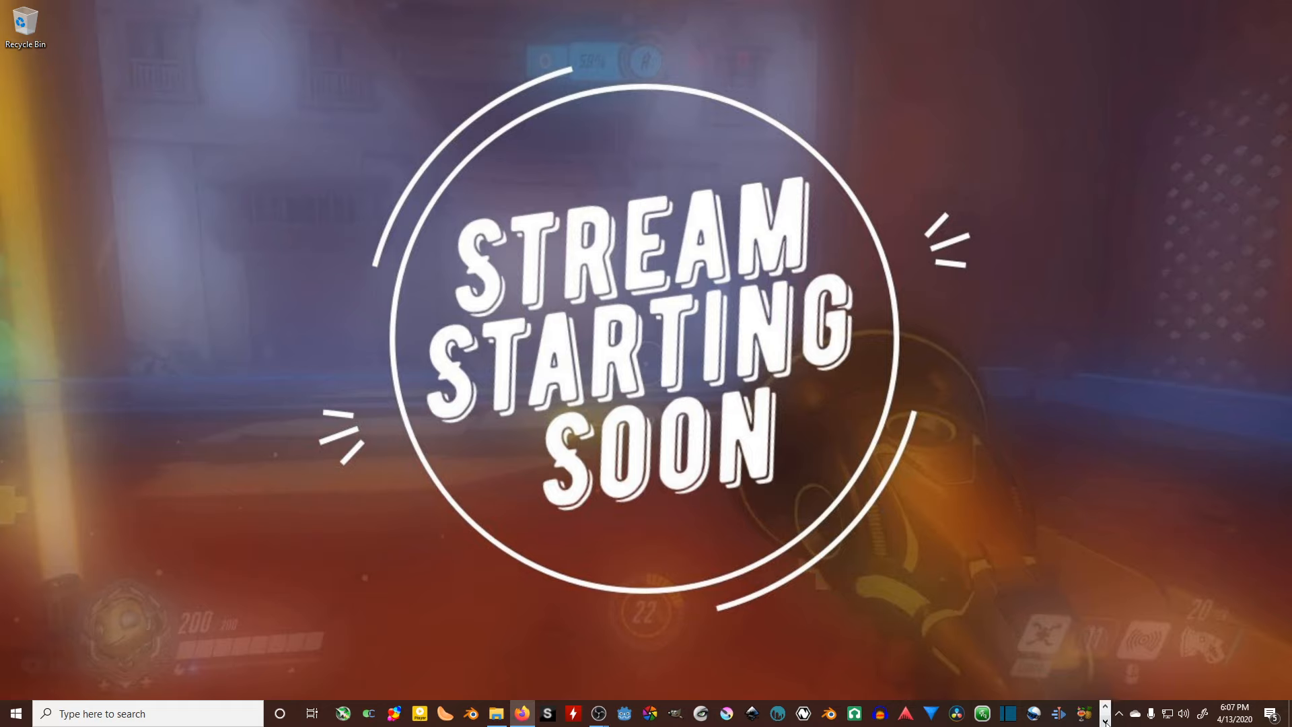
{"action": "left_click", "coordinate": [1105, 722]}
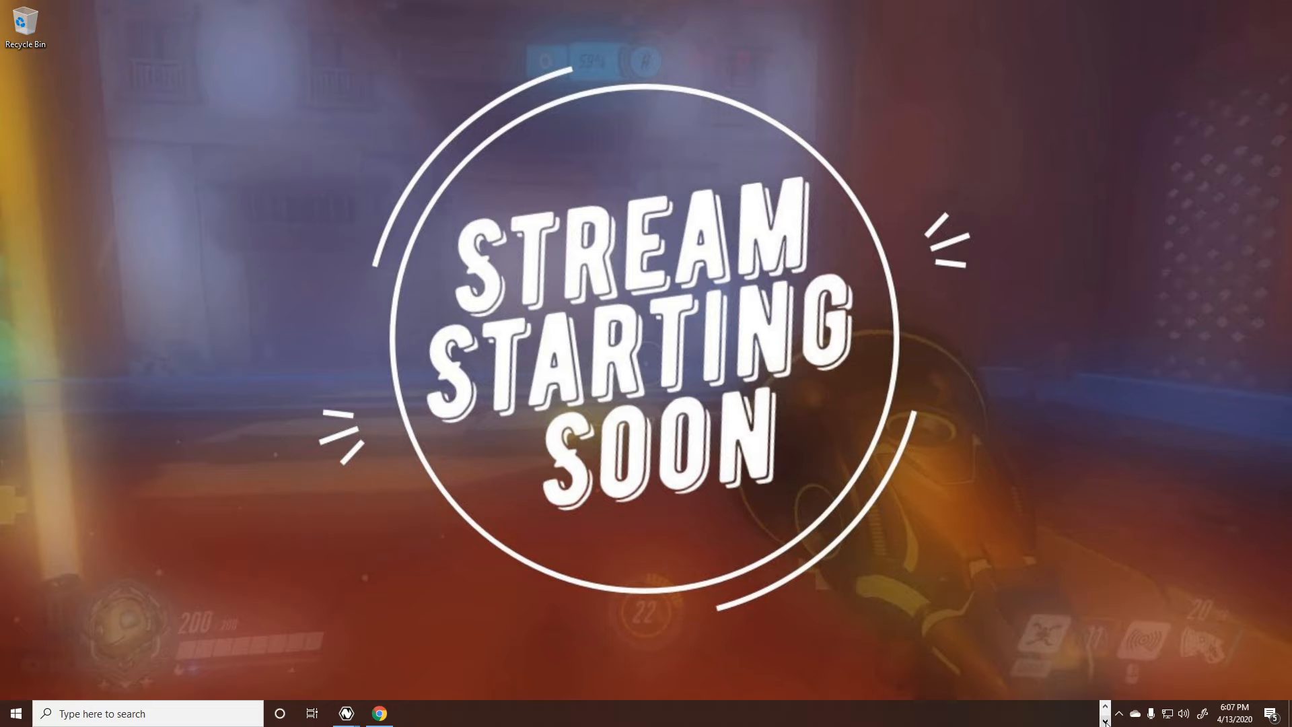
{"action": "mouse_move", "coordinate": [380, 719]}
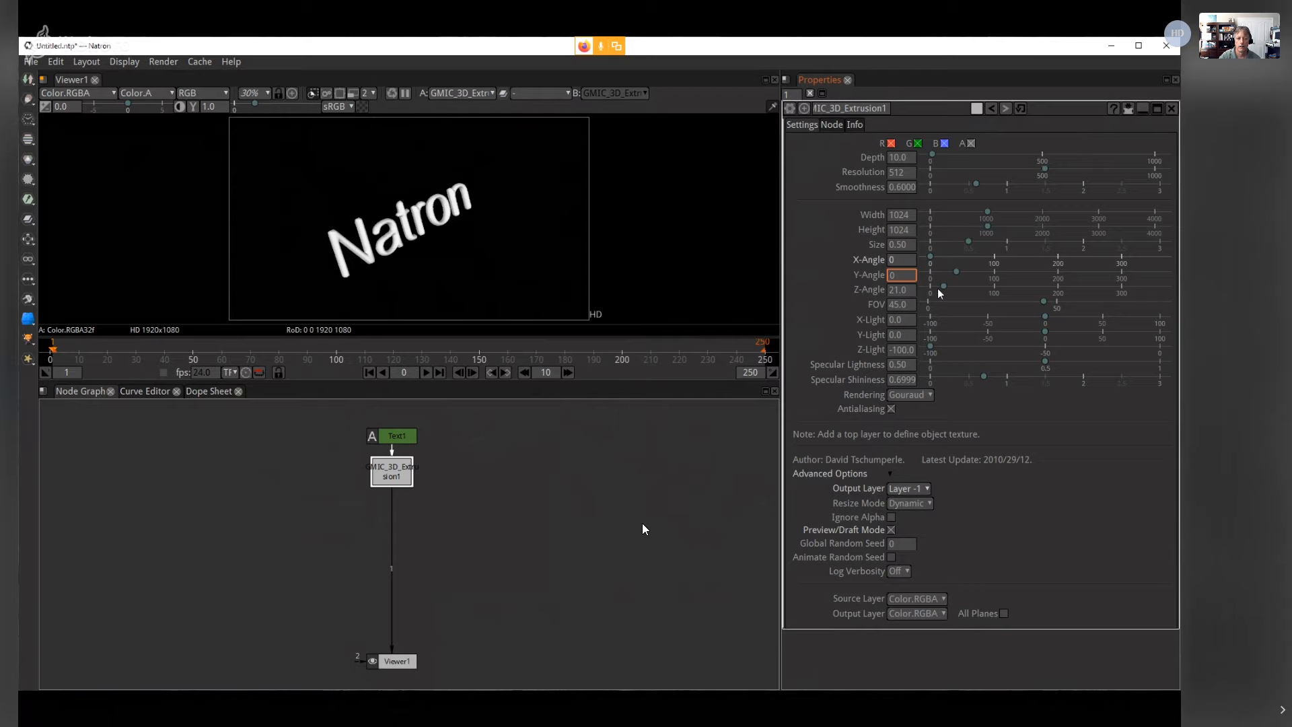
Step: Set the Z-Angle of the 3D extrusion node to 0
{"action": "key", "text": "Tab"}
{"action": "type", "text": "0"}
{"action": "key", "text": "Return"}
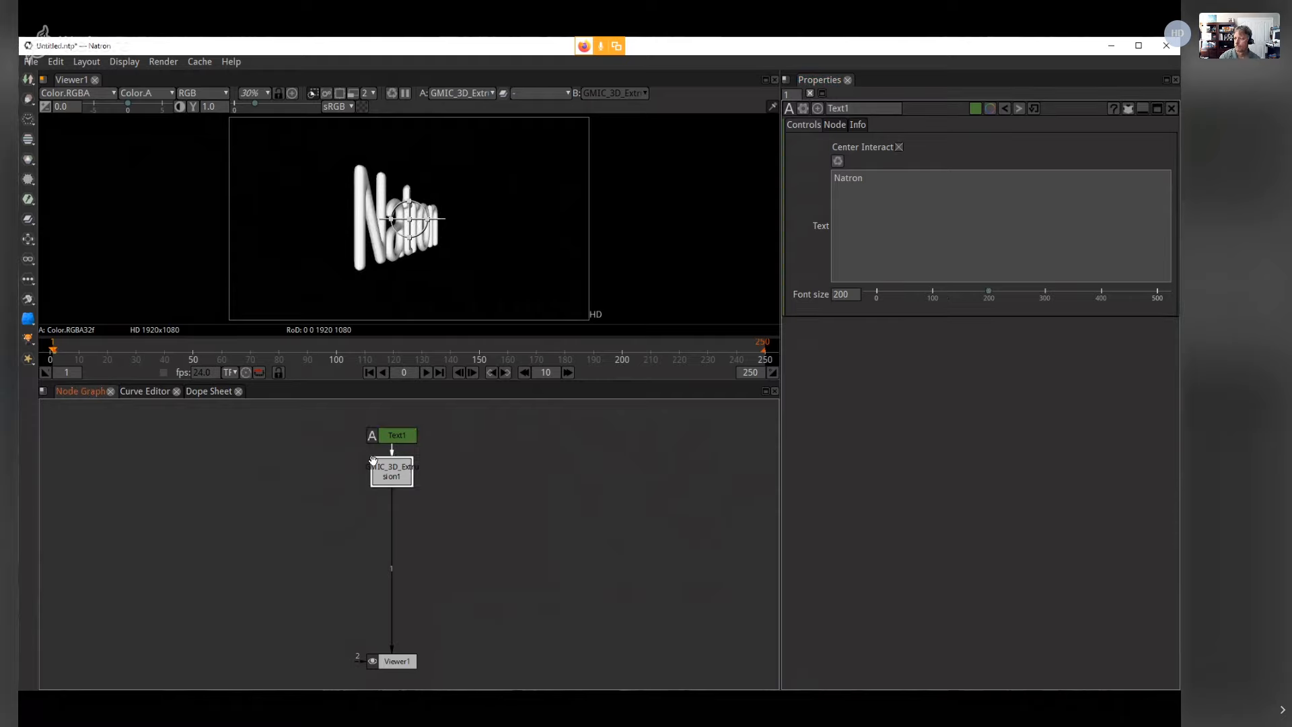
Step: Open the 3D extrusion node's settings and examine the rendered text in a maximized viewer and at 100% zoom
{"action": "double_click", "coordinate": [375, 463]}
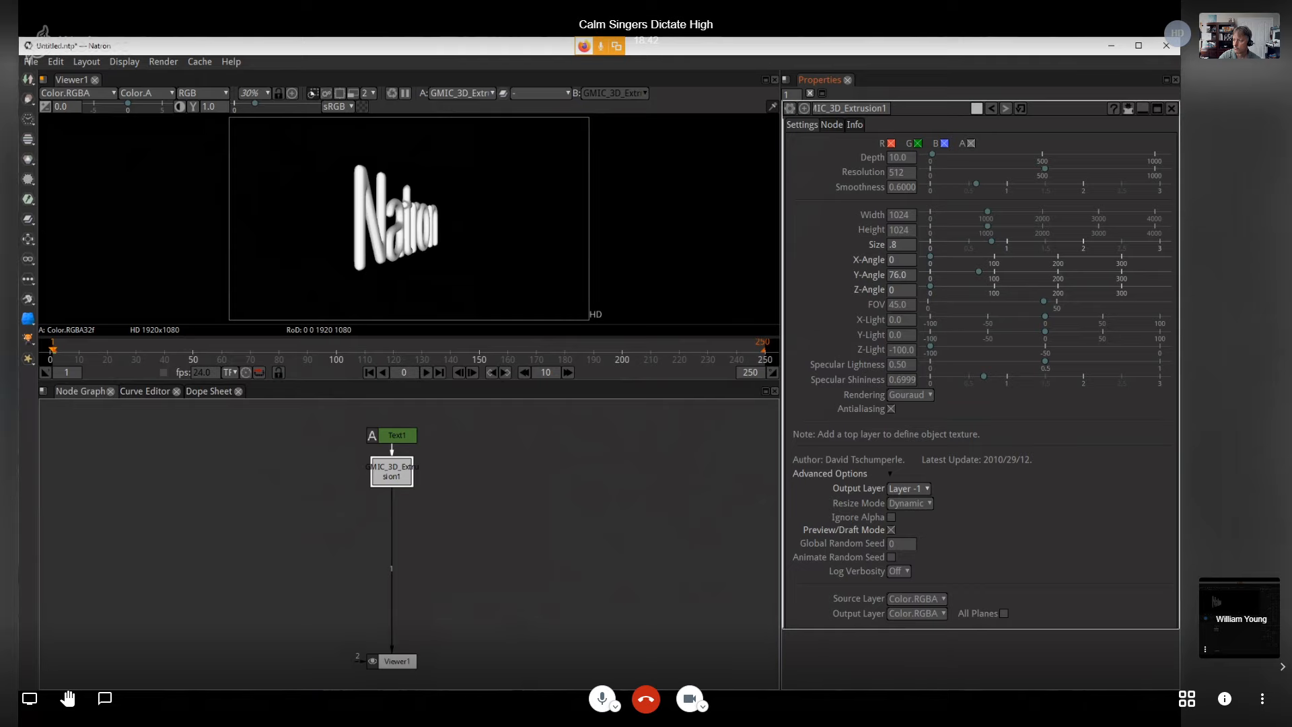
{"action": "key", "text": "space"}
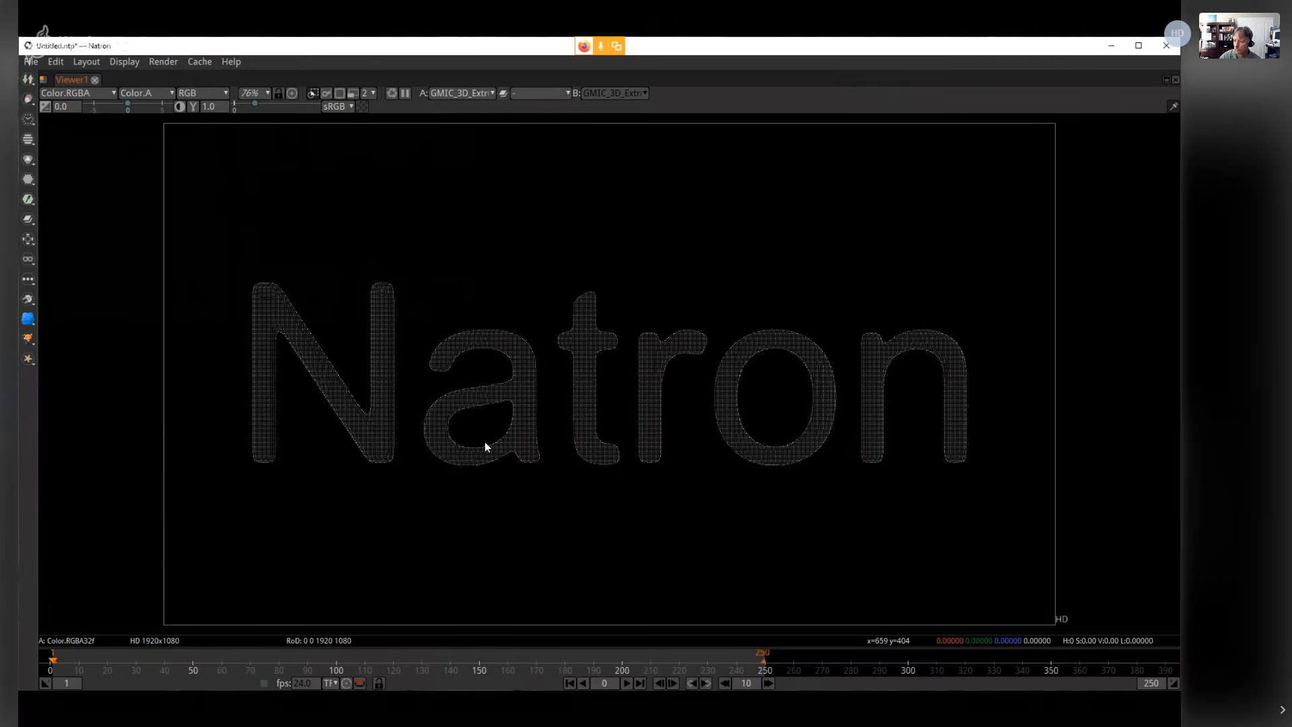
{"action": "key", "text": "space"}
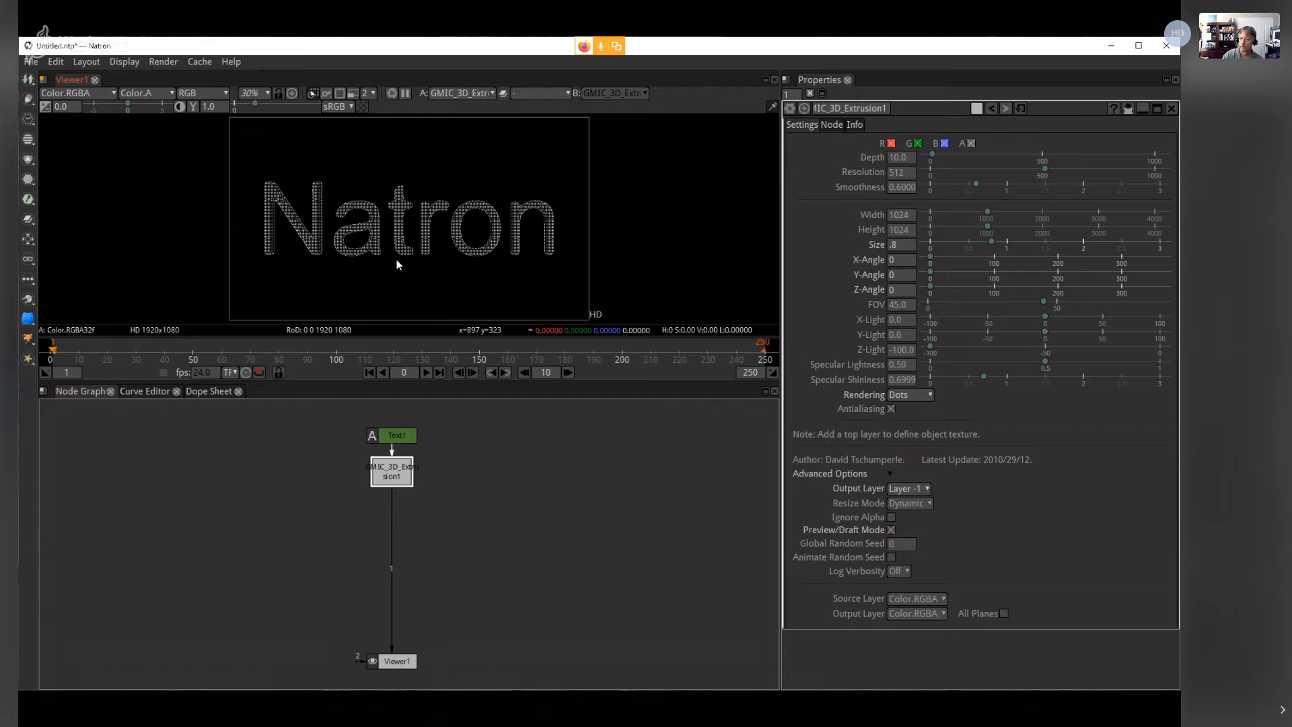
{"action": "key", "text": "ctrl+1"}
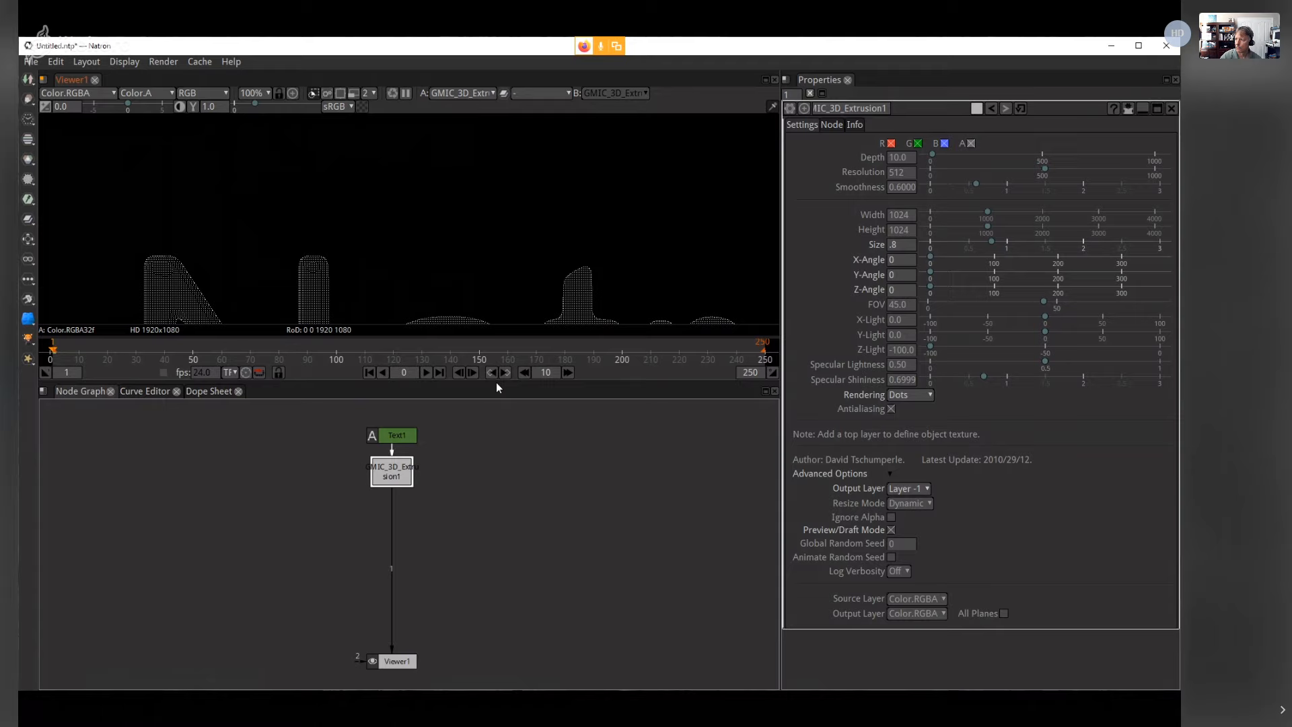
{"action": "key", "text": "f"}
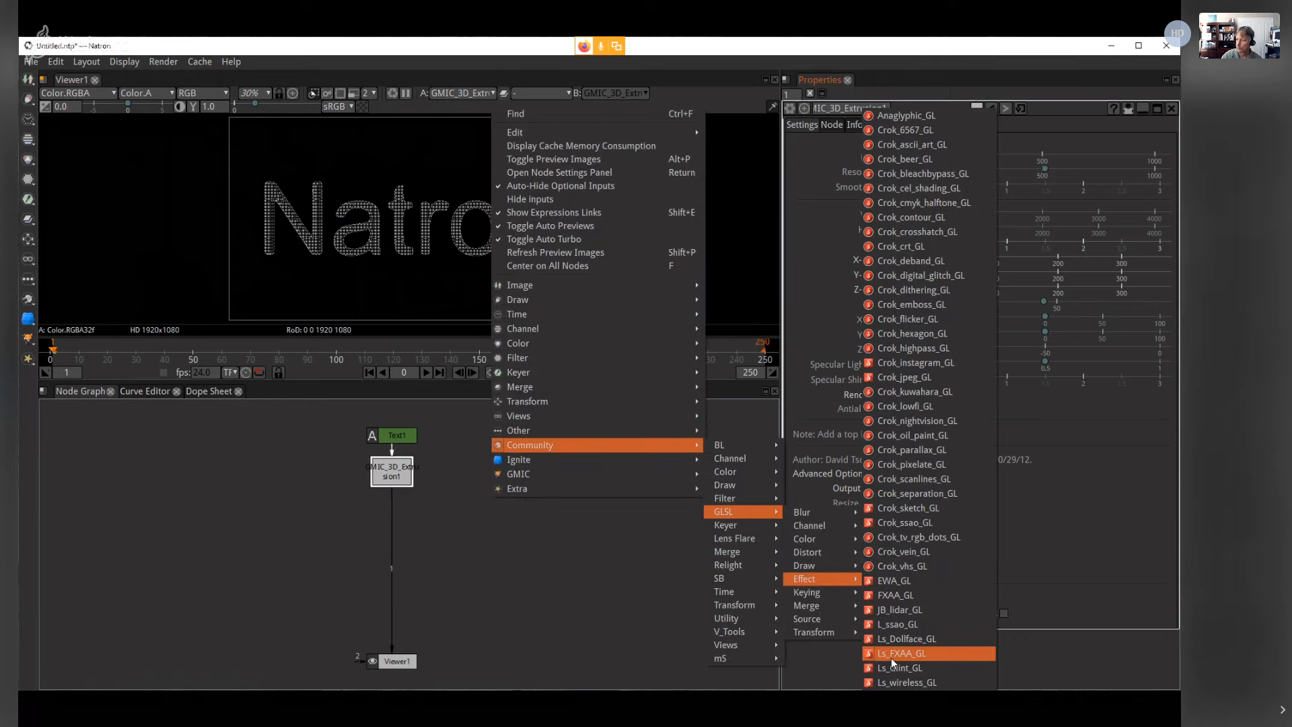
Step: Add an Ls_FXAA_GL node after the 3D extrusion and check its effect on the dotted text in the maximized viewer
{"action": "left_click", "coordinate": [892, 654]}
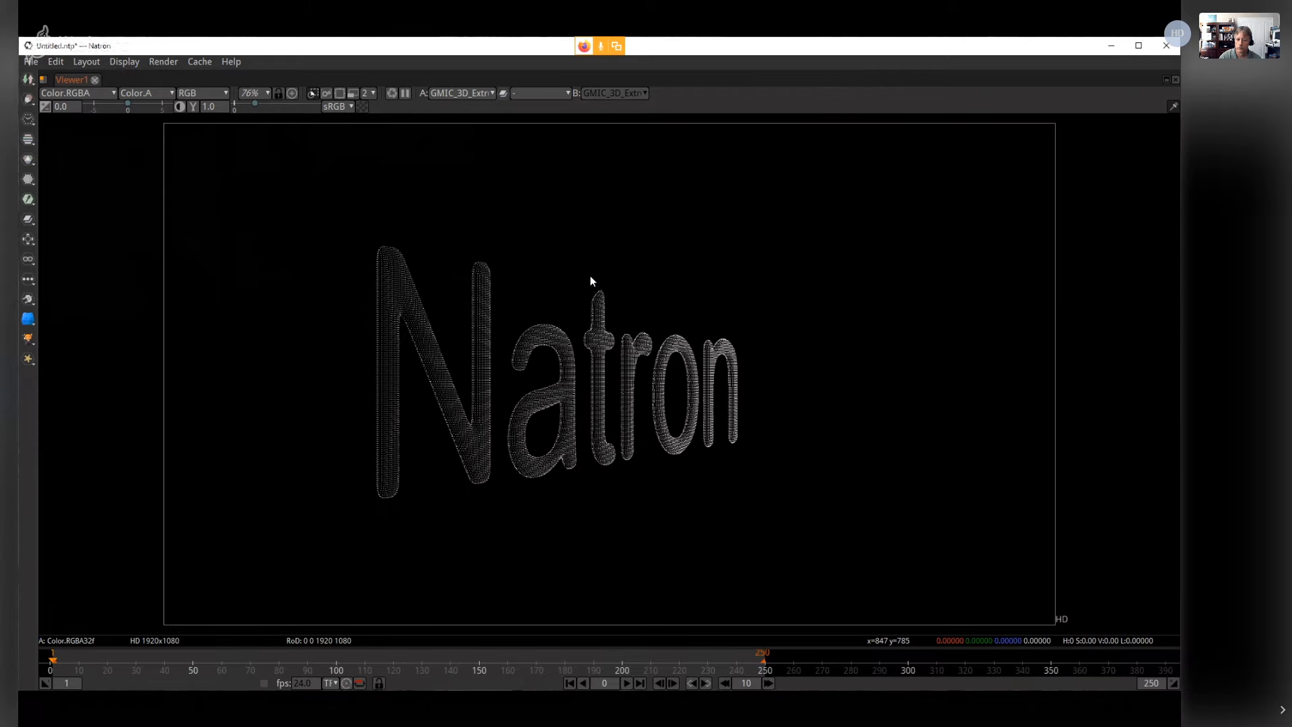
{"action": "key", "text": "space"}
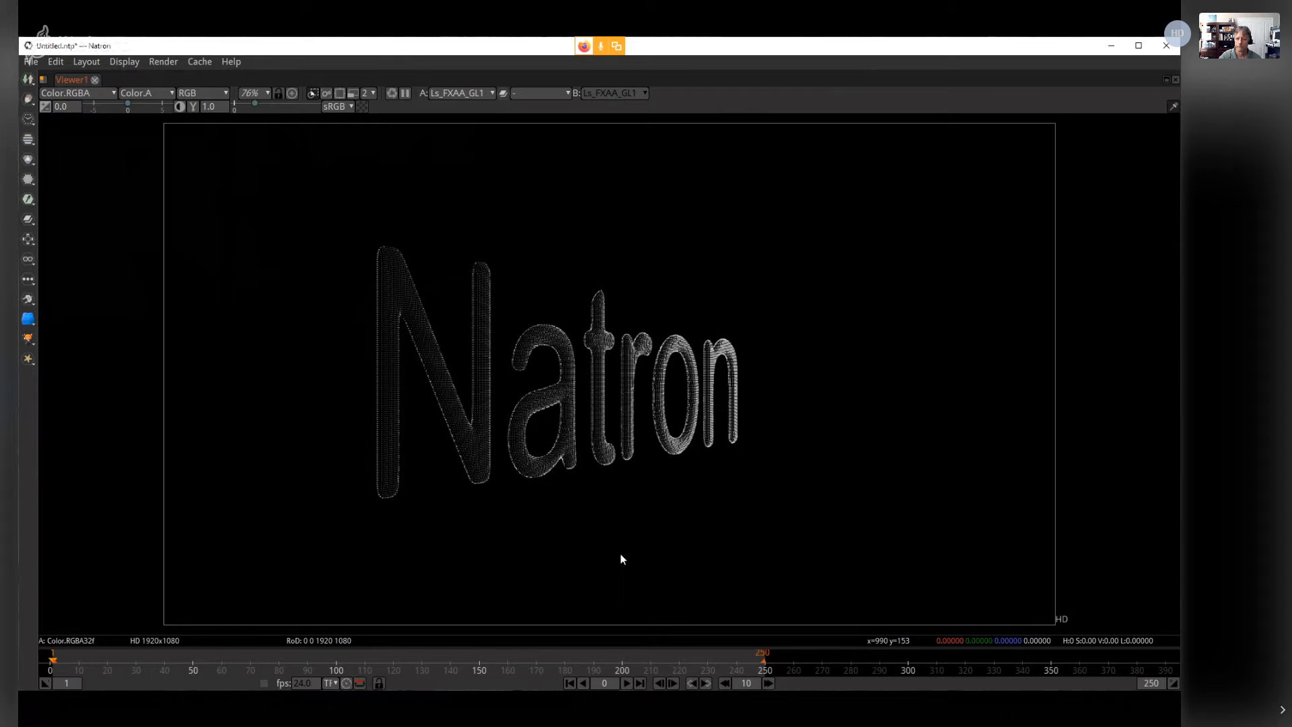
{"action": "key", "text": "space"}
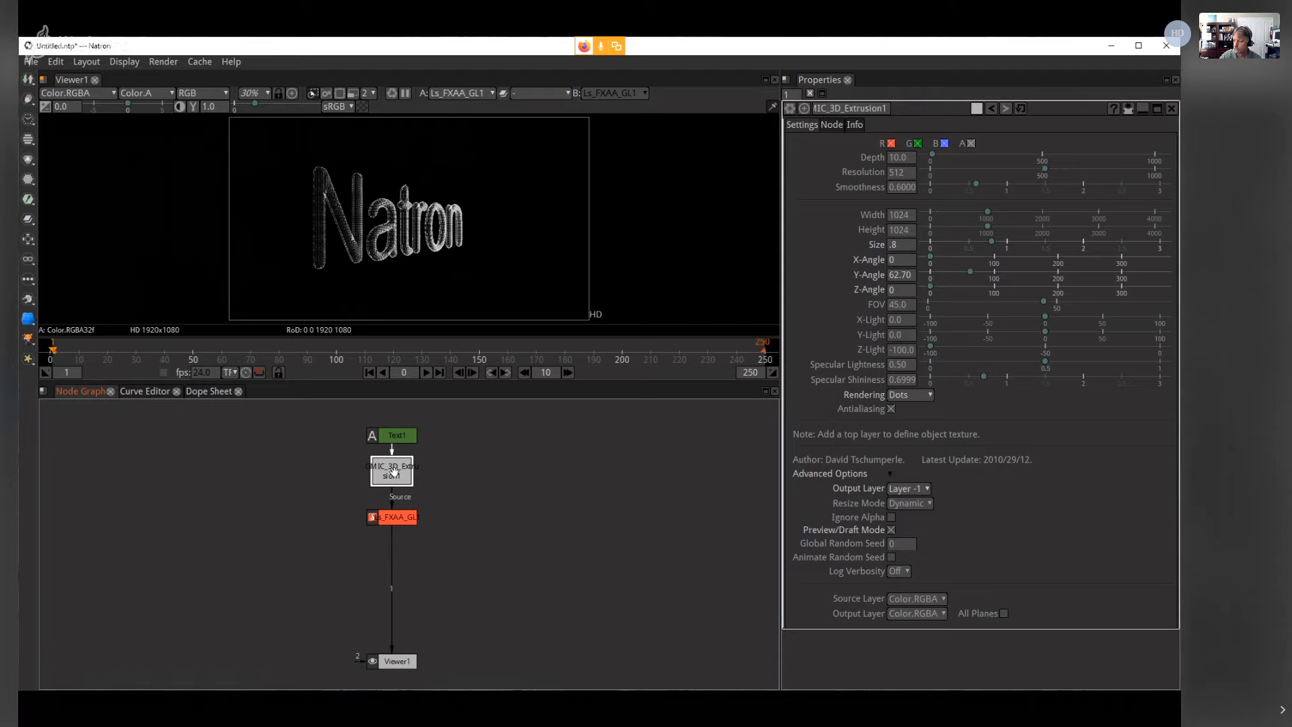
Step: Clone the GMIC_3D_Extrusion1 node beside the original and give the clone its own unlinked Gouraud rendering
{"action": "key", "text": "alt+k"}
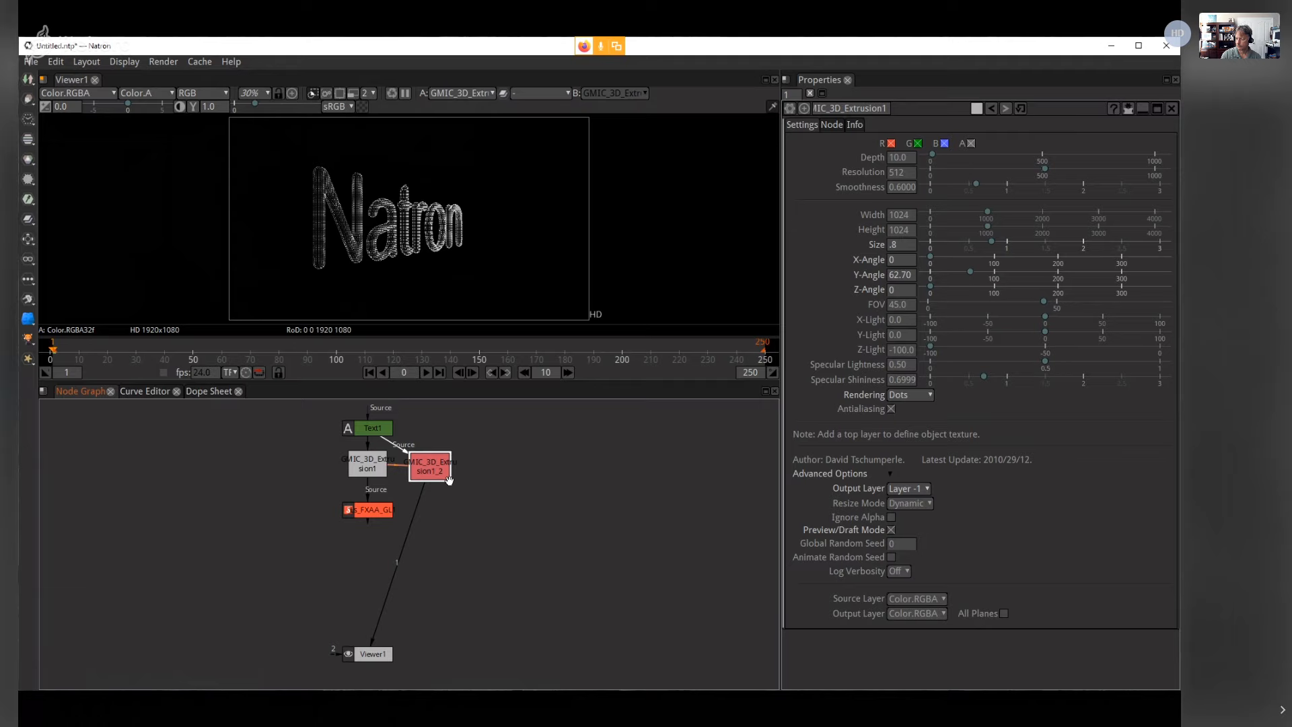
{"action": "left_click_drag", "start_coordinate": [449, 480], "coordinate": [447, 473]}
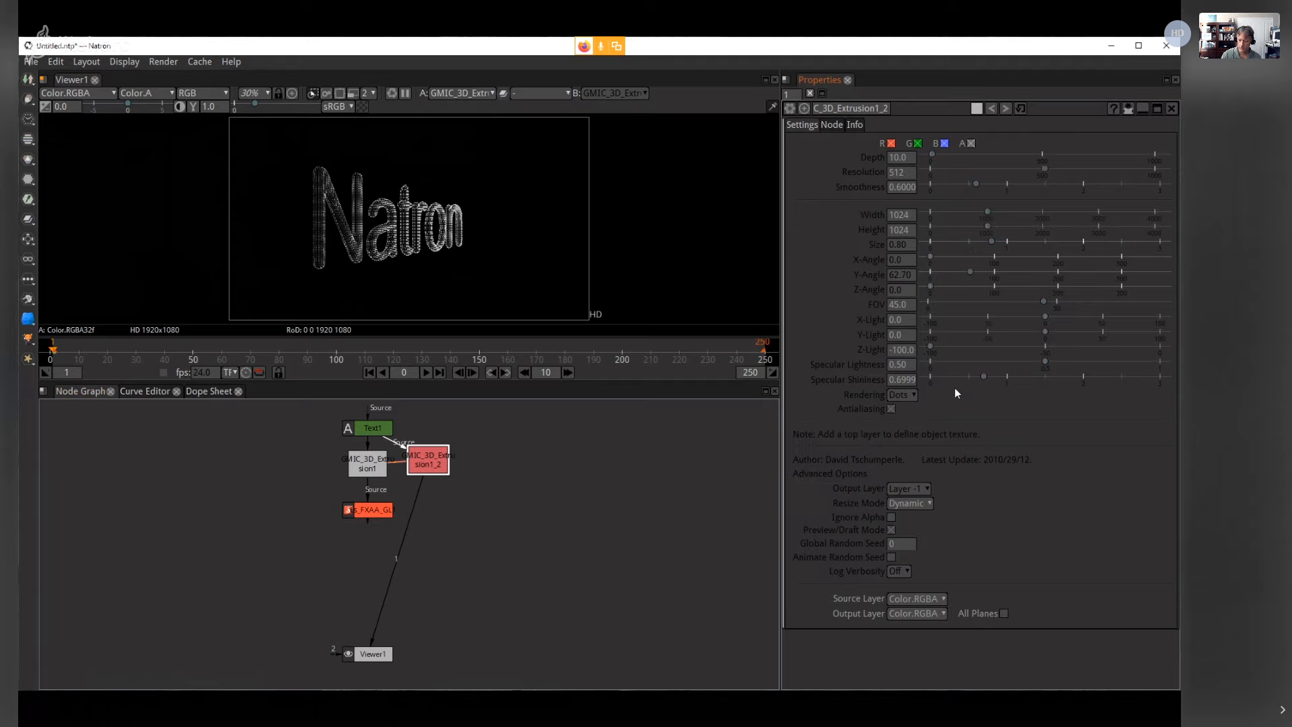
{"action": "right_click", "coordinate": [909, 396]}
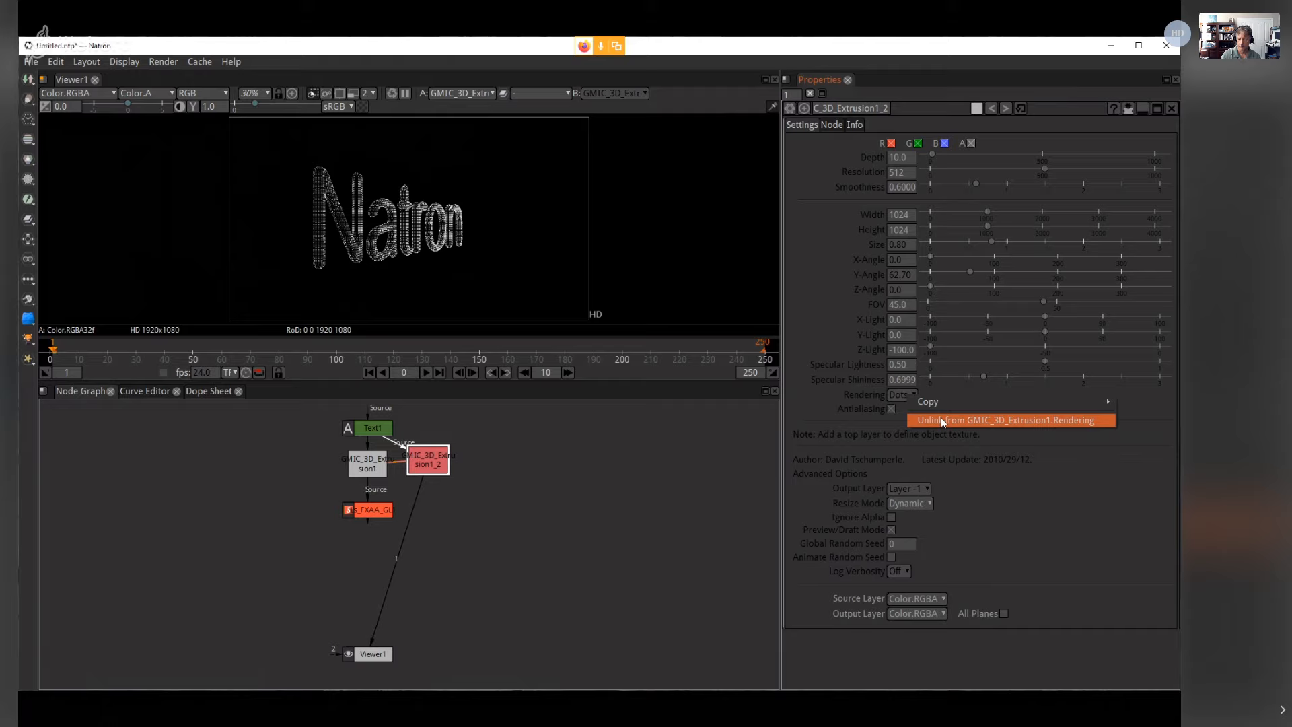
{"action": "left_click", "coordinate": [941, 420]}
{"action": "left_click", "coordinate": [902, 395]}
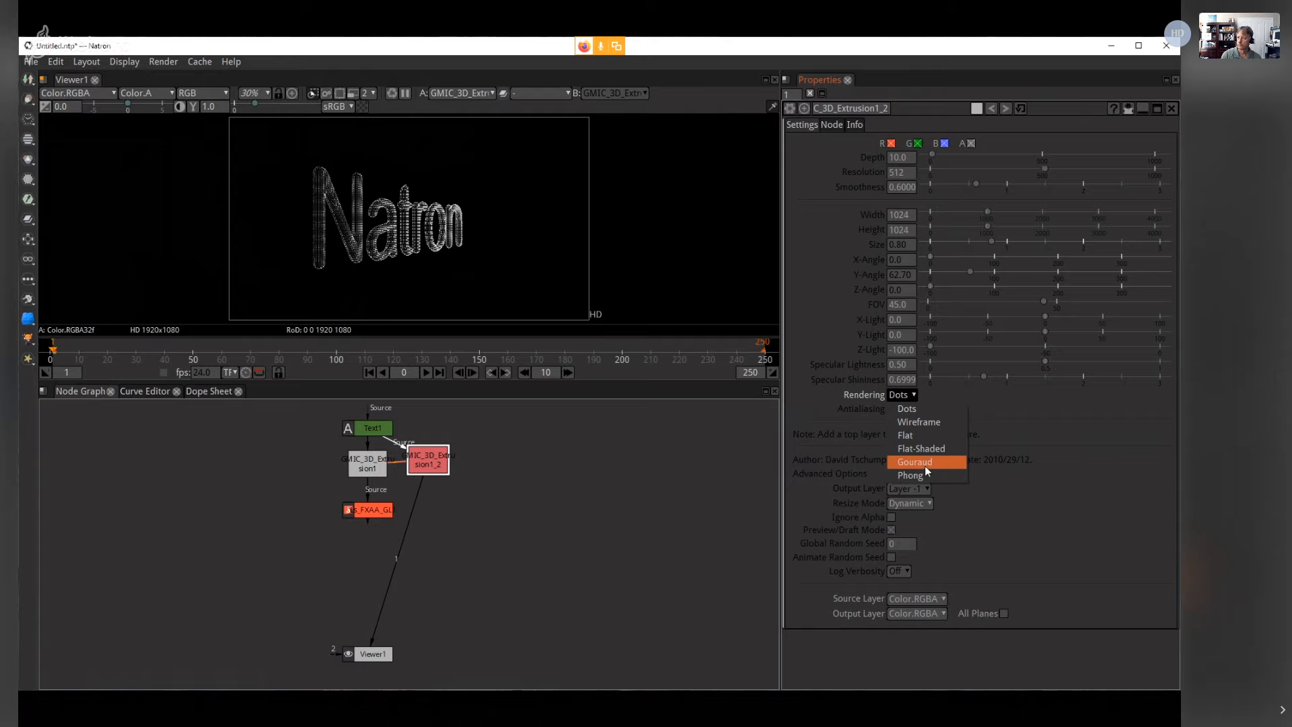
{"action": "left_click", "coordinate": [925, 466]}
Step: Display the alpha channel of the cloned extrusion in the viewer
{"action": "left_click", "coordinate": [167, 94]}
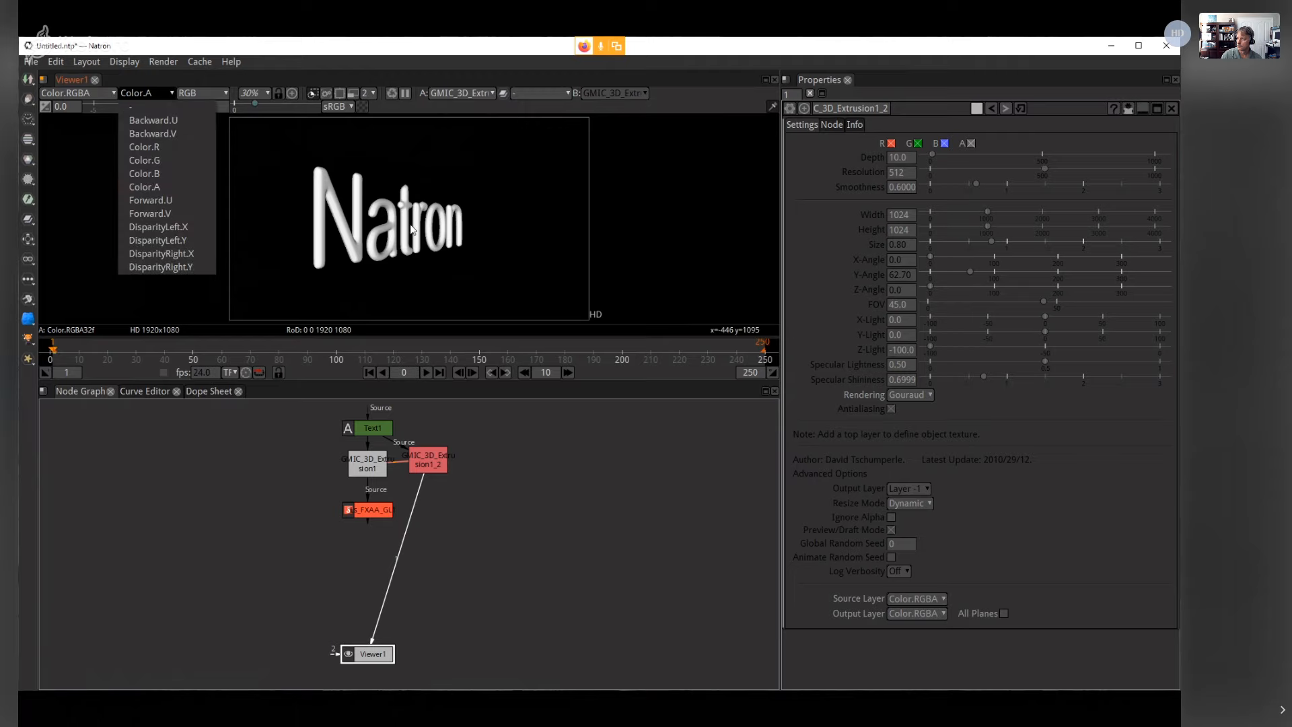
{"action": "left_click", "coordinate": [411, 230]}
{"action": "key", "text": "a"}
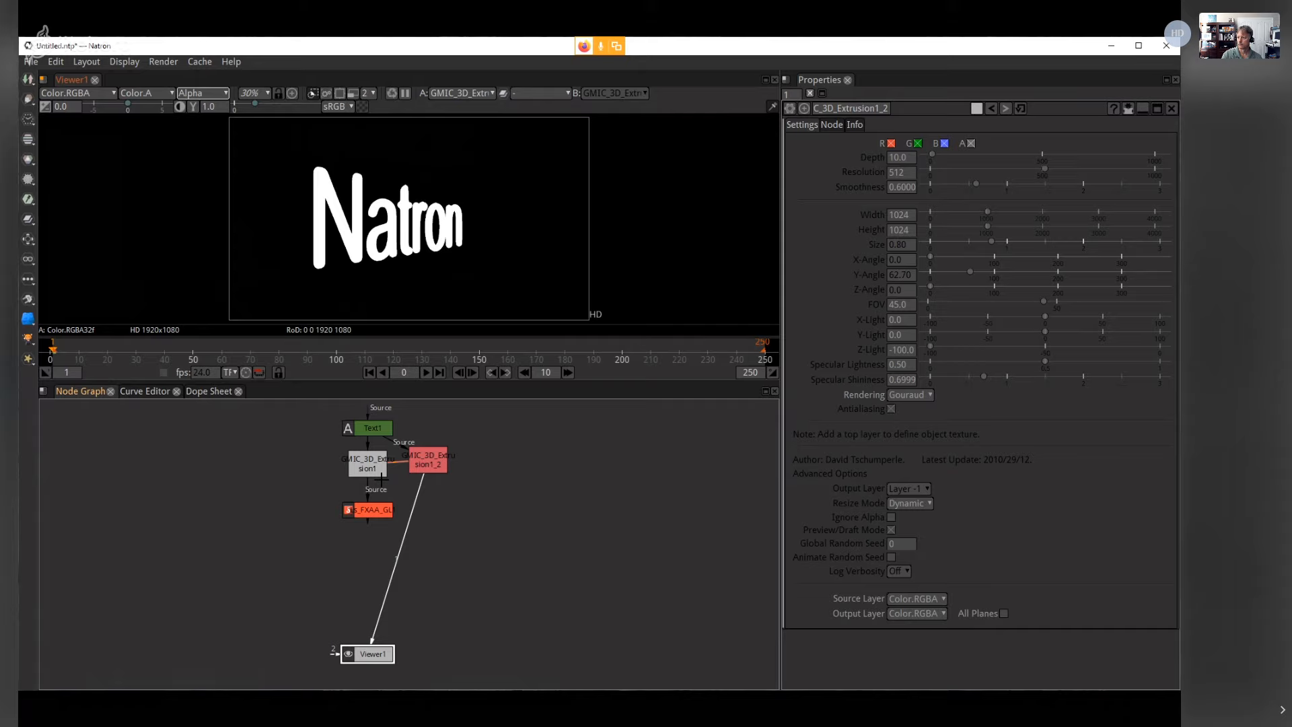
Step: Compare the alpha of the original dotted extrusion with the Gouraud clone, including a close-up of the letter edges, ending on the clone
{"action": "left_click", "coordinate": [376, 473]}
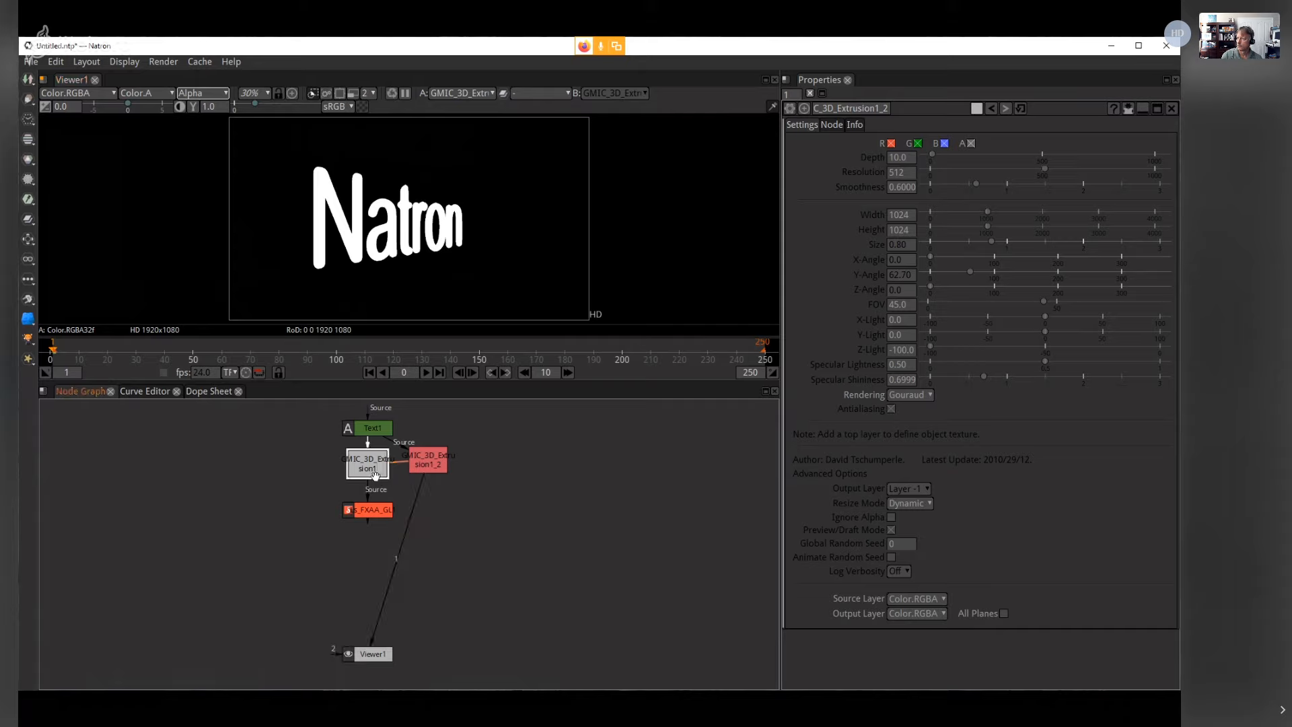
{"action": "key", "text": "1"}
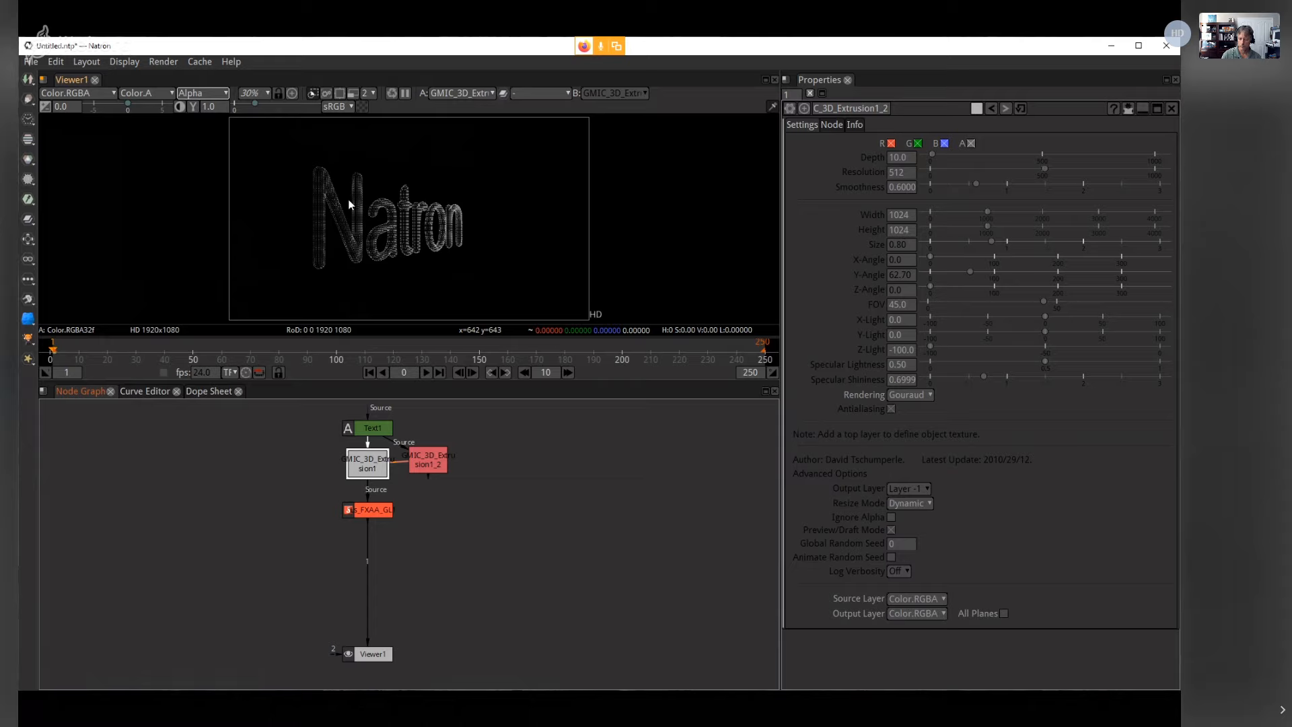
{"action": "left_click", "coordinate": [426, 459]}
{"action": "key", "text": "1"}
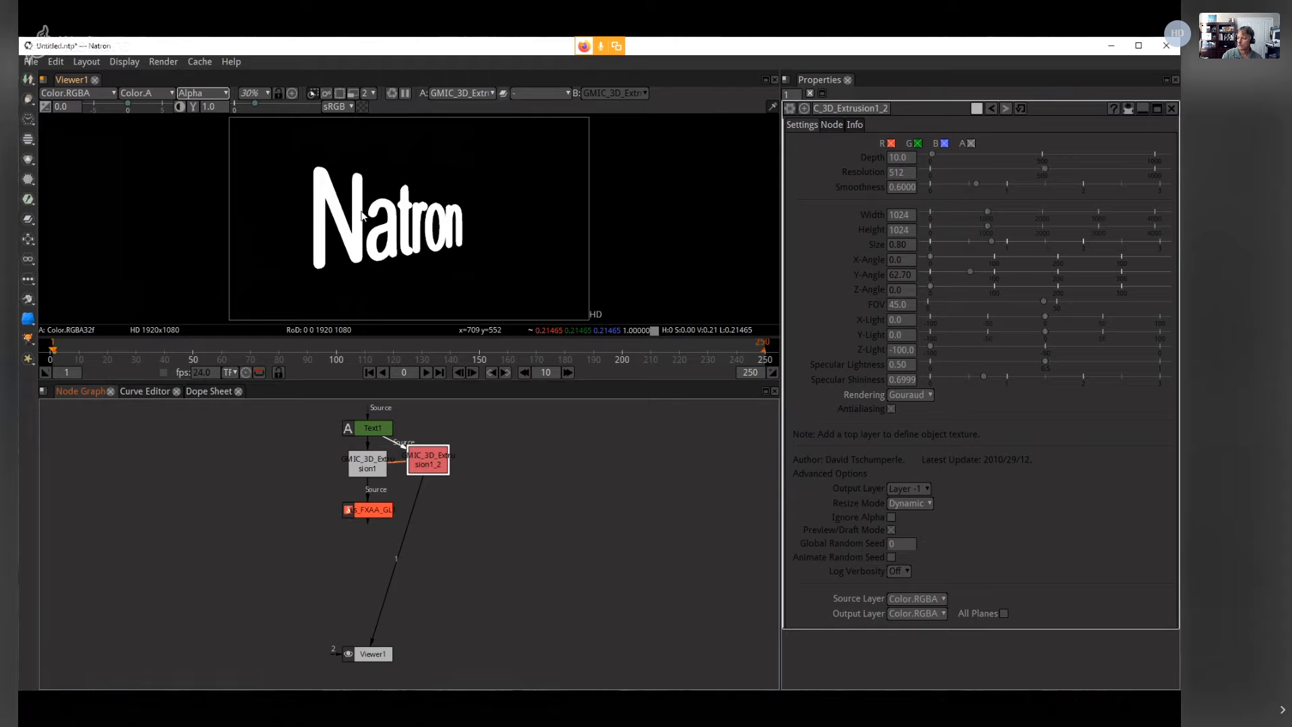
{"action": "scroll", "coordinate": [354, 264], "scroll_direction": "up", "scroll_amount": 10}
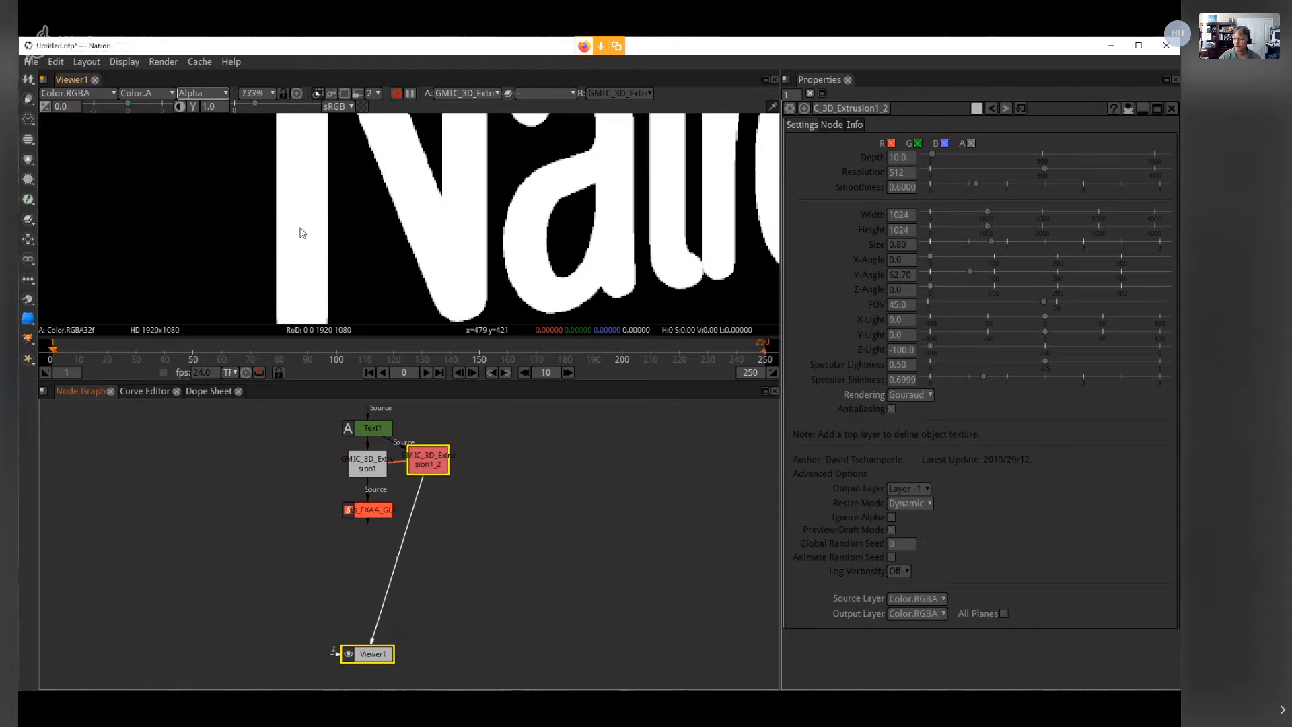
{"action": "left_click_drag", "start_coordinate": [350, 261], "coordinate": [426, 199]}
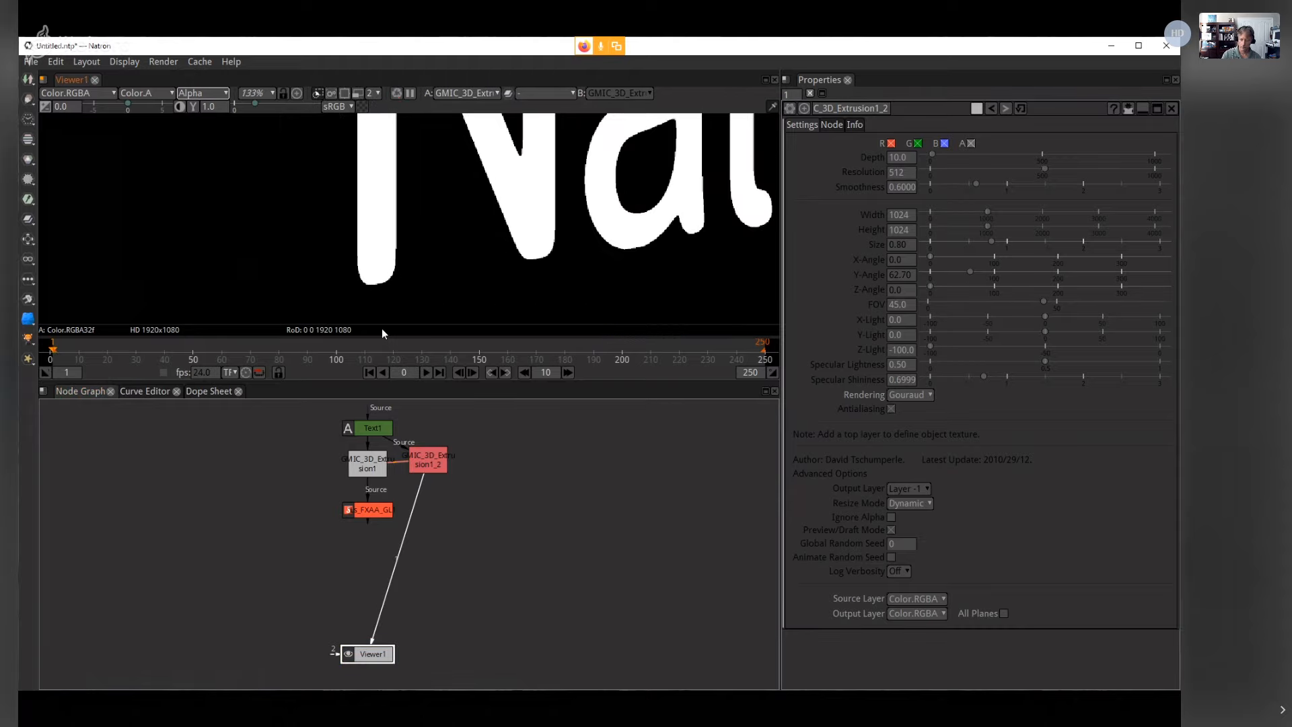
{"action": "left_click", "coordinate": [380, 472]}
{"action": "key", "text": "1"}
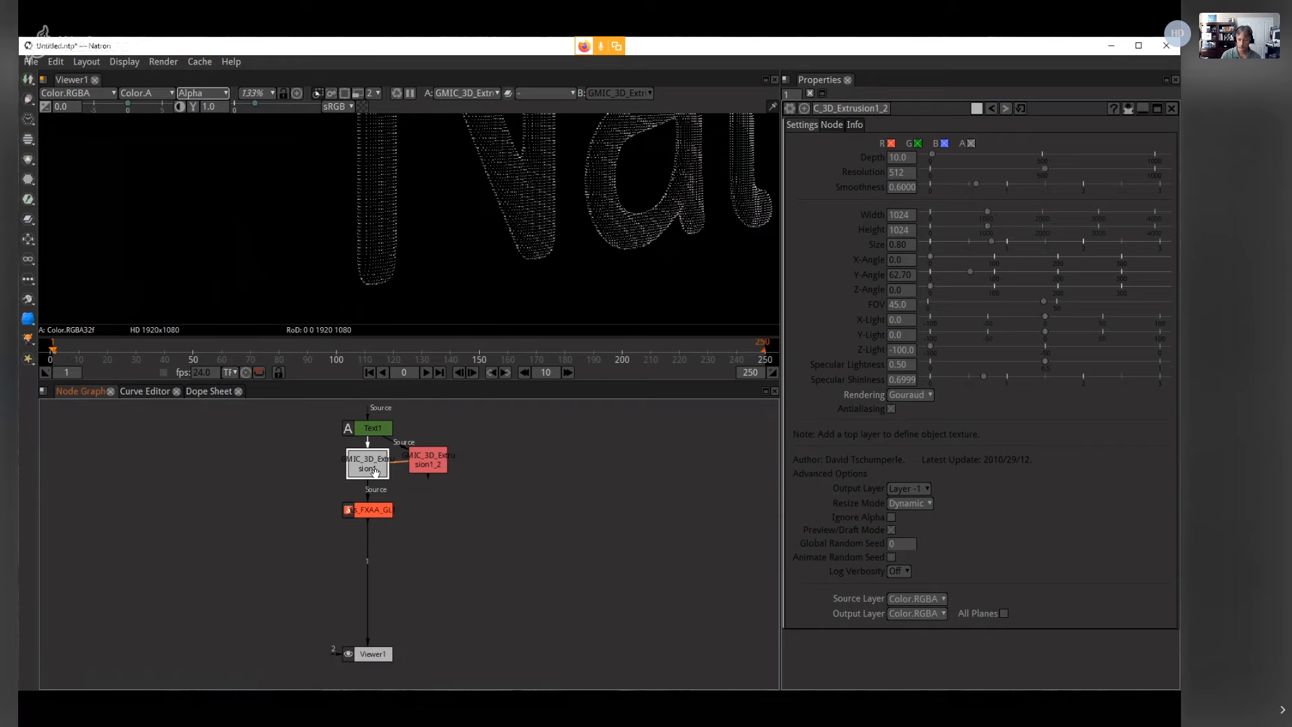
{"action": "left_click", "coordinate": [437, 464]}
{"action": "key", "text": "1"}
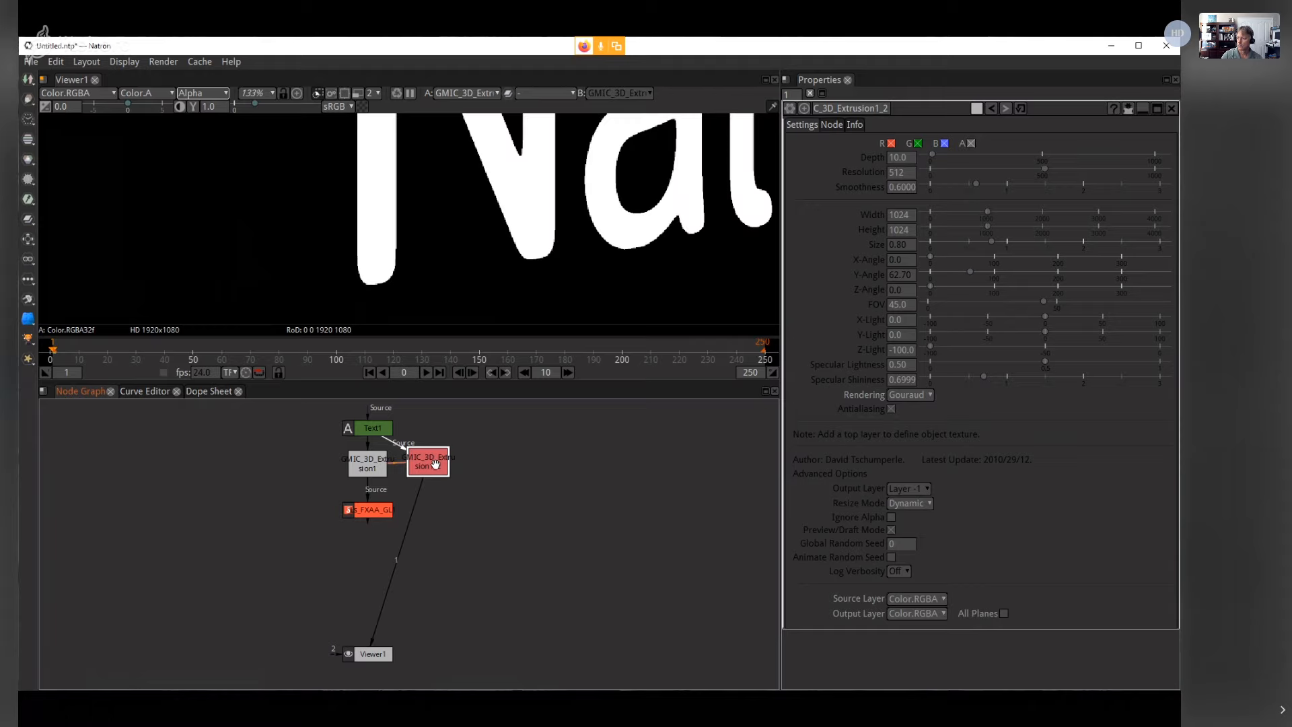
{"action": "key", "text": "f"}
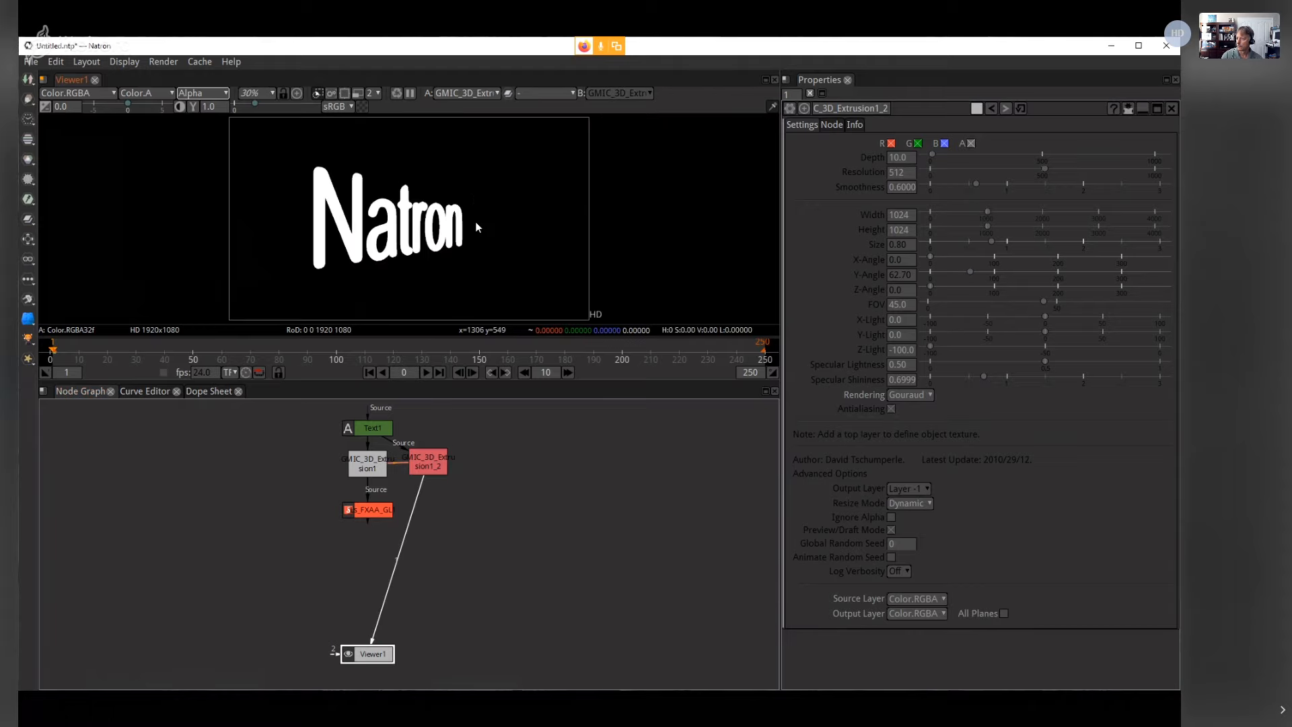
Step: Add an ErodeSmooth node after the cloned extrusion and place it just below the clone
{"action": "left_click", "coordinate": [438, 469]}
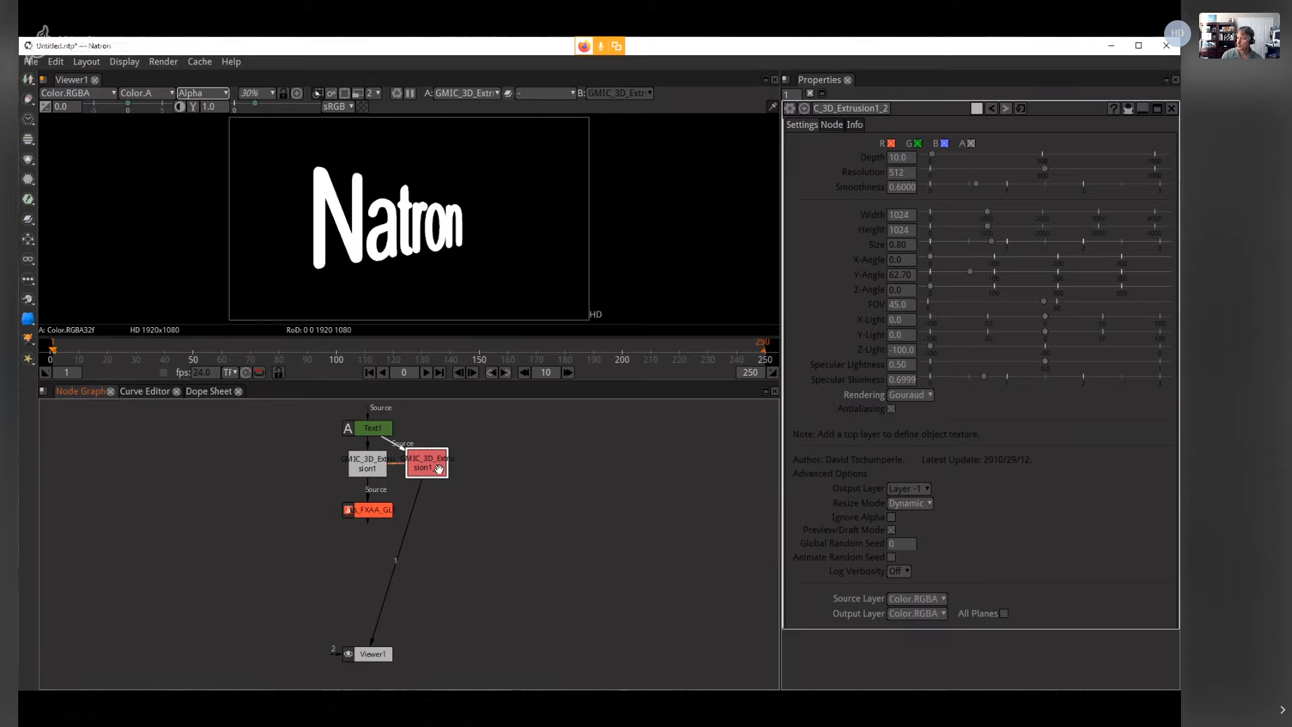
{"action": "key", "text": "Tab"}
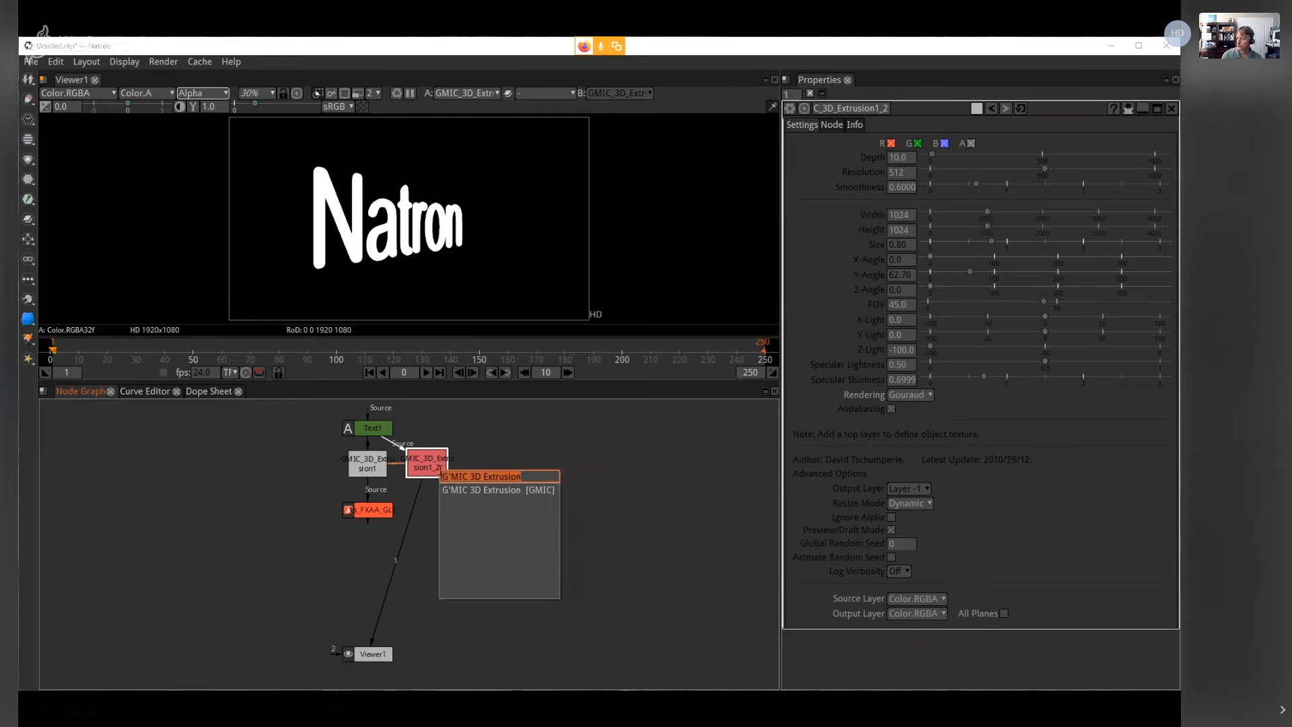
{"action": "type", "text": "er"}
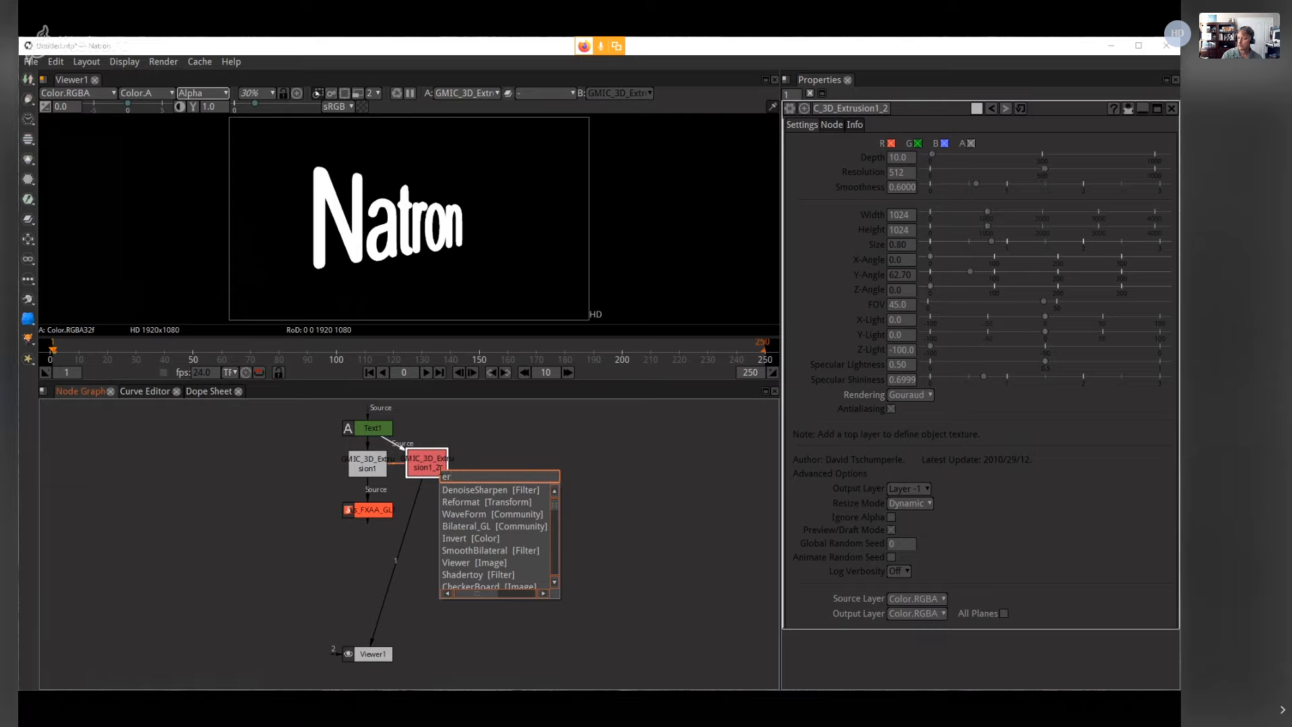
{"action": "type", "text": "od"}
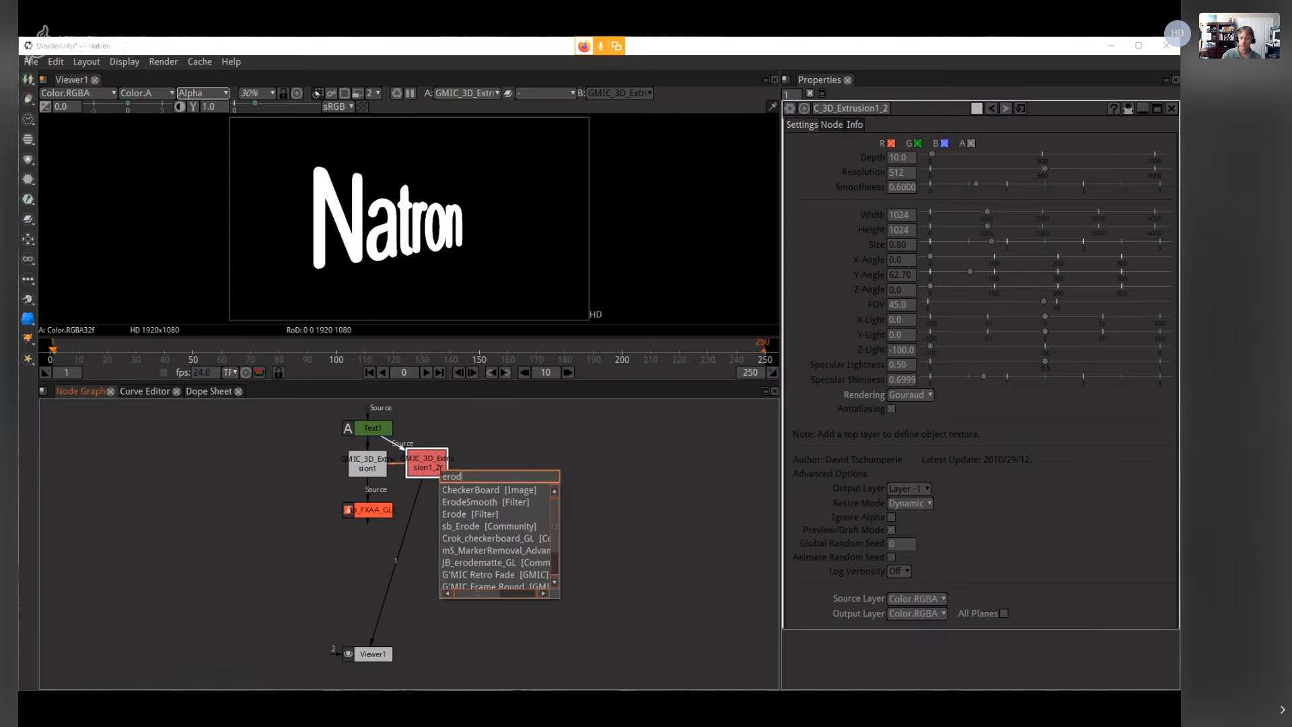
{"action": "left_click", "coordinate": [482, 501]}
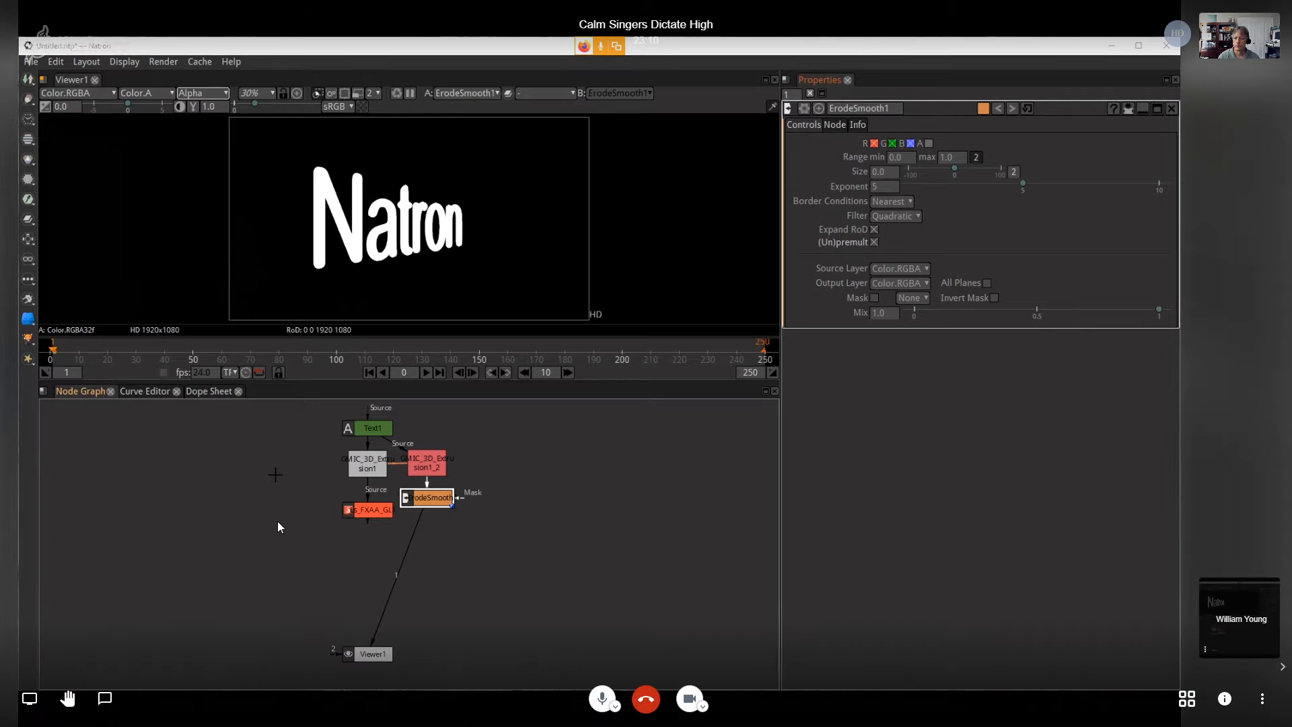
{"action": "left_click_drag", "start_coordinate": [430, 502], "coordinate": [430, 505]}
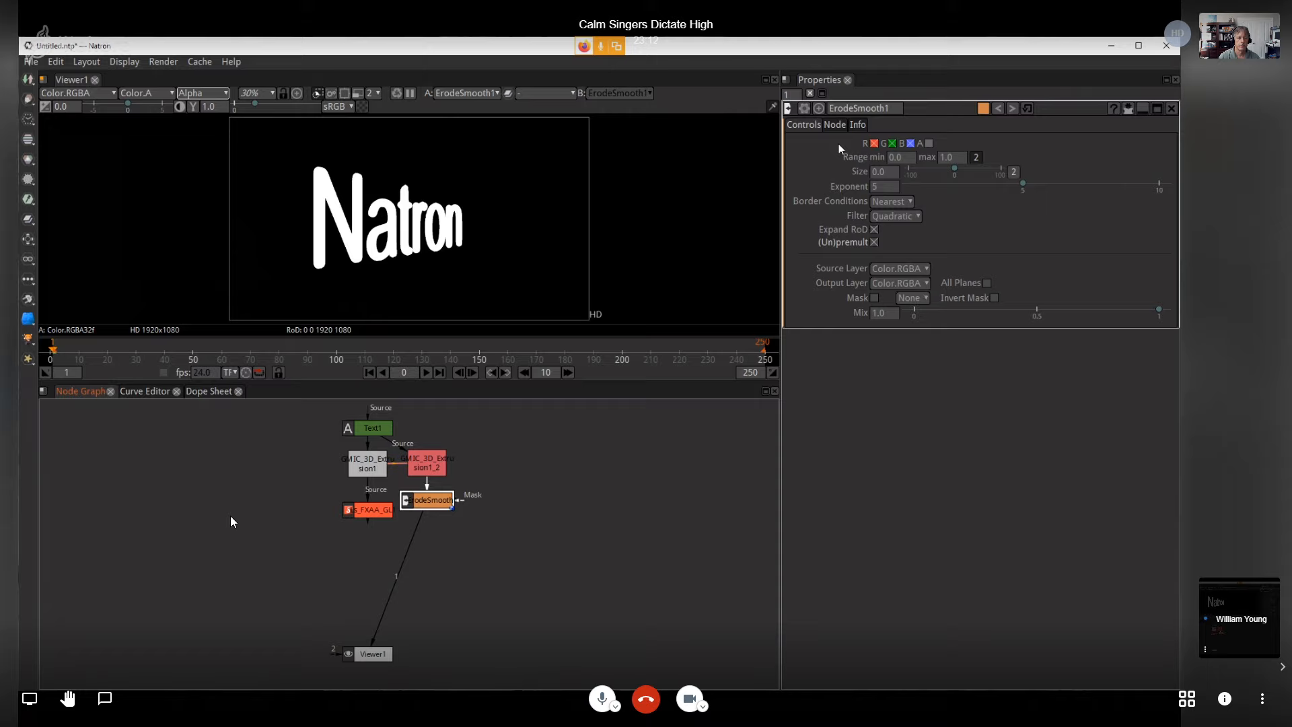
Step: Enable alpha processing on the ErodeSmooth node, set its size to 1.1, and shift the node slightly down
{"action": "left_click", "coordinate": [930, 144]}
{"action": "left_click", "coordinate": [883, 173]}
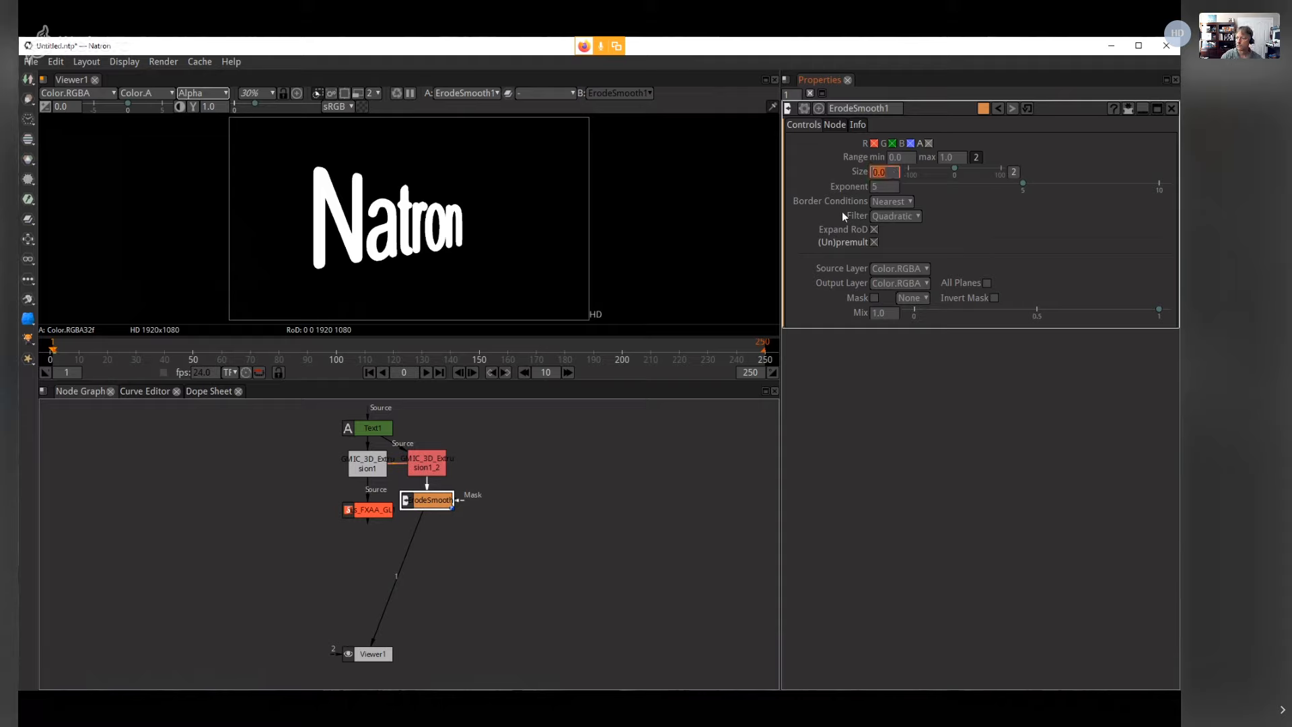
{"action": "left_click", "coordinate": [874, 173]}
{"action": "scroll", "coordinate": [875, 176], "scroll_direction": "up", "scroll_amount": 1}
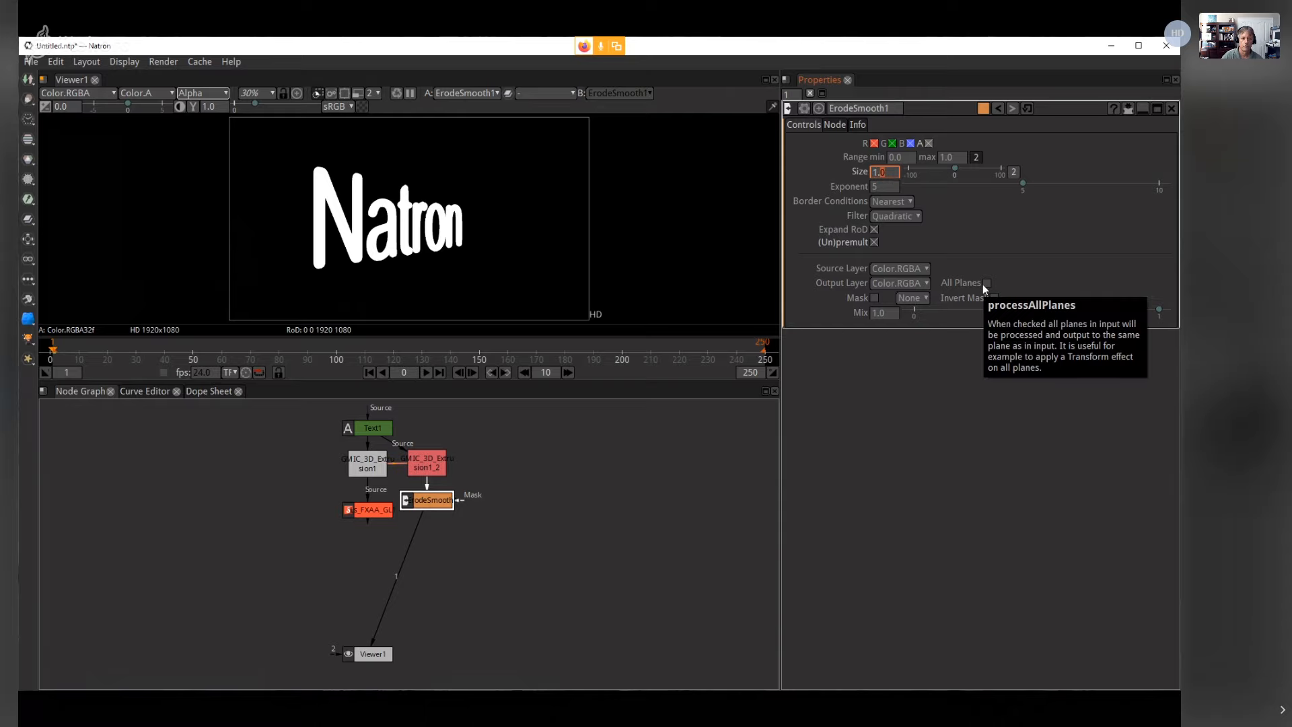
{"action": "type", "text": "1"}
{"action": "key", "text": "Return"}
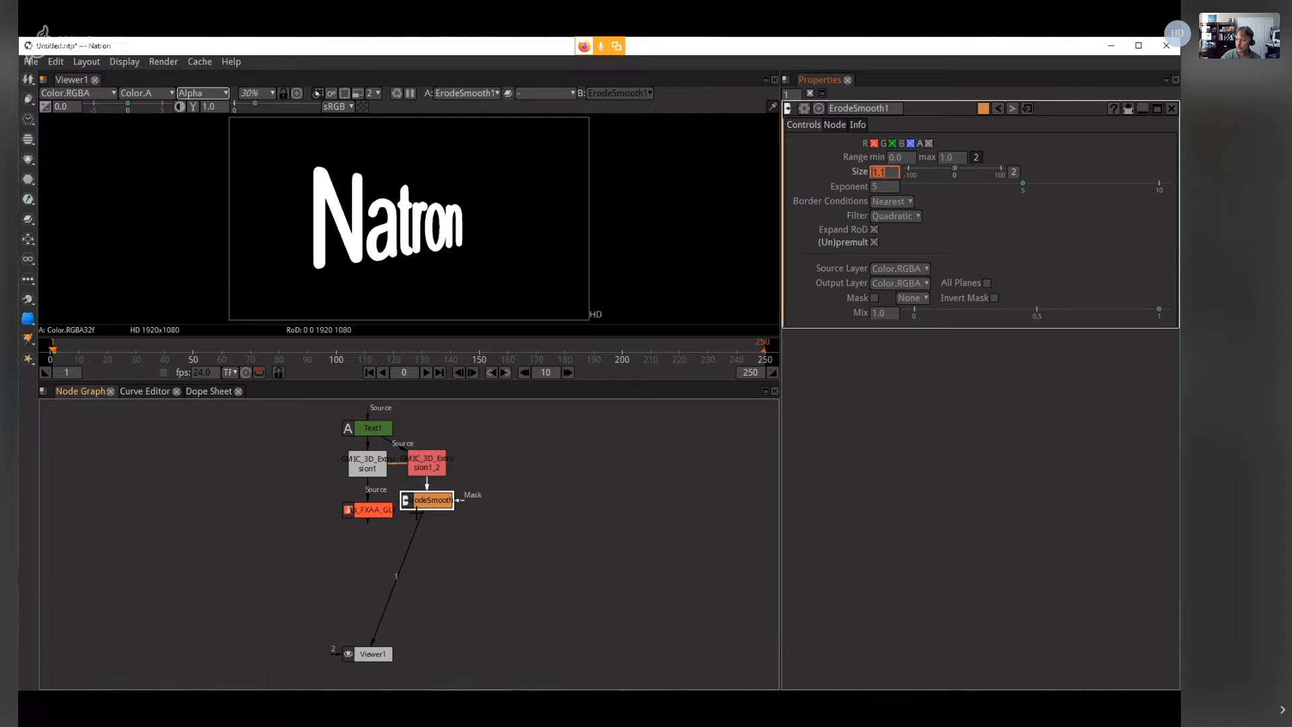
{"action": "left_click_drag", "start_coordinate": [418, 503], "coordinate": [419, 511]}
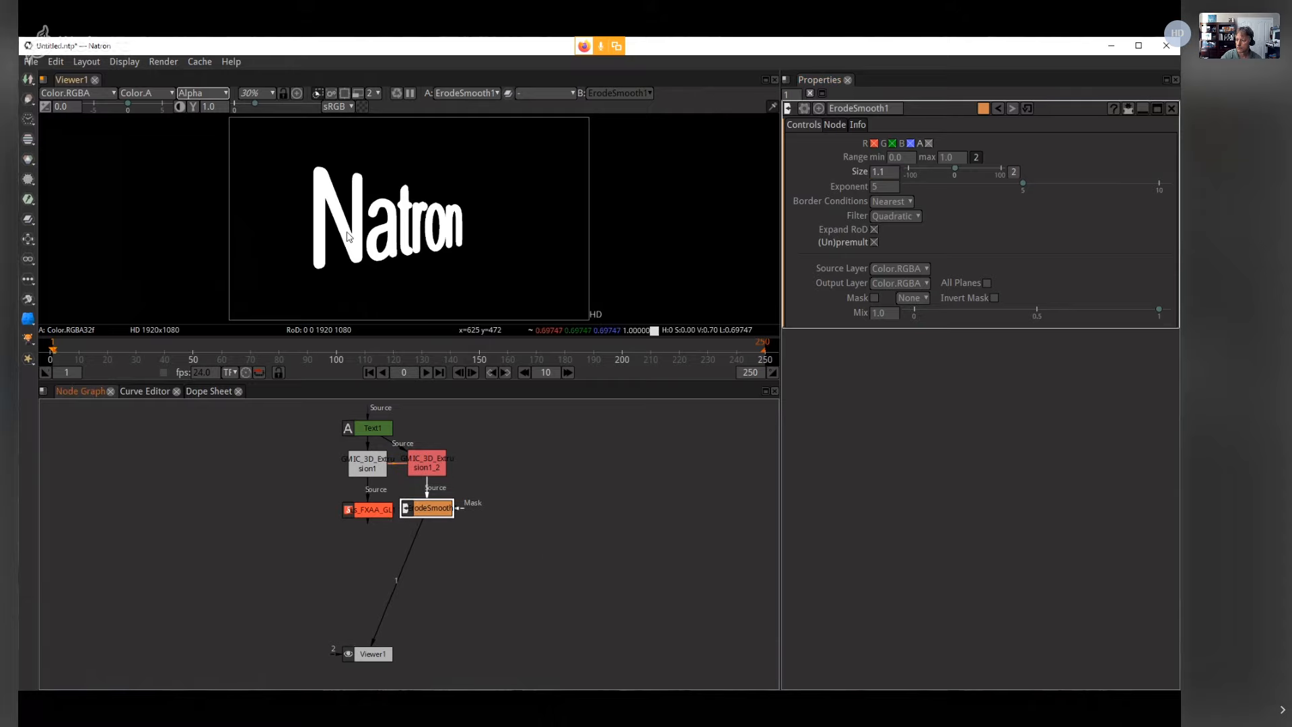
Step: Examine the eroded alpha edges of the letters up close, ending with the whole frame fitted in the viewer
{"action": "scroll", "coordinate": [323, 266], "scroll_direction": "up", "scroll_amount": 6}
{"action": "scroll", "coordinate": [322, 268], "scroll_direction": "up", "scroll_amount": 6}
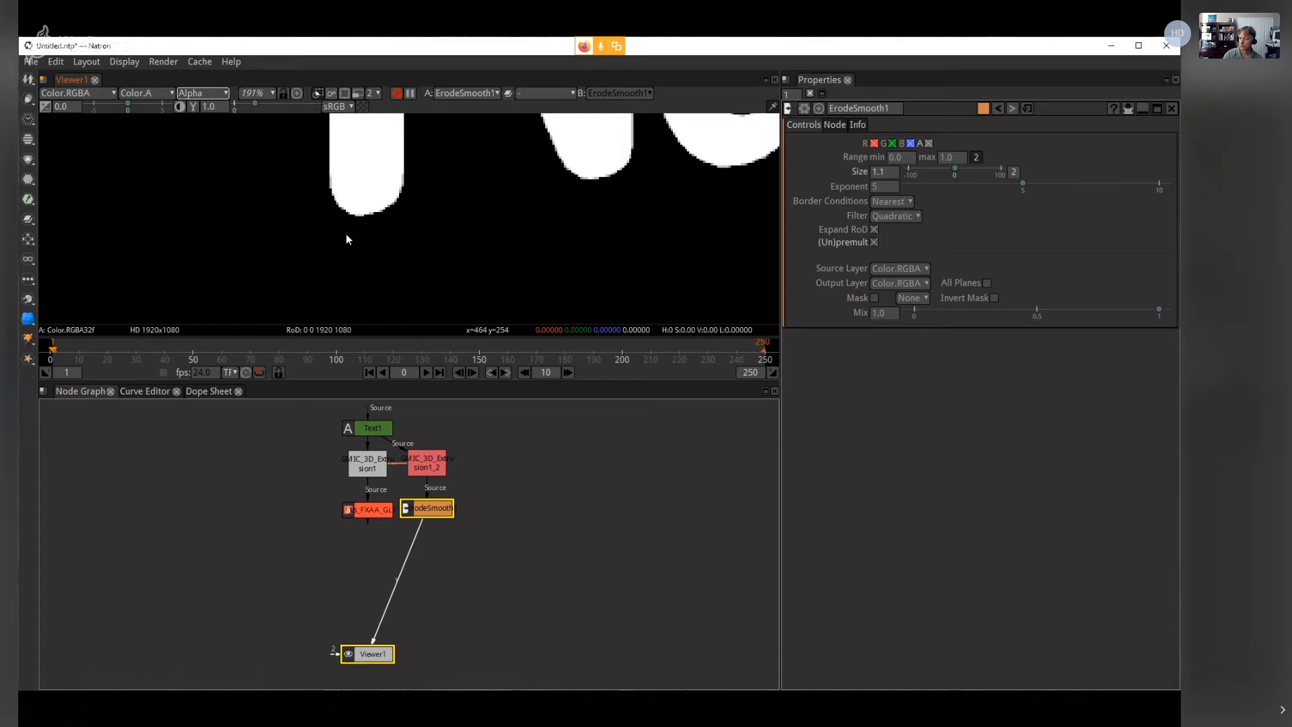
{"action": "scroll", "coordinate": [401, 232], "scroll_direction": "down", "scroll_amount": 5}
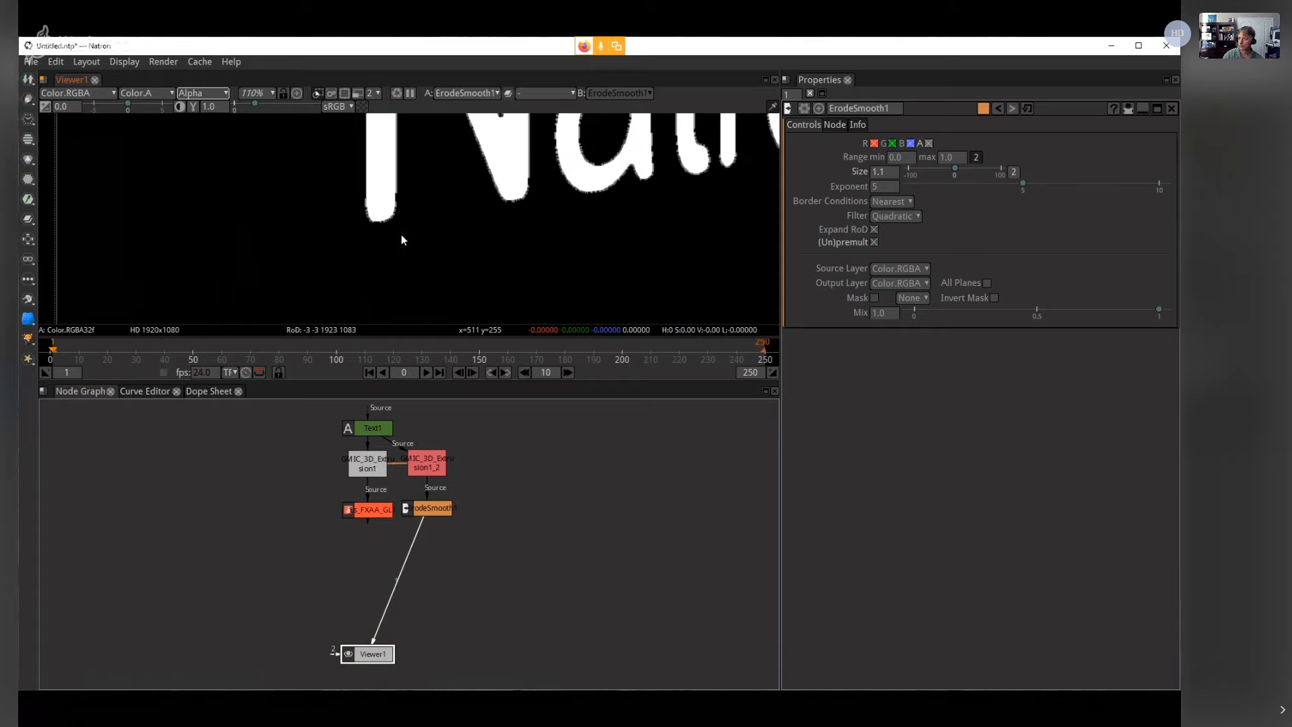
{"action": "scroll", "coordinate": [328, 229], "scroll_direction": "up", "scroll_amount": 6}
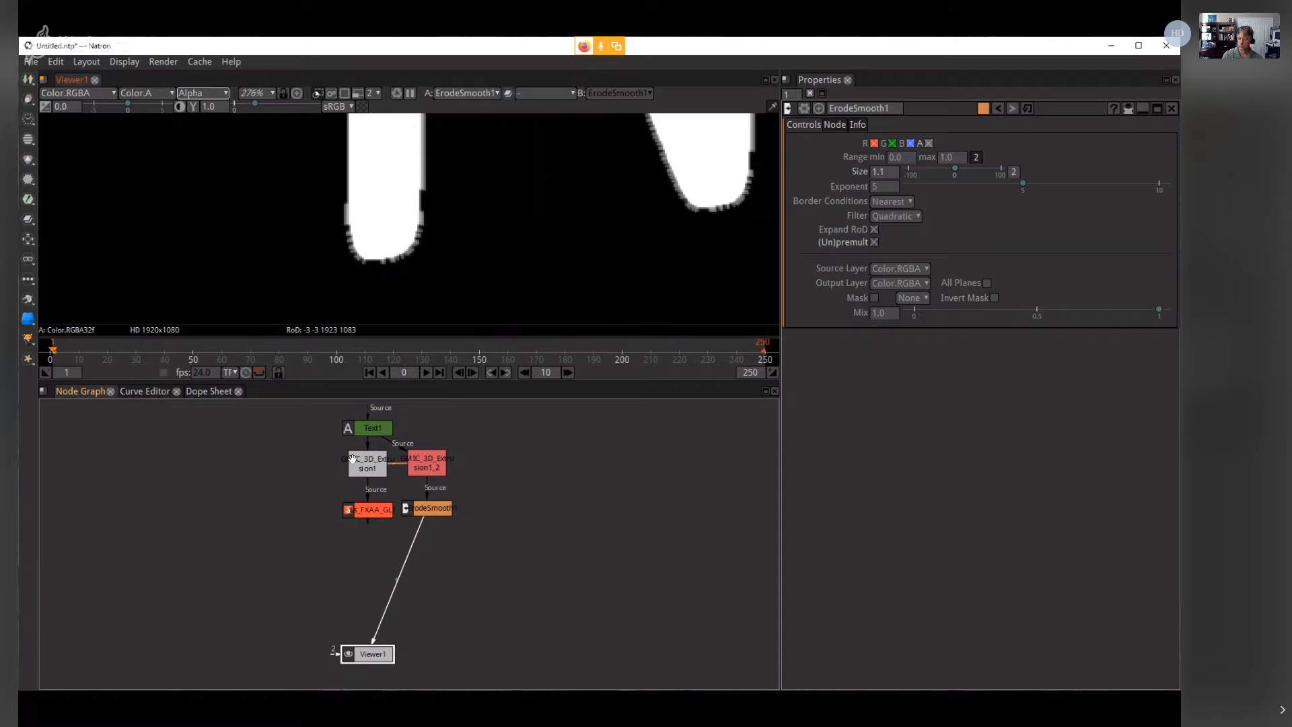
{"action": "scroll", "coordinate": [397, 209], "scroll_direction": "down", "scroll_amount": 1}
{"action": "scroll", "coordinate": [398, 212], "scroll_direction": "down", "scroll_amount": 5}
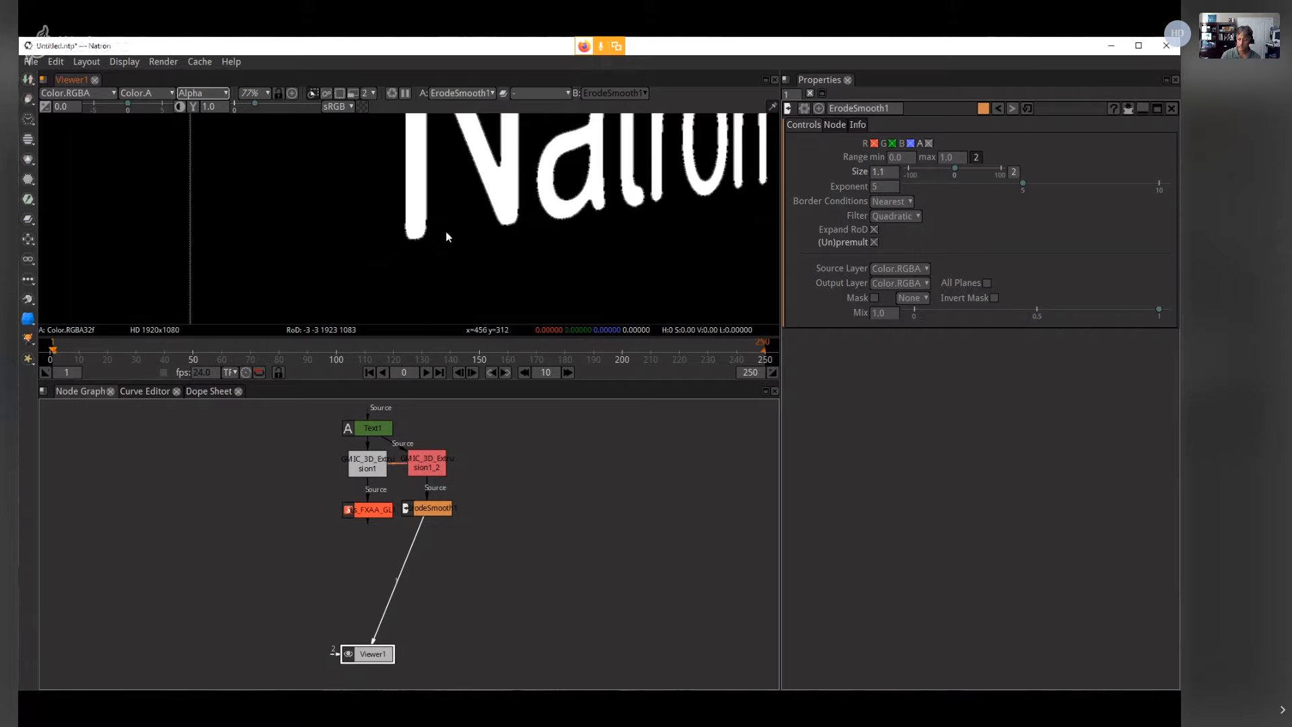
{"action": "key", "text": "f"}
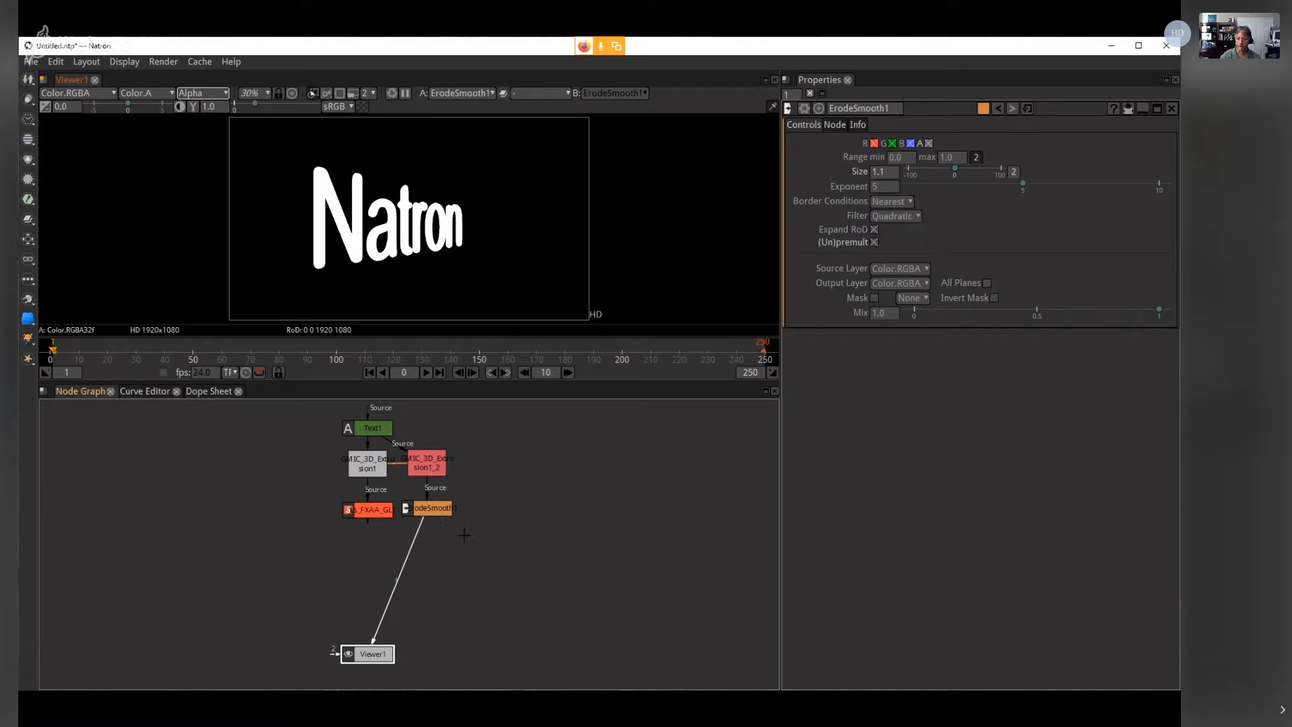
Step: Add an Ls_FXAA_GL node, connect it below the ErodeSmooth node, and display its output in the viewer
{"action": "key", "text": "Tab"}
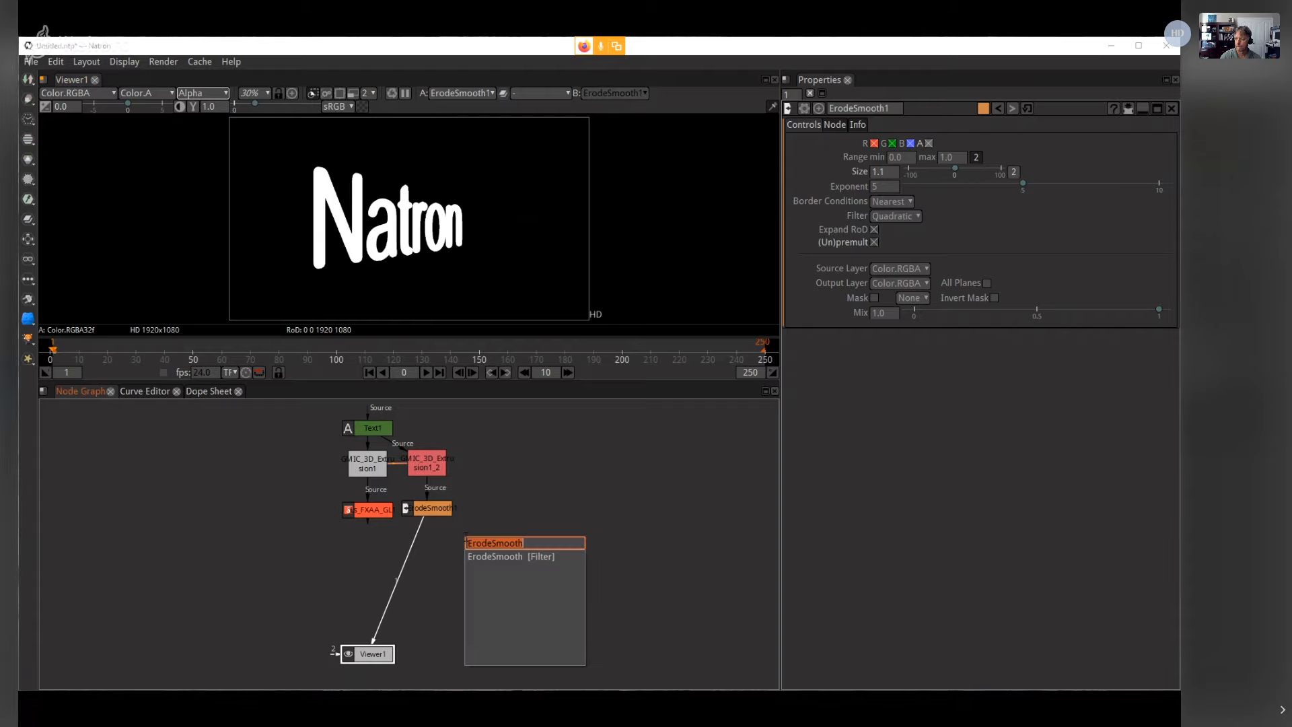
{"action": "type", "text": "fxaa"}
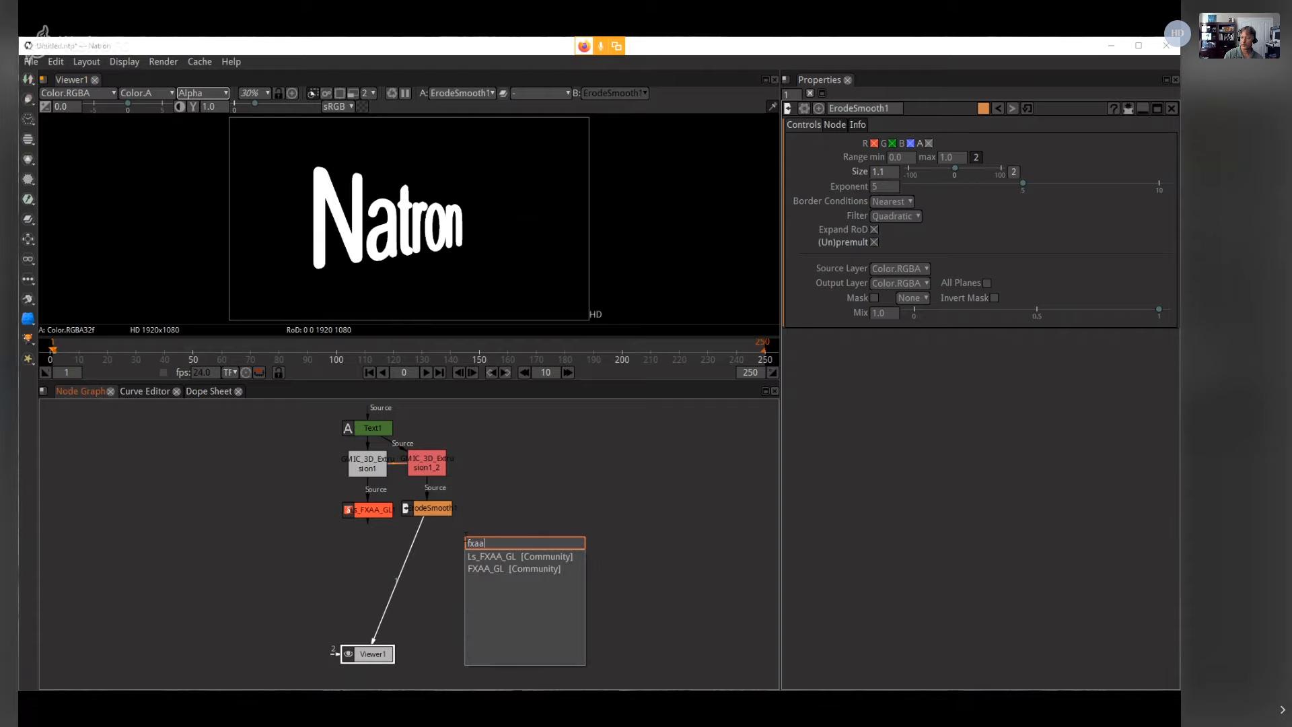
{"action": "left_click", "coordinate": [509, 556]}
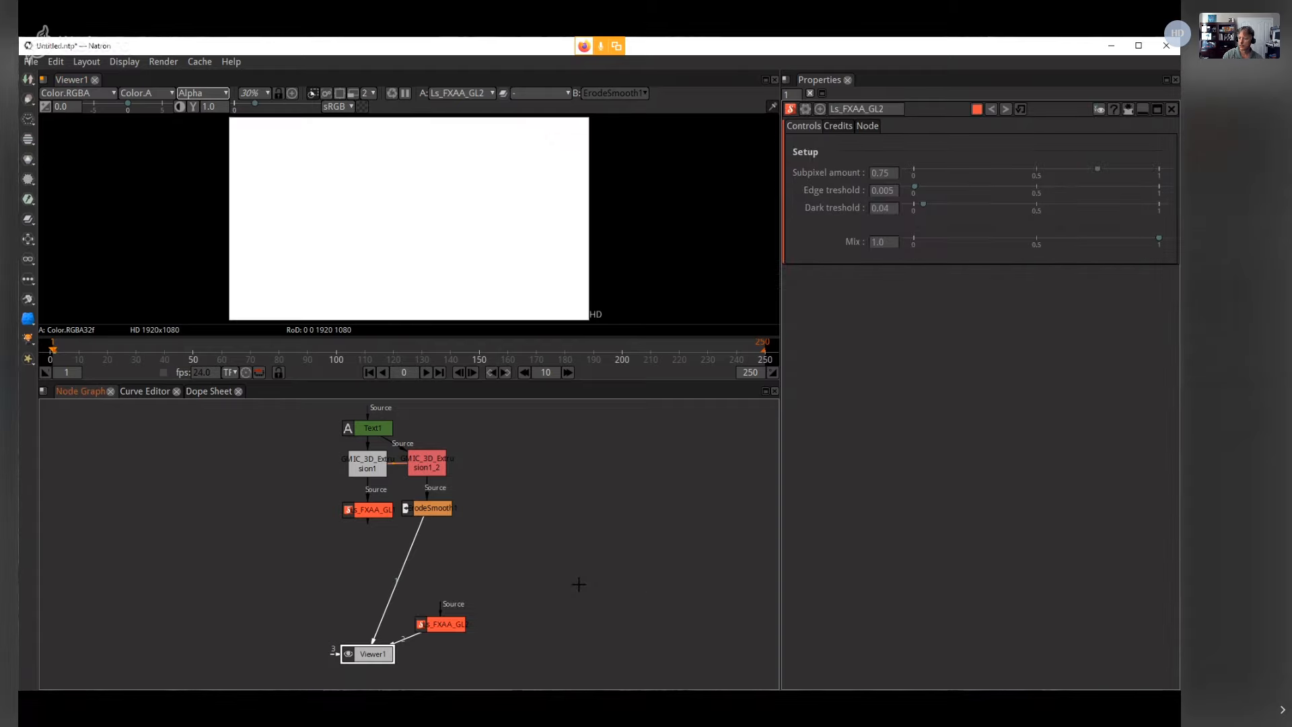
{"action": "left_click_drag", "start_coordinate": [409, 645], "coordinate": [566, 639]}
{"action": "left_click_drag", "start_coordinate": [444, 624], "coordinate": [430, 512]}
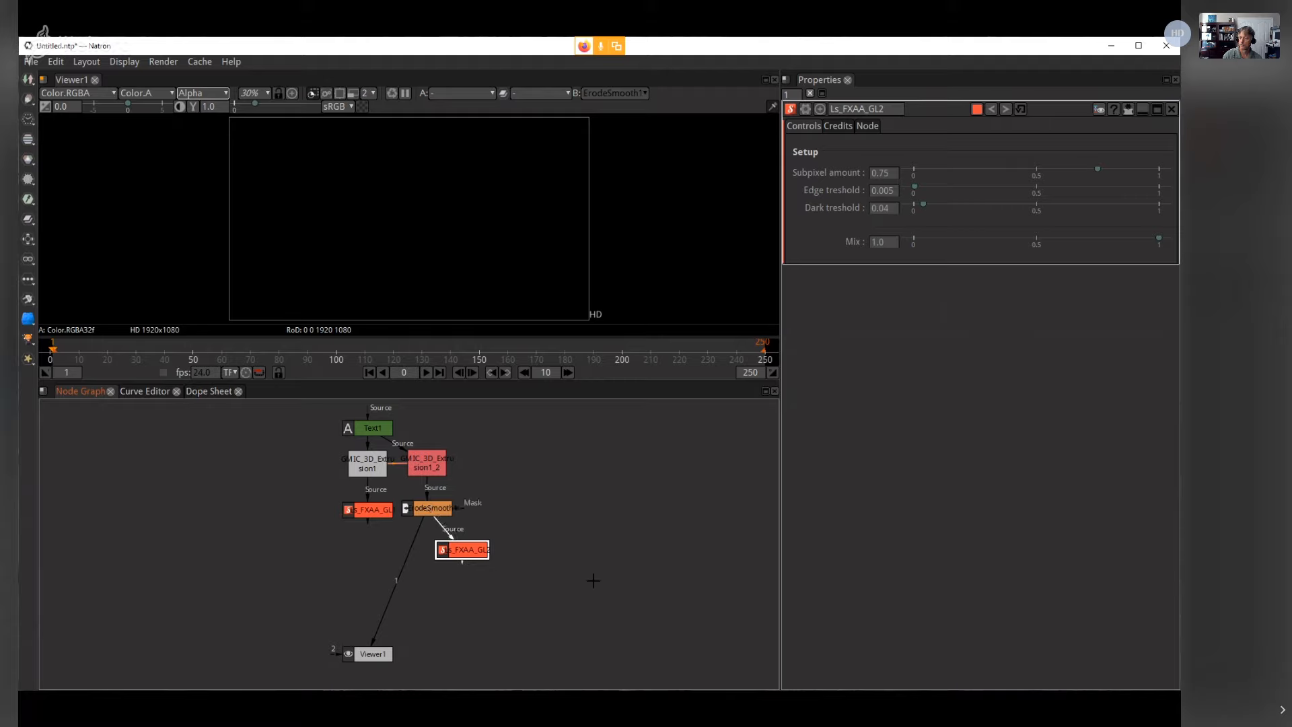
{"action": "mouse_move", "coordinate": [455, 556]}
{"action": "left_mouse_down"}
{"action": "mouse_move", "coordinate": [432, 547]}
{"action": "mouse_move", "coordinate": [415, 561]}
{"action": "mouse_move", "coordinate": [450, 551]}
{"action": "left_mouse_up"}
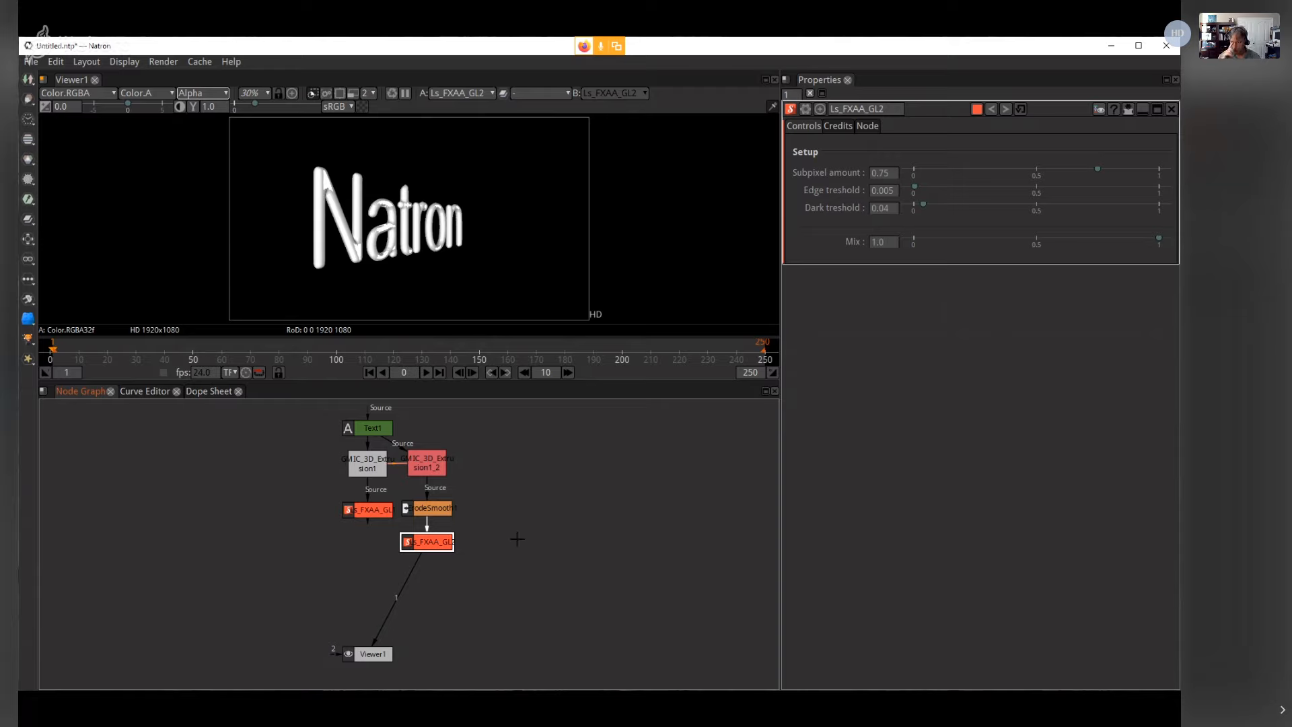
Step: Review the settings of the ErodeSmooth node and of the FXAA node below it, ending on the FXAA node
{"action": "left_click", "coordinate": [391, 238]}
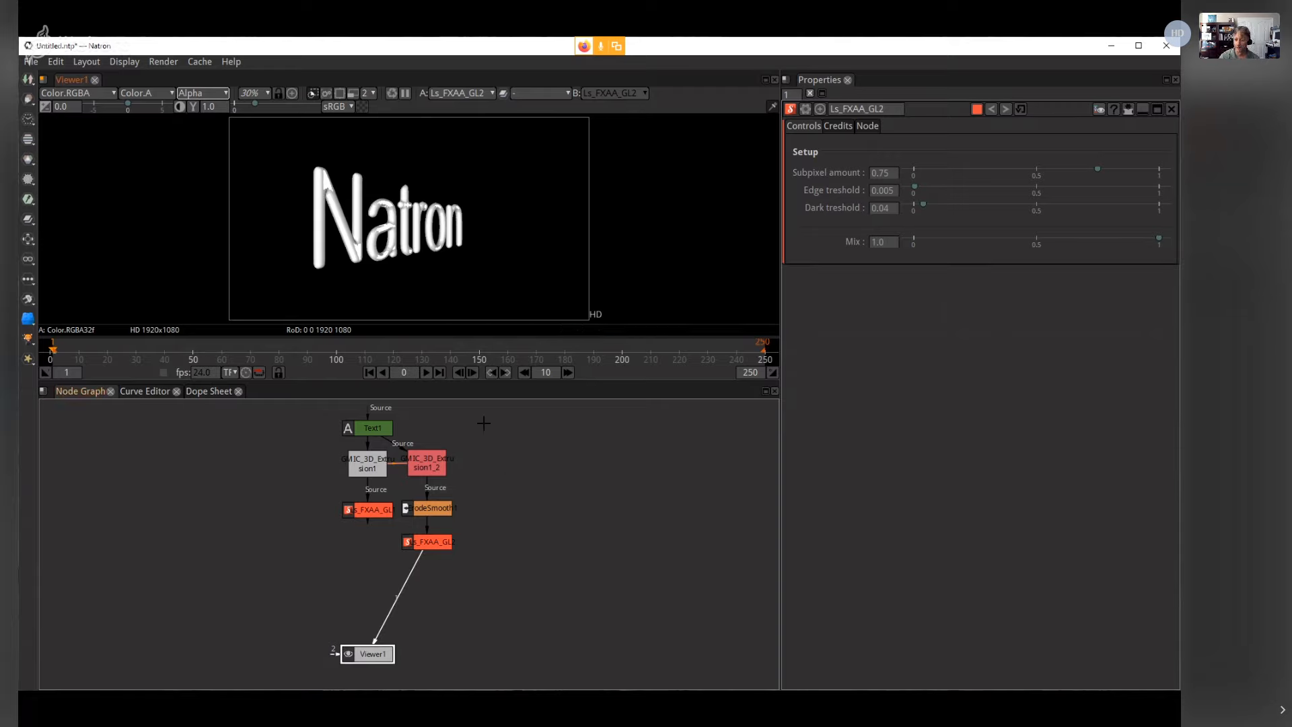
{"action": "left_click", "coordinate": [433, 509]}
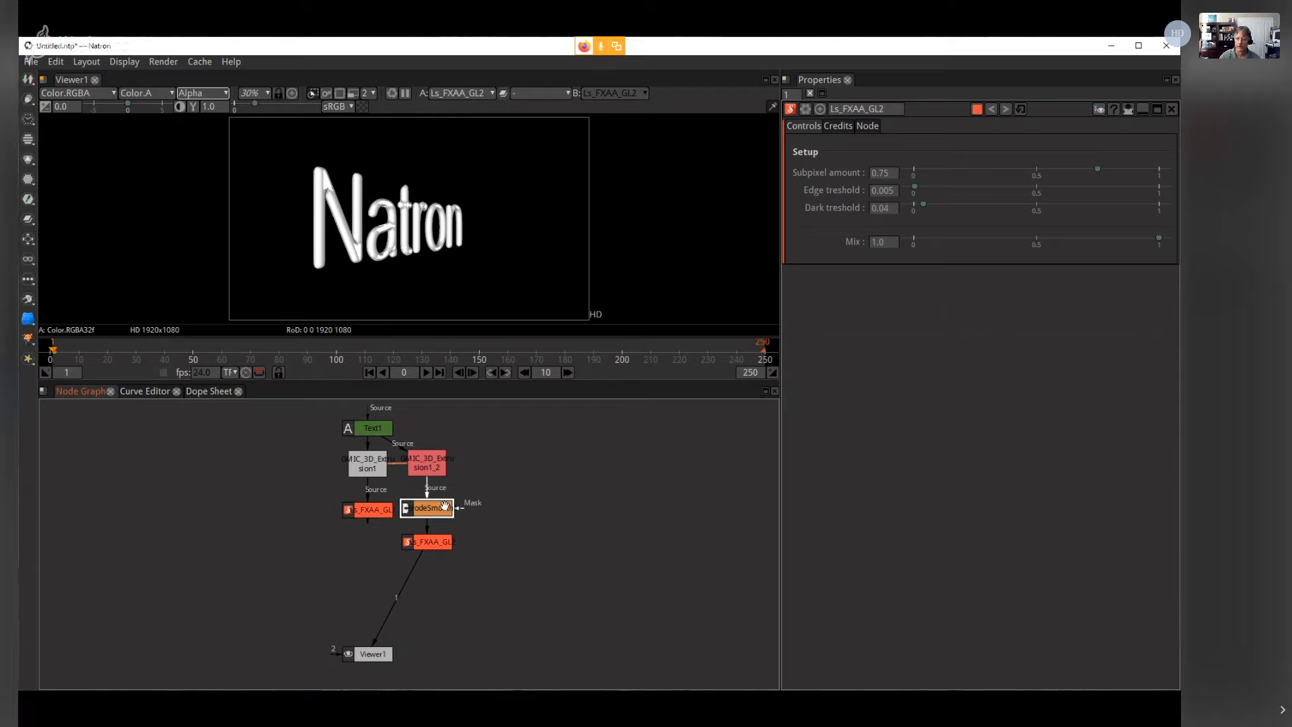
{"action": "left_click", "coordinate": [435, 231]}
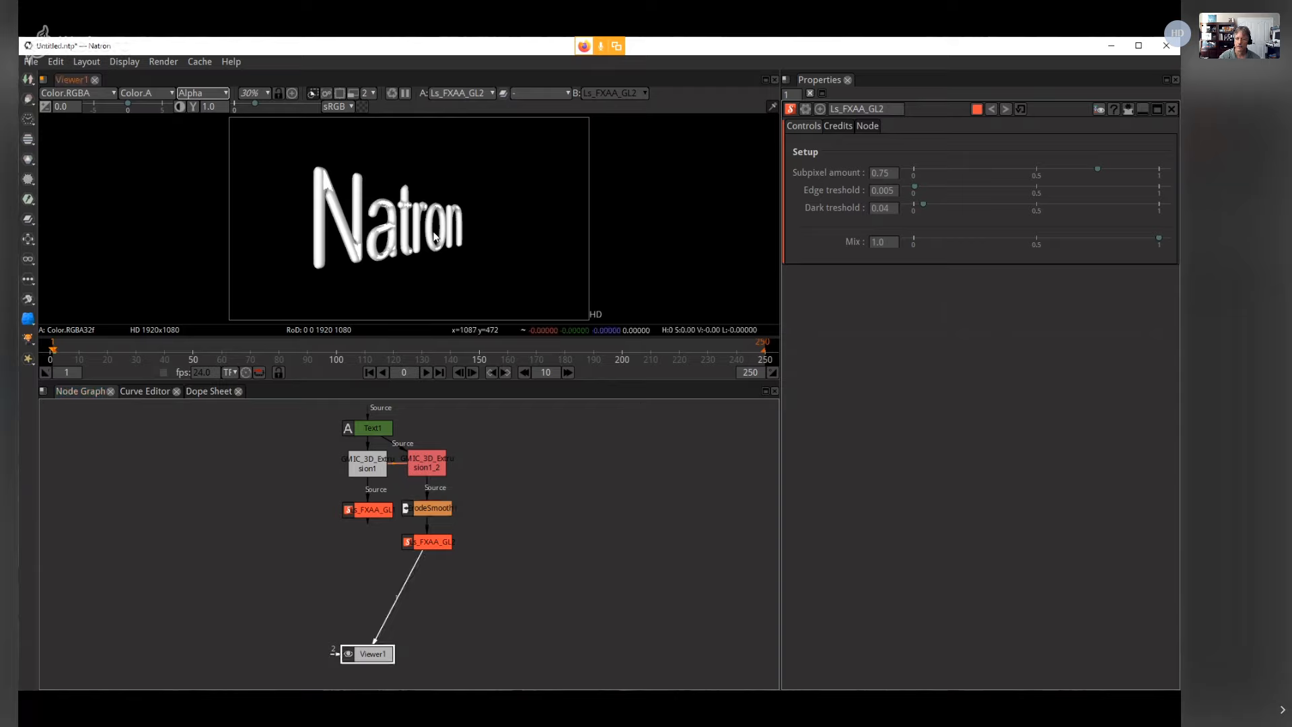
{"action": "left_click", "coordinate": [425, 543]}
{"action": "left_click", "coordinate": [438, 509]}
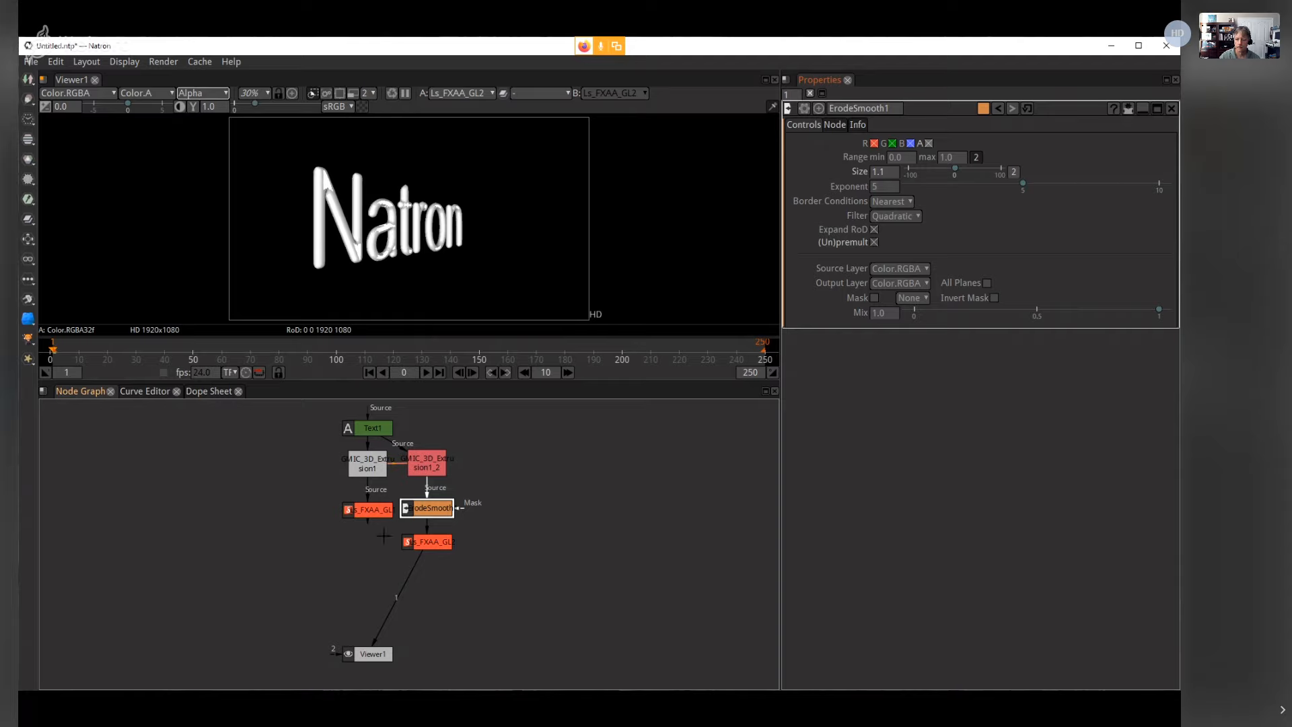
{"action": "left_click", "coordinate": [441, 544]}
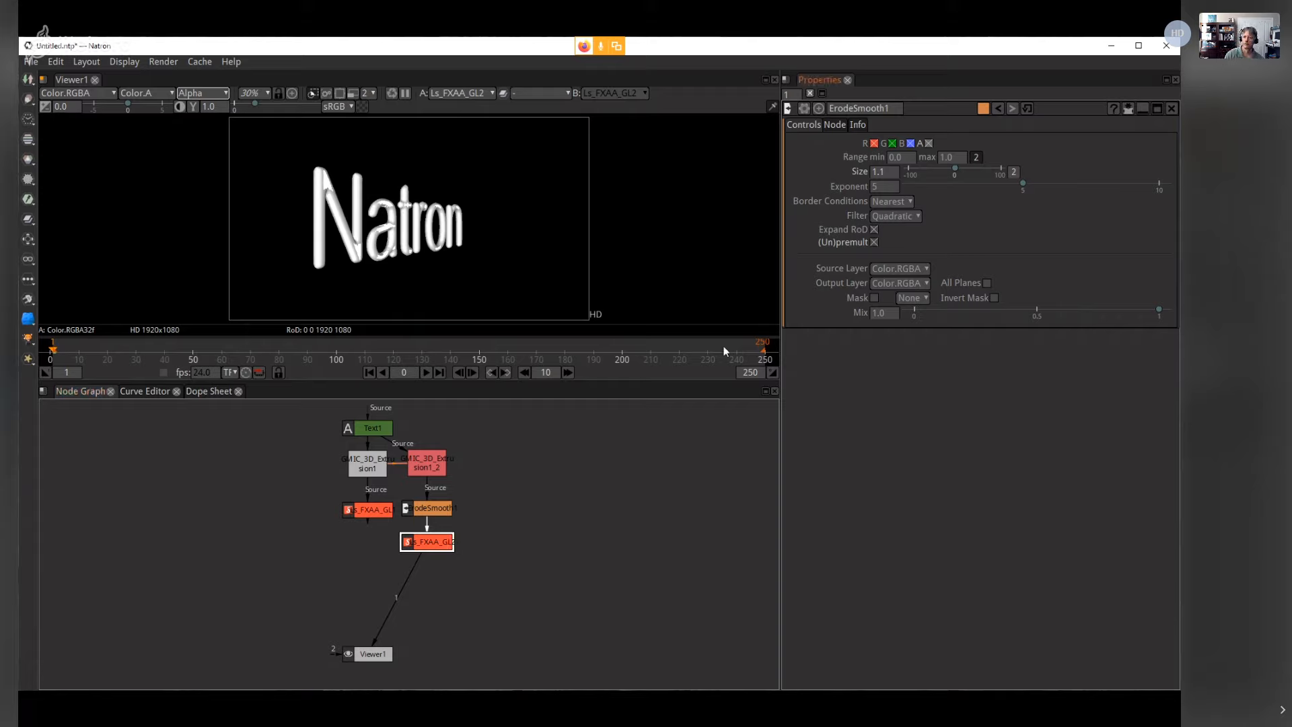
{"action": "double_click", "coordinate": [428, 538]}
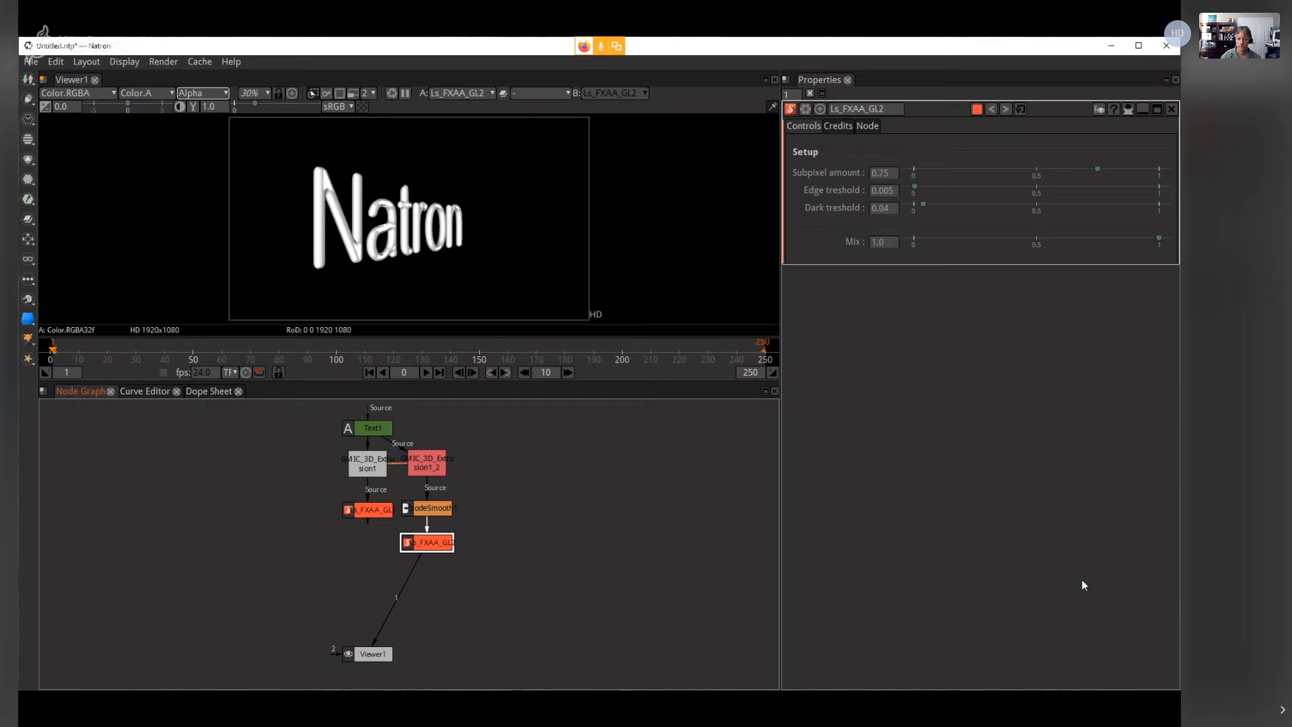
Step: Shift the clone branch's FXAA node slightly aside and display the dotted branch's FXAA output in the viewer
{"action": "left_click", "coordinate": [374, 508]}
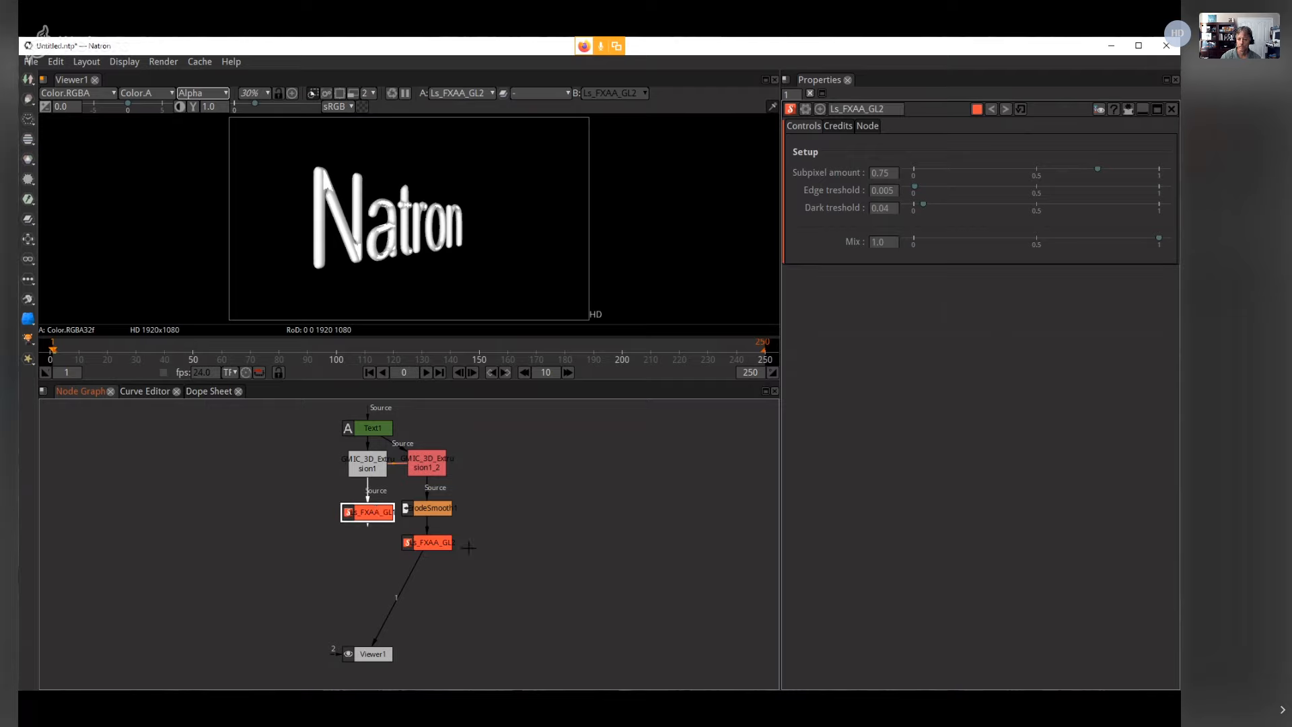
{"action": "left_click_drag", "start_coordinate": [428, 544], "coordinate": [450, 548]}
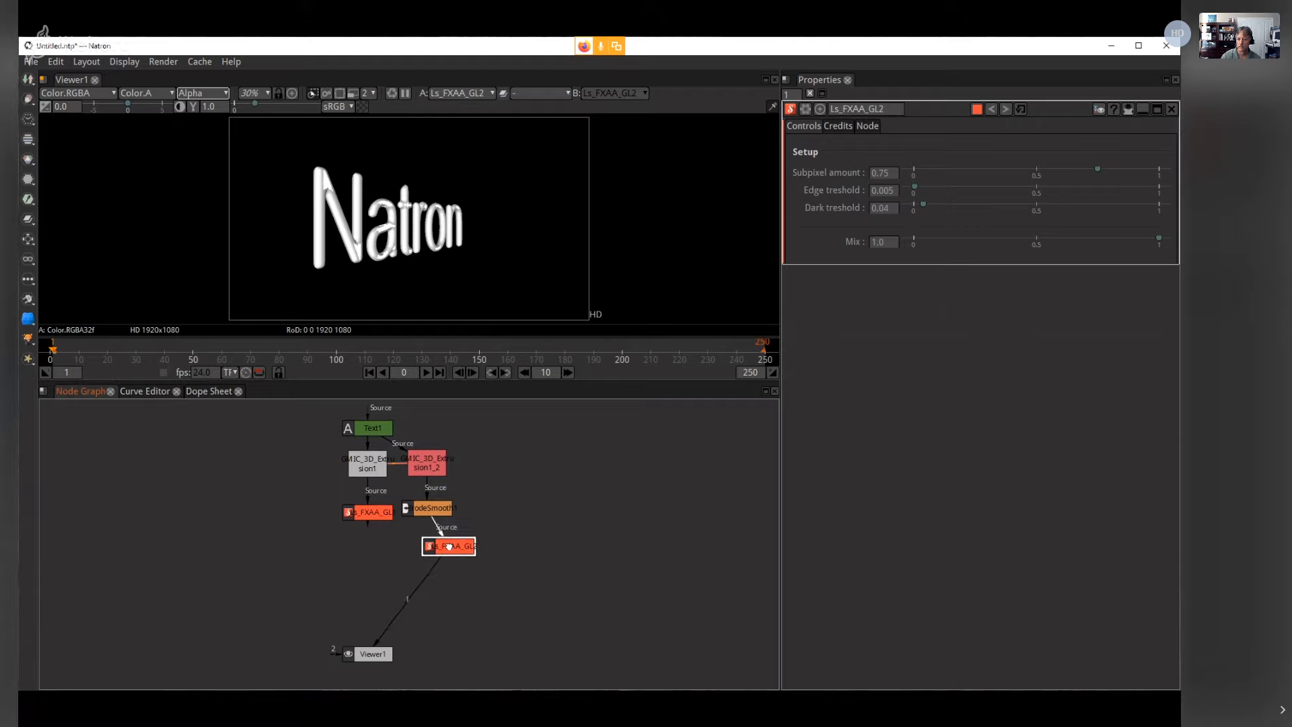
{"action": "left_click", "coordinate": [362, 513]}
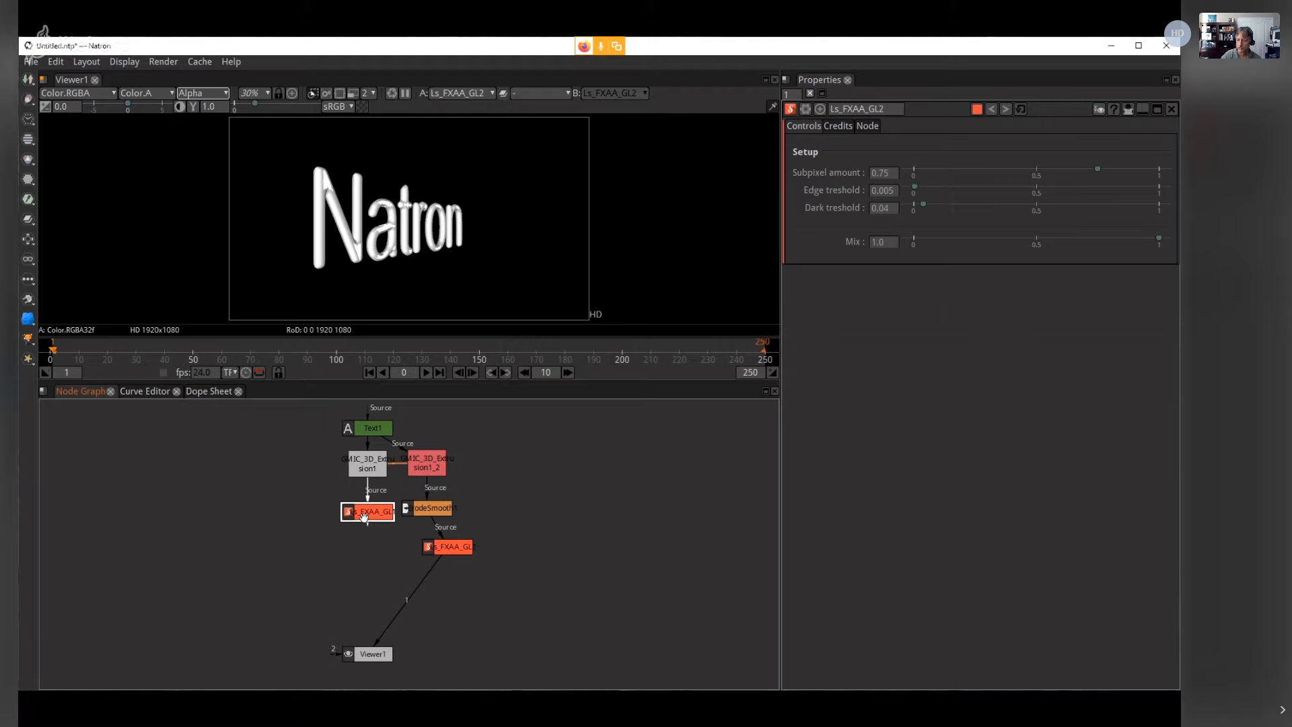
{"action": "left_click", "coordinate": [371, 565]}
{"action": "left_click", "coordinate": [379, 516]}
{"action": "key", "text": "1"}
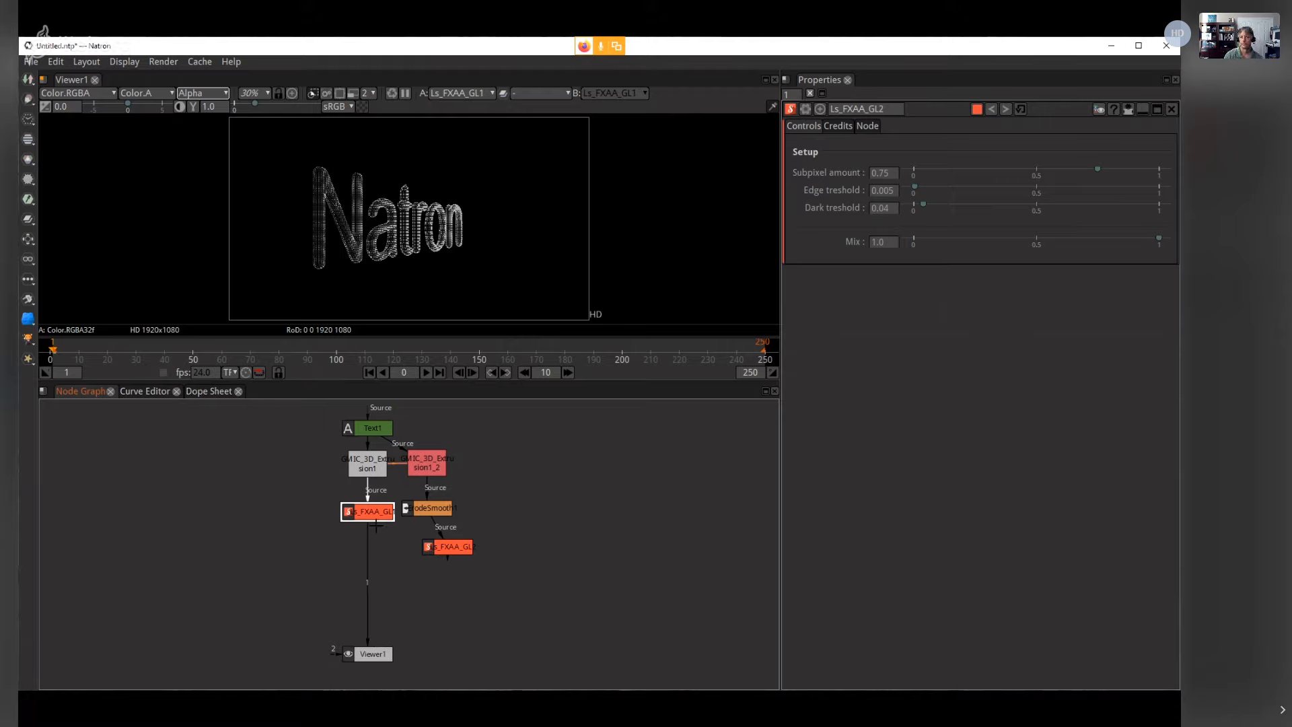
Step: Add a Merge node below the dotted branch's FXAA, with that FXAA feeding input A and the clone branch's FXAA feeding the mask
{"action": "key", "text": "m"}
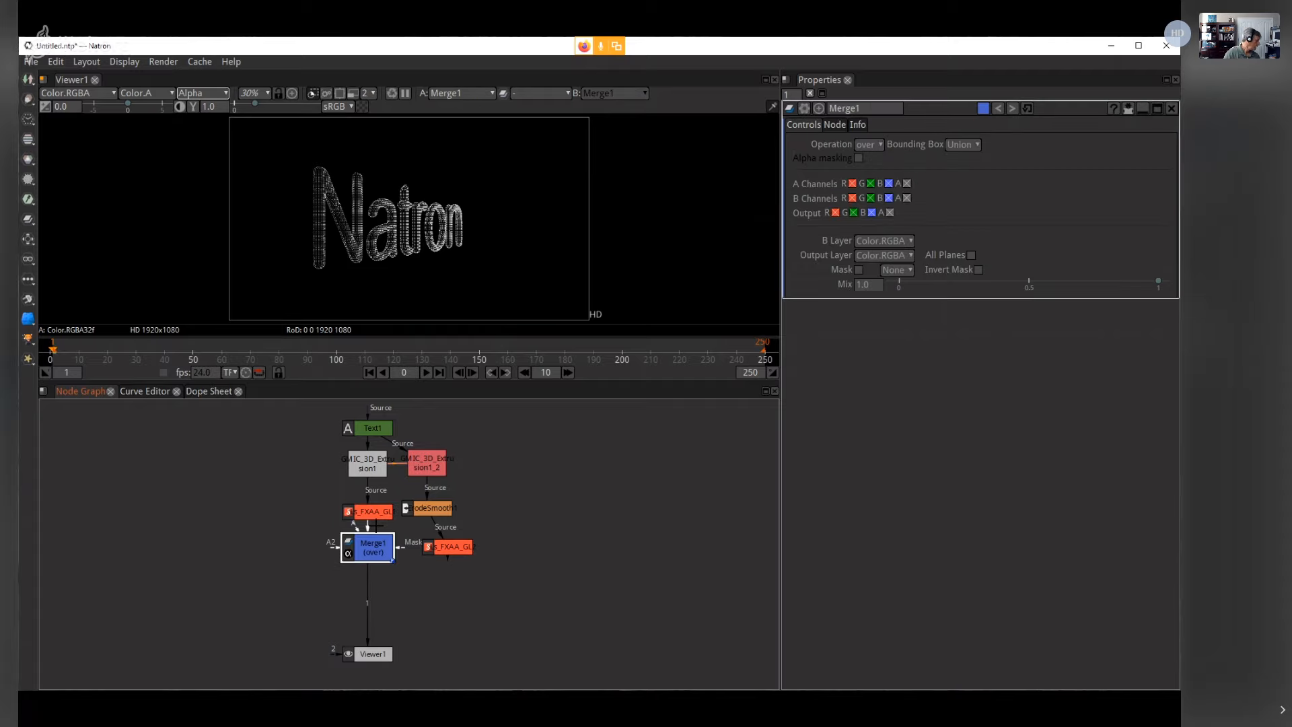
{"action": "left_click_drag", "start_coordinate": [377, 539], "coordinate": [384, 566]}
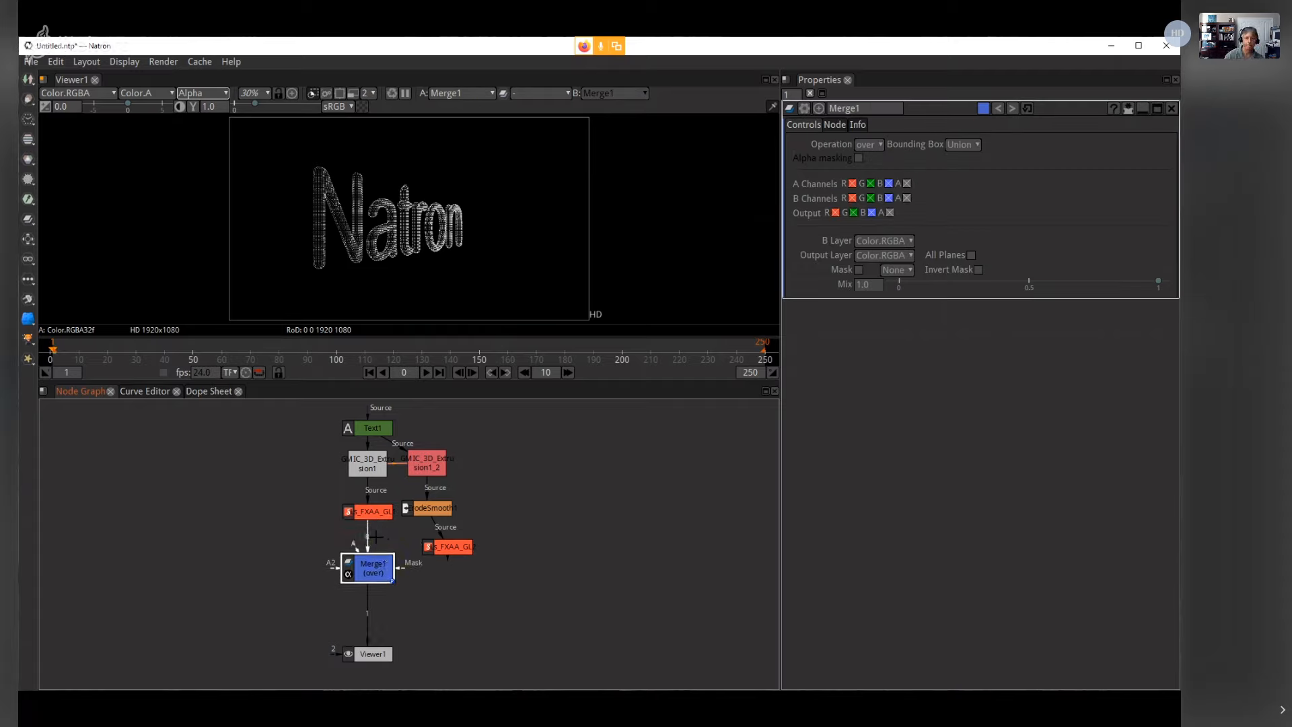
{"action": "left_click_drag", "start_coordinate": [370, 538], "coordinate": [396, 528]}
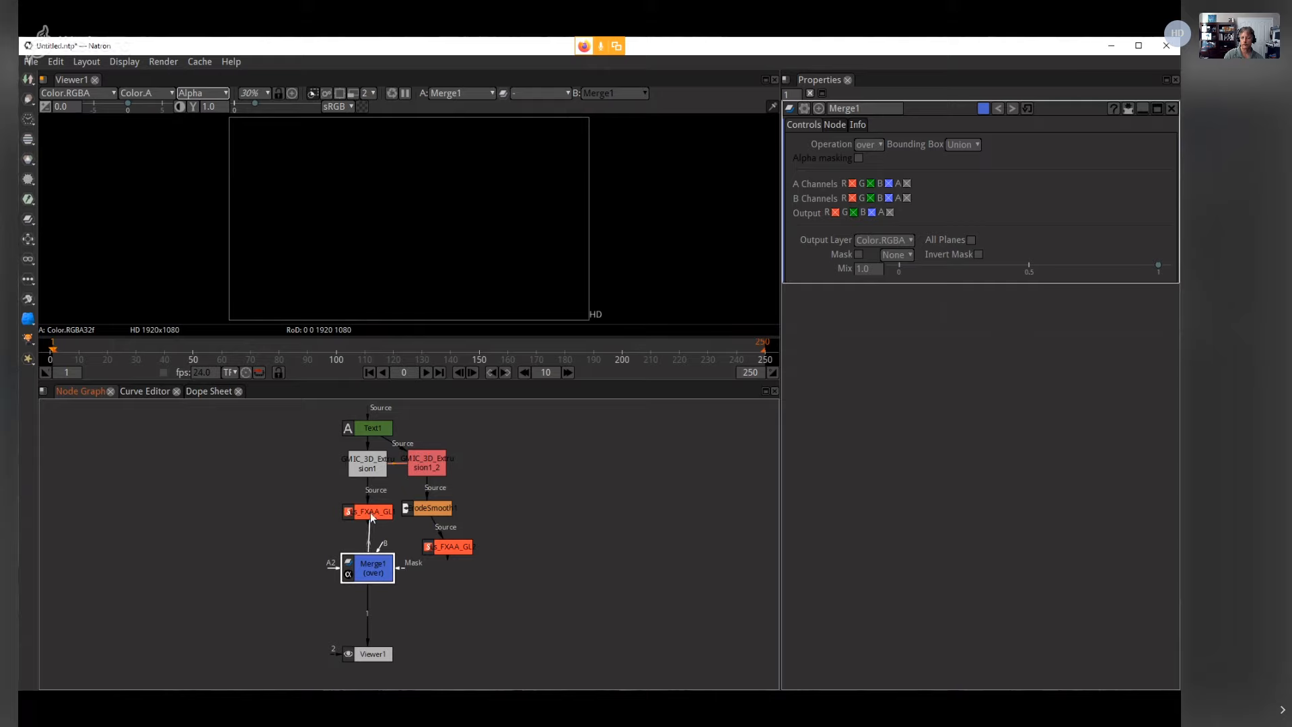
{"action": "left_click_drag", "start_coordinate": [371, 518], "coordinate": [371, 520]}
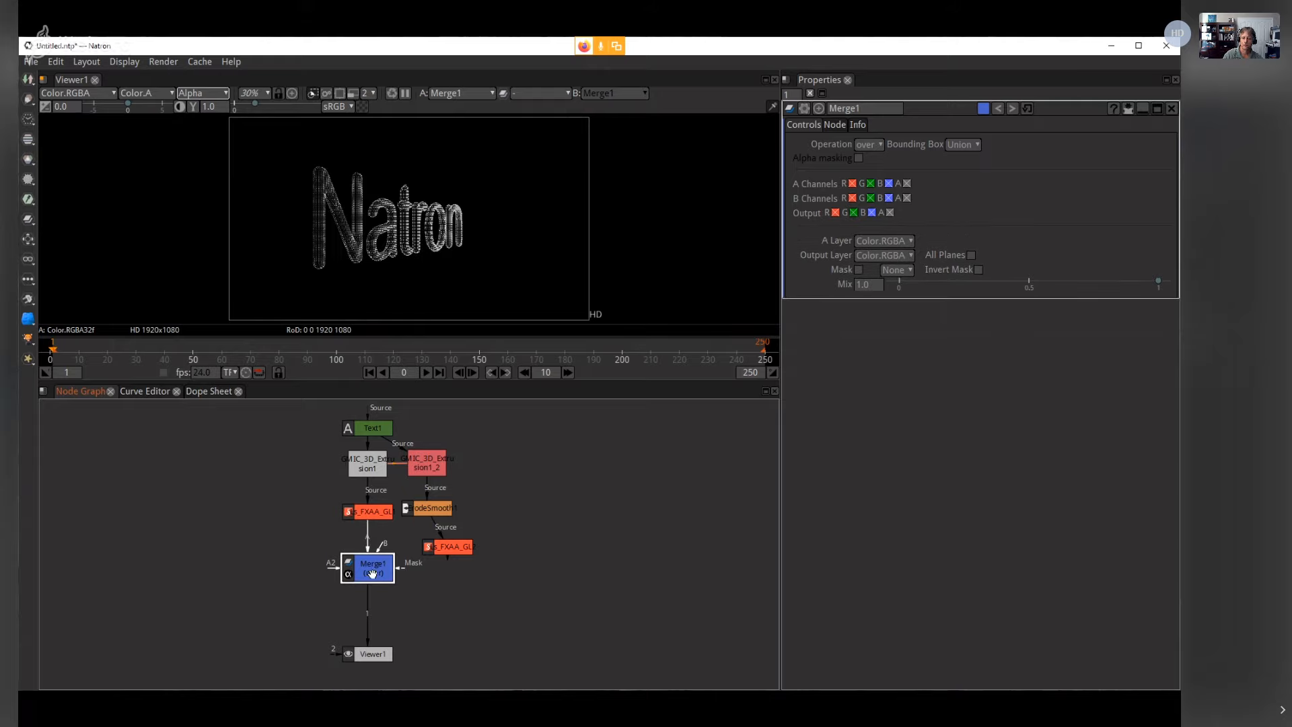
{"action": "left_click_drag", "start_coordinate": [372, 574], "coordinate": [371, 567]}
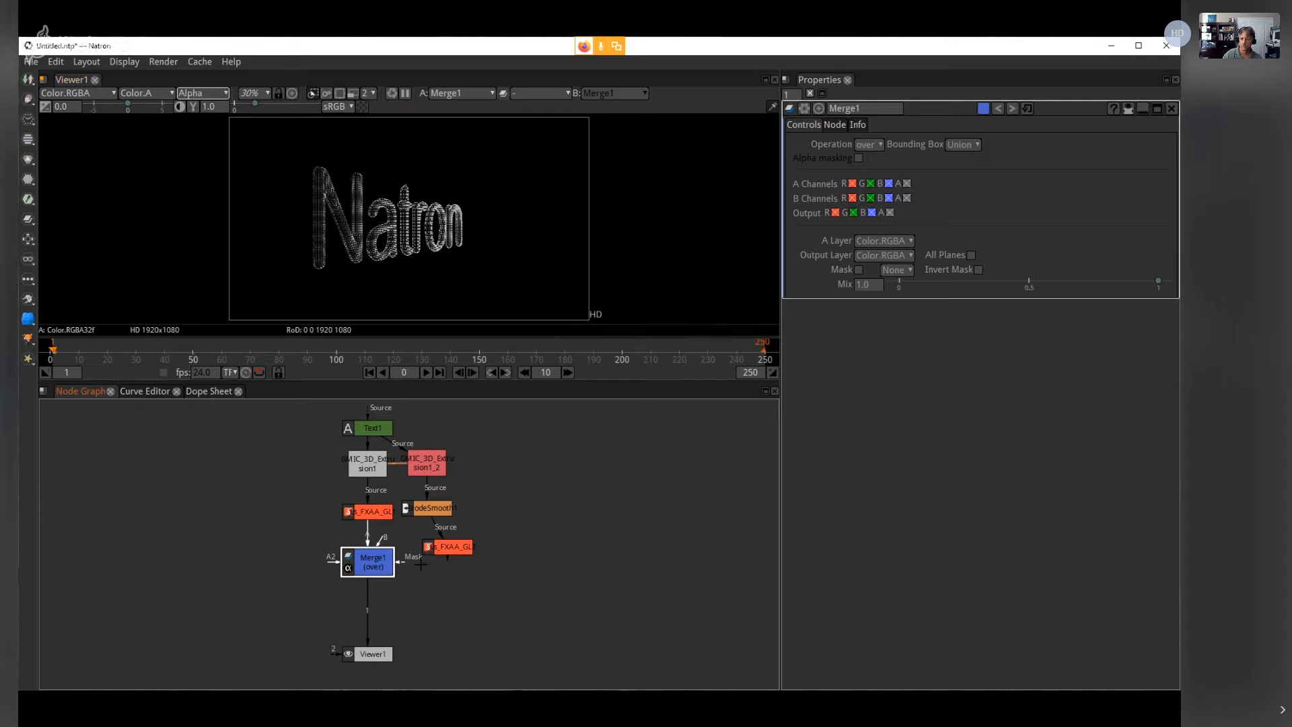
{"action": "left_click_drag", "start_coordinate": [407, 564], "coordinate": [449, 551]}
Step: Inspect the masked Merge output up close and compare it with the dotted branch's unmasked FXAA output, ending on the full Merge image
{"action": "scroll", "coordinate": [346, 257], "scroll_direction": "up", "scroll_amount": 4}
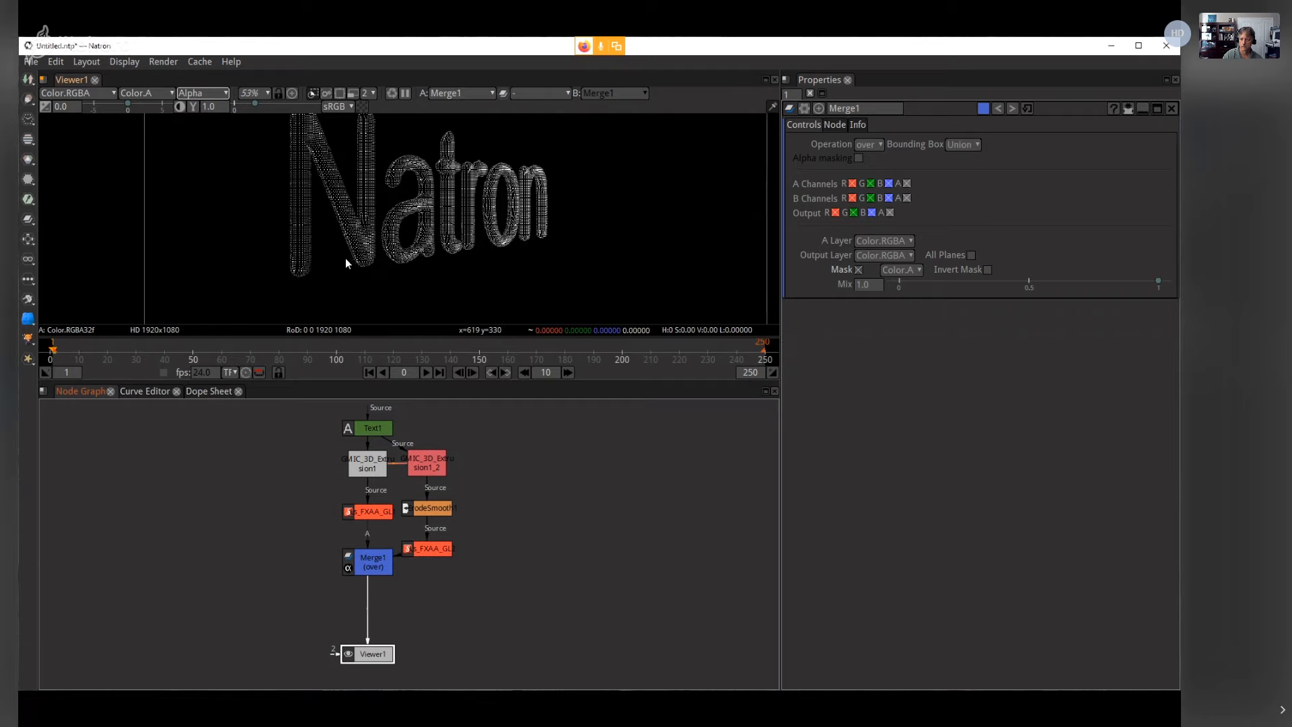
{"action": "left_click_drag", "start_coordinate": [332, 194], "coordinate": [389, 200]}
{"action": "scroll", "coordinate": [385, 207], "scroll_direction": "up", "scroll_amount": 5}
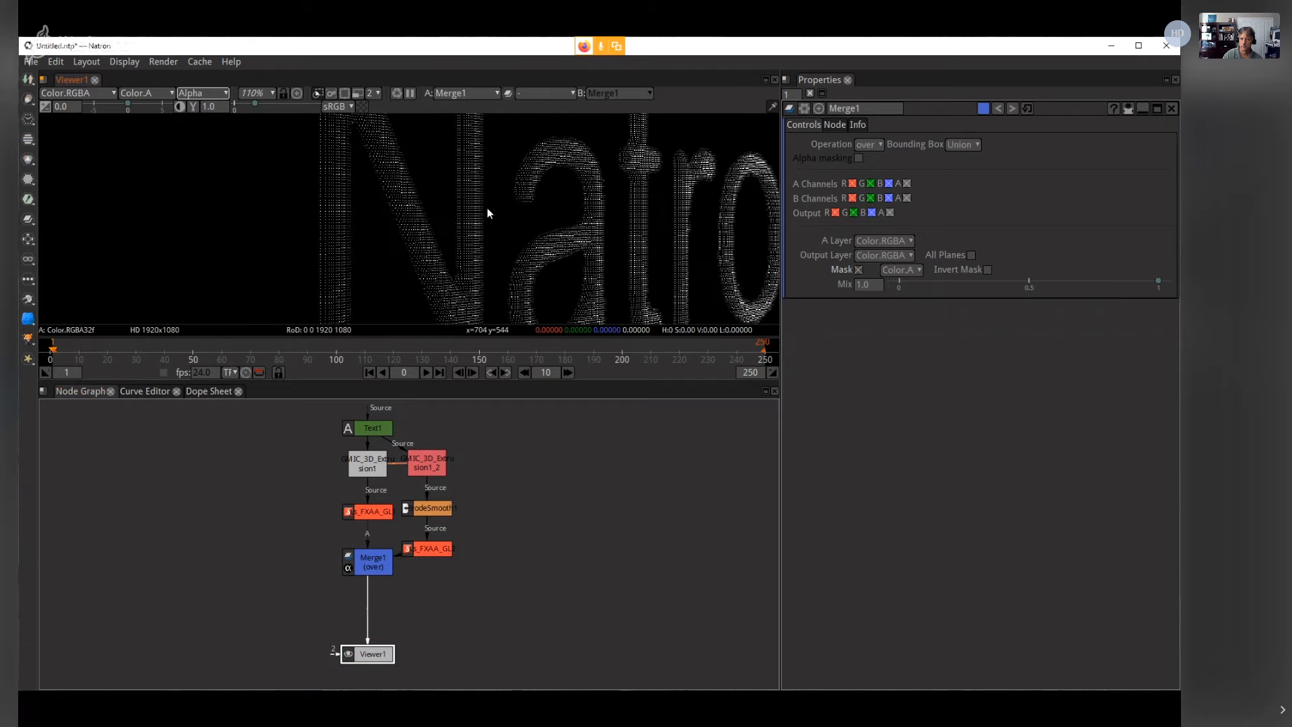
{"action": "left_click_drag", "start_coordinate": [371, 270], "coordinate": [418, 220]}
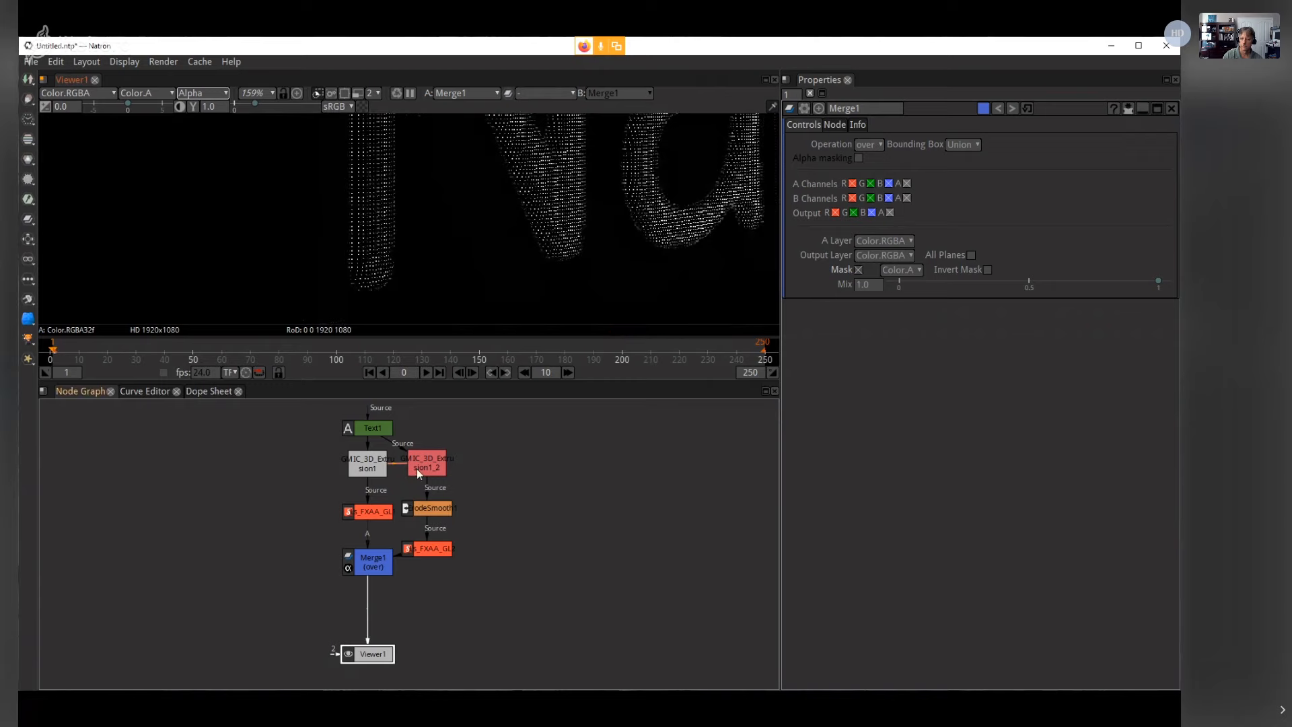
{"action": "left_click_drag", "start_coordinate": [371, 594], "coordinate": [354, 514]}
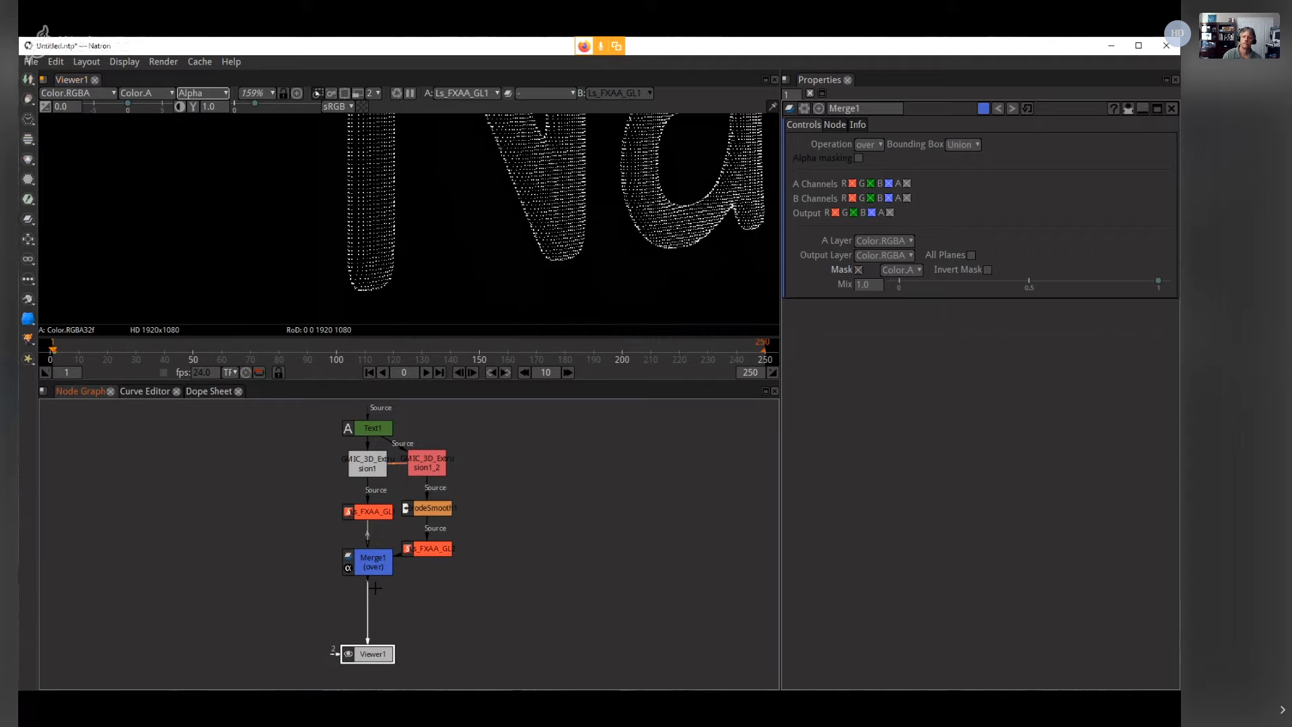
{"action": "left_click_drag", "start_coordinate": [382, 564], "coordinate": [381, 565]}
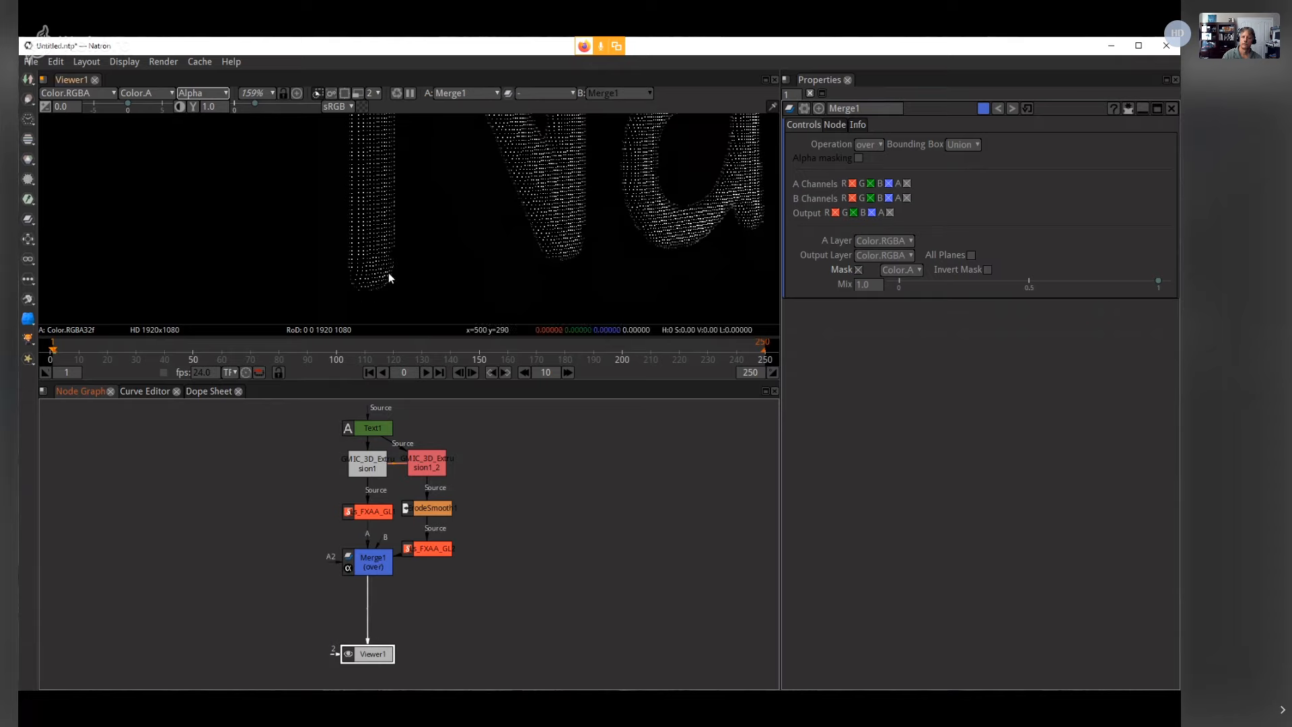
{"action": "scroll", "coordinate": [593, 270], "scroll_direction": "down", "scroll_amount": 8}
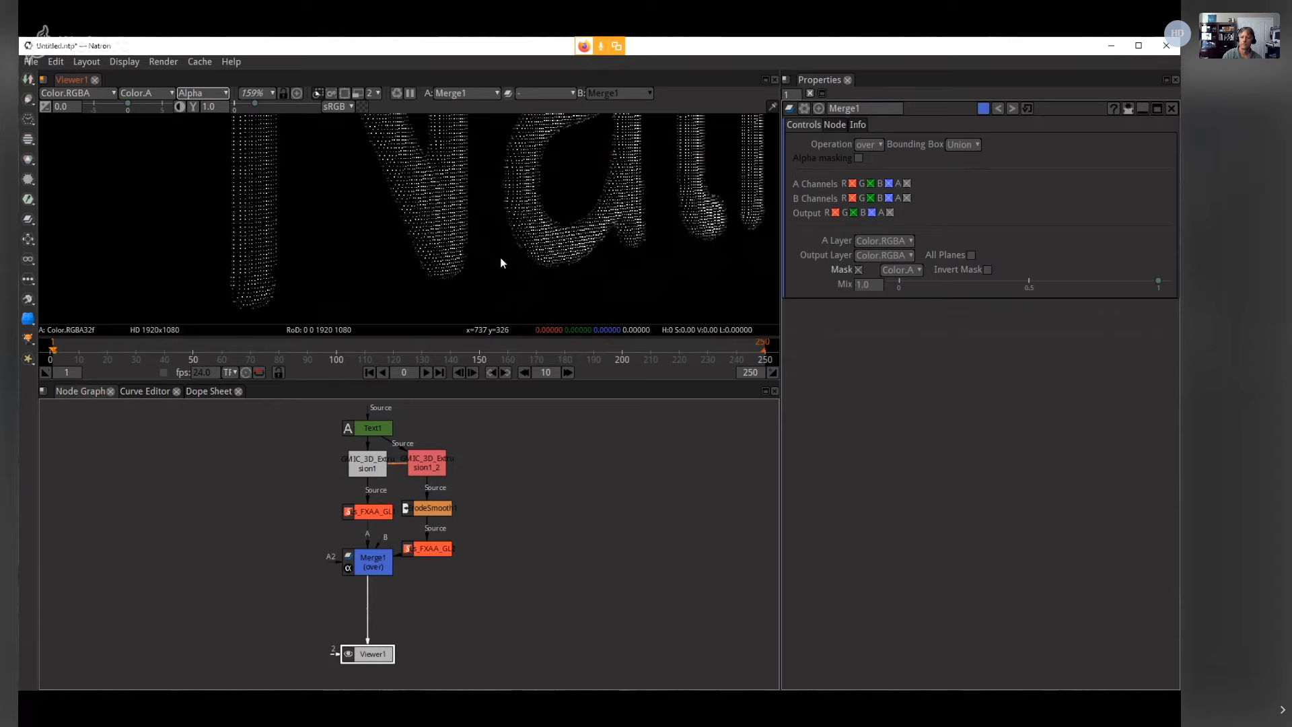
{"action": "scroll", "coordinate": [528, 246], "scroll_direction": "down", "scroll_amount": 3}
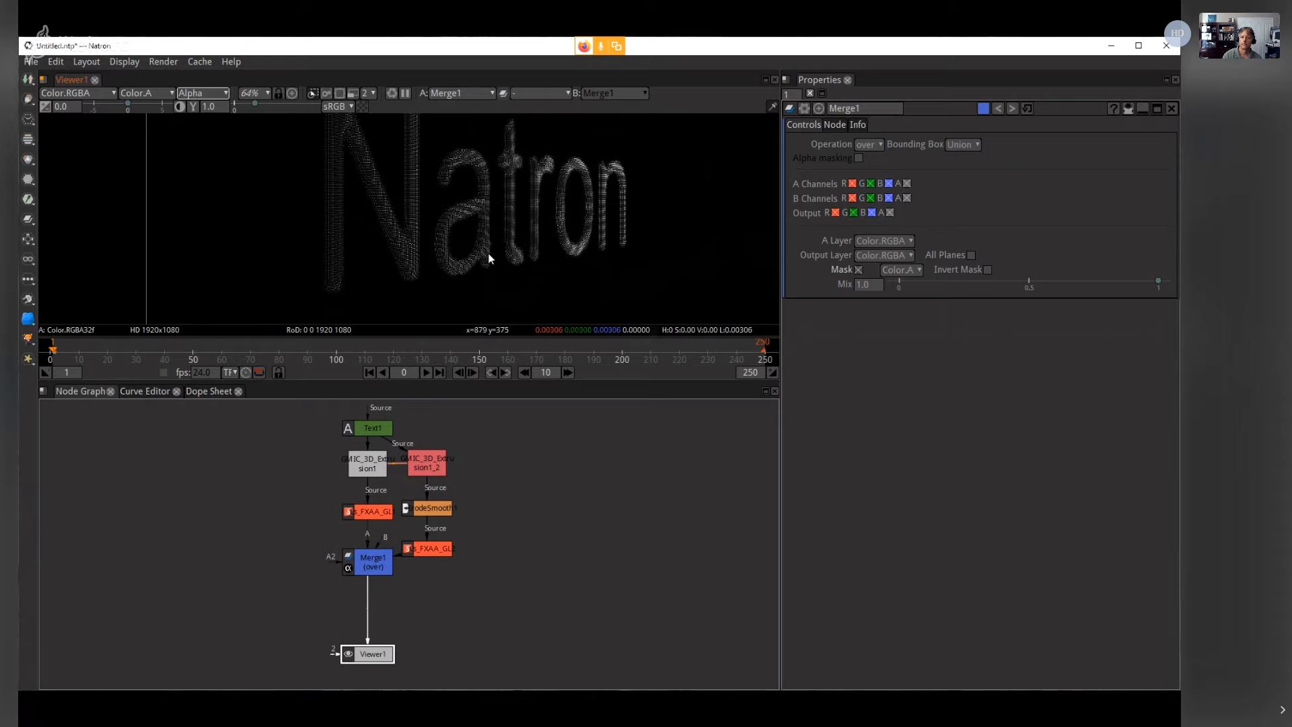
{"action": "scroll", "coordinate": [488, 253], "scroll_direction": "down", "scroll_amount": 3}
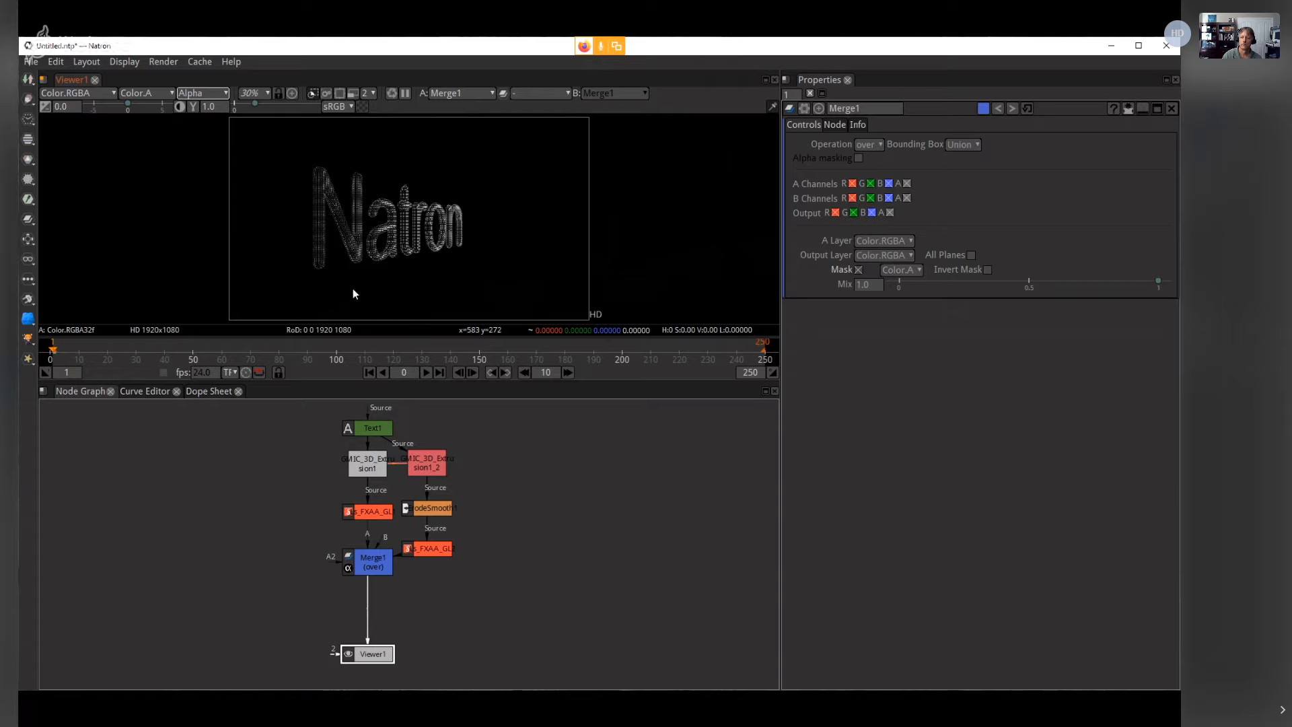
Step: Nudge the dotted branch's FXAA node slightly and display its output for comparison with the Merge at full-frame view
{"action": "left_click_drag", "start_coordinate": [367, 516], "coordinate": [365, 518]}
{"action": "left_click", "coordinate": [371, 560]}
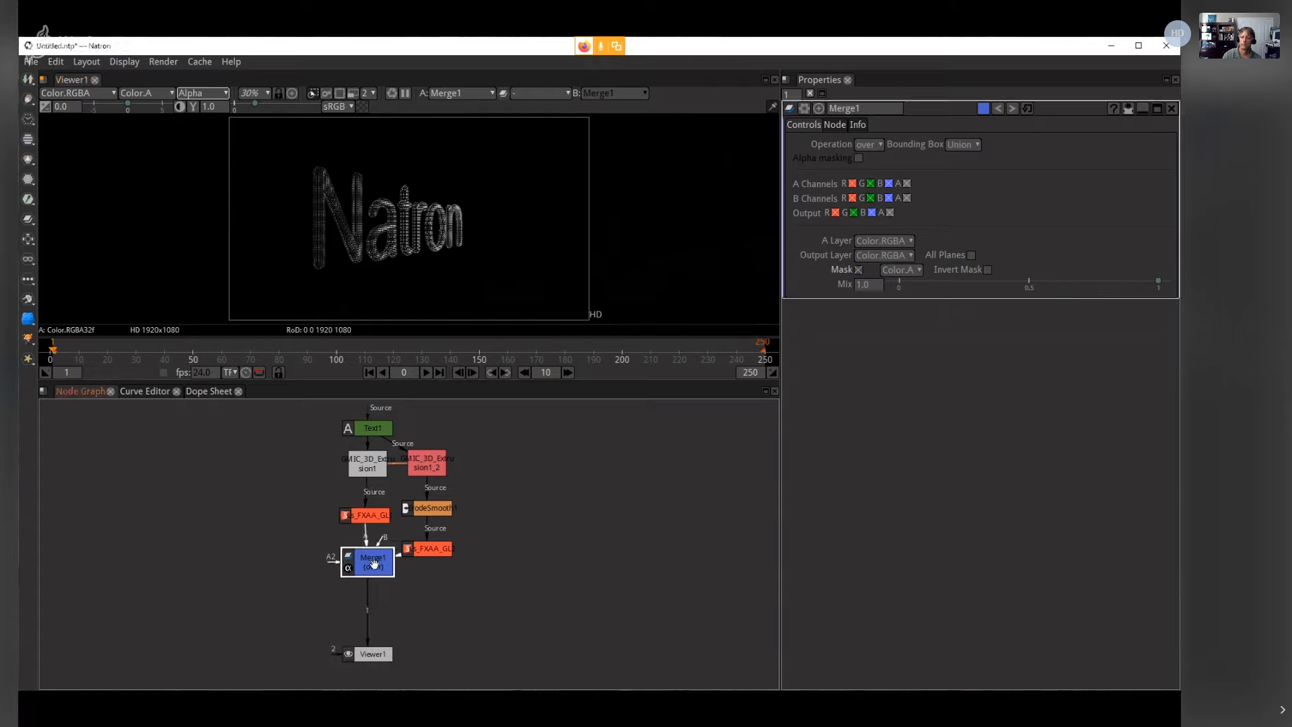
{"action": "left_click", "coordinate": [363, 518]}
{"action": "key", "text": "1"}
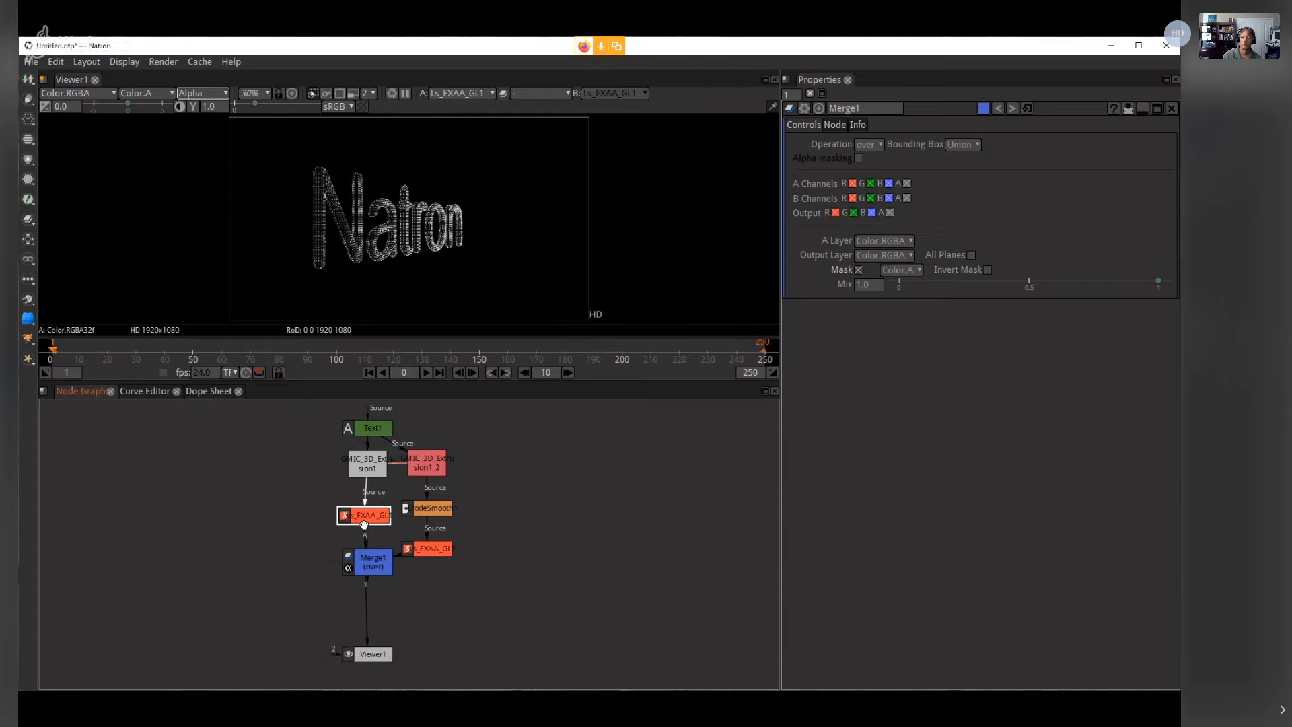
Step: Display the Merge1 output in the viewer, align Merge1 with the clone branch's FXAA, and shift the Viewer node down
{"action": "left_click", "coordinate": [367, 567]}
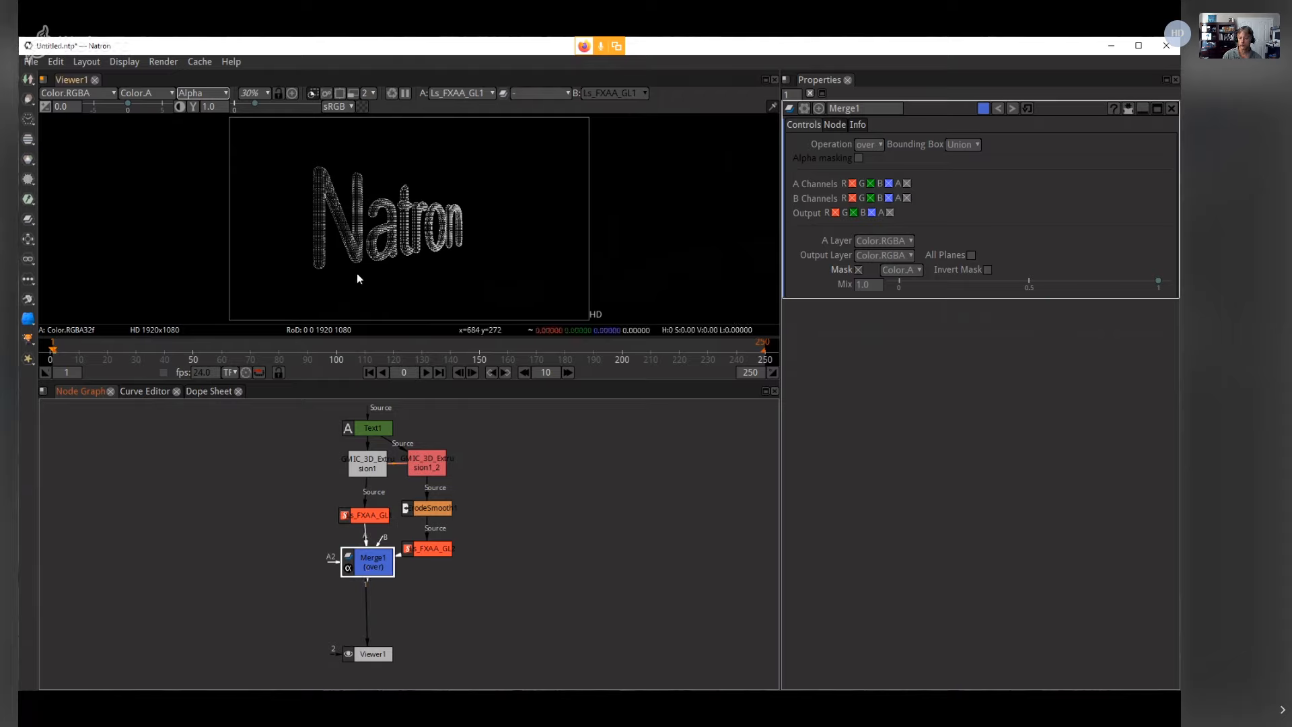
{"action": "key", "text": "1"}
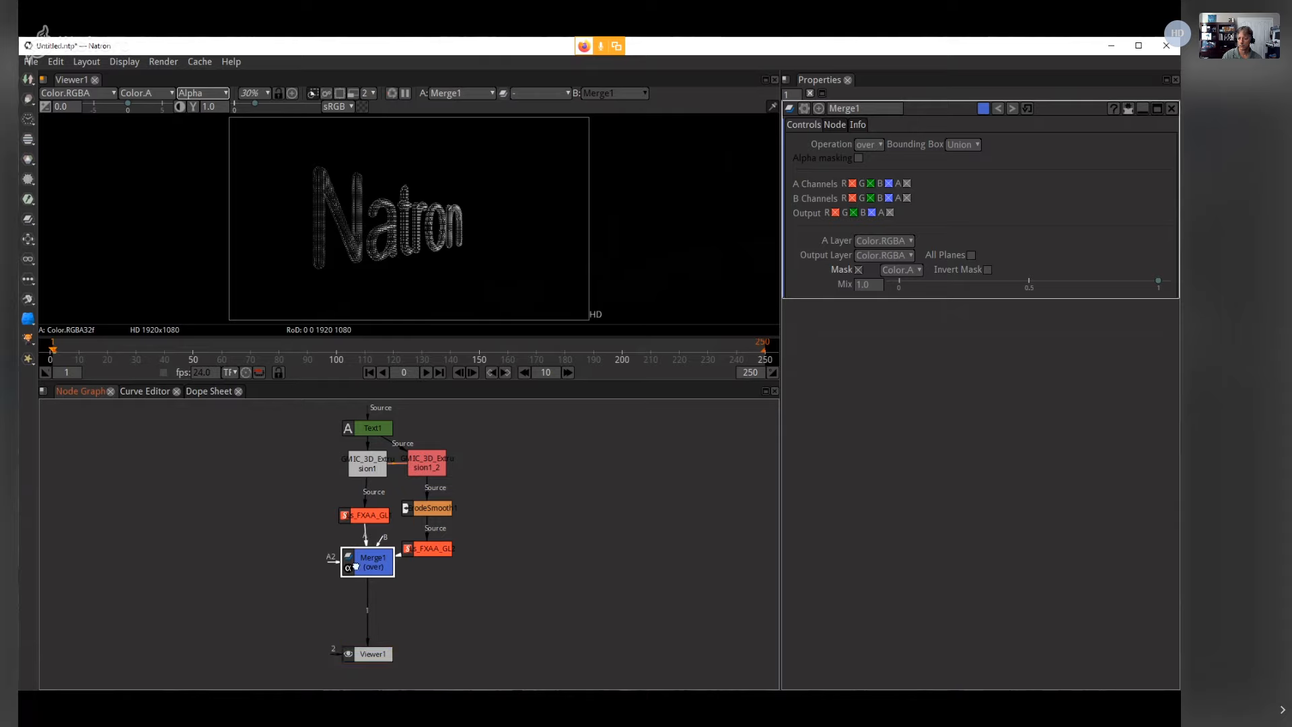
{"action": "mouse_move", "coordinate": [368, 568]}
{"action": "left_mouse_down"}
{"action": "mouse_move", "coordinate": [341, 566]}
{"action": "mouse_move", "coordinate": [365, 560]}
{"action": "left_mouse_up"}
{"action": "left_click", "coordinate": [434, 549]}
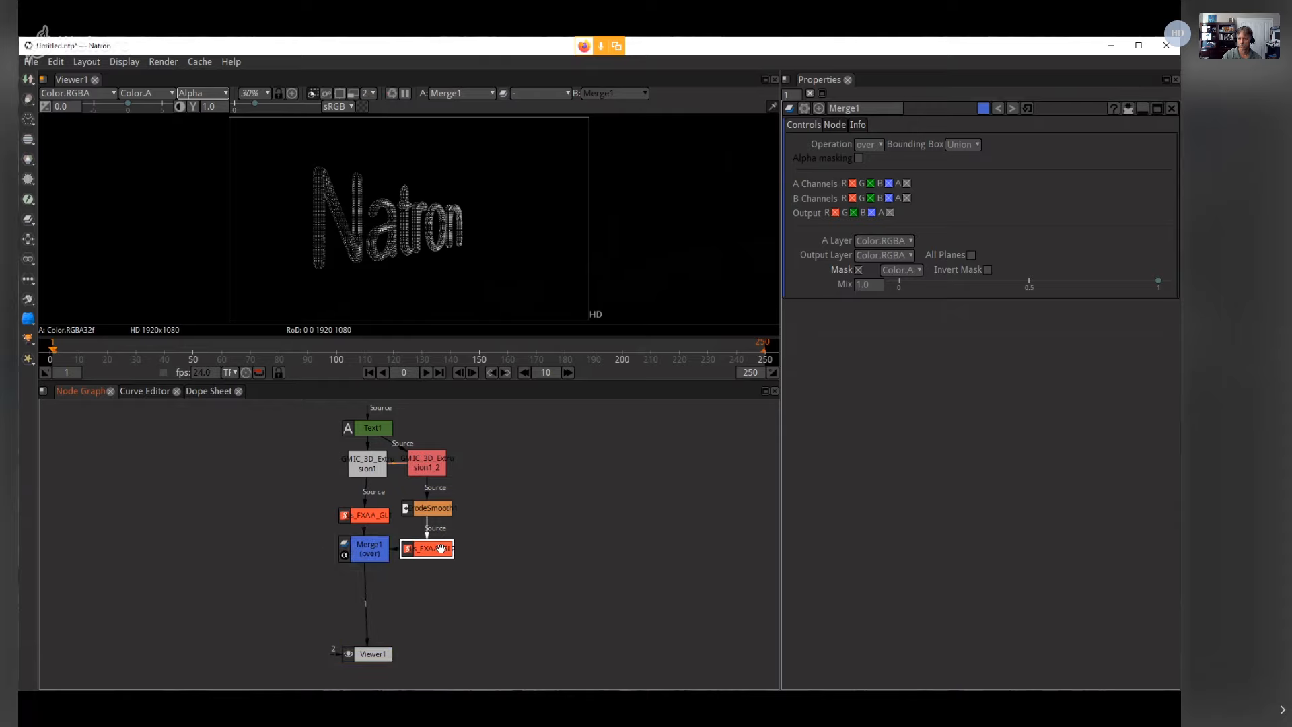
{"action": "left_click", "coordinate": [367, 515]}
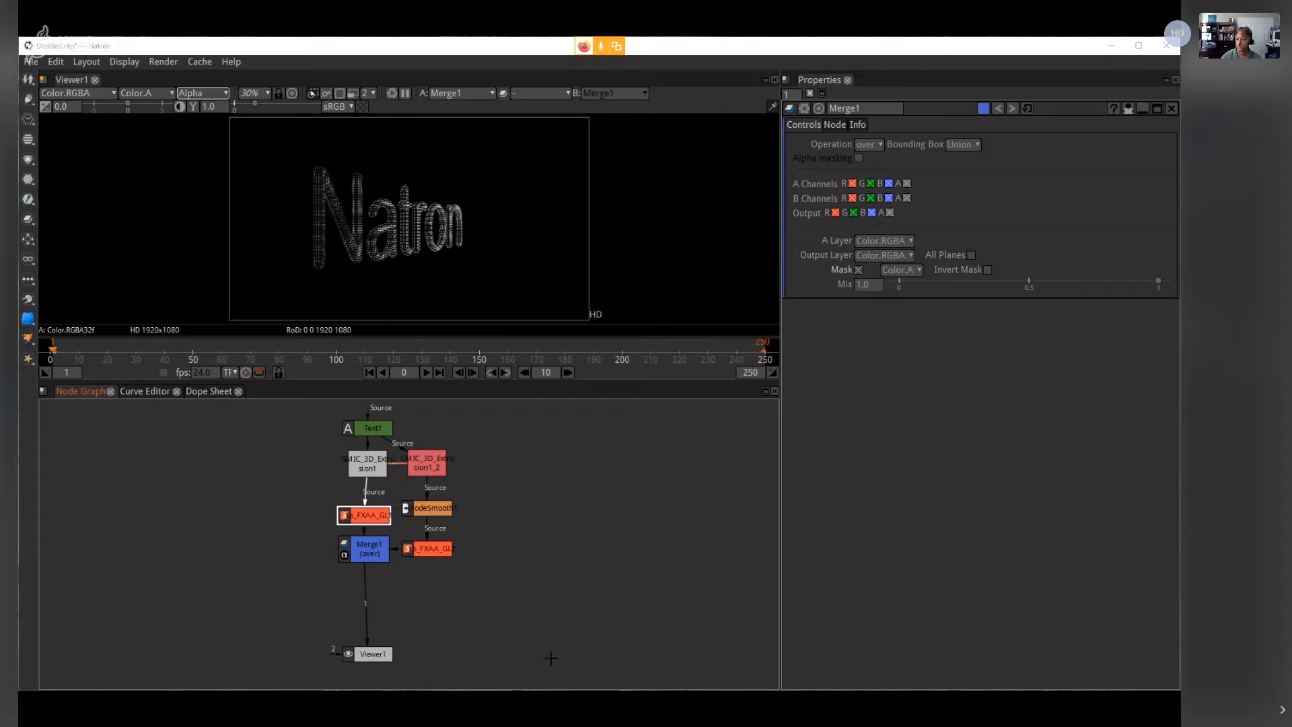
{"action": "left_click_drag", "start_coordinate": [368, 661], "coordinate": [368, 671]}
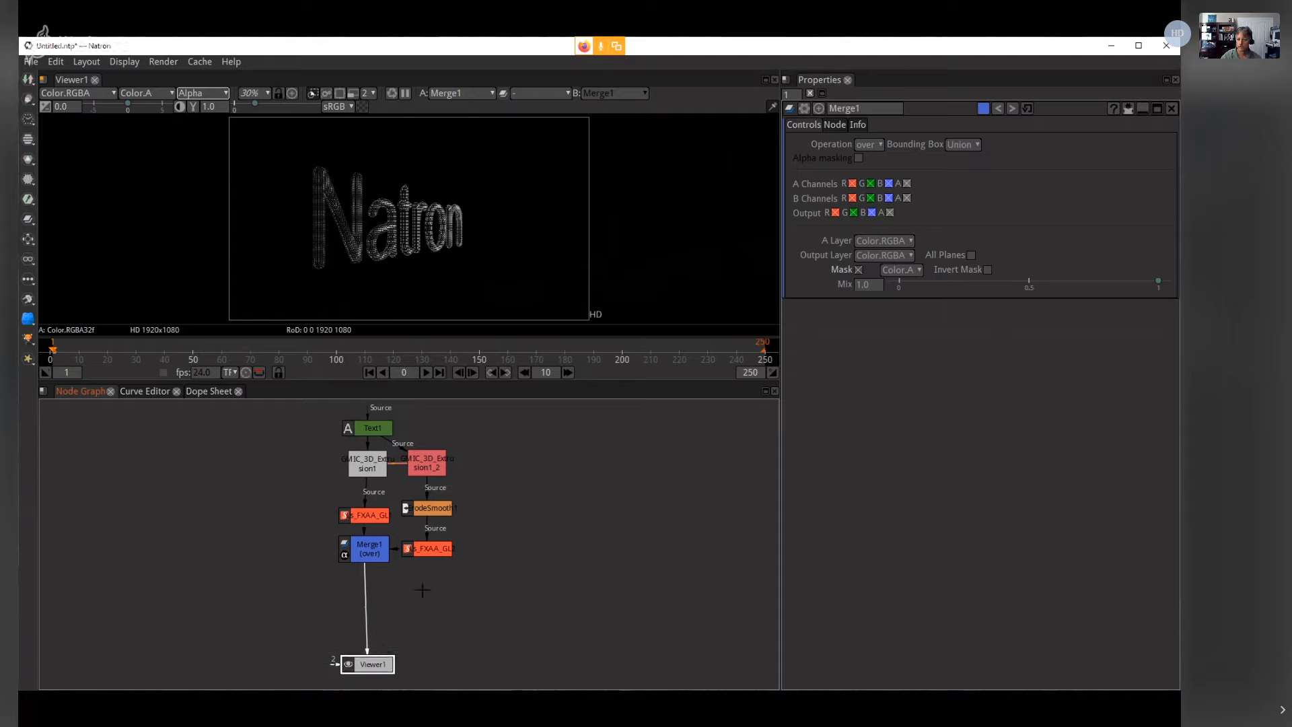
Step: Insert a Multiply color node between Merge1 and the Viewer and space the nodes out vertically
{"action": "left_click", "coordinate": [364, 549]}
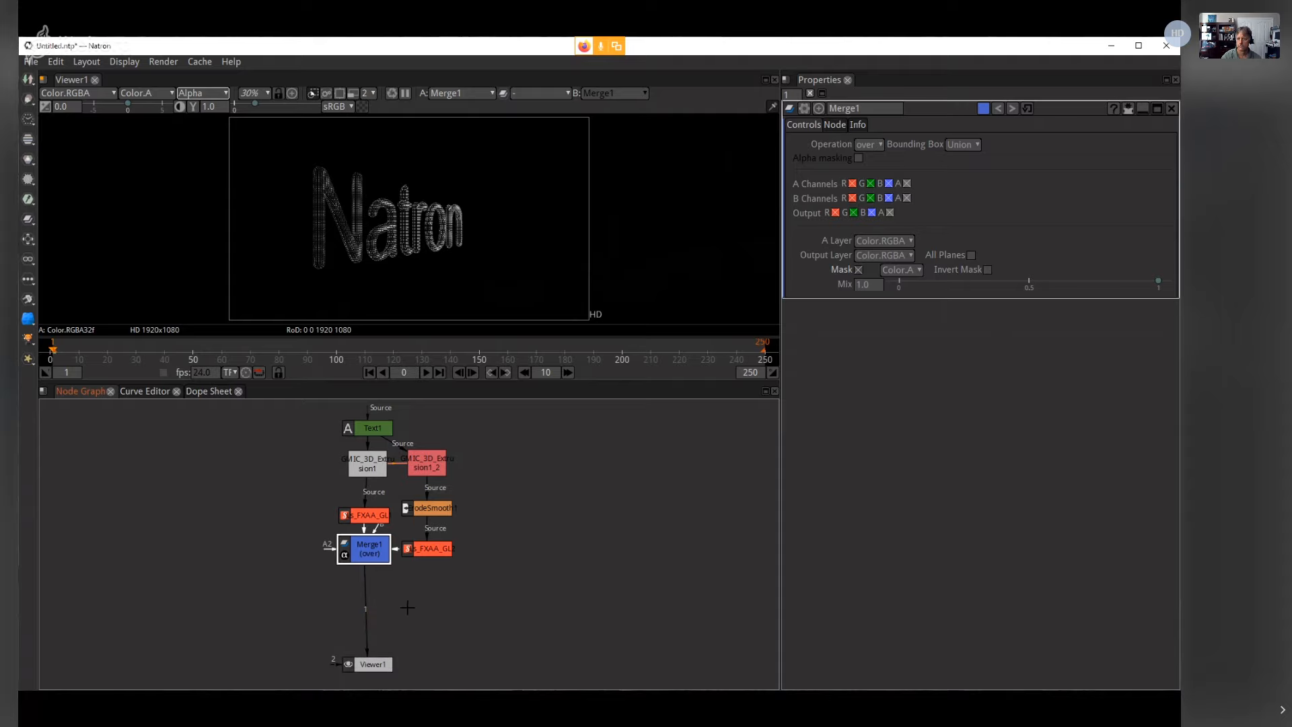
{"action": "key", "text": "Tab"}
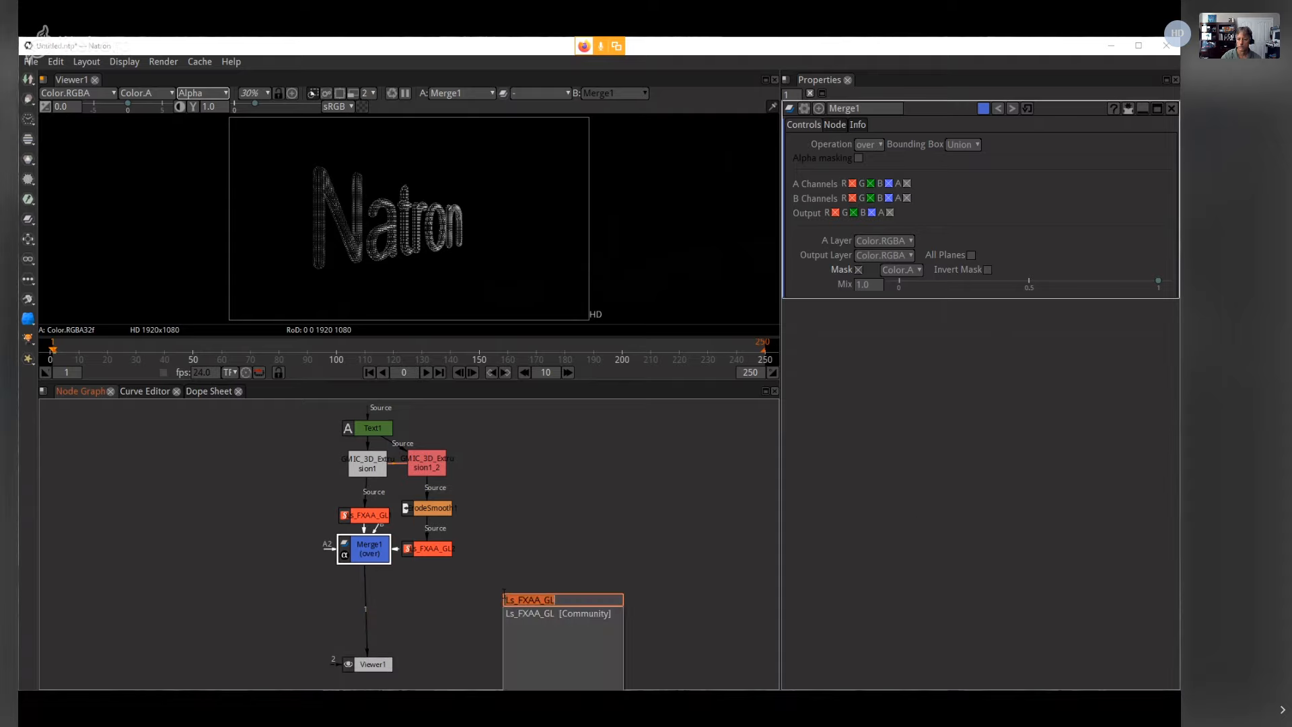
{"action": "type", "text": "multi"}
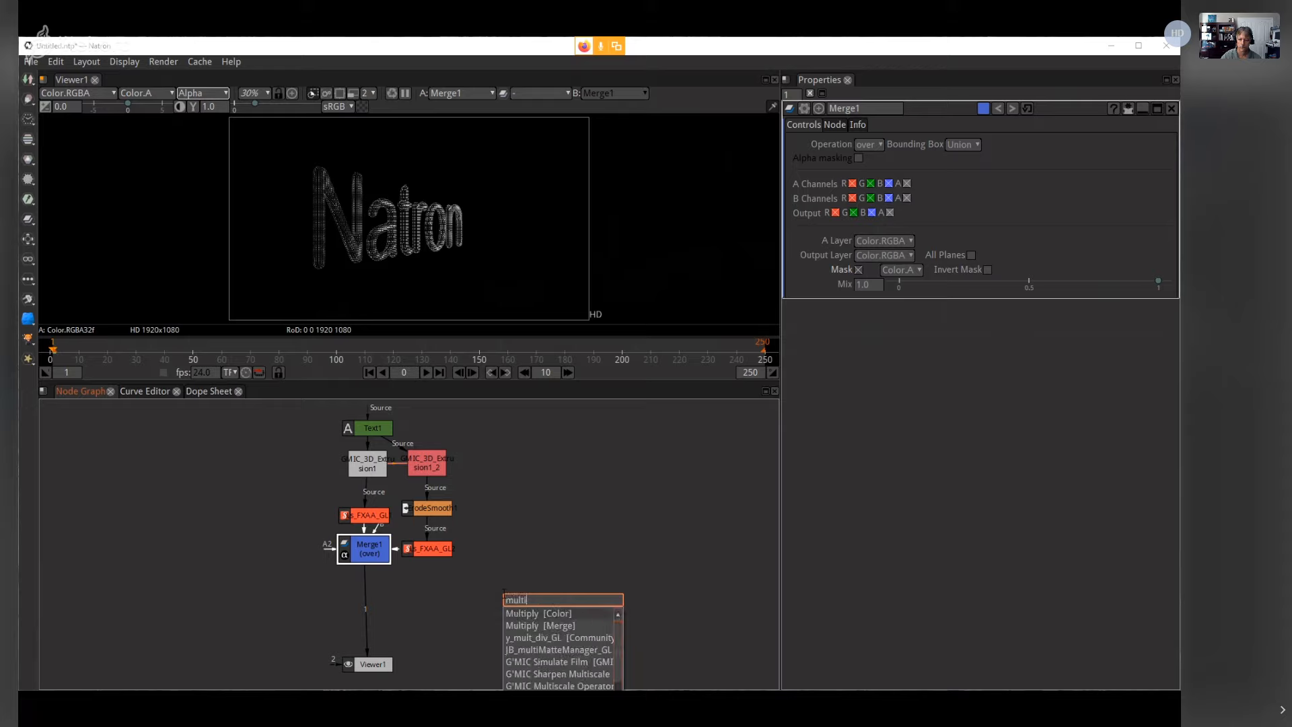
{"action": "key", "text": "Return"}
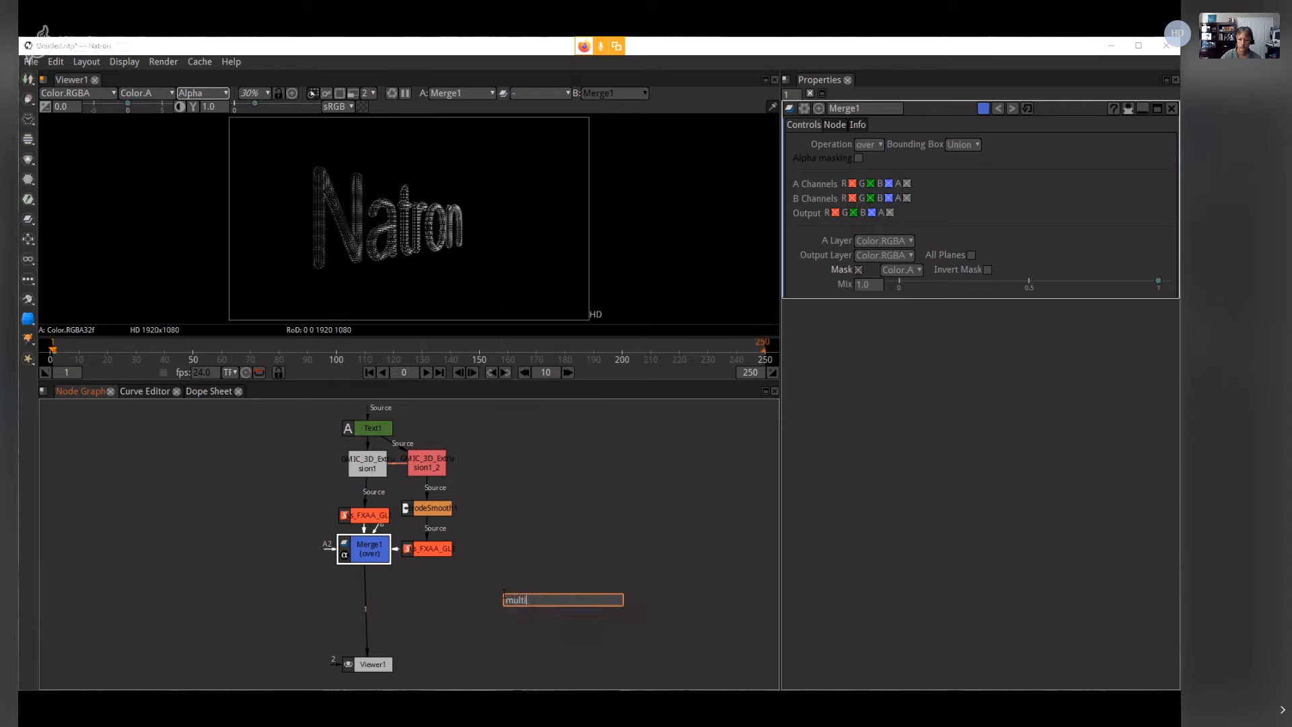
{"action": "left_click_drag", "start_coordinate": [369, 584], "coordinate": [369, 623]}
{"action": "left_click_drag", "start_coordinate": [495, 638], "coordinate": [508, 553]}
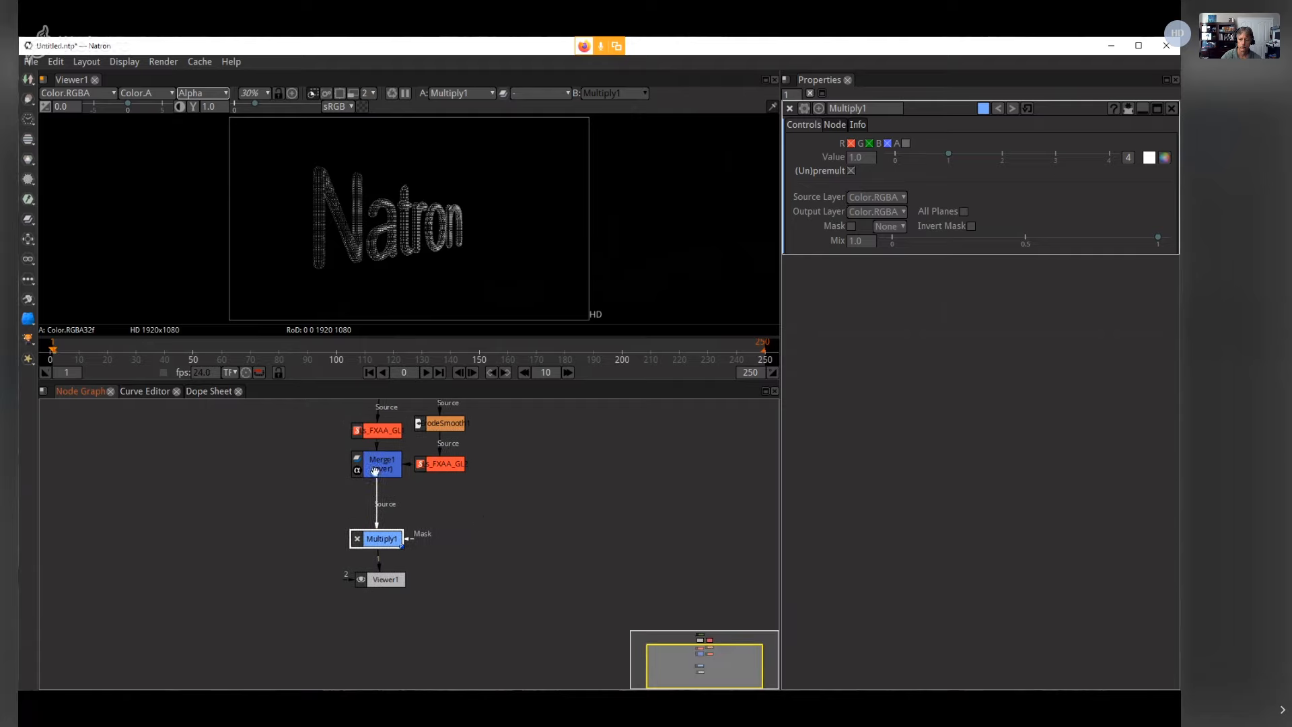
{"action": "left_click", "coordinate": [377, 471]}
{"action": "left_click", "coordinate": [387, 542]}
{"action": "left_click_drag", "start_coordinate": [384, 580], "coordinate": [382, 597]}
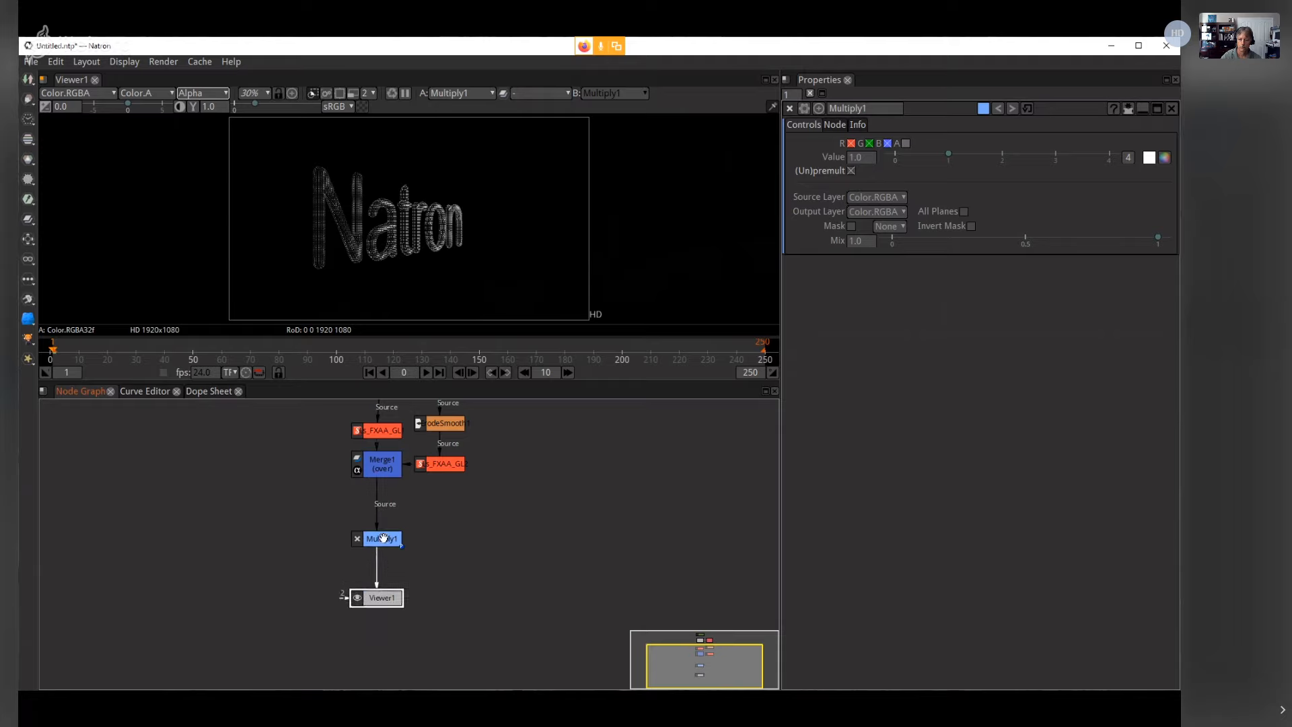
{"action": "left_click_drag", "start_coordinate": [380, 538], "coordinate": [379, 554]}
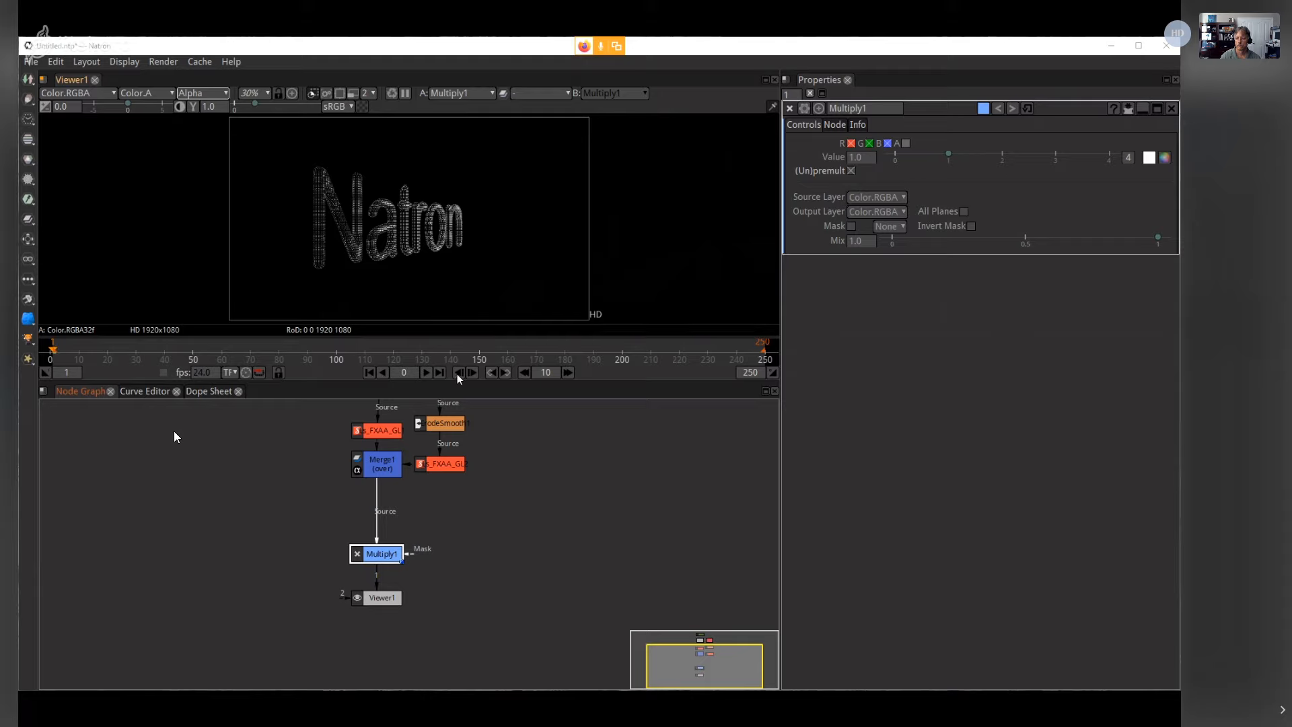
Step: Try a value of 30 on the Multiply node, inspect the dots up close, and restore the value to 1
{"action": "left_click", "coordinate": [369, 372]}
{"action": "left_click", "coordinate": [869, 241]}
{"action": "left_click", "coordinate": [869, 159]}
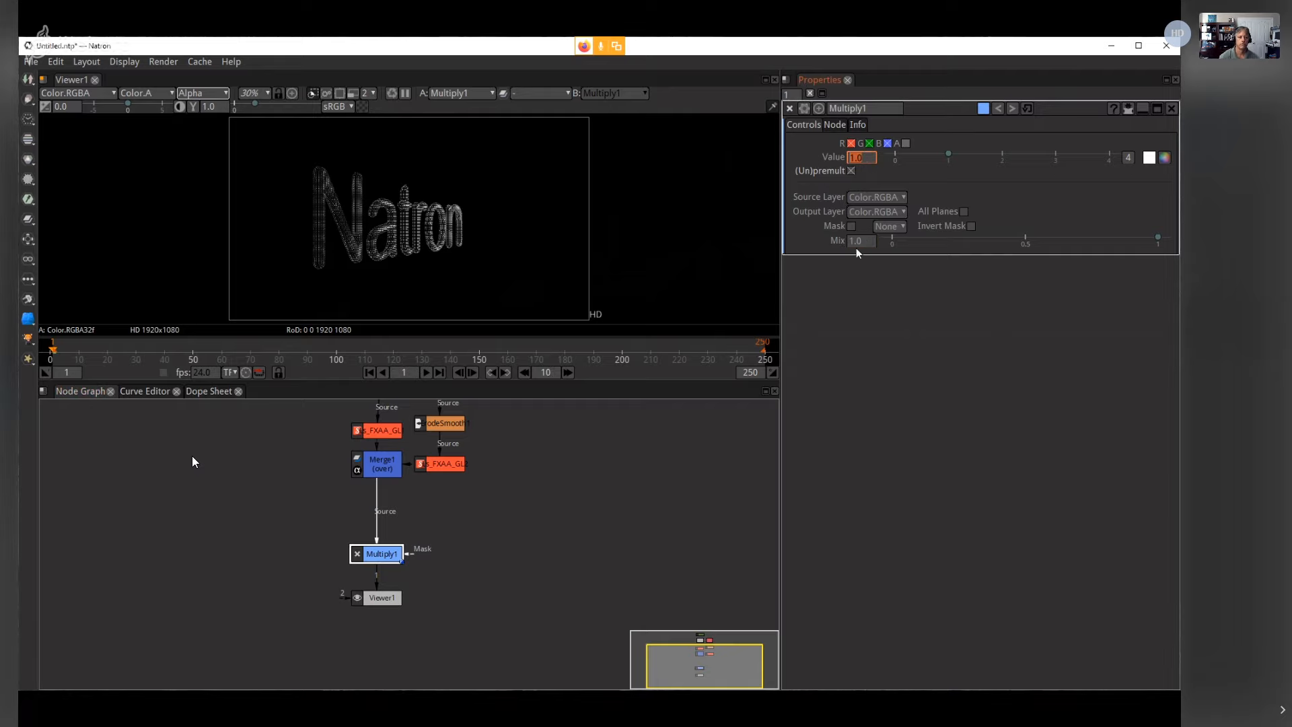
{"action": "type", "text": "30"}
{"action": "key", "text": "Return"}
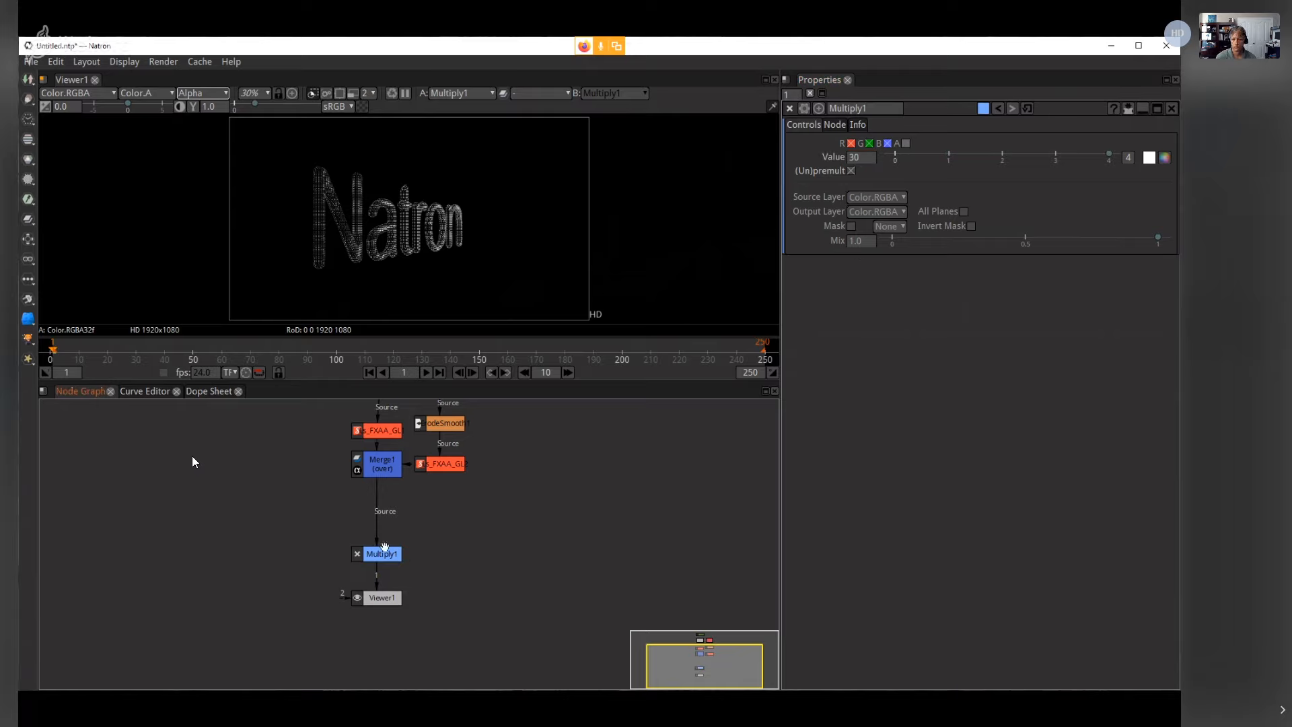
{"action": "scroll", "coordinate": [361, 222], "scroll_direction": "up", "scroll_amount": 5}
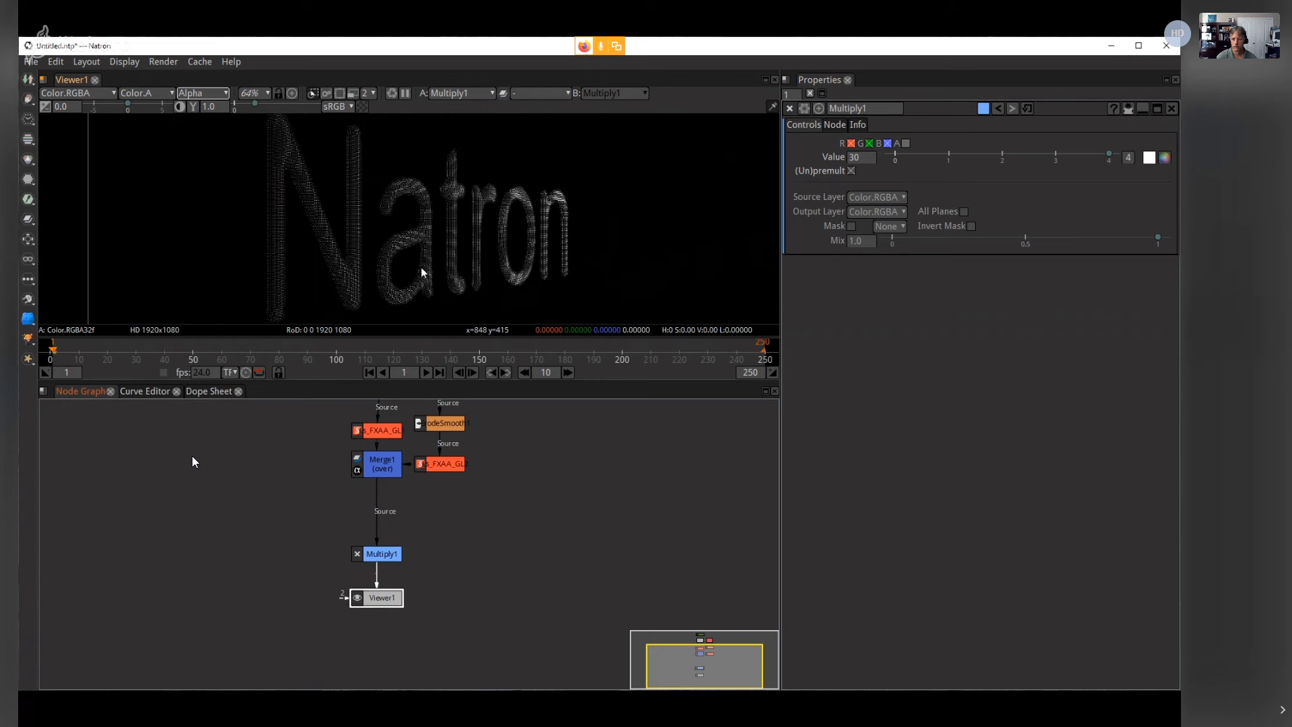
{"action": "scroll", "coordinate": [425, 270], "scroll_direction": "up", "scroll_amount": 6}
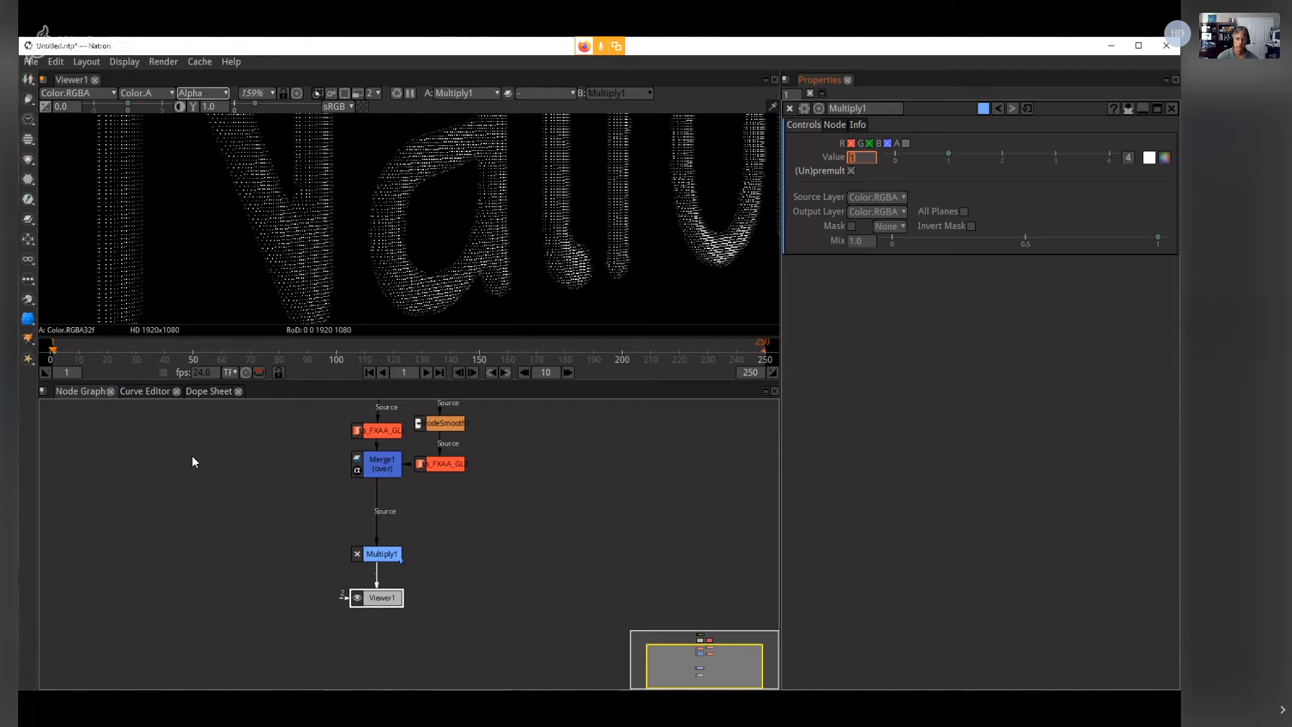
Step: Add a second Merge node between Multiply1 and the Viewer, with Multiply1 feeding input B, and even out the node spacing
{"action": "left_click_drag", "start_coordinate": [377, 597], "coordinate": [377, 631]}
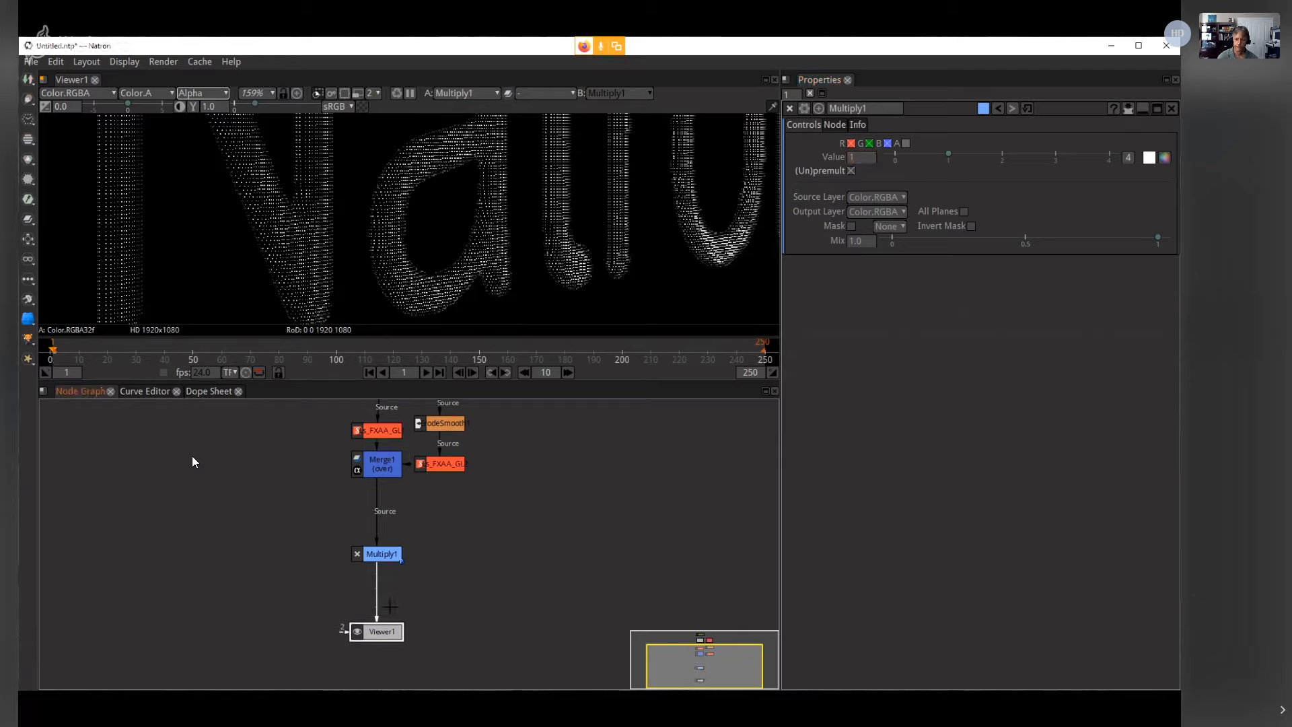
{"action": "left_click", "coordinate": [381, 553]}
{"action": "key", "text": "m"}
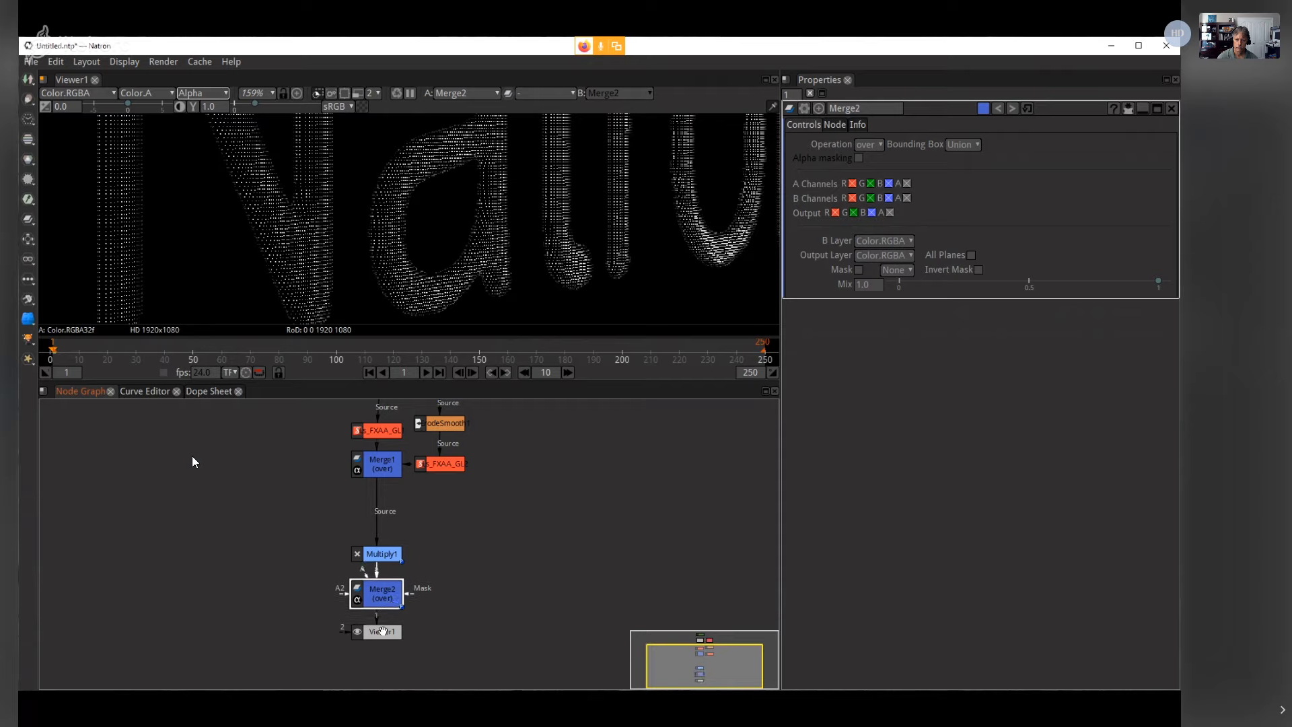
{"action": "left_click_drag", "start_coordinate": [378, 632], "coordinate": [378, 652]}
{"action": "left_click_drag", "start_coordinate": [363, 600], "coordinate": [363, 613]}
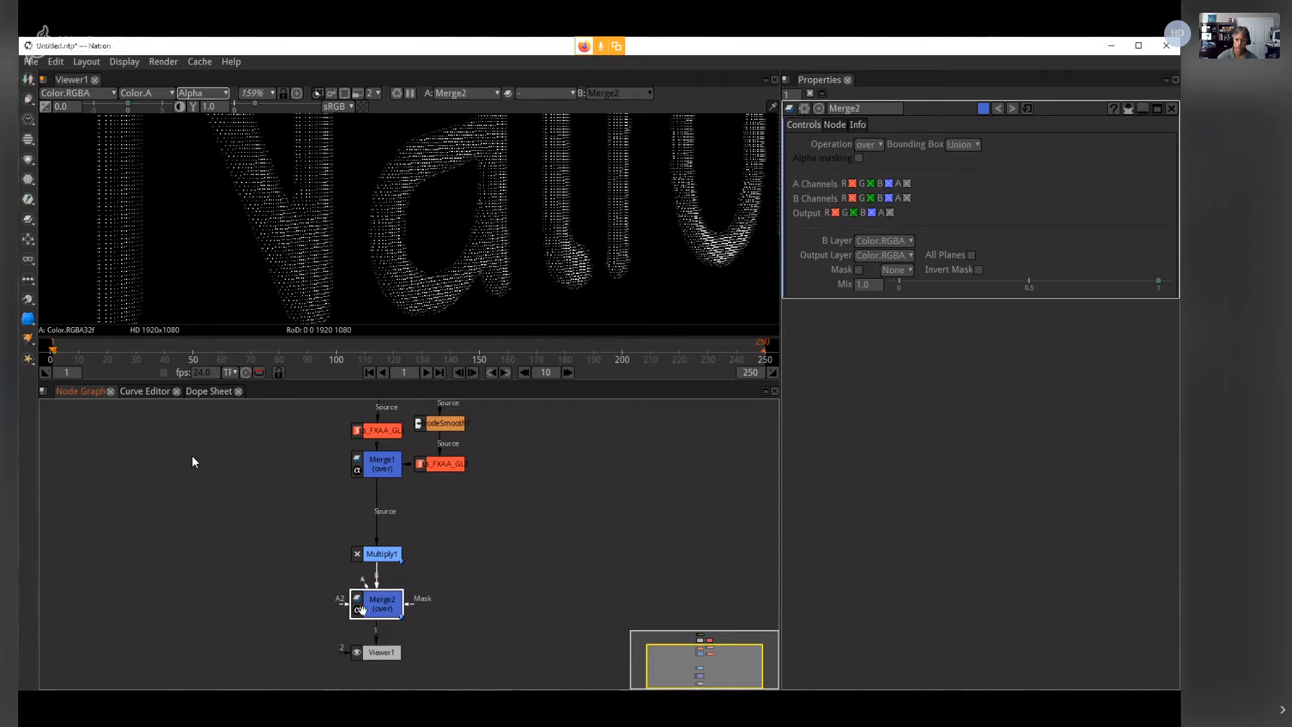
{"action": "left_click", "coordinate": [212, 553]}
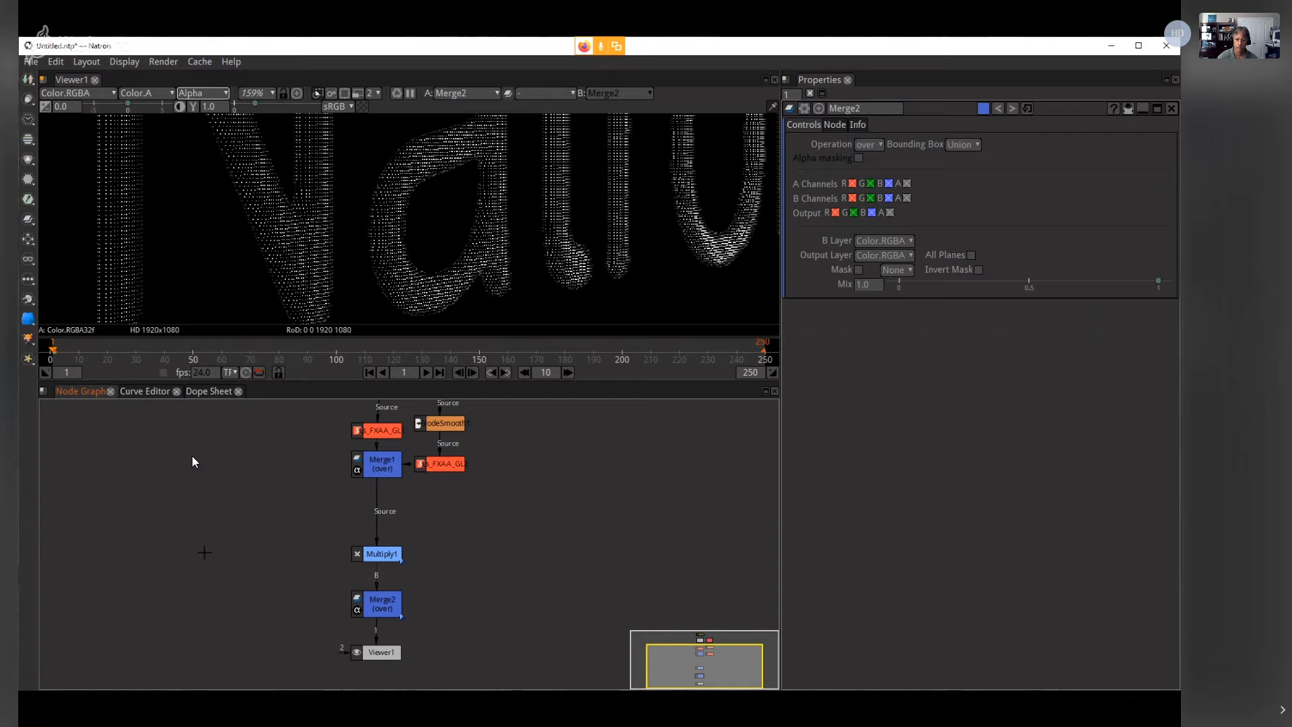
Step: Add a Solid node beside Merge2 and connect it to the A input of Merge2
{"action": "scroll", "coordinate": [206, 557], "scroll_direction": "down", "scroll_amount": 3}
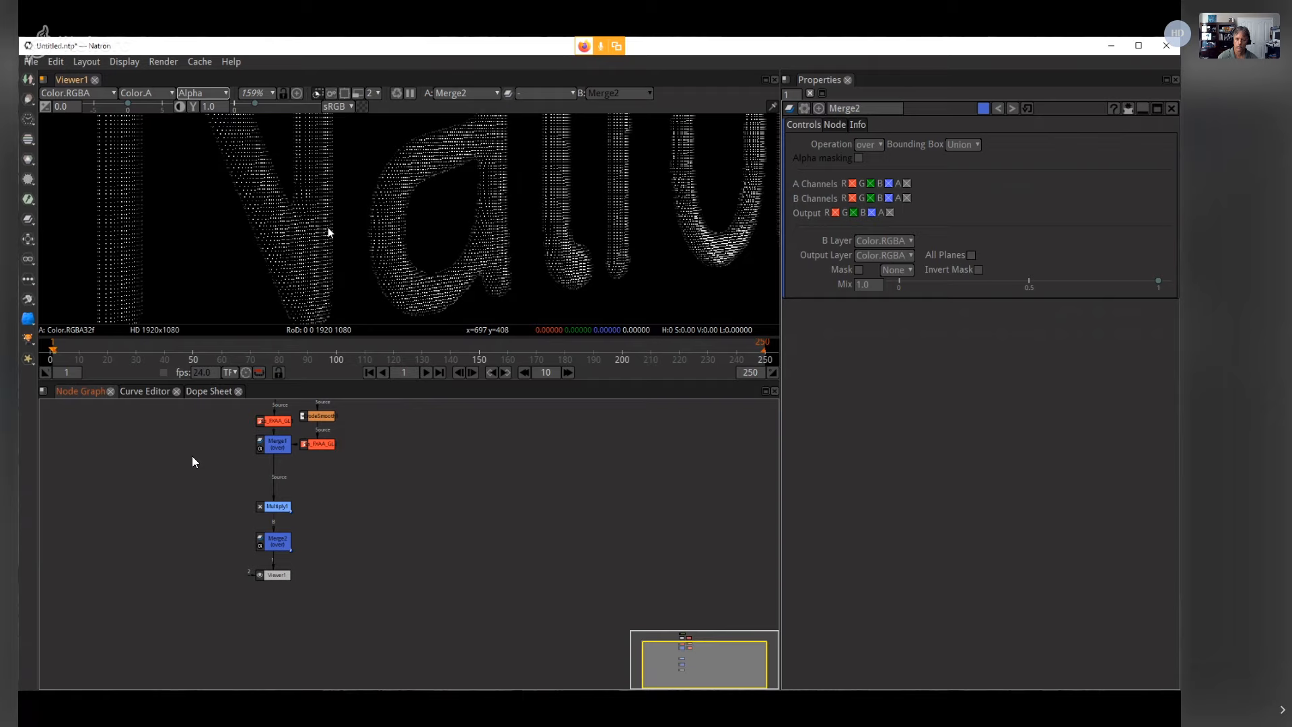
{"action": "scroll", "coordinate": [323, 265], "scroll_direction": "down", "scroll_amount": 4}
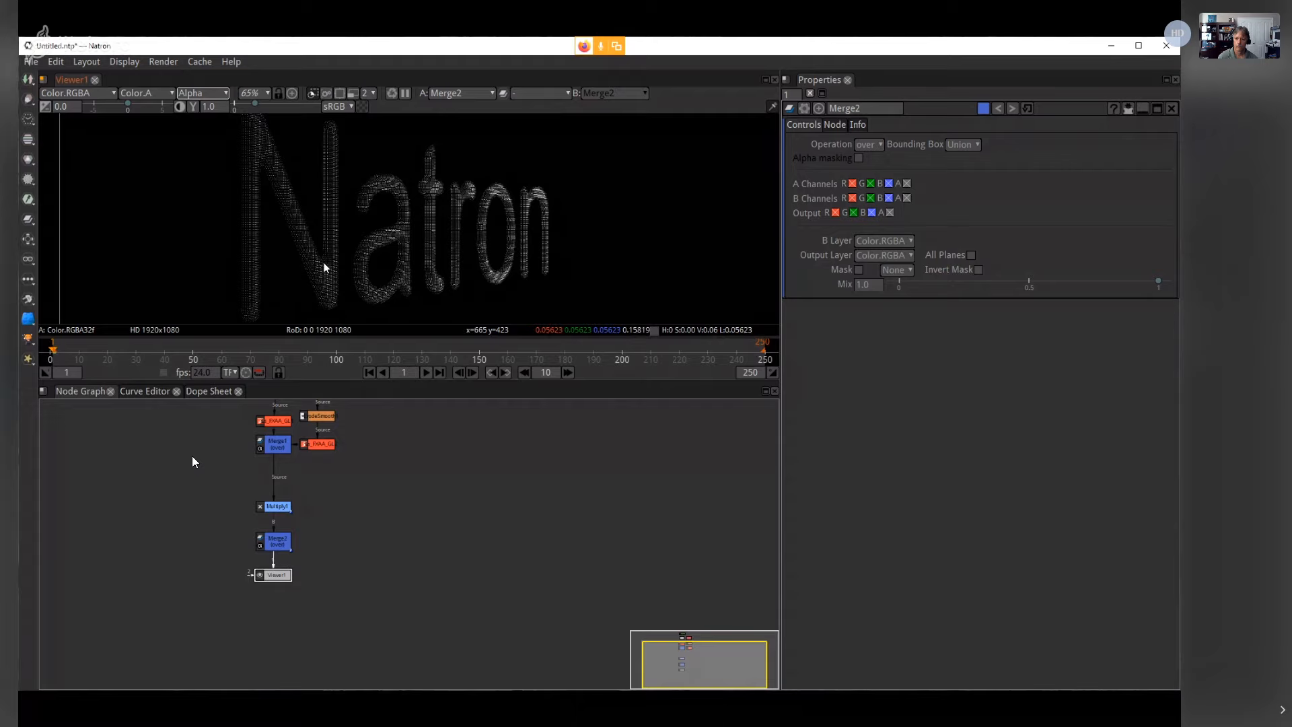
{"action": "scroll", "coordinate": [325, 268], "scroll_direction": "down", "scroll_amount": 3}
{"action": "left_click_drag", "start_coordinate": [337, 530], "coordinate": [436, 569]}
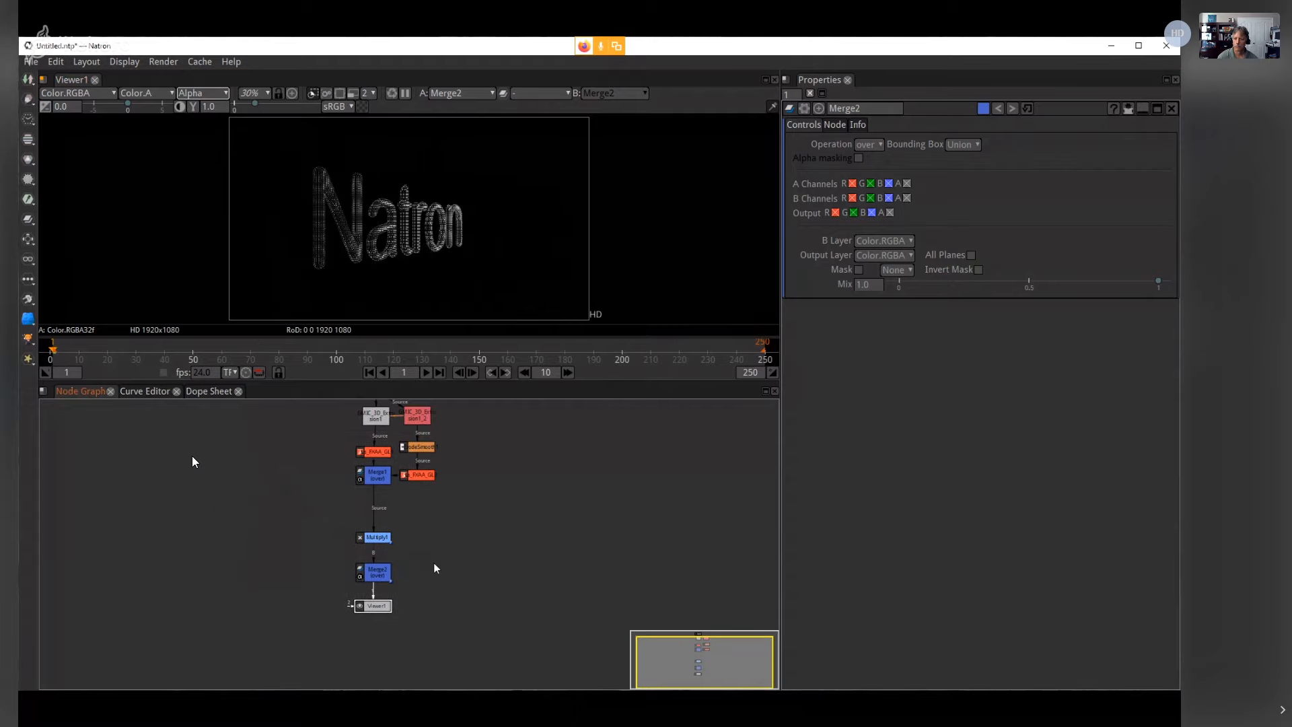
{"action": "scroll", "coordinate": [434, 568], "scroll_direction": "up", "scroll_amount": 4}
{"action": "left_click", "coordinate": [290, 537]}
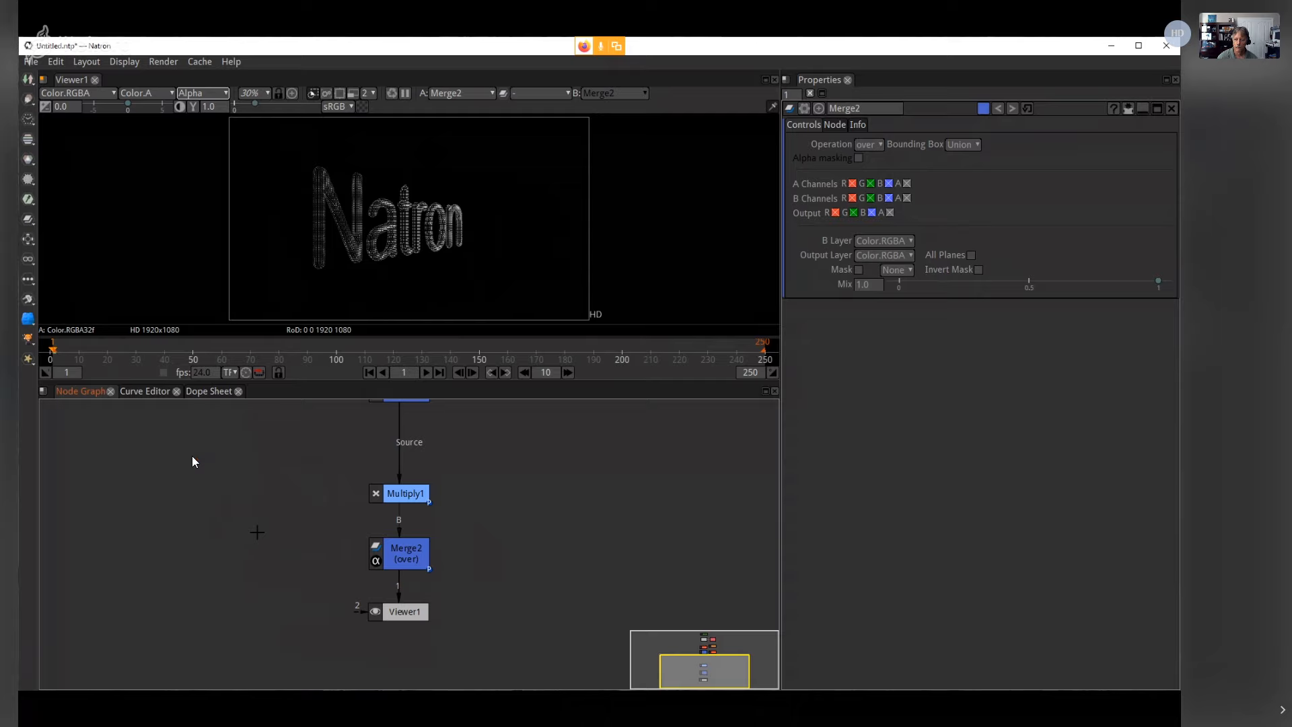
{"action": "key", "text": "Tab"}
{"action": "type", "text": "solid"}
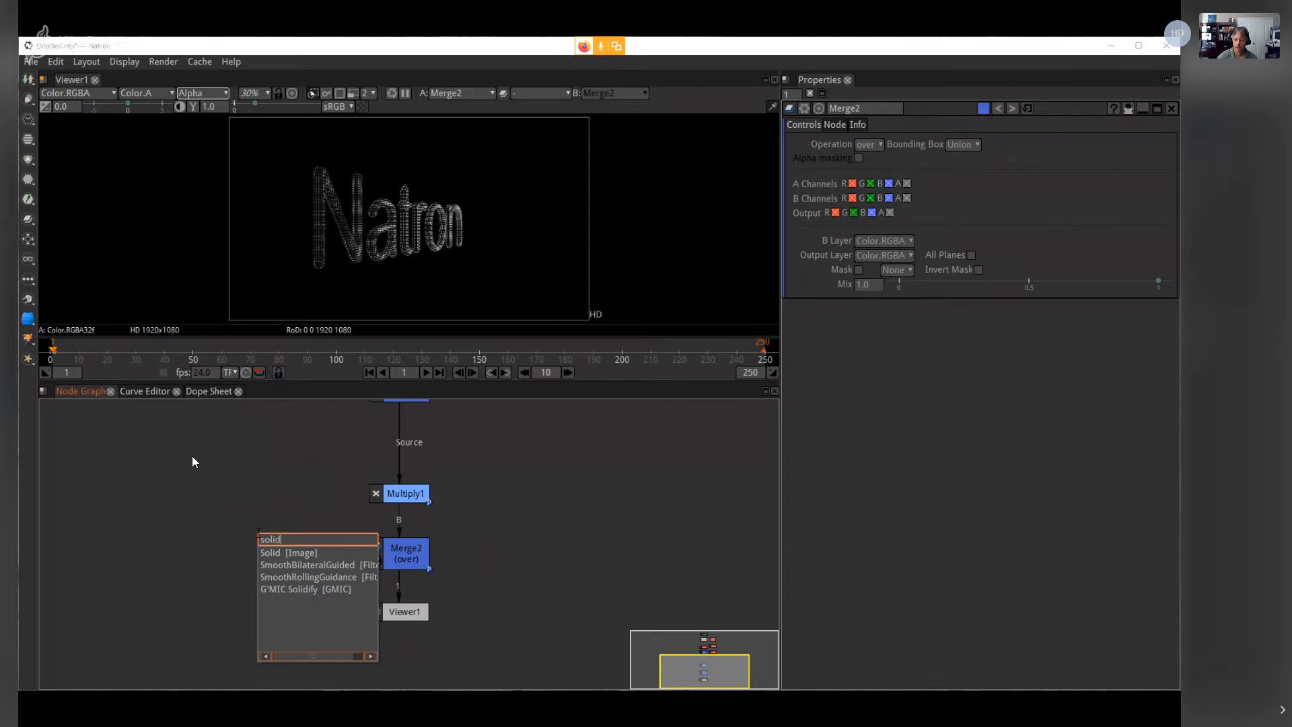
{"action": "left_click", "coordinate": [301, 554]}
{"action": "left_click_drag", "start_coordinate": [331, 567], "coordinate": [264, 549]}
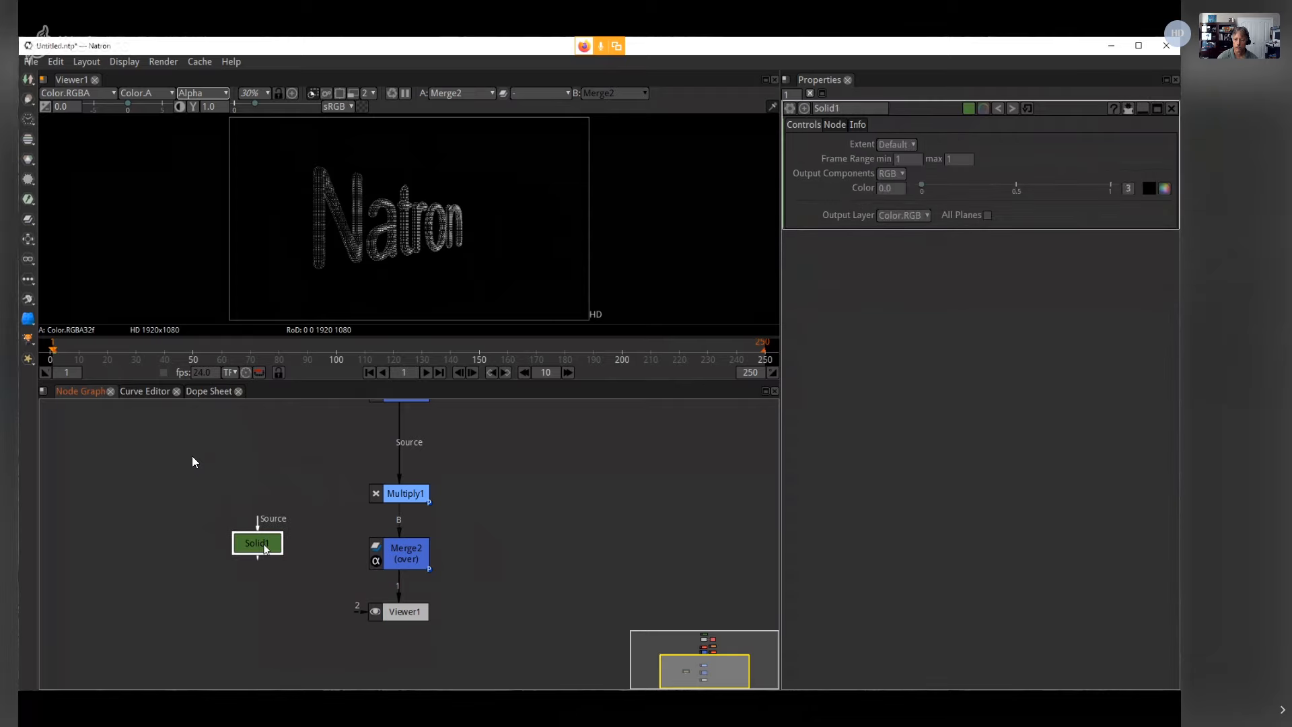
{"action": "left_click", "coordinate": [411, 555]}
{"action": "left_click_drag", "start_coordinate": [384, 527], "coordinate": [256, 553]}
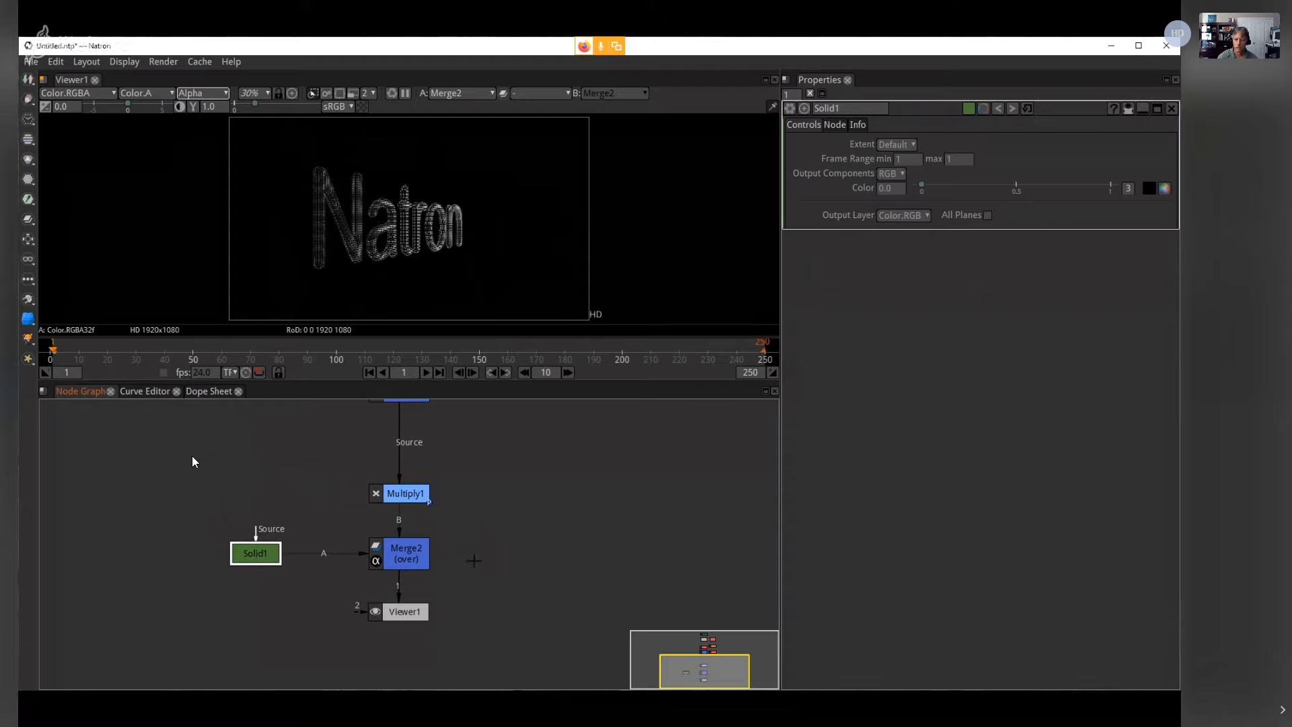
Step: Set the Solid node's color to pure green (R 0, G 1, B 0)
{"action": "left_click", "coordinate": [1142, 211]}
{"action": "left_click", "coordinate": [1164, 189]}
{"action": "left_click", "coordinate": [555, 287]}
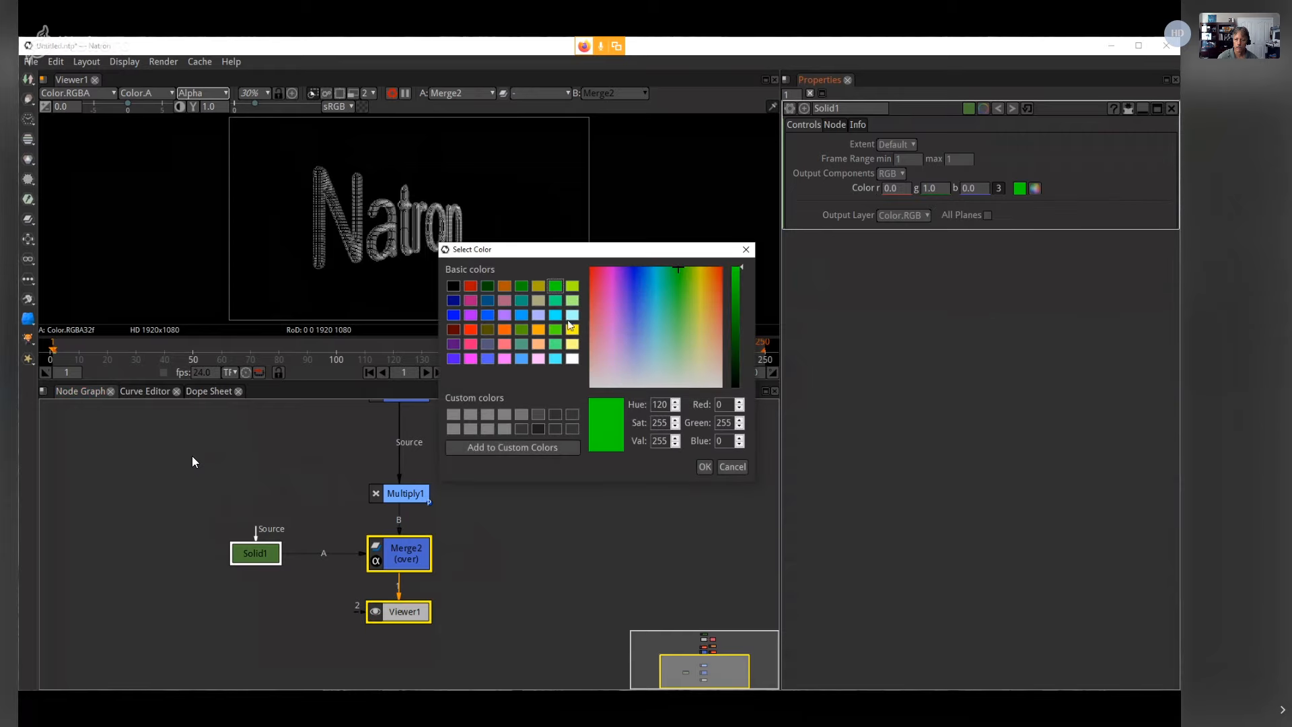
{"action": "left_click", "coordinate": [704, 466]}
Step: Change the Merge2 operation to multiply and inspect the text in the viewer
{"action": "left_click", "coordinate": [403, 559]}
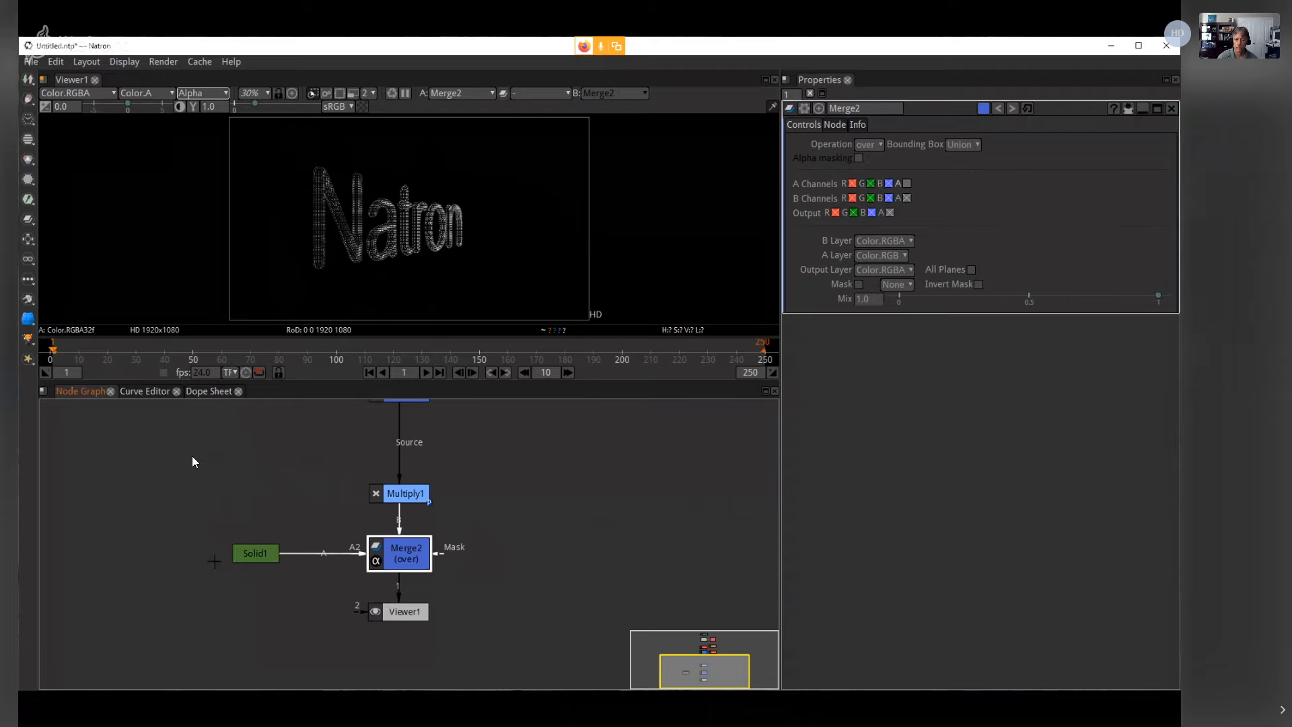
{"action": "left_click", "coordinate": [257, 553]}
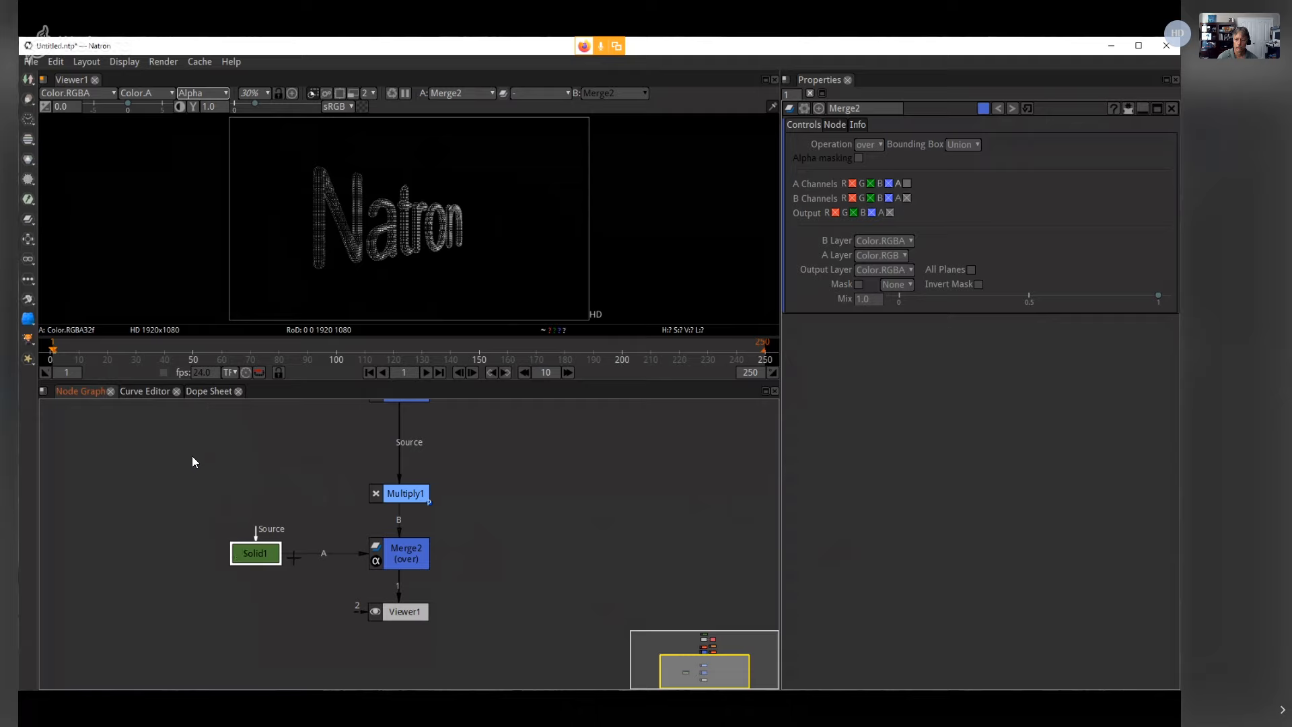
{"action": "left_click", "coordinate": [404, 549]}
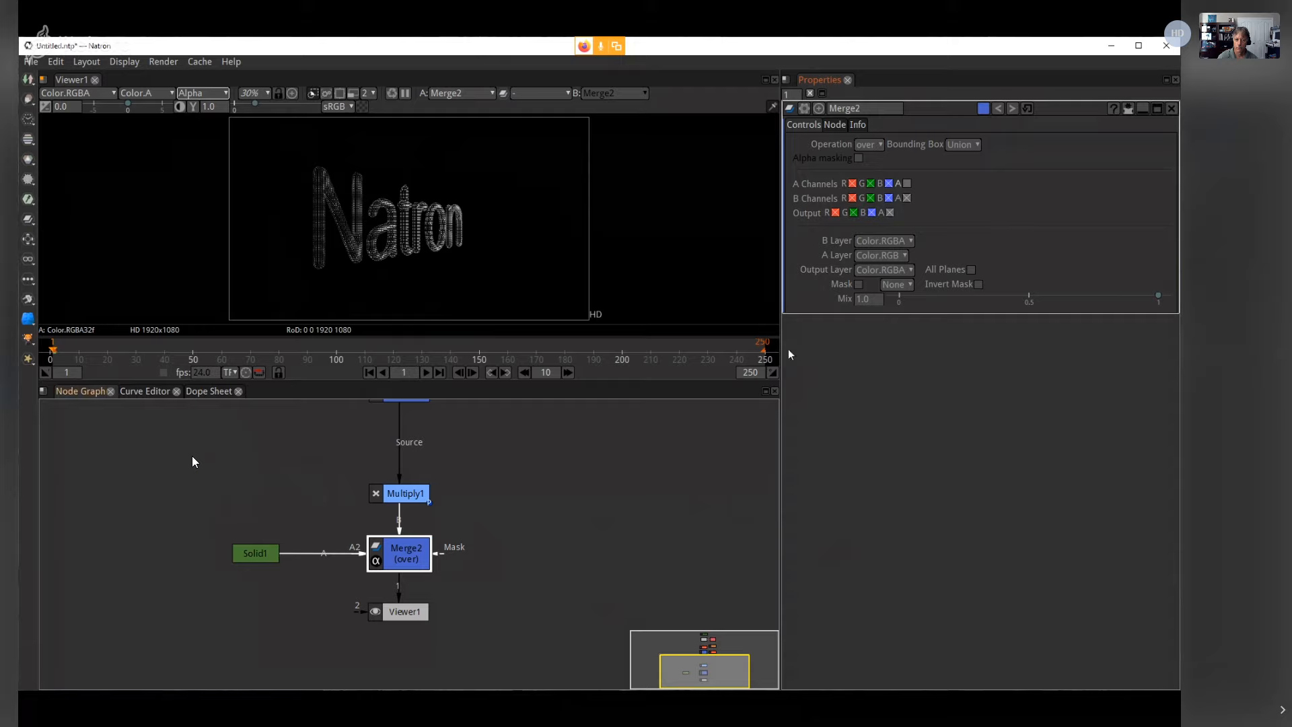
{"action": "left_click", "coordinate": [879, 145]}
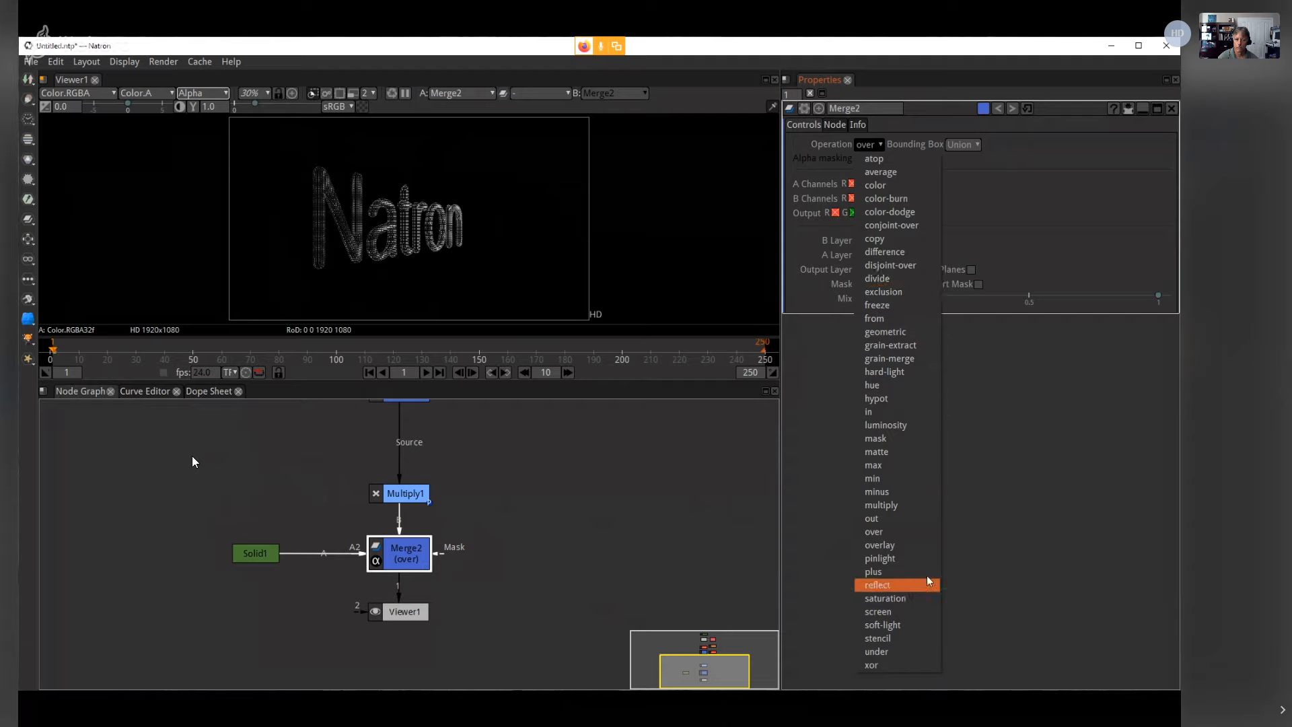
{"action": "left_click", "coordinate": [915, 505]}
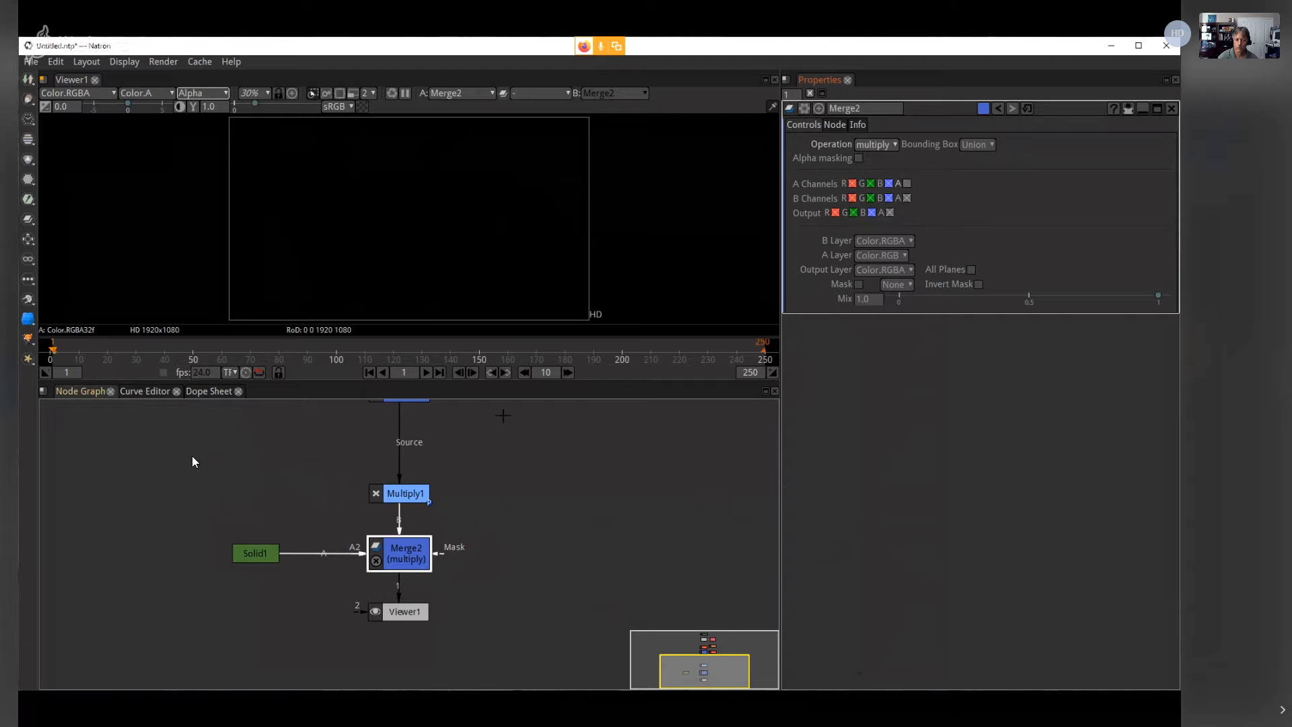
{"action": "left_click", "coordinate": [405, 554]}
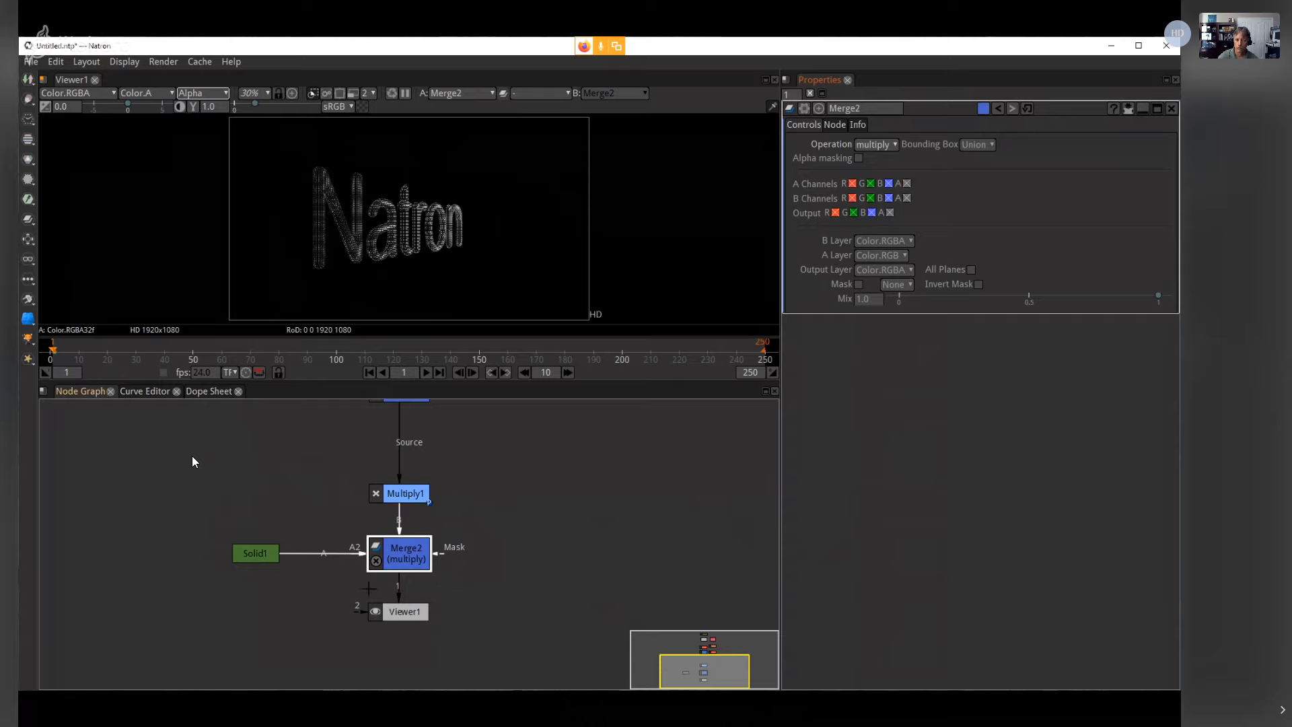
{"action": "scroll", "coordinate": [404, 281], "scroll_direction": "up", "scroll_amount": 4}
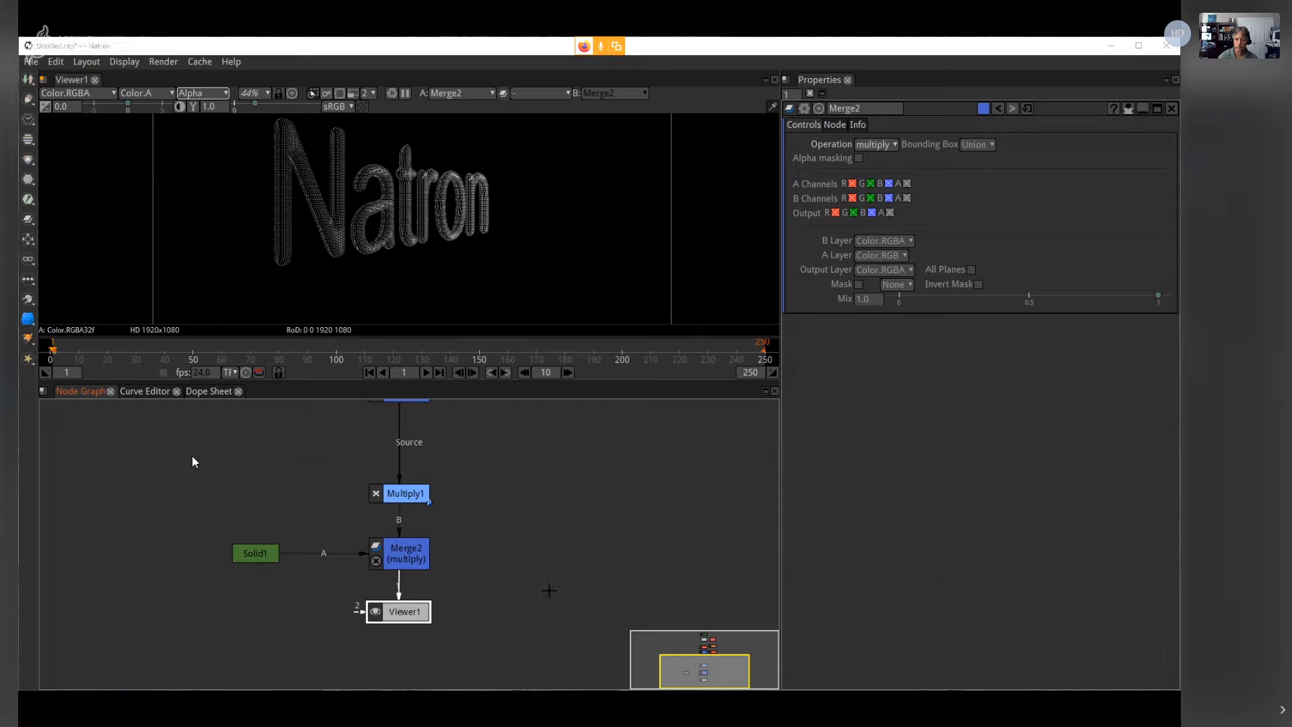
Step: Change the Solid node's color to the light green basic swatch (Red 85, Green 255, Blue 127)
{"action": "left_click", "coordinate": [397, 560]}
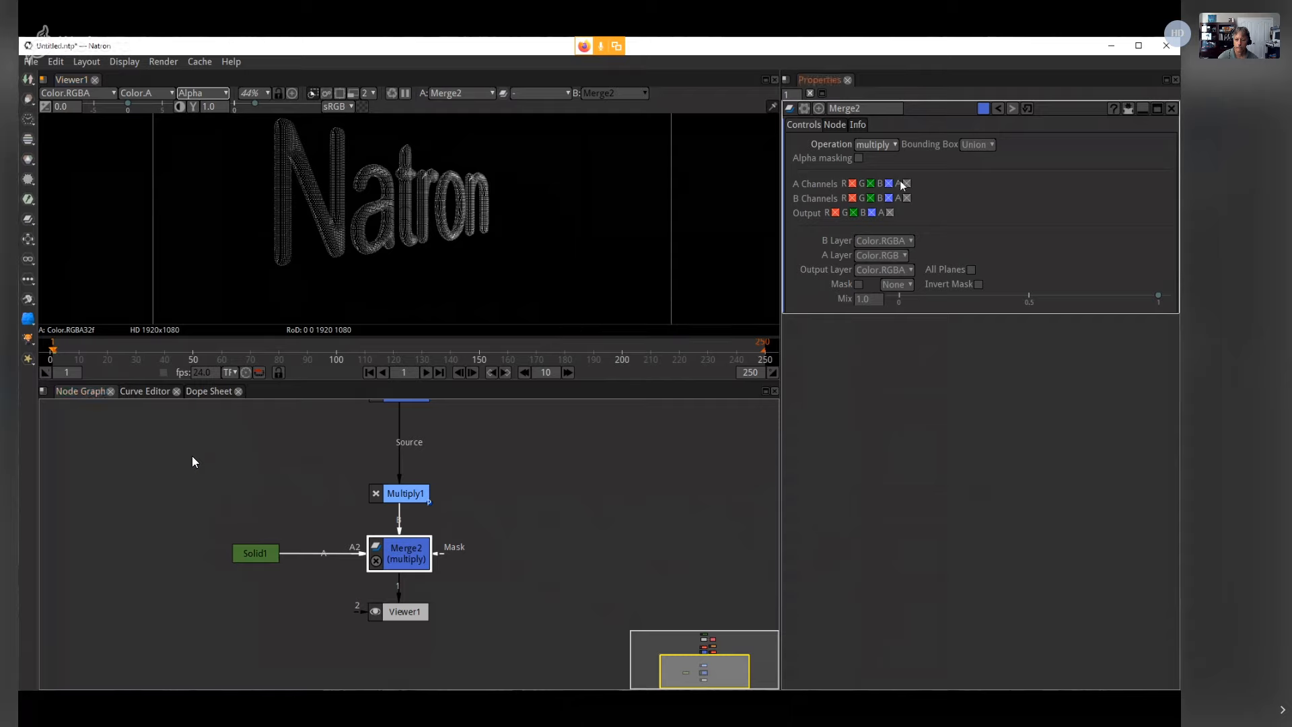
{"action": "left_click", "coordinate": [246, 553]}
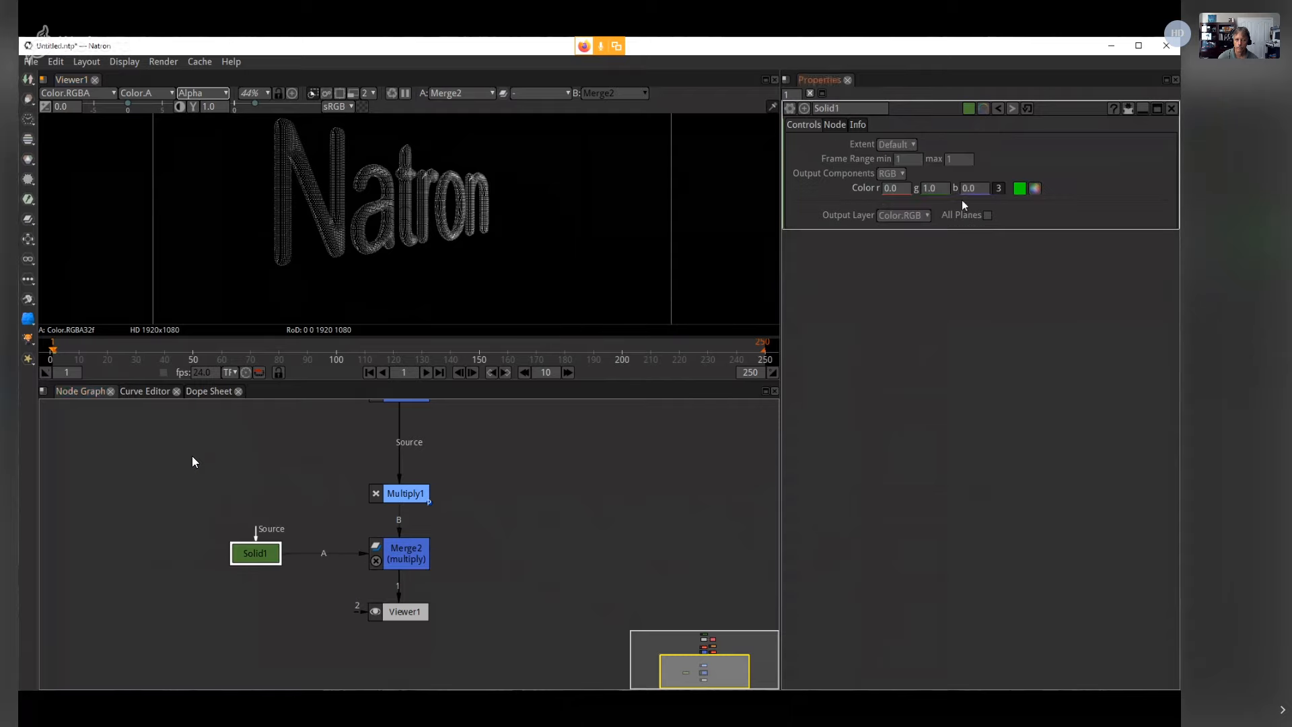
{"action": "left_click", "coordinate": [1020, 188]}
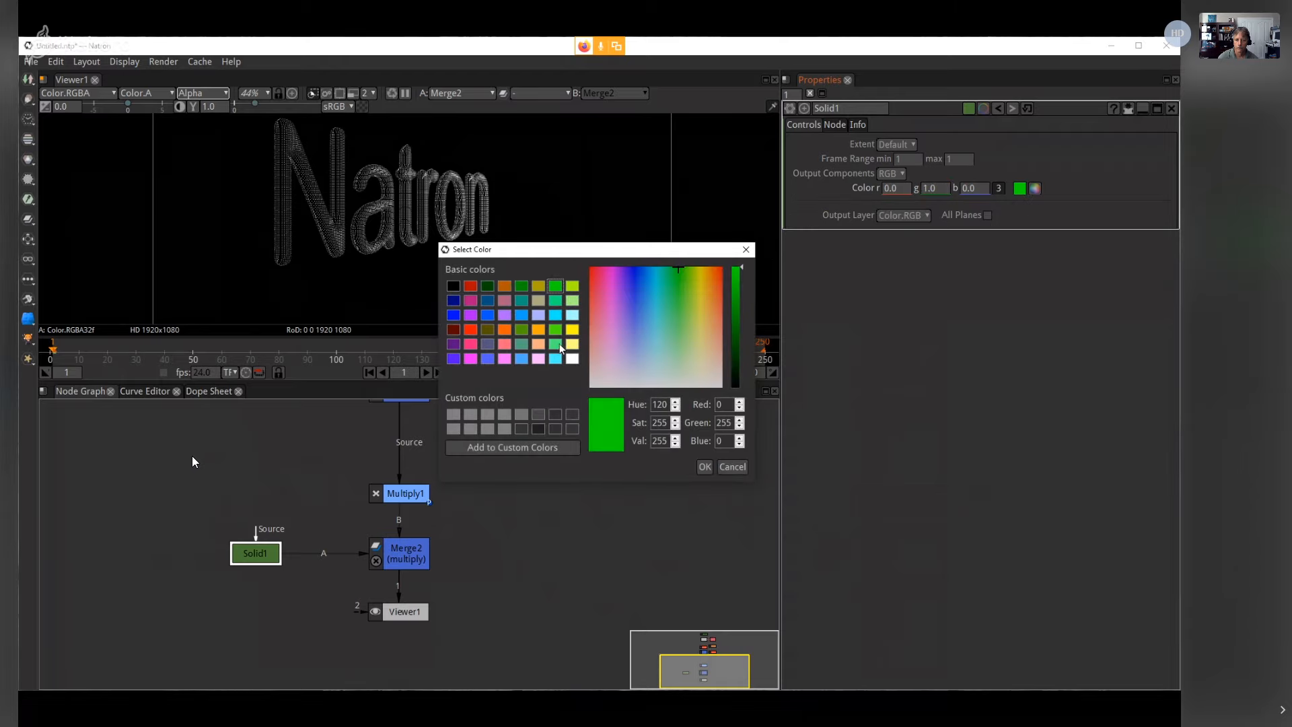
{"action": "left_click", "coordinate": [558, 345]}
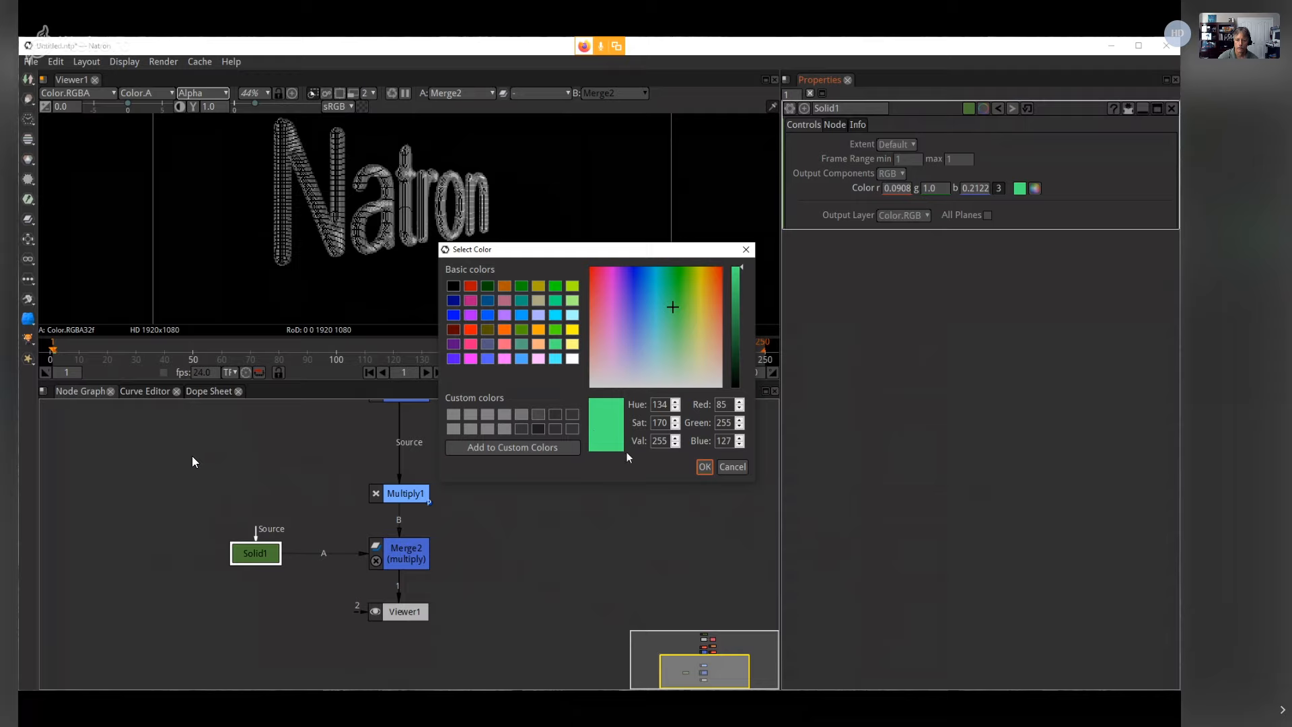
{"action": "left_click", "coordinate": [707, 469]}
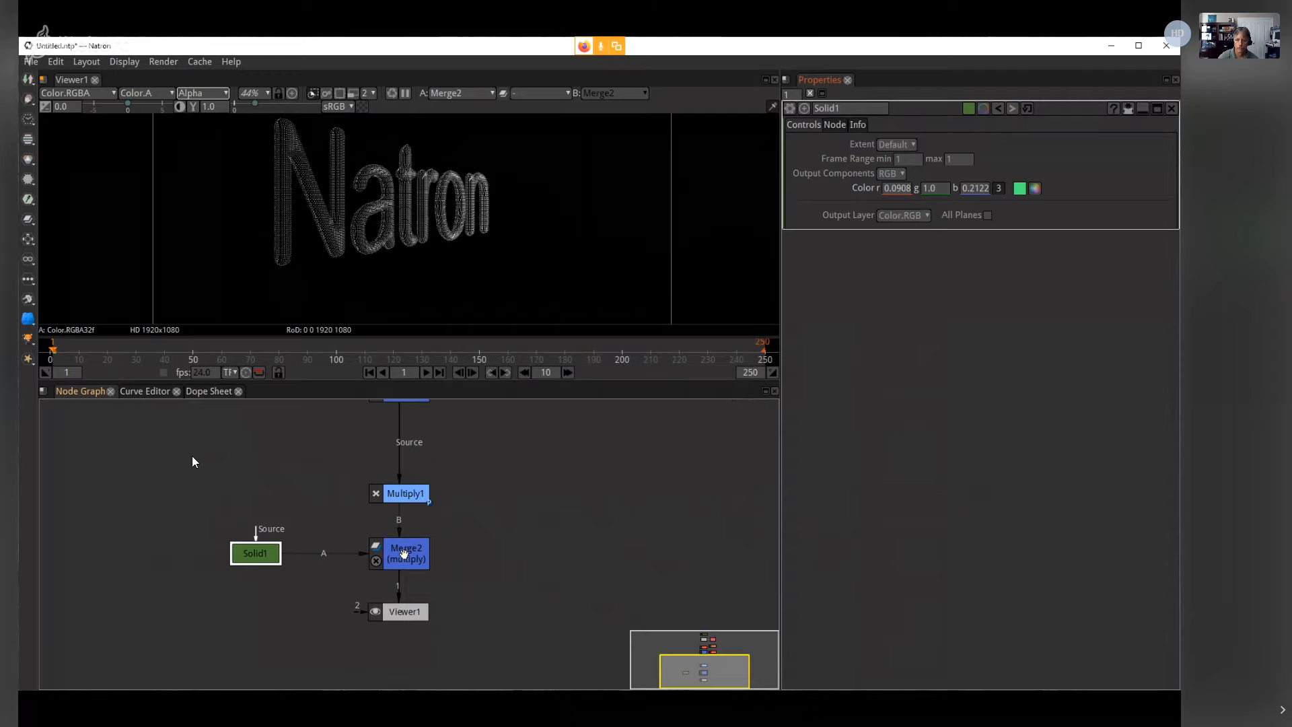
Step: Lower the Multiply1 node's value to 0.570
{"action": "left_click", "coordinate": [389, 489]}
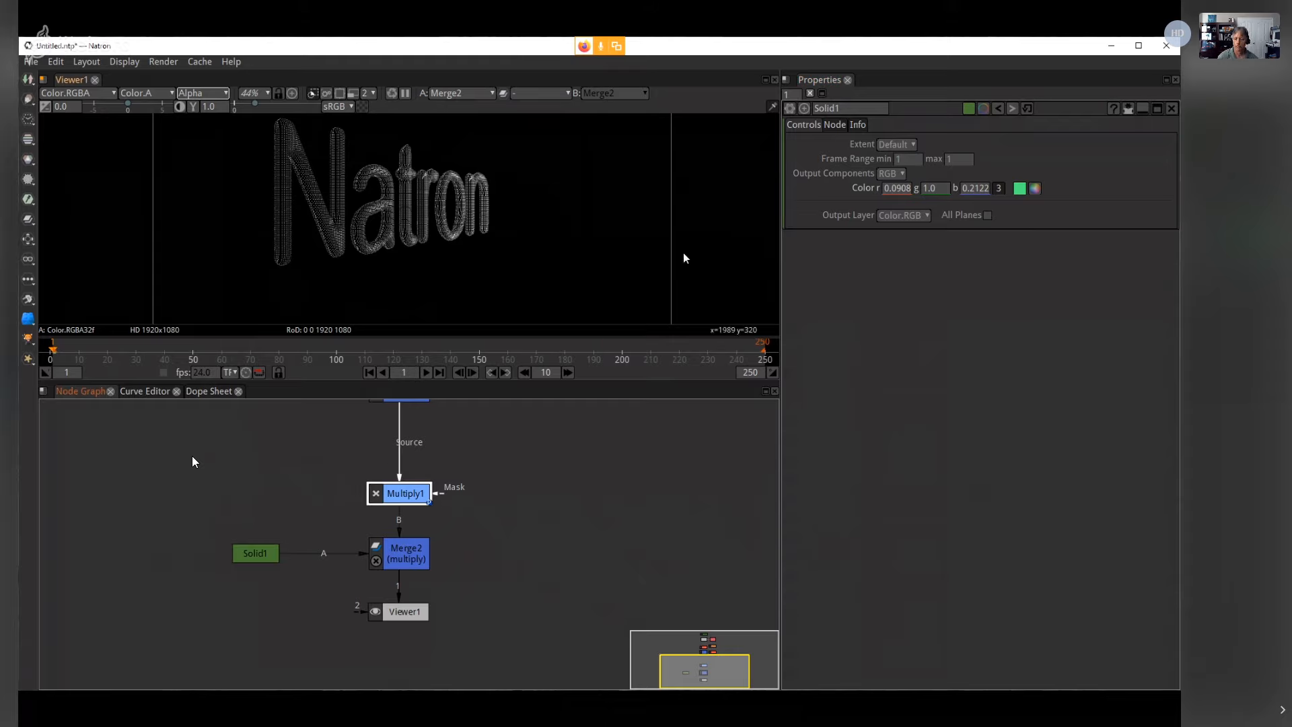
{"action": "double_click", "coordinate": [414, 494]}
{"action": "left_click_drag", "start_coordinate": [947, 152], "coordinate": [920, 154]}
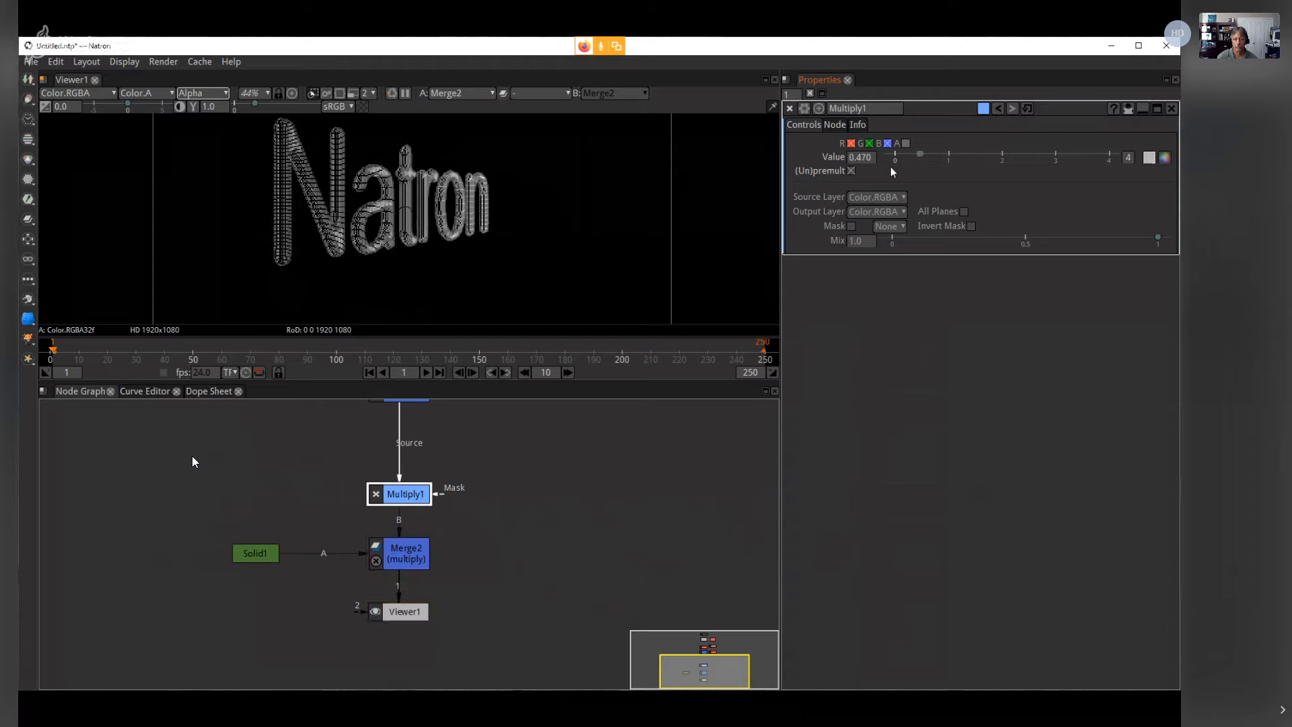
{"action": "left_click", "coordinate": [926, 158]}
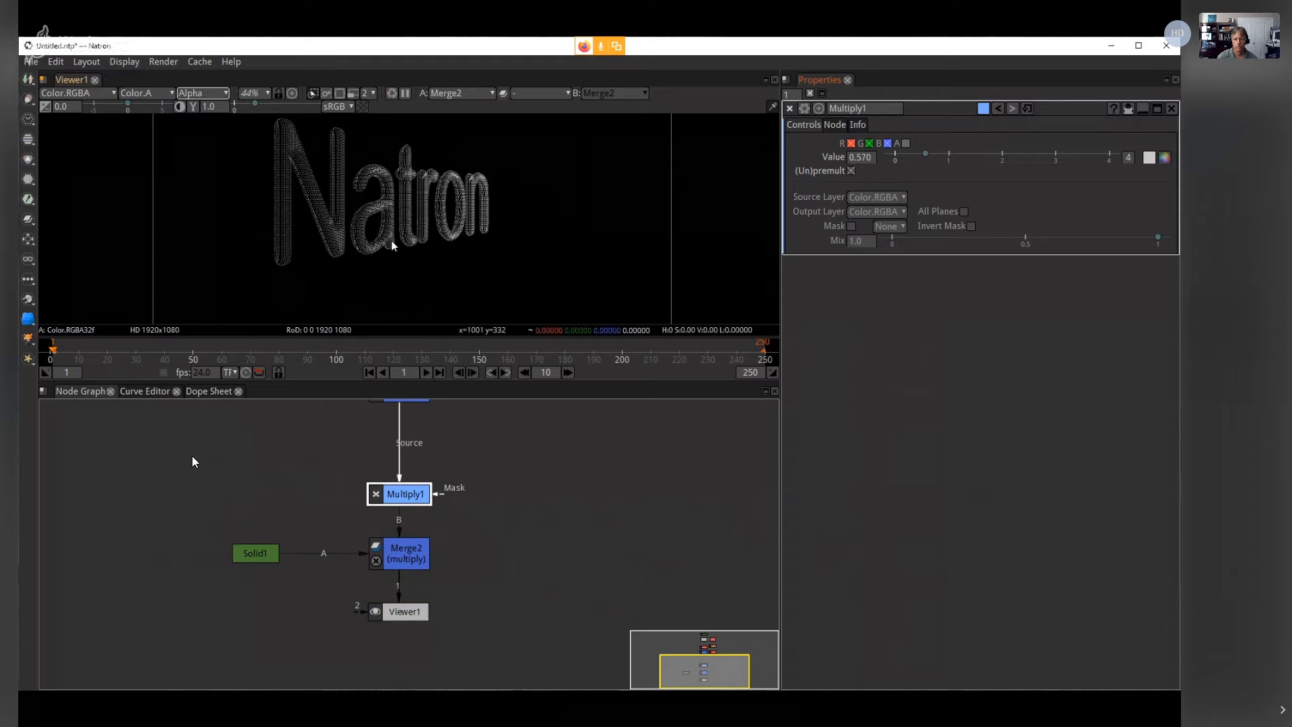
Step: Switch the viewer display to RGB, compare it with the Alpha channel, and return to RGB
{"action": "left_click", "coordinate": [362, 251]}
{"action": "key", "text": "a"}
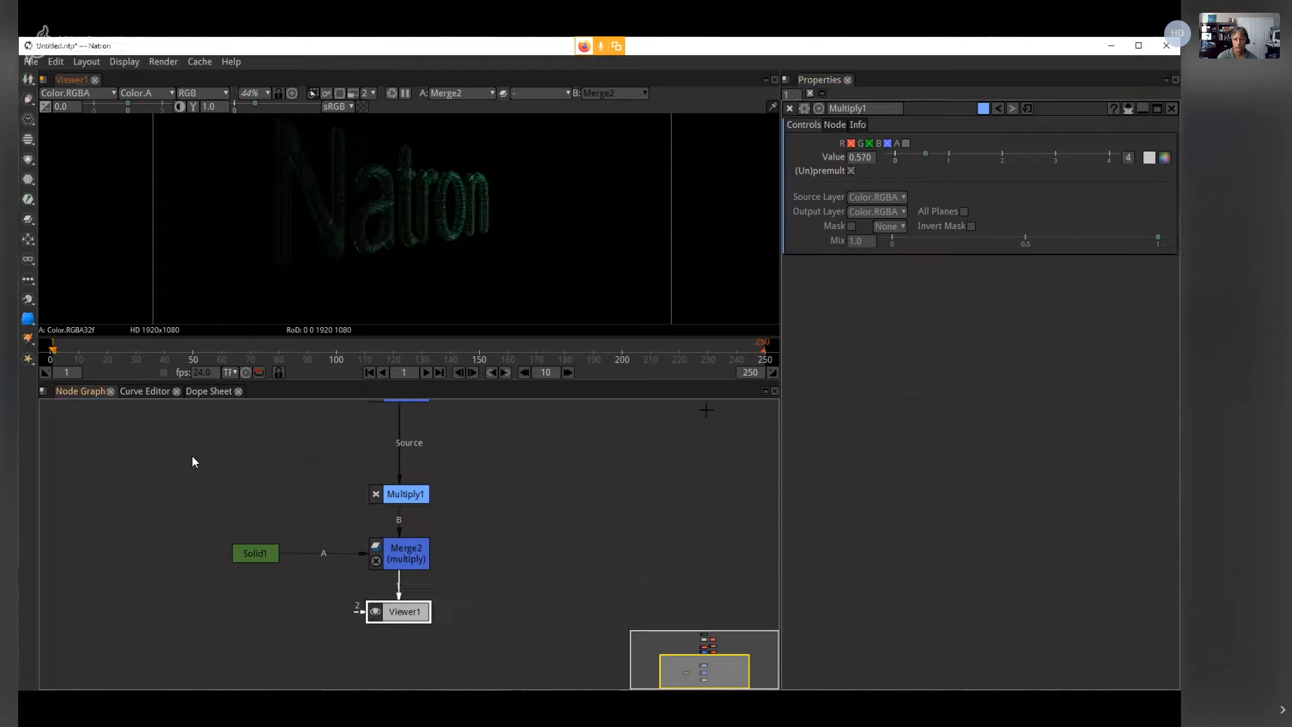
{"action": "left_click", "coordinate": [185, 93]}
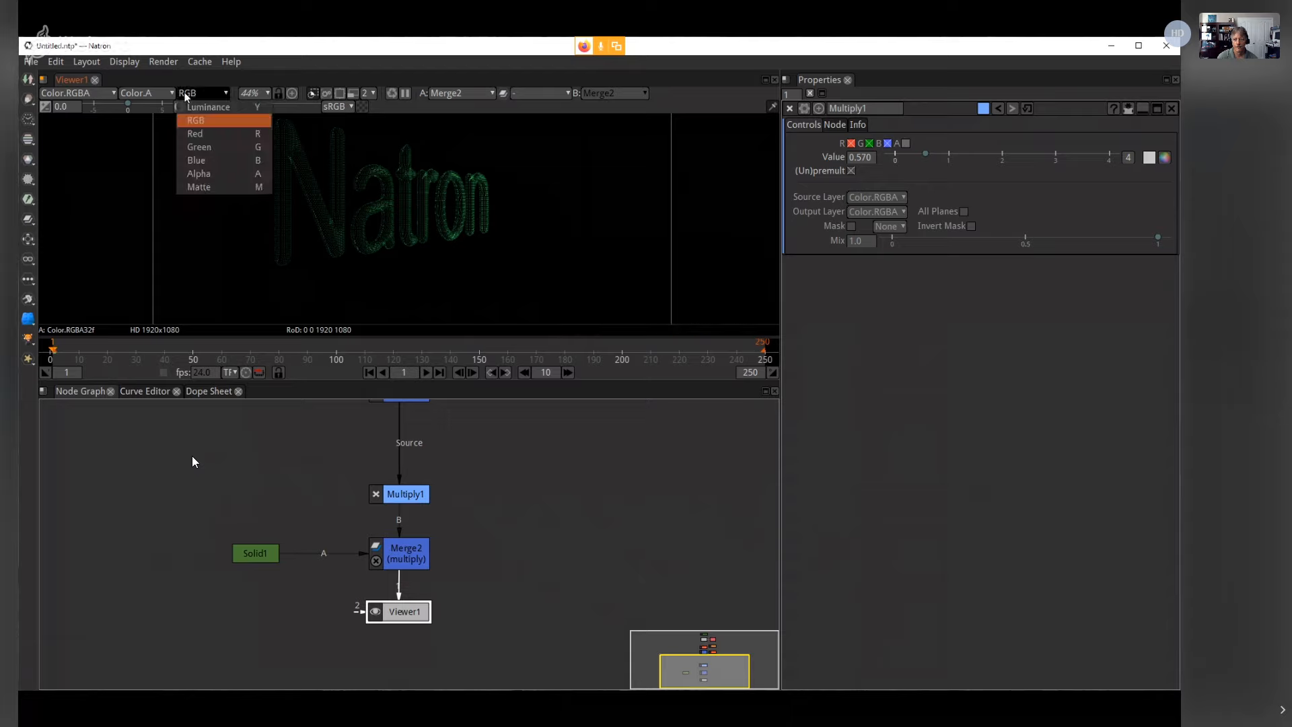
{"action": "left_click", "coordinate": [195, 120]}
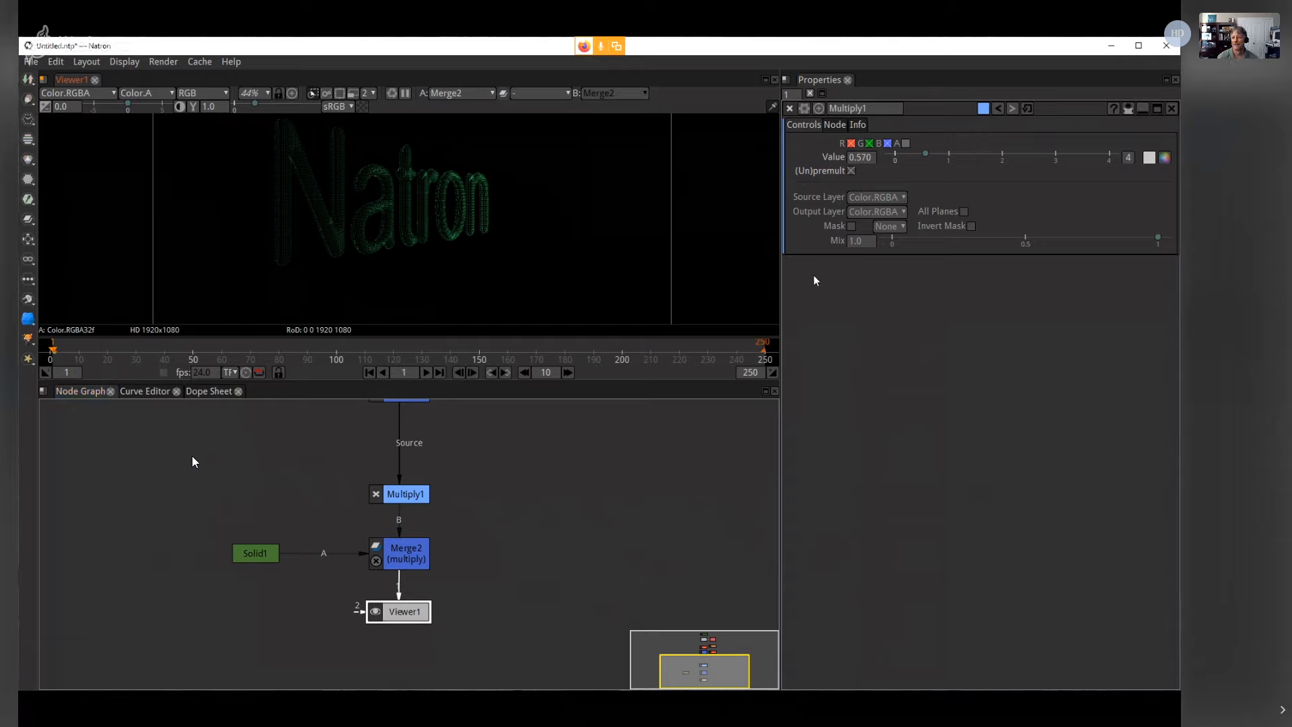
{"action": "left_click", "coordinate": [192, 98]}
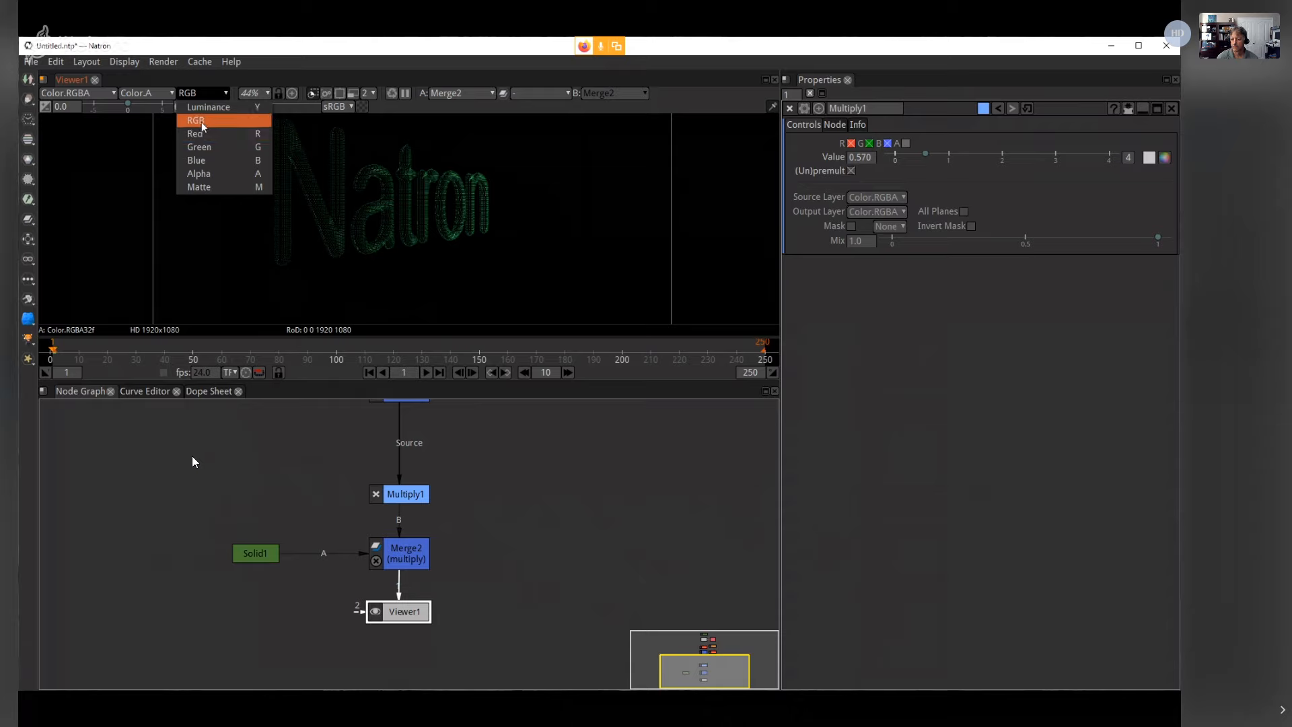
{"action": "left_click", "coordinate": [203, 179]}
{"action": "left_click", "coordinate": [202, 93]}
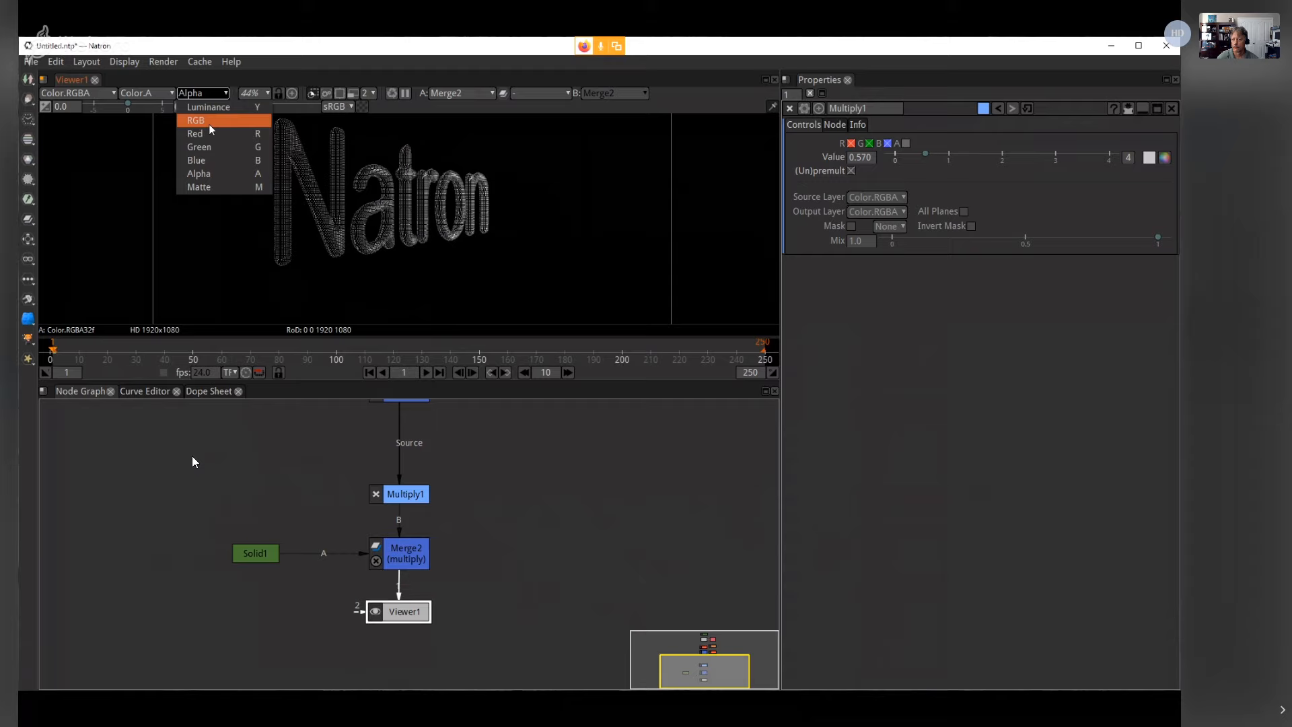
{"action": "left_click", "coordinate": [208, 121]}
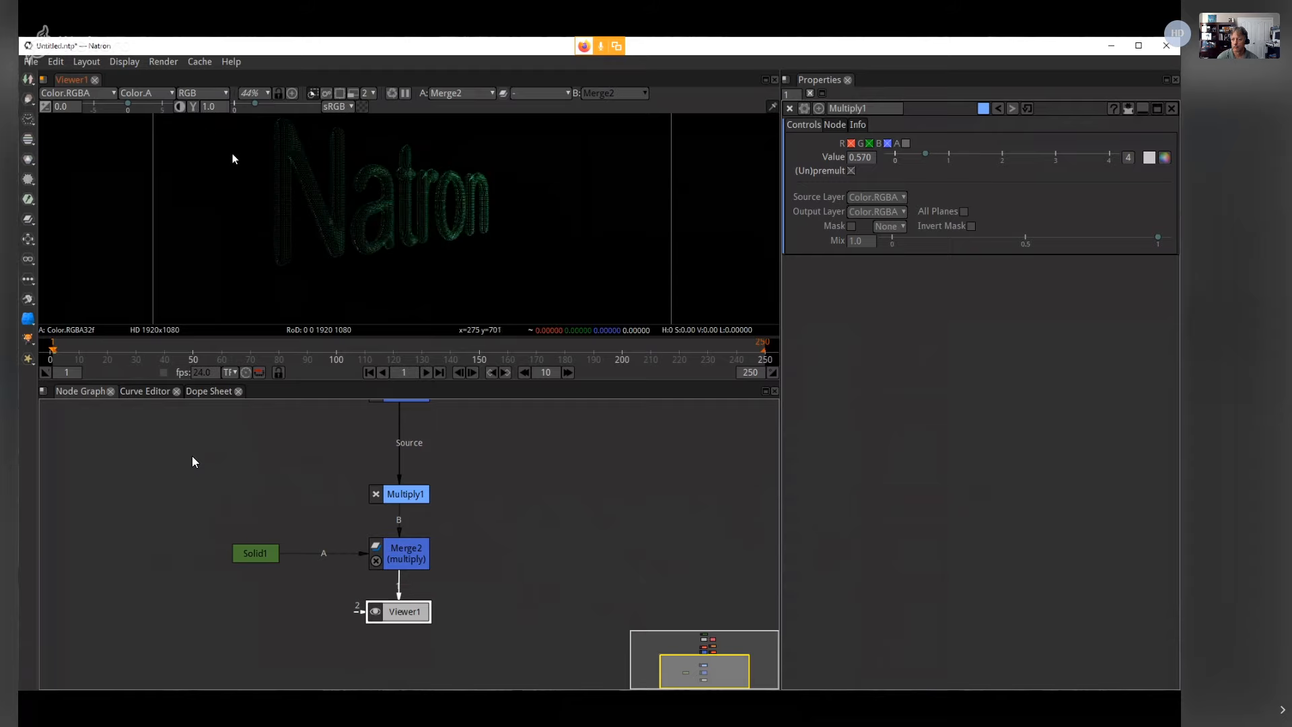
Step: Try the over operation on Merge2, and set the operation back to multiply
{"action": "left_click", "coordinate": [389, 559]}
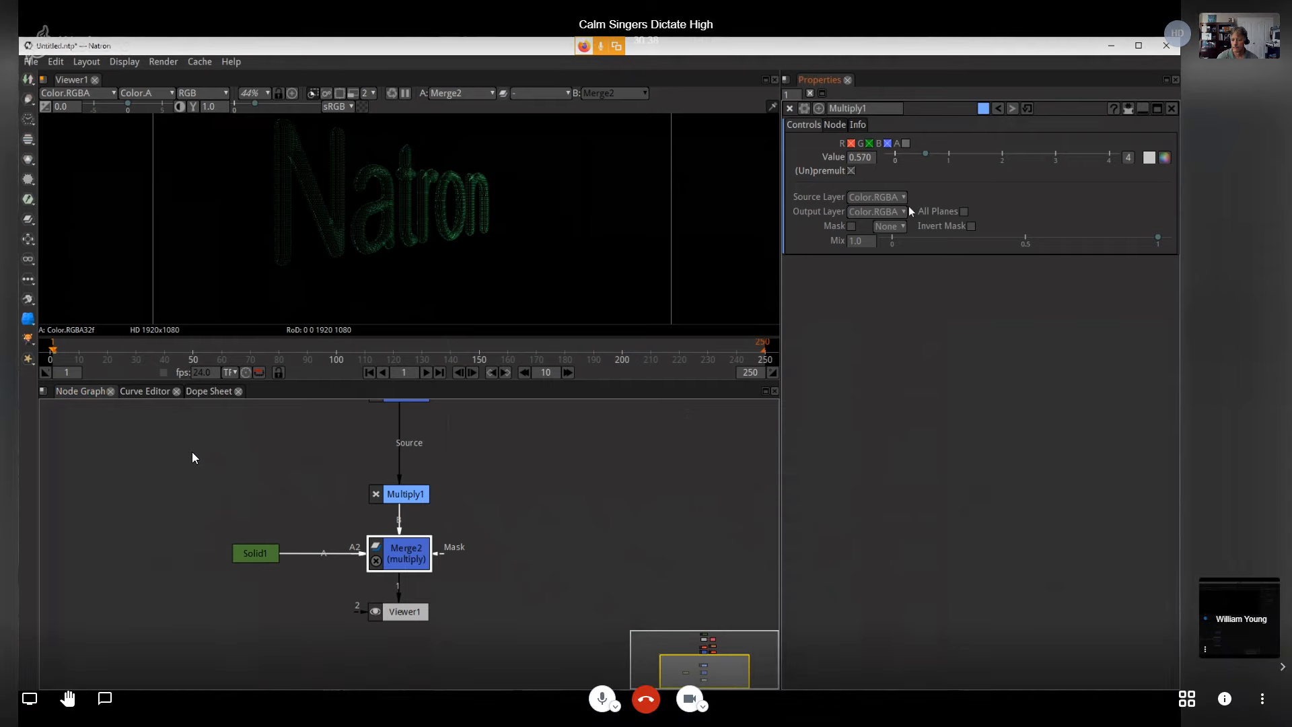
{"action": "double_click", "coordinate": [413, 555]}
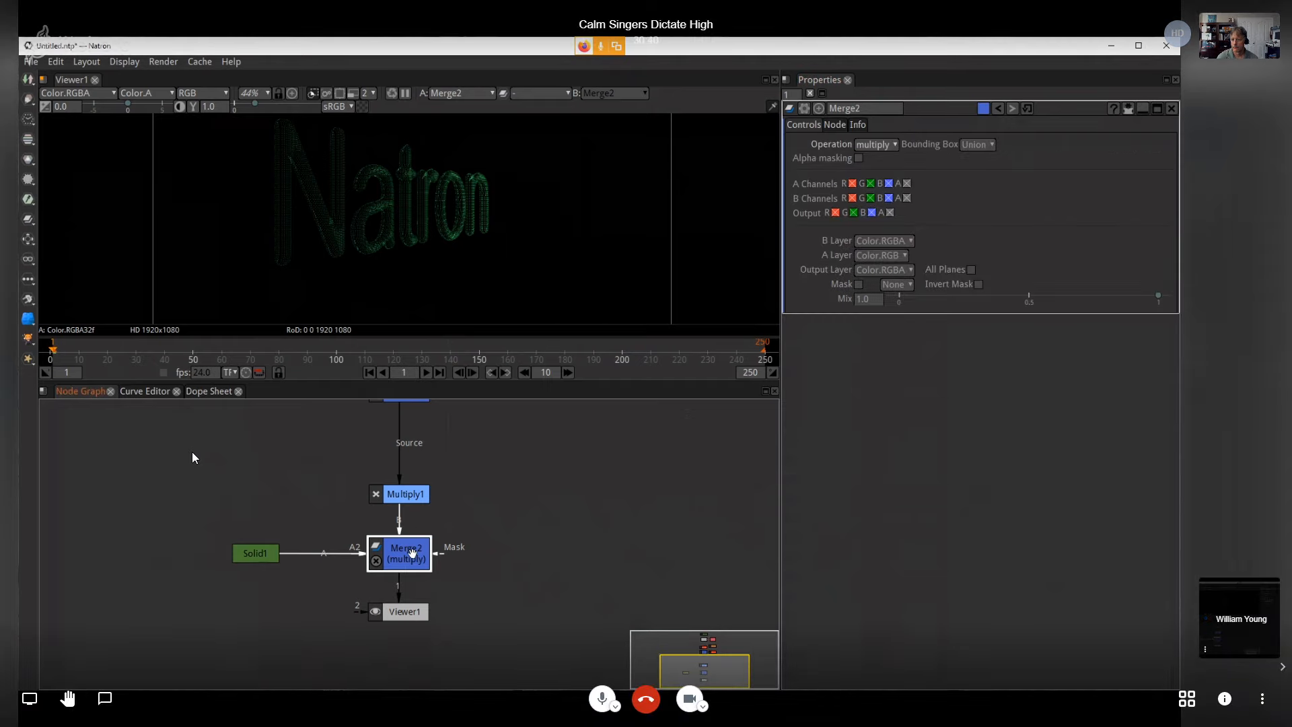
{"action": "left_click", "coordinate": [874, 144]}
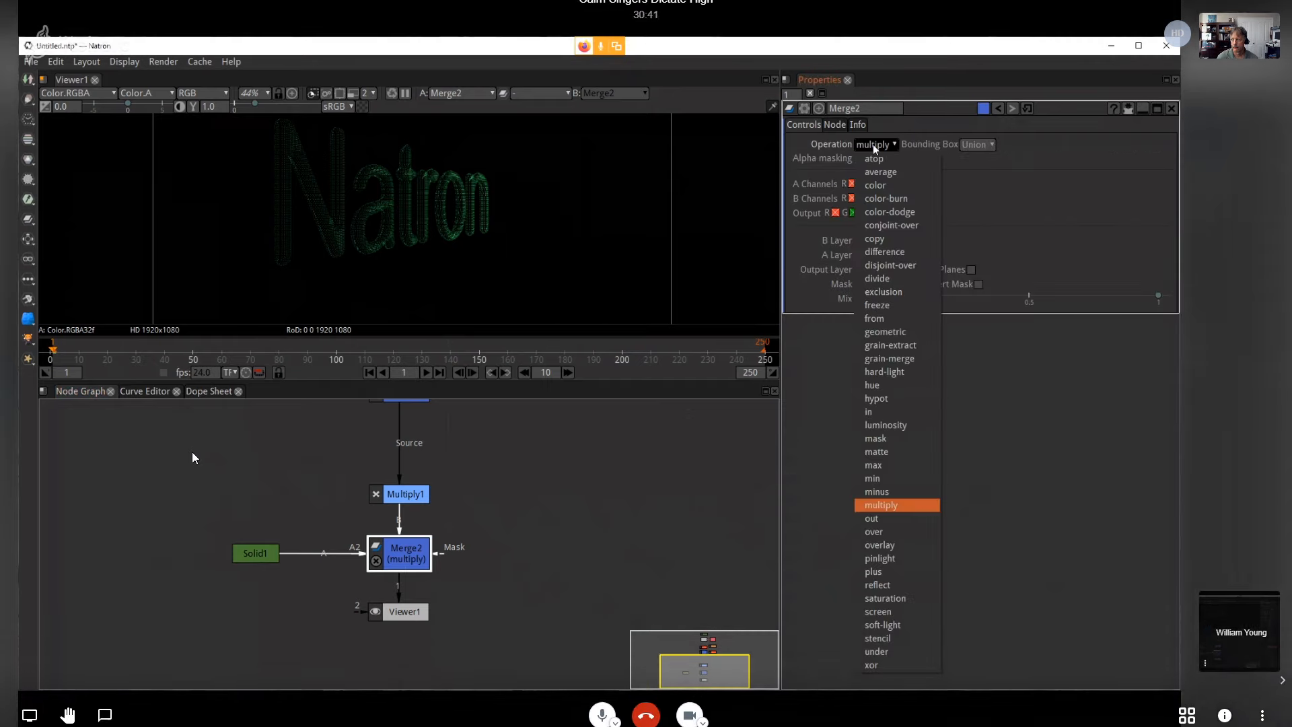
{"action": "left_click", "coordinate": [916, 534]}
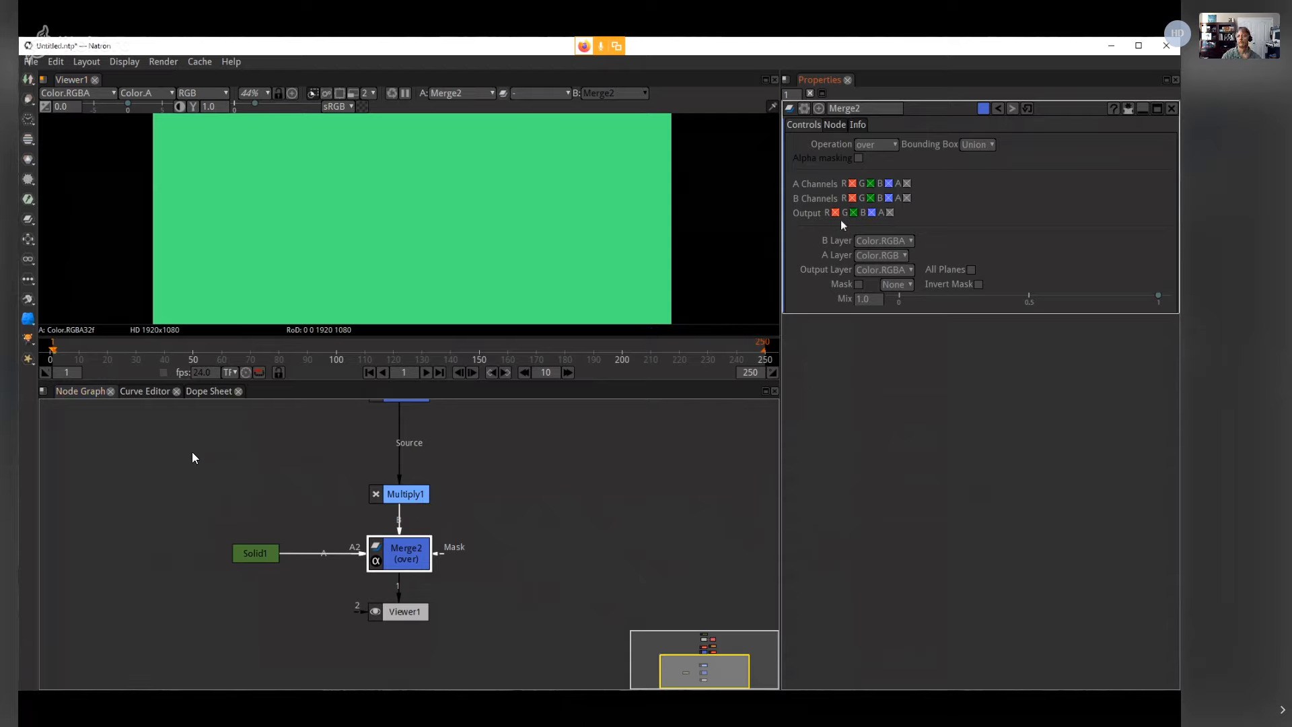
{"action": "left_click", "coordinate": [886, 147]}
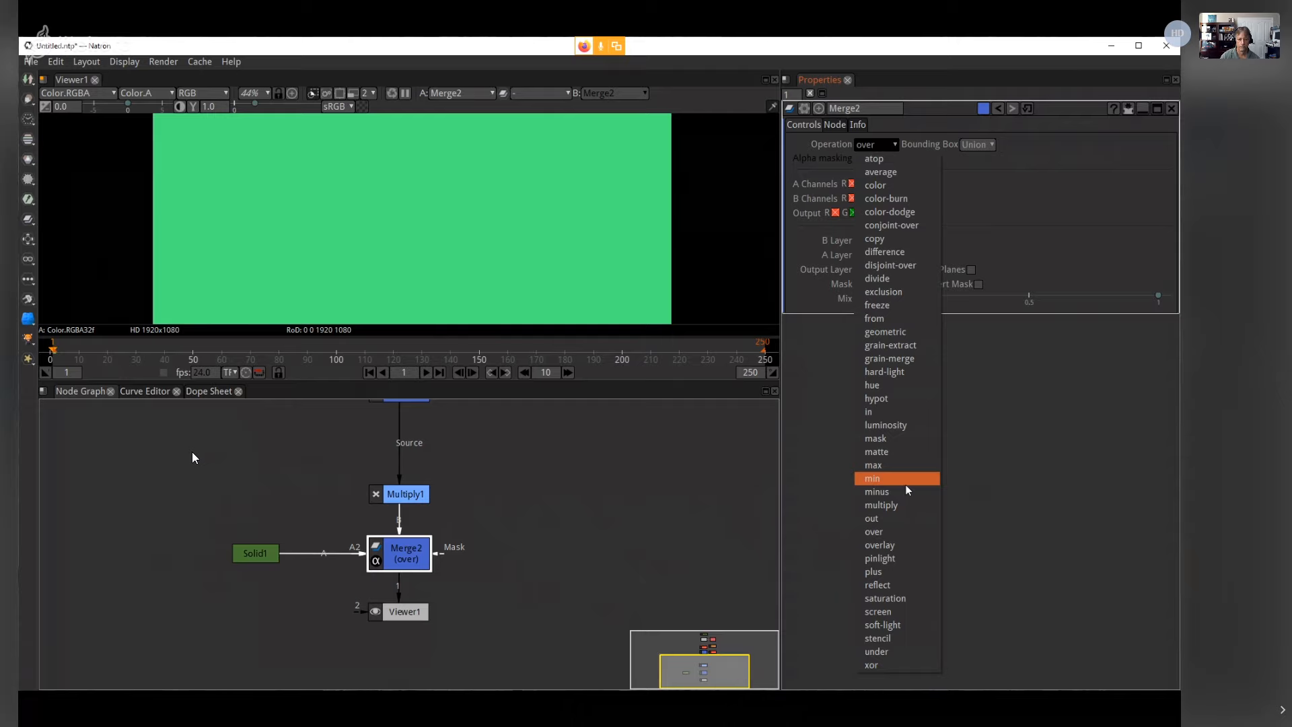
{"action": "left_click", "coordinate": [899, 505]}
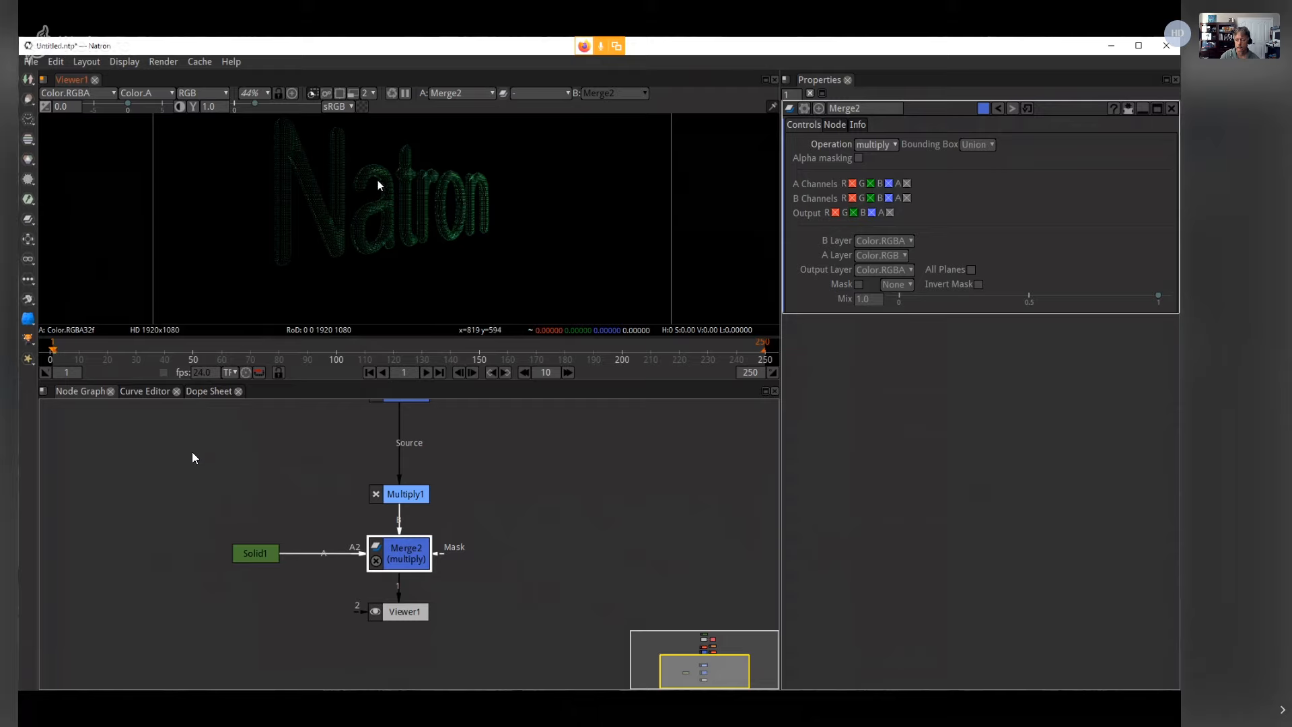
{"action": "left_click", "coordinate": [245, 555]}
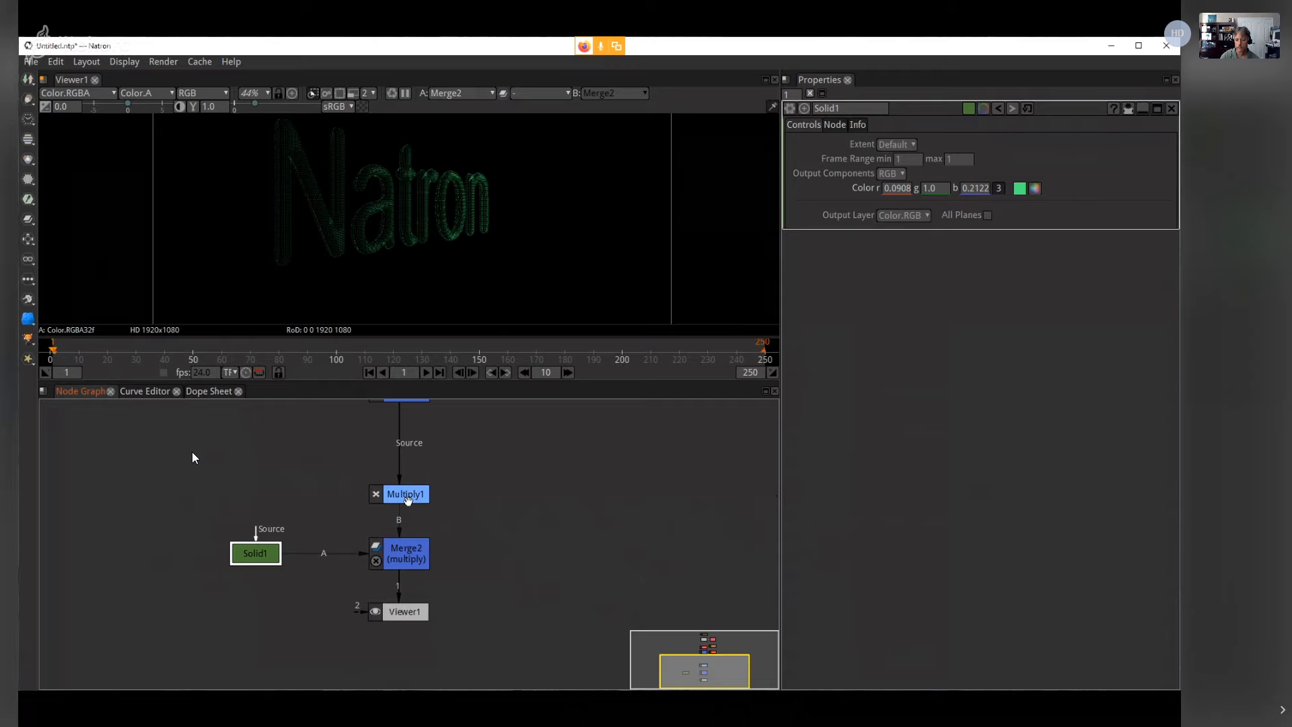
{"action": "left_click", "coordinate": [1037, 188]}
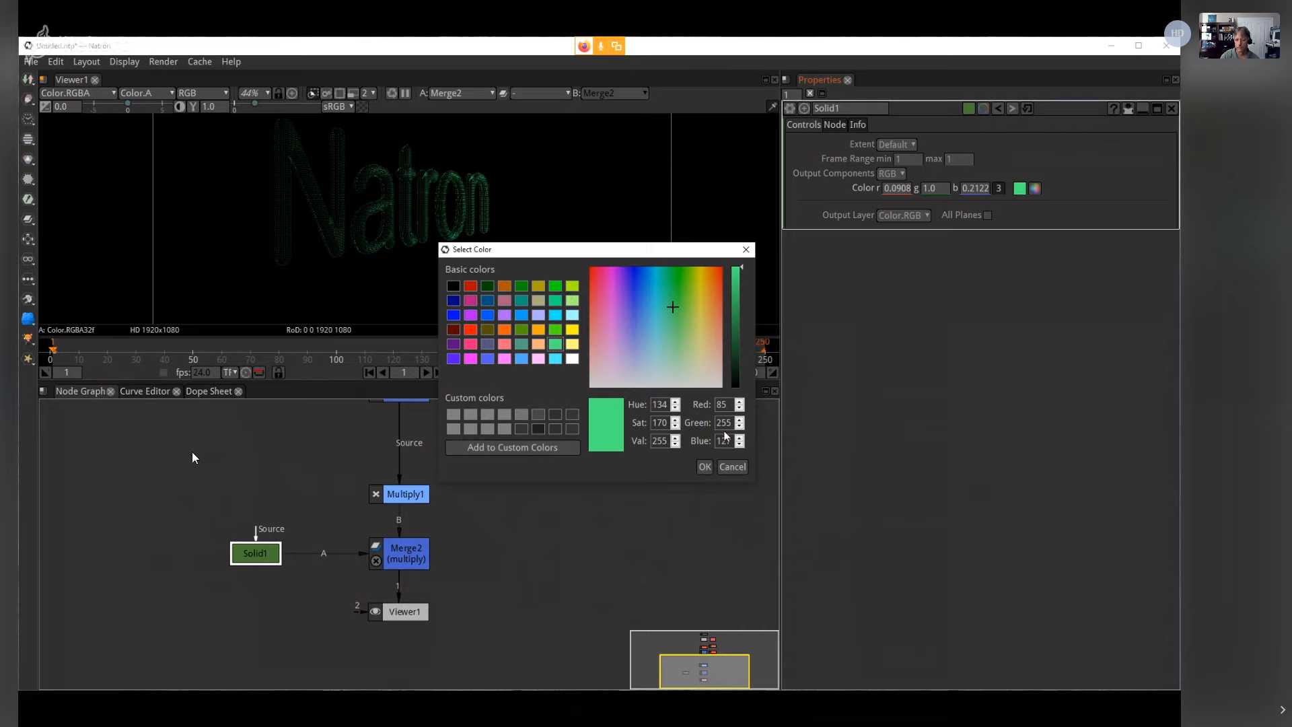
{"action": "left_click", "coordinate": [704, 466]}
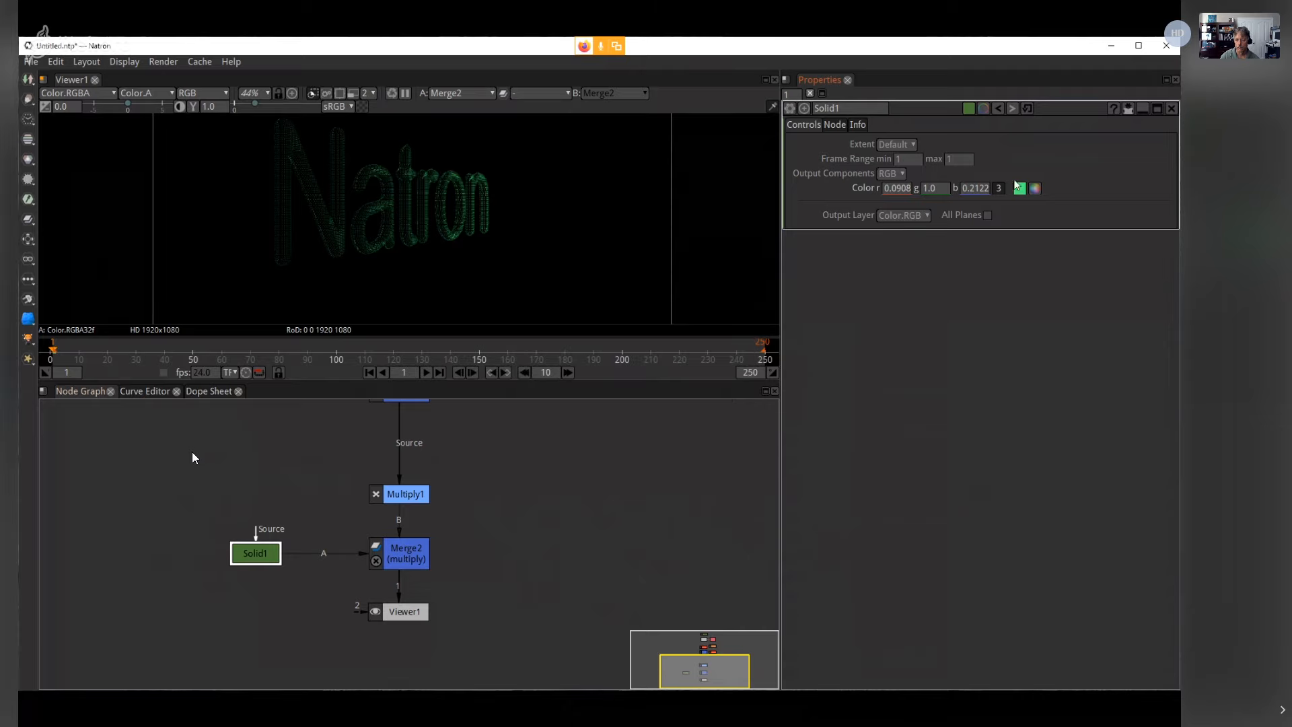
{"action": "left_click", "coordinate": [1035, 188]}
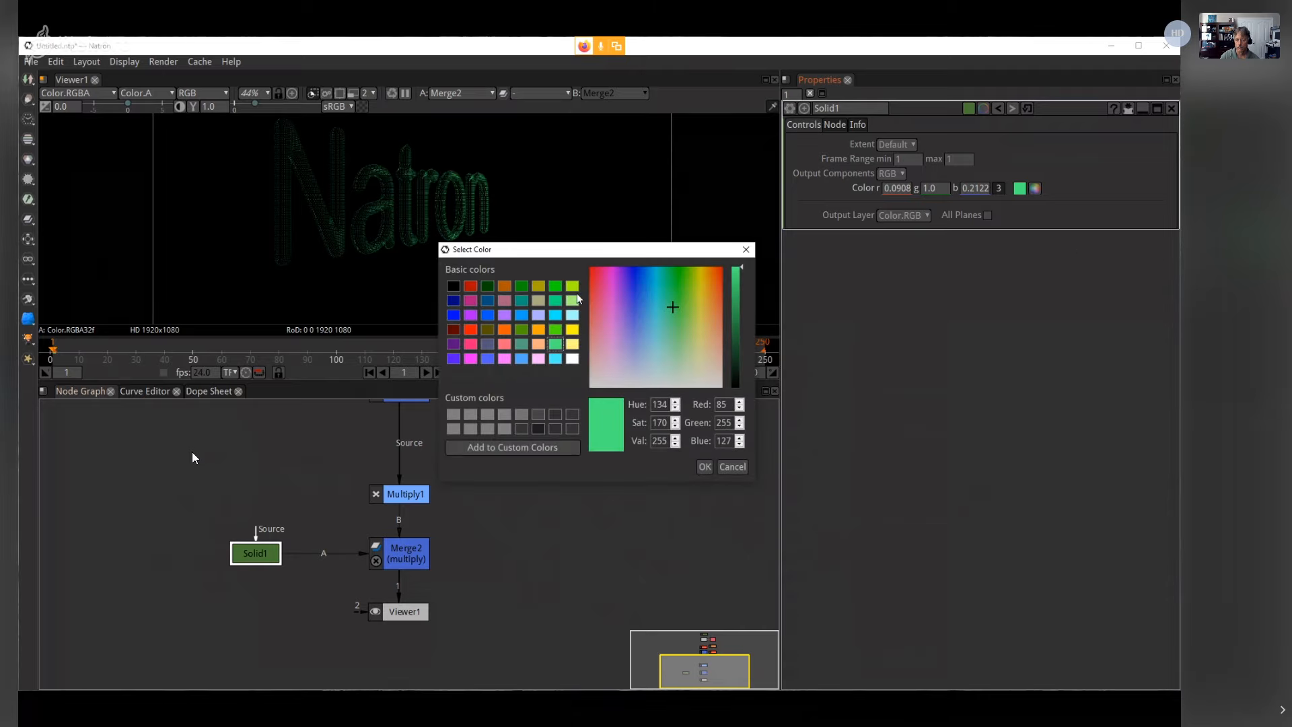
{"action": "left_click", "coordinate": [704, 466]}
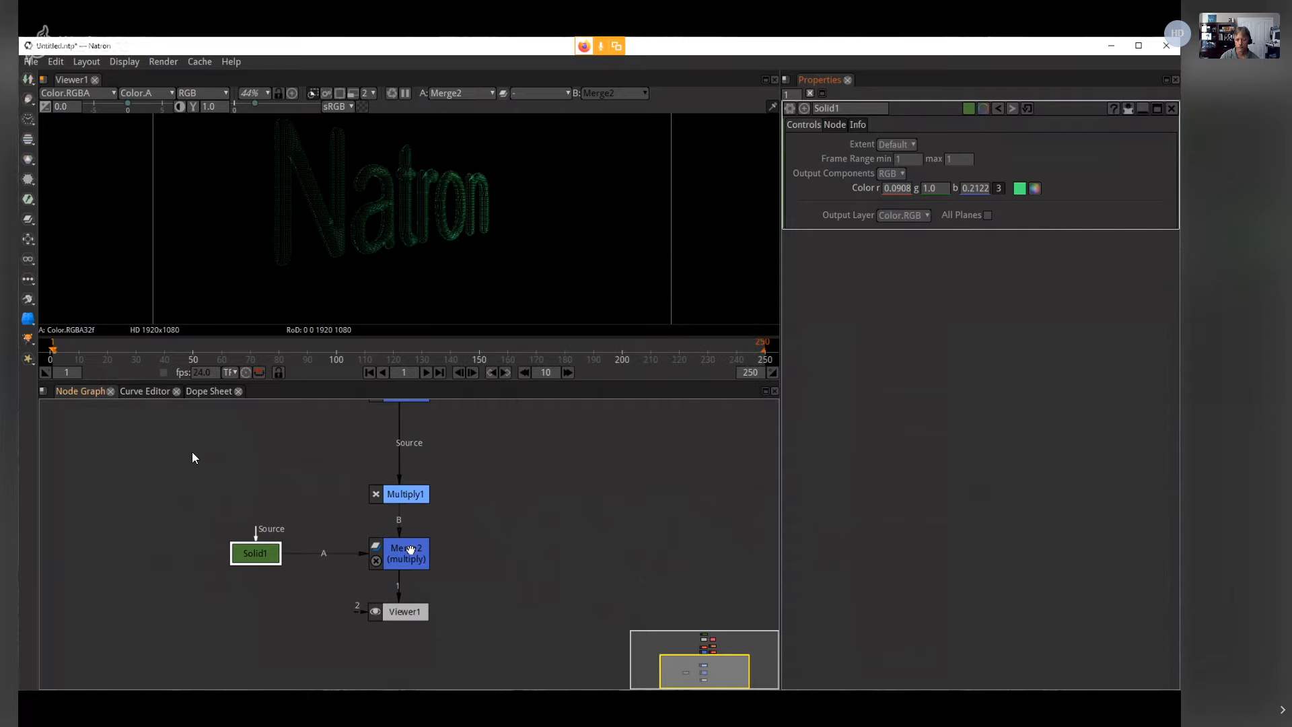
Step: Set the Solid node's color back to the pure green basic swatch (R 0, G 1, B 0)
{"action": "left_click", "coordinate": [409, 551]}
{"action": "left_click", "coordinate": [1035, 189]}
{"action": "left_click", "coordinate": [1019, 187]}
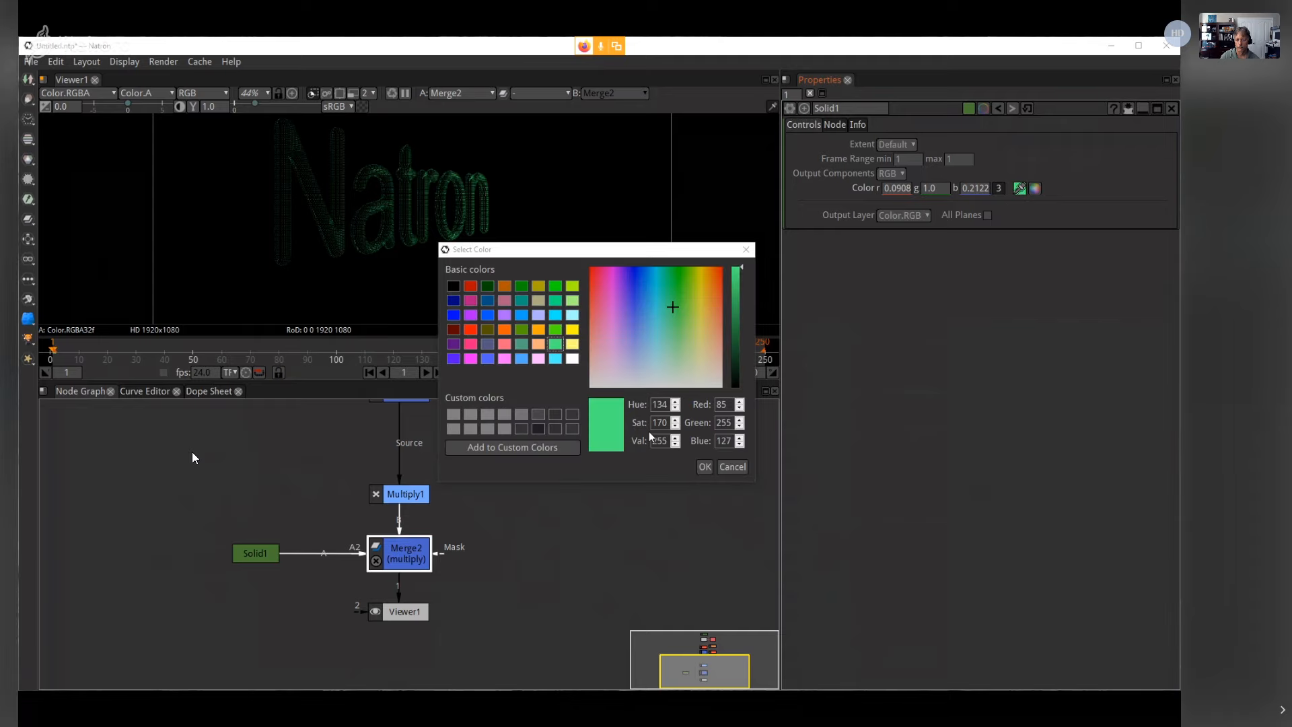
{"action": "left_click", "coordinate": [560, 287]}
{"action": "left_click", "coordinate": [705, 467]}
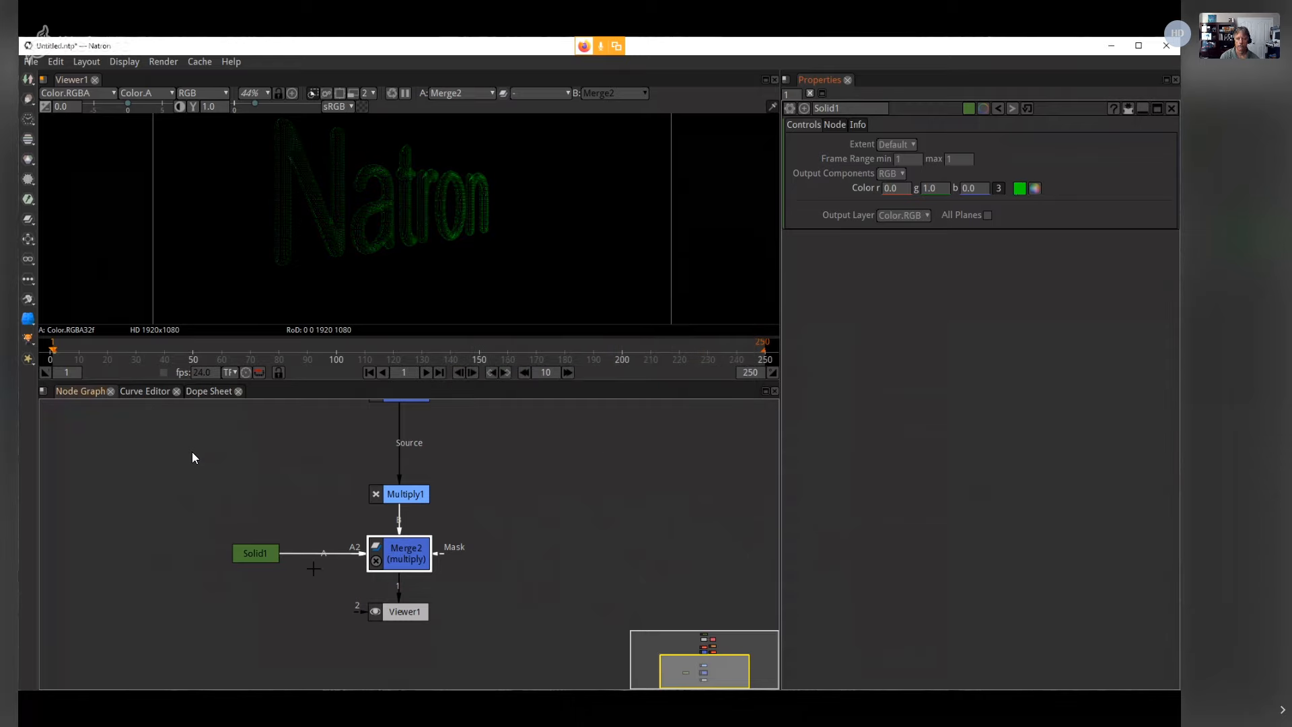
Step: Set the Solid1 color to the lighter green basic swatch with Red 85, Green 255 and Blue 127
{"action": "left_click", "coordinate": [261, 559]}
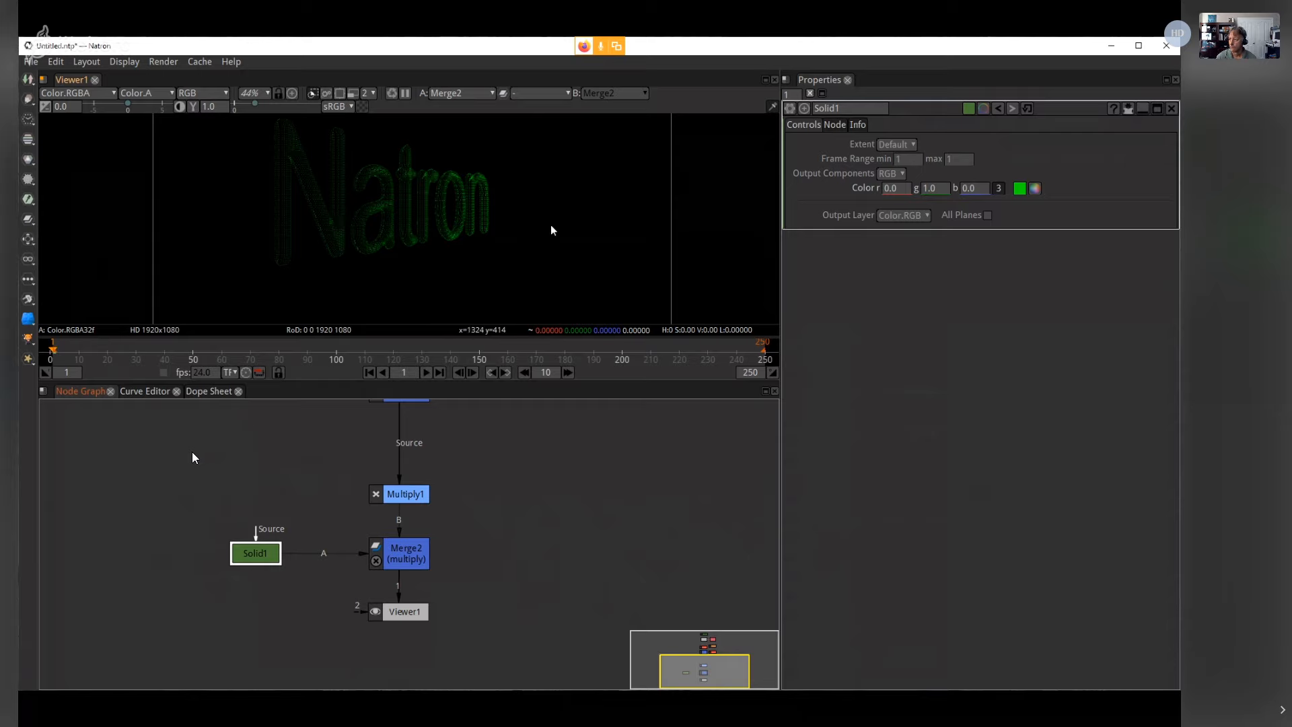
{"action": "left_click", "coordinate": [1035, 187]}
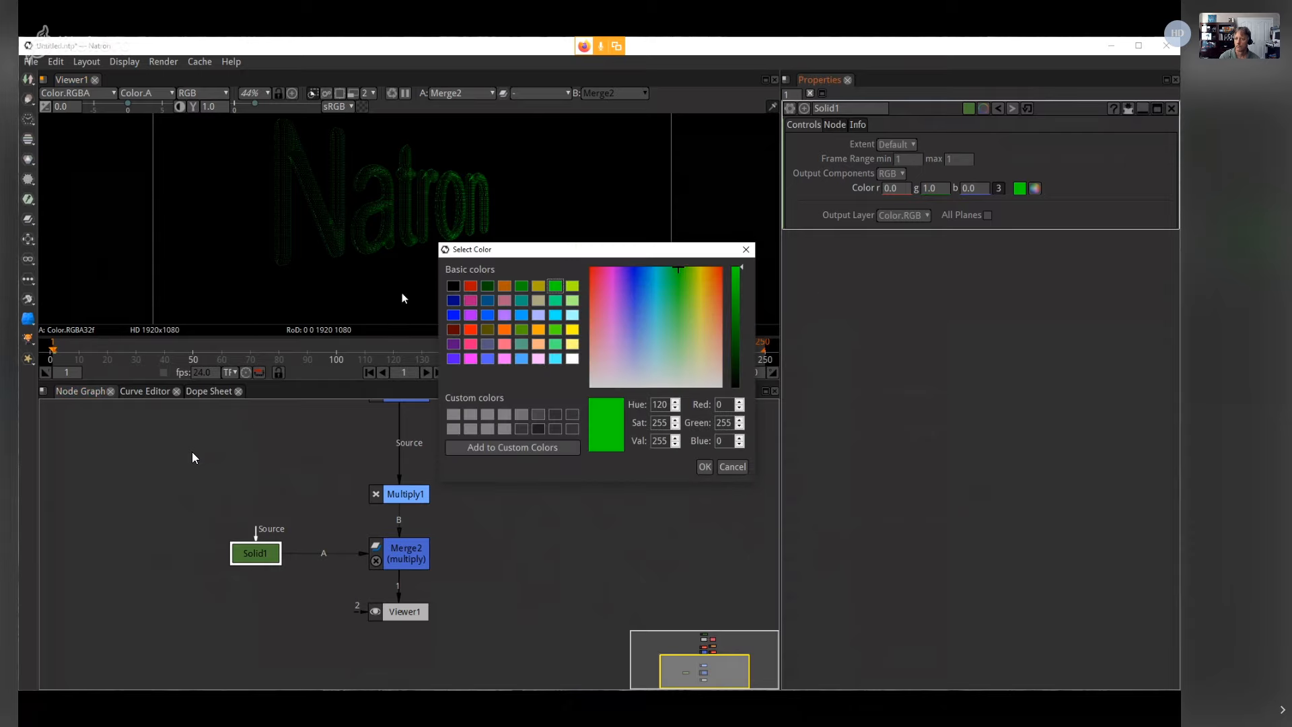
{"action": "left_click", "coordinate": [556, 344]}
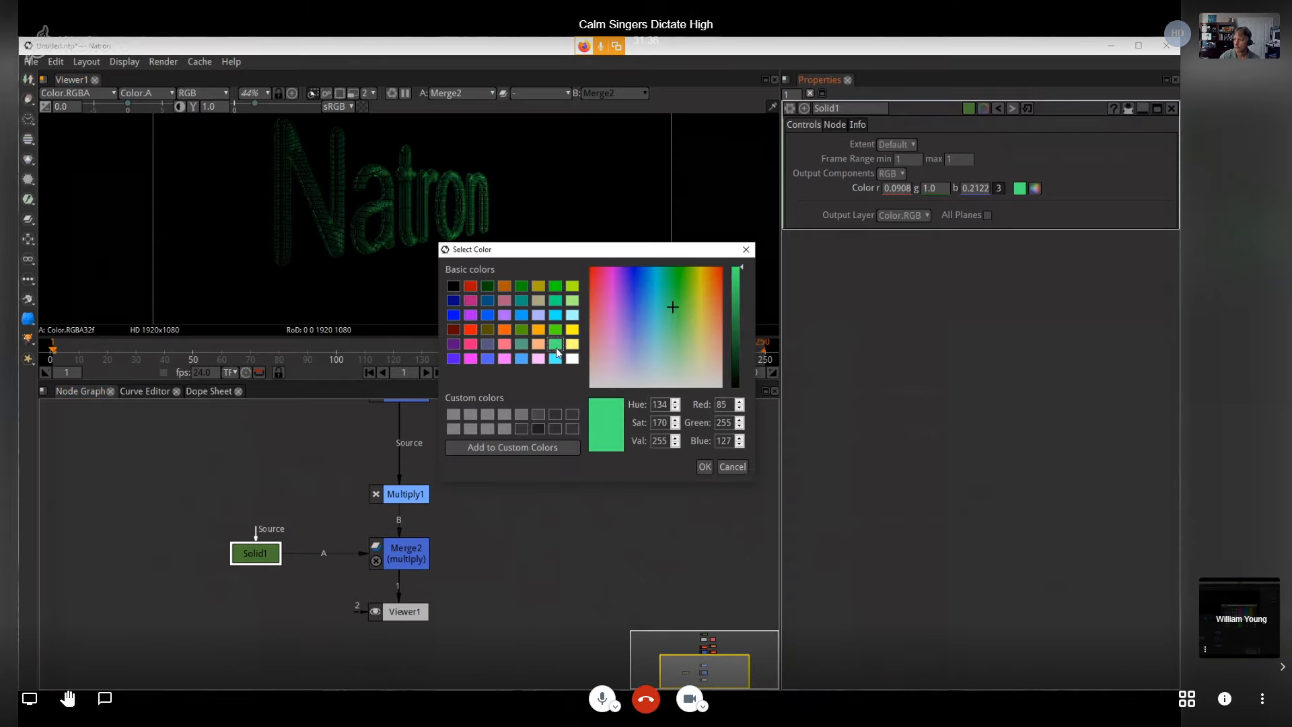
{"action": "left_click", "coordinate": [704, 467]}
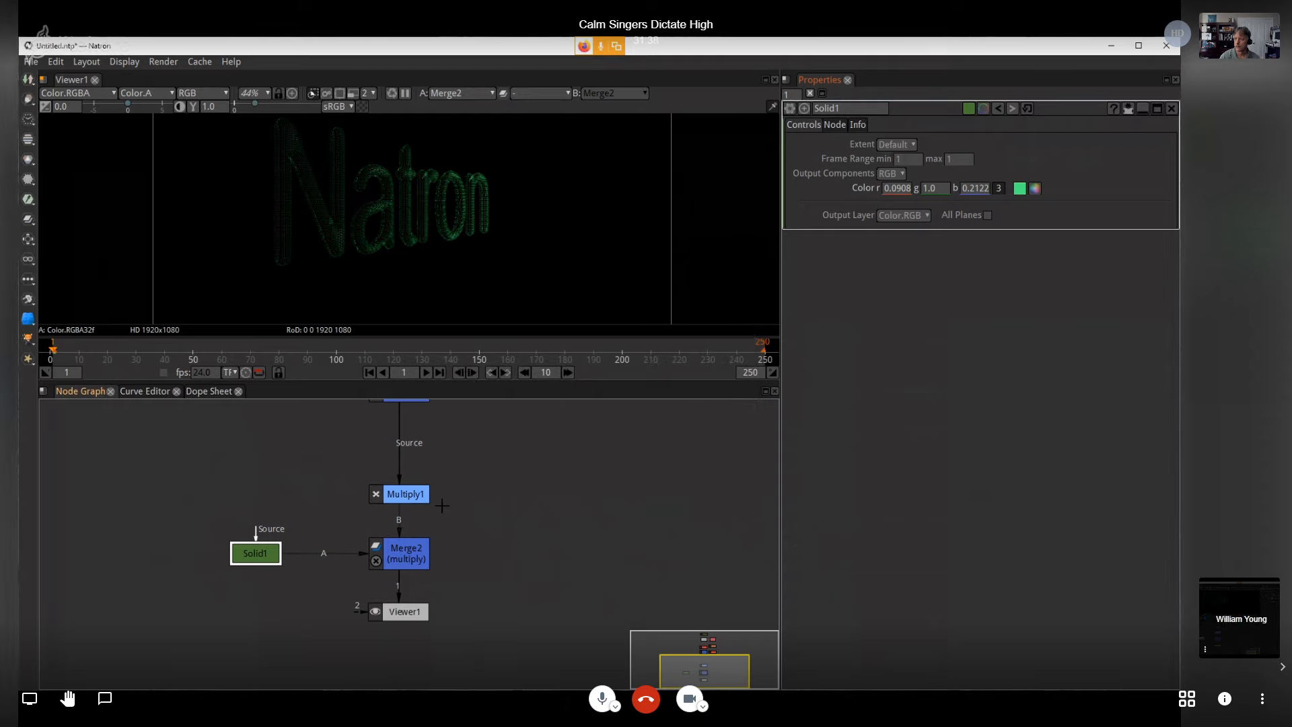
Step: Set the Multiply1 node's value to 1
{"action": "left_click", "coordinate": [405, 554]}
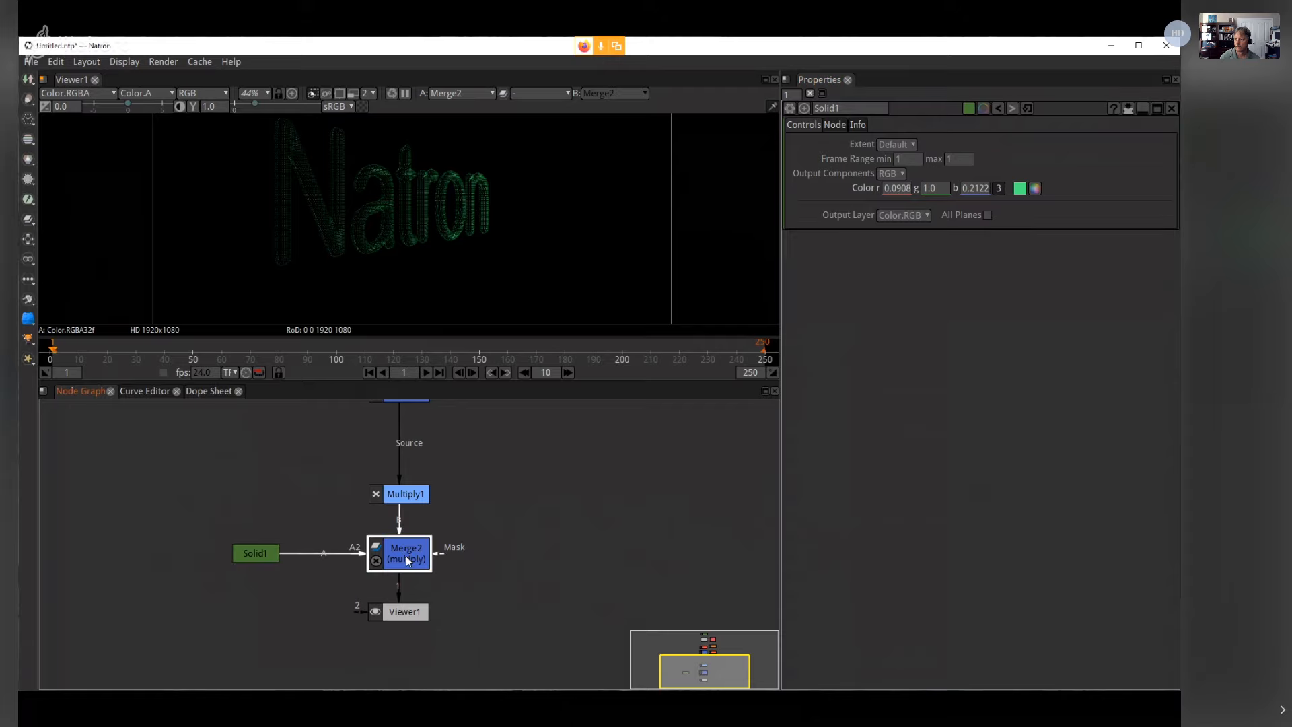
{"action": "left_click", "coordinate": [399, 500]}
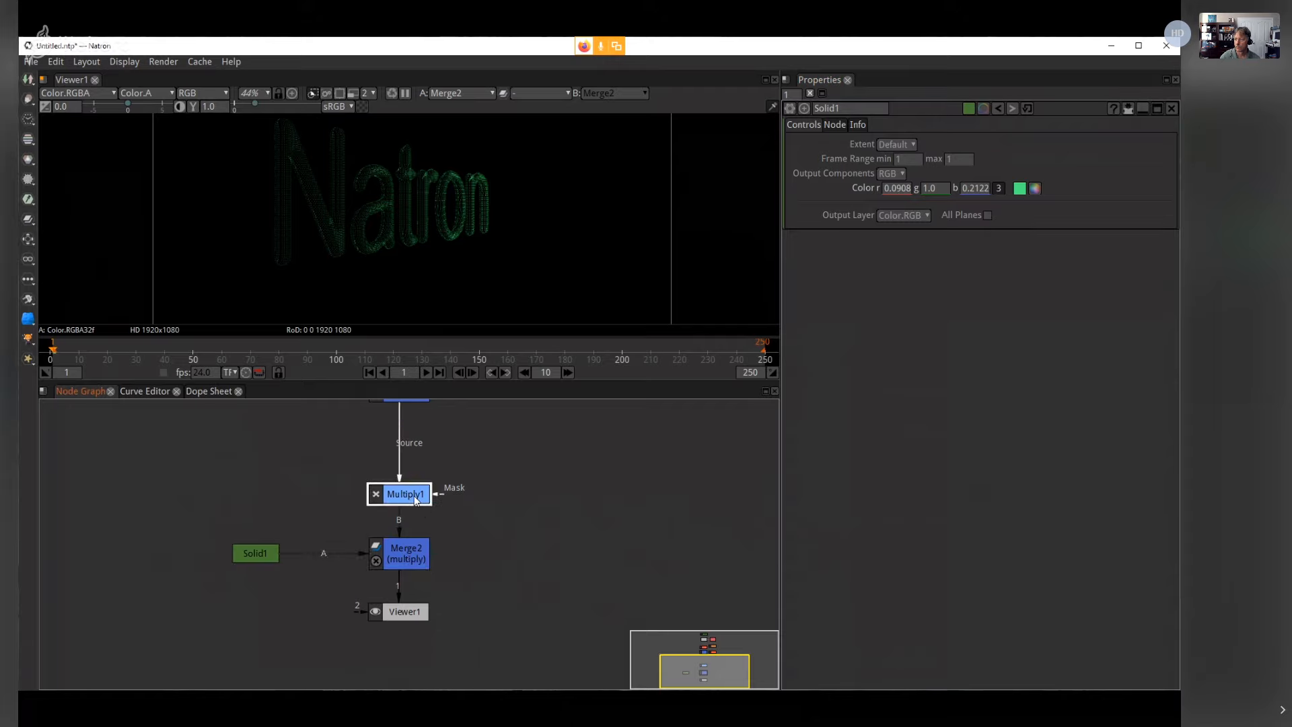
{"action": "double_click", "coordinate": [415, 499]}
{"action": "left_click", "coordinate": [870, 156]}
{"action": "type", "text": "1"}
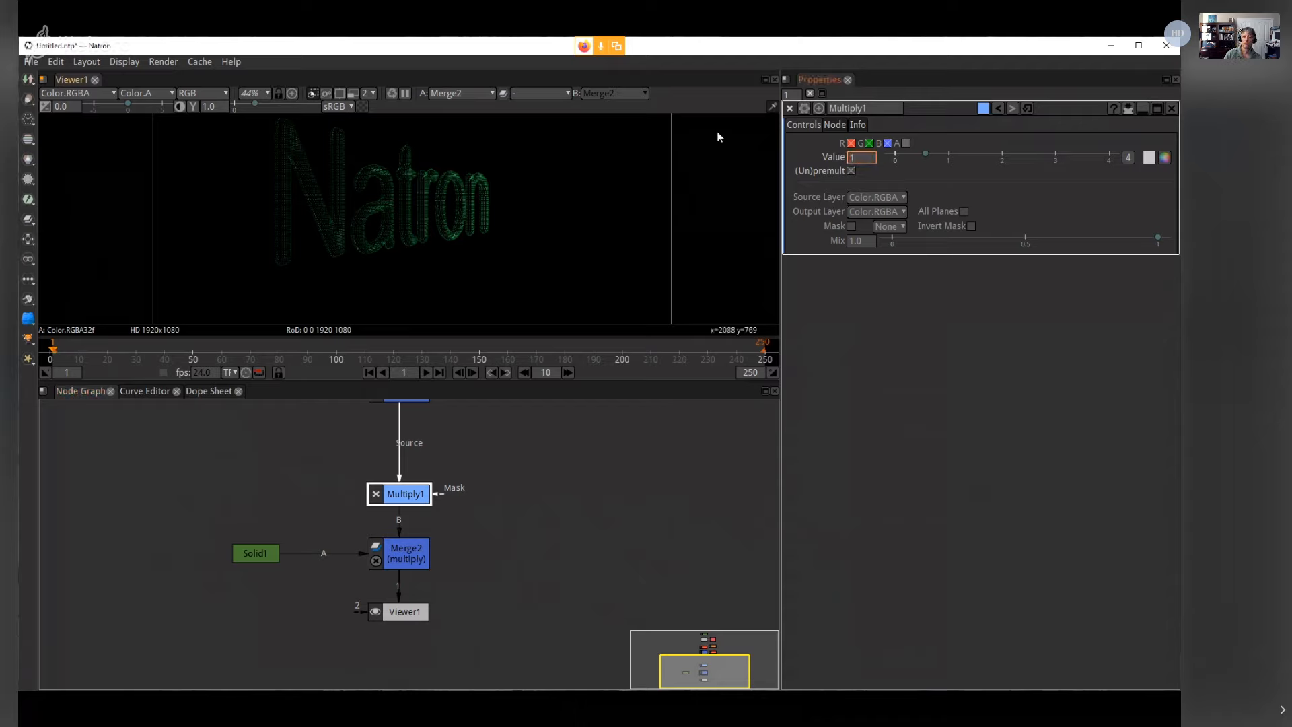
{"action": "key", "text": "Return"}
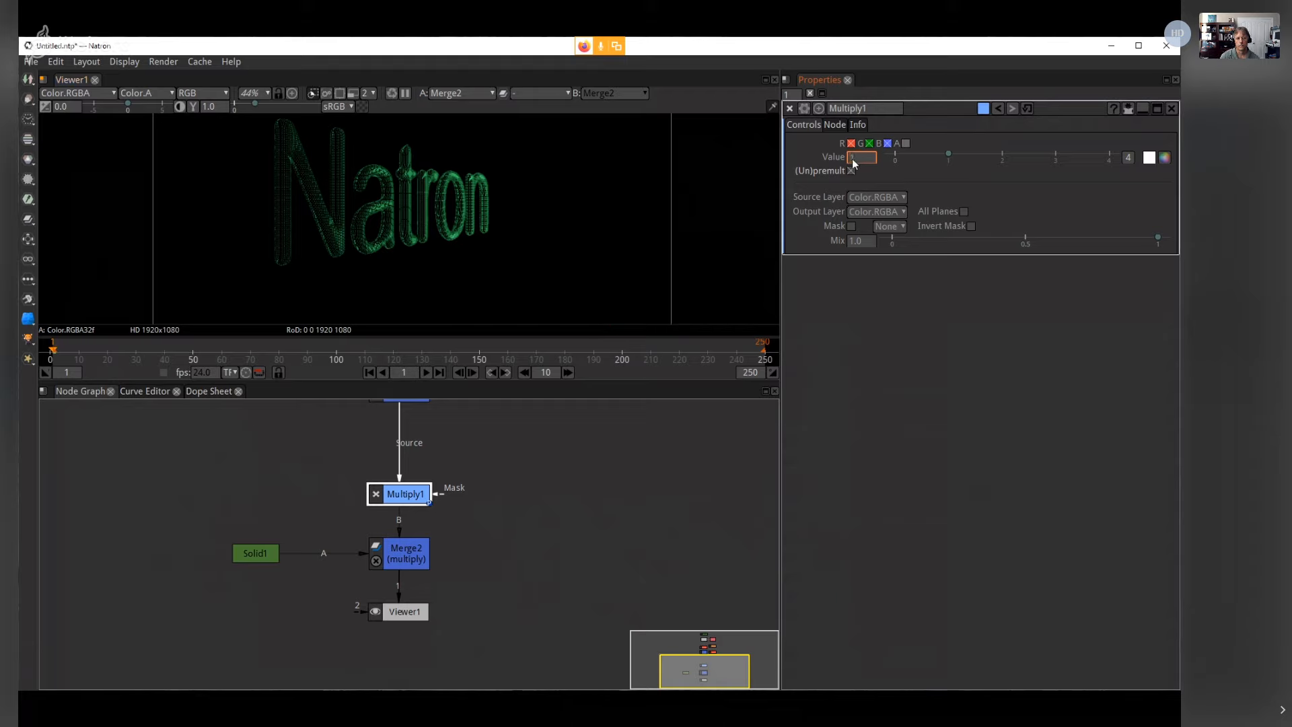
Step: Raise the Multiply1 node's value to 30
{"action": "scroll", "coordinate": [853, 159], "scroll_direction": "up", "scroll_amount": 16}
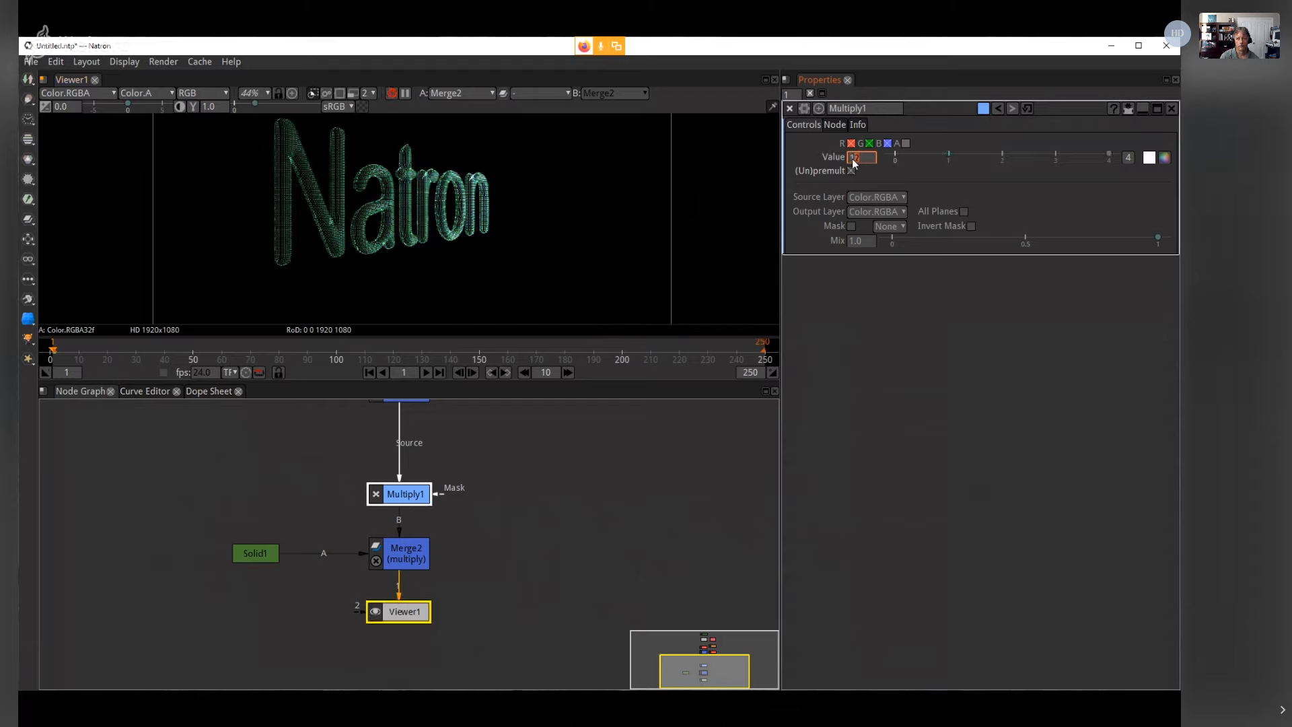
{"action": "scroll", "coordinate": [853, 159], "scroll_direction": "up", "scroll_amount": 6}
{"action": "type", "text": "30"}
{"action": "key", "text": "Return"}
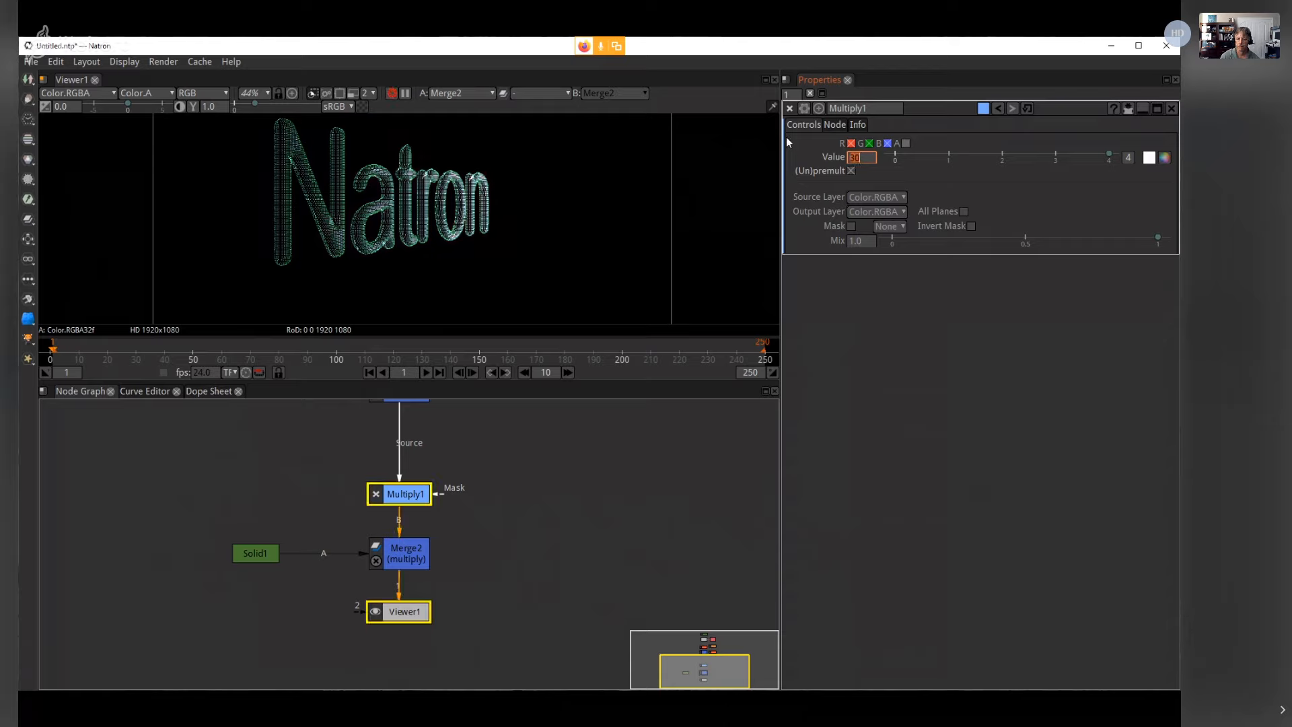
Step: Go to frame 56, inspect the text's alpha channel up close in the viewer, and switch back to RGB
{"action": "mouse_move", "coordinate": [251, 353]}
{"action": "left_mouse_down"}
{"action": "mouse_move", "coordinate": [213, 353]}
{"action": "mouse_move", "coordinate": [289, 353]}
{"action": "mouse_move", "coordinate": [210, 351]}
{"action": "left_mouse_up"}
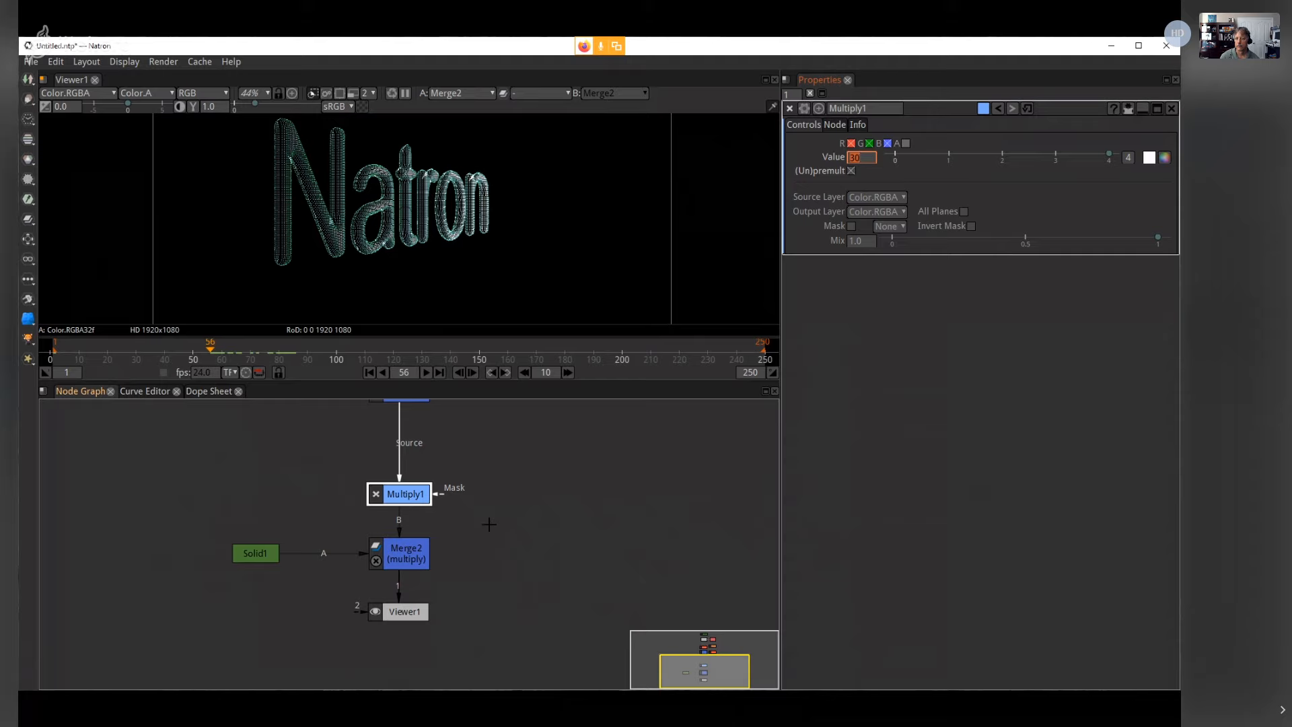
{"action": "left_click", "coordinate": [400, 612]}
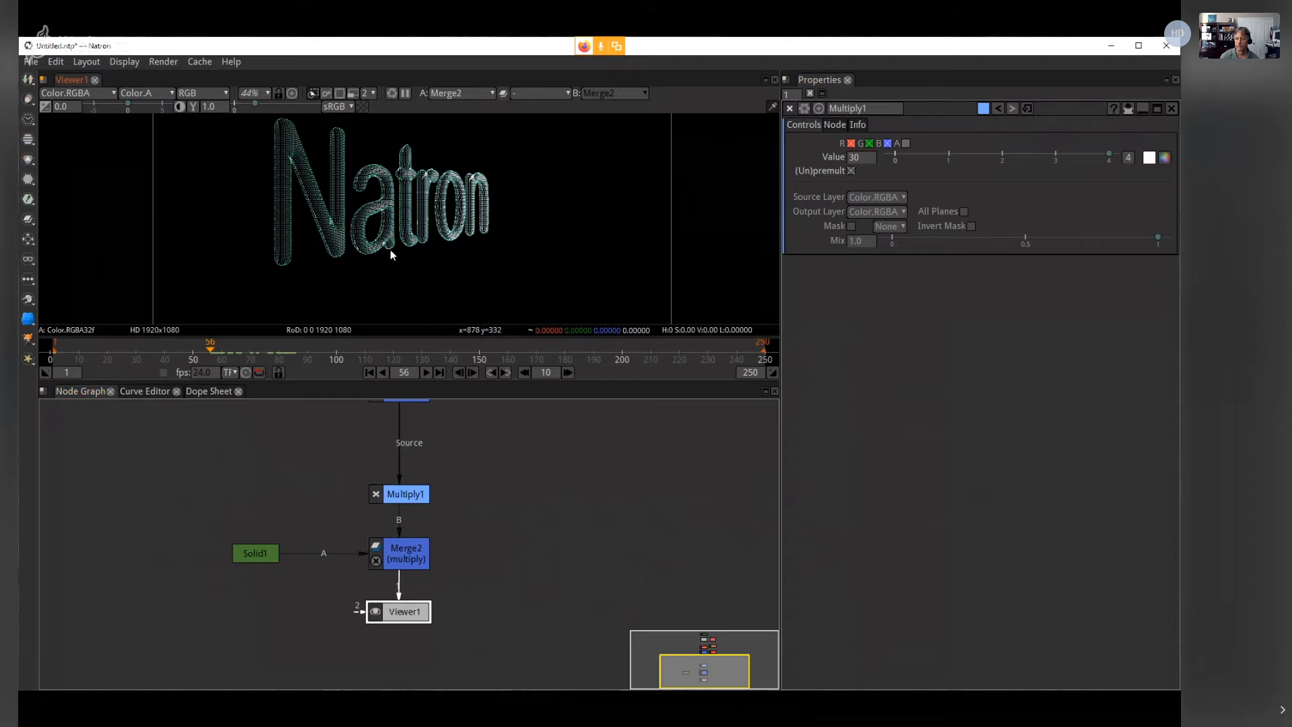
{"action": "key", "text": "a"}
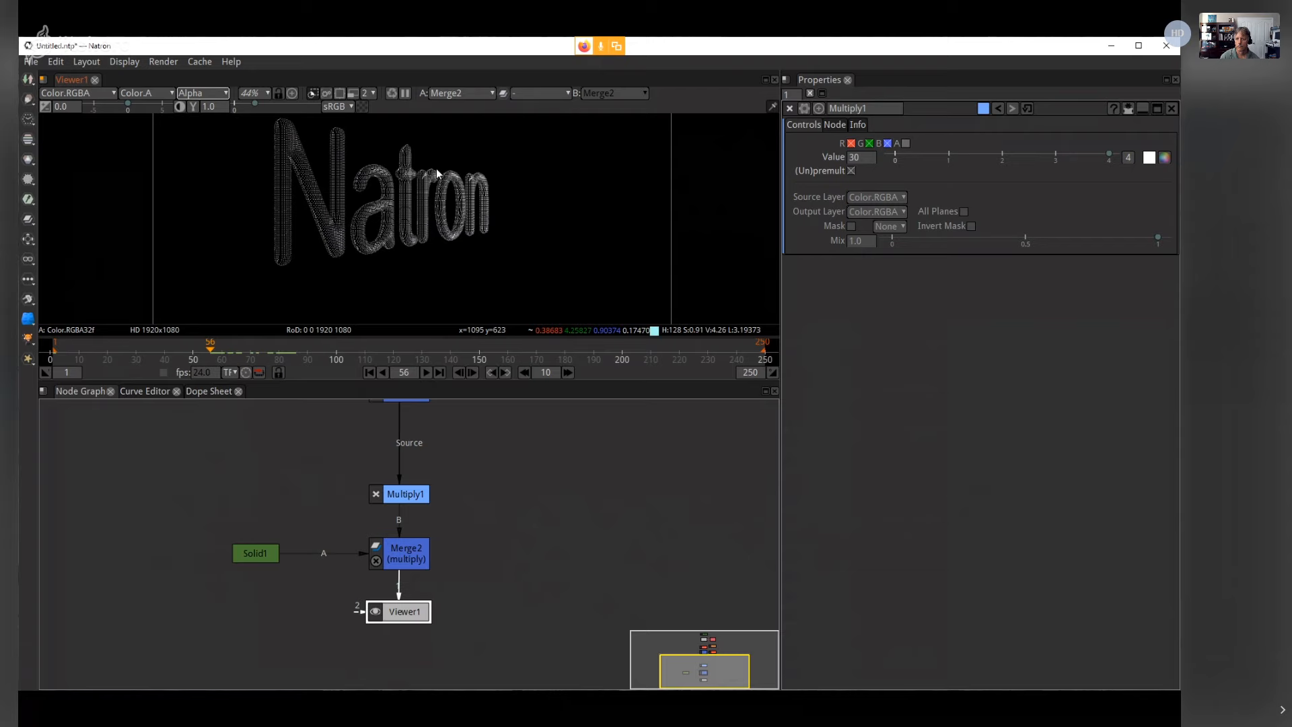
{"action": "scroll", "coordinate": [306, 201], "scroll_direction": "up", "scroll_amount": 4}
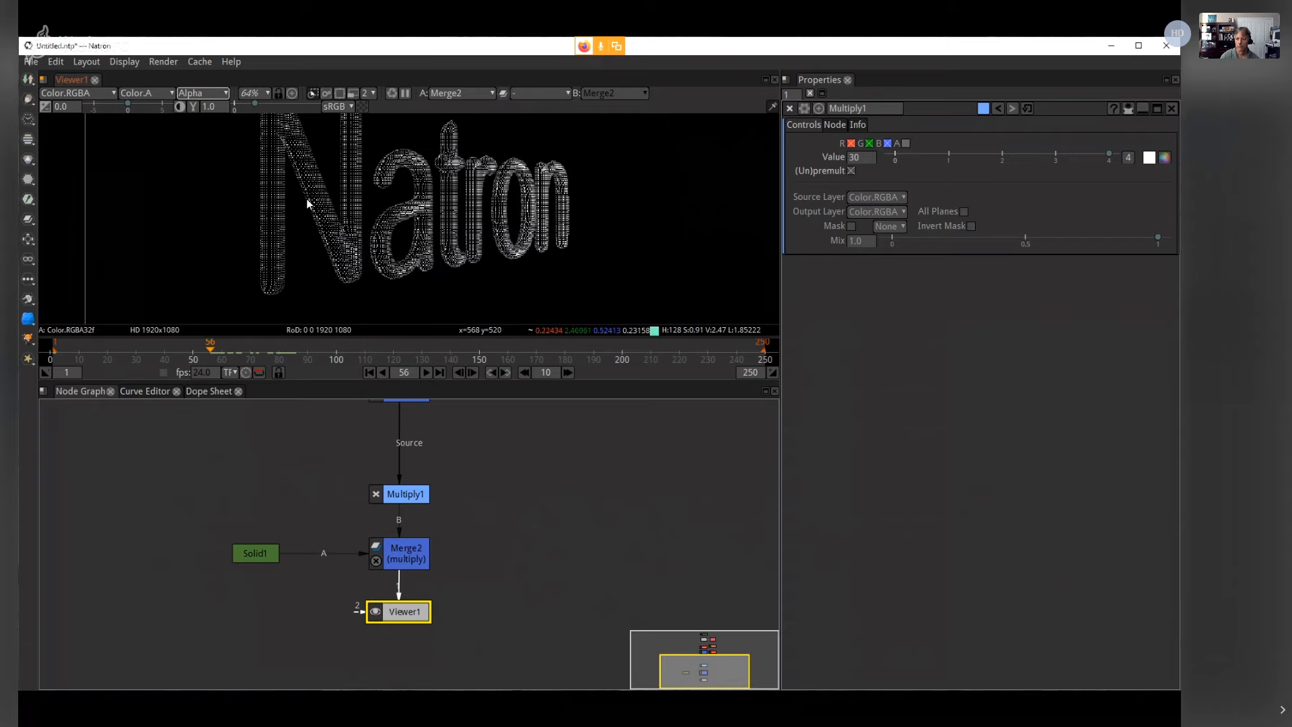
{"action": "scroll", "coordinate": [306, 199], "scroll_direction": "up", "scroll_amount": 5}
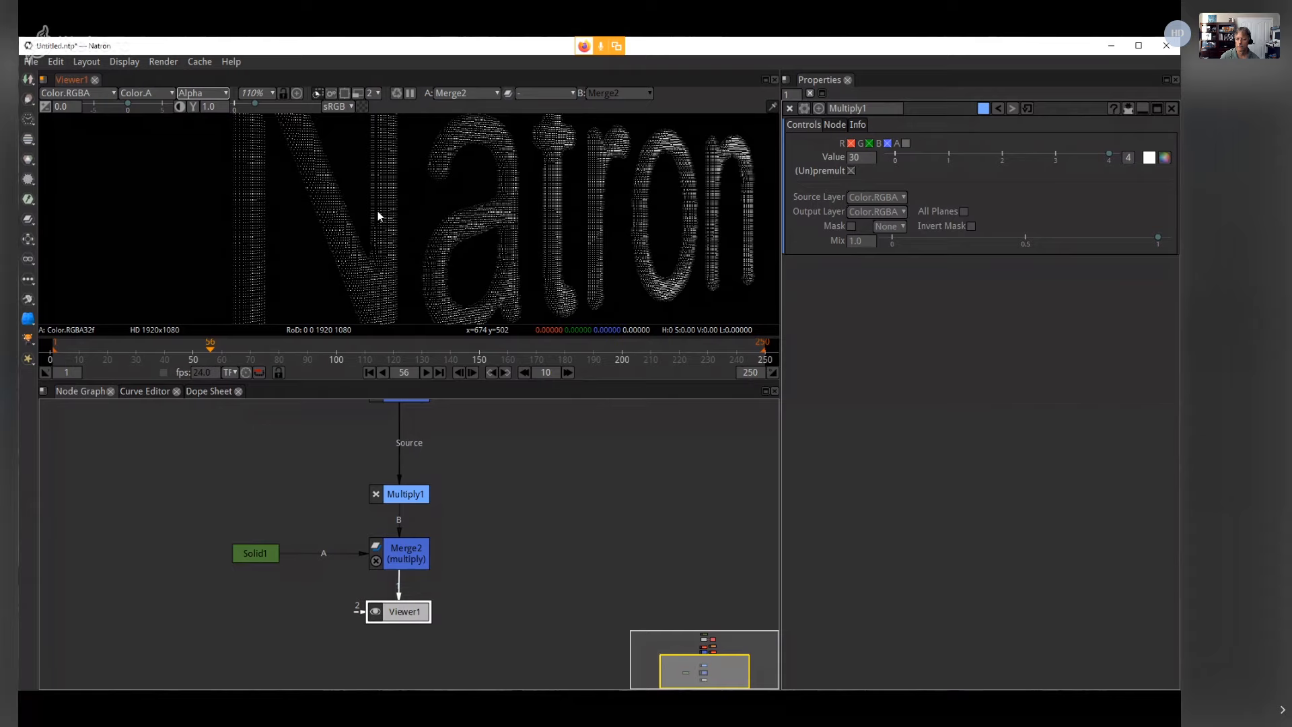
{"action": "scroll", "coordinate": [402, 222], "scroll_direction": "down", "scroll_amount": 5}
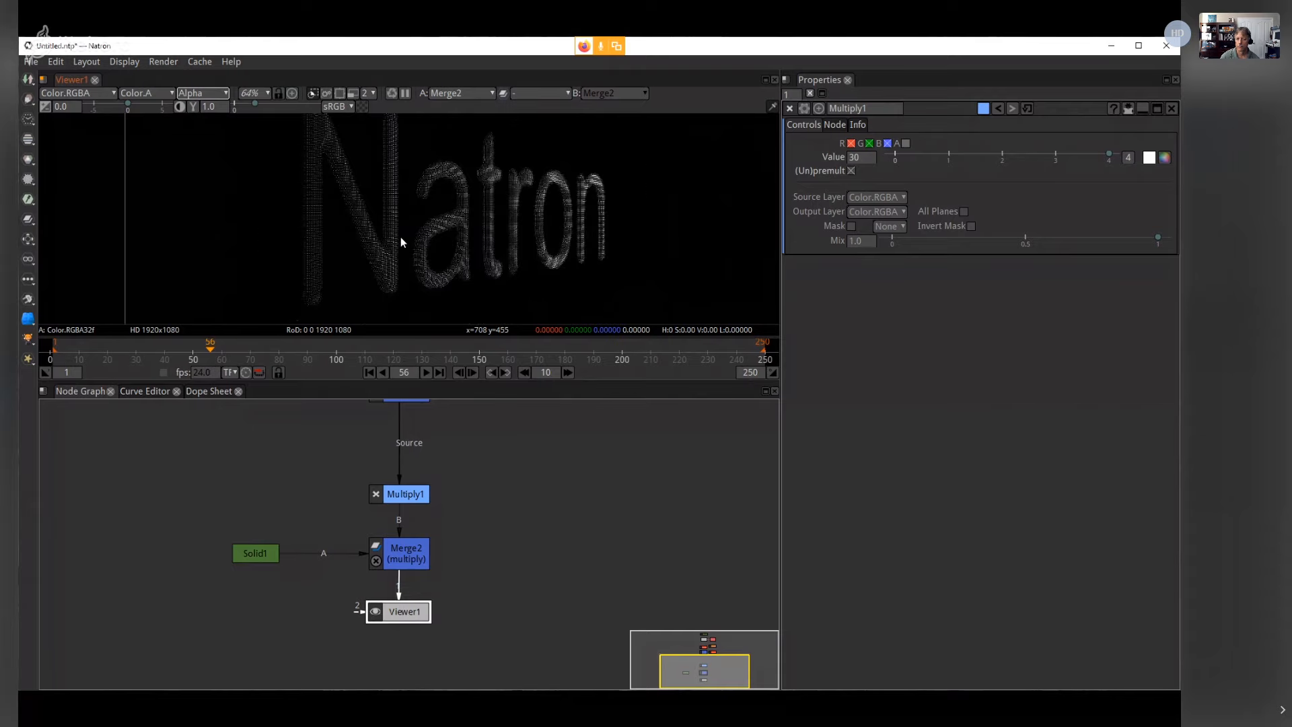
{"action": "left_click", "coordinate": [402, 493]}
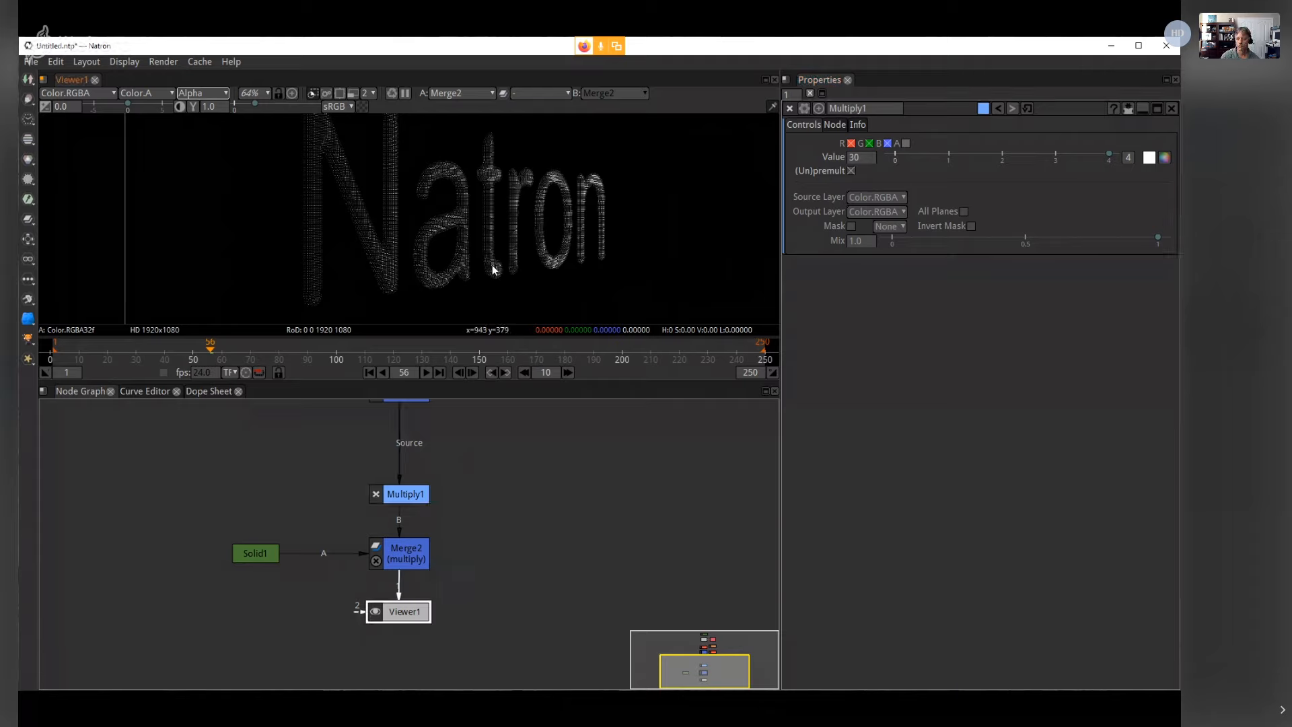
{"action": "key", "text": "a"}
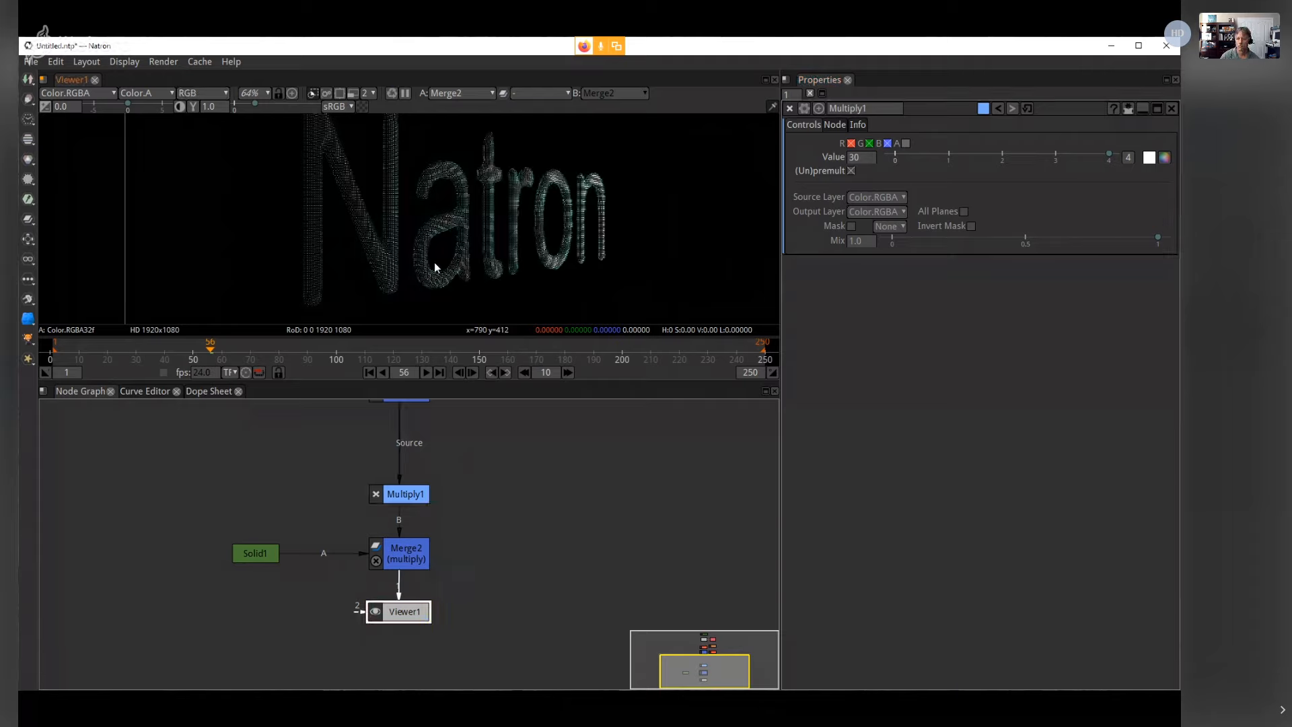
Step: Set the Multiply1 node's value back to 1 and fit the whole image in the viewer
{"action": "double_click", "coordinate": [865, 157]}
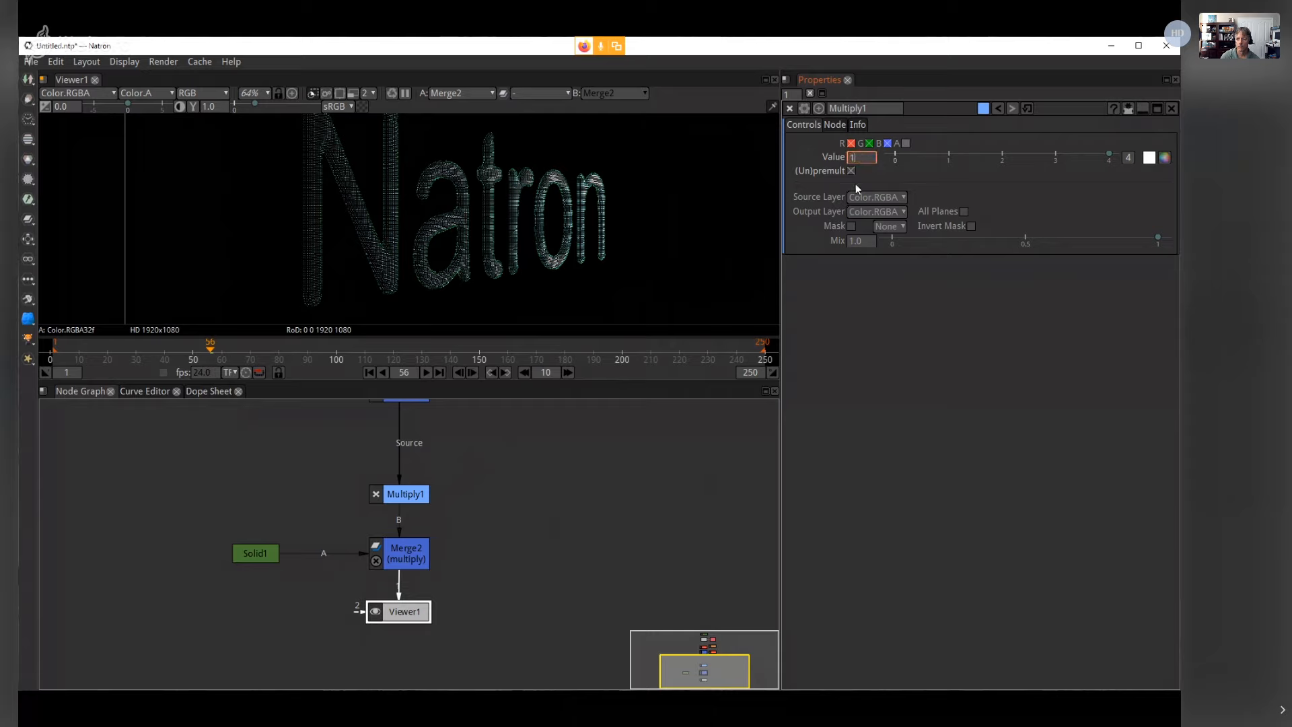
{"action": "key", "text": "Return"}
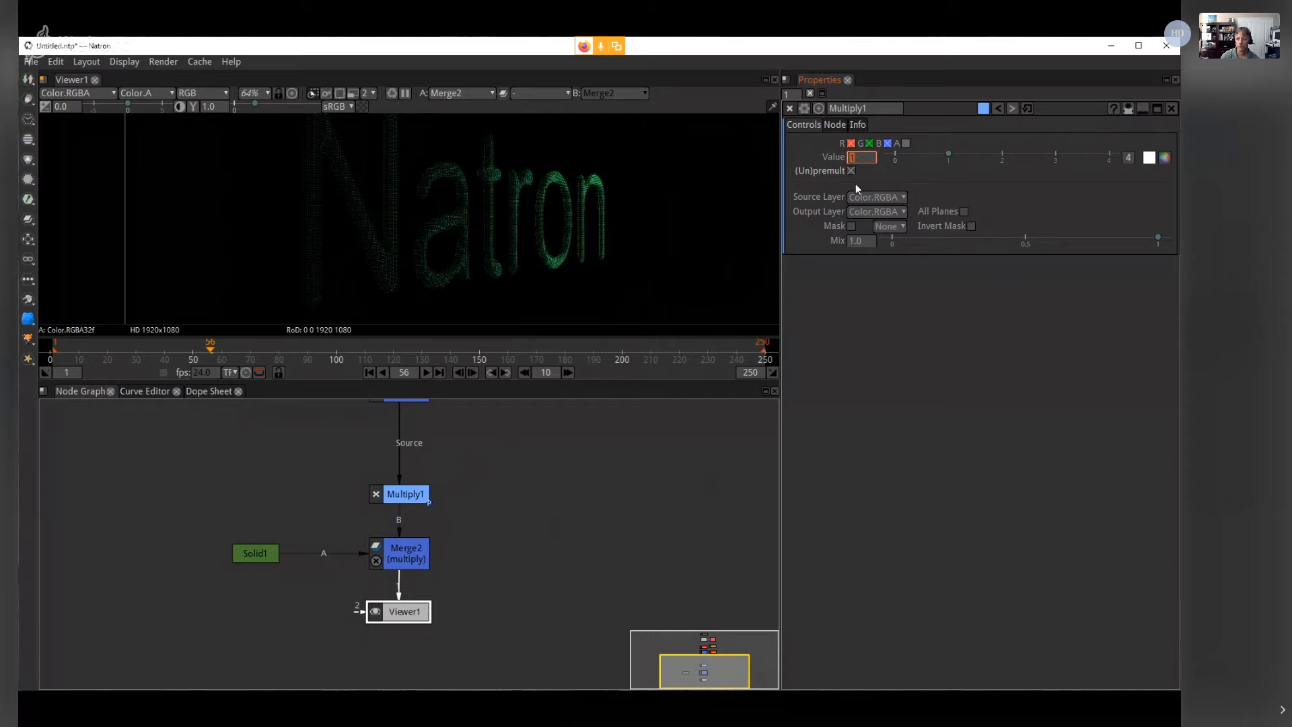
{"action": "left_click", "coordinate": [521, 272]}
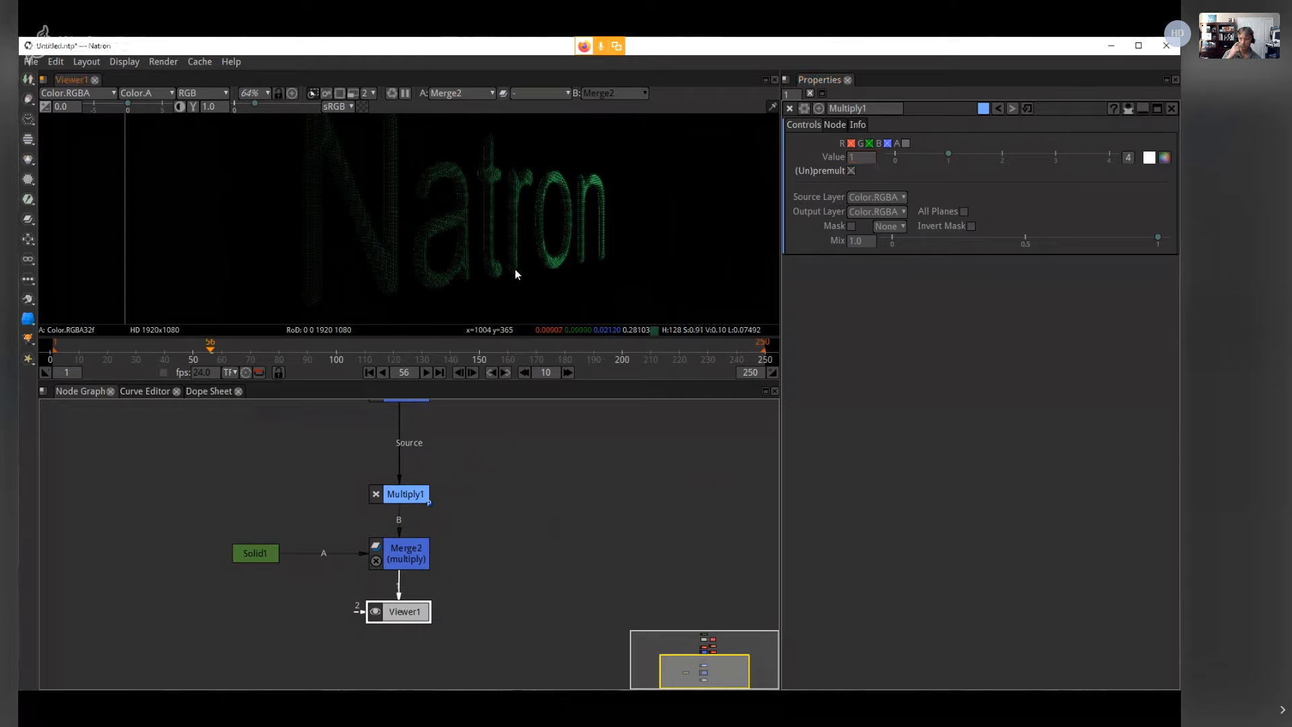
{"action": "key", "text": "f"}
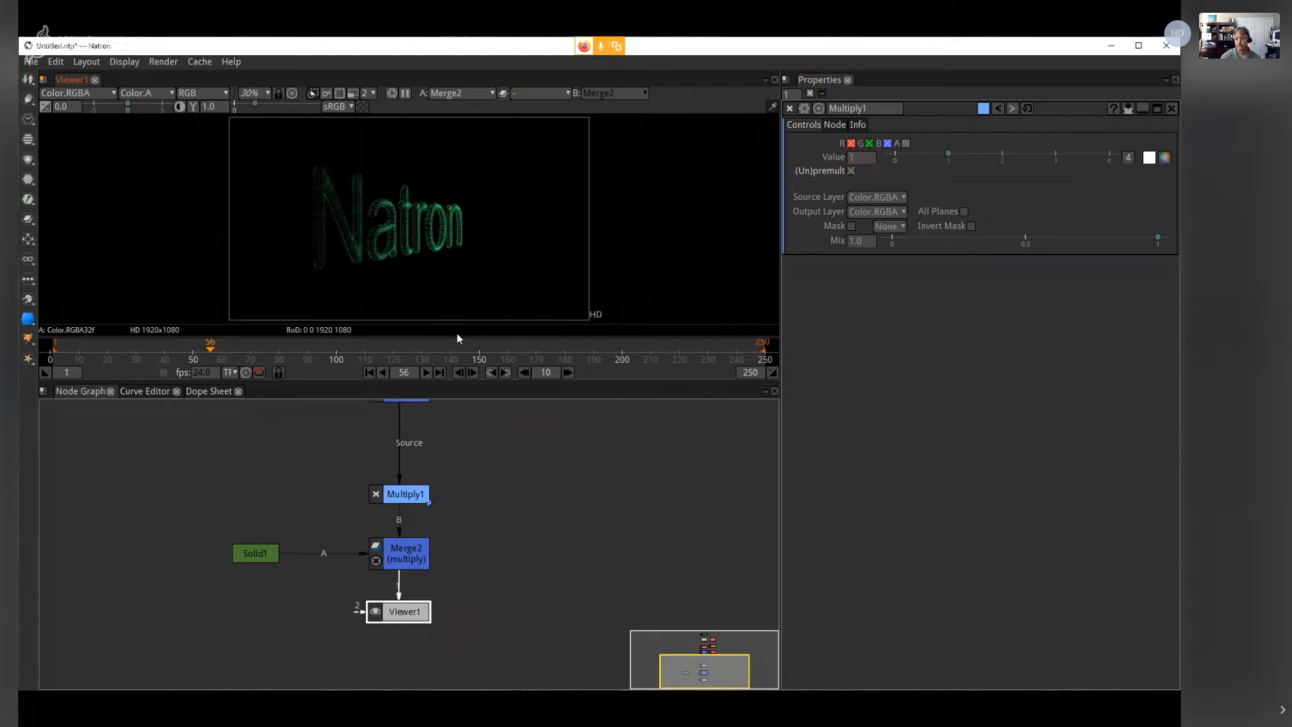
Step: Rearrange the Merge2 and Solid1 nodes closer to Multiply1 and move Viewer1 down to make room below Merge2
{"action": "left_click_drag", "start_coordinate": [400, 545], "coordinate": [400, 533]}
{"action": "left_click_drag", "start_coordinate": [270, 556], "coordinate": [295, 544]}
{"action": "left_click_drag", "start_coordinate": [413, 604], "coordinate": [414, 645]}
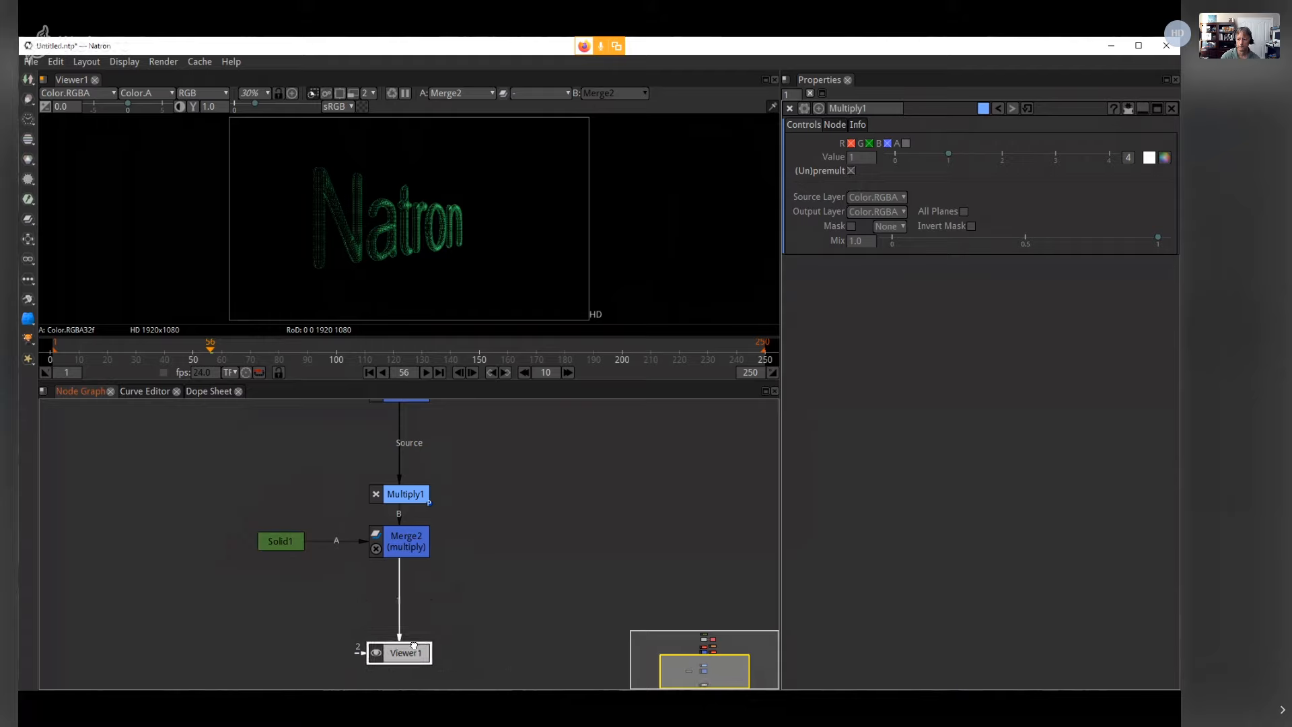
{"action": "left_click_drag", "start_coordinate": [621, 539], "coordinate": [614, 452]}
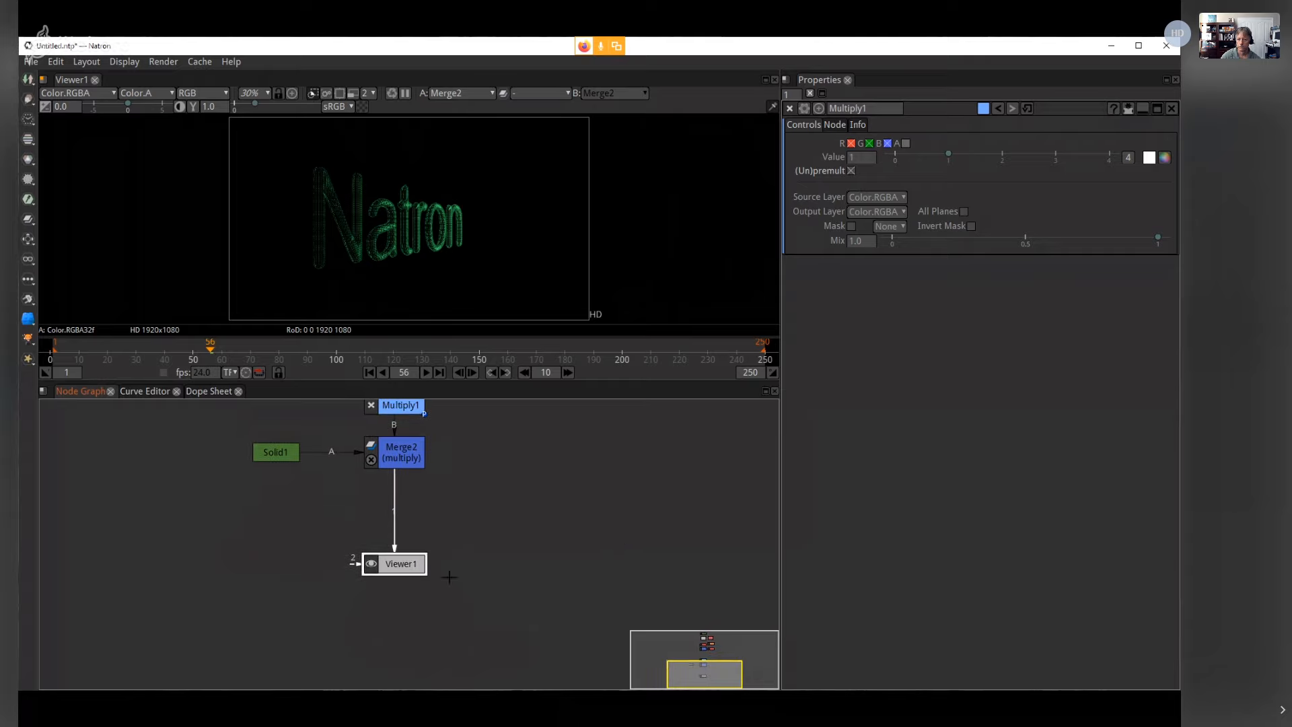
{"action": "left_click_drag", "start_coordinate": [403, 564], "coordinate": [404, 610]}
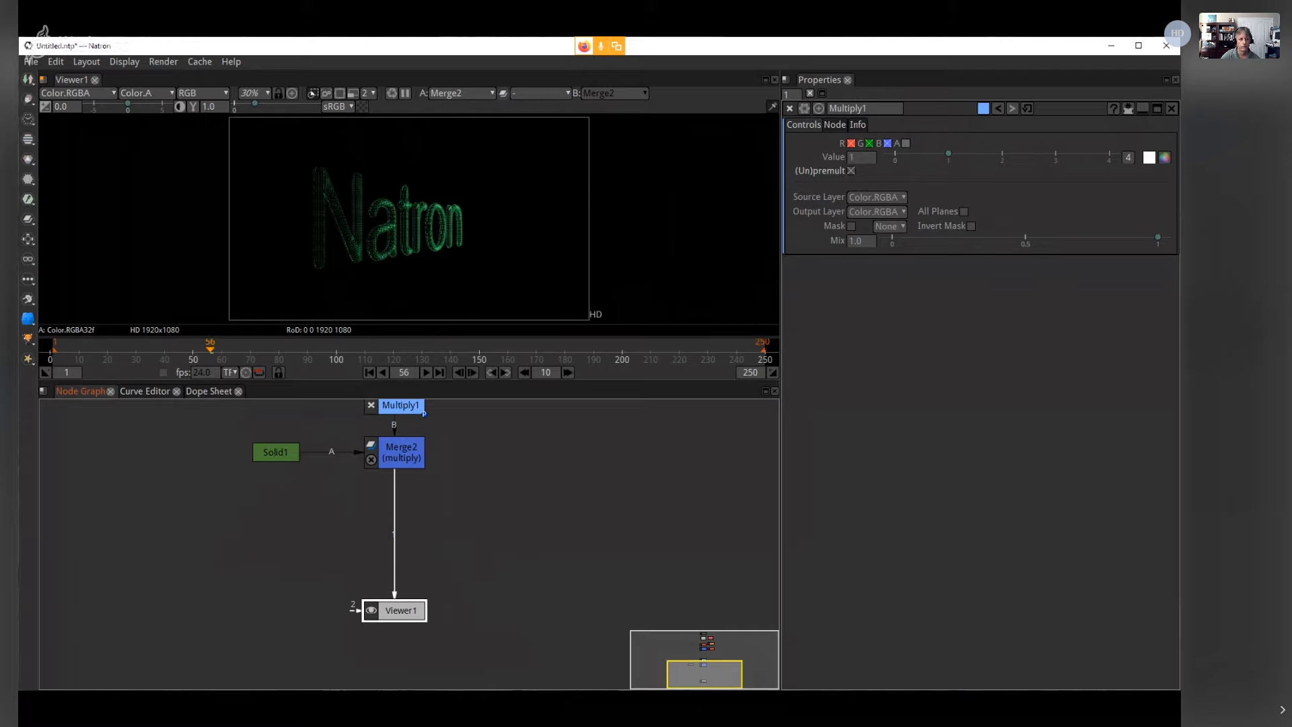
Step: Insert the community GLSL effect EWA_GL between Merge2 and Viewer1
{"action": "left_click", "coordinate": [417, 461]}
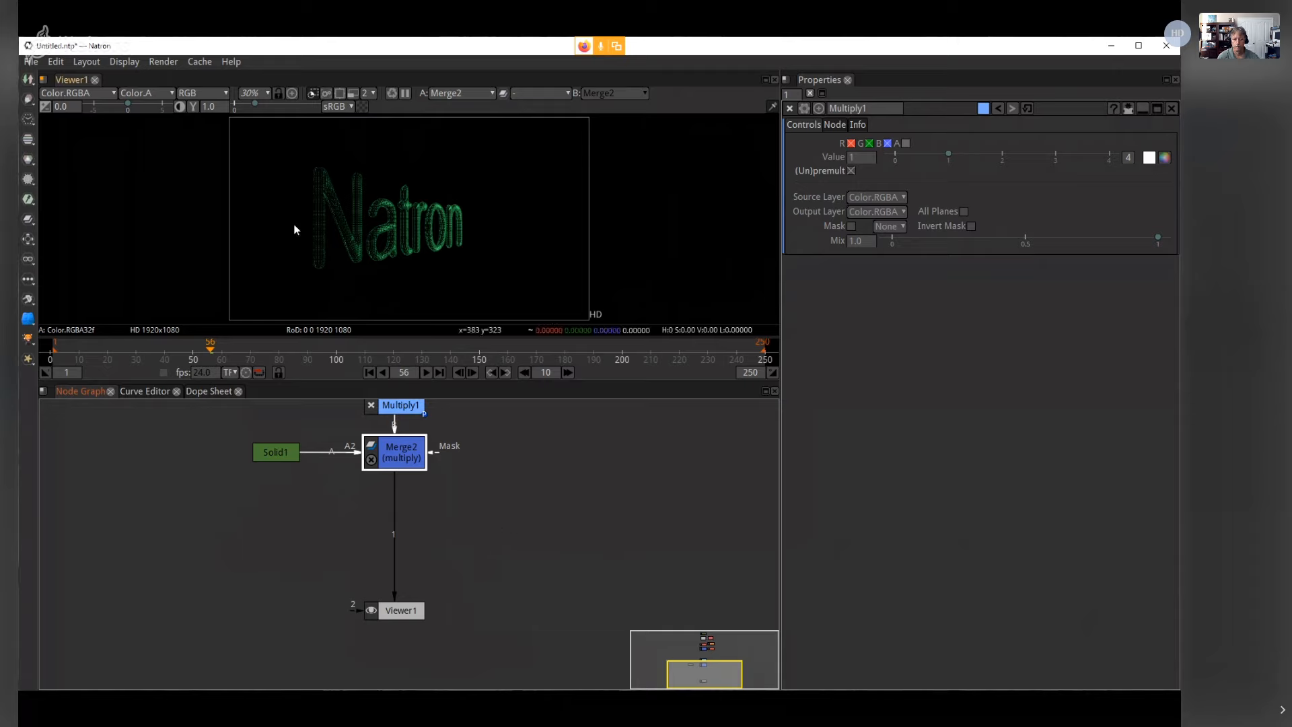
{"action": "scroll", "coordinate": [340, 224], "scroll_direction": "up", "scroll_amount": 5}
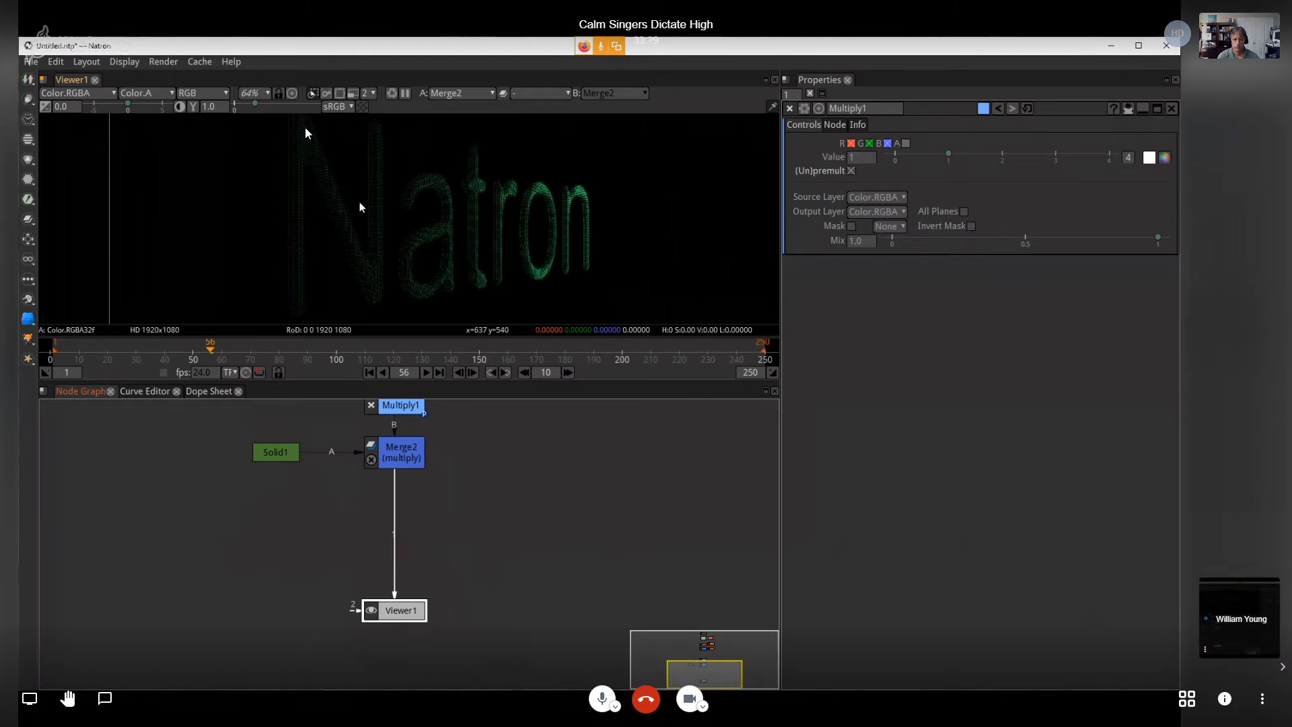
{"action": "scroll", "coordinate": [323, 205], "scroll_direction": "up", "scroll_amount": 10}
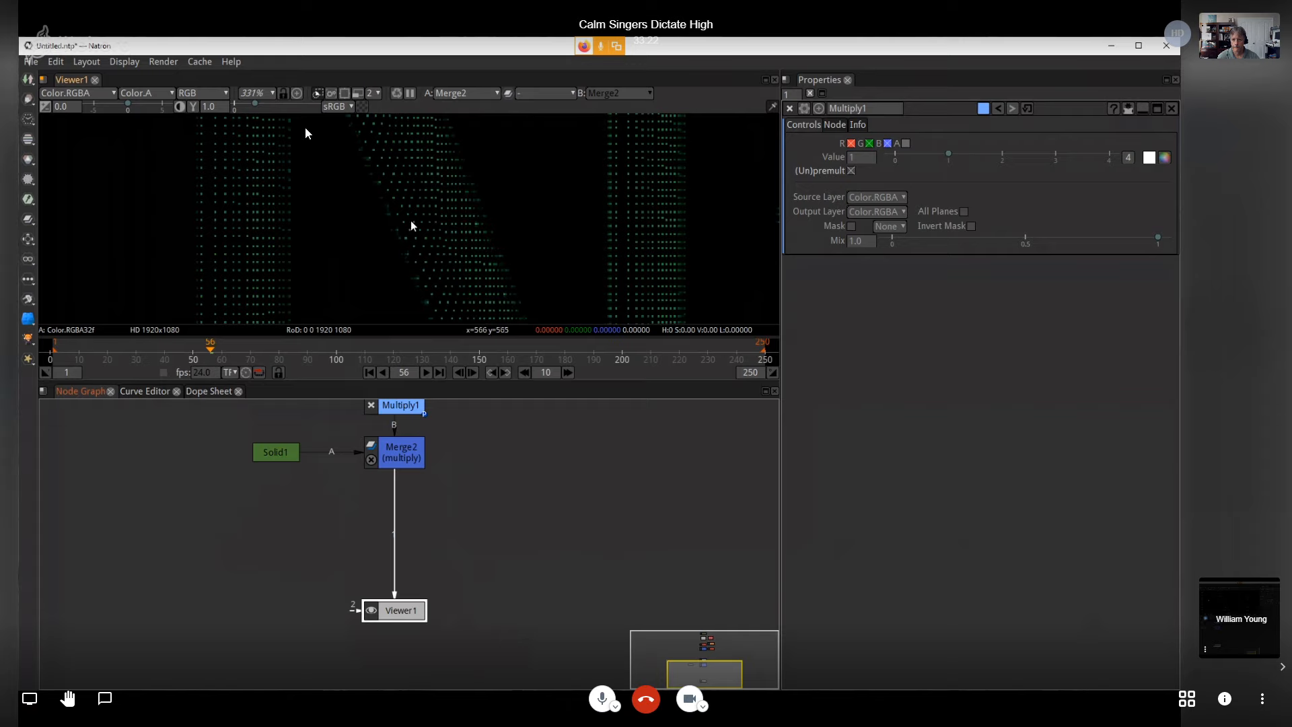
{"action": "scroll", "coordinate": [273, 217], "scroll_direction": "up", "scroll_amount": 4}
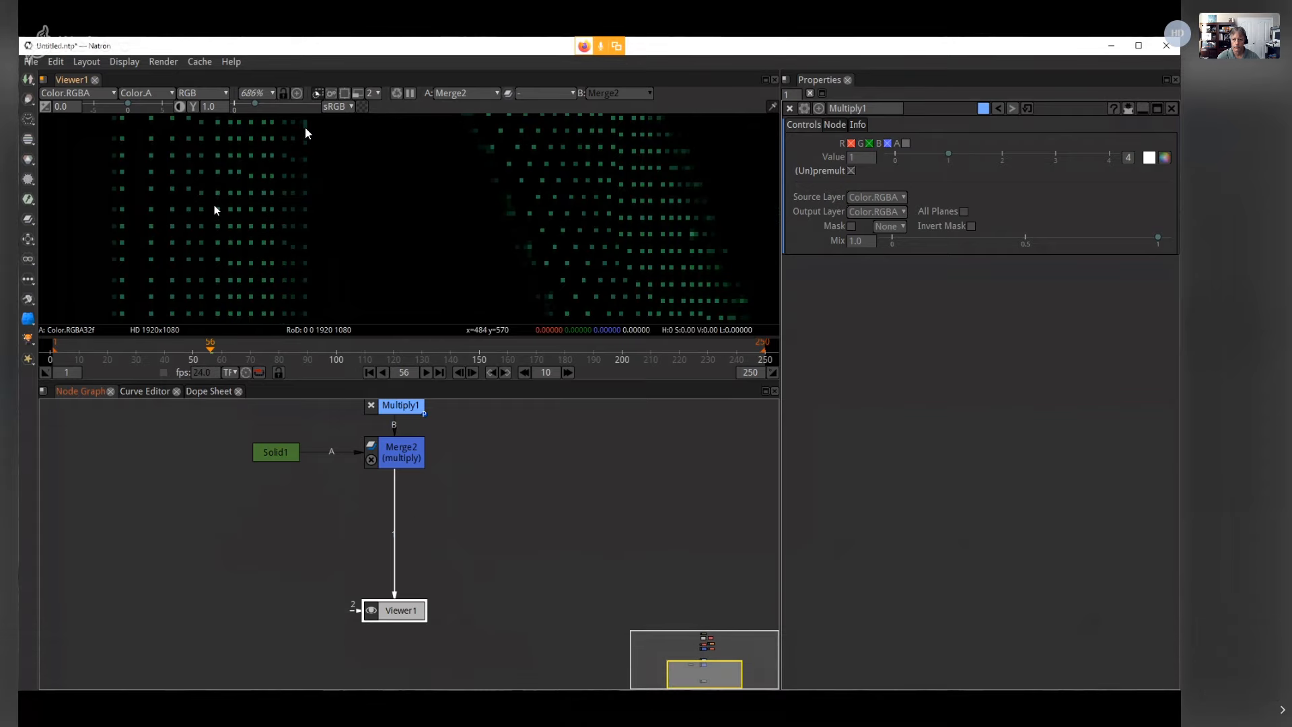
{"action": "left_click", "coordinate": [420, 465]}
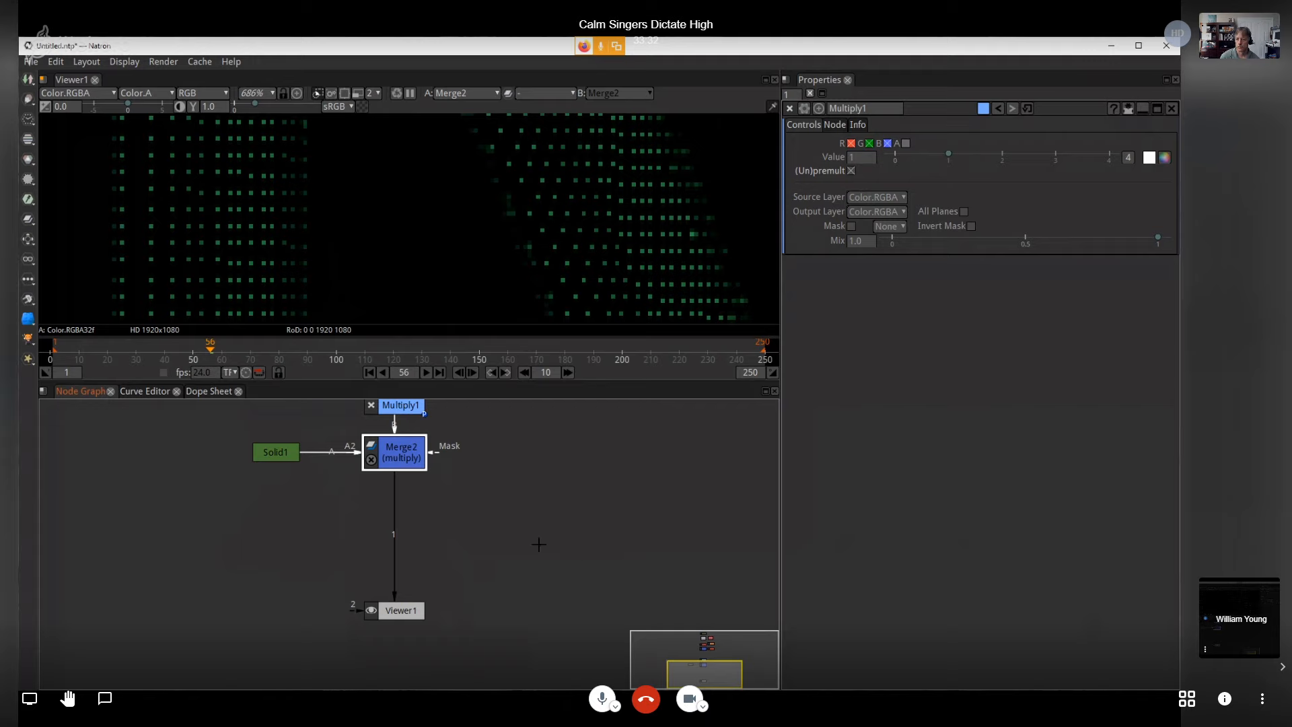
{"action": "right_click", "coordinate": [492, 528]}
{"action": "mouse_move", "coordinate": [583, 479]}
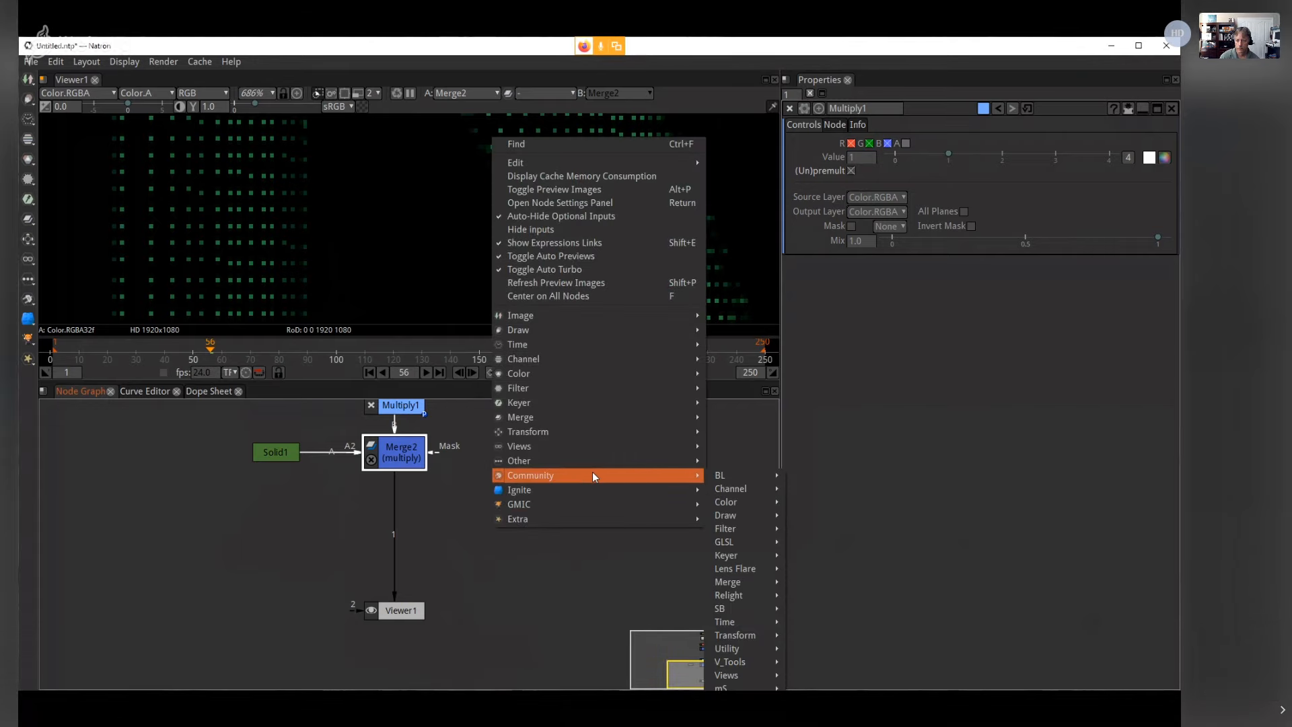
{"action": "mouse_move", "coordinate": [753, 543]}
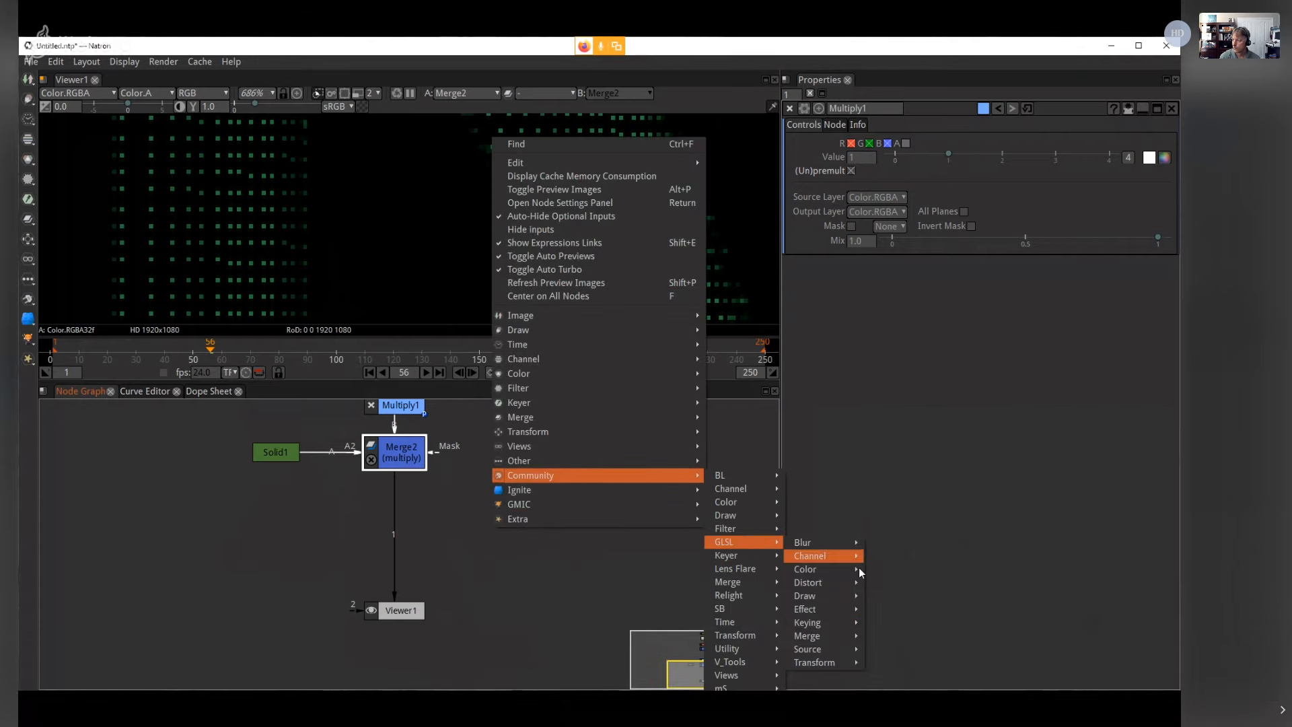
{"action": "mouse_move", "coordinate": [835, 595]}
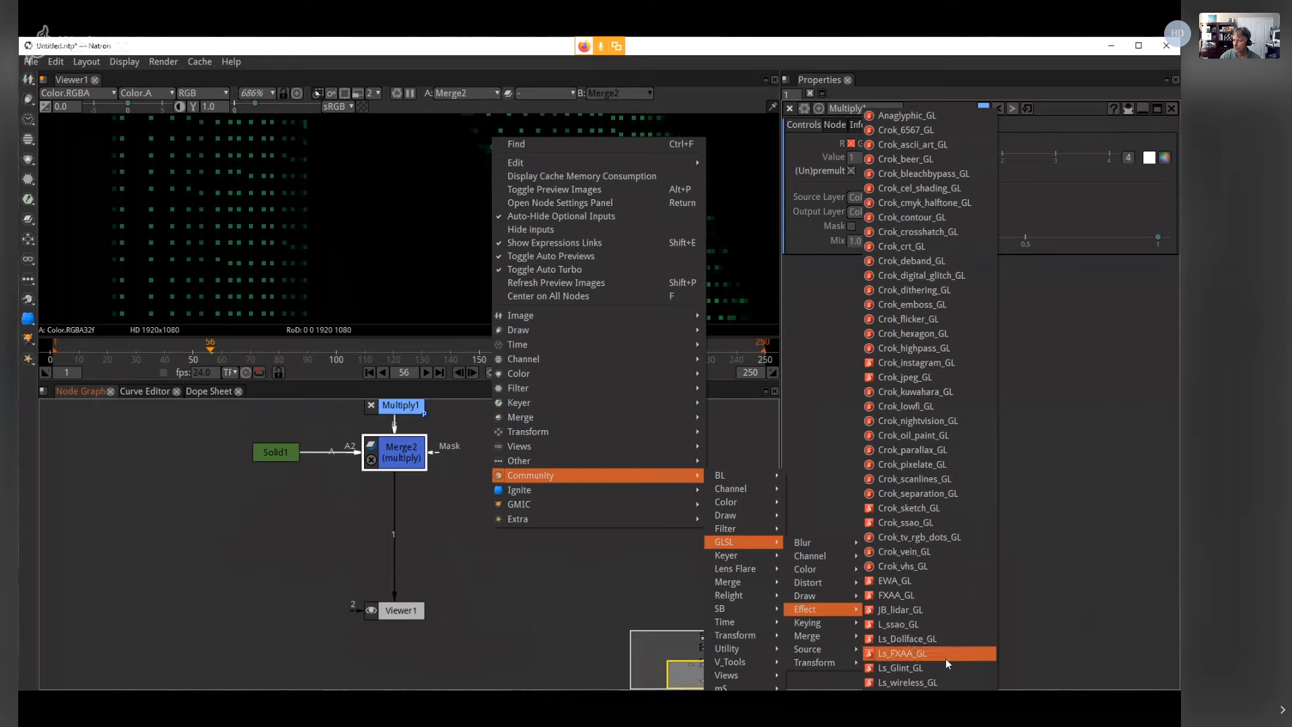
{"action": "left_click", "coordinate": [938, 580]}
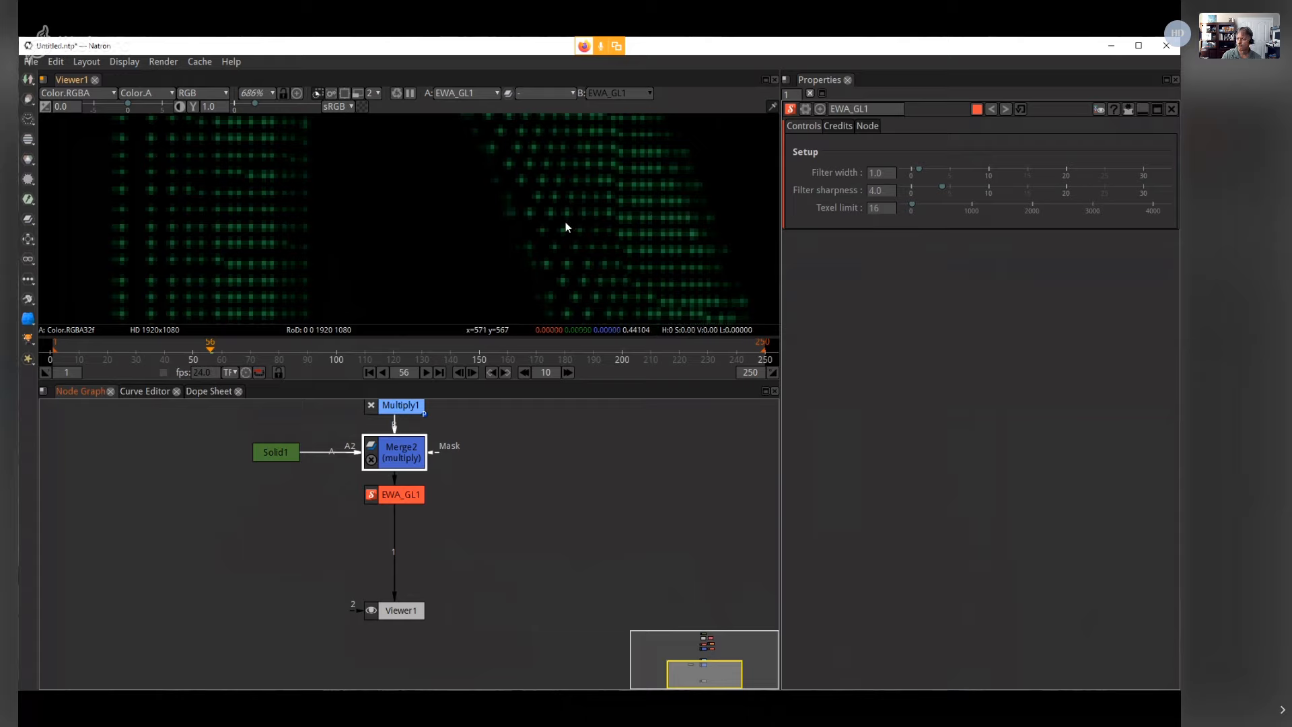
Step: Set the Multiply1 node's value to 10 to brighten the filtered dots
{"action": "left_click_drag", "start_coordinate": [643, 216], "coordinate": [487, 220]}
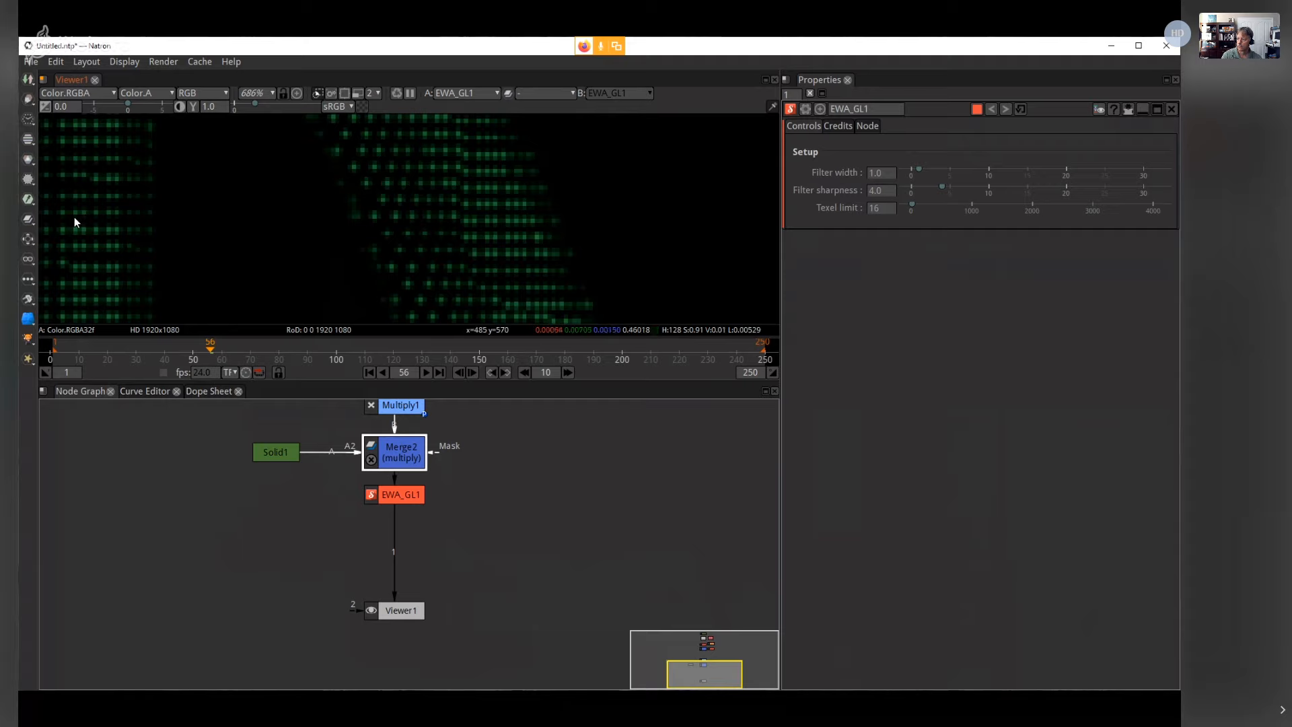
{"action": "left_click_drag", "start_coordinate": [374, 157], "coordinate": [357, 294]}
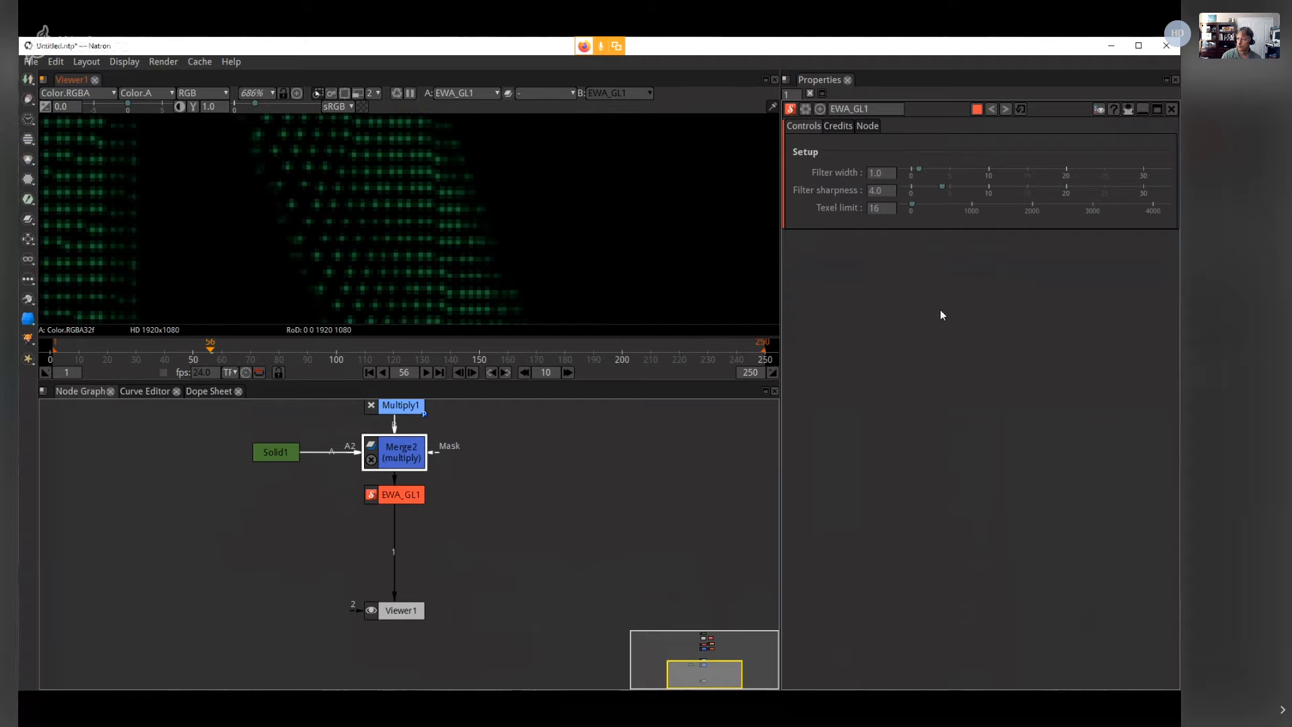
{"action": "double_click", "coordinate": [405, 463]}
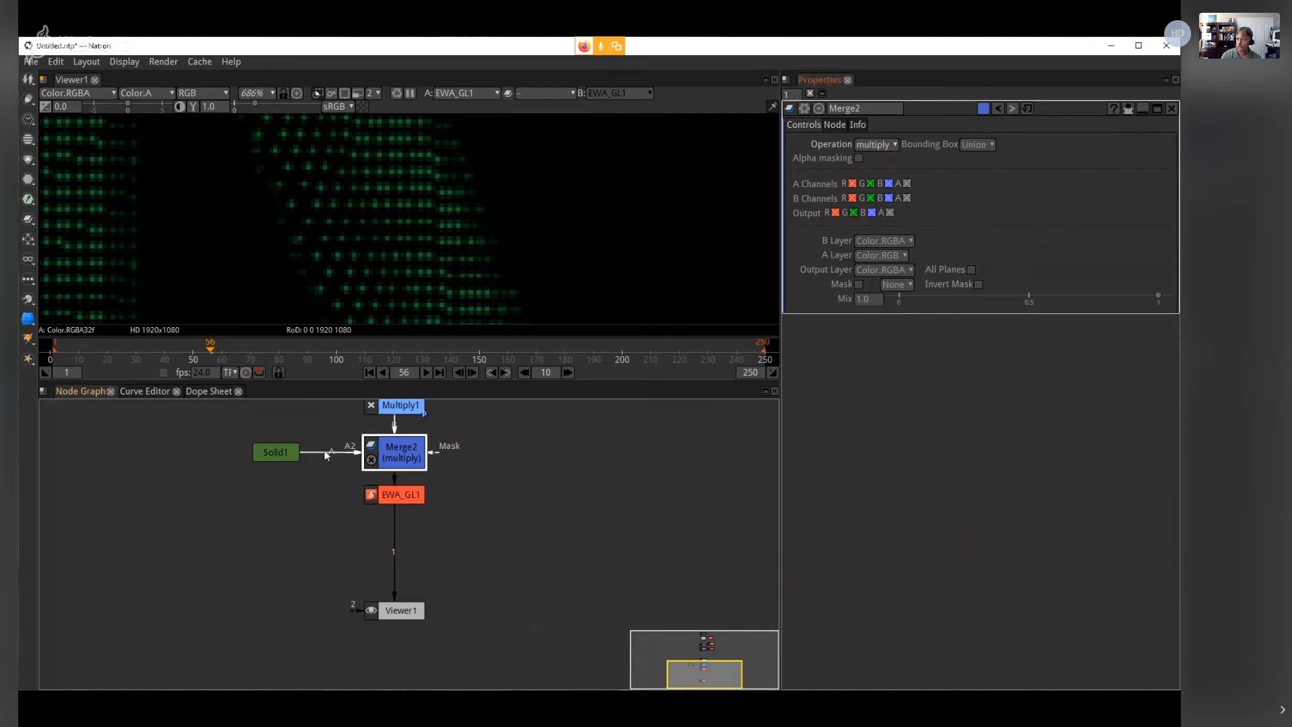
{"action": "double_click", "coordinate": [406, 406]}
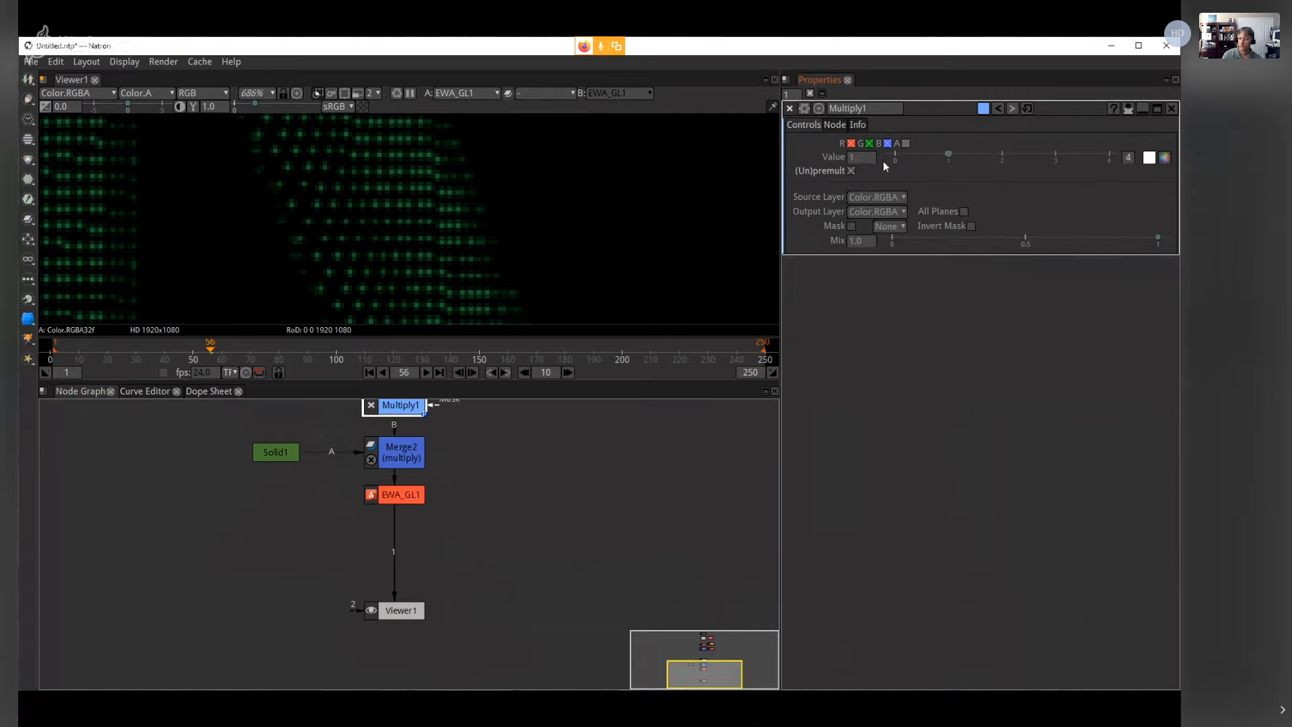
{"action": "type", "text": "7"}
{"action": "key", "text": "Return"}
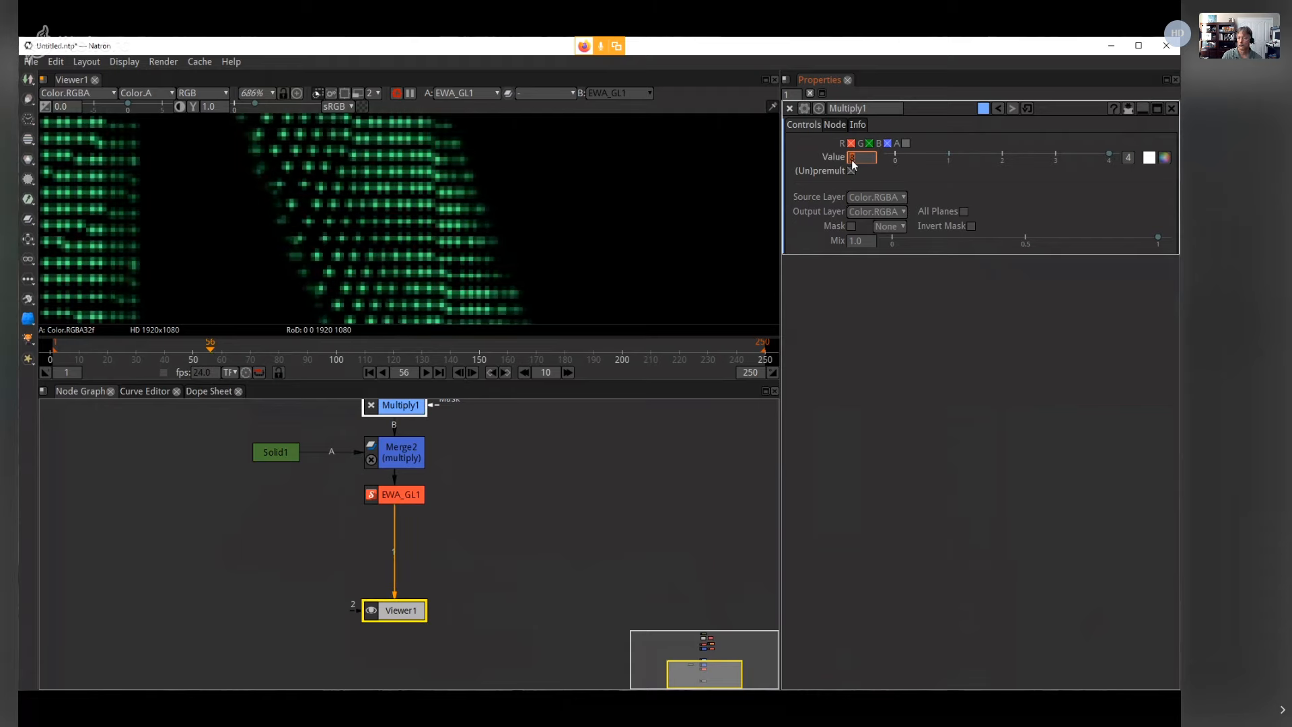
{"action": "type", "text": "10"}
{"action": "key", "text": "Return"}
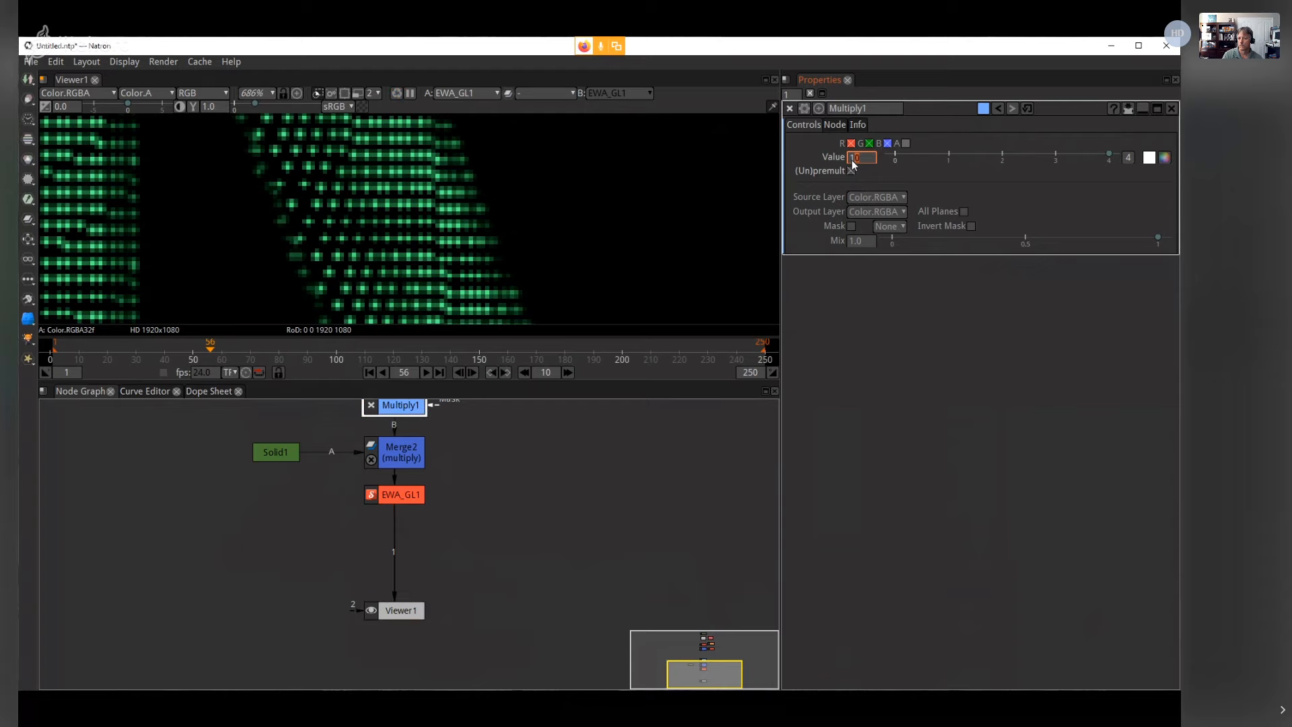
Step: Show Merge2's output in the viewer to compare the dots without the EWA_GL1 filter
{"action": "left_click_drag", "start_coordinate": [193, 136], "coordinate": [397, 163]}
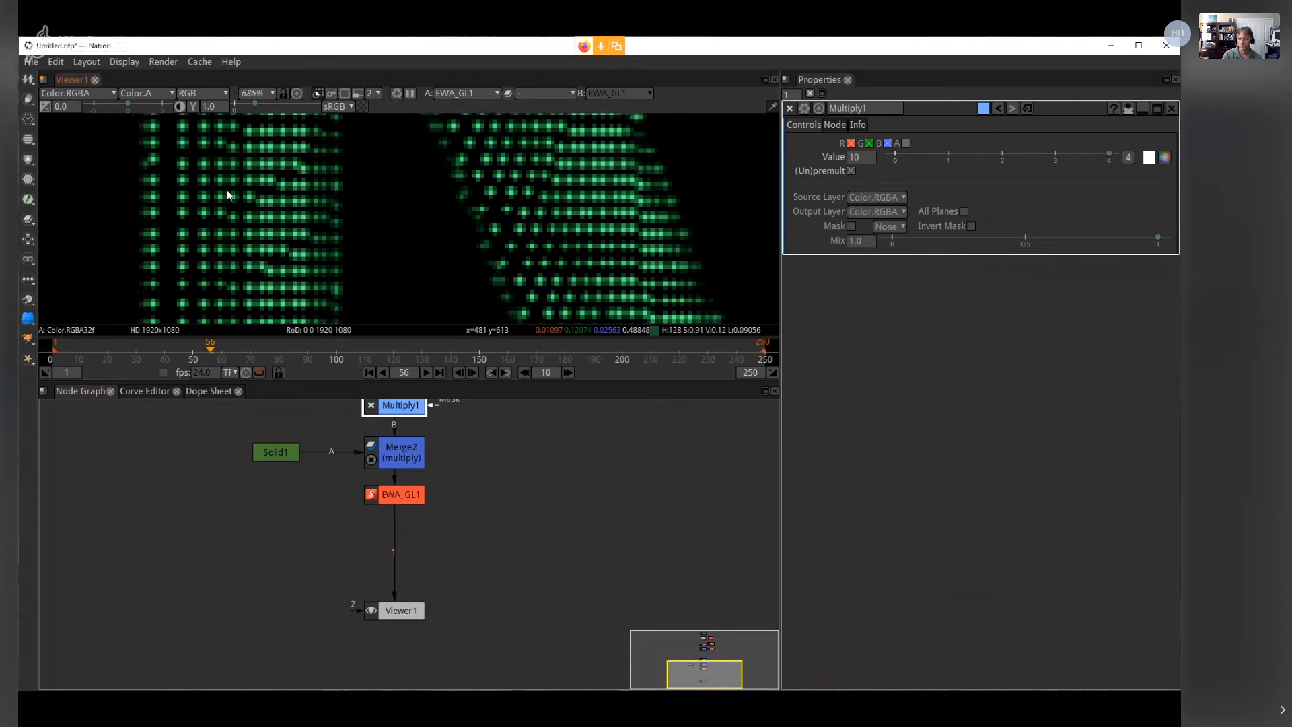
{"action": "left_click", "coordinate": [398, 455]}
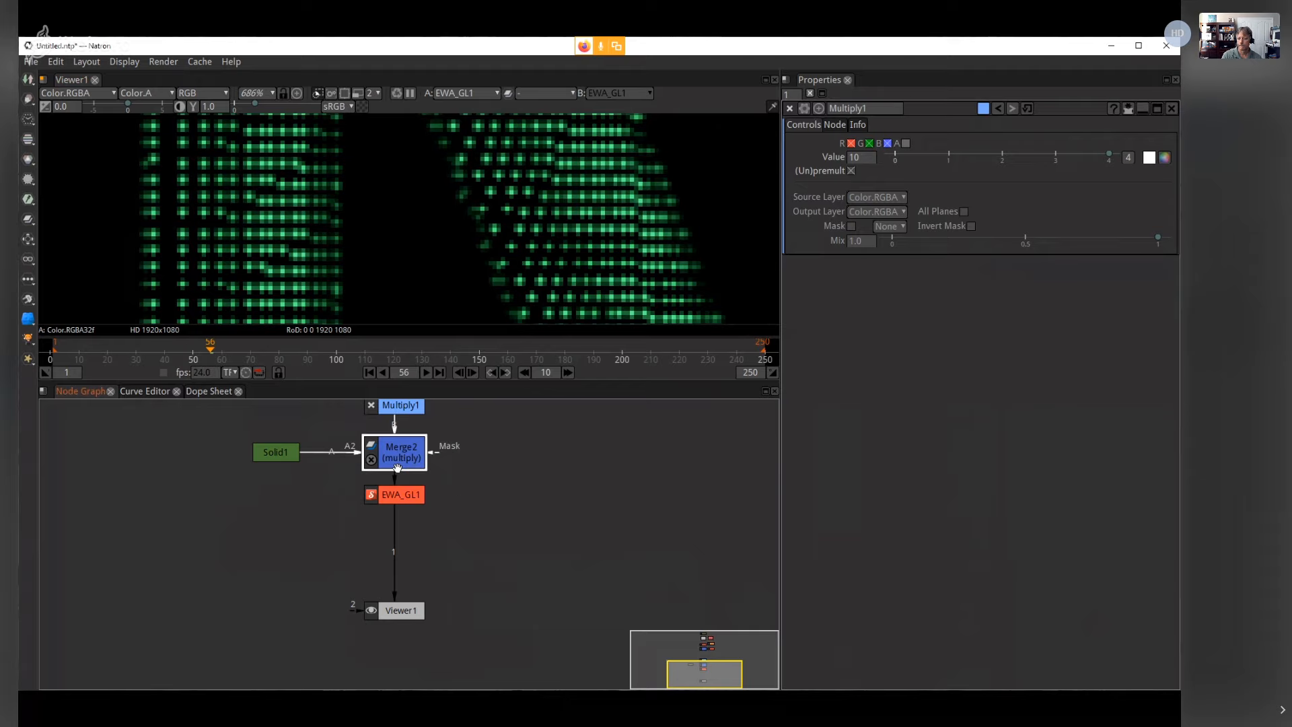
{"action": "key", "text": "1"}
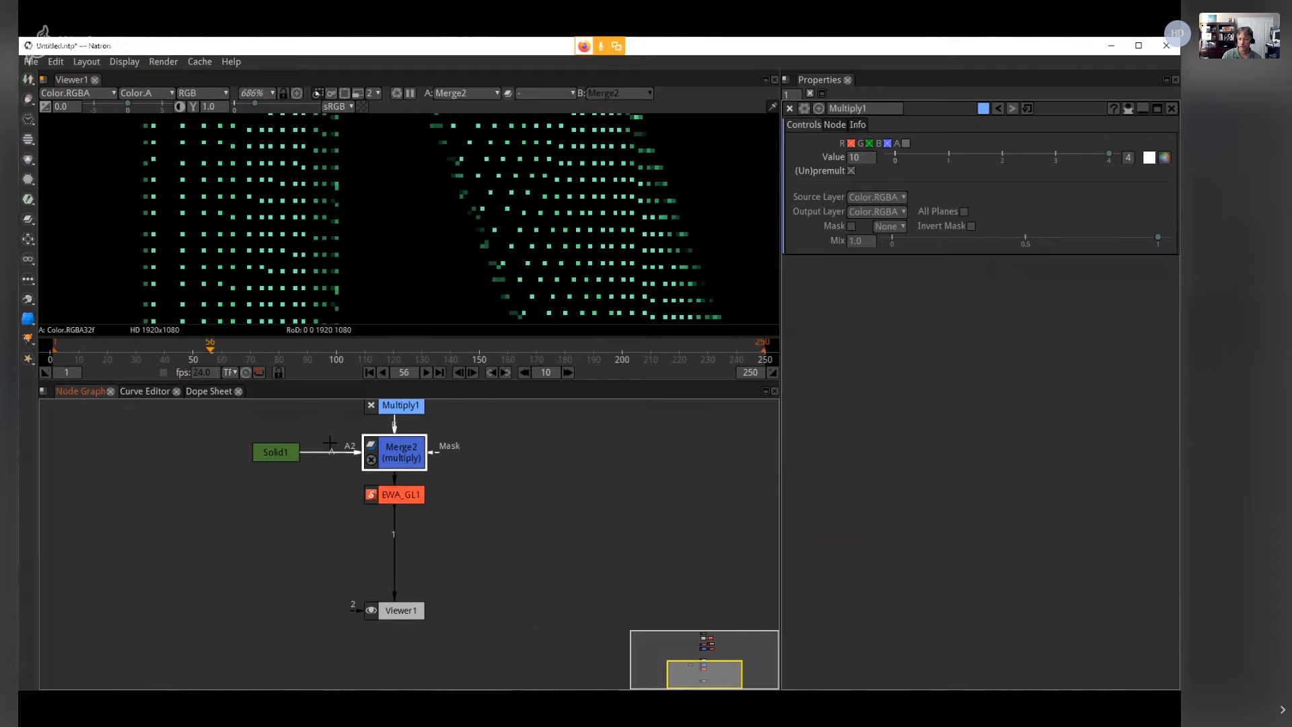
Step: Switch the viewer between the EWA_GL1 and Merge2 outputs to compare the softened and unfiltered dots
{"action": "left_click", "coordinate": [406, 498]}
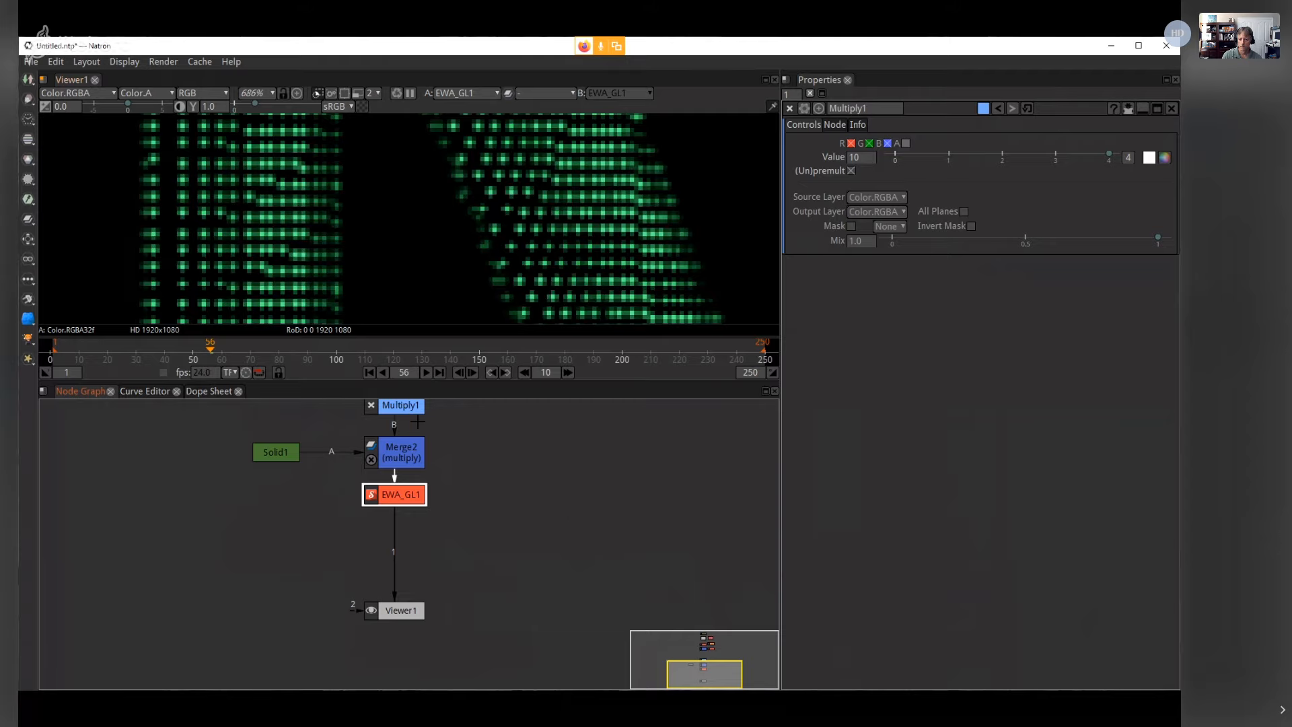
{"action": "left_click", "coordinate": [401, 452]}
{"action": "key", "text": "1"}
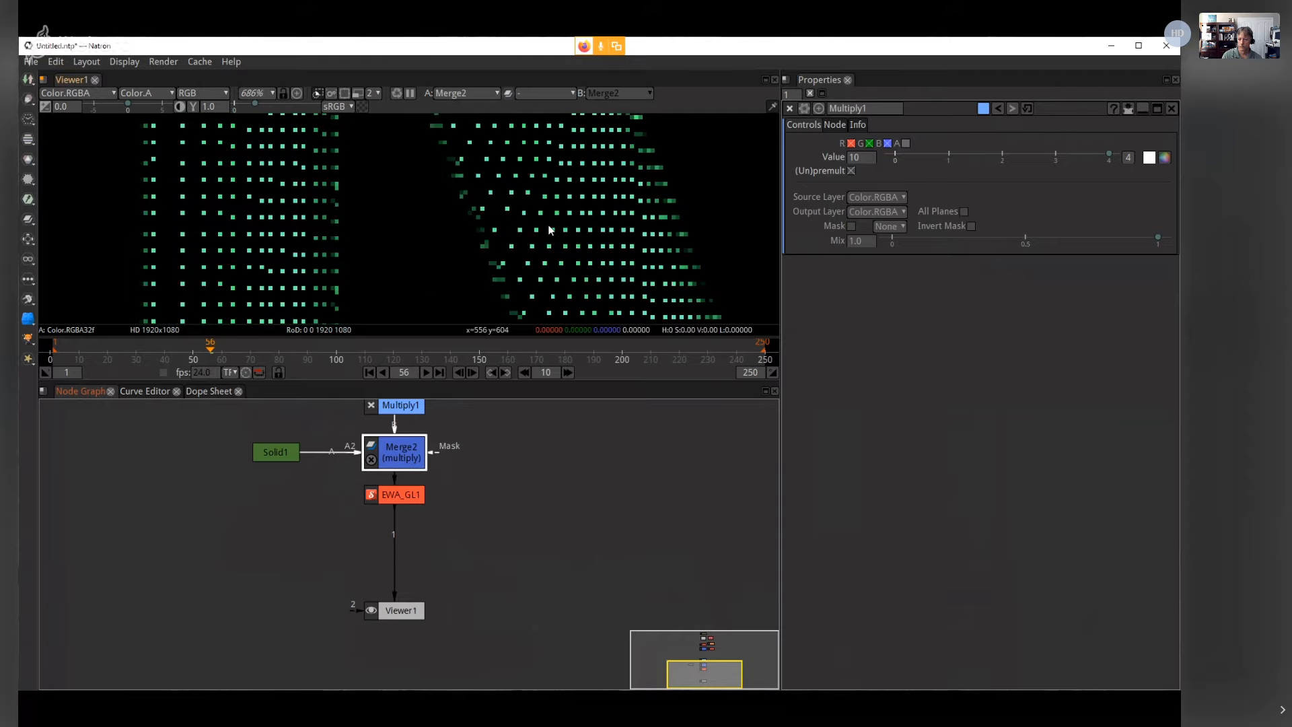
Step: Set the Multiply1 node's value to 30 to brighten the dots further
{"action": "scroll", "coordinate": [520, 210], "scroll_direction": "up", "scroll_amount": 10}
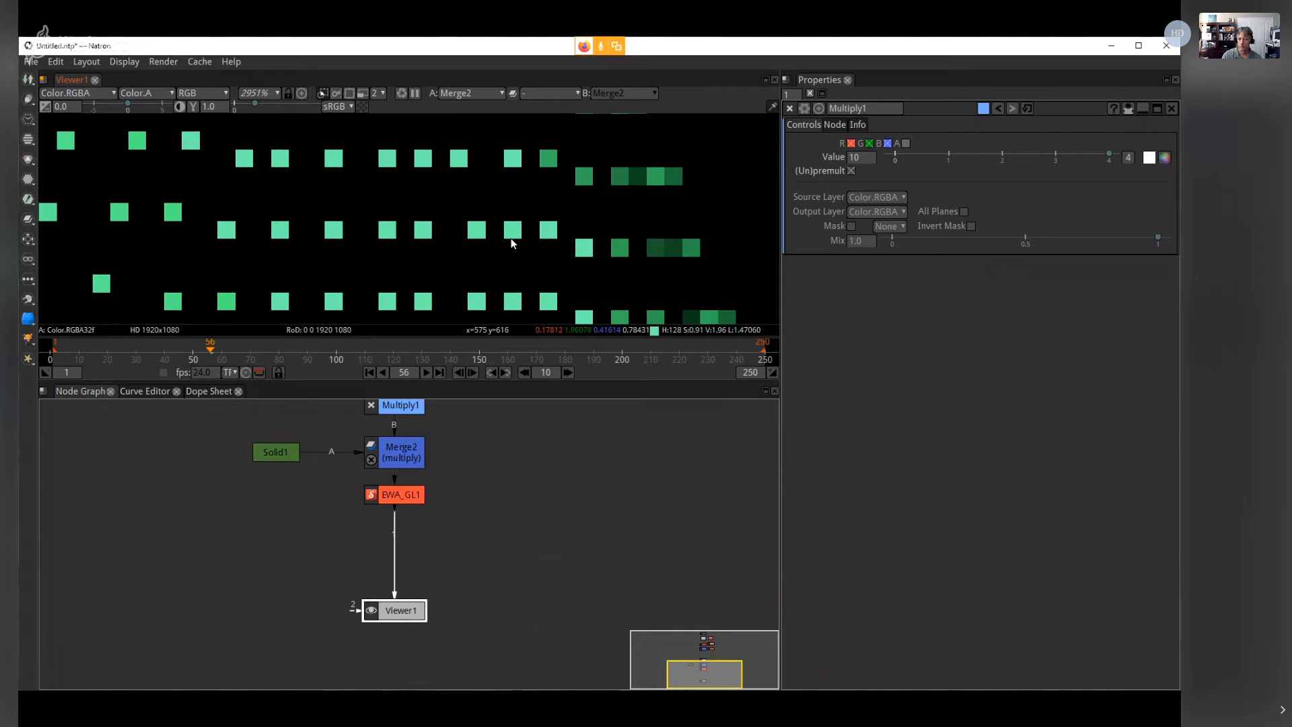
{"action": "left_click_drag", "start_coordinate": [869, 159], "coordinate": [824, 157]}
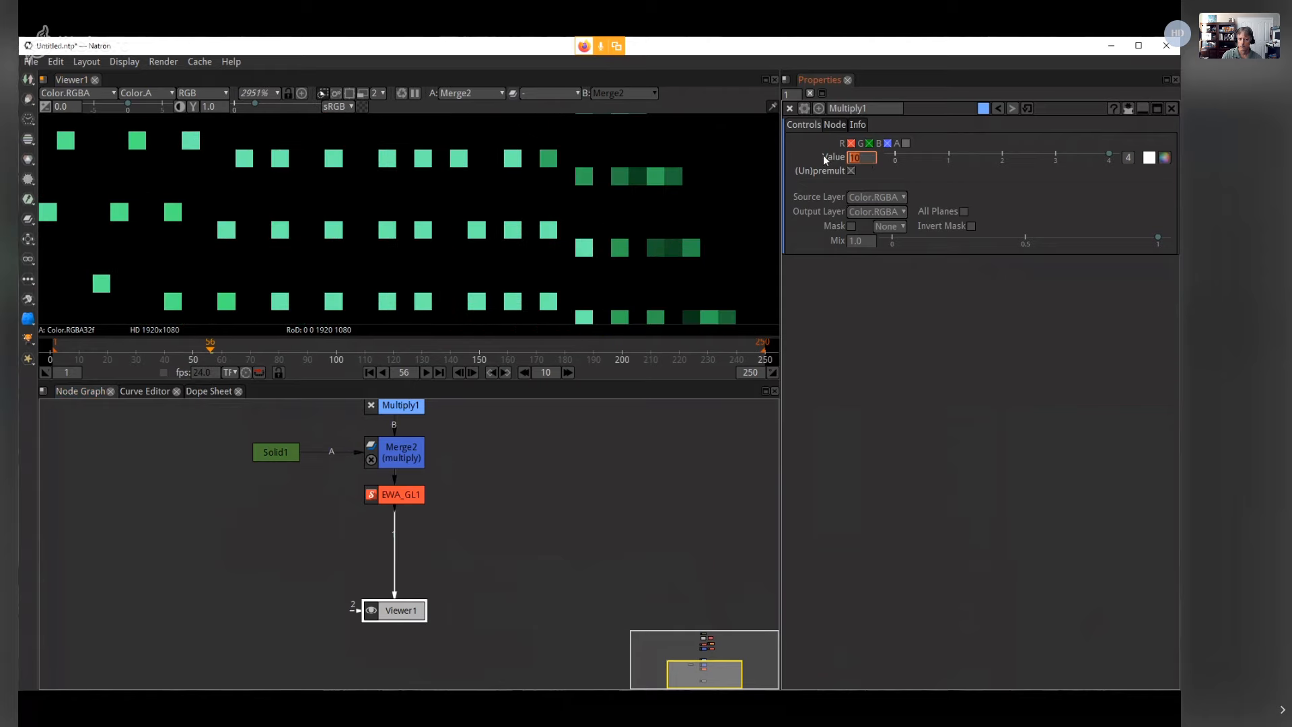
{"action": "type", "text": "30"}
{"action": "key", "text": "Return"}
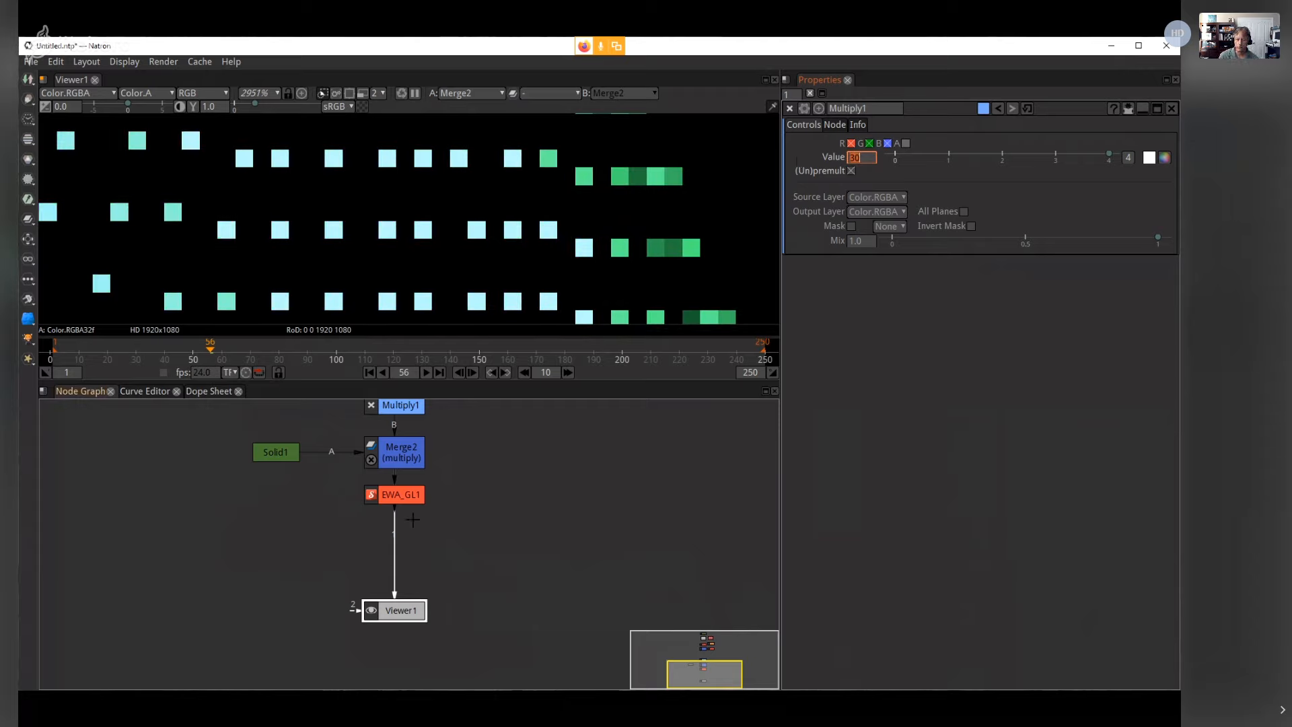
Step: Move Viewer1 aside in the node graph and show EWA_GL1's output to examine the brightened dots from close-up to full frame
{"action": "left_click_drag", "start_coordinate": [392, 610], "coordinate": [554, 568]}
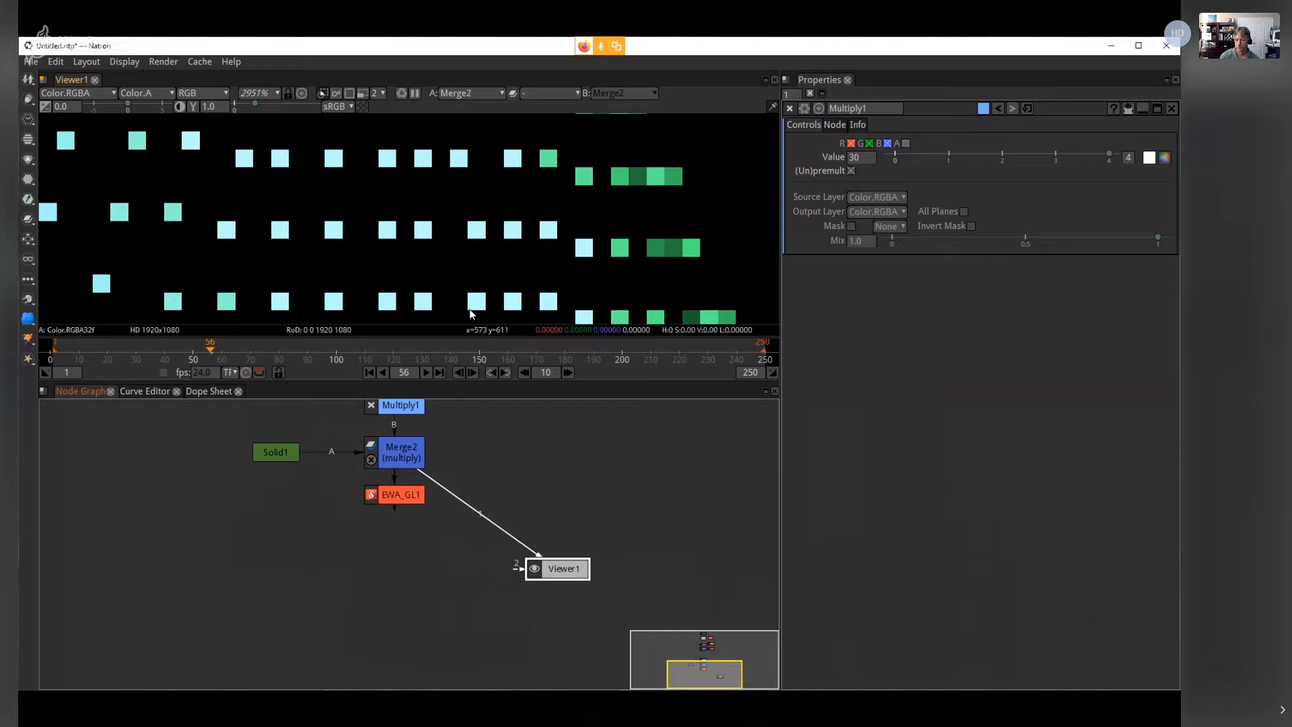
{"action": "left_click", "coordinate": [406, 498]}
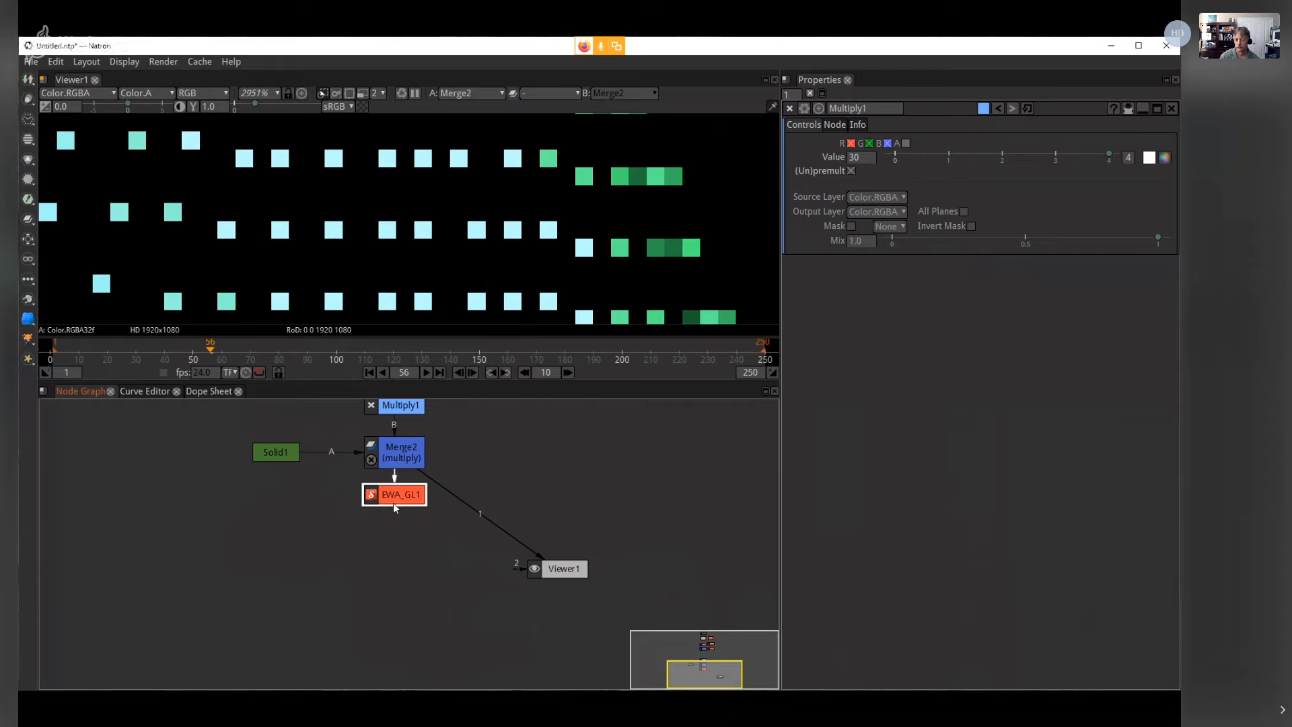
{"action": "key", "text": "1"}
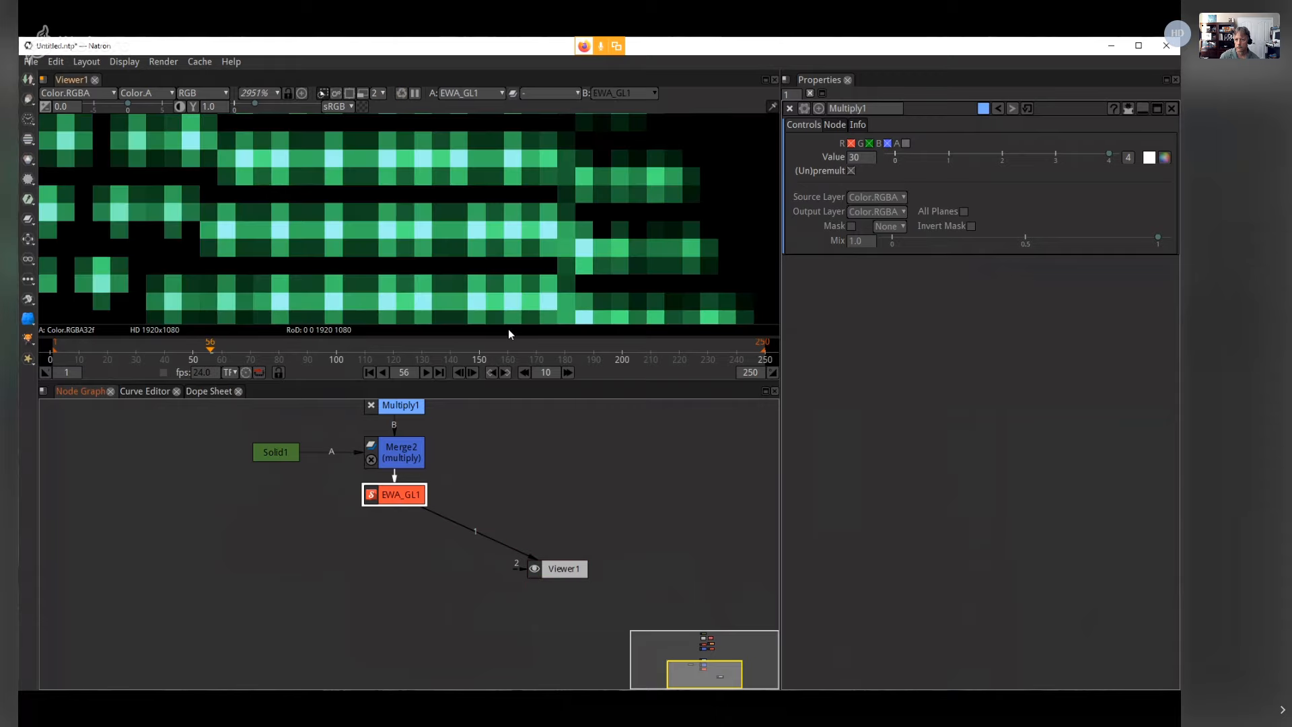
{"action": "scroll", "coordinate": [524, 262], "scroll_direction": "down", "scroll_amount": 10}
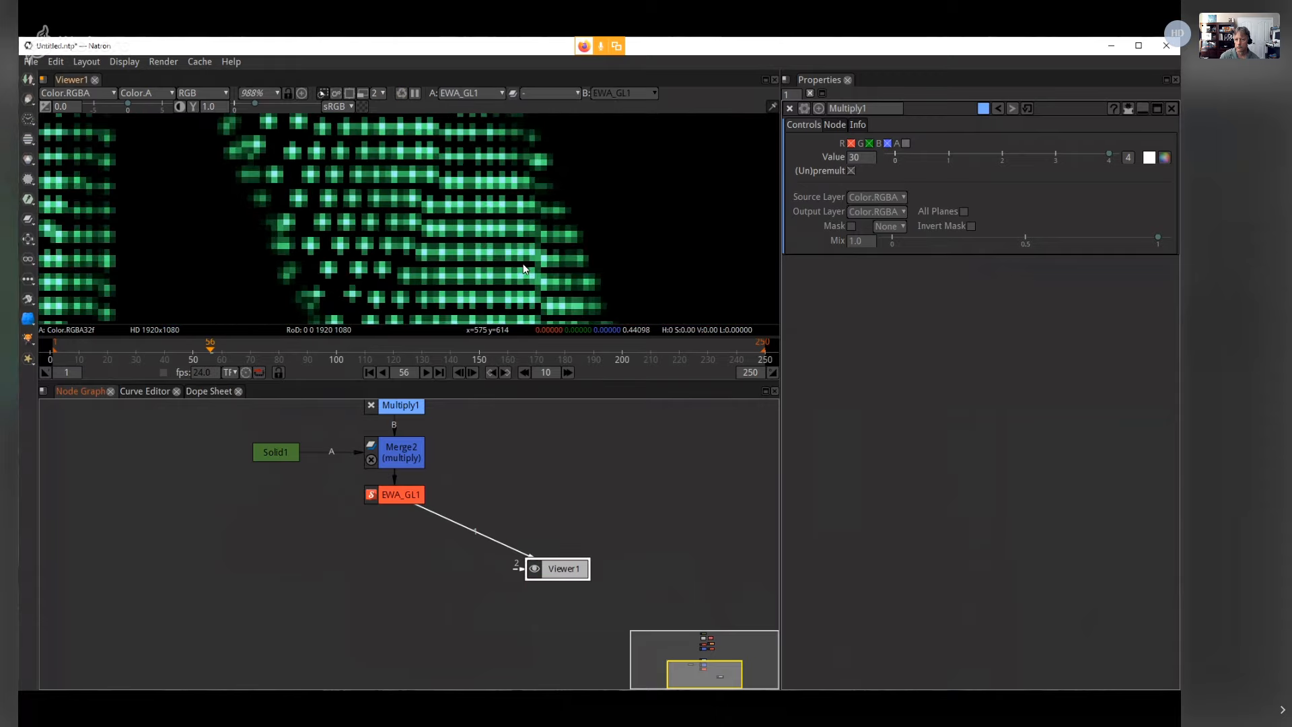
{"action": "scroll", "coordinate": [524, 269], "scroll_direction": "down", "scroll_amount": 1}
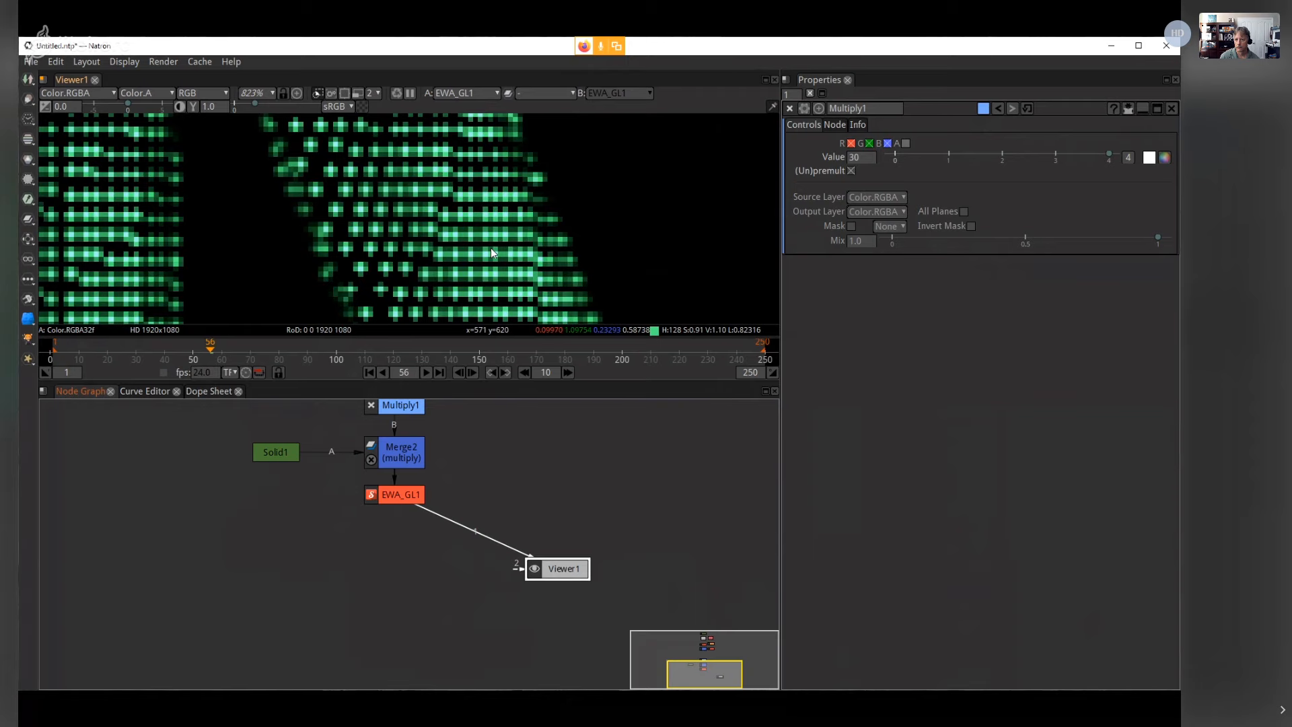
{"action": "scroll", "coordinate": [474, 264], "scroll_direction": "down", "scroll_amount": 3}
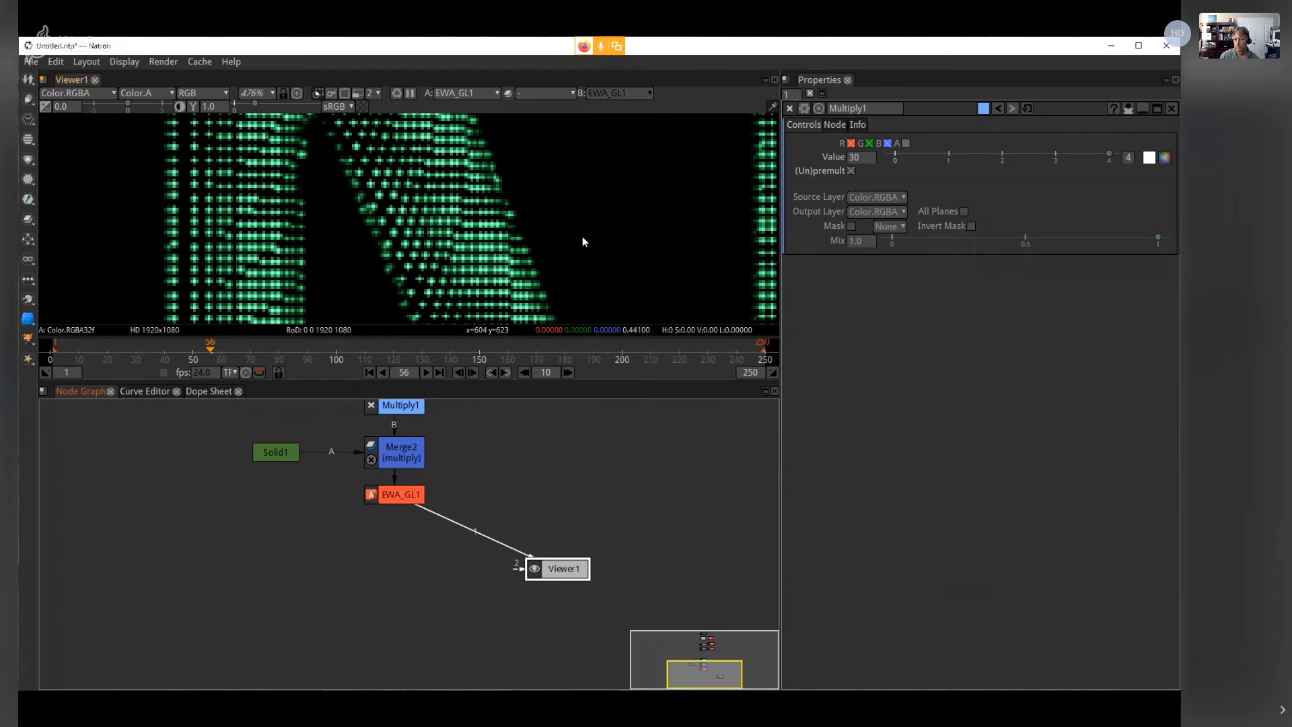
{"action": "scroll", "coordinate": [576, 239], "scroll_direction": "down", "scroll_amount": 3}
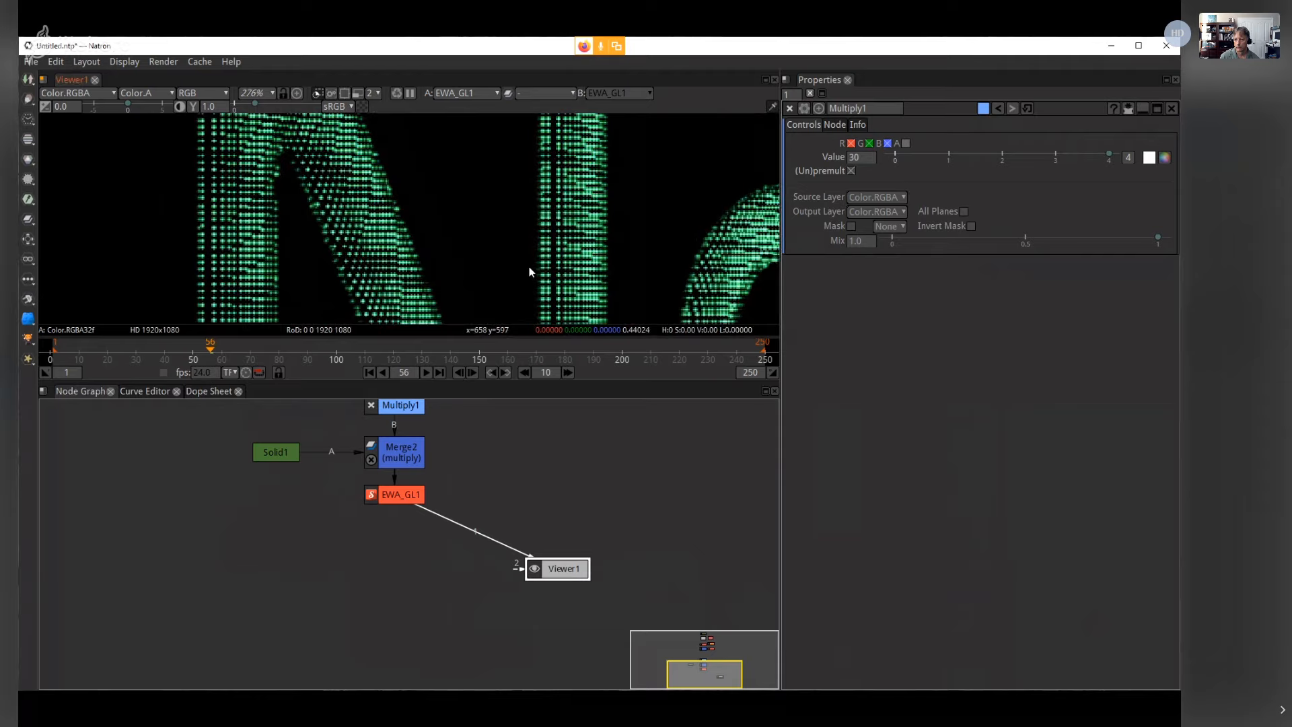
{"action": "key", "text": "f"}
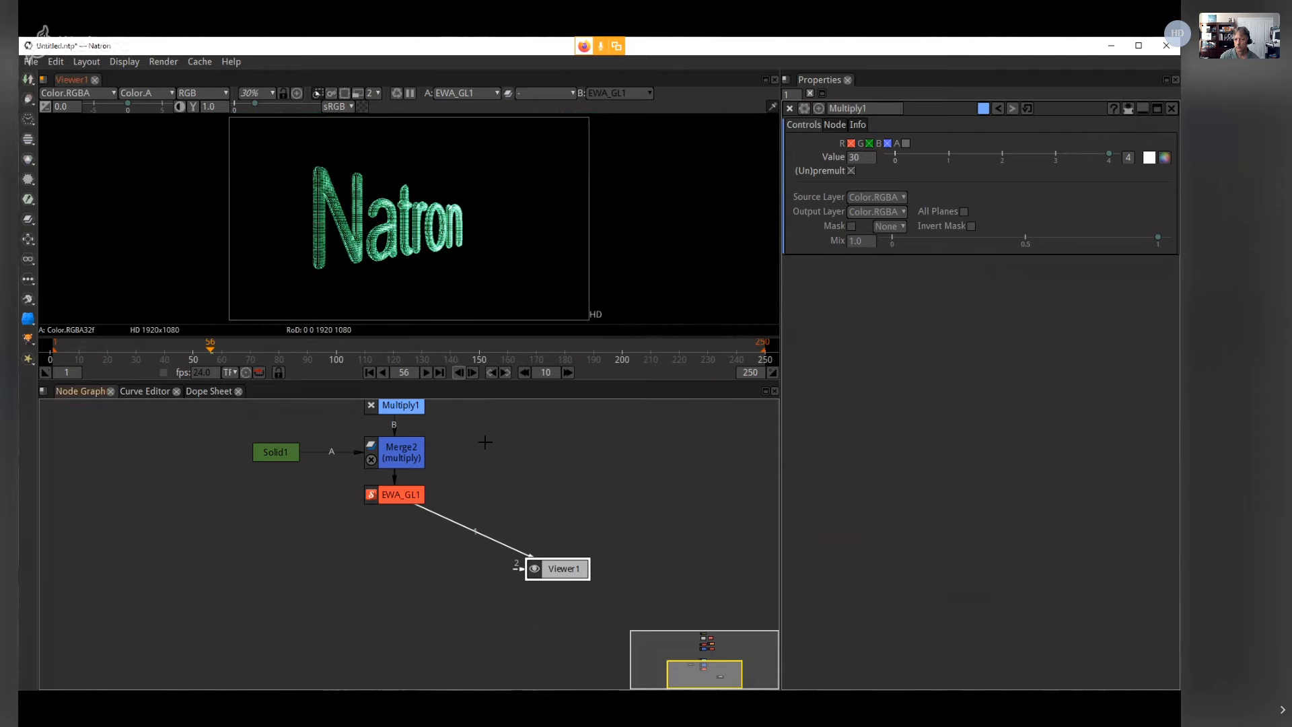
Step: Compare the Merge2 and EWA_GL1 outputs over the whole "Natron" text, ending on EWA_GL1
{"action": "left_click", "coordinate": [413, 469]}
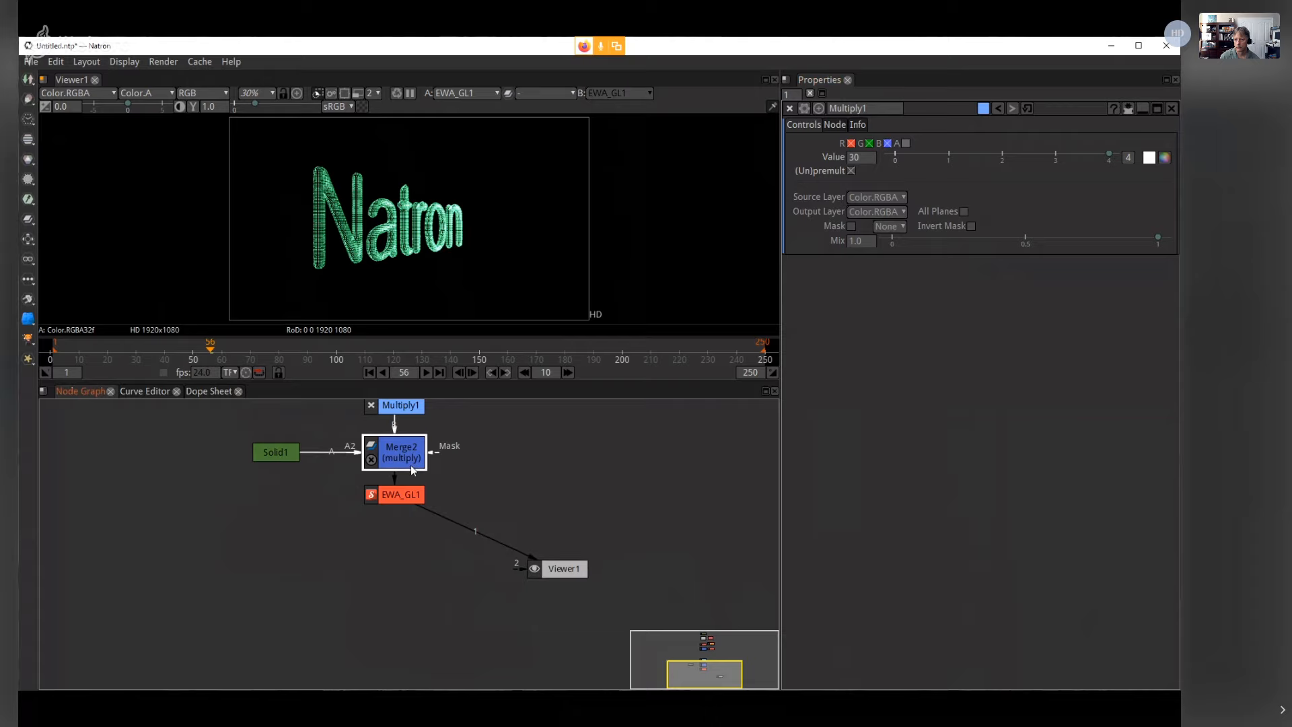
{"action": "key", "text": "1"}
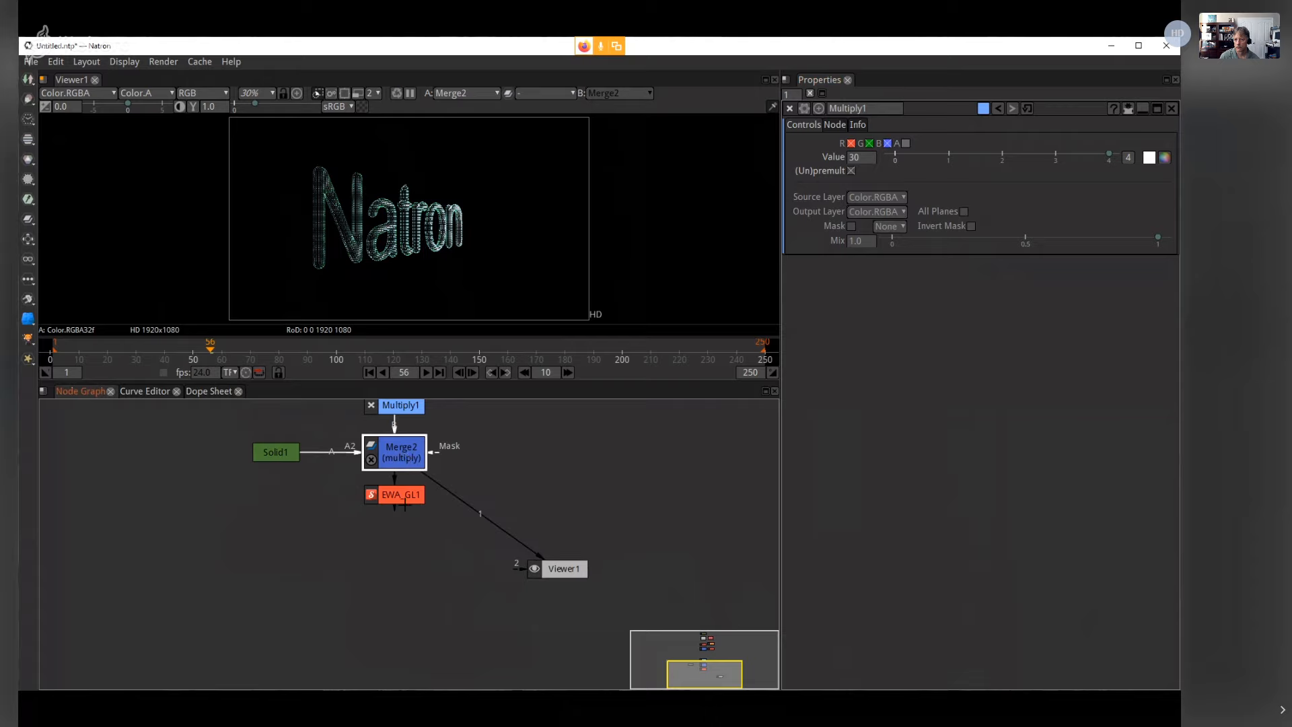
{"action": "left_click", "coordinate": [404, 499]}
{"action": "key", "text": "1"}
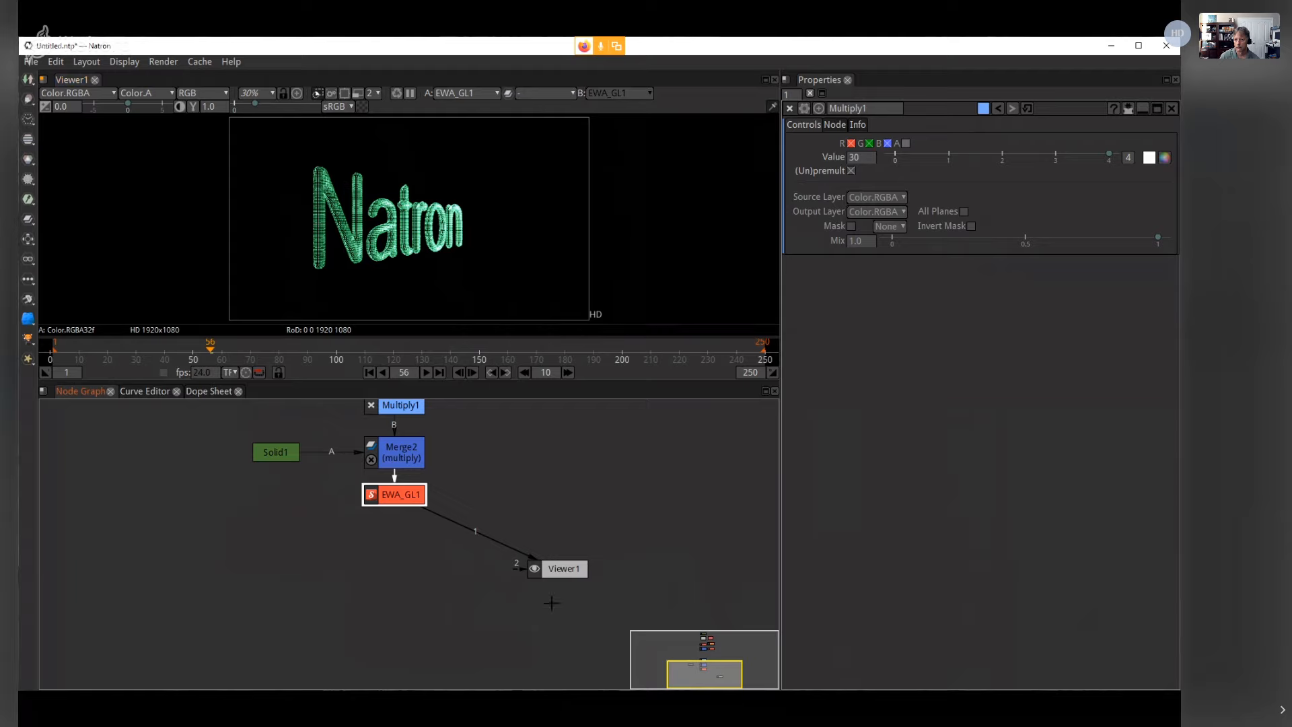
Step: Place Viewer1 back beneath Merge2 and move EWA_GL1 out to the side to make room for another merge
{"action": "left_click_drag", "start_coordinate": [575, 562], "coordinate": [411, 590]}
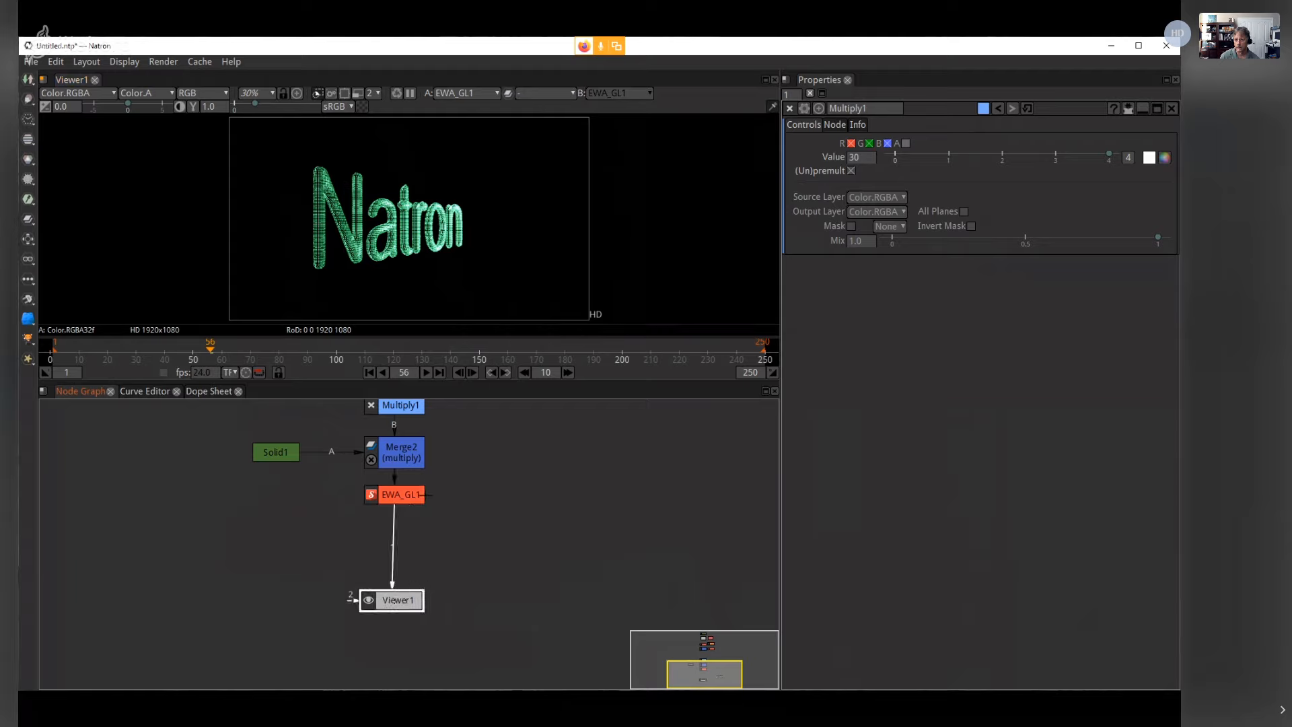
{"action": "left_click_drag", "start_coordinate": [408, 508], "coordinate": [409, 536]}
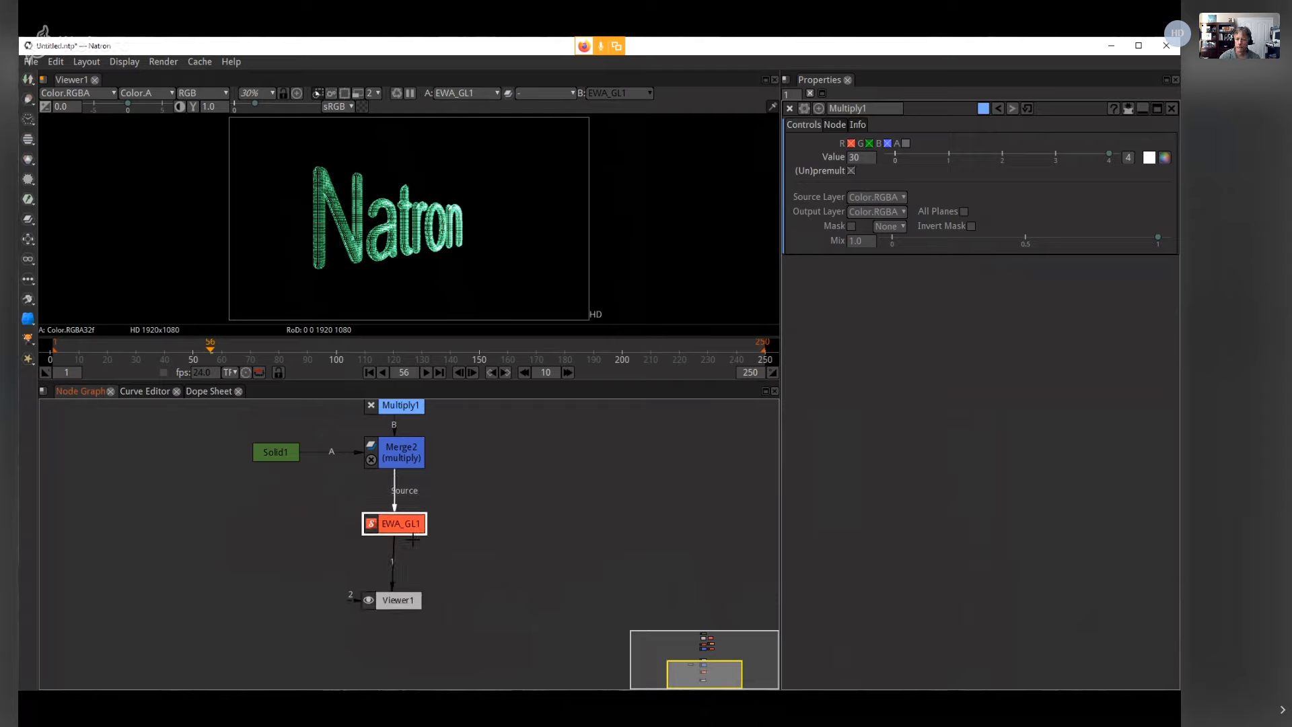
{"action": "left_click_drag", "start_coordinate": [395, 524], "coordinate": [553, 442]}
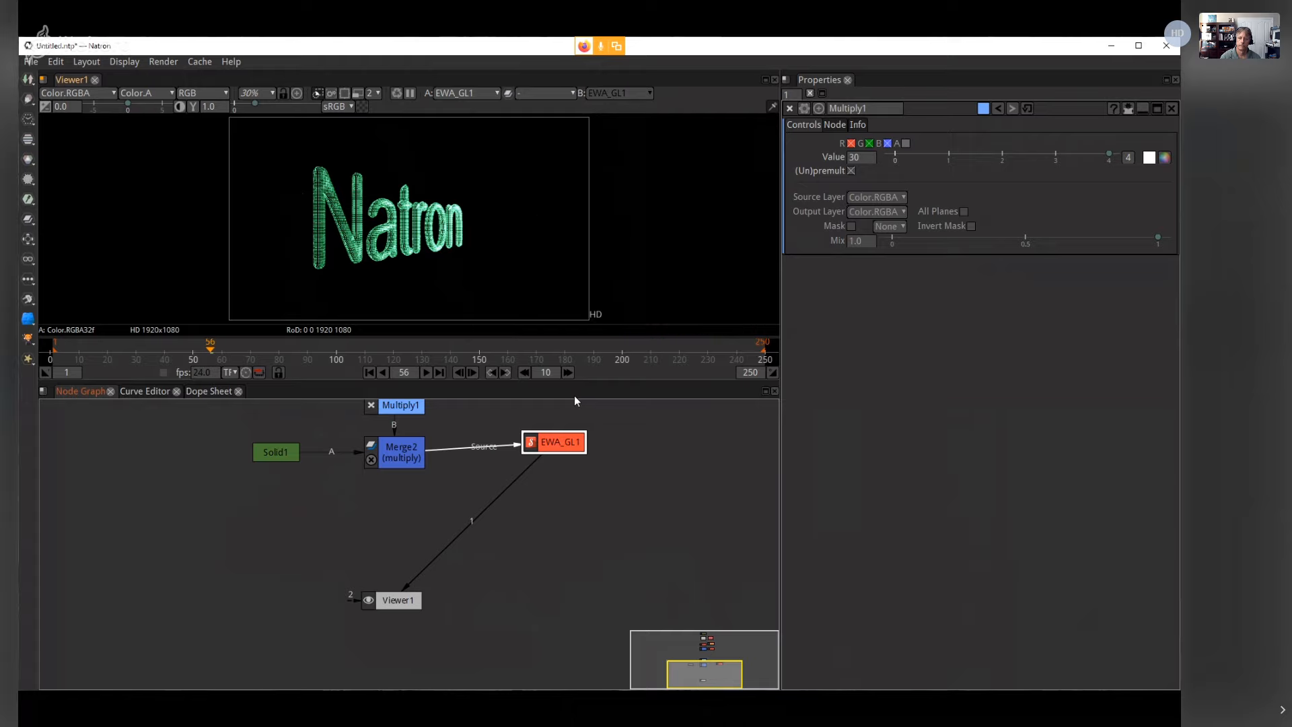
{"action": "left_click_drag", "start_coordinate": [561, 444], "coordinate": [517, 490]}
Step: Add a Merge node set to over above Viewer1, with Merge2 as its A input and EWA_GL1 as its B input
{"action": "left_click_drag", "start_coordinate": [466, 531], "coordinate": [397, 458]}
{"action": "key", "text": "m"}
Step: Compare the Merge2 and Merge3 outputs close up on the letter strokes, ending on Merge3
{"action": "scroll", "coordinate": [308, 261], "scroll_direction": "up", "scroll_amount": 20}
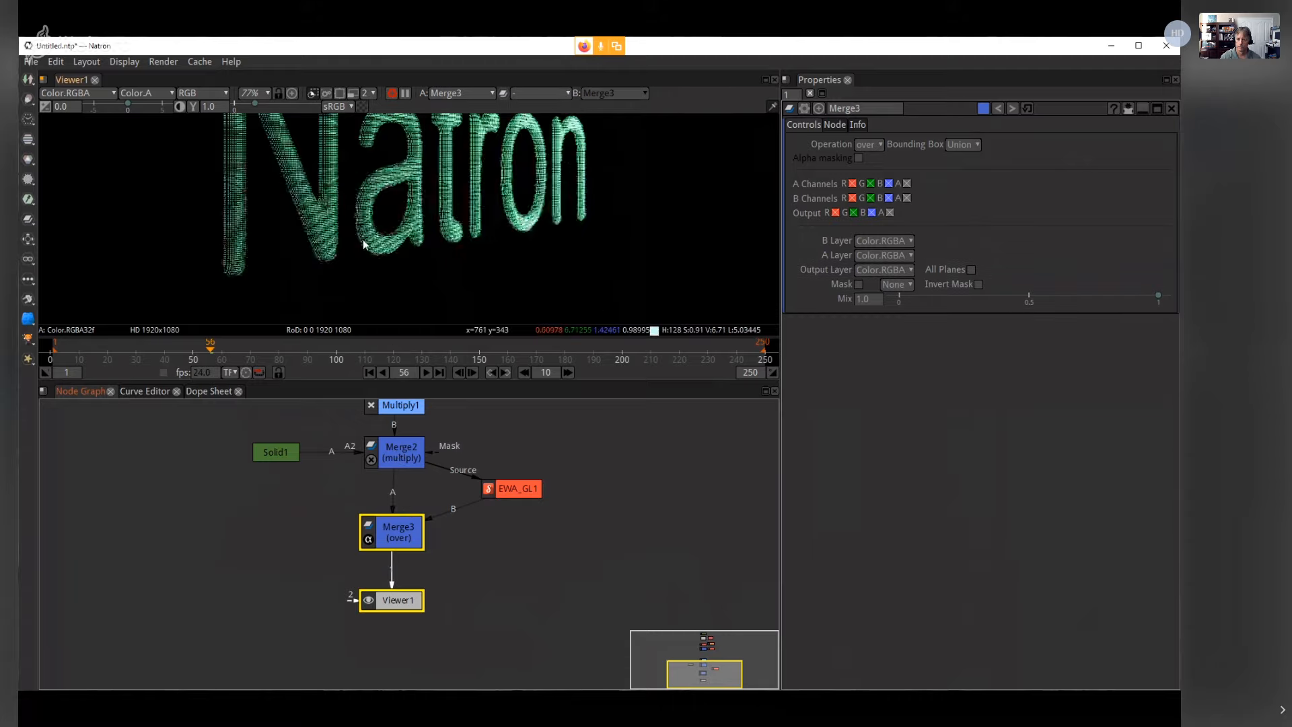
{"action": "scroll", "coordinate": [308, 262], "scroll_direction": "up", "scroll_amount": 2}
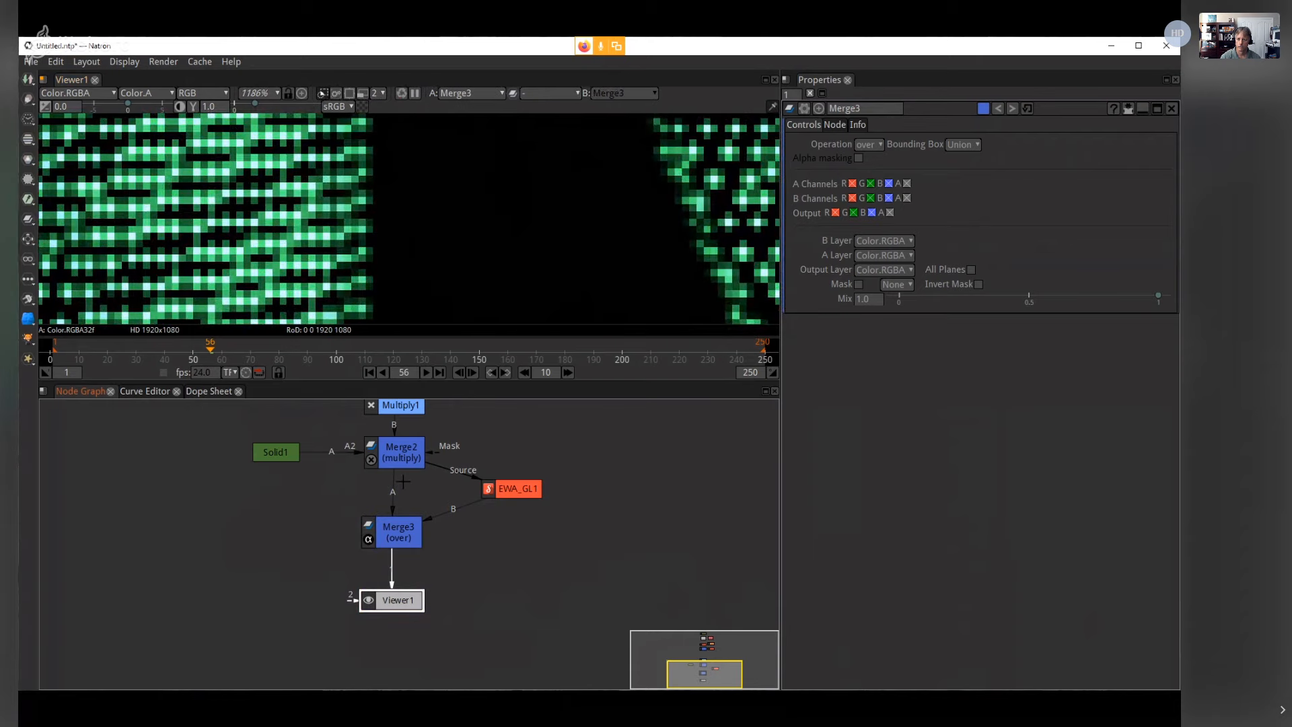
{"action": "left_click", "coordinate": [404, 447]}
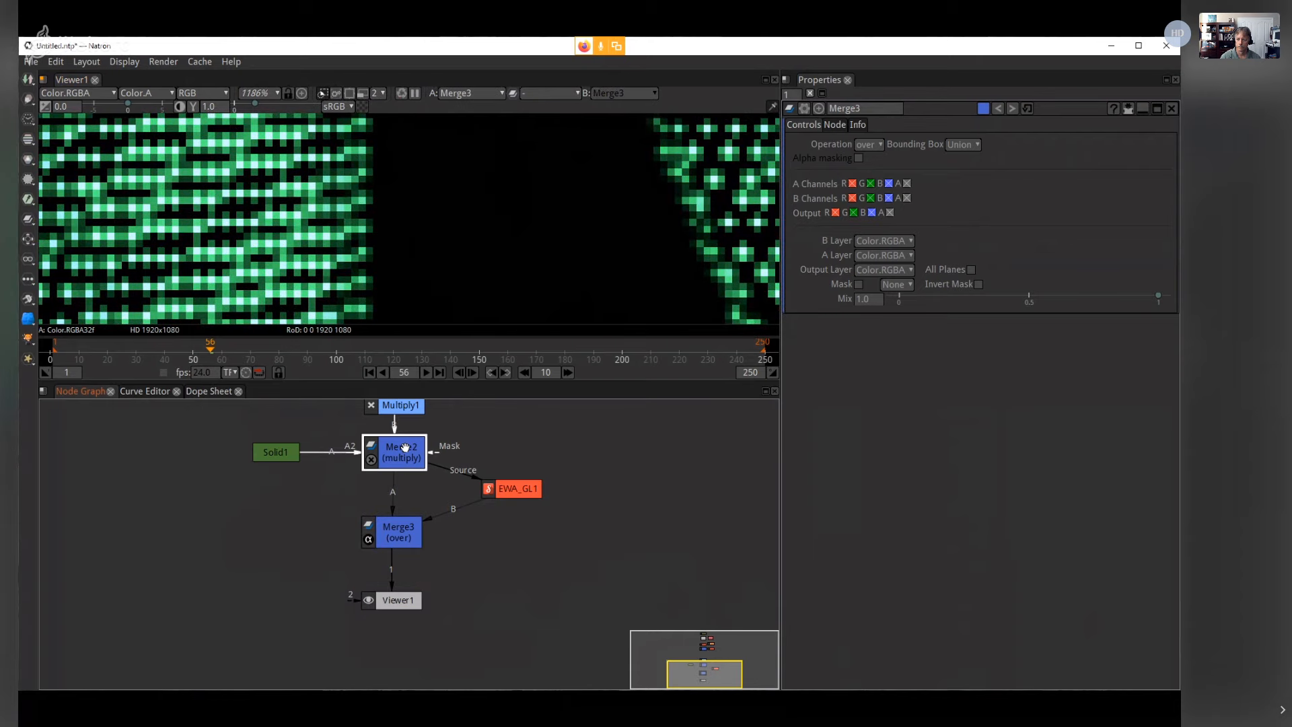
{"action": "key", "text": "1"}
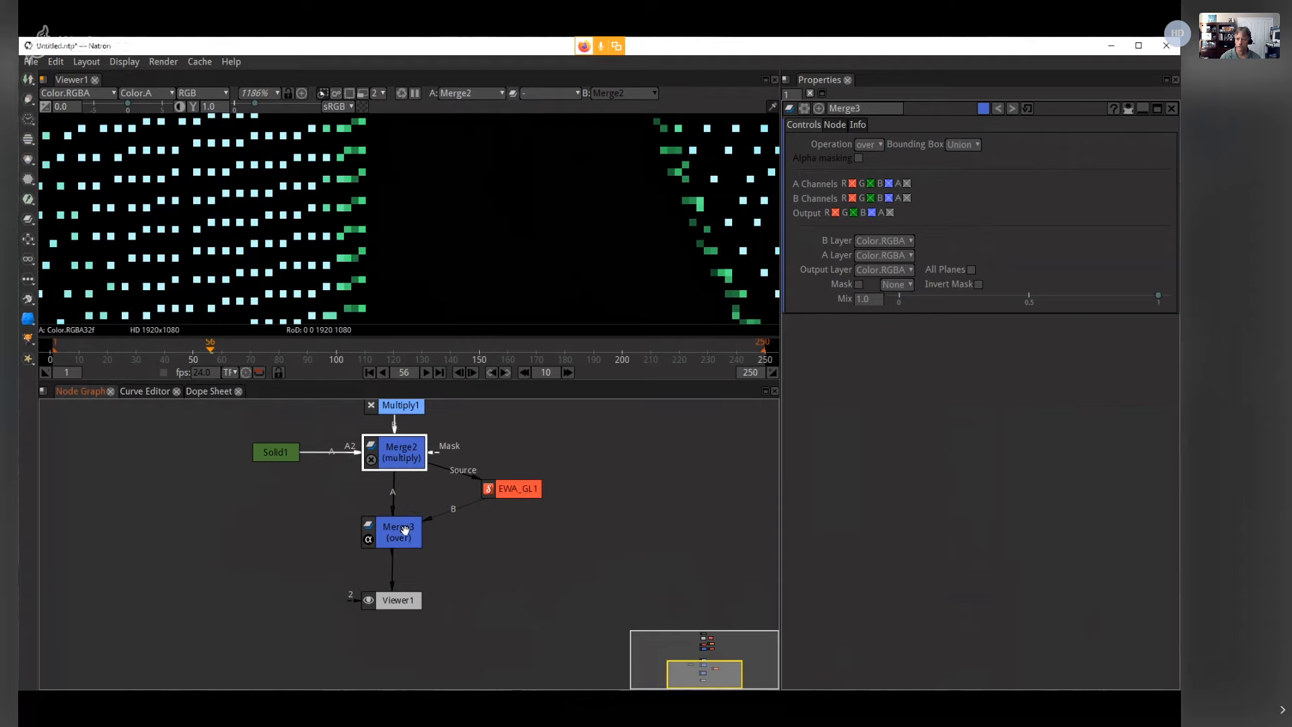
{"action": "left_click", "coordinate": [406, 535]}
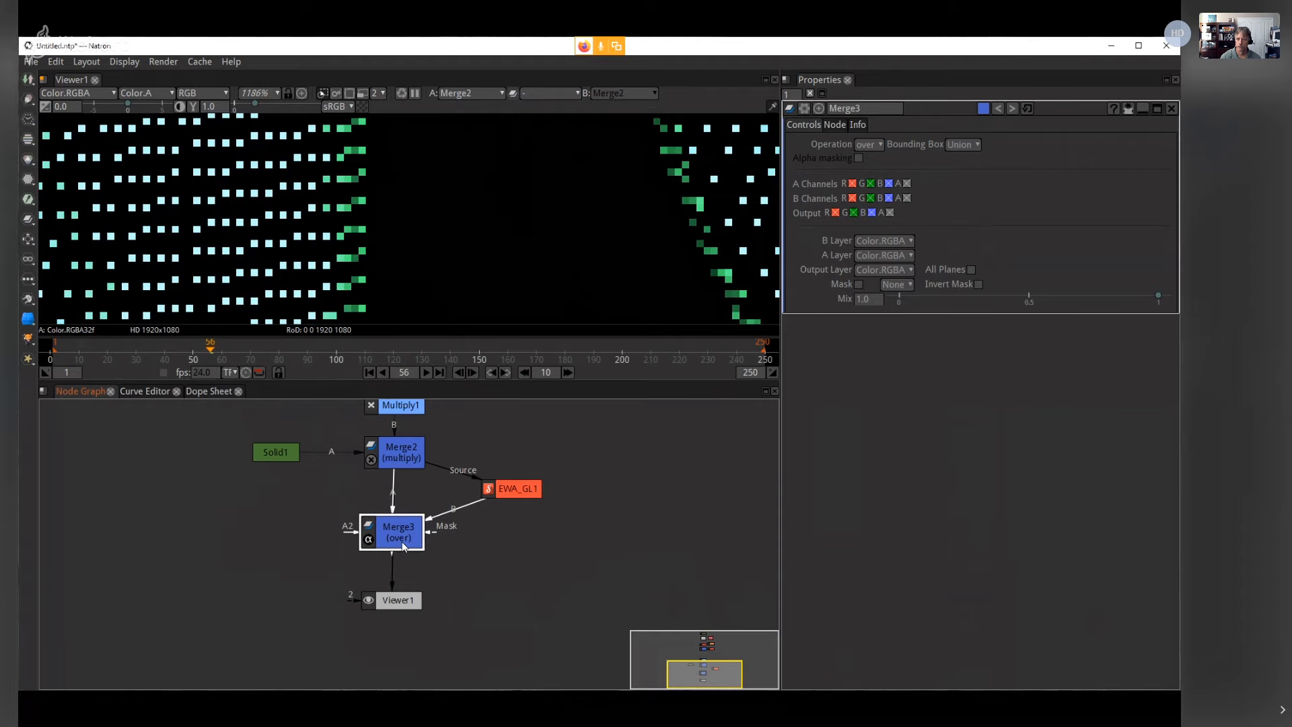
{"action": "key", "text": "1"}
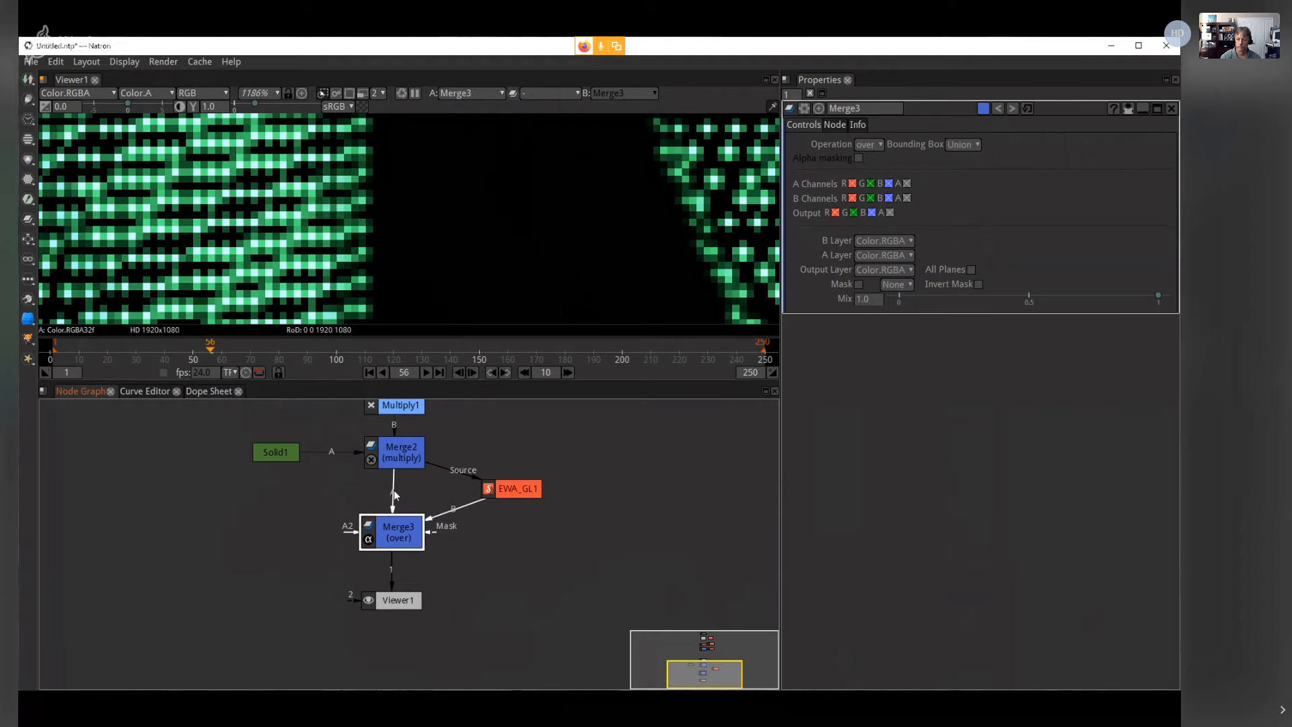
Step: Disconnect Merge3's A input to check the pixels without the sharp dots, and reconnect it to Merge2
{"action": "left_click_drag", "start_coordinate": [395, 496], "coordinate": [326, 490]}
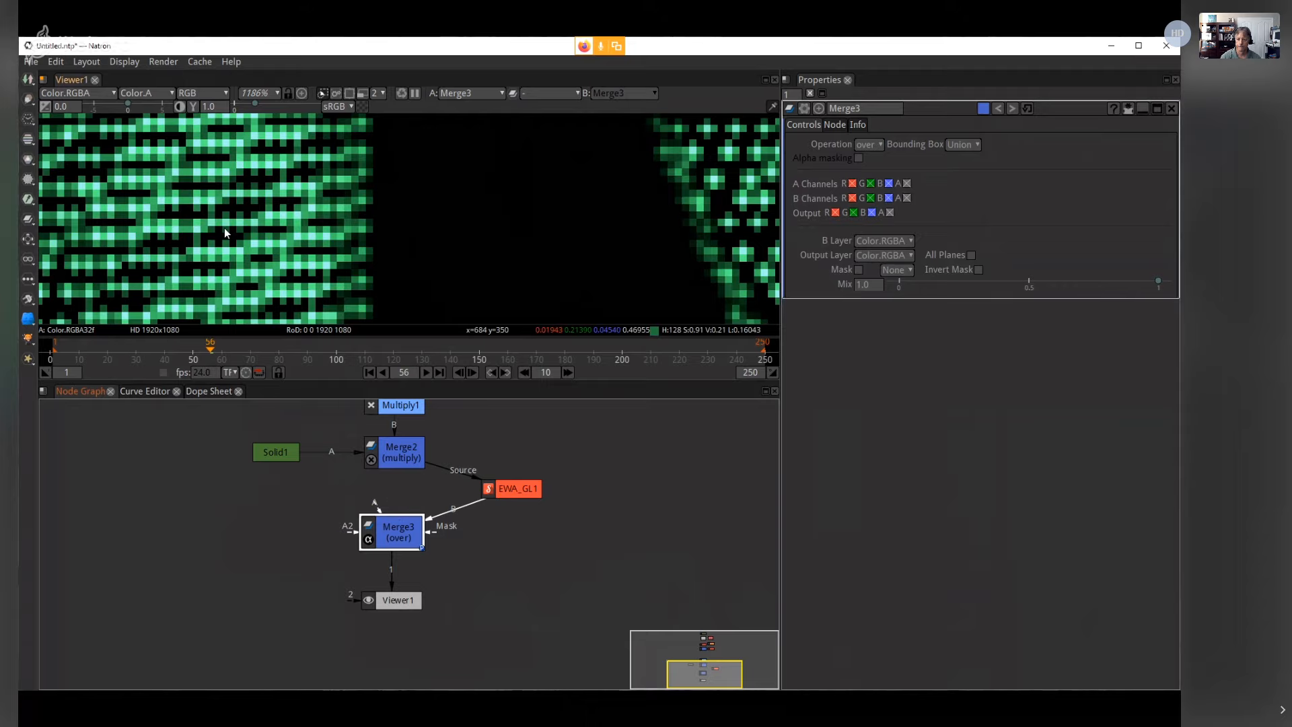
{"action": "scroll", "coordinate": [285, 229], "scroll_direction": "up", "scroll_amount": 5}
{"action": "left_click_drag", "start_coordinate": [361, 281], "coordinate": [351, 221]}
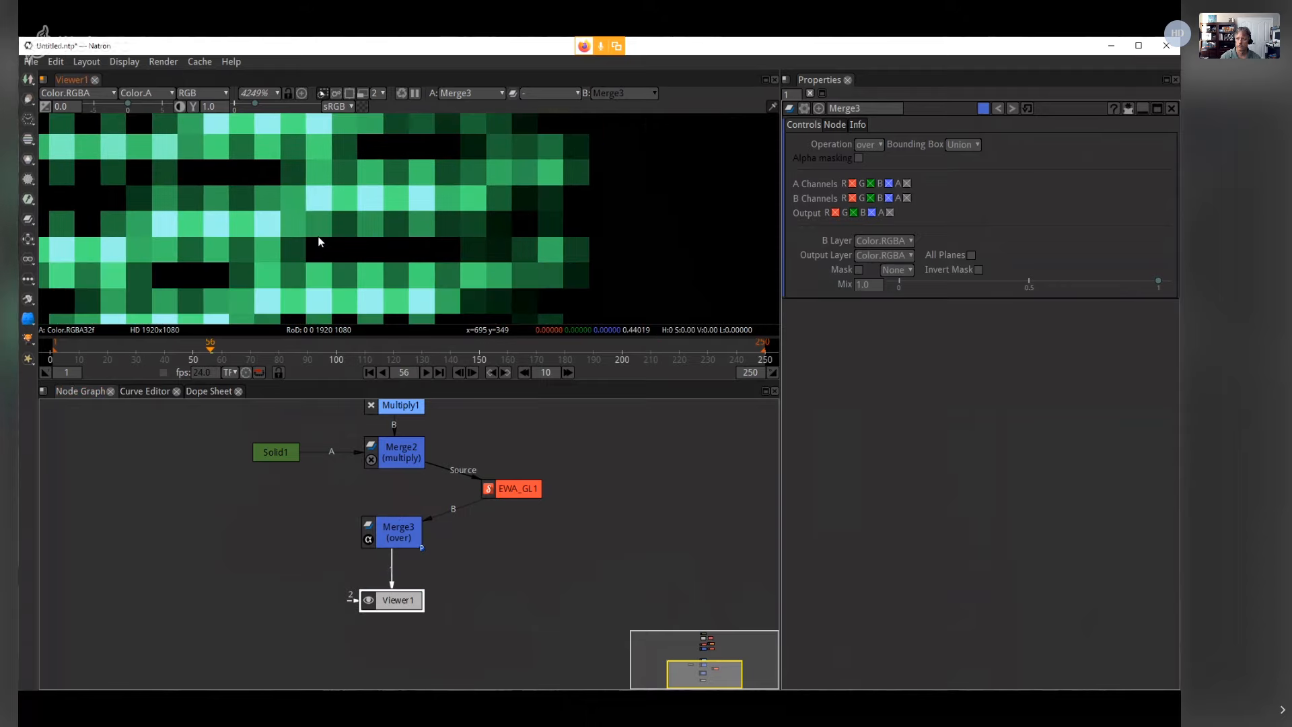
{"action": "left_click_drag", "start_coordinate": [390, 507], "coordinate": [394, 458]}
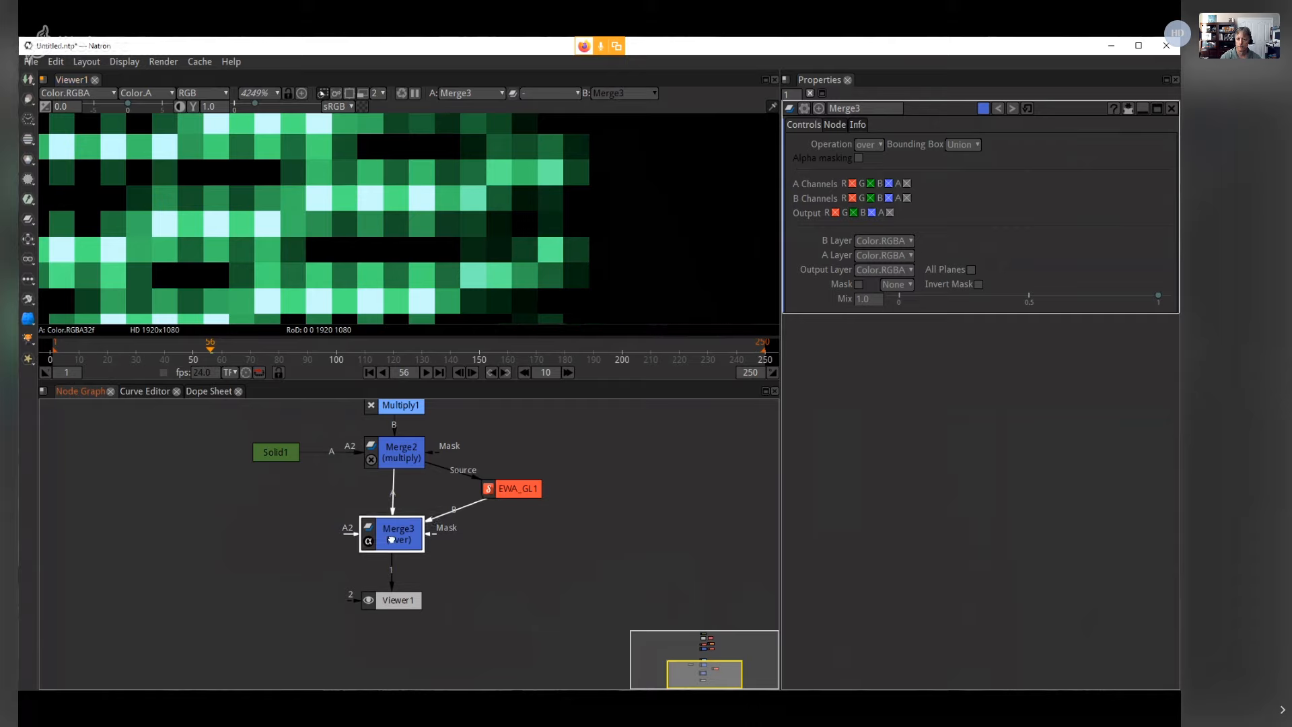
Step: Align Merge3 directly beneath Merge2 and examine the combined sharp and softened dots along the letter's edge
{"action": "left_click", "coordinate": [406, 456]}
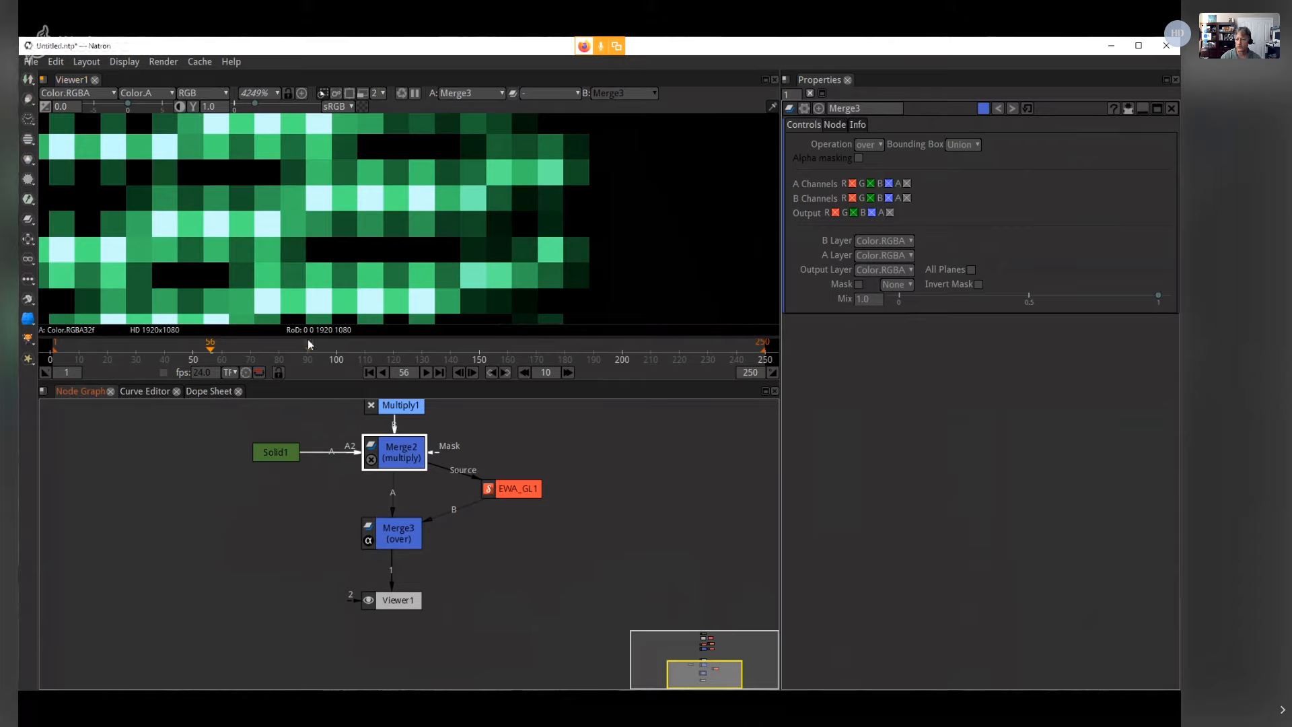
{"action": "left_click", "coordinate": [406, 539]}
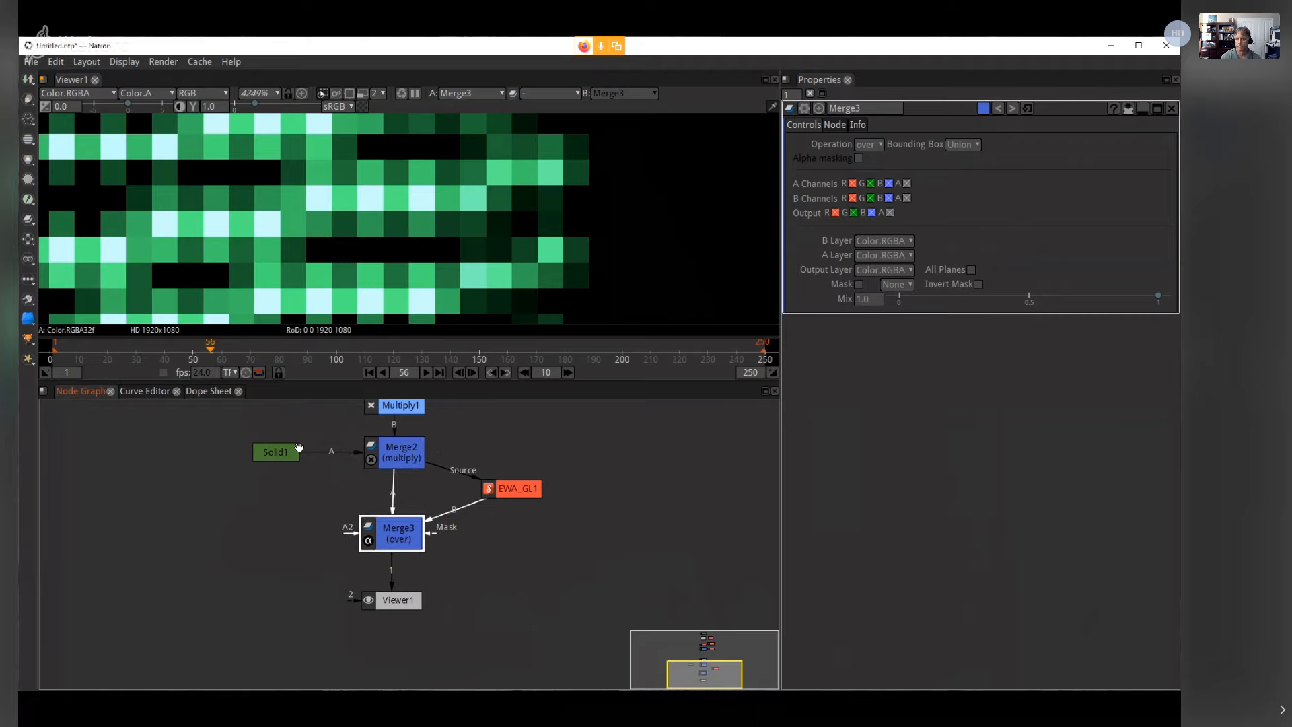
{"action": "scroll", "coordinate": [434, 262], "scroll_direction": "down", "scroll_amount": 3}
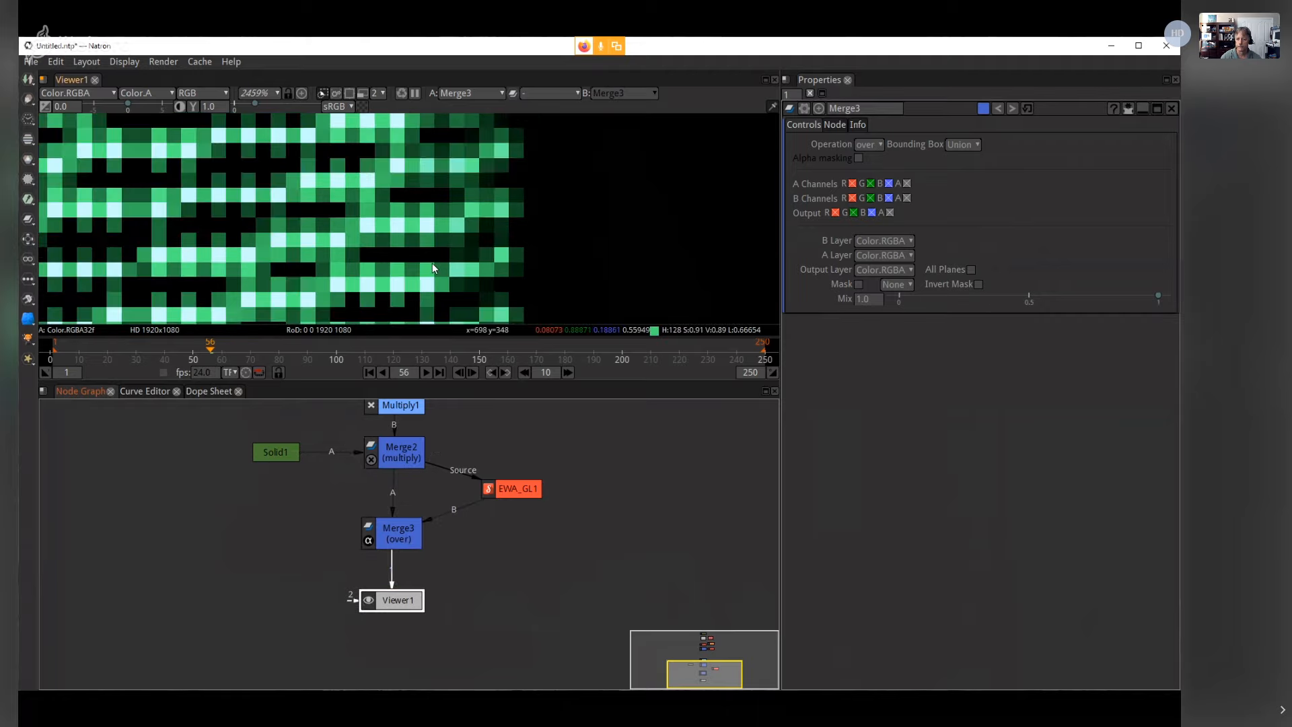
{"action": "scroll", "coordinate": [433, 268], "scroll_direction": "down", "scroll_amount": 2}
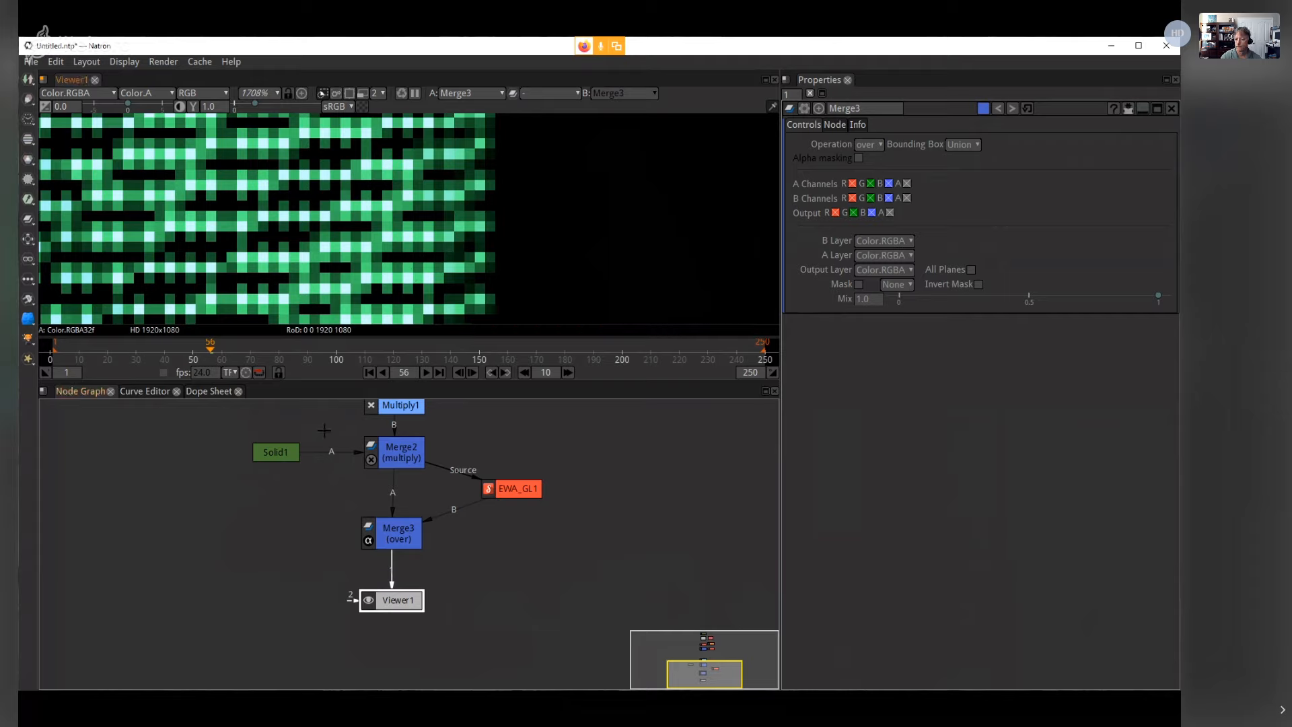
{"action": "left_click", "coordinate": [389, 532]}
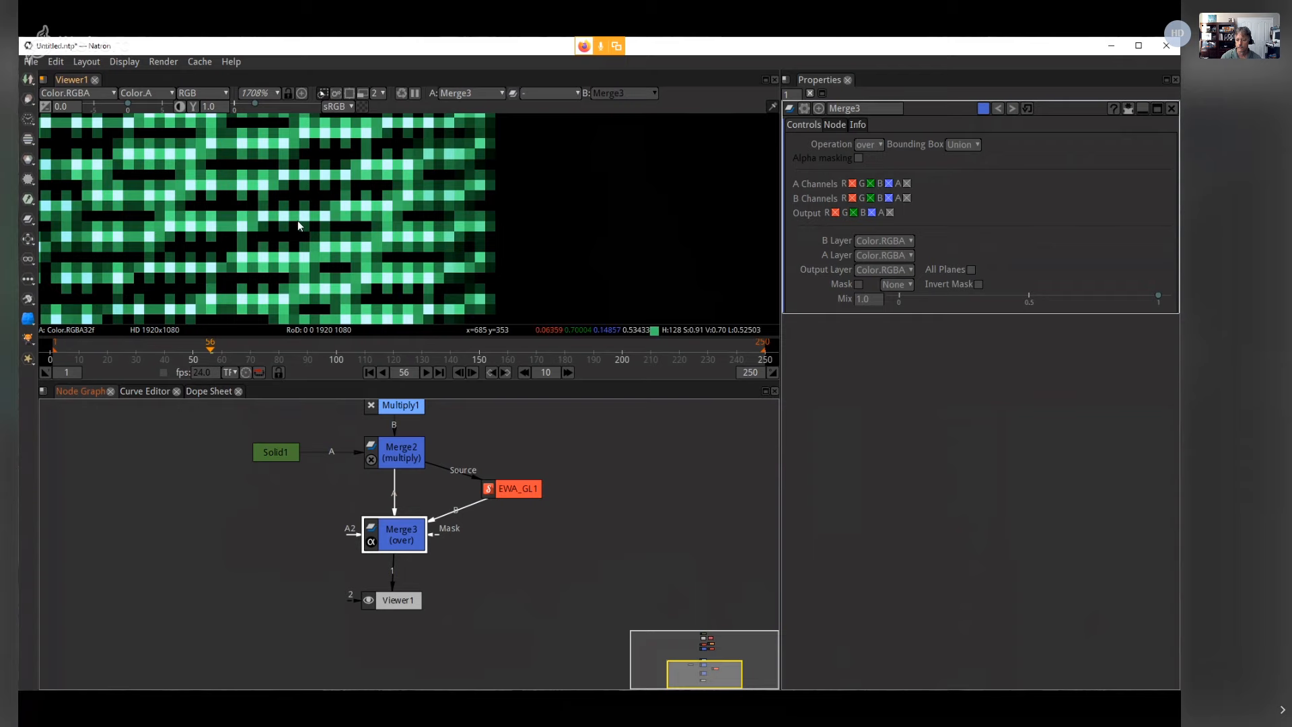
{"action": "left_click_drag", "start_coordinate": [298, 220], "coordinate": [424, 203]}
{"action": "scroll", "coordinate": [381, 219], "scroll_direction": "down", "scroll_amount": 6}
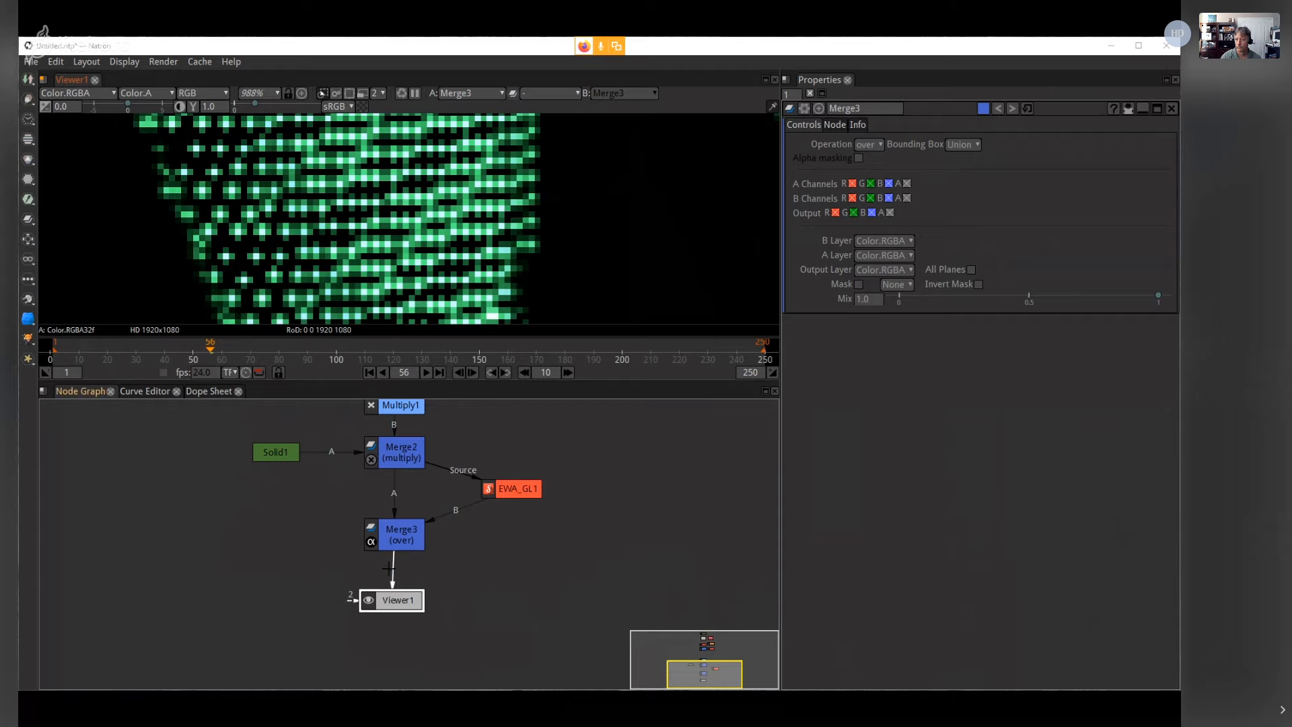
{"action": "left_click", "coordinate": [397, 542]}
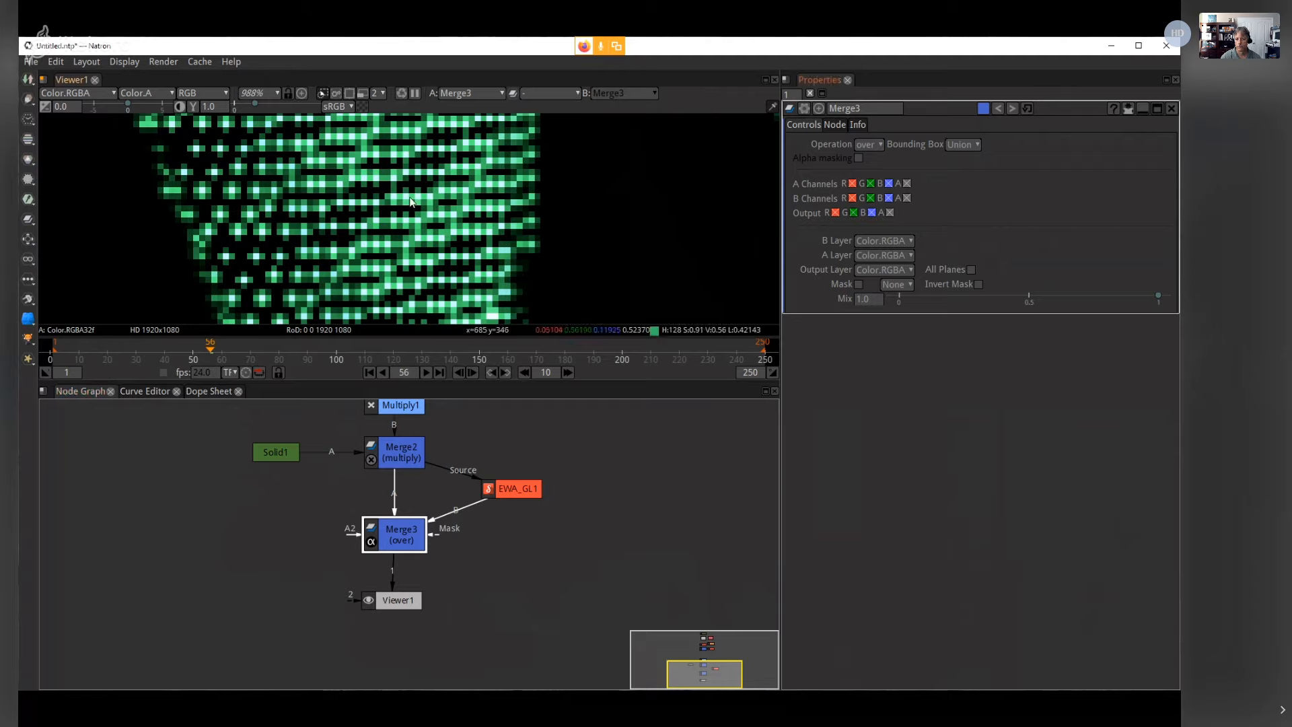
Step: Set Merge3's mix to 0.494 and shift the node slightly down beneath Merge2
{"action": "left_click", "coordinate": [868, 300]}
{"action": "left_click", "coordinate": [1026, 287]}
{"action": "left_click_drag", "start_coordinate": [1159, 297], "coordinate": [1019, 321]}
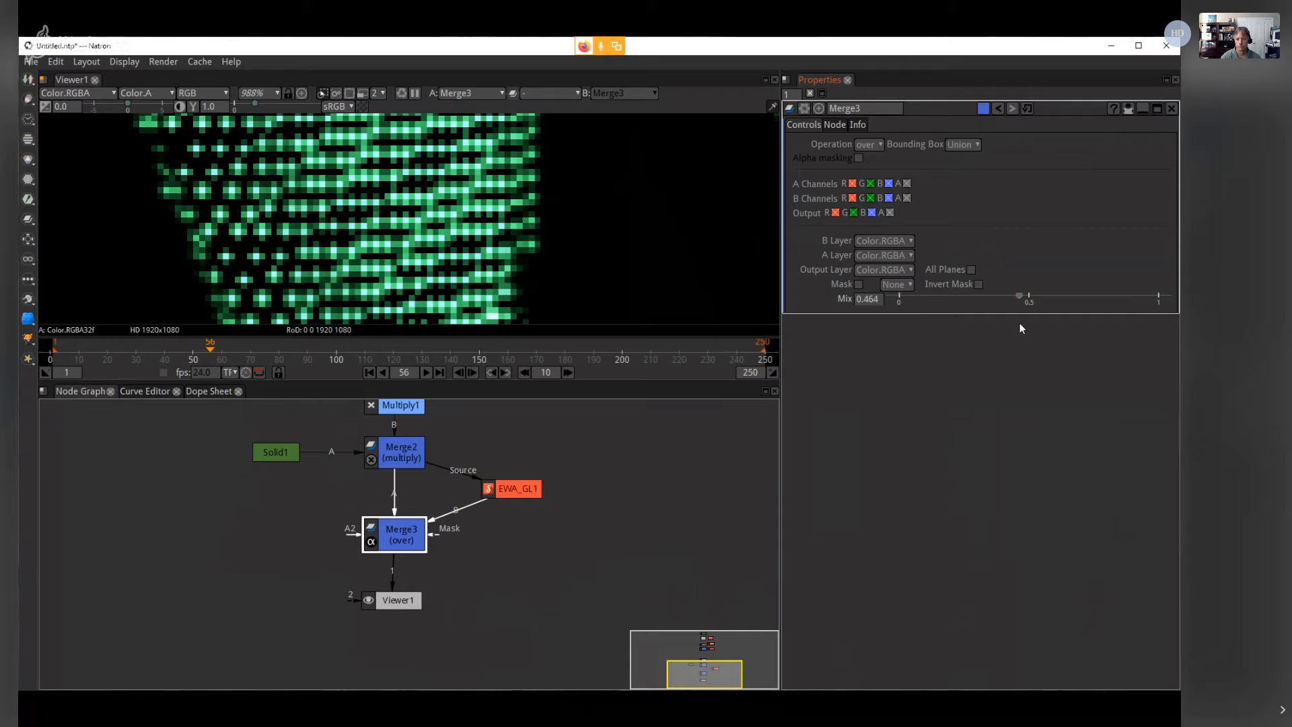
{"action": "left_click_drag", "start_coordinate": [1021, 331], "coordinate": [1027, 337]}
{"action": "left_click", "coordinate": [400, 539]}
{"action": "left_click_drag", "start_coordinate": [400, 540], "coordinate": [391, 547]}
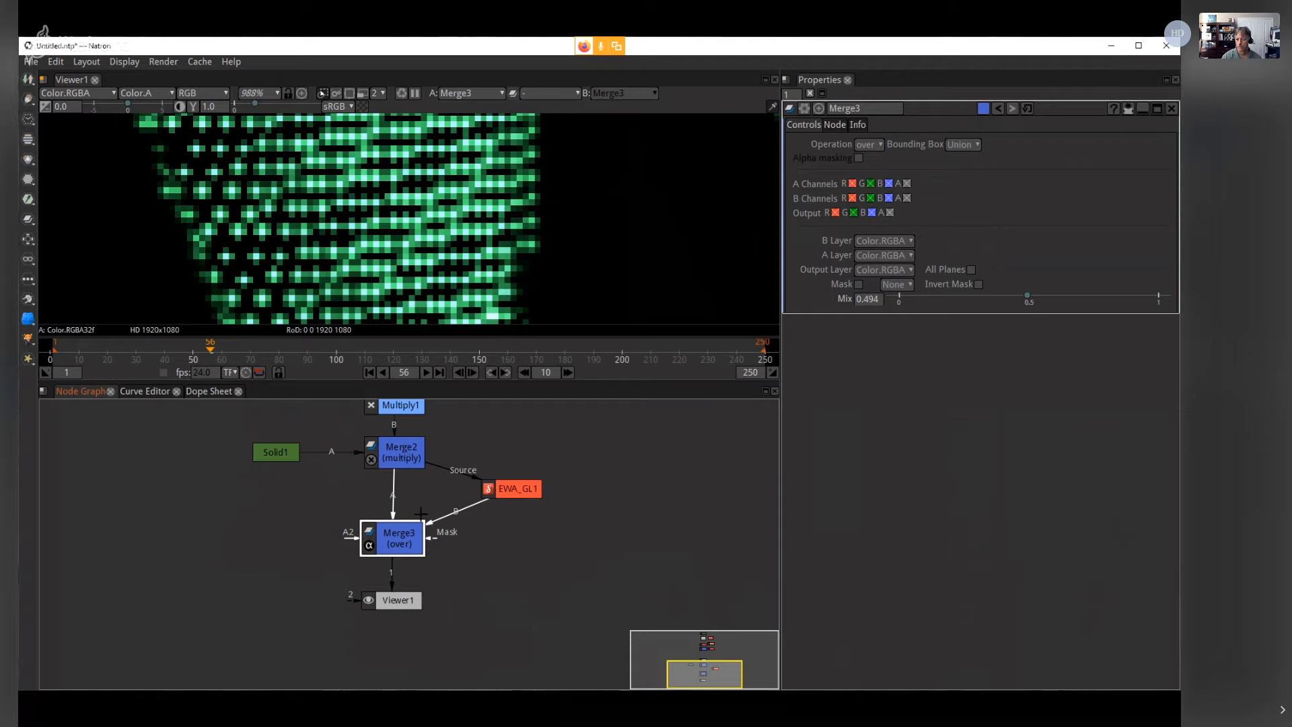
Step: Compare the EWA_GL1 and Merge3 outputs close up on the letter's dots, ending on Merge3
{"action": "left_click", "coordinate": [525, 488]}
{"action": "key", "text": "1"}
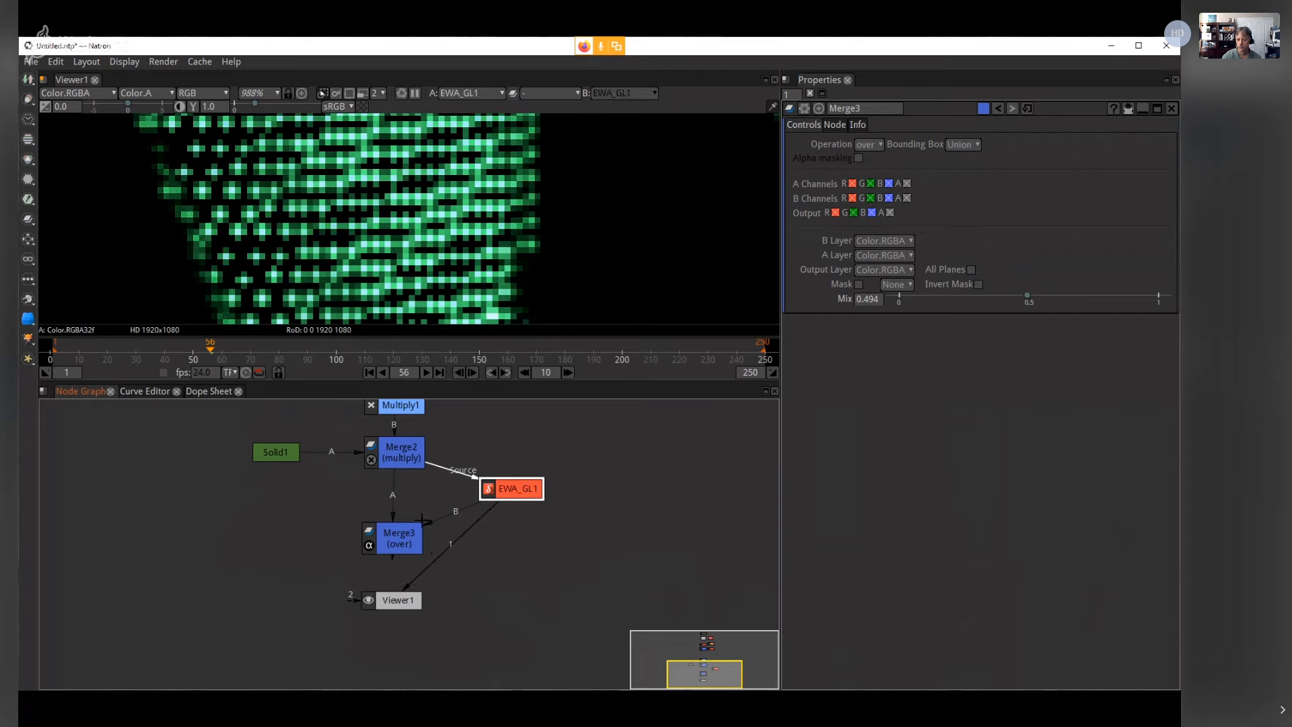
{"action": "left_click", "coordinate": [398, 544]}
{"action": "key", "text": "1"}
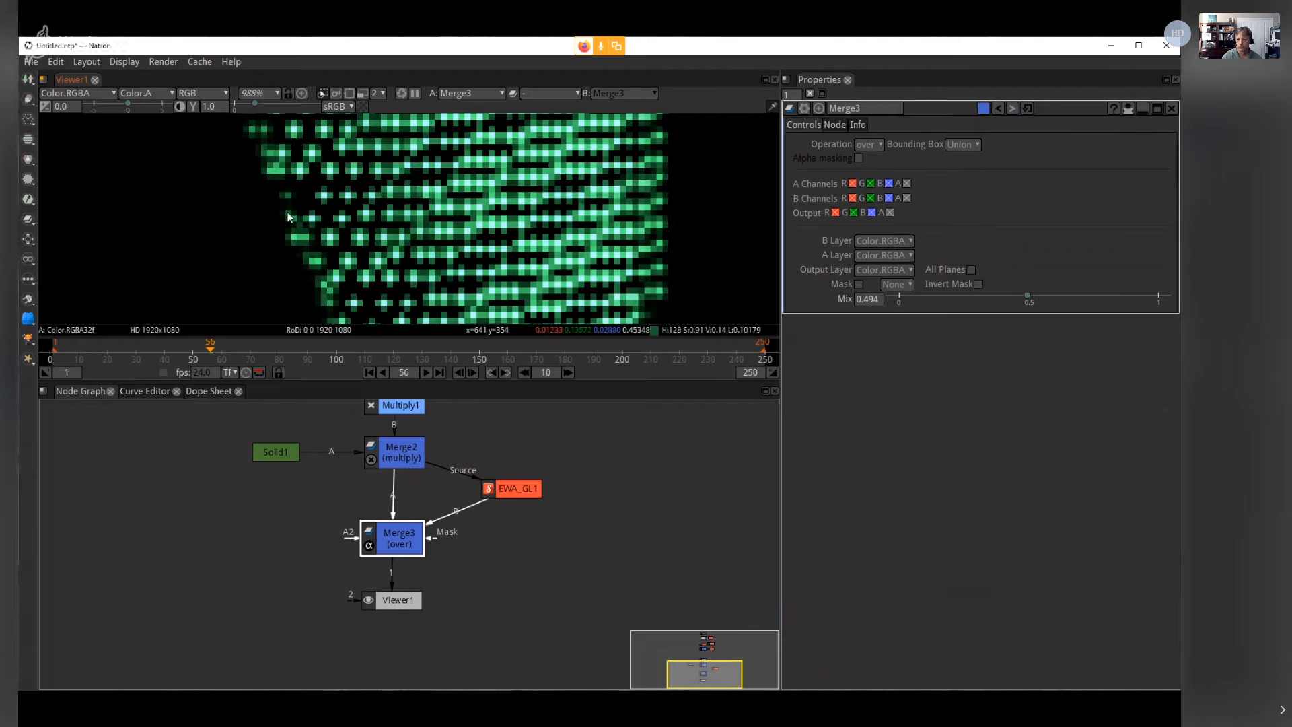
{"action": "left_click", "coordinate": [523, 486]}
{"action": "key", "text": "1"}
{"action": "left_click", "coordinate": [397, 542]}
{"action": "key", "text": "1"}
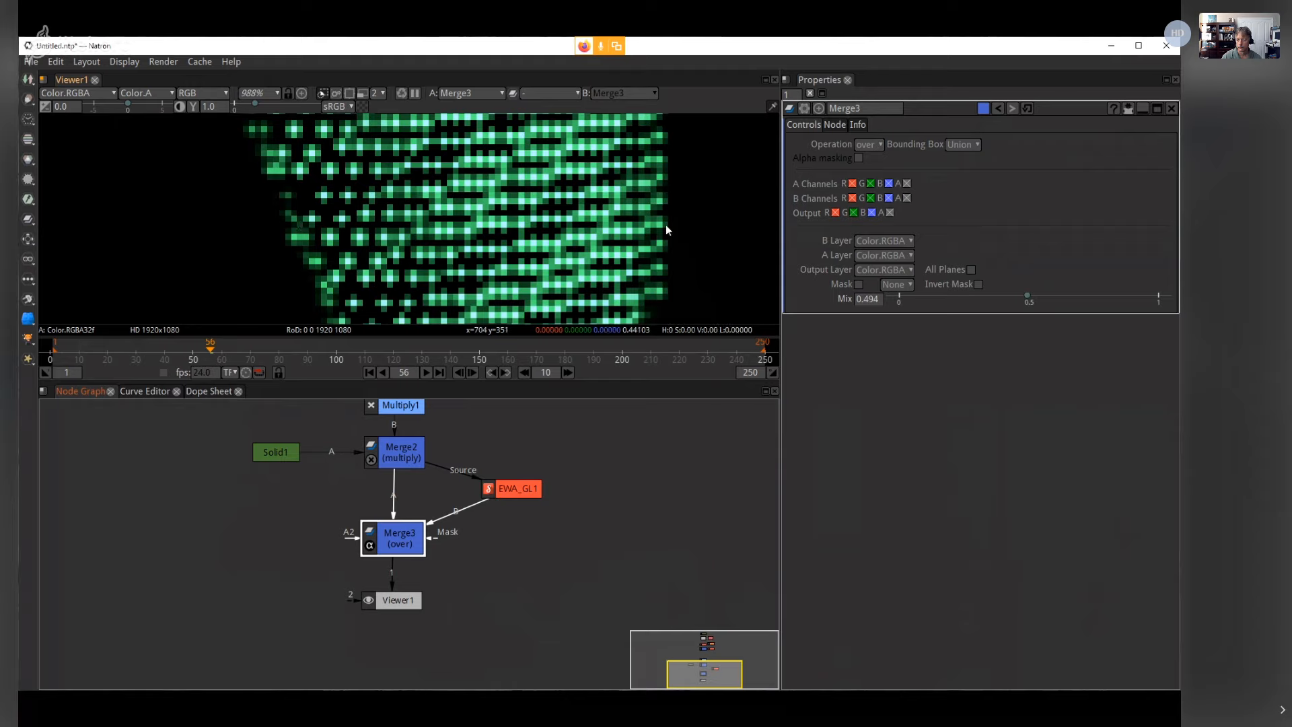
Step: Fit the whole frame in the viewer and compare EWA_GL1 with Merge3 on the full text, ending on Merge3
{"action": "left_click", "coordinate": [614, 243]}
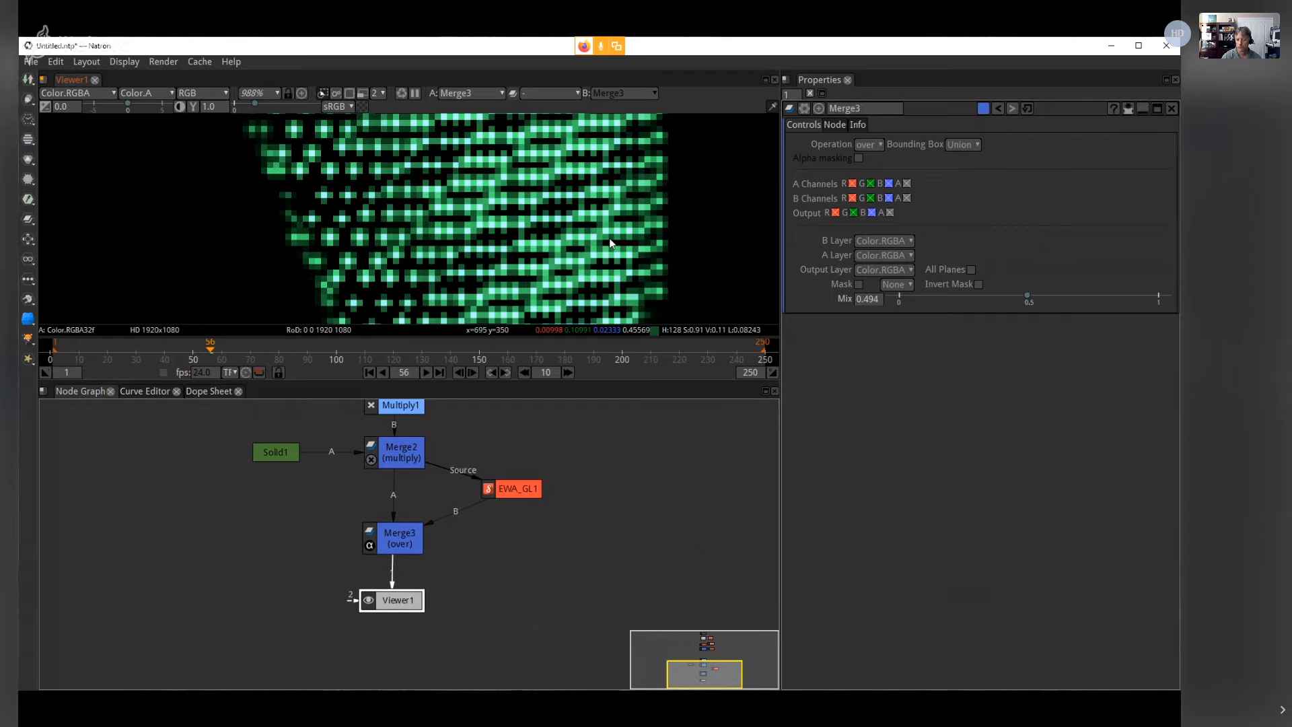
{"action": "key", "text": "f"}
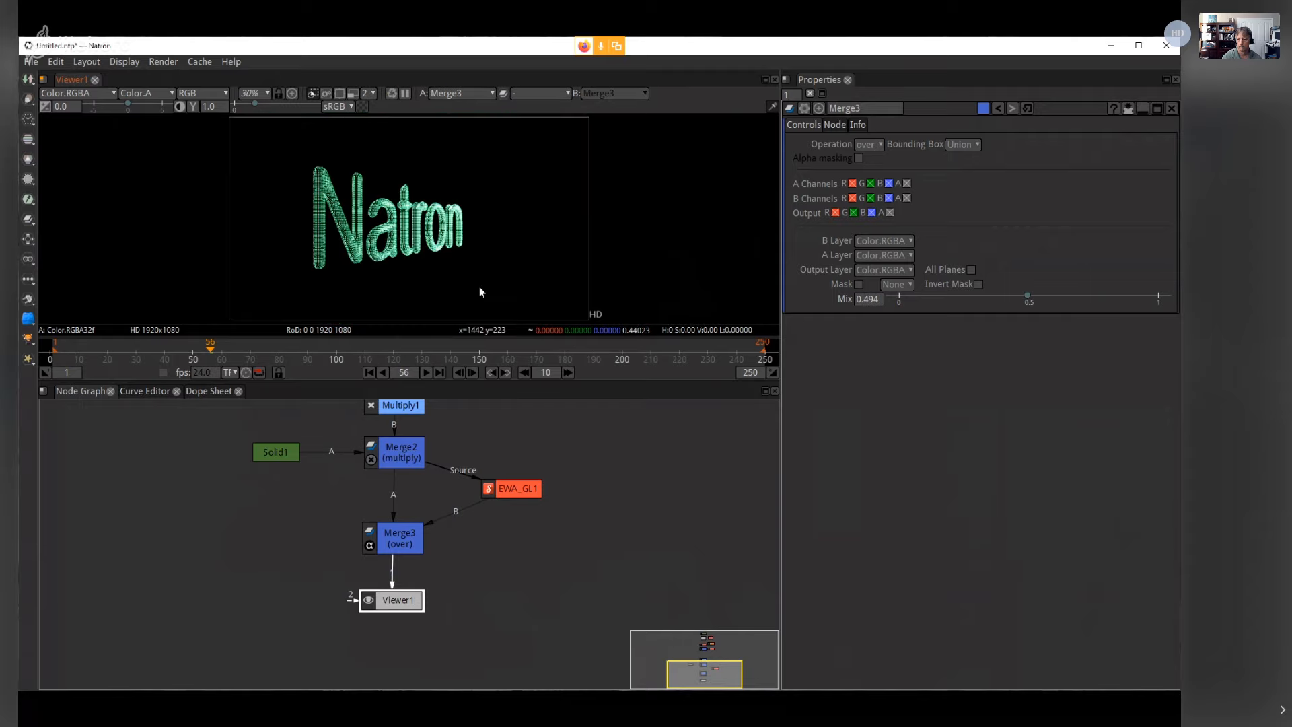
{"action": "left_click", "coordinate": [517, 487]}
{"action": "key", "text": "1"}
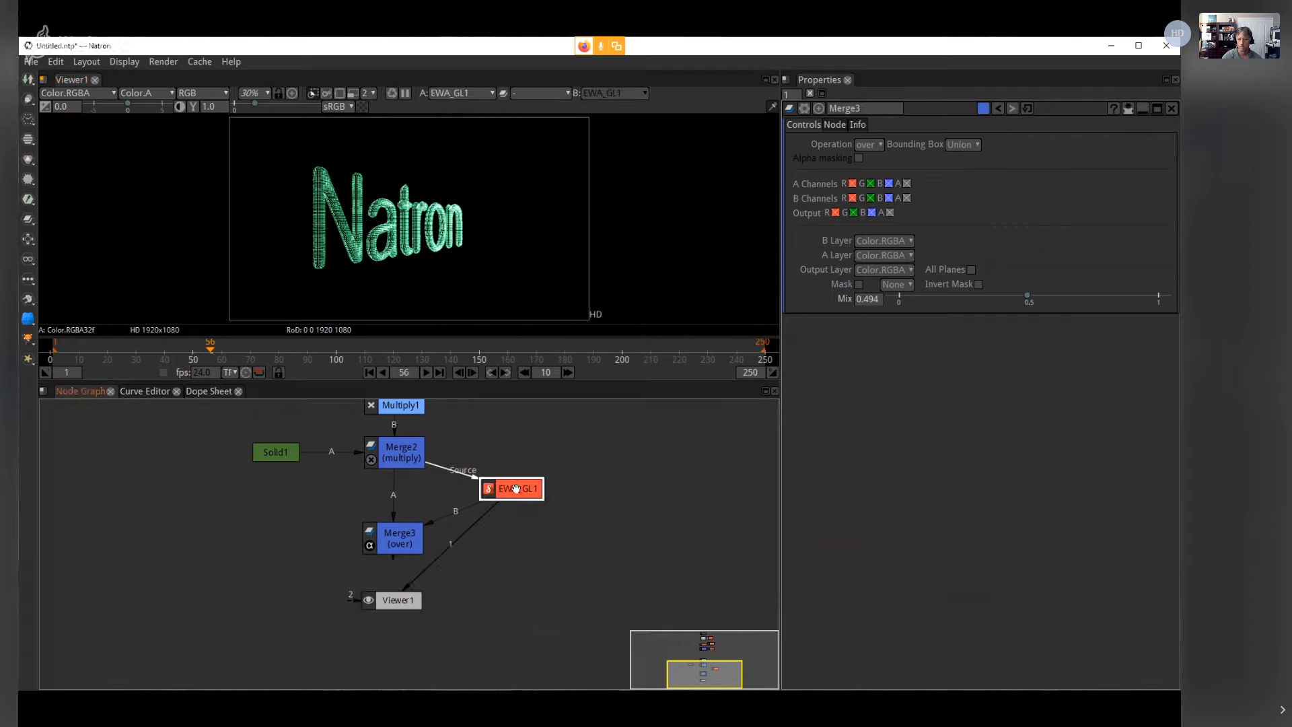
{"action": "left_click", "coordinate": [415, 542]}
{"action": "key", "text": "1"}
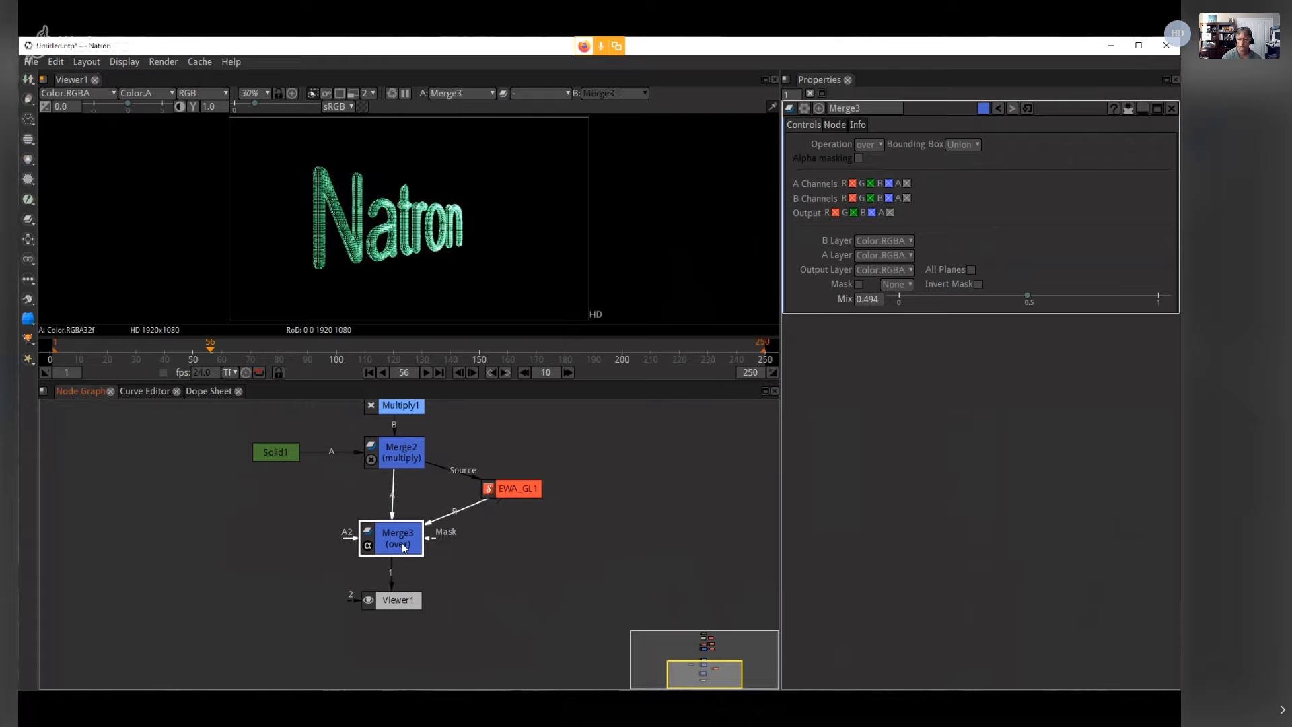
Step: Move Merge3 up close beneath Merge2 and place Viewer1 farther down and to the right of the node chain
{"action": "left_click_drag", "start_coordinate": [395, 551], "coordinate": [398, 523]}
{"action": "left_click_drag", "start_coordinate": [398, 601], "coordinate": [398, 638]}
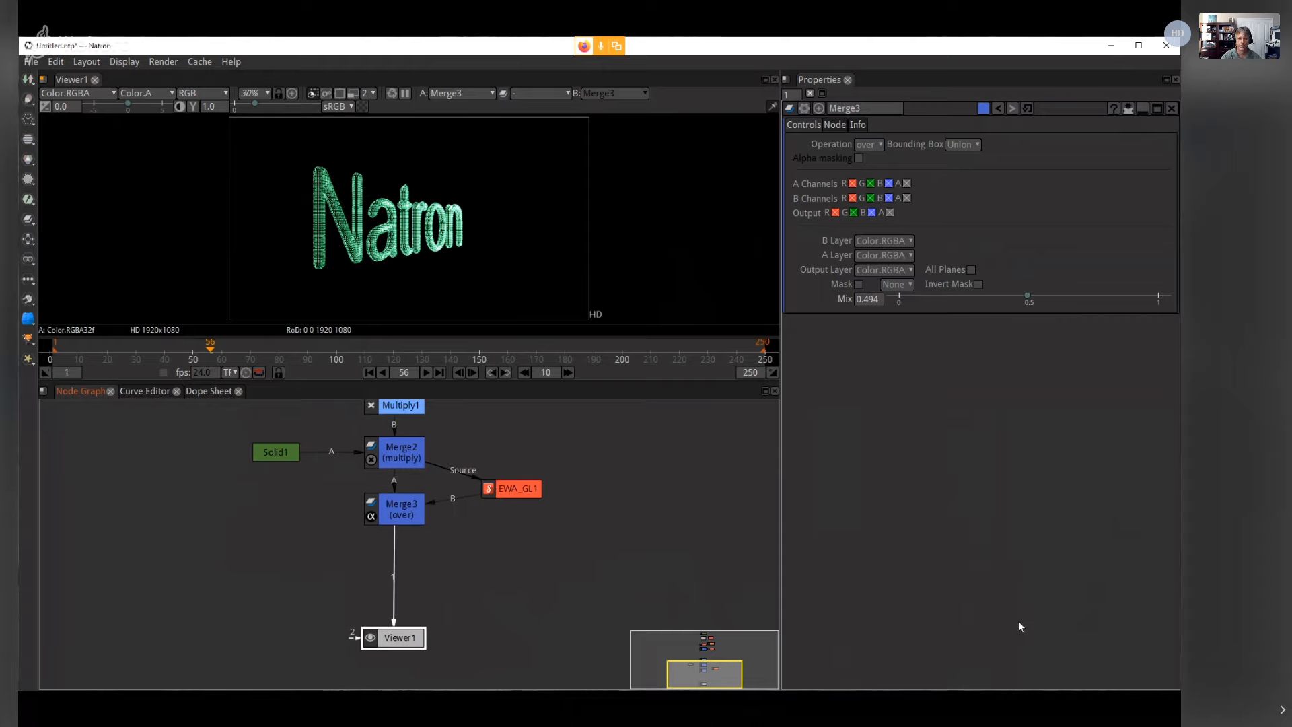
{"action": "left_click_drag", "start_coordinate": [686, 545], "coordinate": [635, 549]}
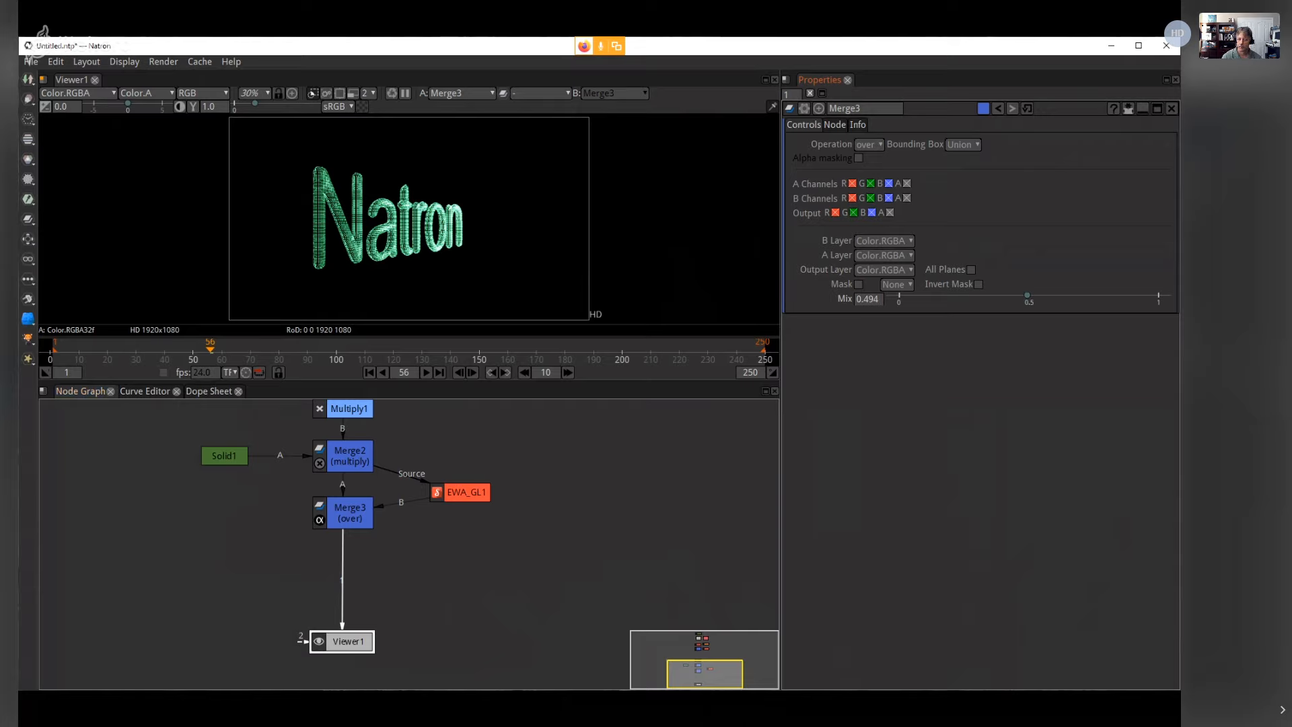
{"action": "left_click_drag", "start_coordinate": [560, 619], "coordinate": [534, 576]}
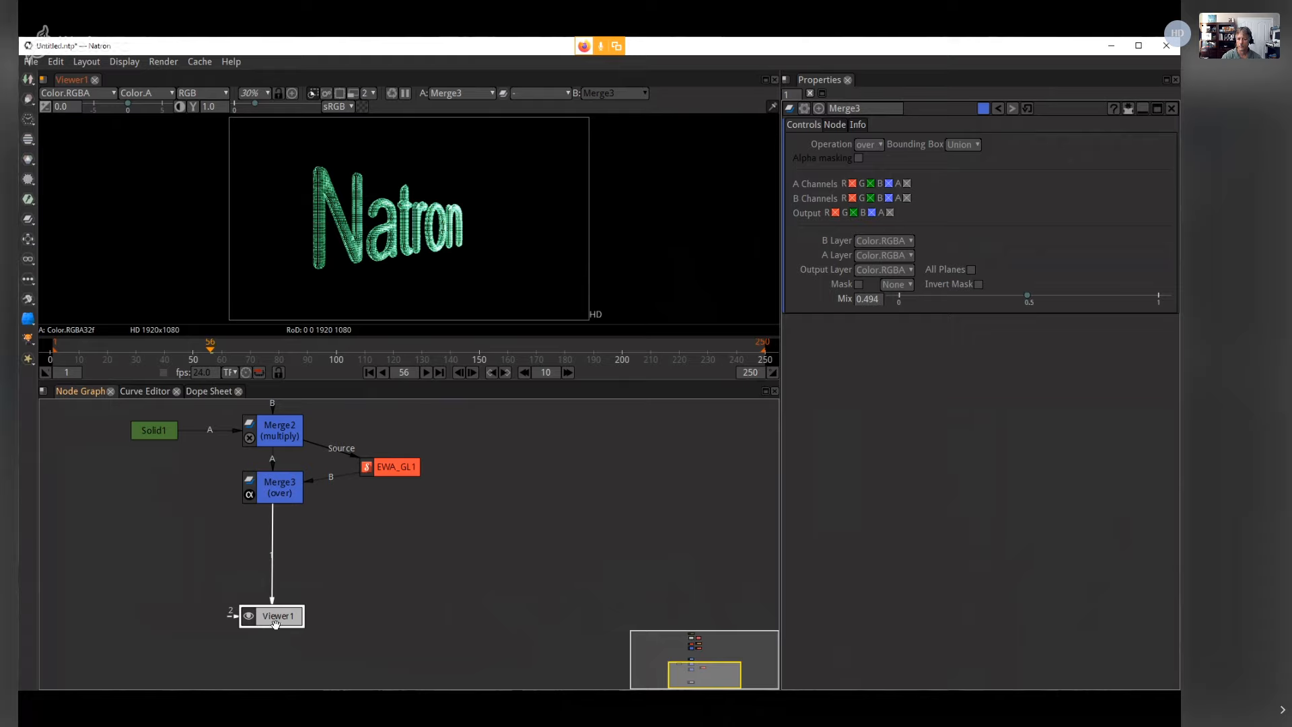
{"action": "left_click_drag", "start_coordinate": [281, 609], "coordinate": [459, 636]}
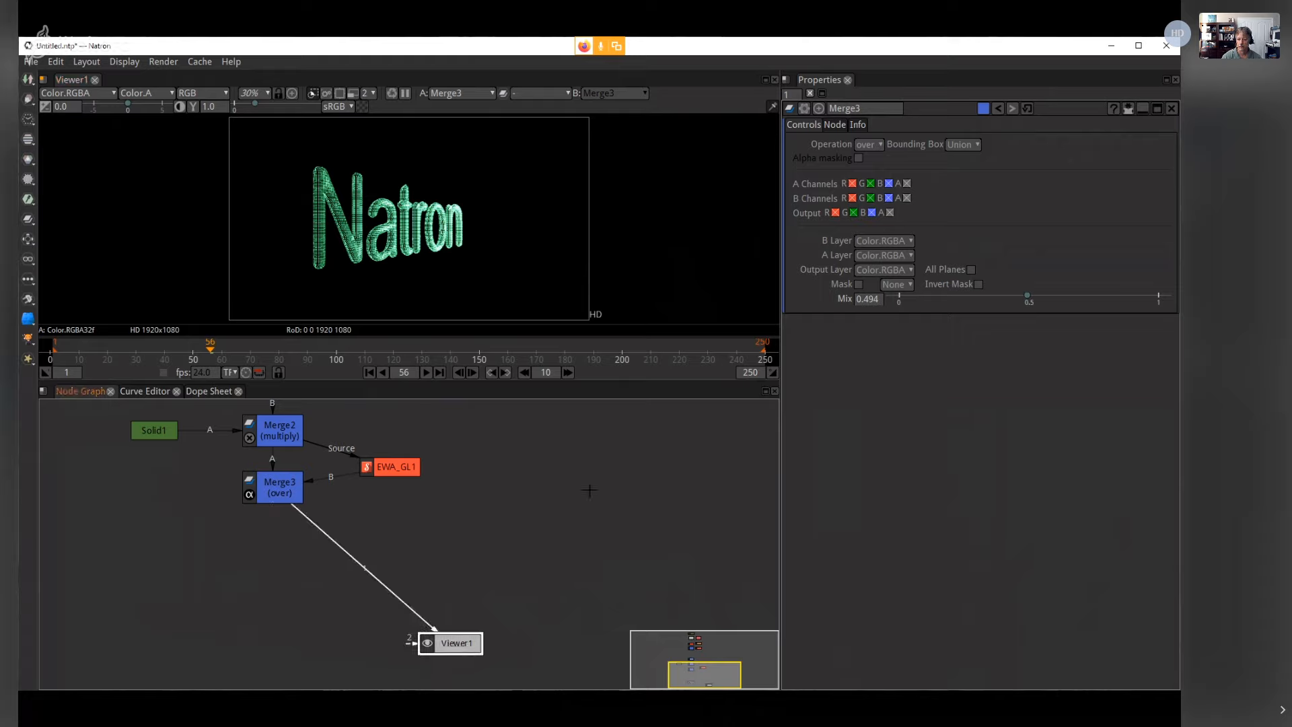
Step: Split the viewer pane horizontally and create a second viewer in the empty half
{"action": "left_click", "coordinate": [42, 81]}
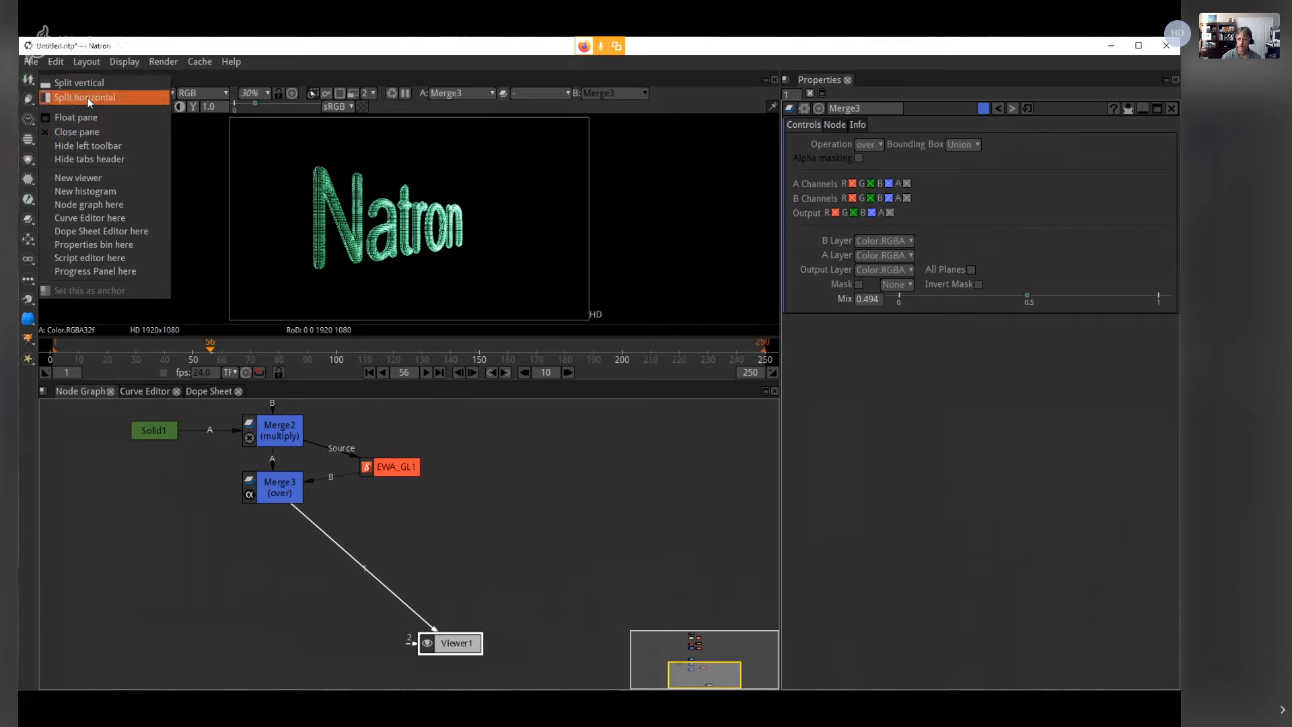
{"action": "left_click", "coordinate": [267, 84]}
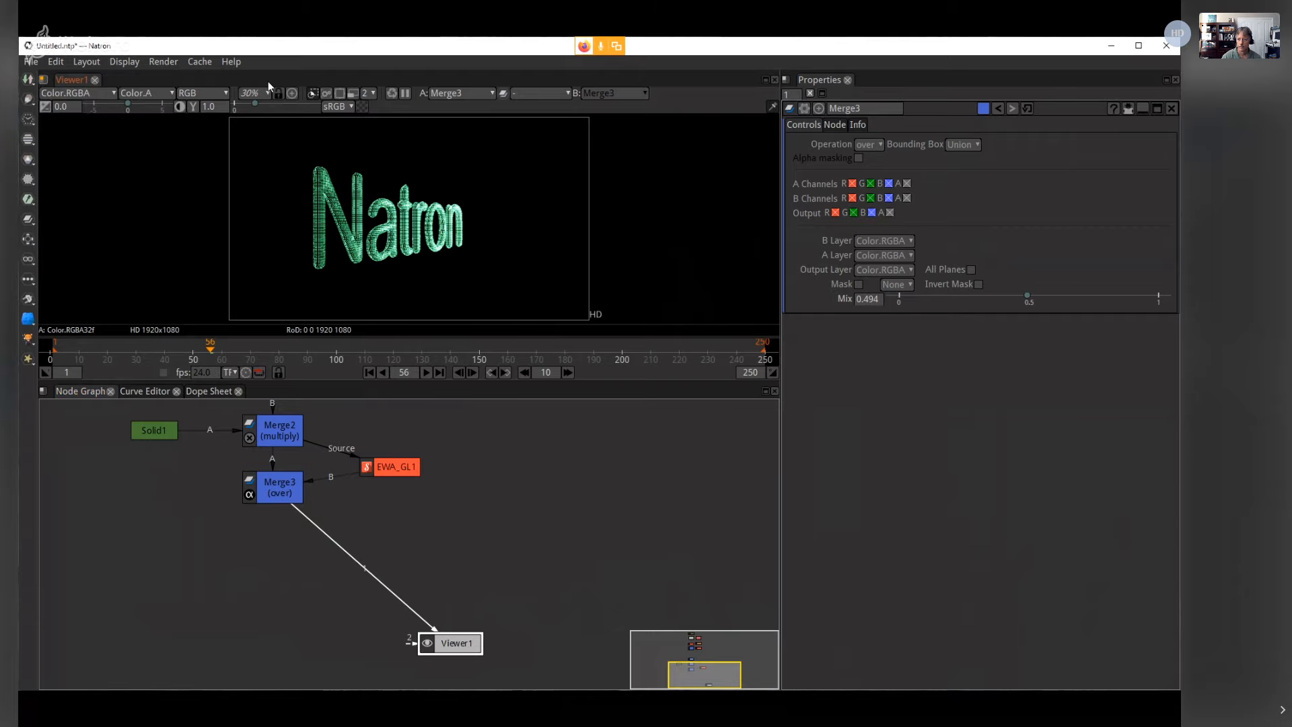
{"action": "left_click", "coordinate": [44, 81]}
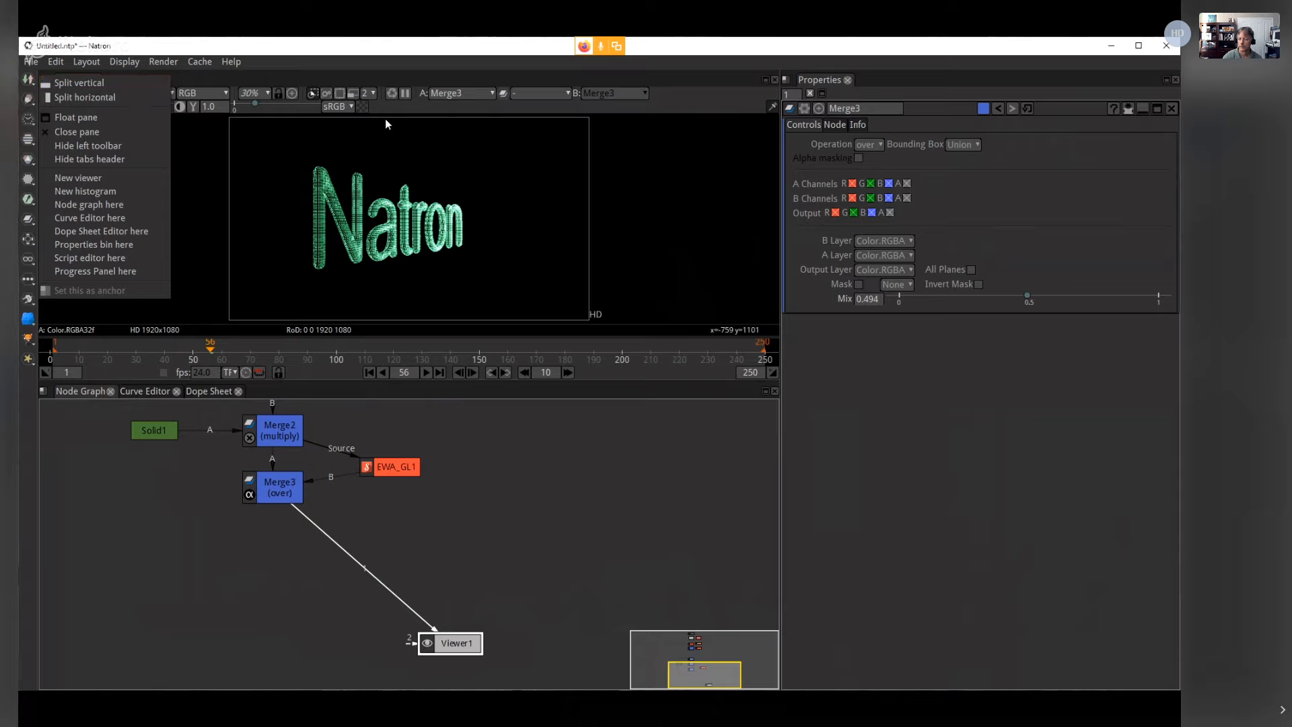
{"action": "left_click", "coordinate": [86, 97]}
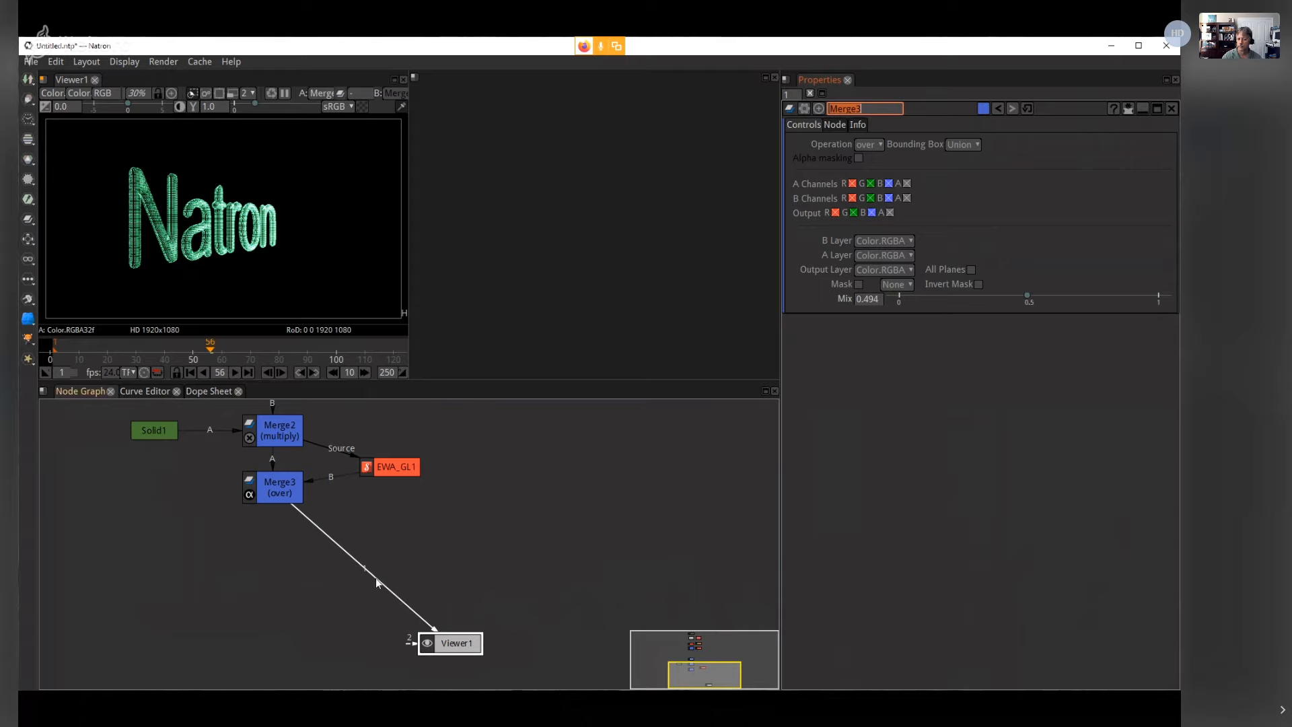
{"action": "left_click", "coordinate": [414, 78]}
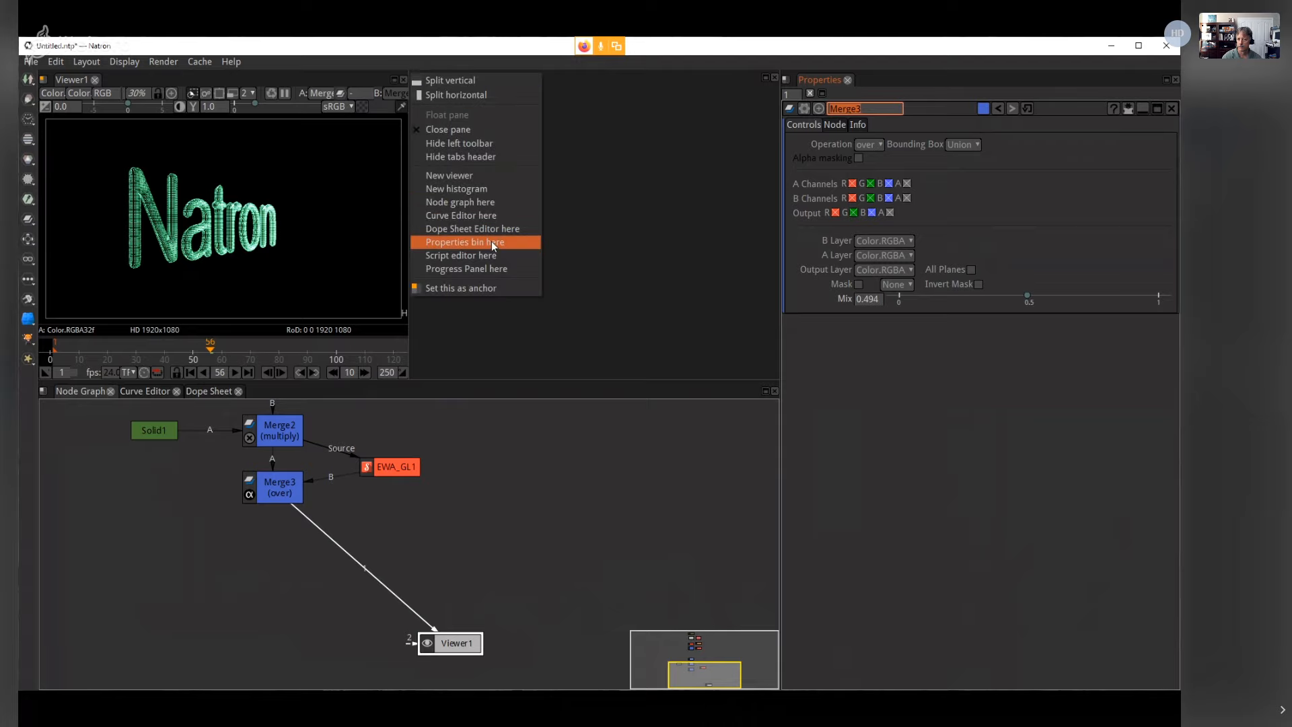
{"action": "left_click", "coordinate": [479, 178]}
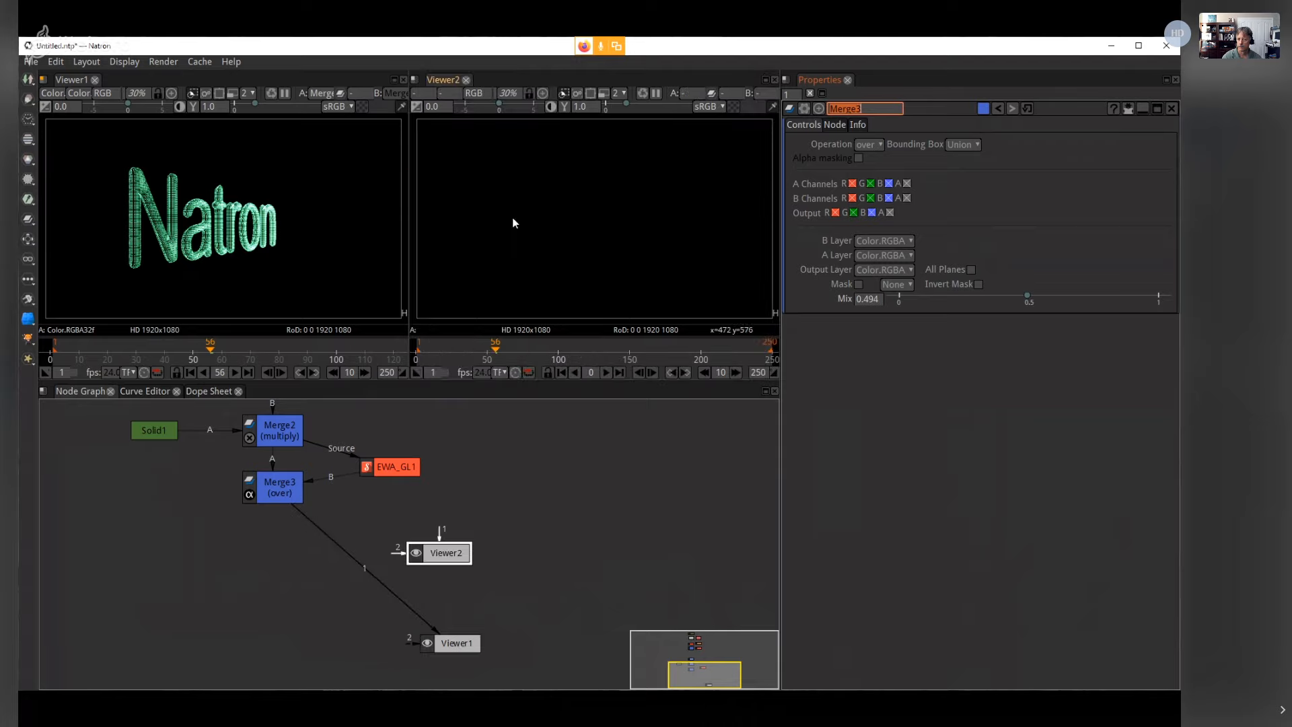
Step: Connect Viewer2 to Merge3's output, move Viewer2 to the right of the tree, and remove the dot inserted on its connection
{"action": "left_click_drag", "start_coordinate": [460, 554], "coordinate": [296, 500]}
{"action": "left_click_drag", "start_coordinate": [475, 577], "coordinate": [670, 568]}
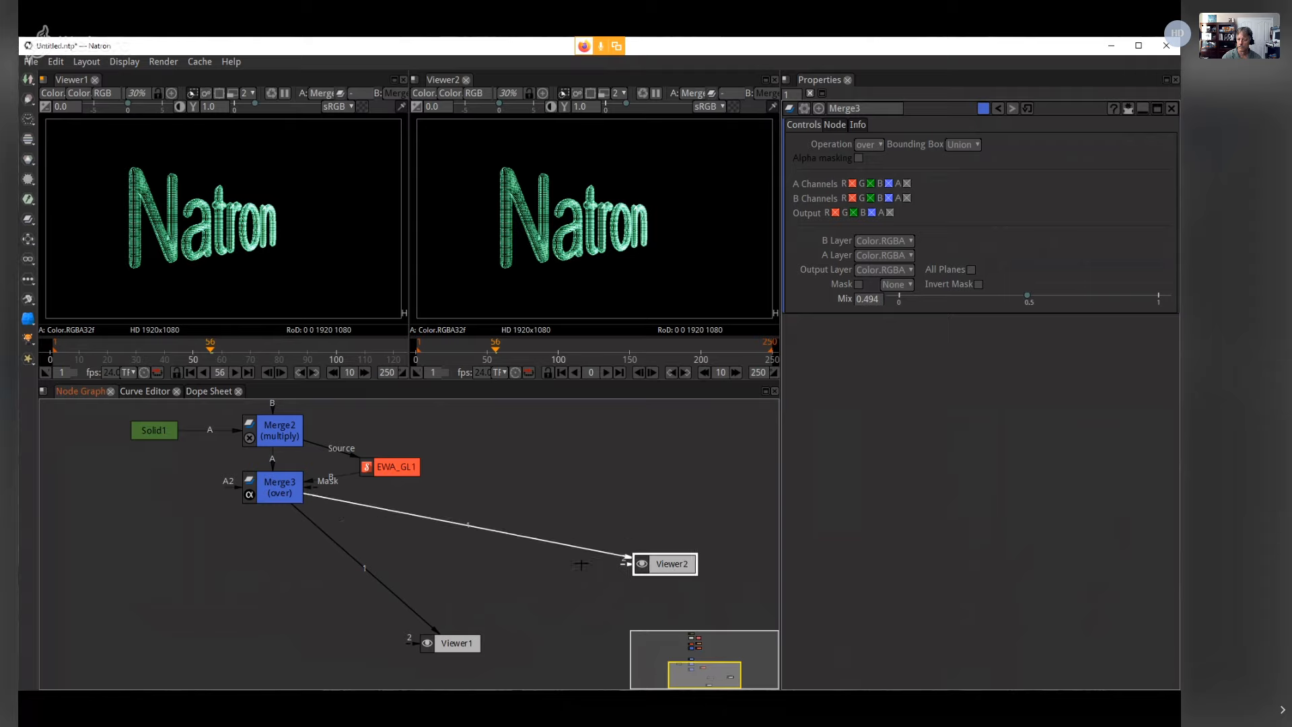
{"action": "left_click", "coordinate": [470, 526], "text": "ctrl"}
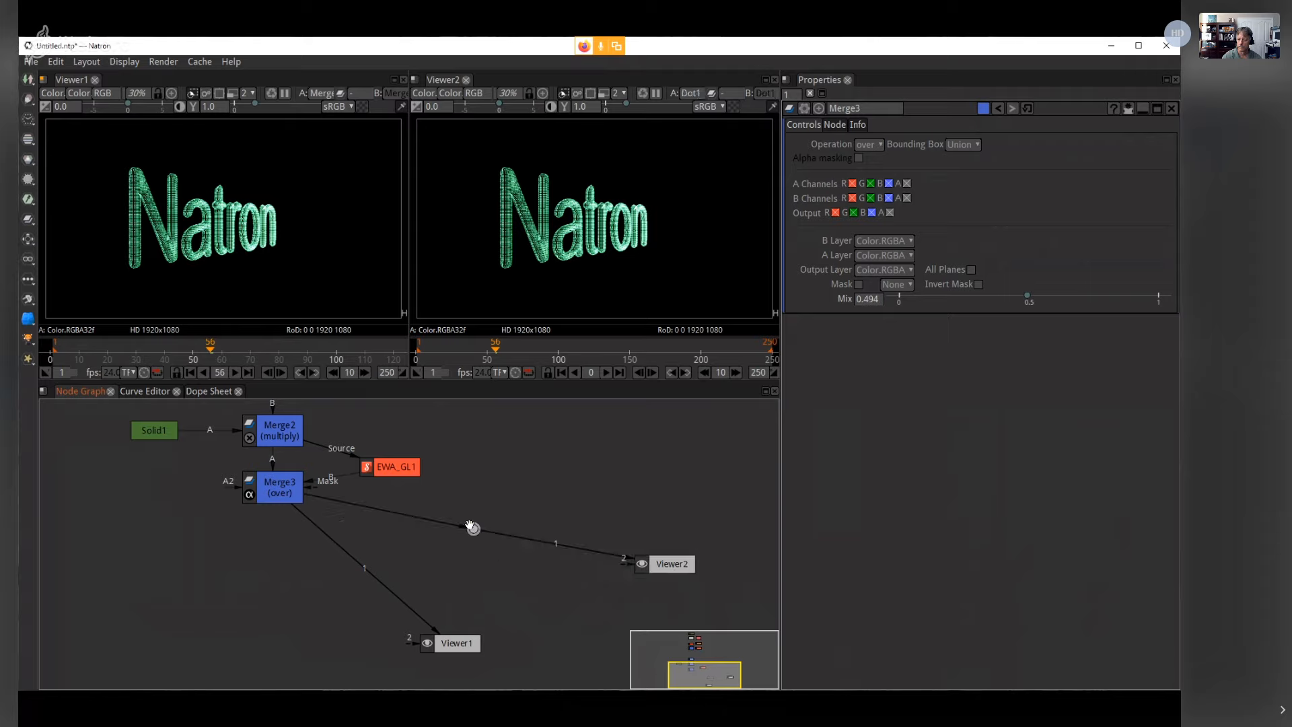
{"action": "key", "text": "Delete"}
Step: Route the Merge3 to Viewer2 connection through a dot level with Merge3, with Viewer2 spaced well below the dot
{"action": "left_click_drag", "start_coordinate": [699, 563], "coordinate": [635, 564]}
{"action": "key", "text": "ctrl"}
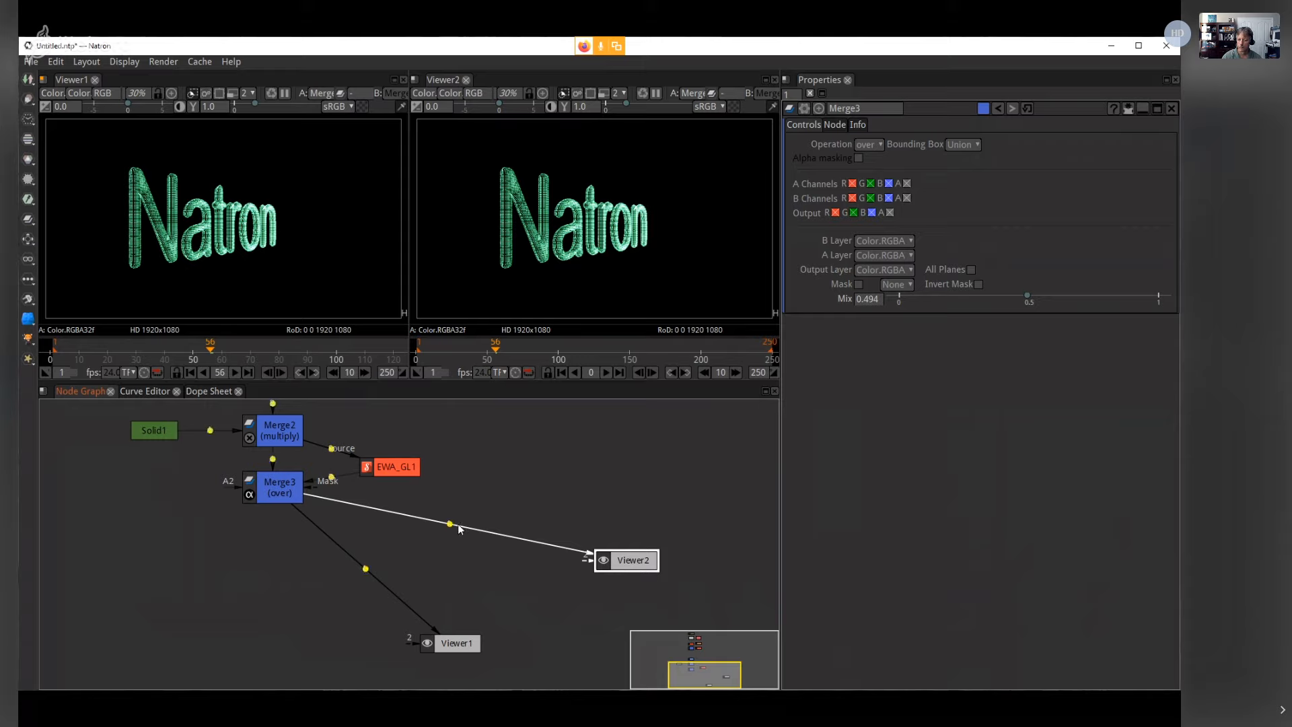
{"action": "left_click_drag", "start_coordinate": [449, 524], "coordinate": [623, 494]}
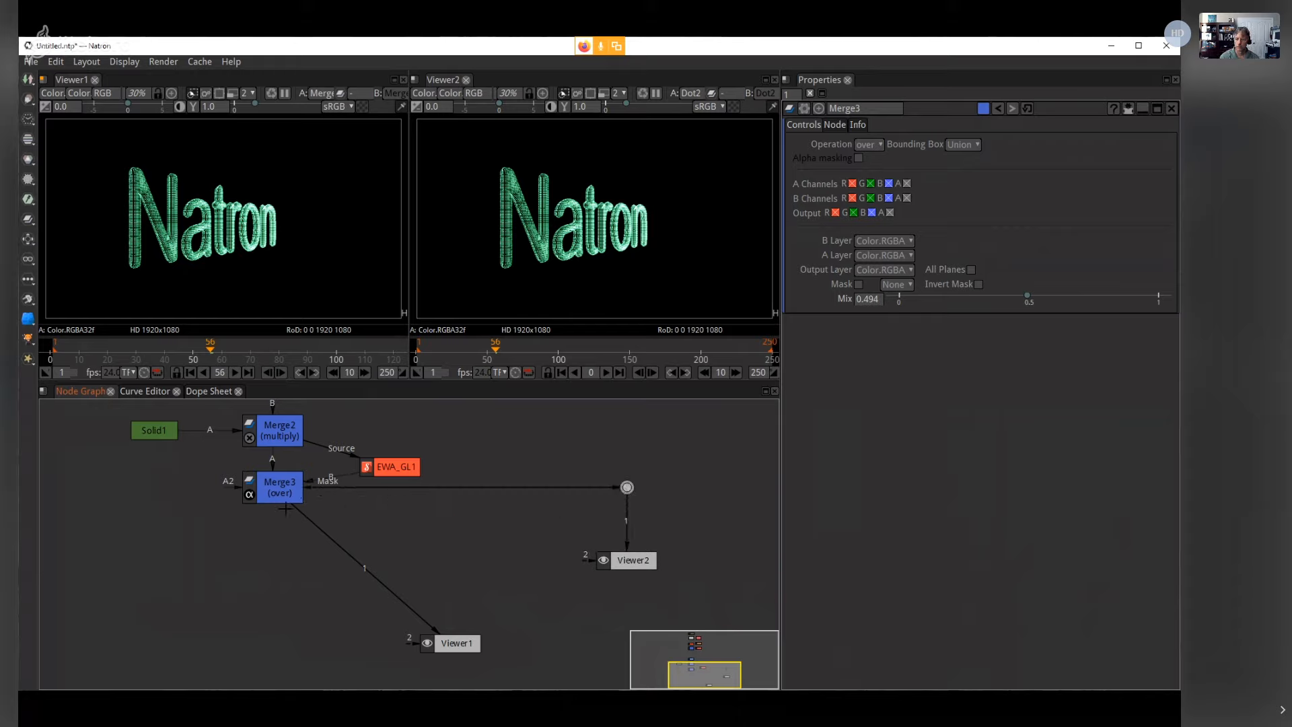
{"action": "left_click_drag", "start_coordinate": [622, 560], "coordinate": [622, 605]}
Step: Insert the community WaveForm node between the dot and Viewer2
{"action": "left_click", "coordinate": [629, 490]}
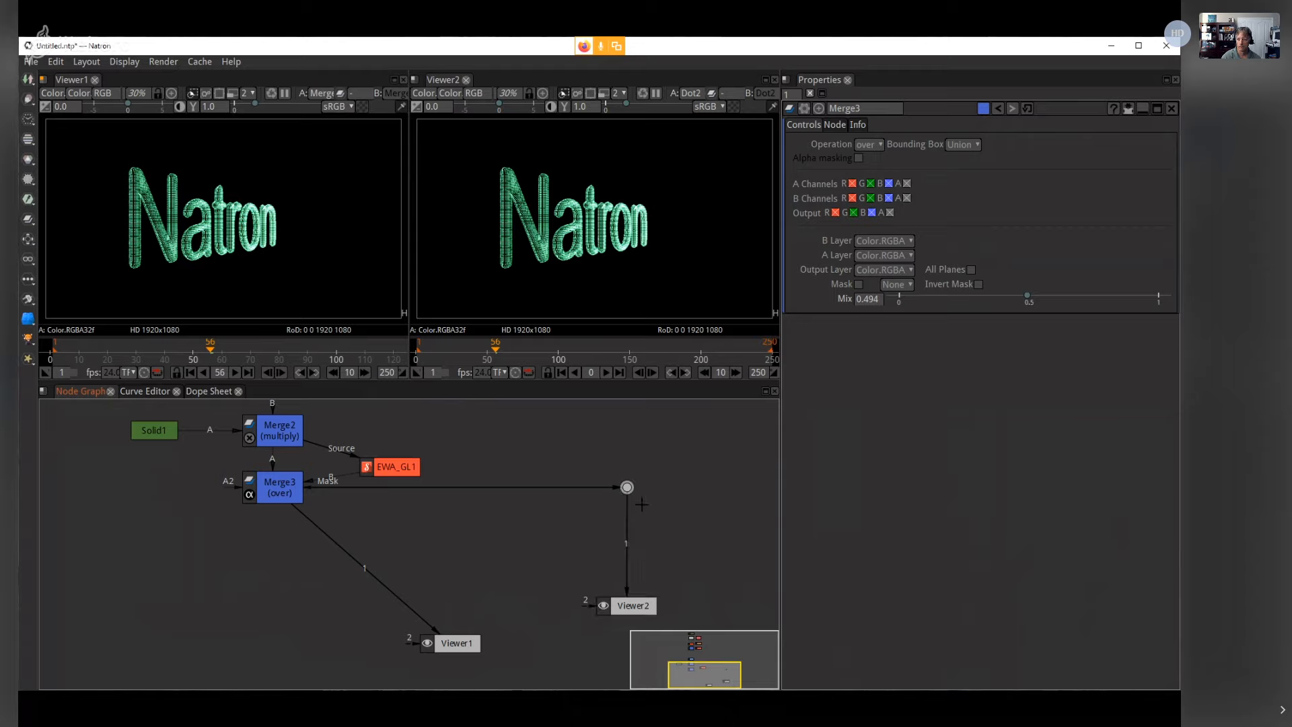
{"action": "key", "text": "Tab"}
{"action": "key", "text": "Escape"}
{"action": "right_click", "coordinate": [627, 488]}
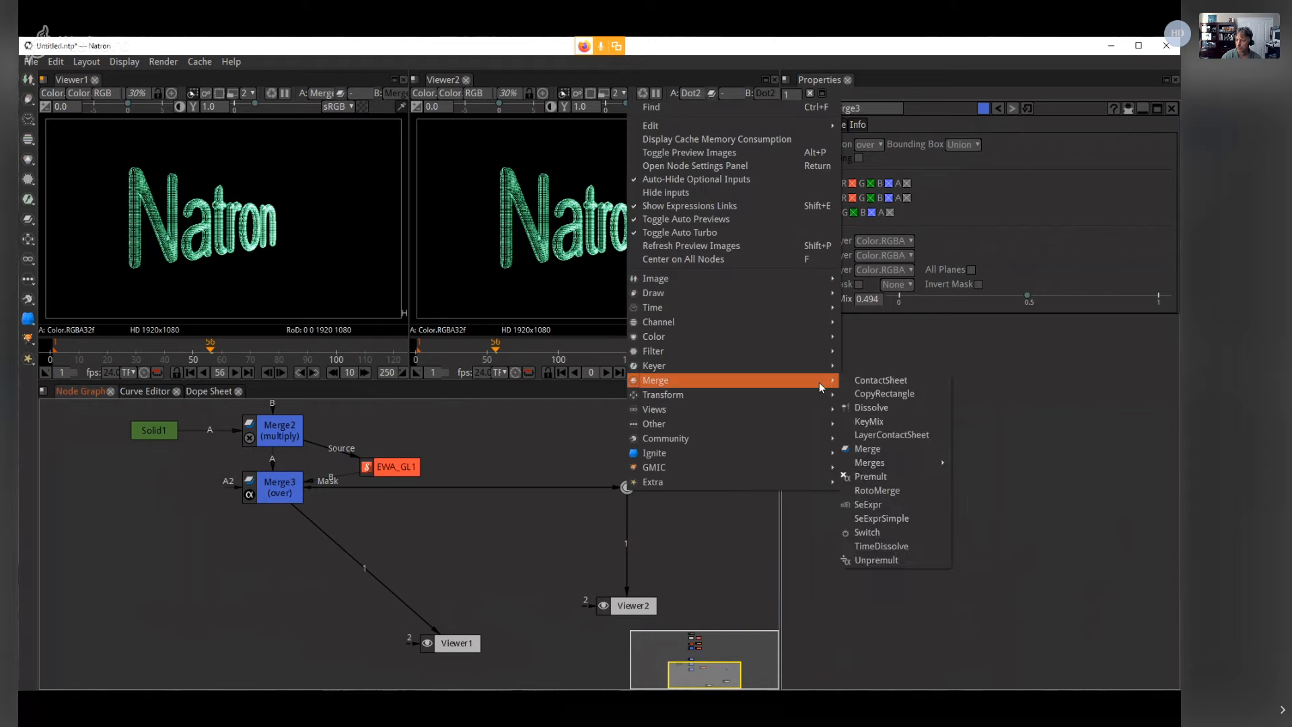
{"action": "mouse_move", "coordinate": [750, 436]}
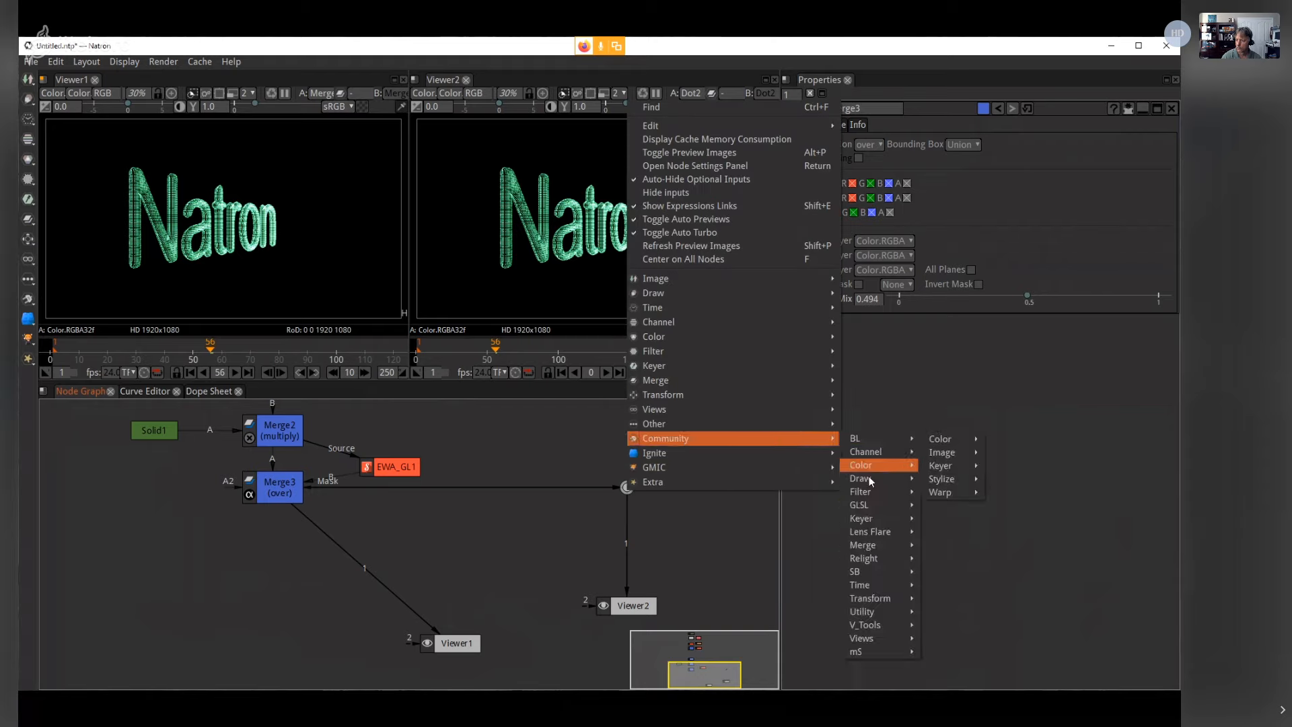
{"action": "mouse_move", "coordinate": [872, 517]}
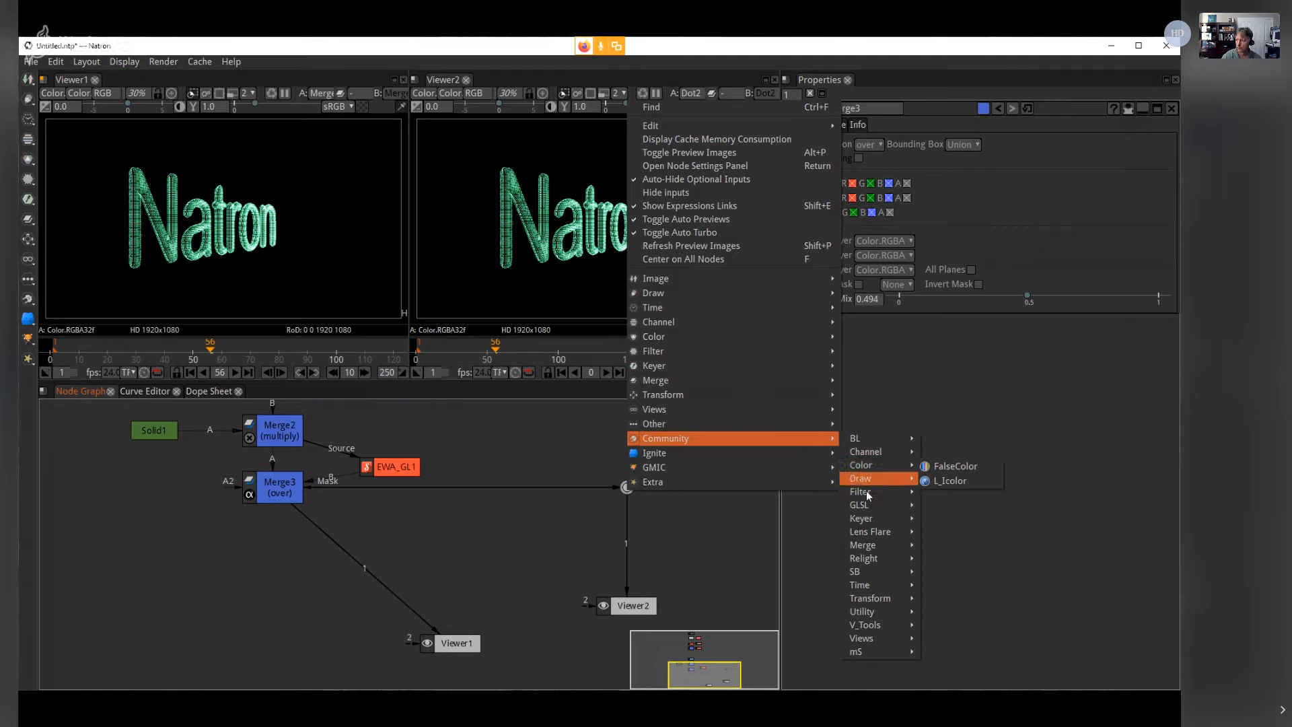
{"action": "mouse_move", "coordinate": [887, 538]}
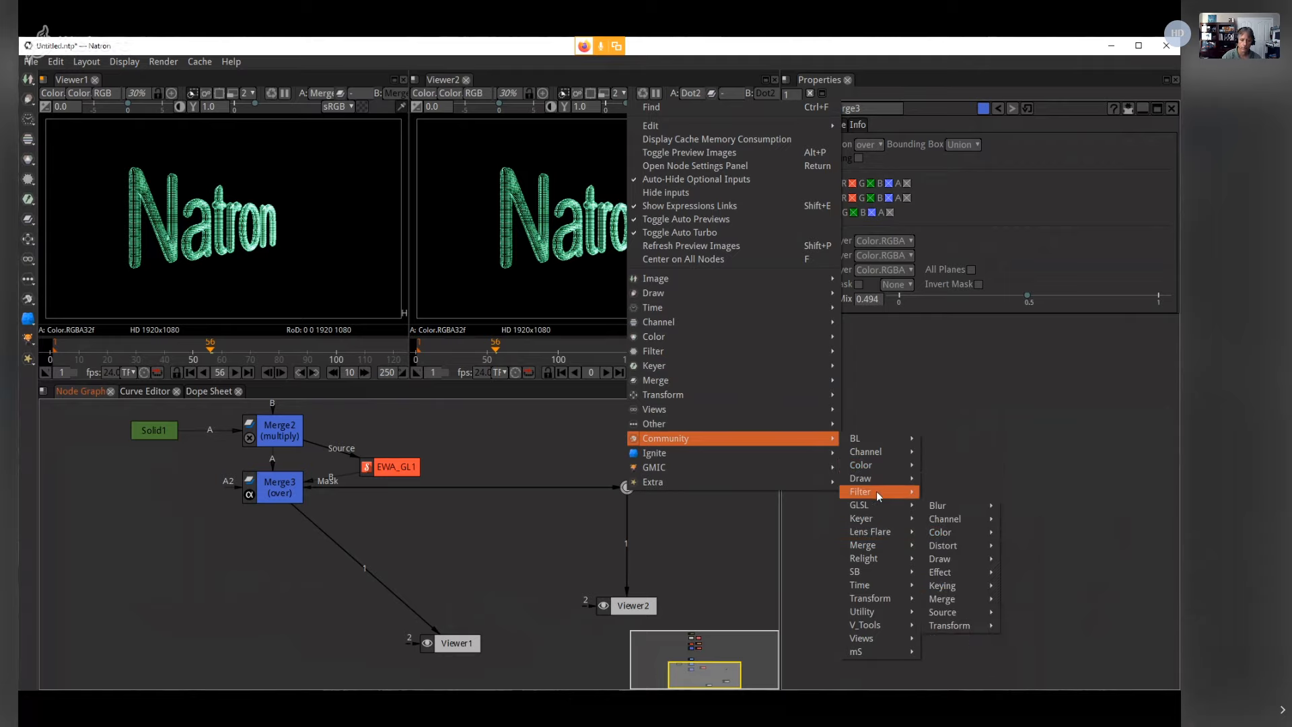
{"action": "mouse_move", "coordinate": [876, 479]}
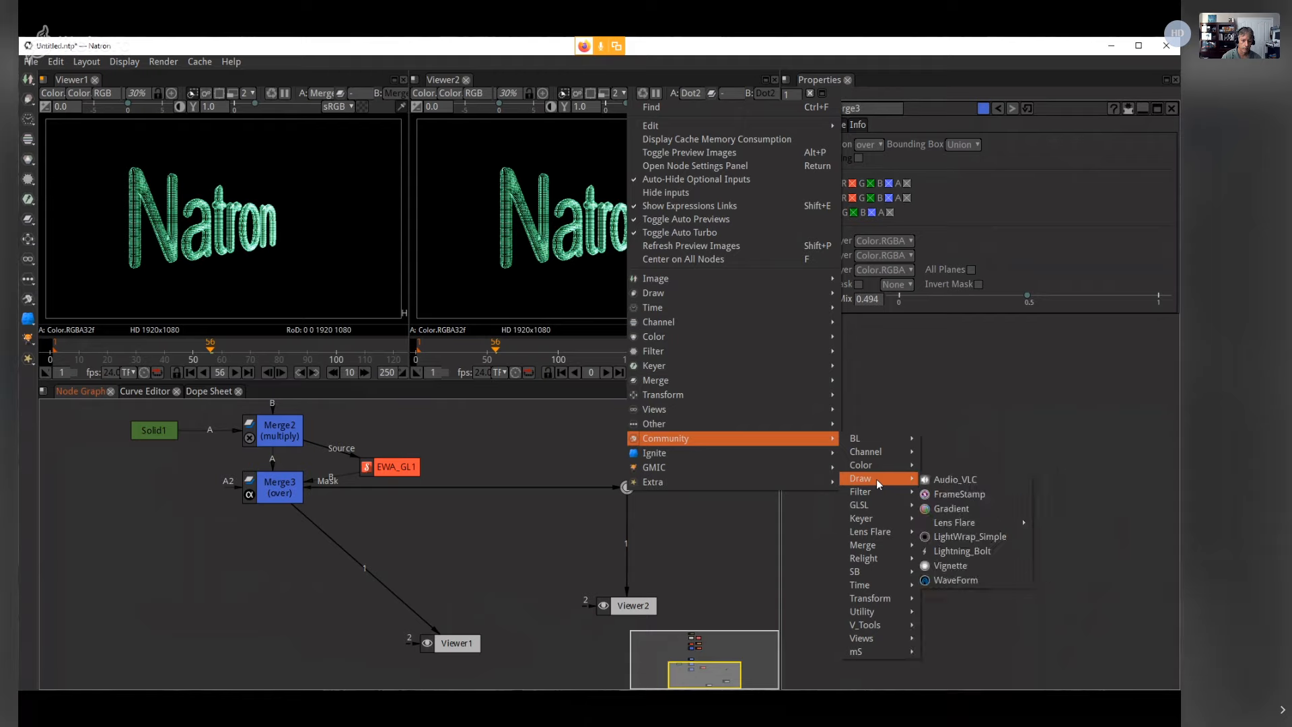
{"action": "left_click", "coordinate": [954, 583]}
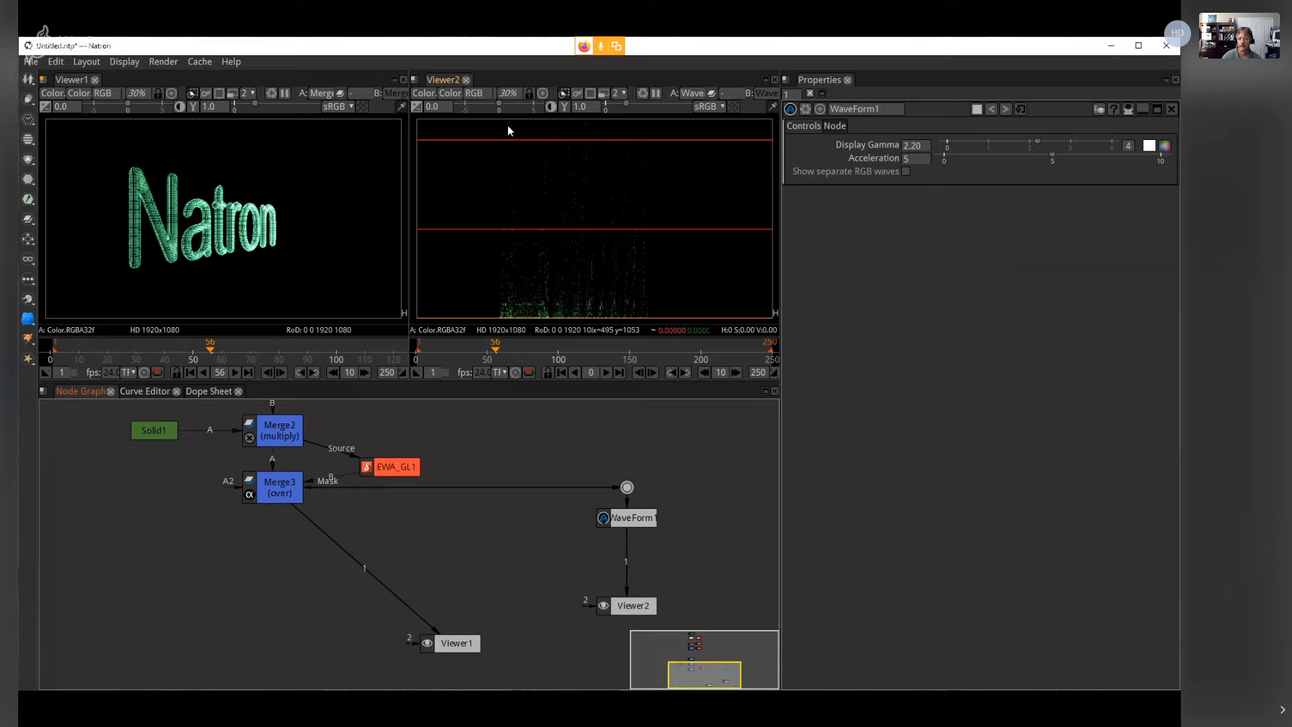
Step: Add a color Multiply node after WaveForm1 and set its value to 4.0 to brighten the waveform display
{"action": "left_click", "coordinate": [632, 520]}
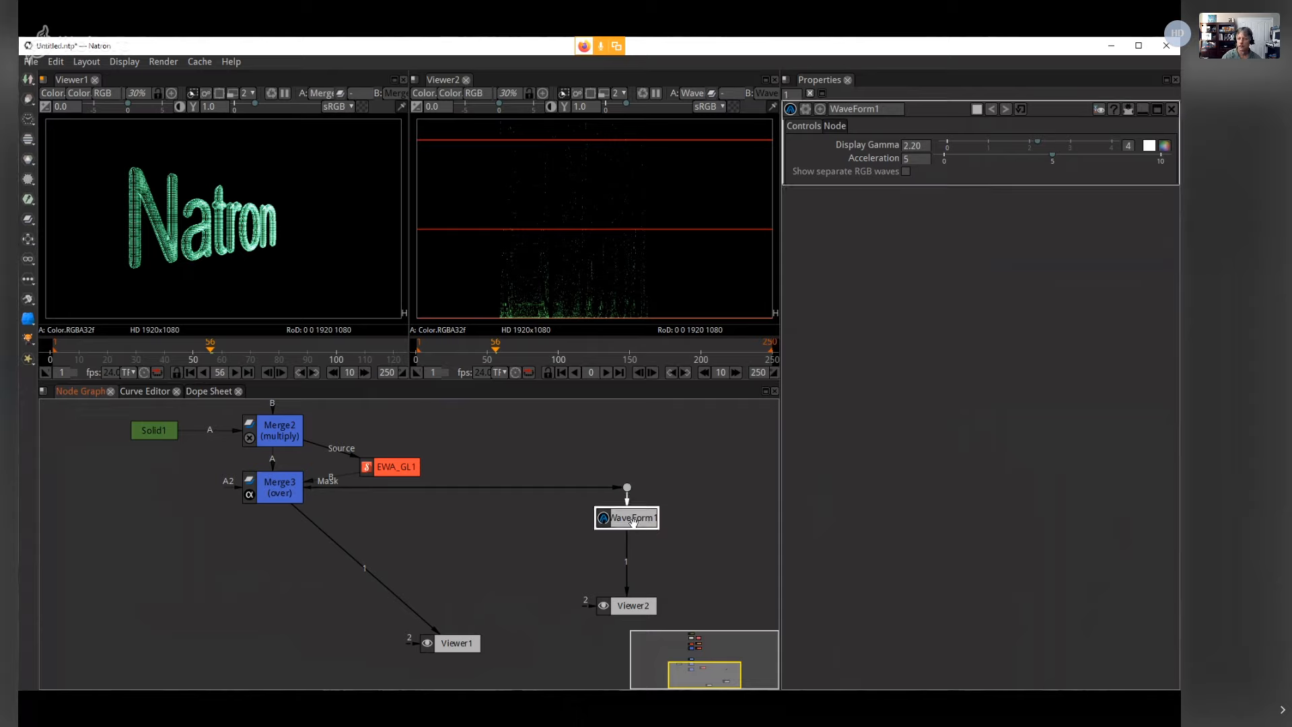
{"action": "key", "text": "Tab"}
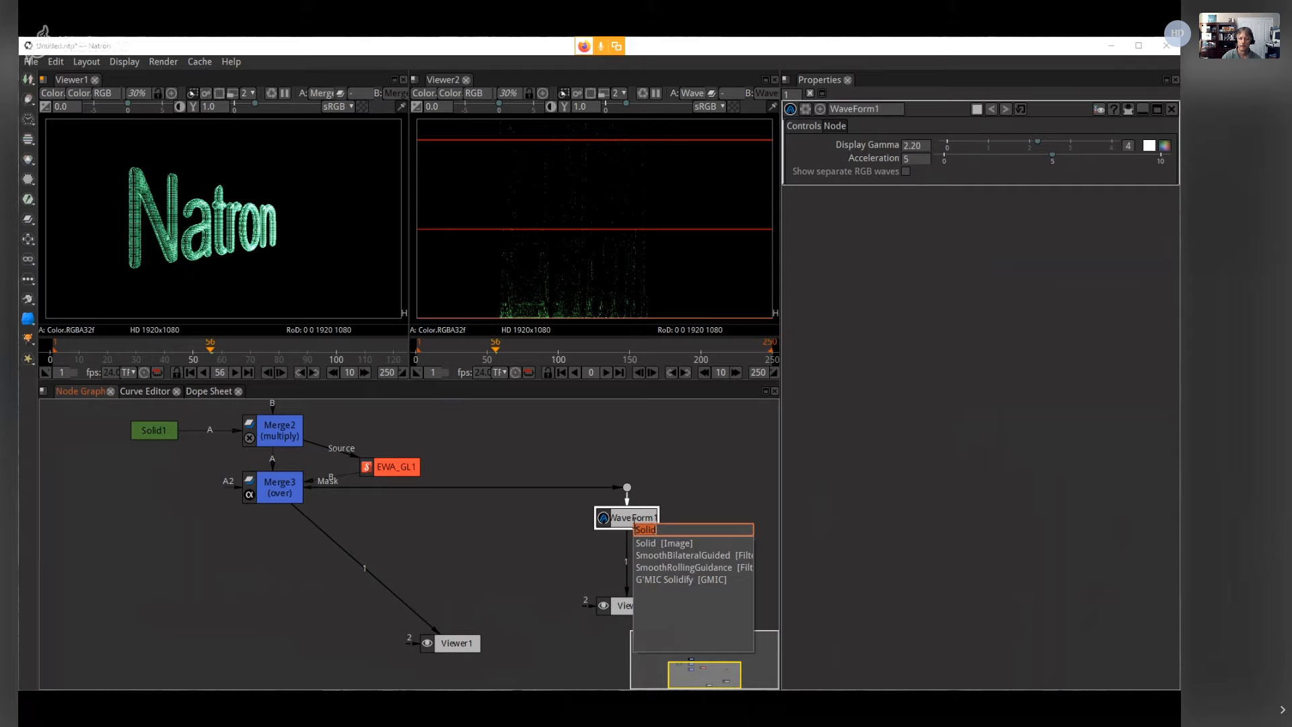
{"action": "type", "text": "mul"}
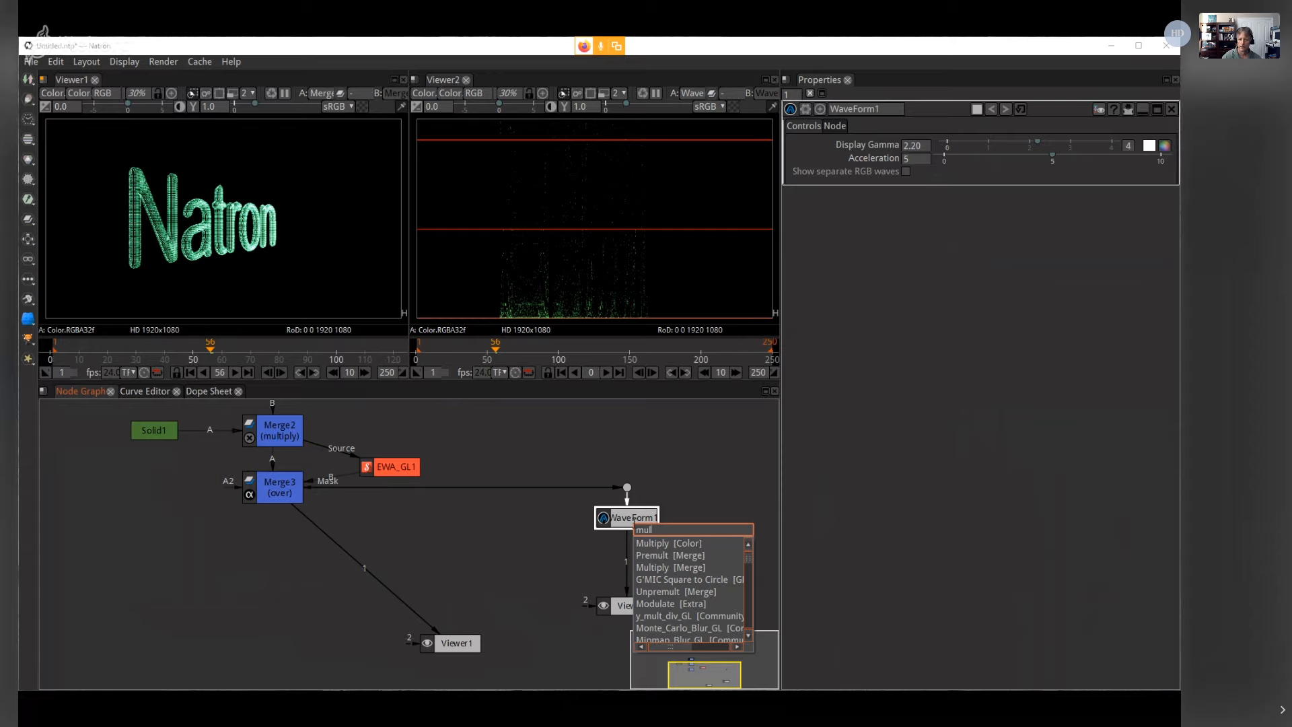
{"action": "key", "text": "Return"}
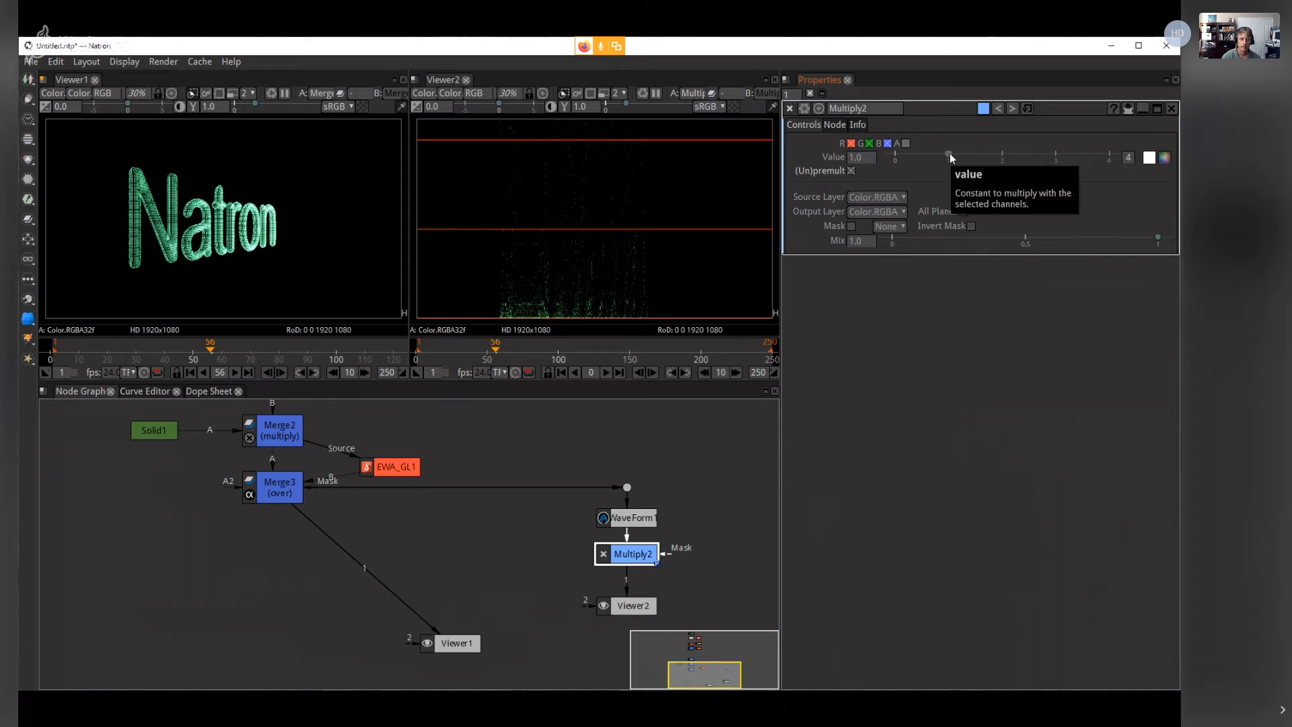
{"action": "left_click_drag", "start_coordinate": [951, 155], "coordinate": [1125, 159]}
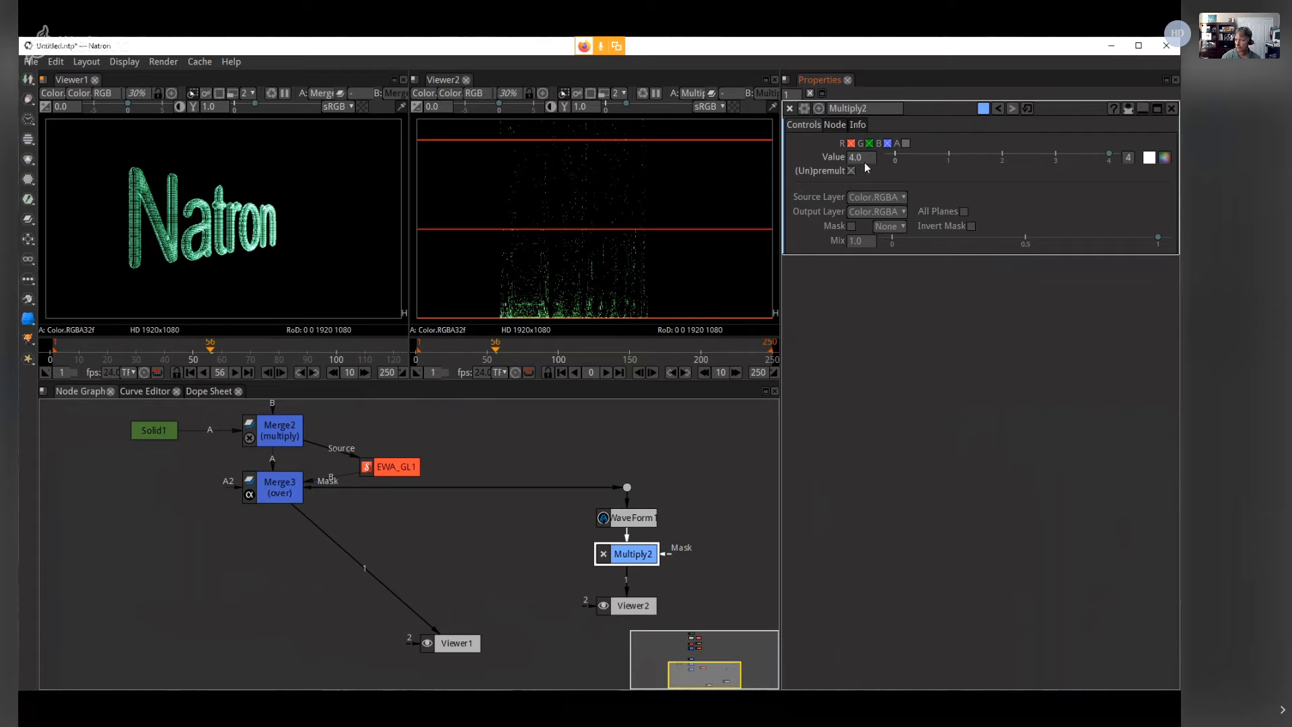
Step: Raise the Multiply2 value well above 4 and set WaveForm1's display gamma to 1
{"action": "scroll", "coordinate": [850, 160], "scroll_direction": "up", "scroll_amount": 20}
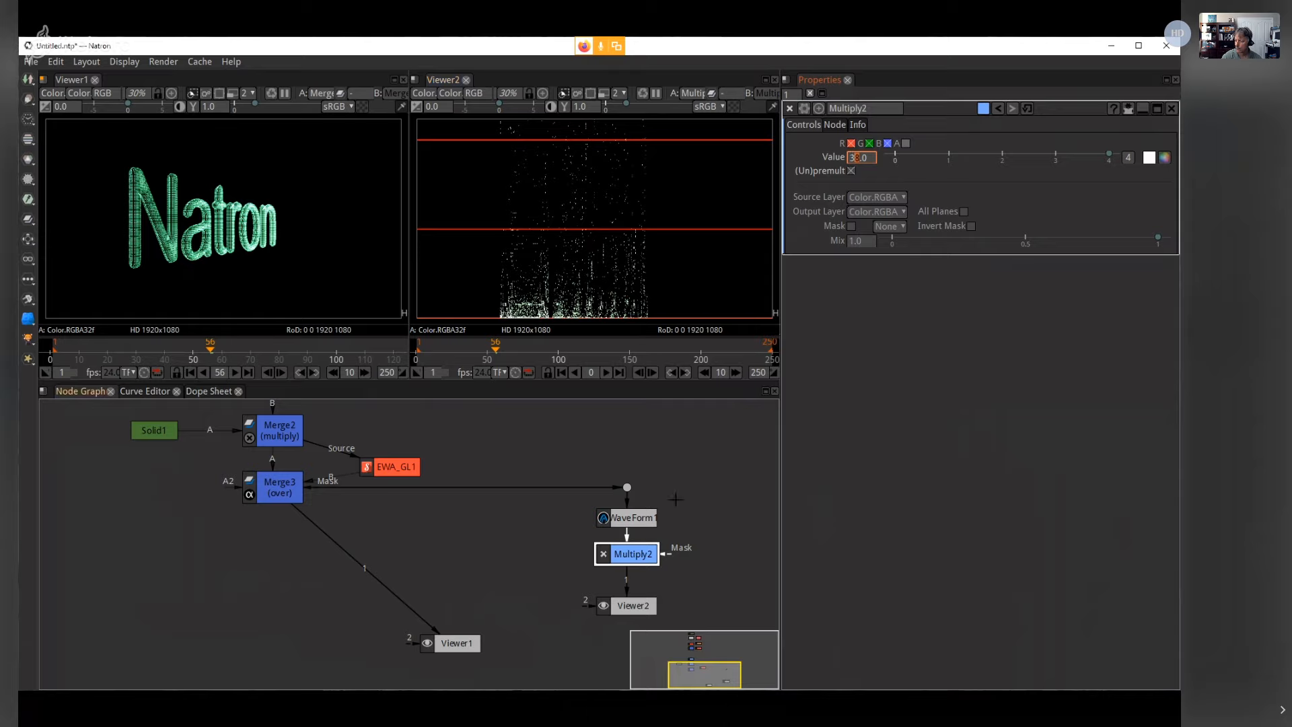
{"action": "left_click", "coordinate": [638, 520]}
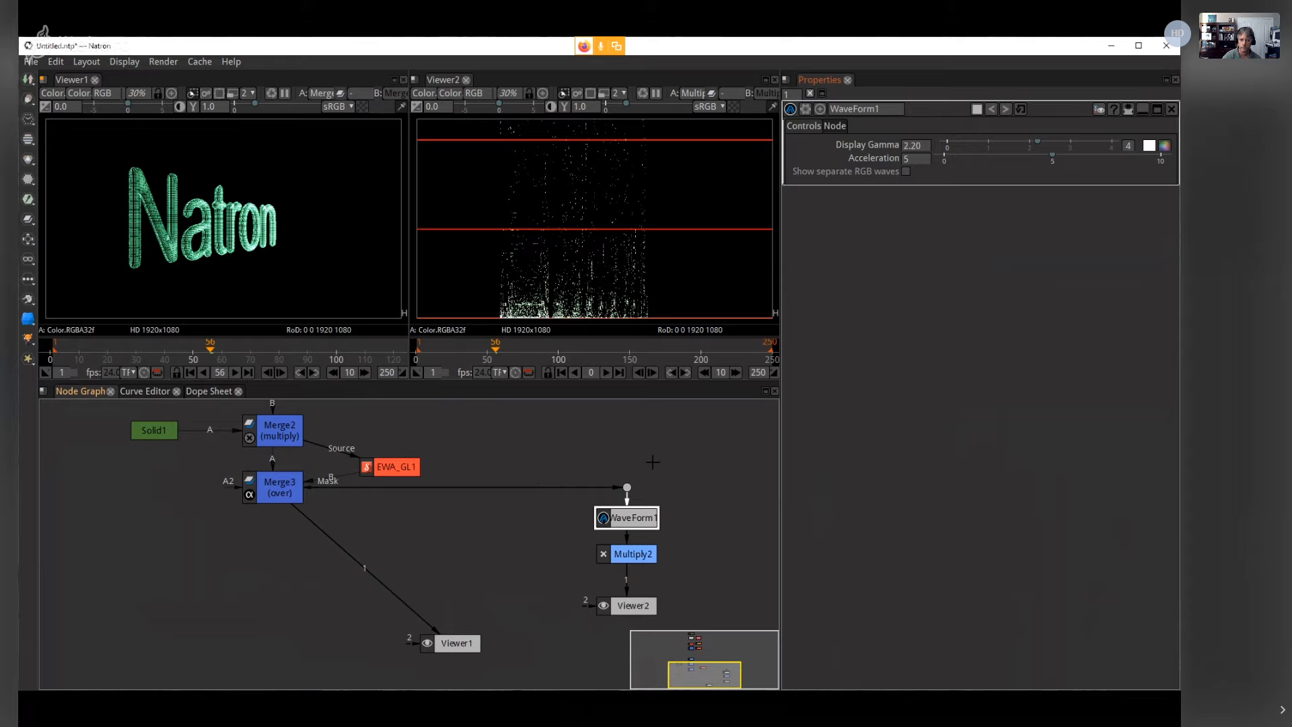
{"action": "left_click", "coordinate": [922, 146]}
{"action": "left_click_drag", "start_coordinate": [926, 148], "coordinate": [890, 154]}
{"action": "type", "text": "1"}
{"action": "key", "text": "Return"}
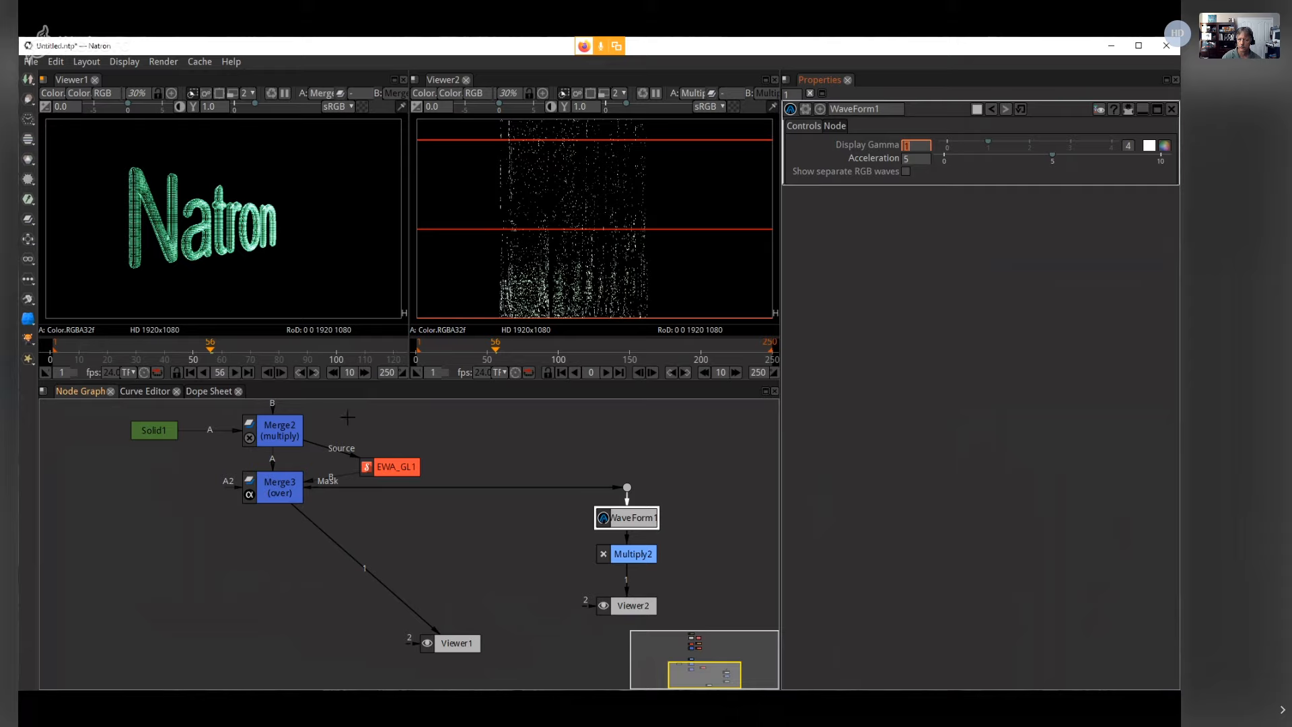
Step: Disable the Multiply1 node above Merge2
{"action": "left_click", "coordinate": [288, 439]}
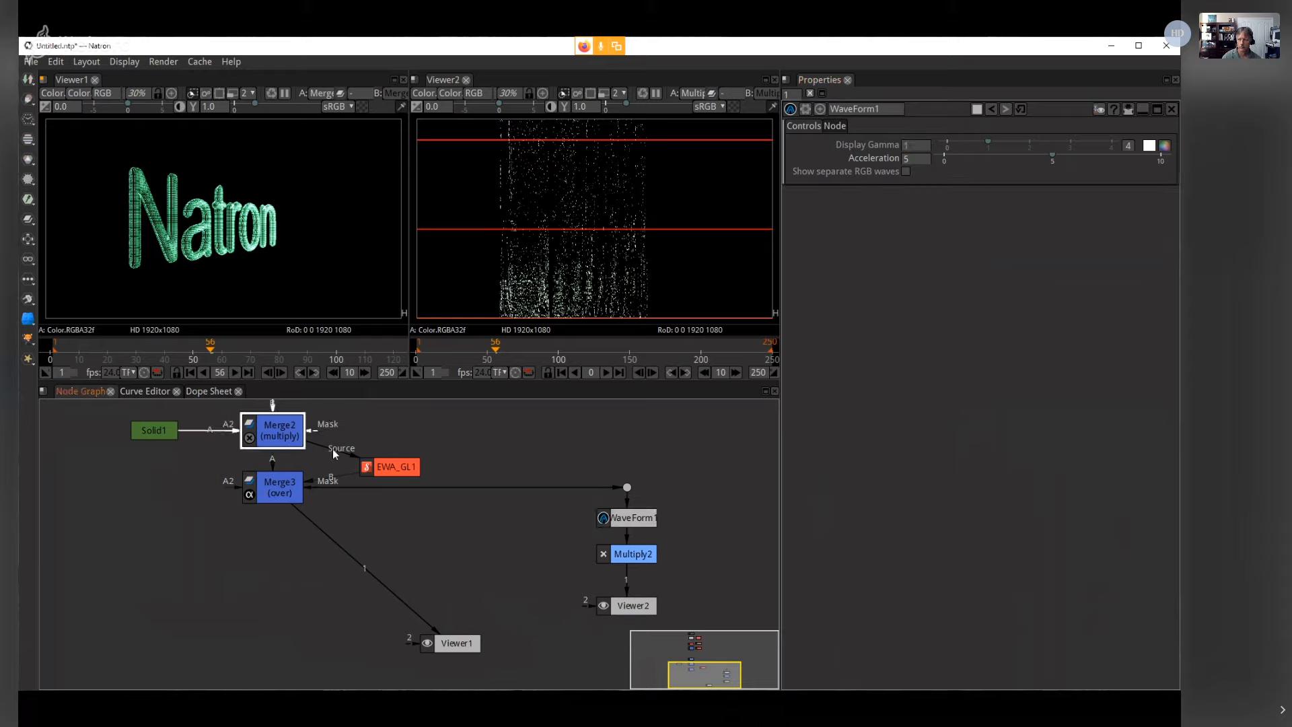
{"action": "left_click_drag", "start_coordinate": [506, 472], "coordinate": [504, 548]}
{"action": "left_click", "coordinate": [293, 463]}
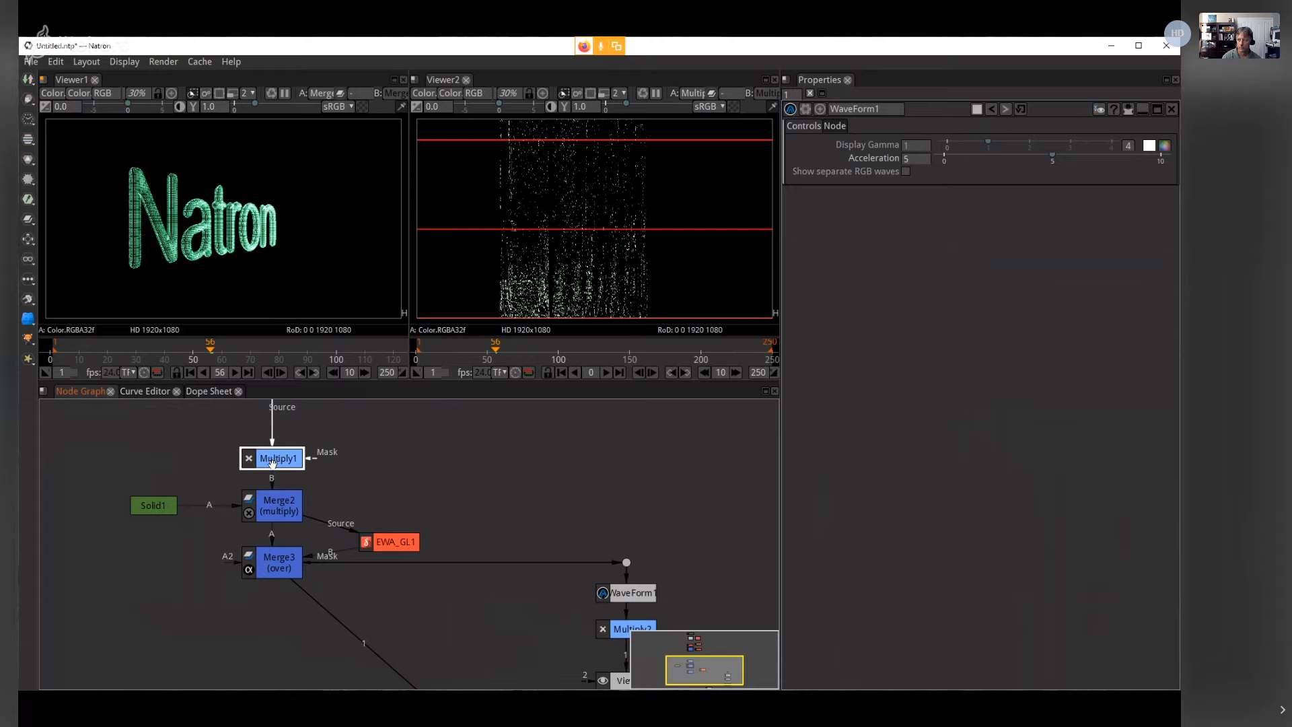
{"action": "key", "text": "d"}
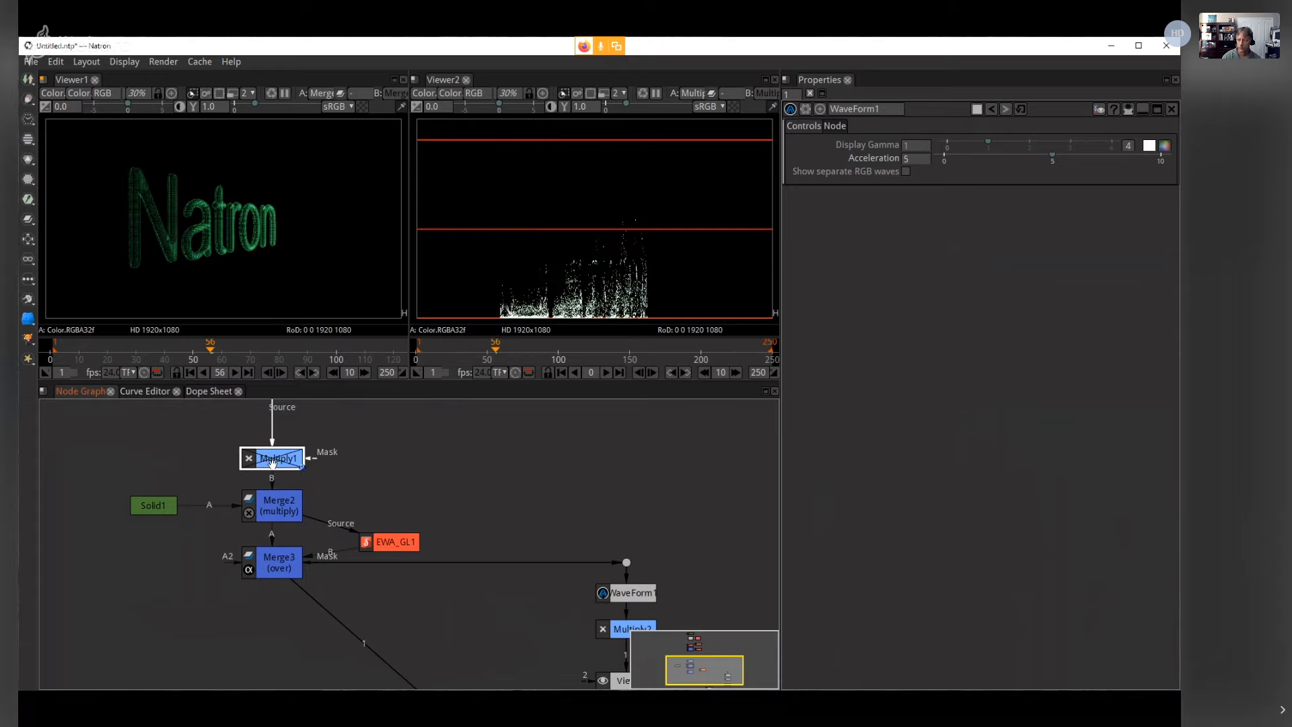
{"action": "left_click_drag", "start_coordinate": [620, 488], "coordinate": [618, 454]}
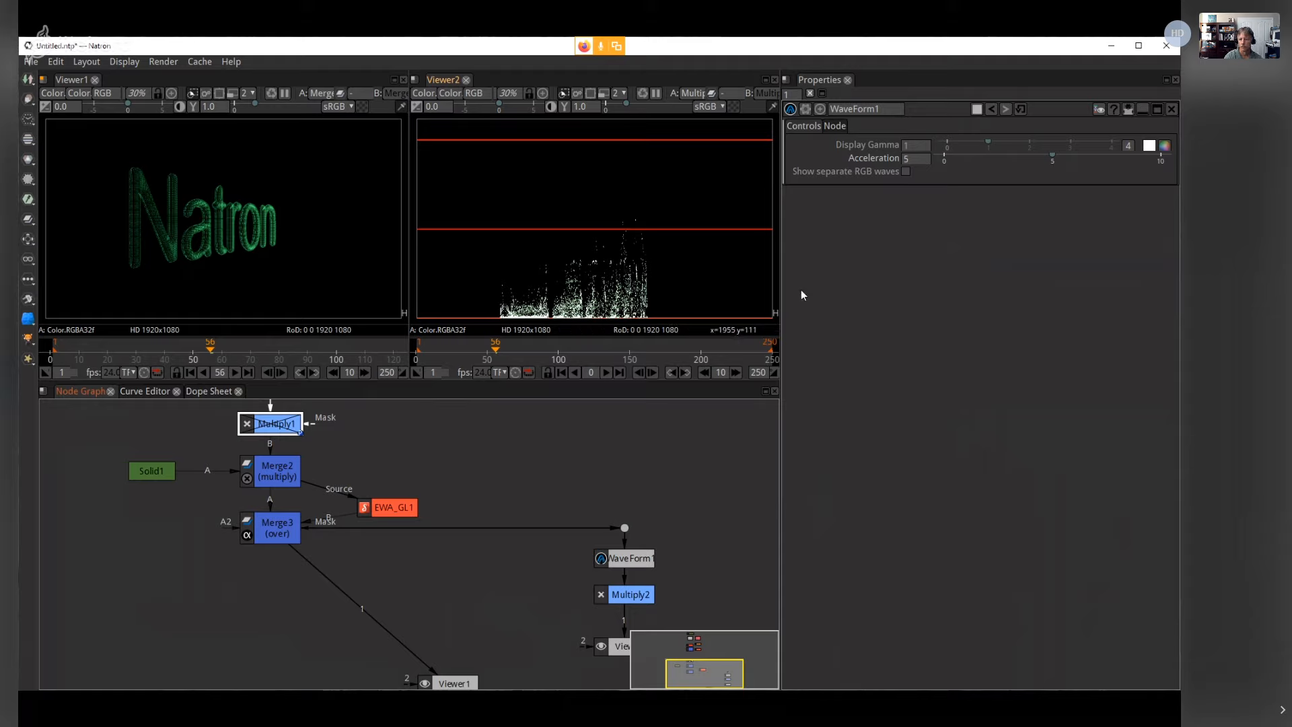
Step: Try a display gamma of 2.2 on WaveForm1, and return it to 1
{"action": "left_click", "coordinate": [926, 146]}
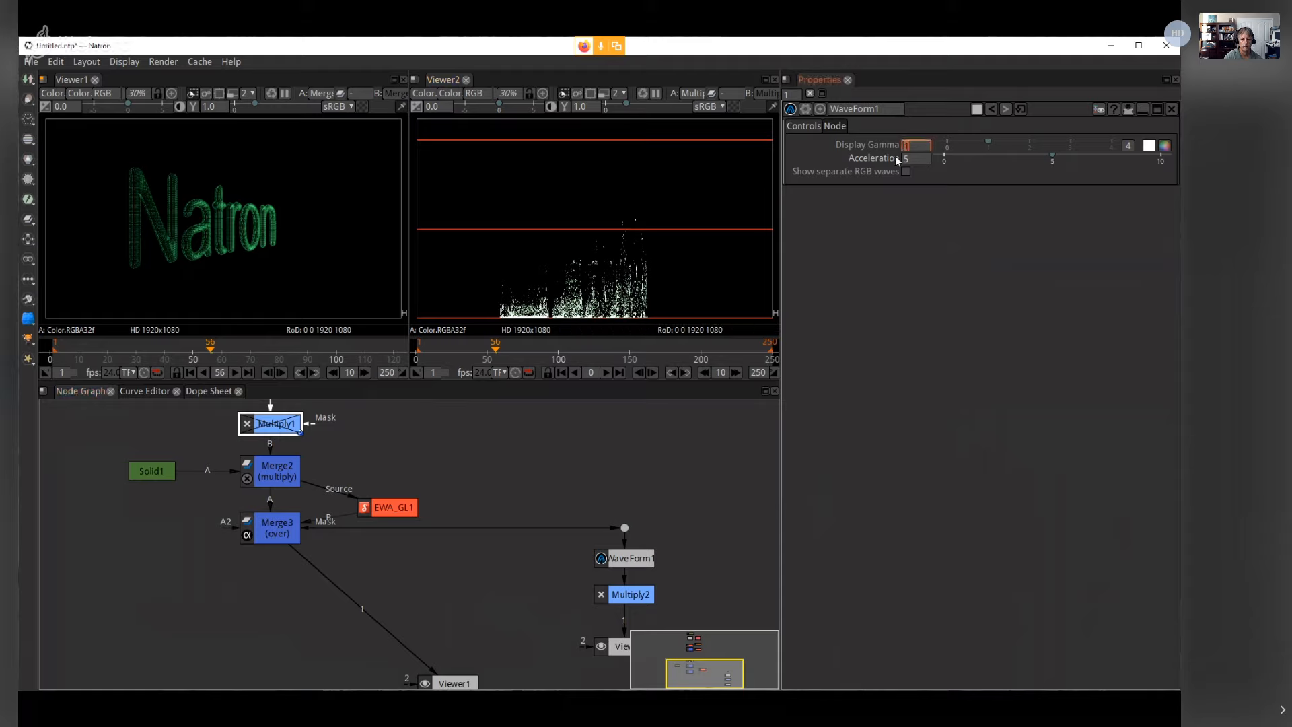
{"action": "mouse_move", "coordinate": [895, 155]}
{"action": "type", "text": "2.2"}
{"action": "key", "text": "Return"}
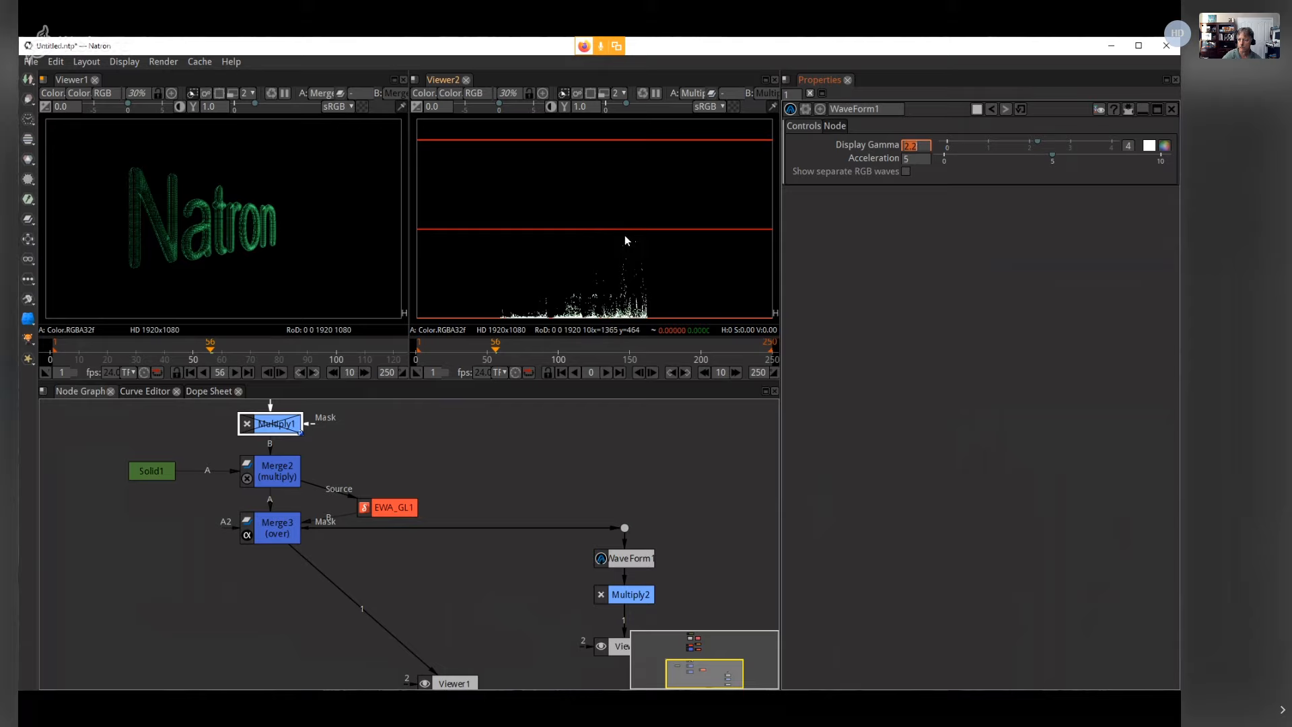
{"action": "type", "text": "1"}
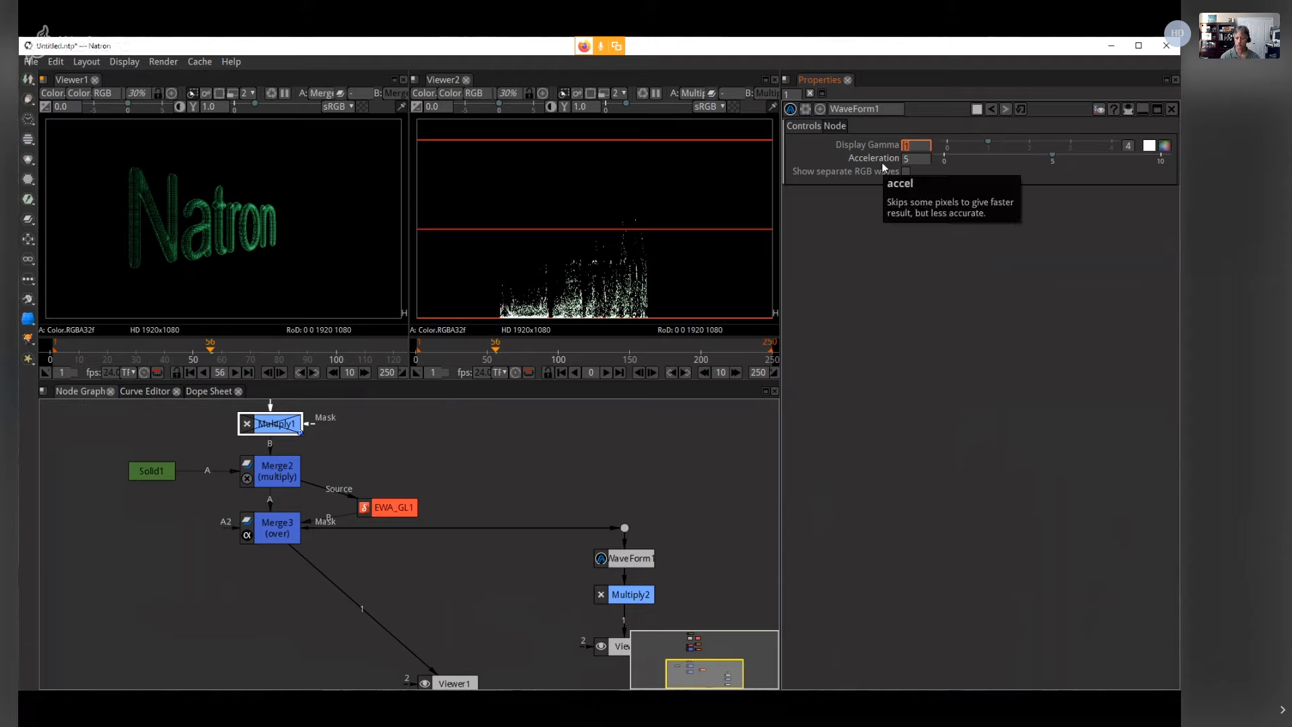
Step: Set WaveForm1's acceleration to 2 for a more accurate waveform
{"action": "left_click", "coordinate": [920, 159]}
{"action": "left_click_drag", "start_coordinate": [921, 161], "coordinate": [897, 159]}
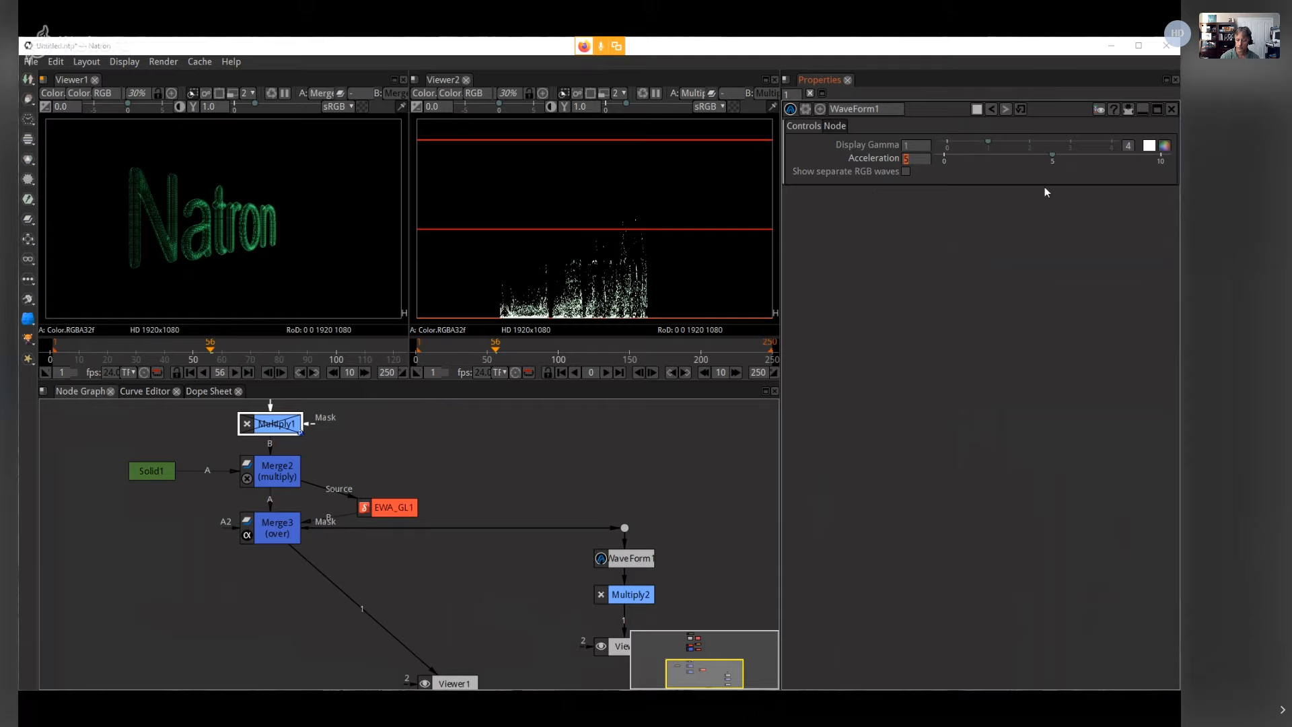
{"action": "left_click_drag", "start_coordinate": [918, 161], "coordinate": [883, 163]}
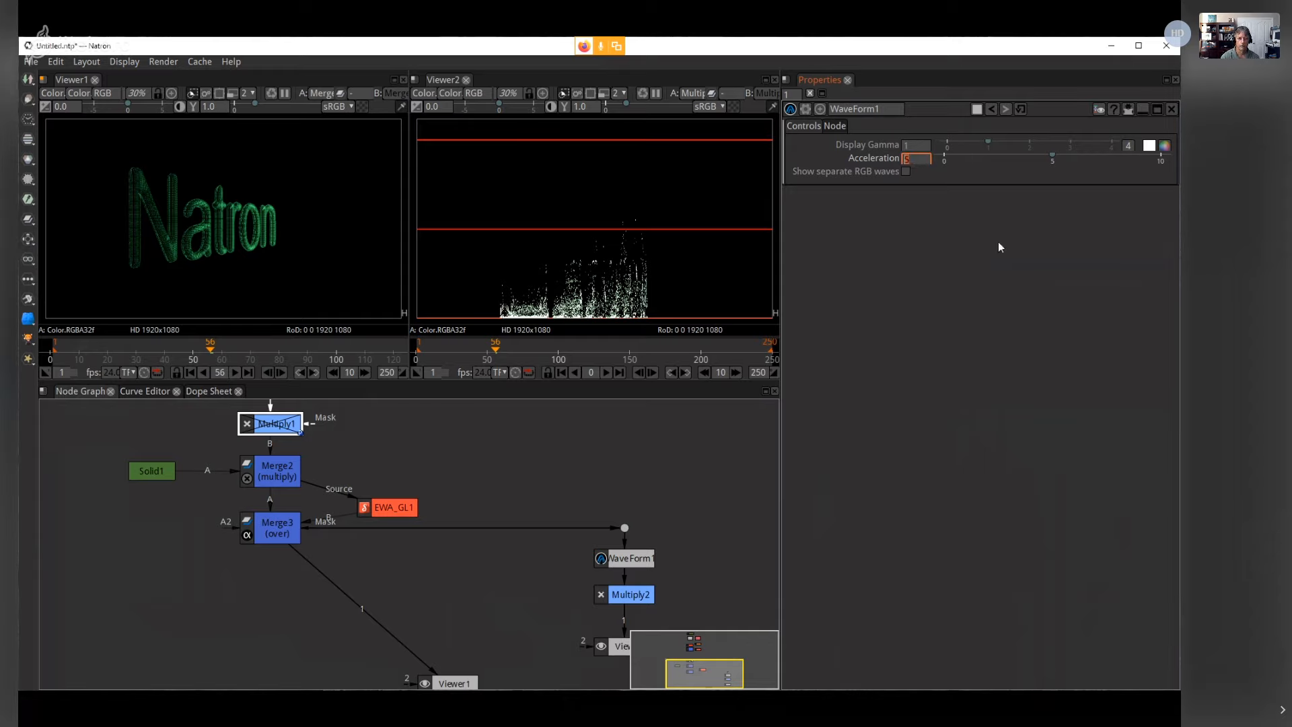
{"action": "type", "text": "2"}
{"action": "key", "text": "Return"}
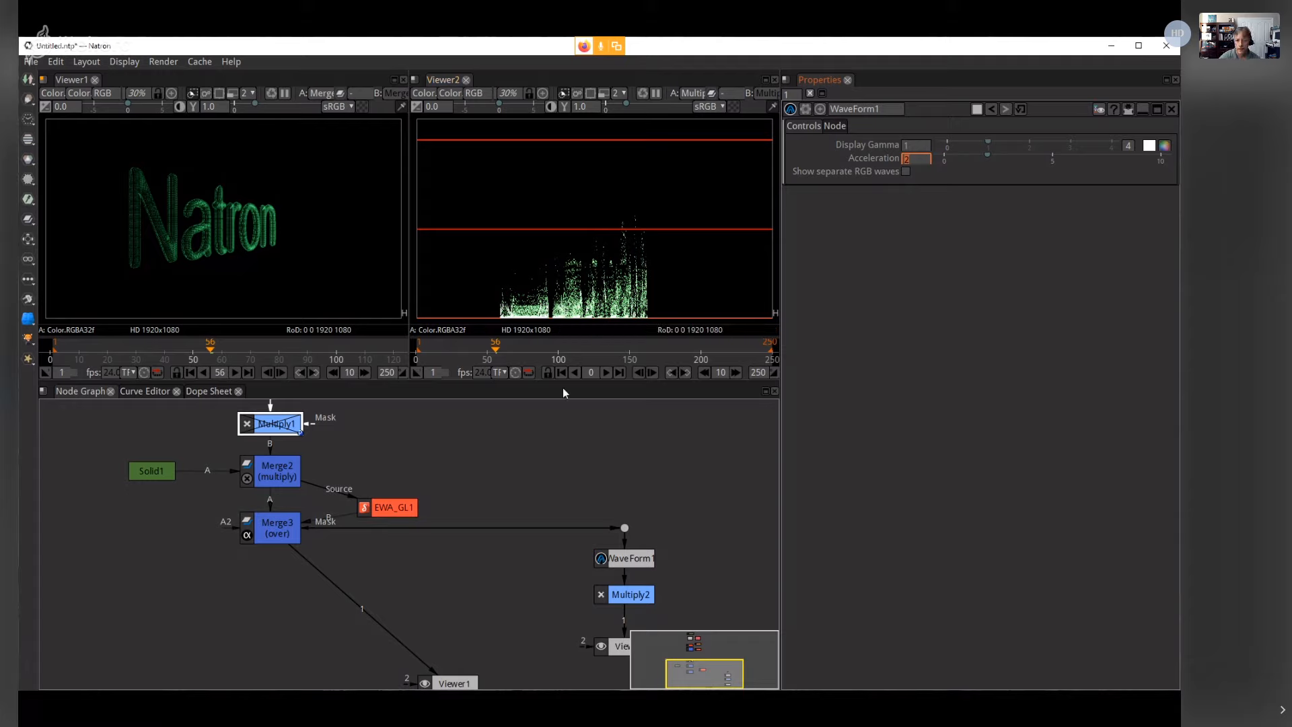
Step: Move Viewer1 straight below Merge3
{"action": "left_click_drag", "start_coordinate": [456, 678], "coordinate": [271, 643]}
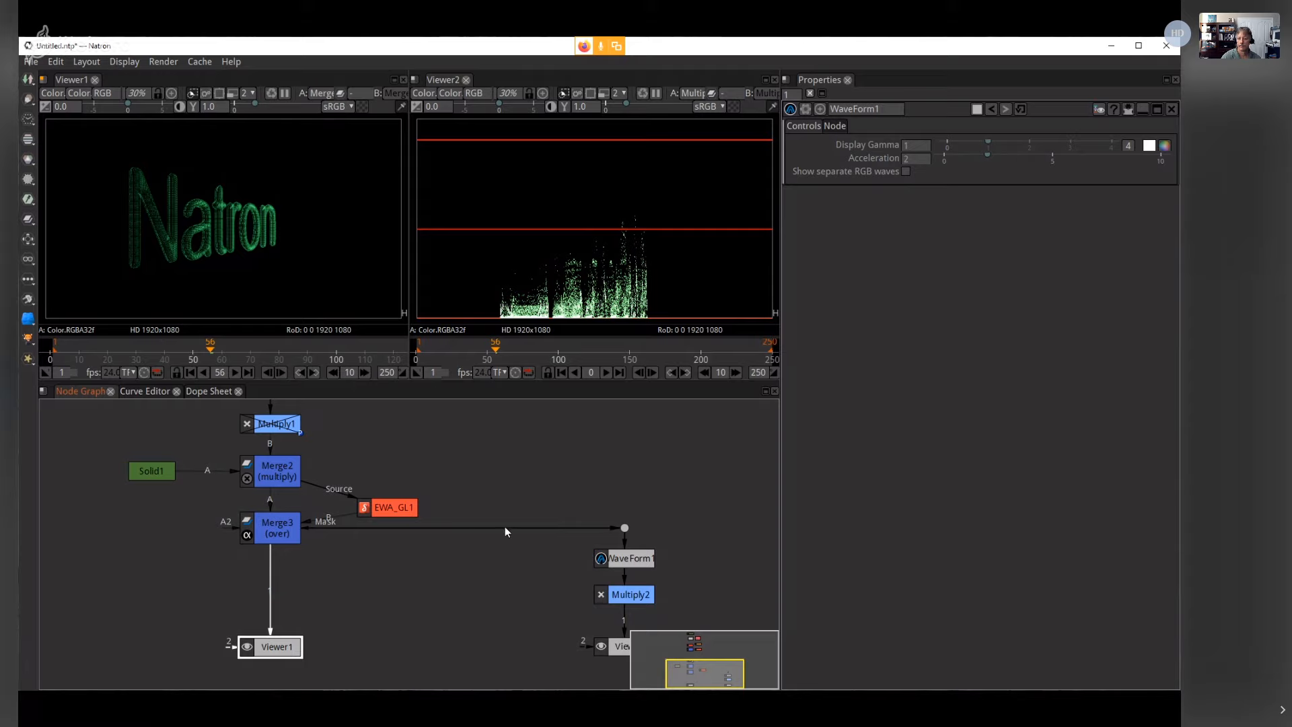
{"action": "left_click", "coordinate": [580, 481]}
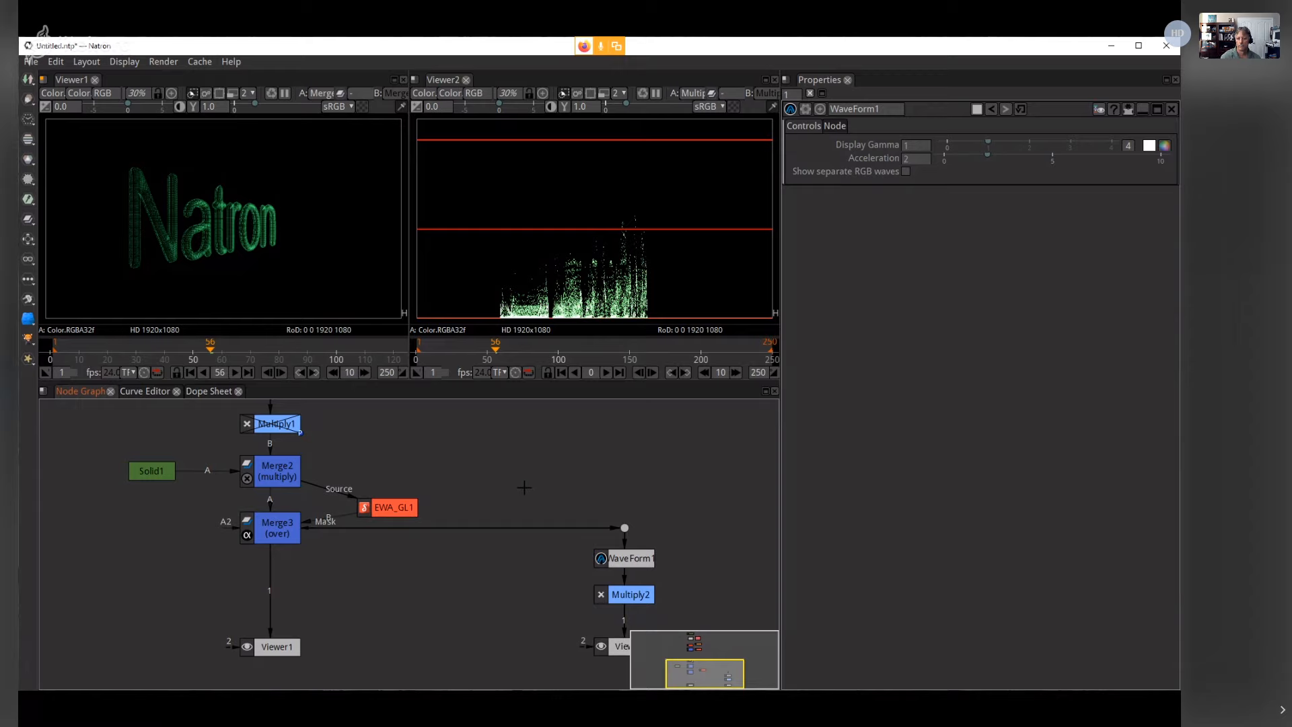
Step: Add the community GLSL source node Crok_puffy_noise_GL in the space above the dot connection and show it in Viewer1
{"action": "right_click", "coordinate": [507, 461]}
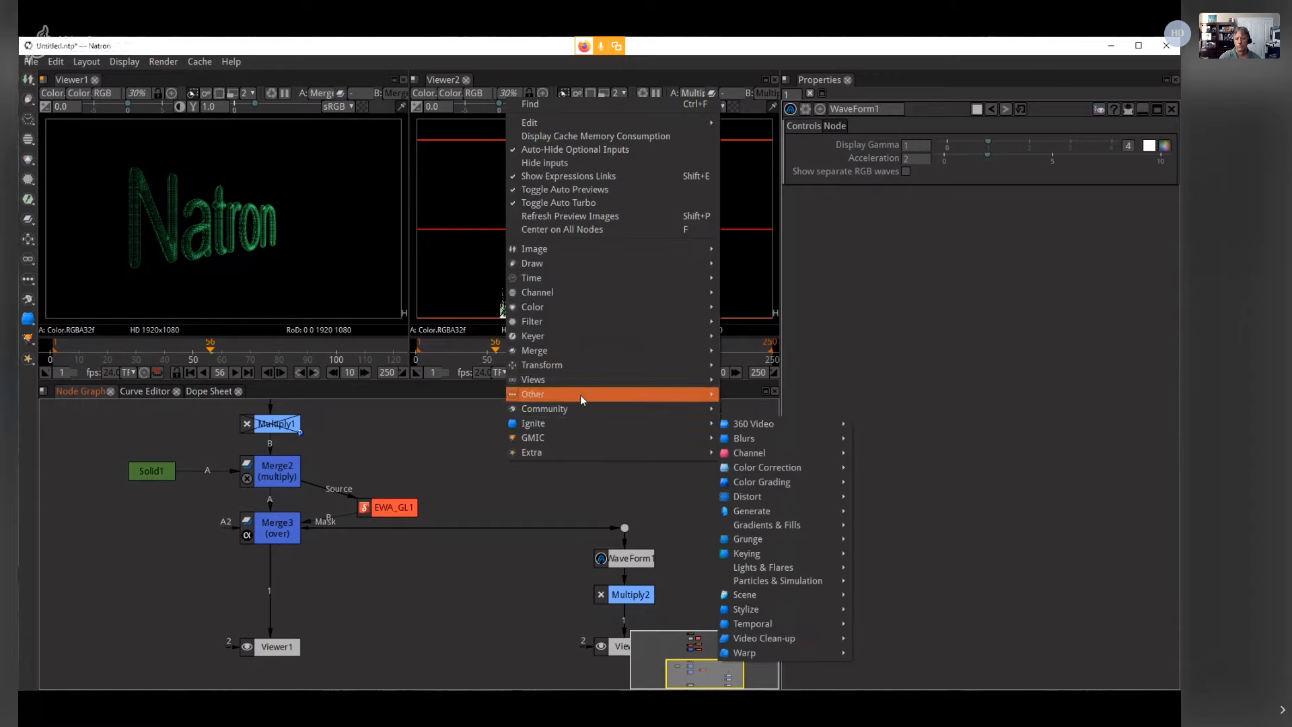
{"action": "mouse_move", "coordinate": [572, 410]}
{"action": "mouse_move", "coordinate": [741, 475]}
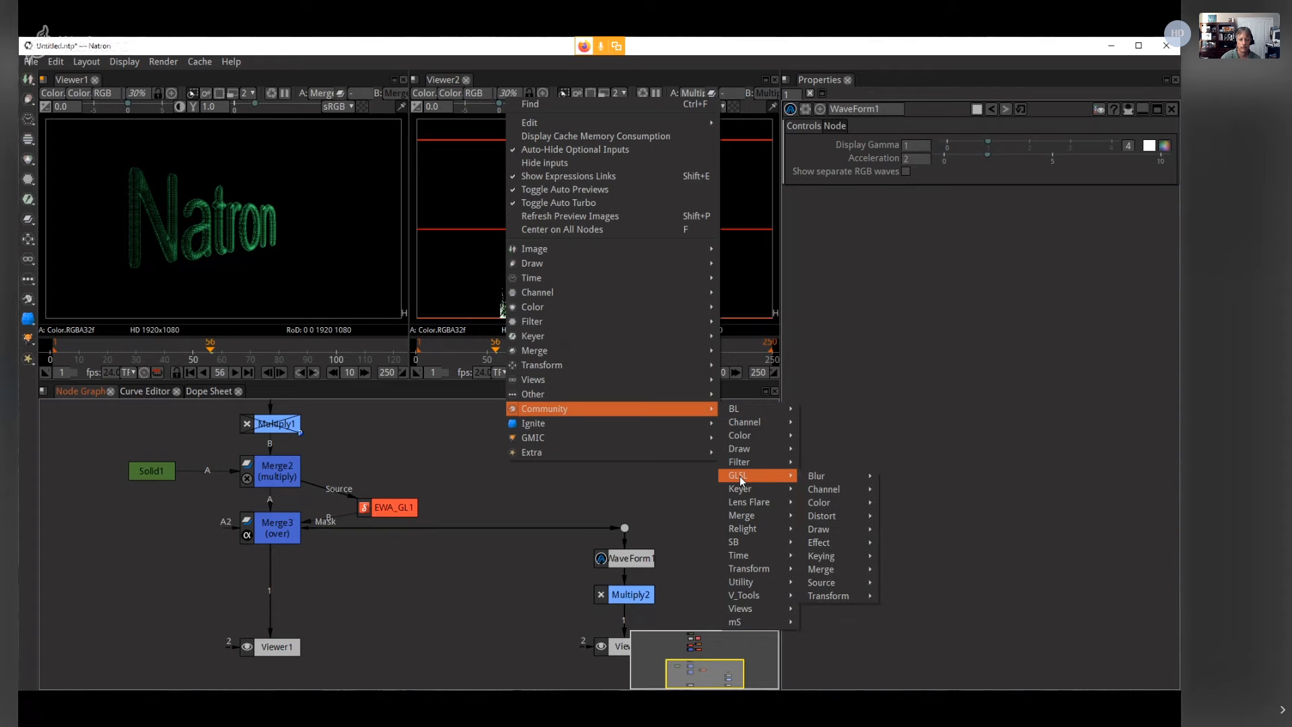
{"action": "mouse_move", "coordinate": [858, 586]}
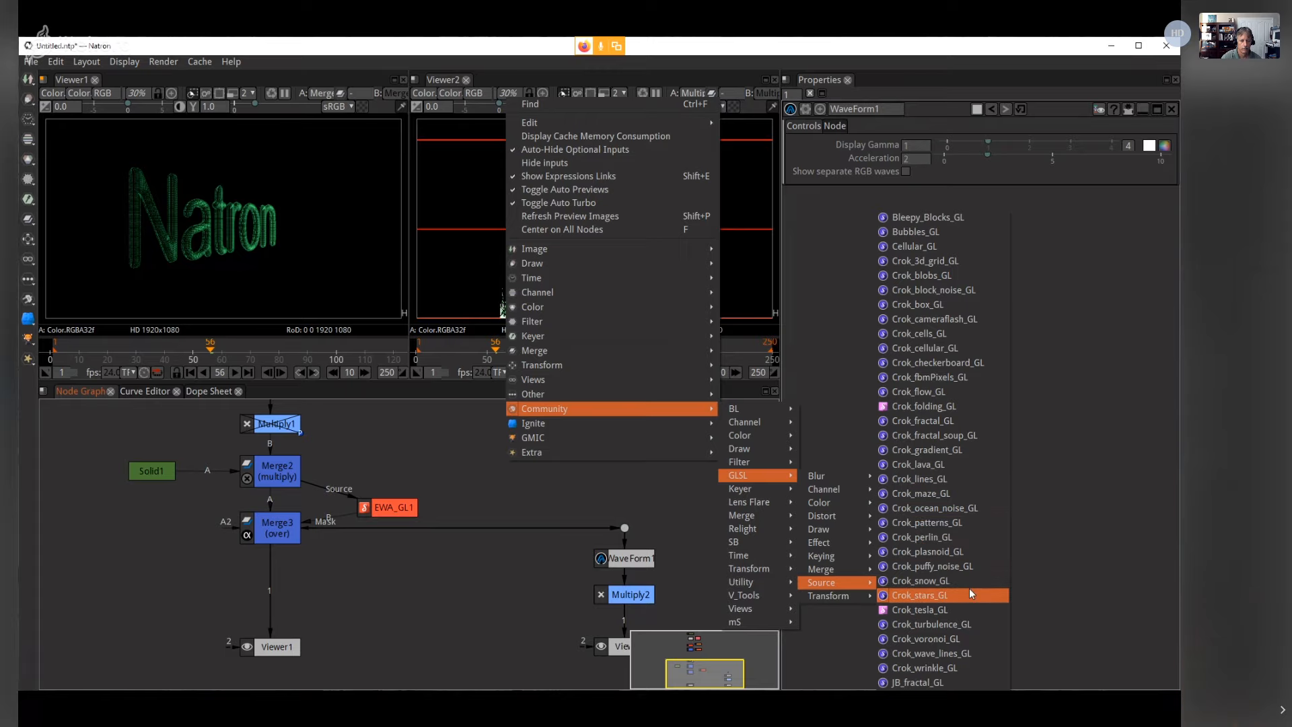
{"action": "left_click", "coordinate": [914, 568]}
{"action": "left_click_drag", "start_coordinate": [440, 558], "coordinate": [539, 450]}
{"action": "key", "text": "1"}
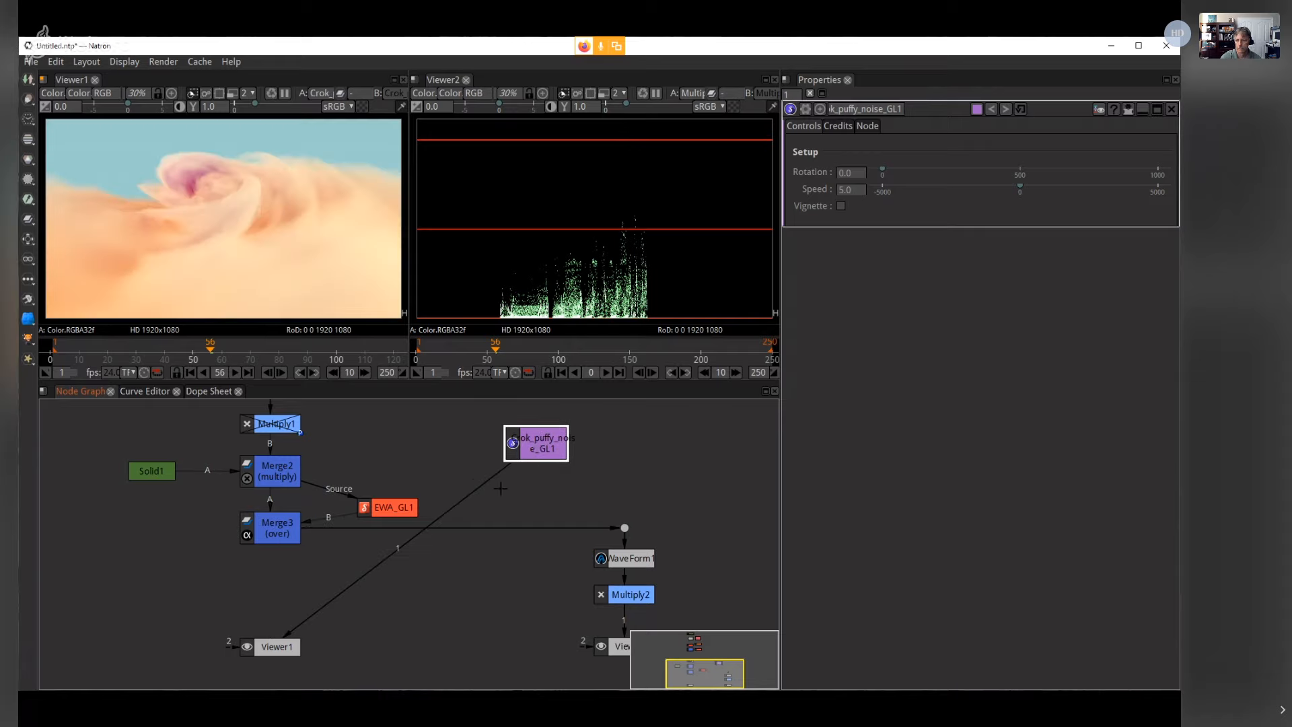
Step: Play the puffy noise animation in Viewer1 from the first frame and stop it partway
{"action": "left_click", "coordinate": [191, 373]}
{"action": "left_click", "coordinate": [235, 373]}
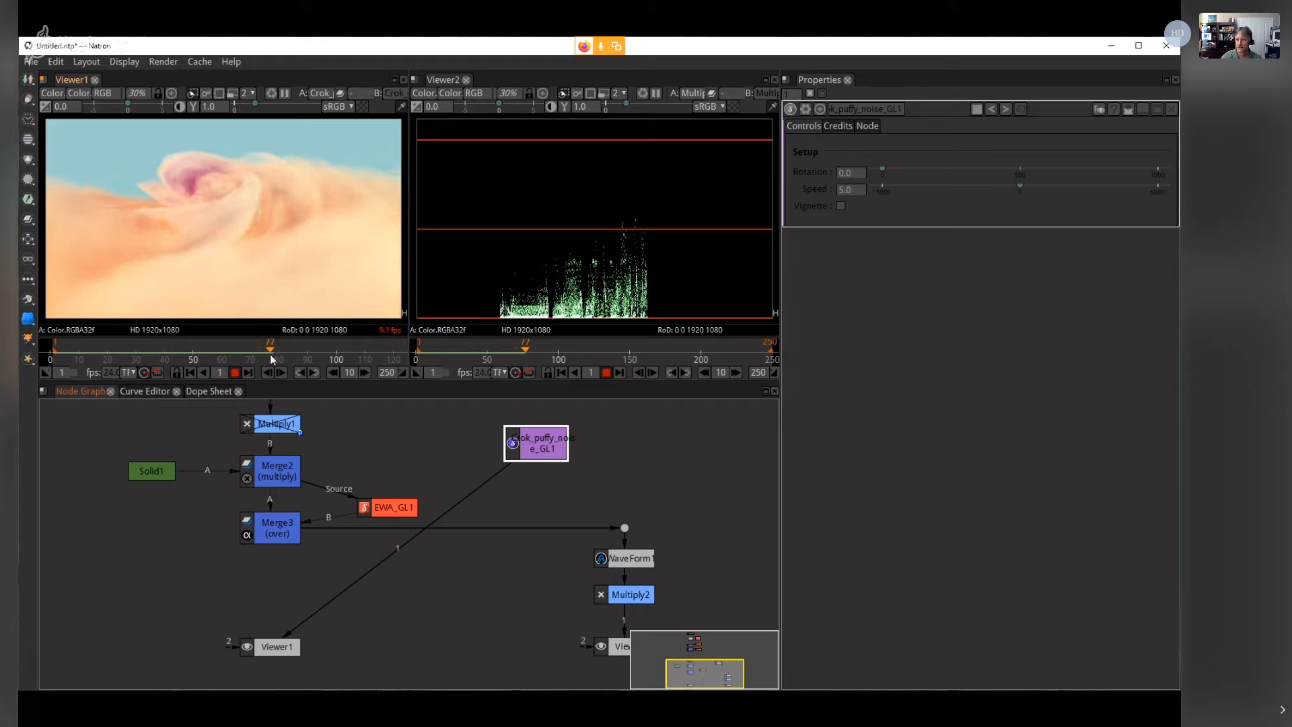
{"action": "left_click", "coordinate": [235, 373]}
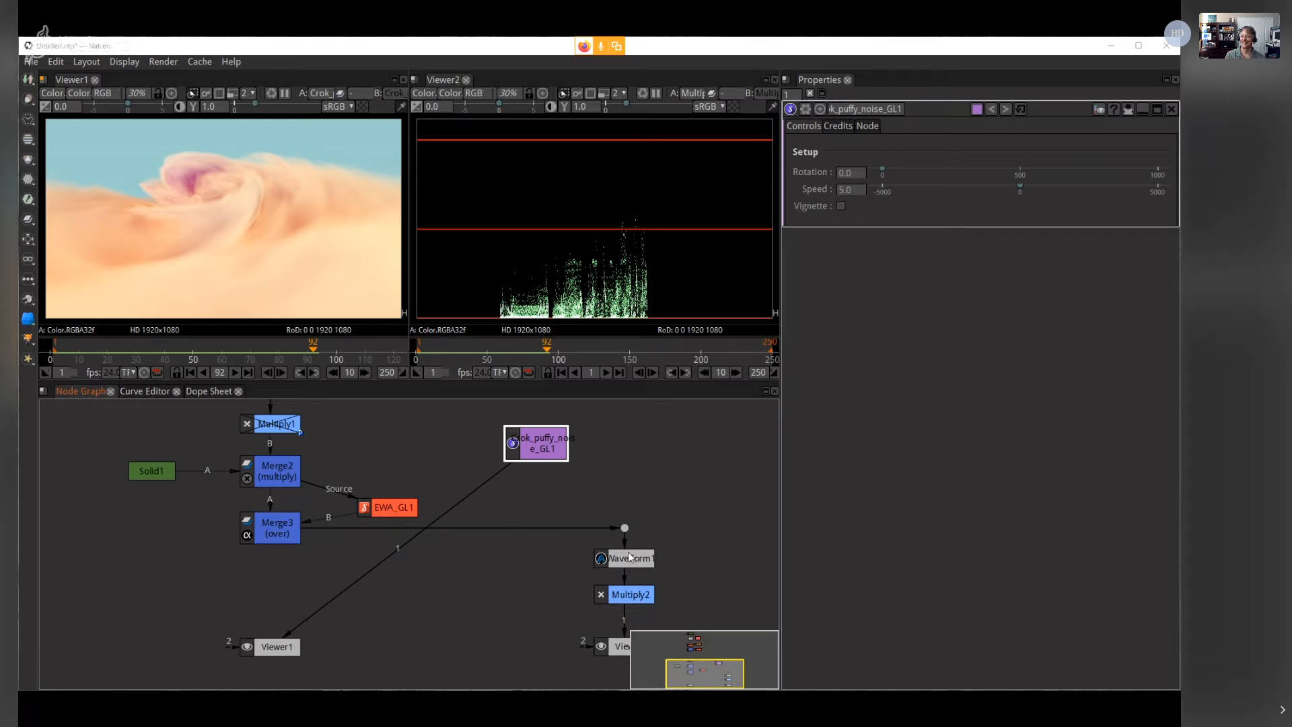
Step: Reconnect the dot feeding WaveForm1 from Merge3 to the puffy noise node, and disable Multiply2
{"action": "left_click_drag", "start_coordinate": [511, 530], "coordinate": [544, 445]}
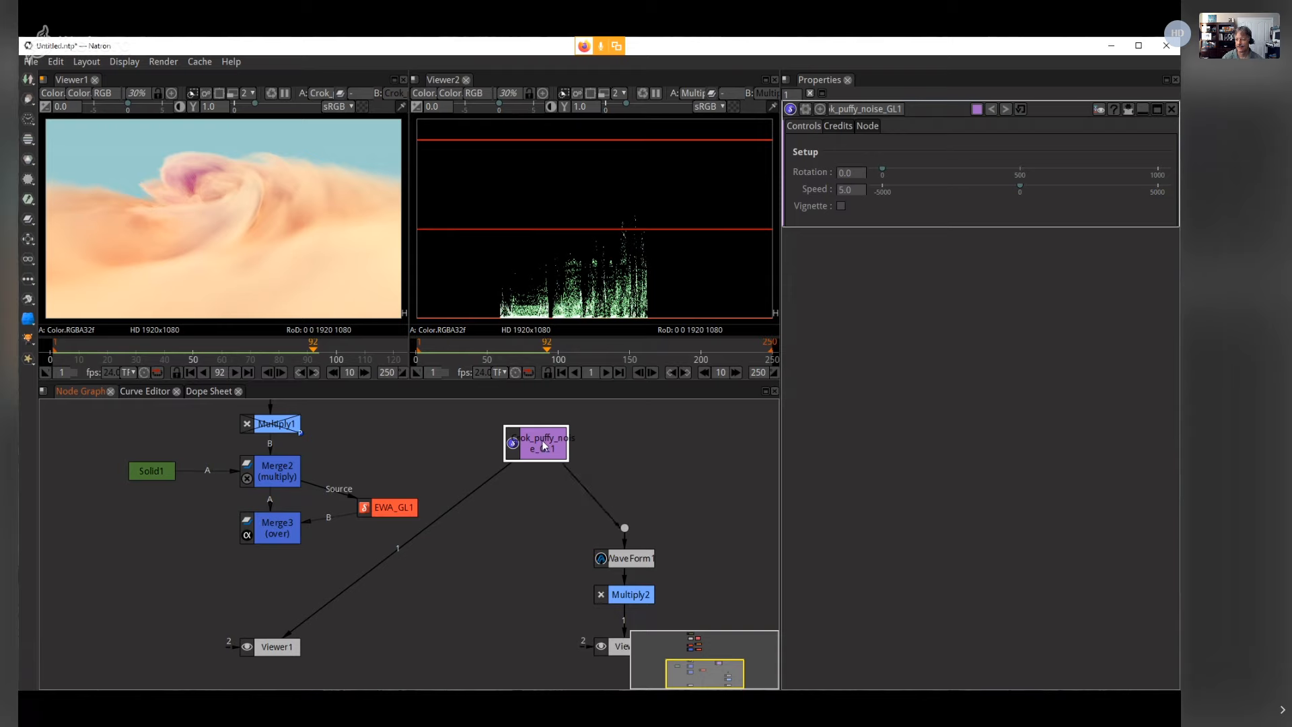
{"action": "left_click", "coordinate": [630, 592]}
{"action": "key", "text": "d"}
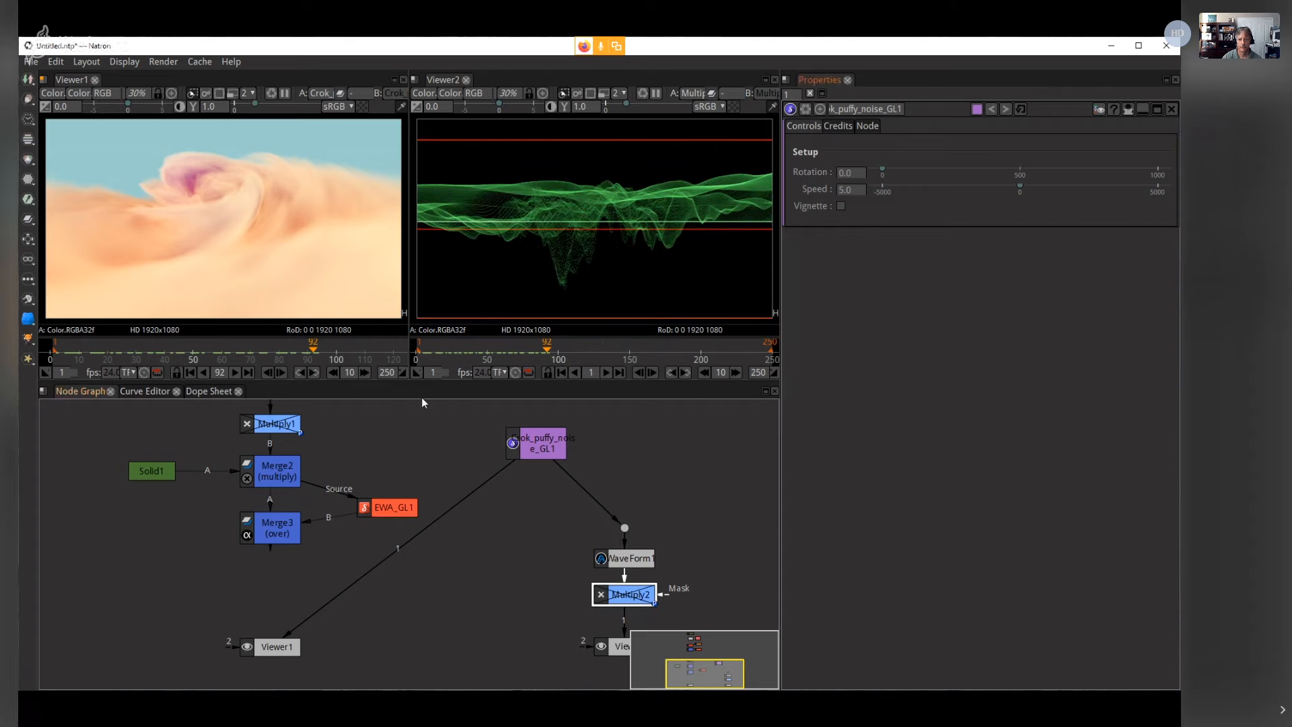
Step: Play the waveform of the puffy noise in Viewer2 from the first frame
{"action": "left_click", "coordinate": [563, 373]}
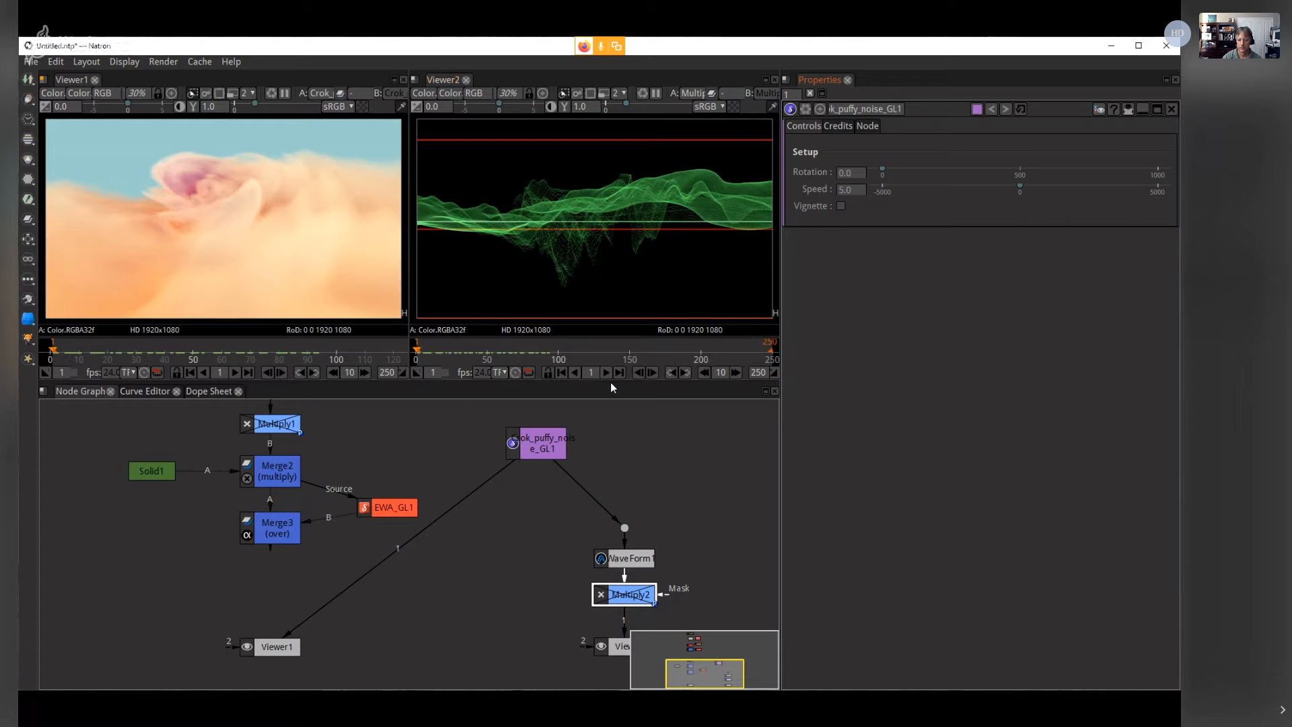
{"action": "left_click", "coordinate": [607, 372]}
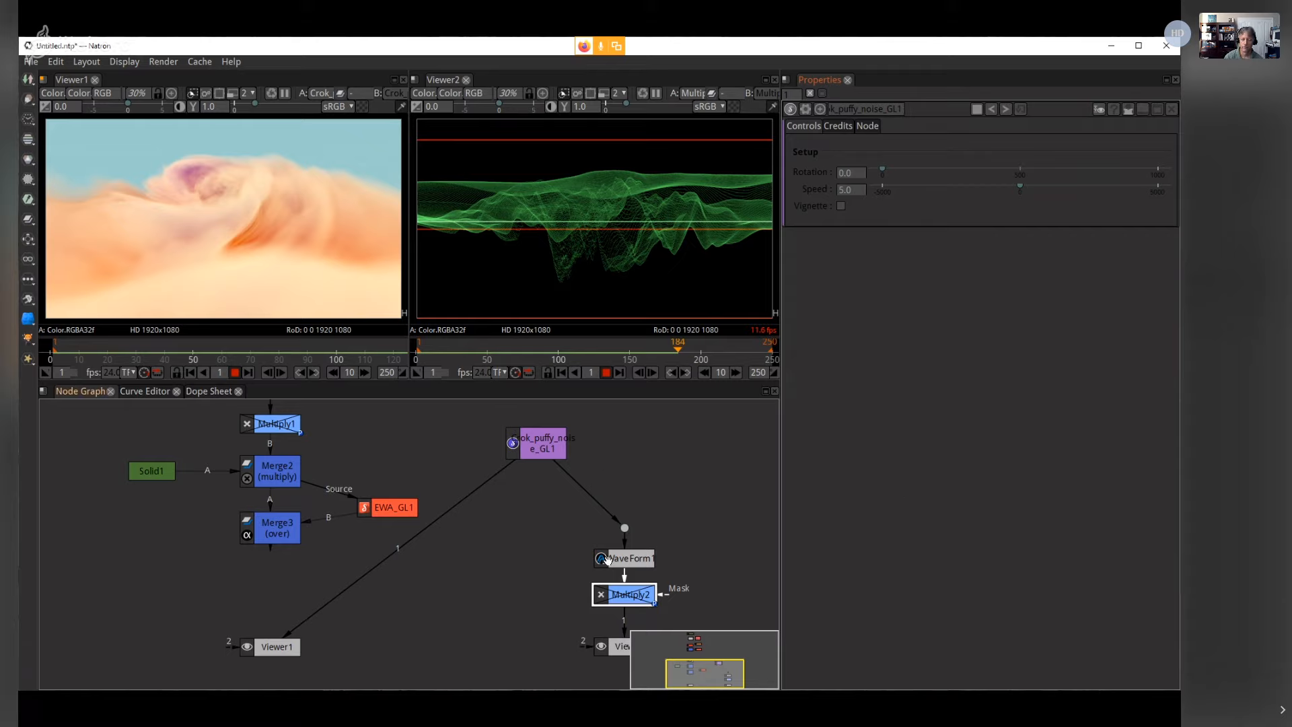
Step: Delete the dot before WaveForm1 and arrange WaveForm1 and Multiply2 beneath the puffy noise node
{"action": "left_click_drag", "start_coordinate": [625, 528], "coordinate": [650, 445]}
{"action": "key", "text": "Delete"}
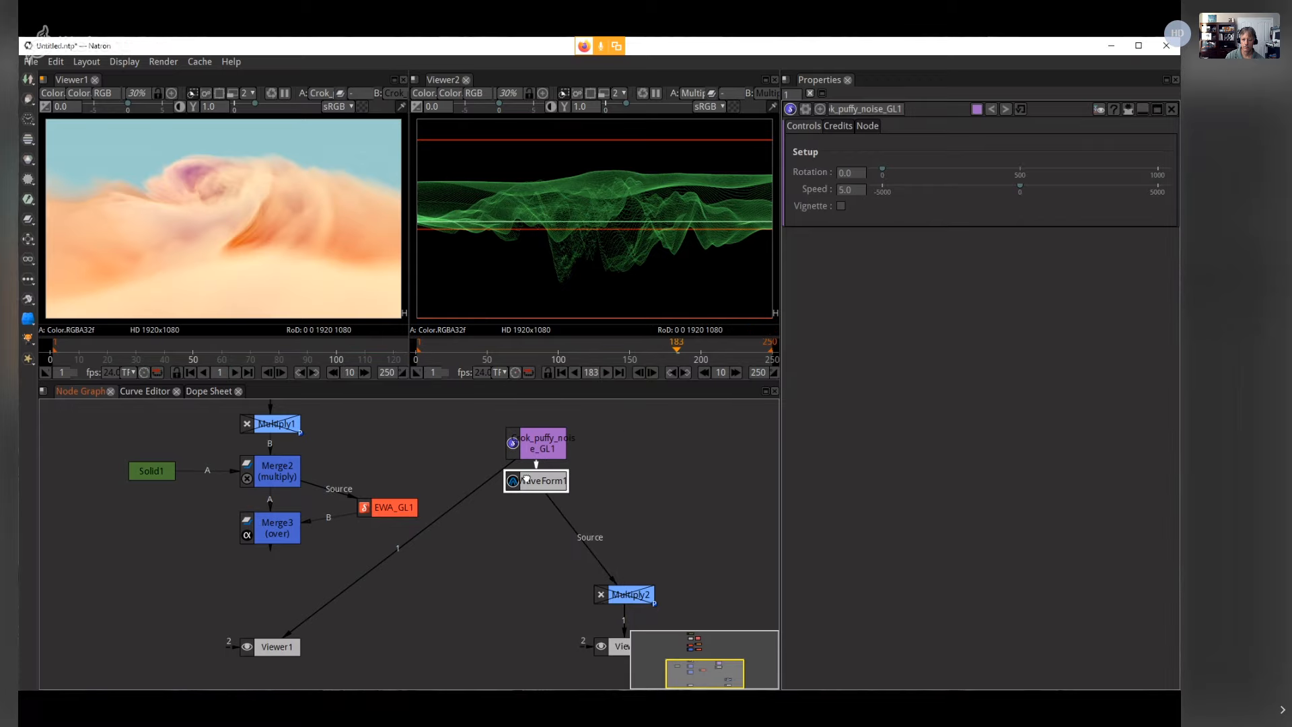
{"action": "left_click_drag", "start_coordinate": [636, 595], "coordinate": [560, 605]}
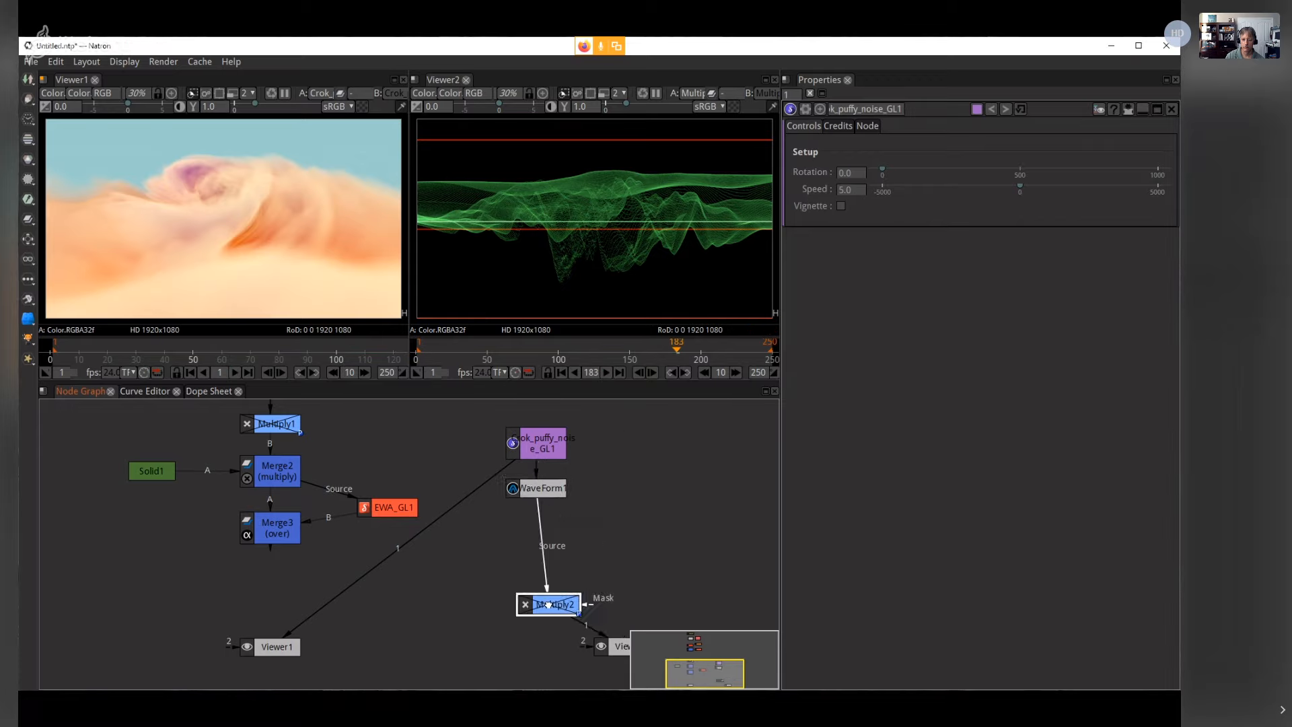
{"action": "left_click_drag", "start_coordinate": [539, 485], "coordinate": [539, 482]}
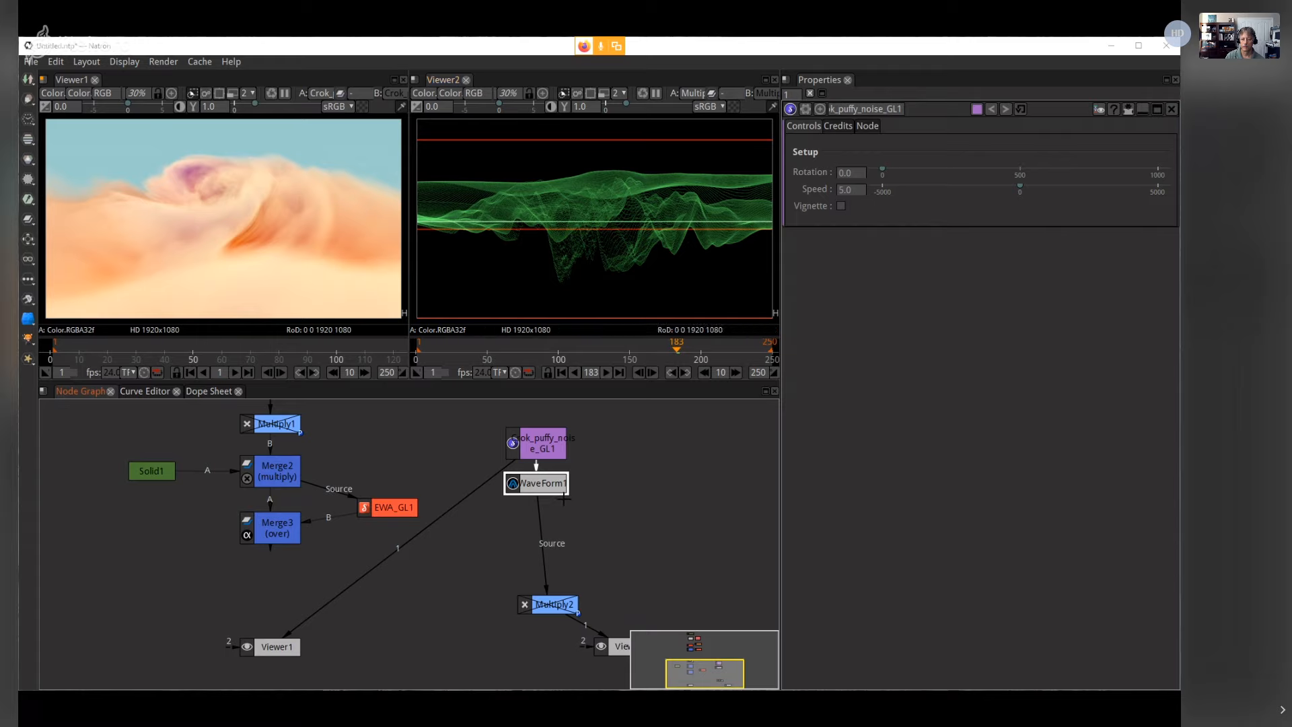
Step: Examine the waveform's pixels around the middle red level line in Viewer2 up close, fit the whole image again, and select WaveForm1
{"action": "scroll", "coordinate": [663, 236], "scroll_direction": "up", "scroll_amount": 5}
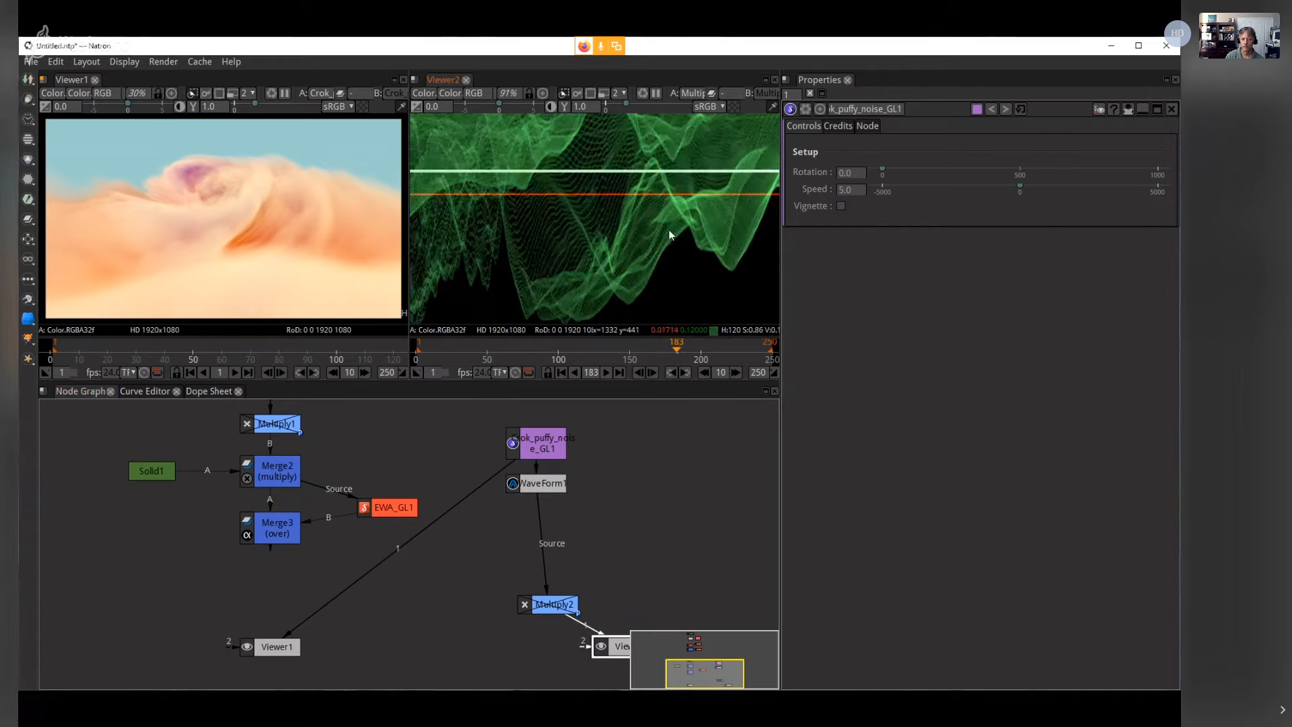
{"action": "scroll", "coordinate": [670, 234], "scroll_direction": "up", "scroll_amount": 6}
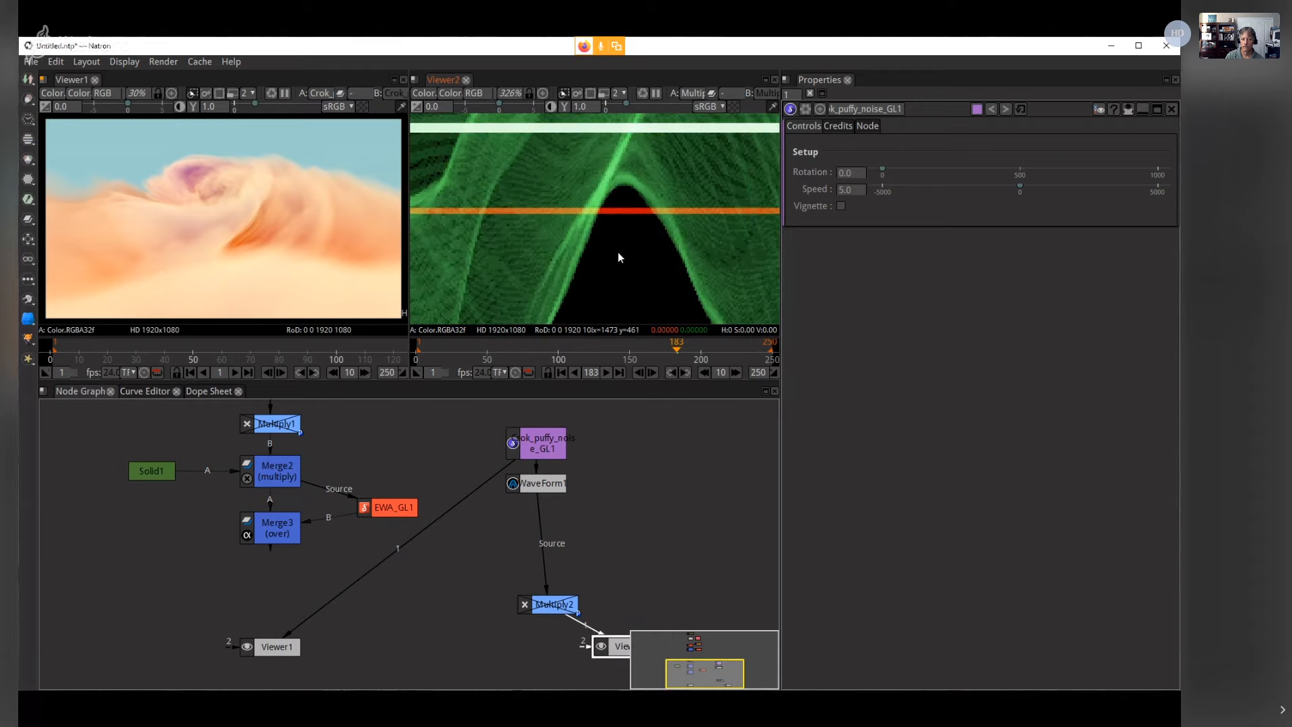
{"action": "scroll", "coordinate": [617, 254], "scroll_direction": "up", "scroll_amount": 8}
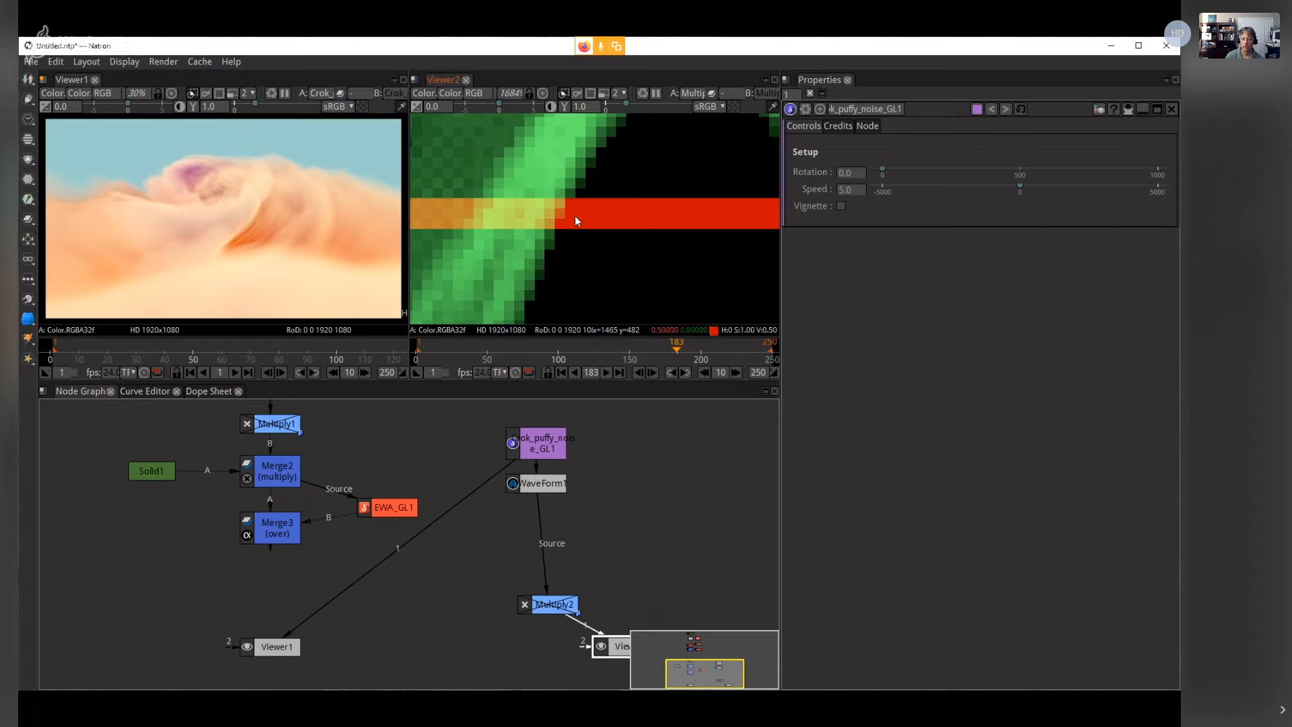
{"action": "left_click_drag", "start_coordinate": [471, 226], "coordinate": [651, 237]}
{"action": "scroll", "coordinate": [652, 237], "scroll_direction": "down", "scroll_amount": 10}
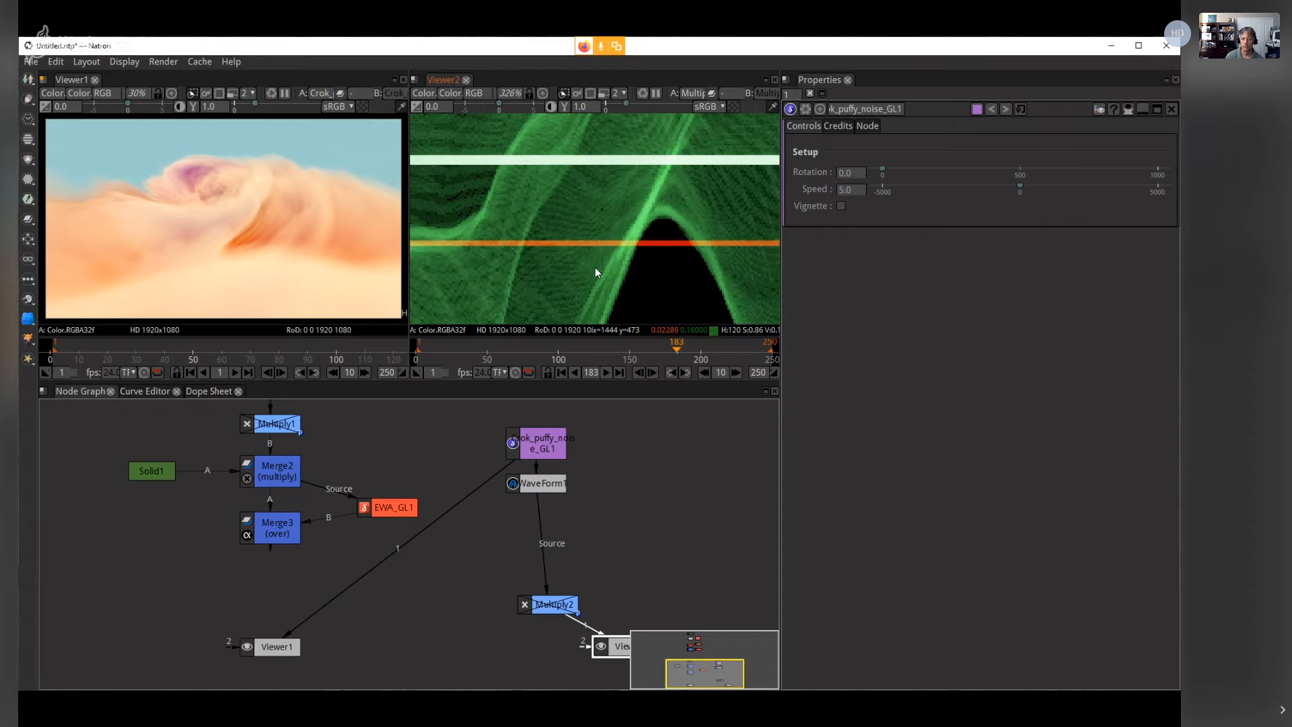
{"action": "scroll", "coordinate": [596, 273], "scroll_direction": "down", "scroll_amount": 6}
{"action": "scroll", "coordinate": [591, 285], "scroll_direction": "down", "scroll_amount": 4}
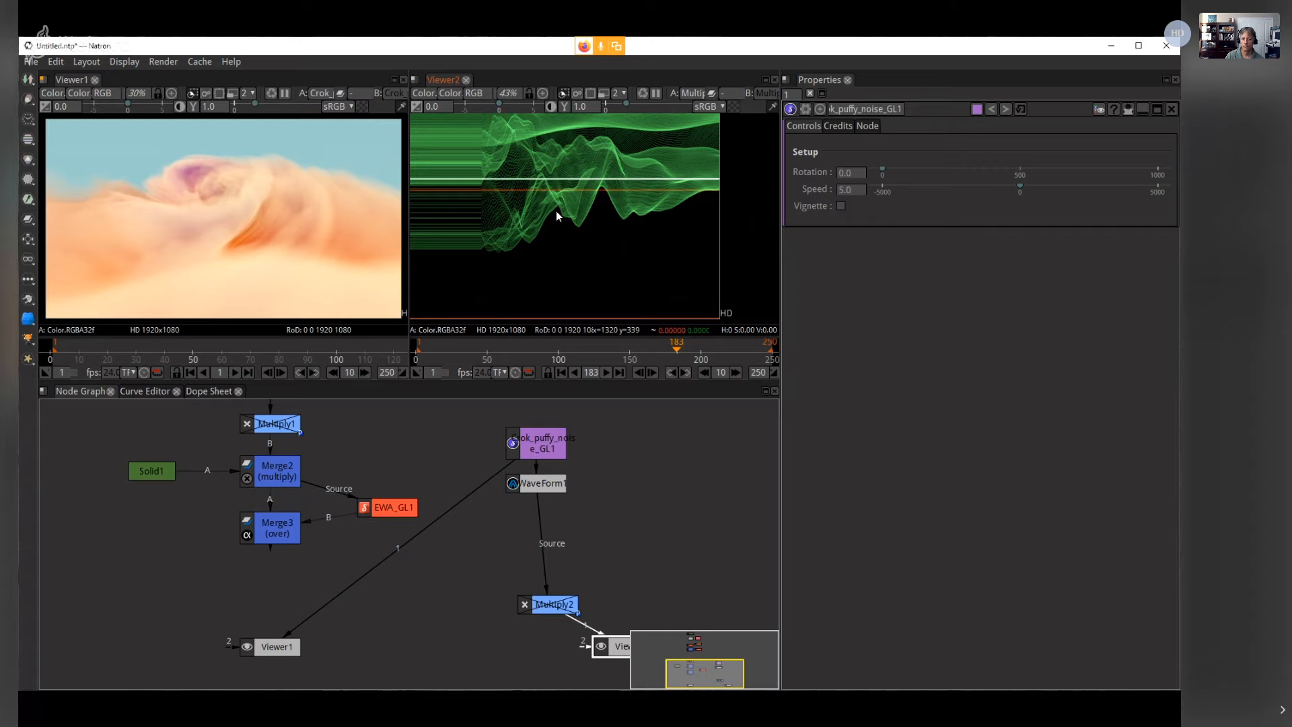
{"action": "key", "text": "f"}
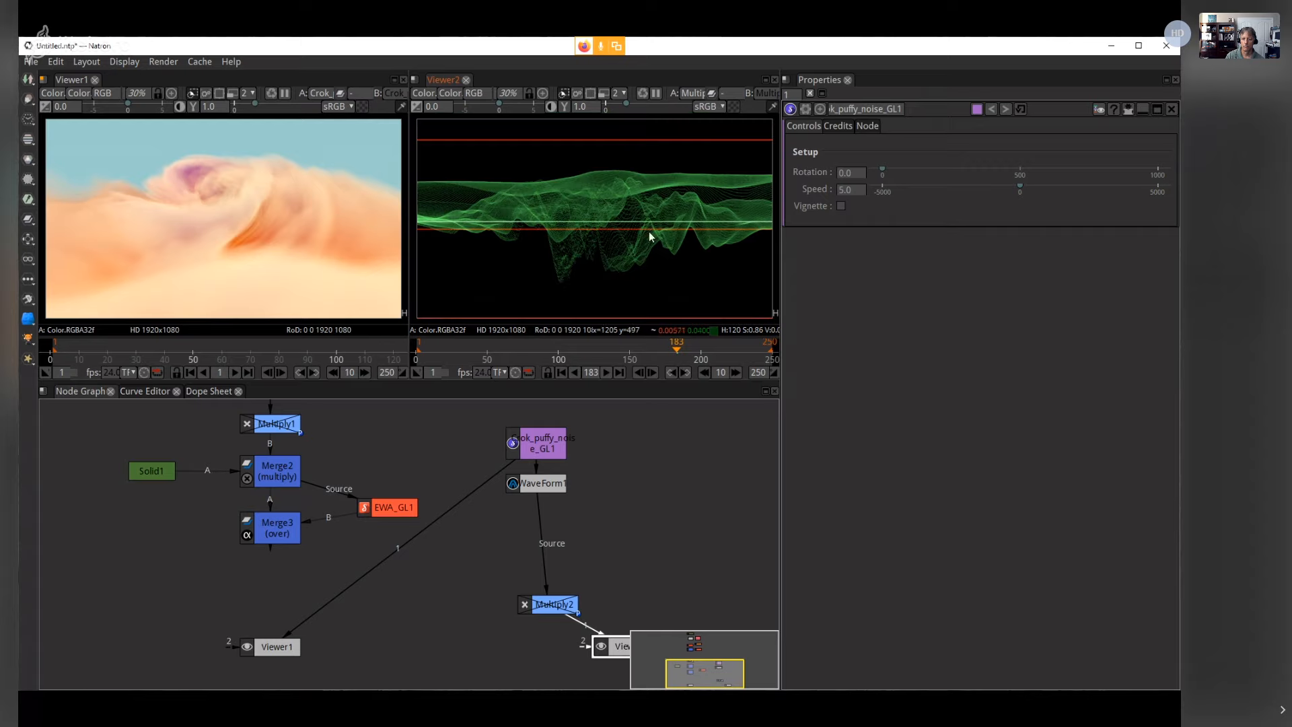
{"action": "left_click", "coordinate": [539, 483]}
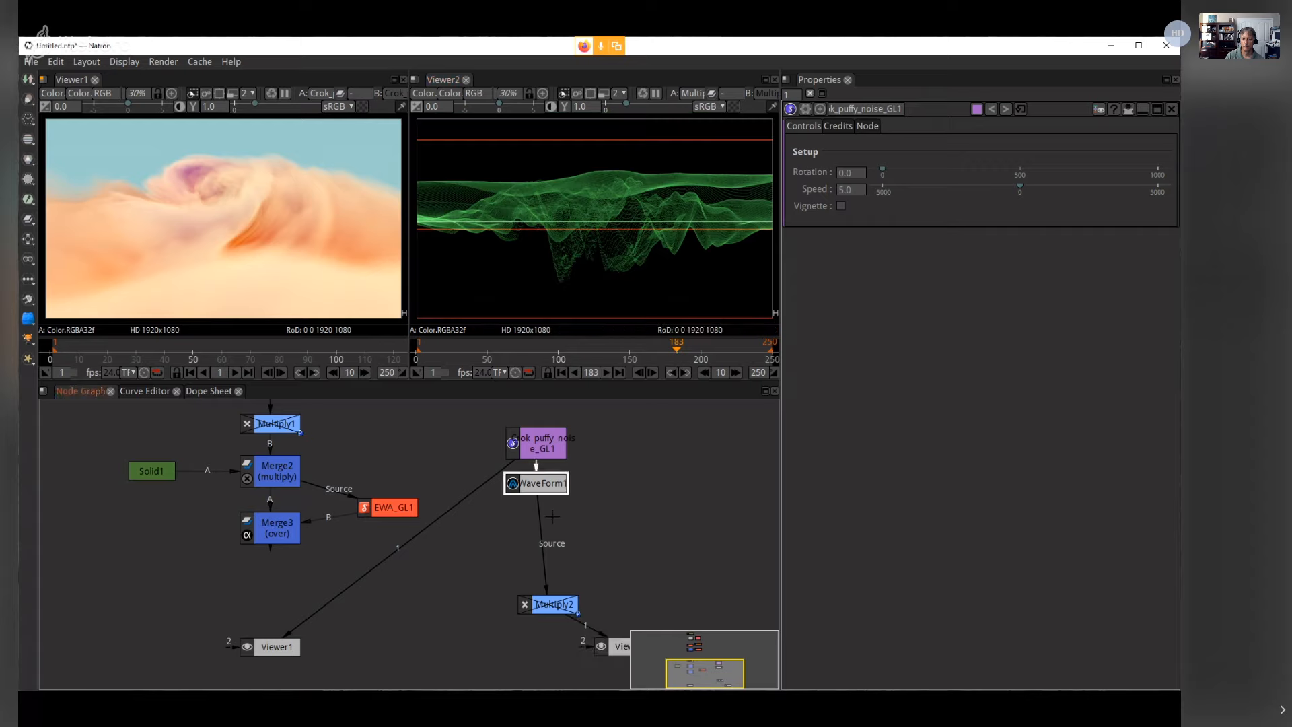
Step: Insert a Shuffle node between WaveForm1 and Multiply2
{"action": "key", "text": "Tab"}
{"action": "type", "text": "shu"}
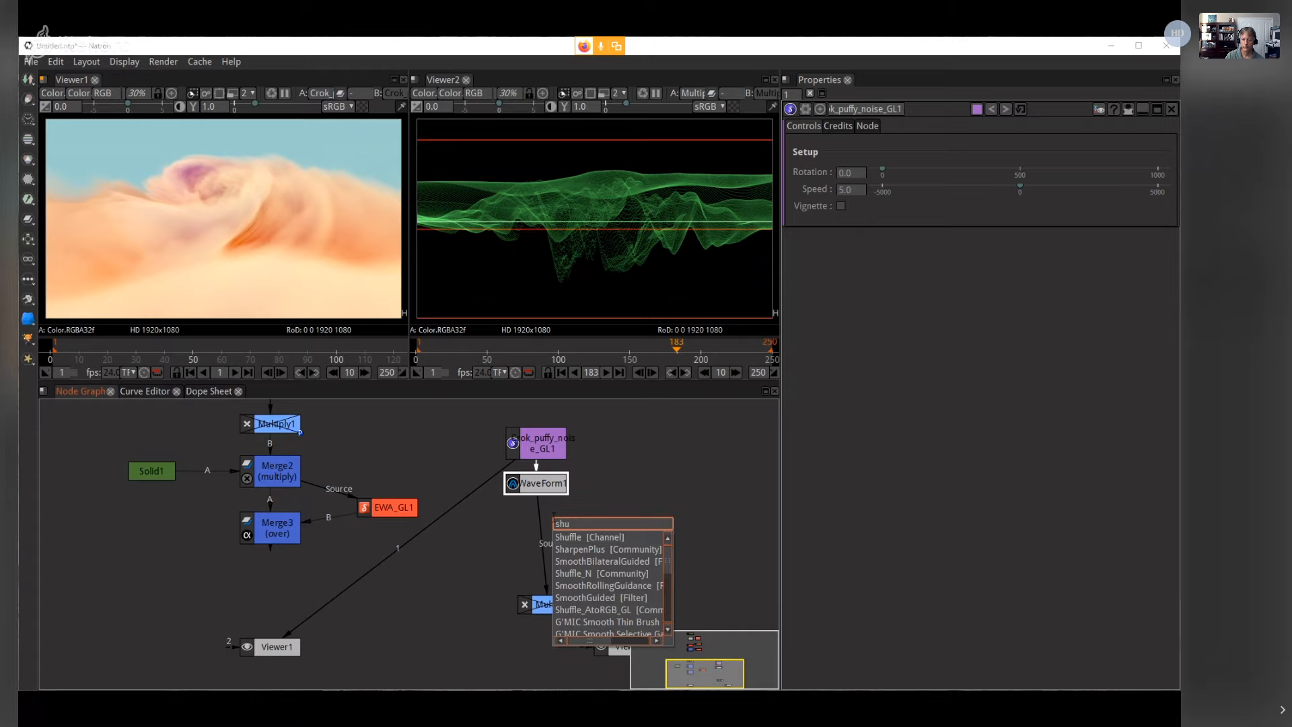
{"action": "type", "text": "ff"}
{"action": "key", "text": "Return"}
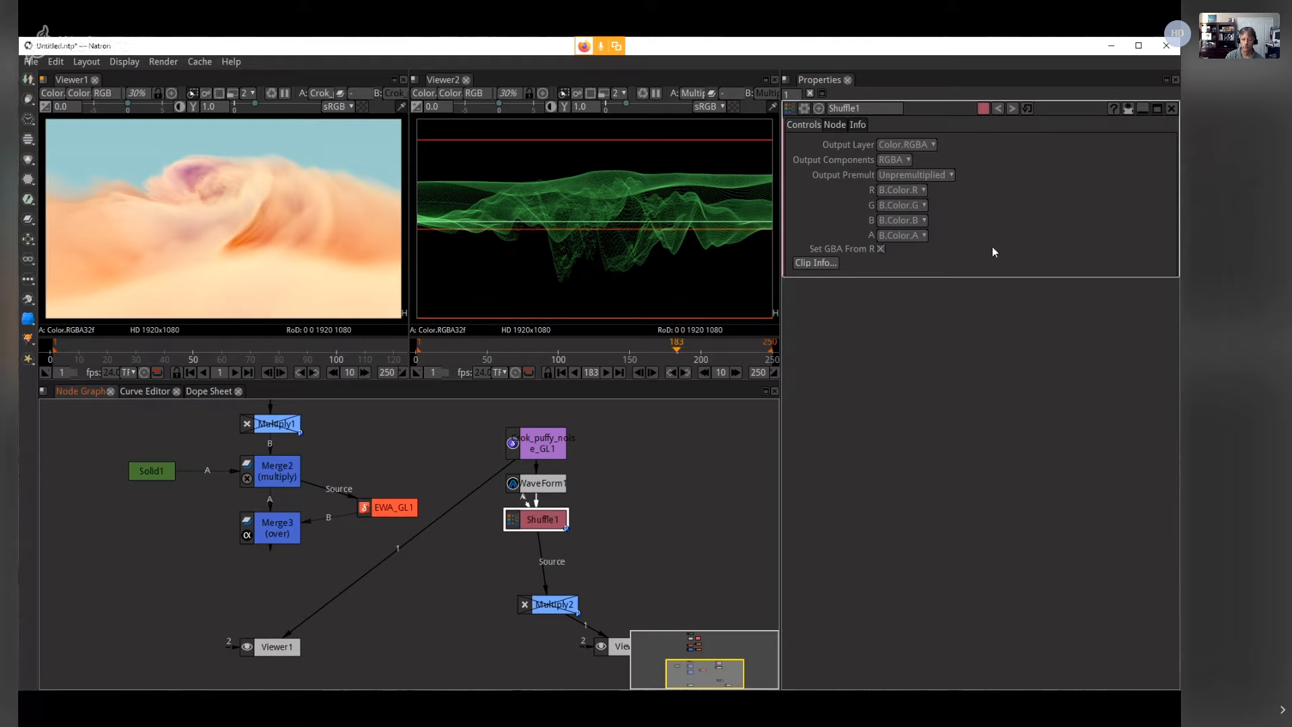
Step: Move Shuffle1 slightly lower, in line beneath WaveForm1, and set its R output channel to B.Color.B
{"action": "left_click", "coordinate": [898, 191]}
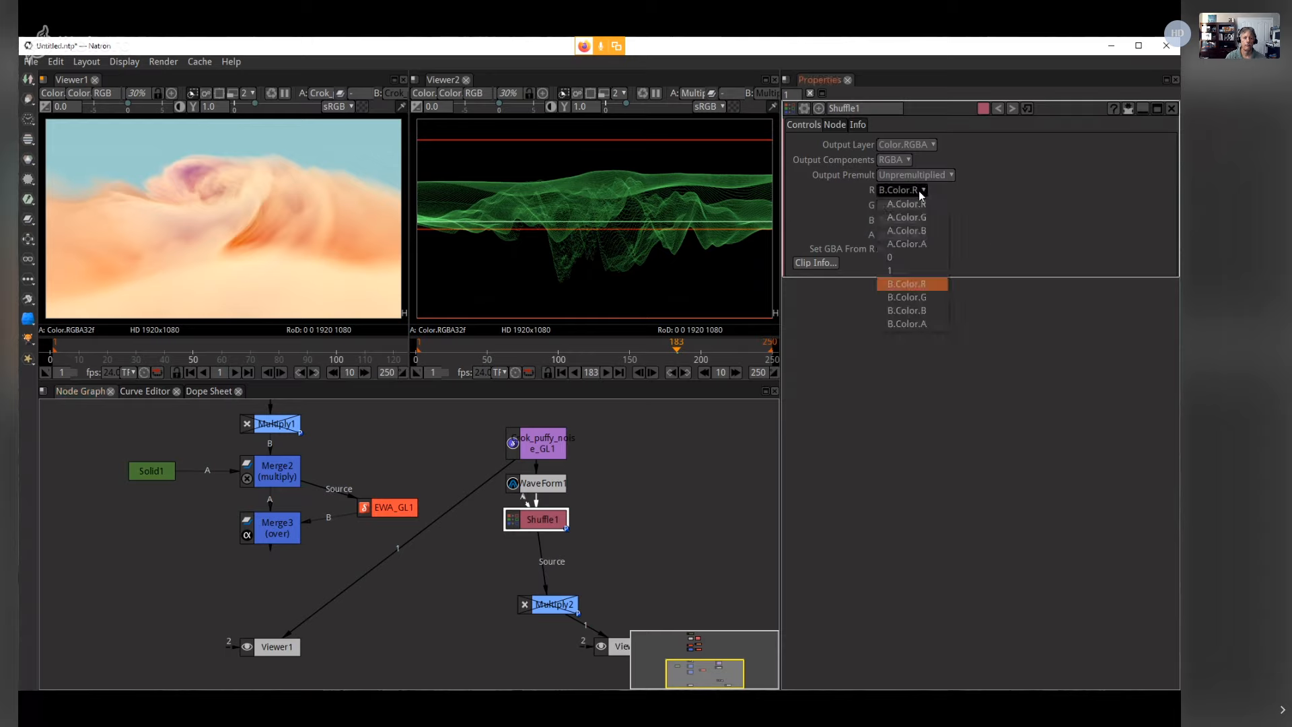
{"action": "left_click", "coordinate": [1043, 219]}
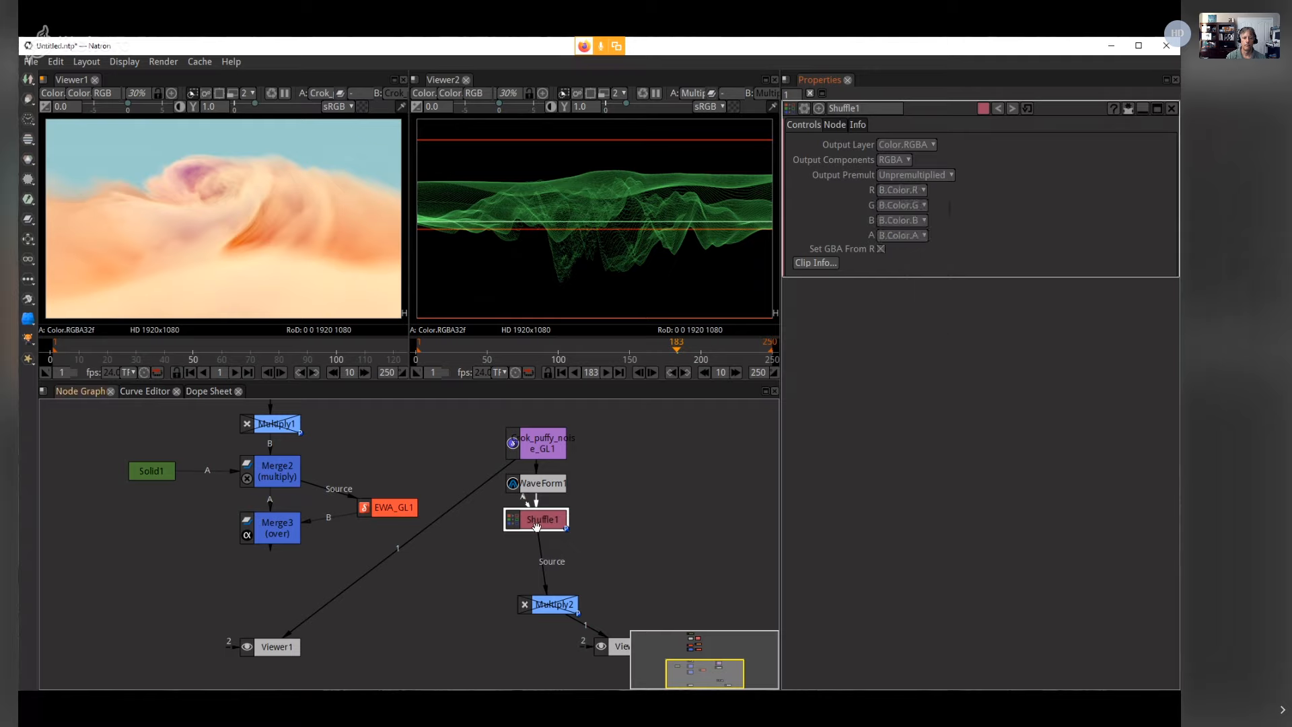
{"action": "left_click_drag", "start_coordinate": [537, 526], "coordinate": [499, 537]}
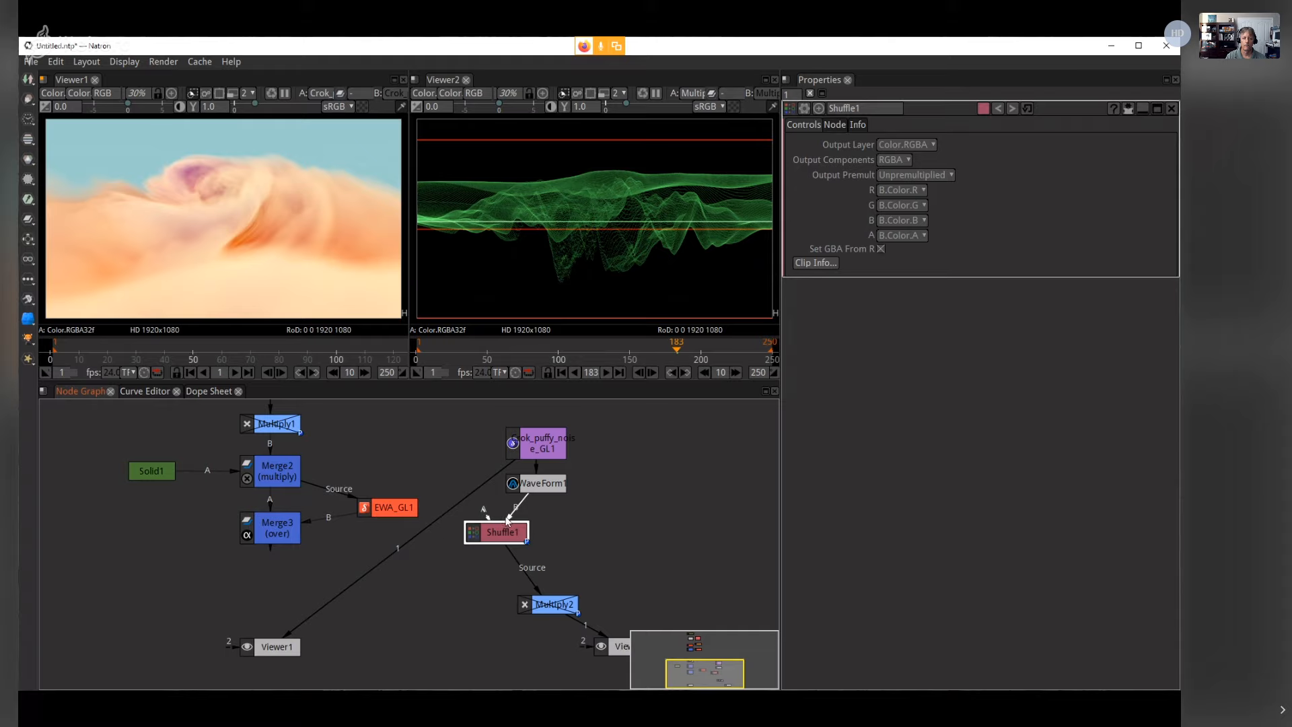
{"action": "left_click_drag", "start_coordinate": [503, 537], "coordinate": [536, 537]}
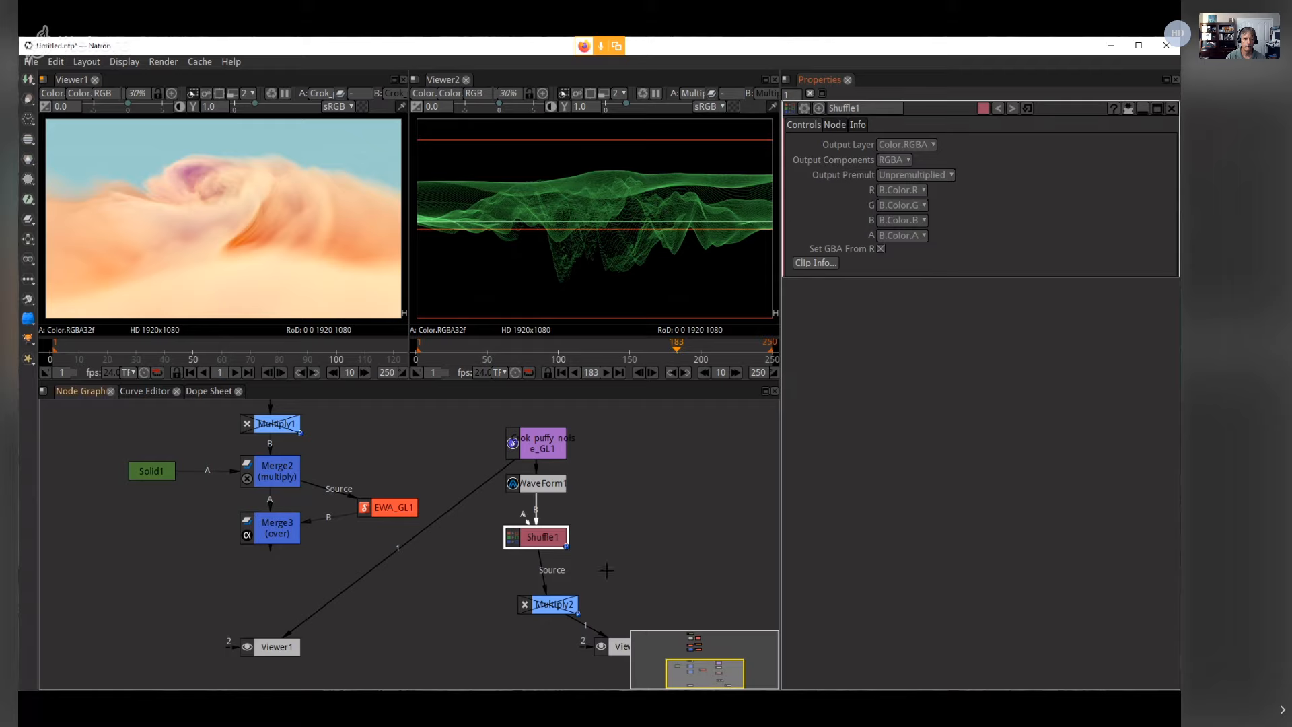
{"action": "left_click", "coordinate": [918, 192]}
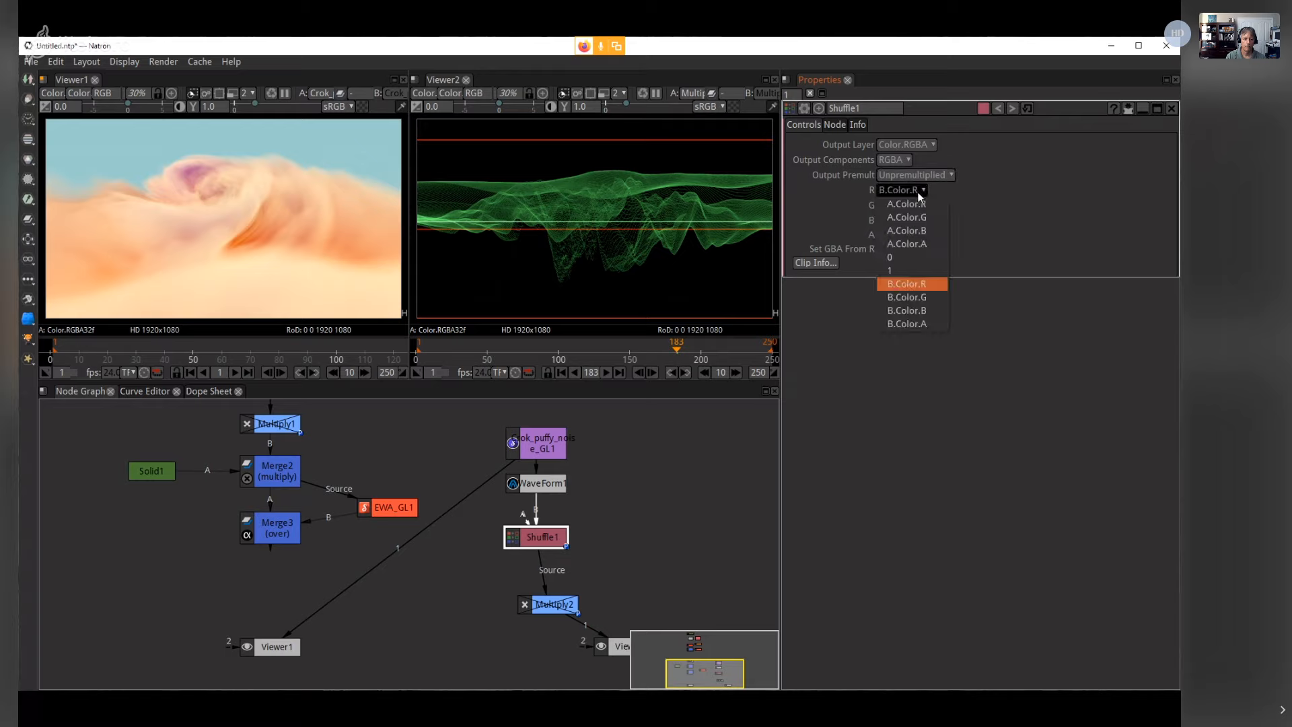
{"action": "left_click", "coordinate": [906, 311]}
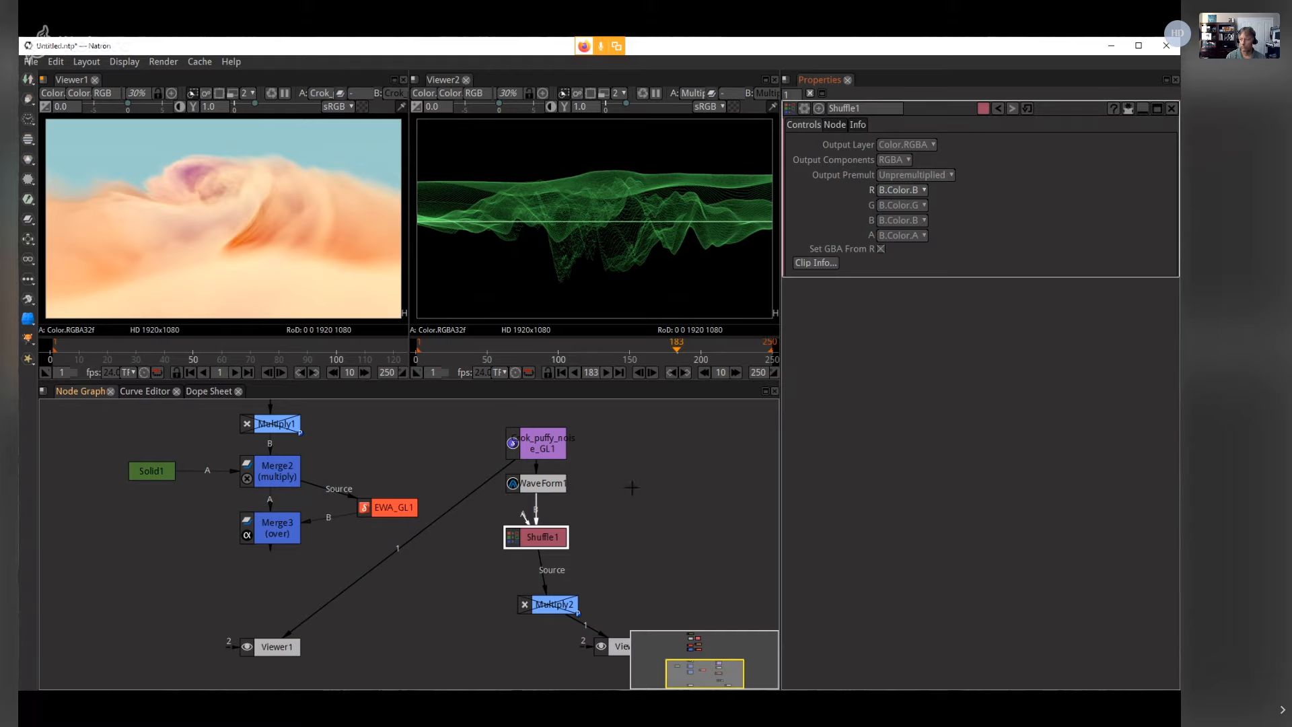
Step: Align and space out the Shuffle1 and Multiply2 nodes, and insert a Transform node between them
{"action": "left_click", "coordinate": [540, 536]}
{"action": "left_click_drag", "start_coordinate": [540, 536], "coordinate": [540, 525]}
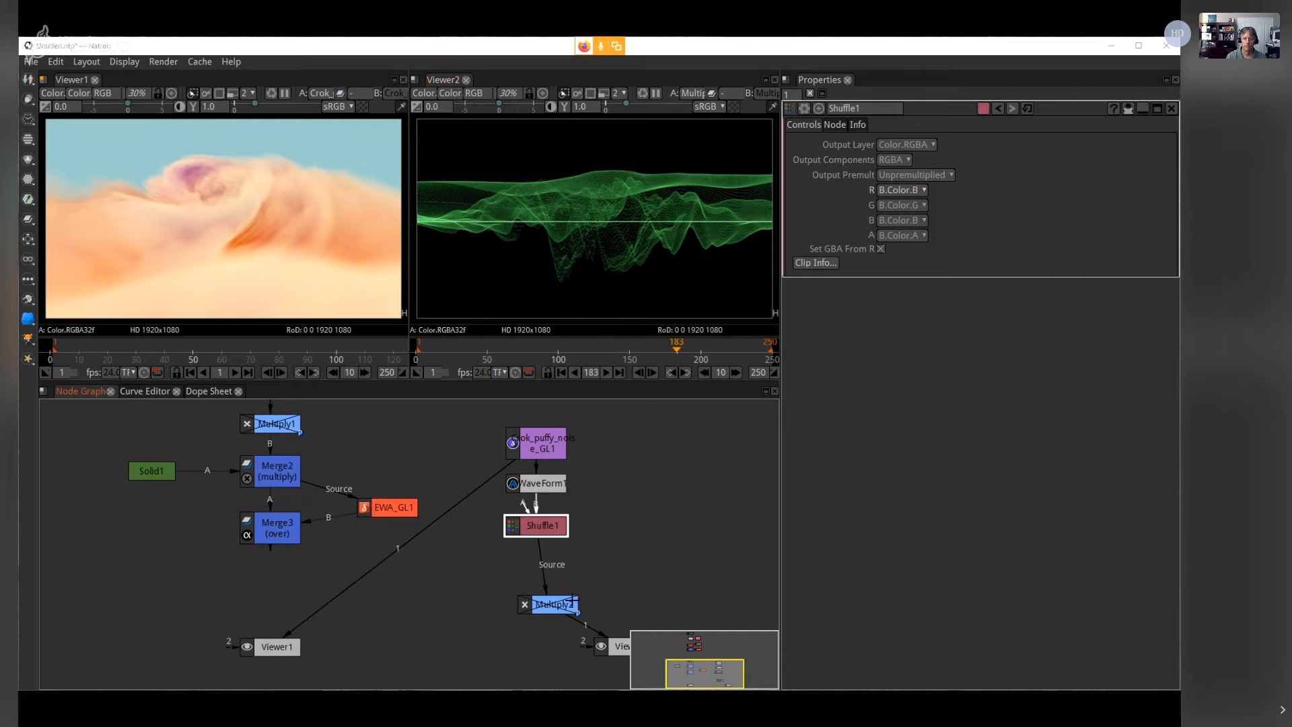
{"action": "left_click_drag", "start_coordinate": [561, 605], "coordinate": [522, 612]}
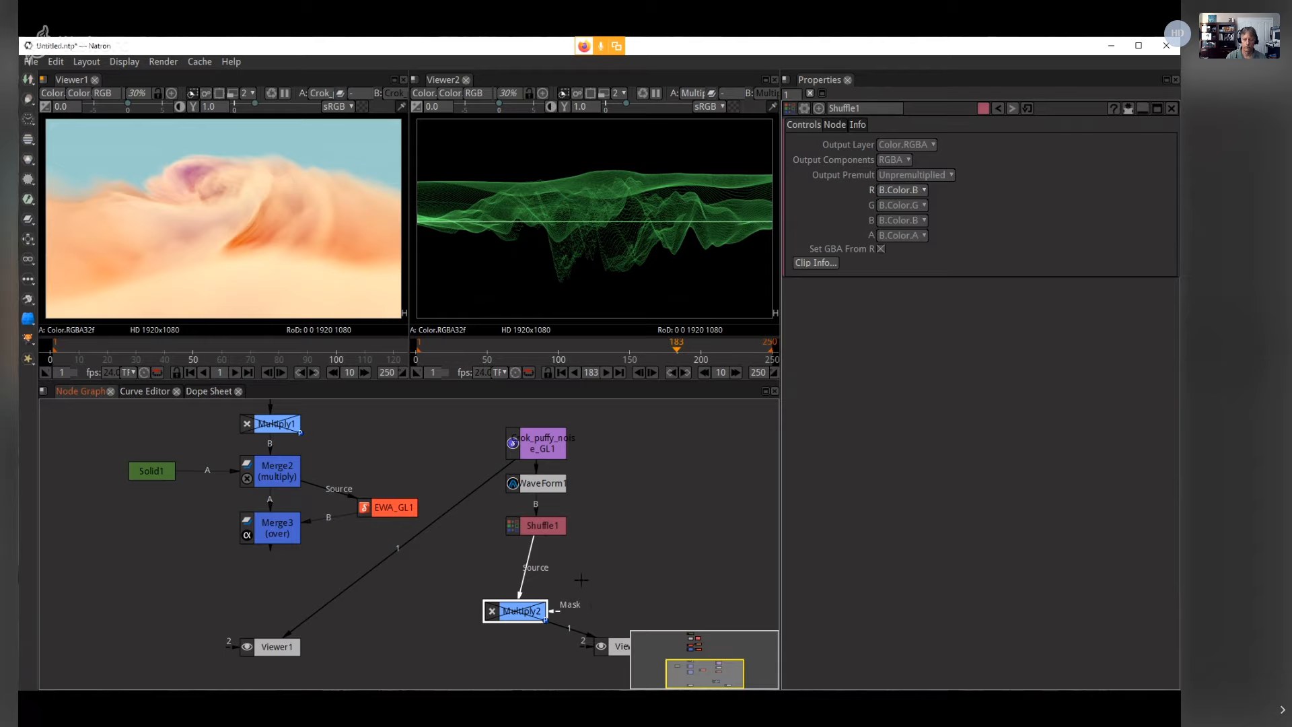
{"action": "left_click_drag", "start_coordinate": [525, 610], "coordinate": [546, 608]}
{"action": "left_click", "coordinate": [538, 527]}
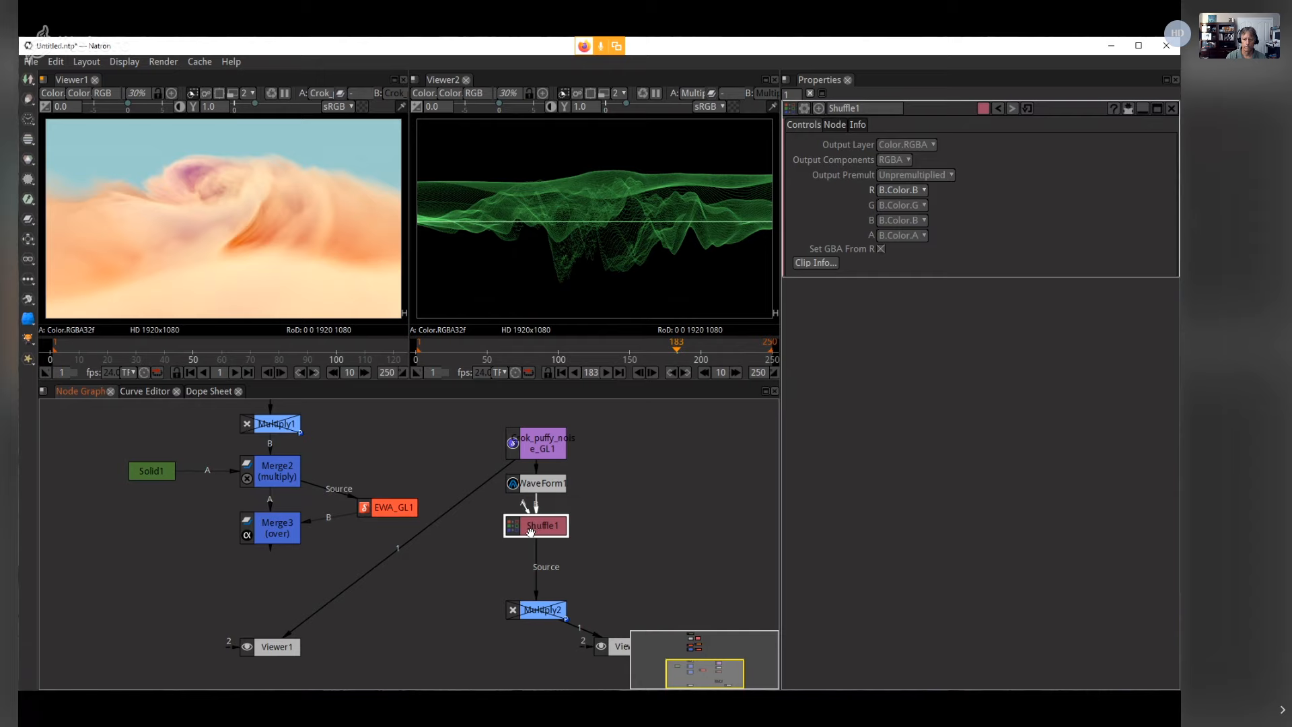
{"action": "key", "text": "t"}
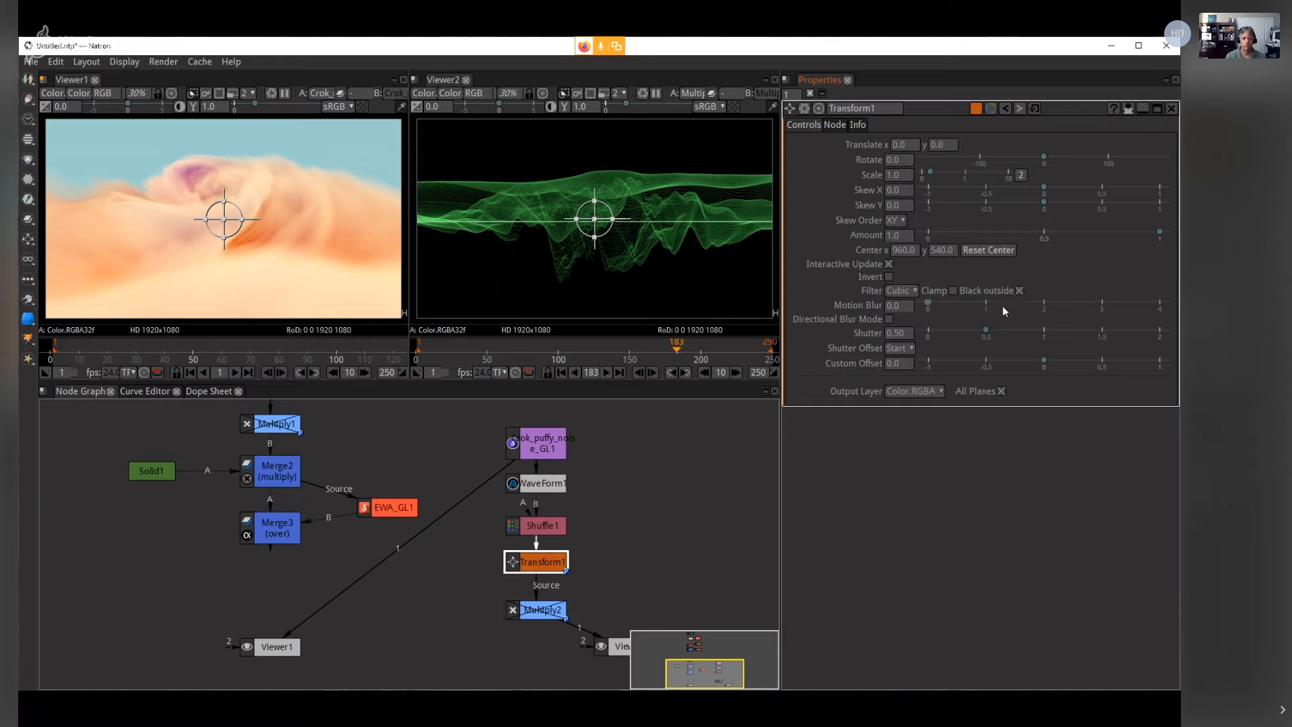
Step: Set the Transform node's vertical translation to -195 and move the playhead to frame 99
{"action": "left_click", "coordinate": [933, 145]}
{"action": "scroll", "coordinate": [932, 146], "scroll_direction": "down", "scroll_amount": 12}
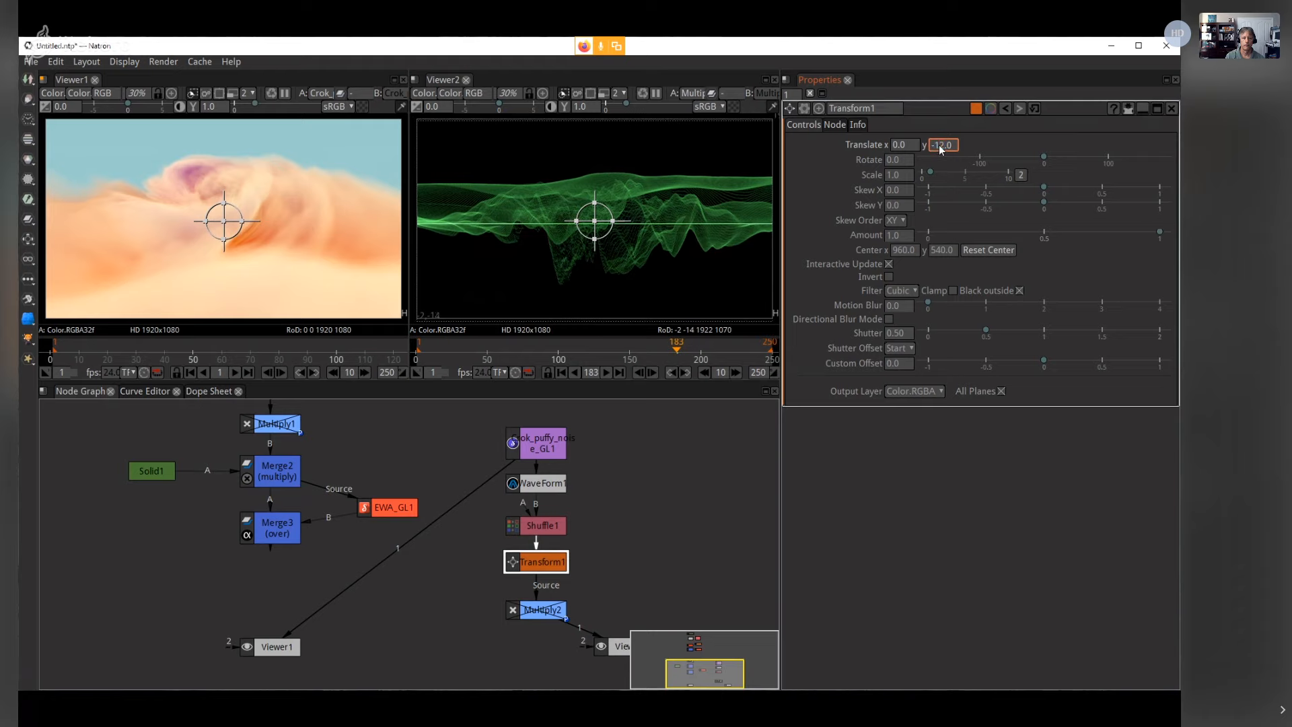
{"action": "scroll", "coordinate": [936, 145], "scroll_direction": "down", "scroll_amount": 15}
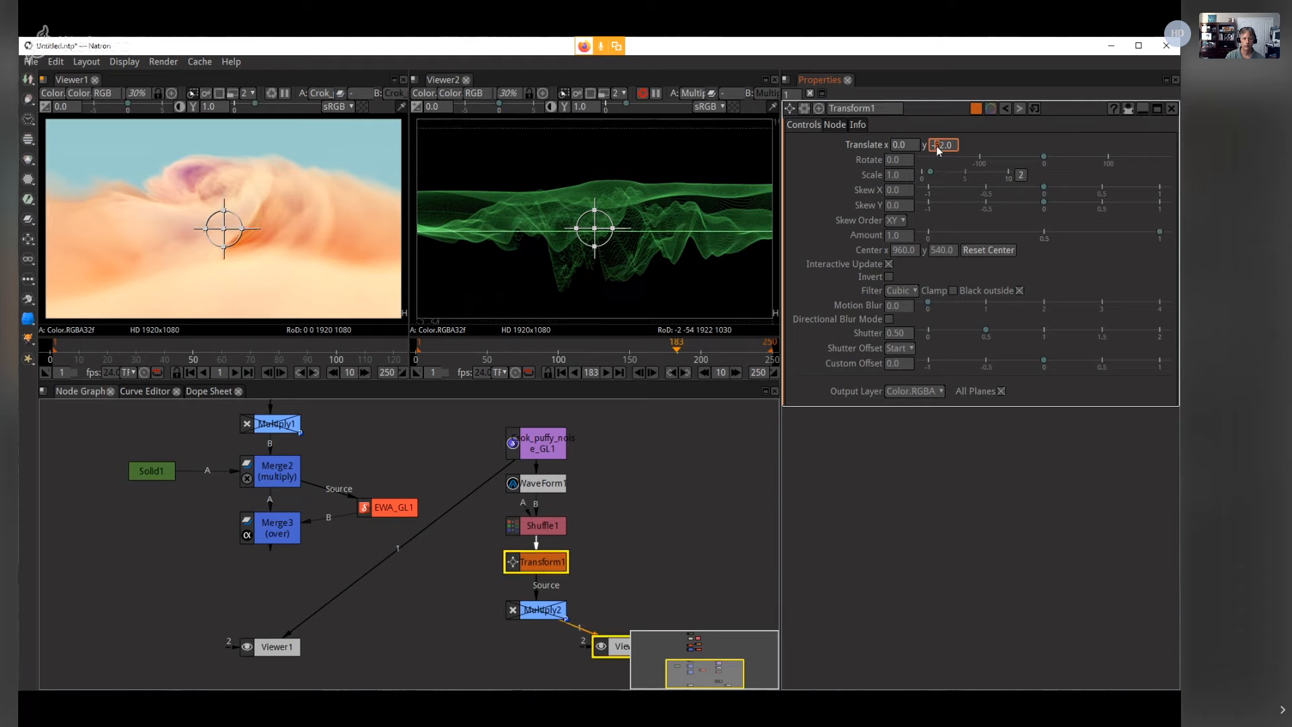
{"action": "scroll", "coordinate": [939, 149], "scroll_direction": "down", "scroll_amount": 1}
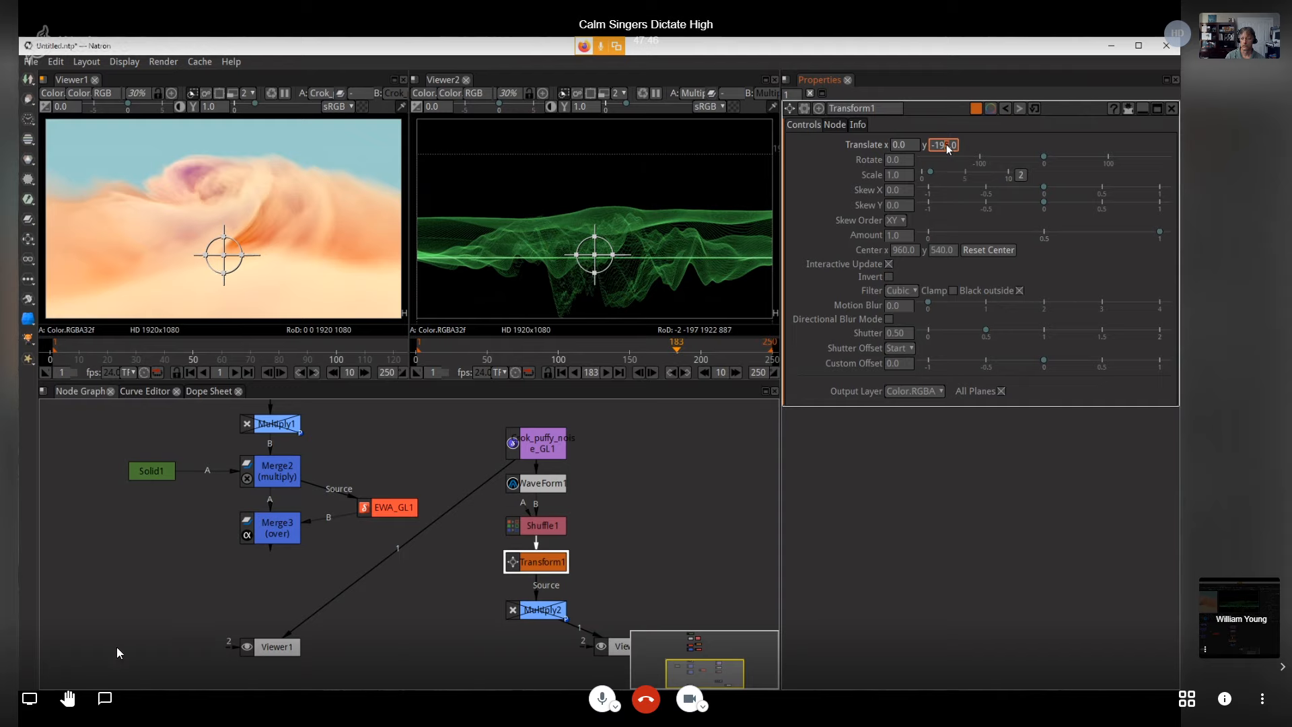
{"action": "scroll", "coordinate": [946, 144], "scroll_direction": "down", "scroll_amount": 1}
{"action": "scroll", "coordinate": [947, 147], "scroll_direction": "up", "scroll_amount": 1}
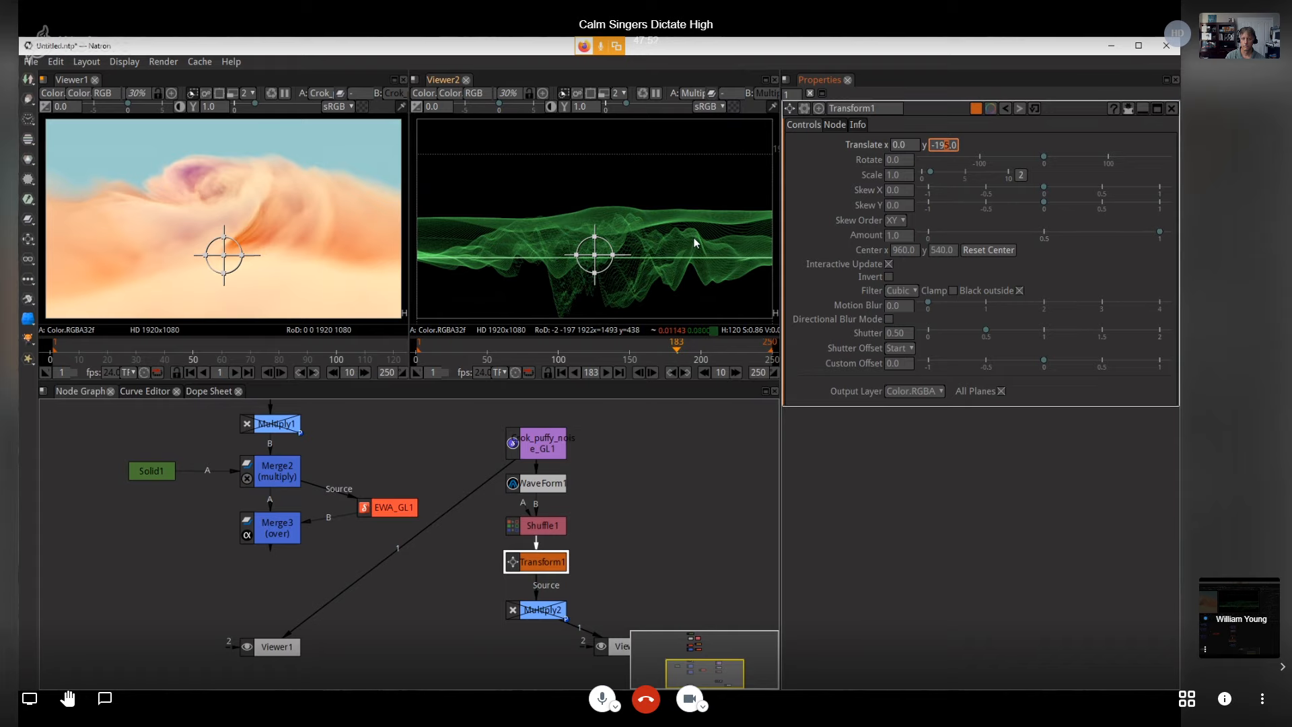
{"action": "left_click_drag", "start_coordinate": [661, 344], "coordinate": [557, 340]}
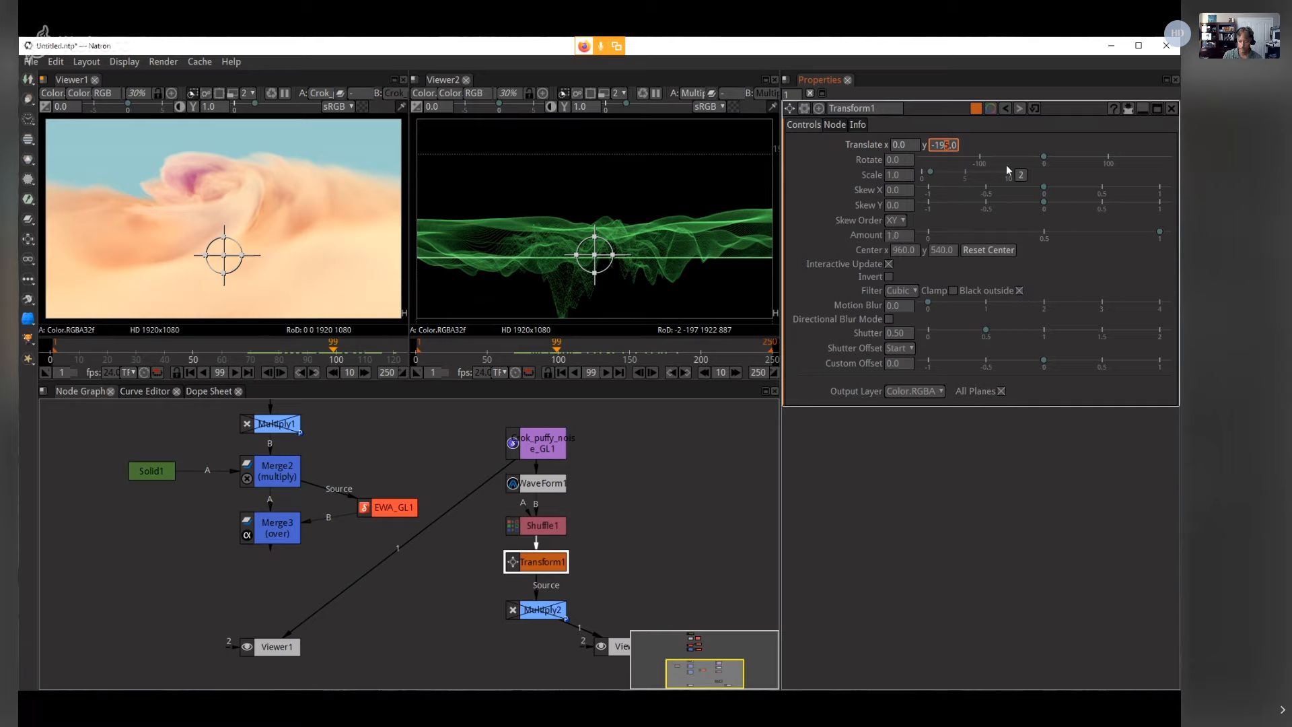
Step: Try a uniform scale of 4.28 on the Transform node, and reset the scale to its default
{"action": "left_click", "coordinate": [1024, 175]}
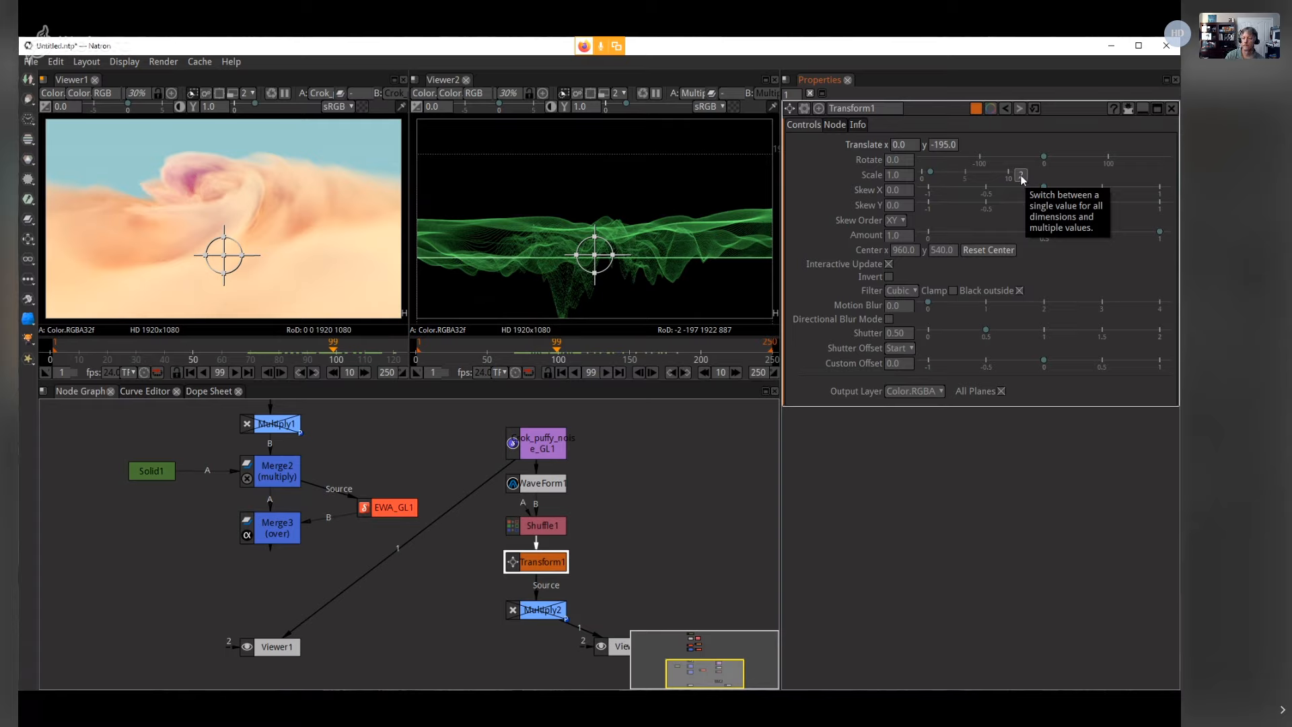
{"action": "left_click_drag", "start_coordinate": [931, 172], "coordinate": [959, 178]}
{"action": "right_click", "coordinate": [897, 177]}
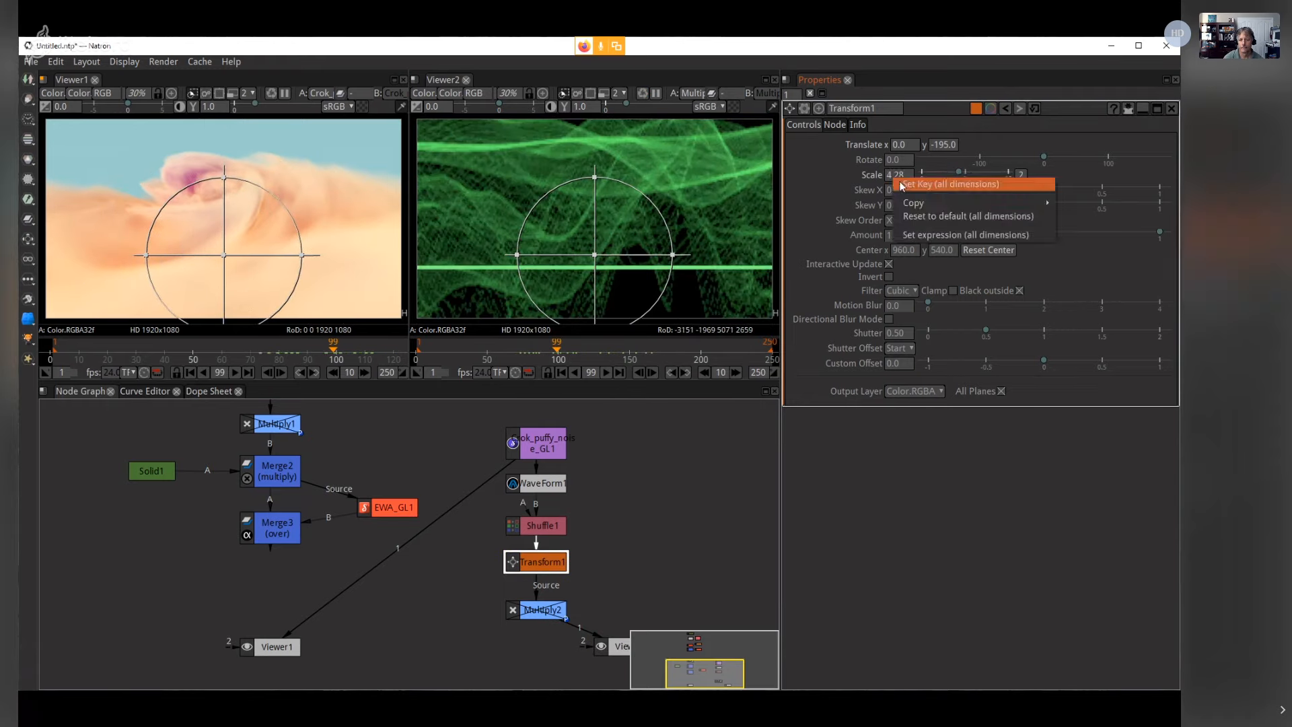
{"action": "left_click", "coordinate": [936, 219]}
Step: Split the Transform node's scale into separate x and y values, and set the y scale to 1.5
{"action": "left_click", "coordinate": [1020, 175]}
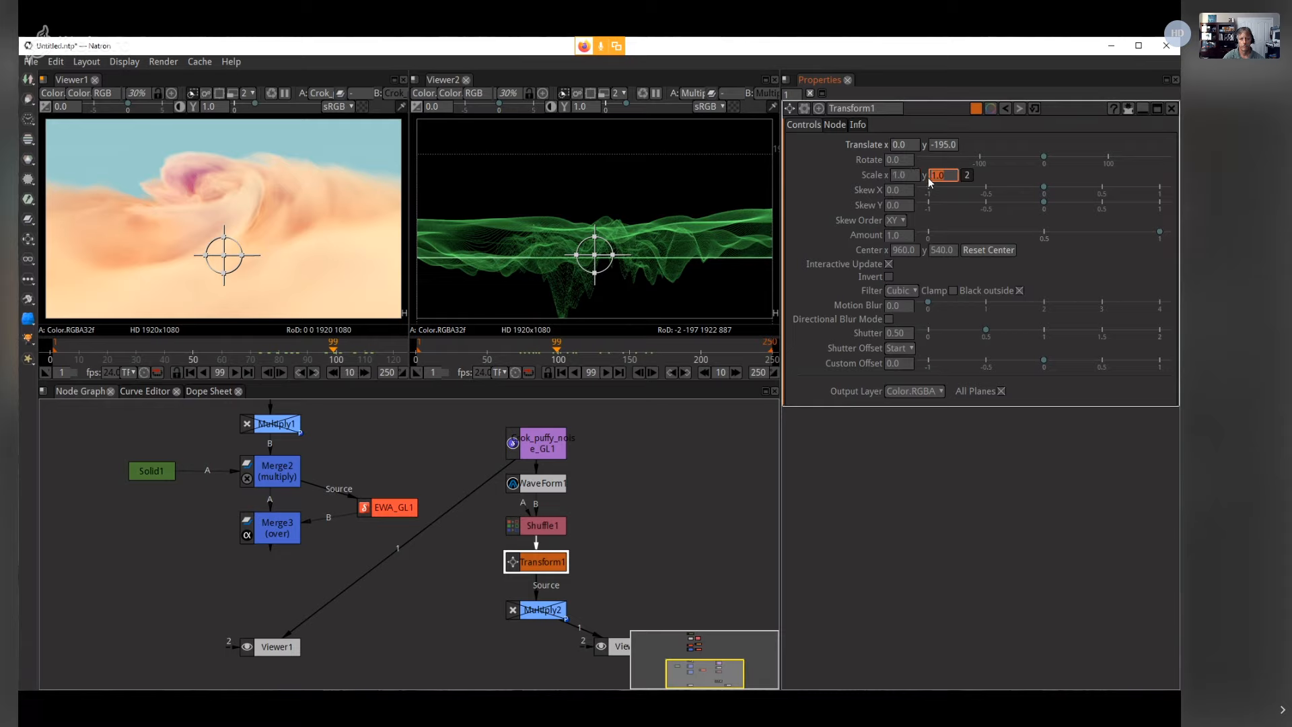
{"action": "type", "text": "1"}
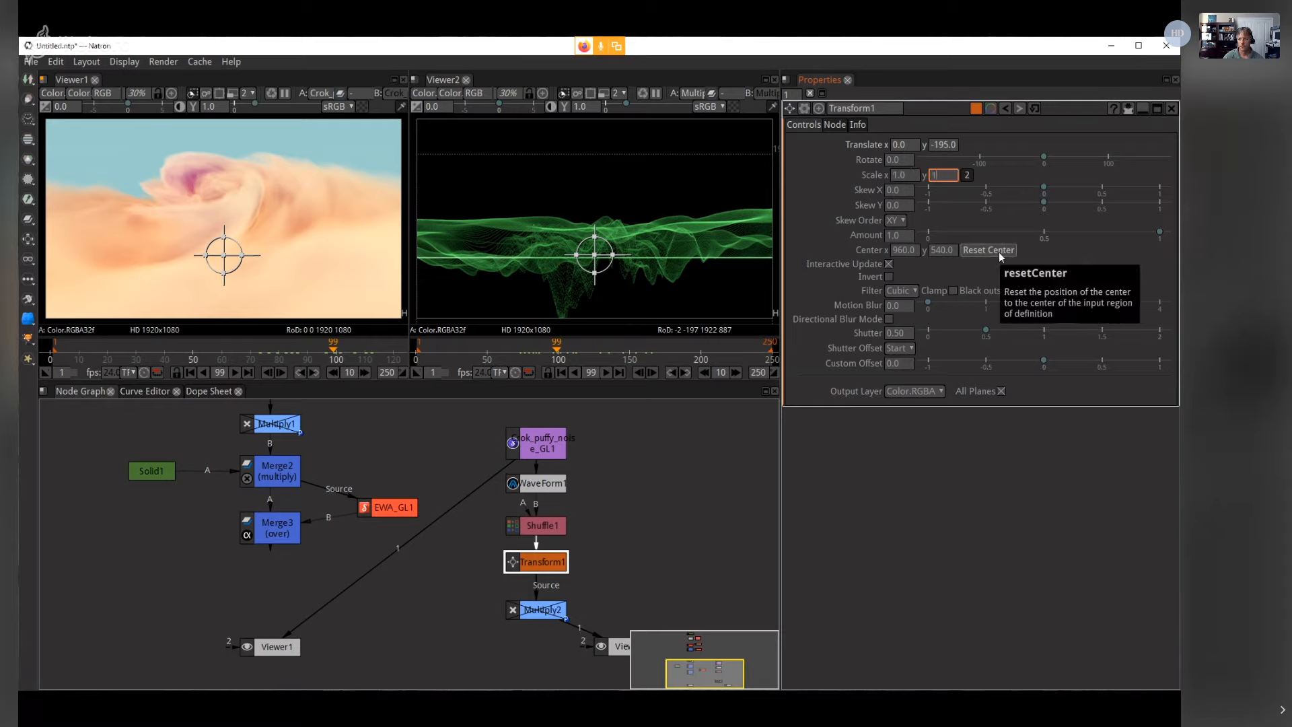
{"action": "type", "text": ".5"}
{"action": "key", "text": "Return"}
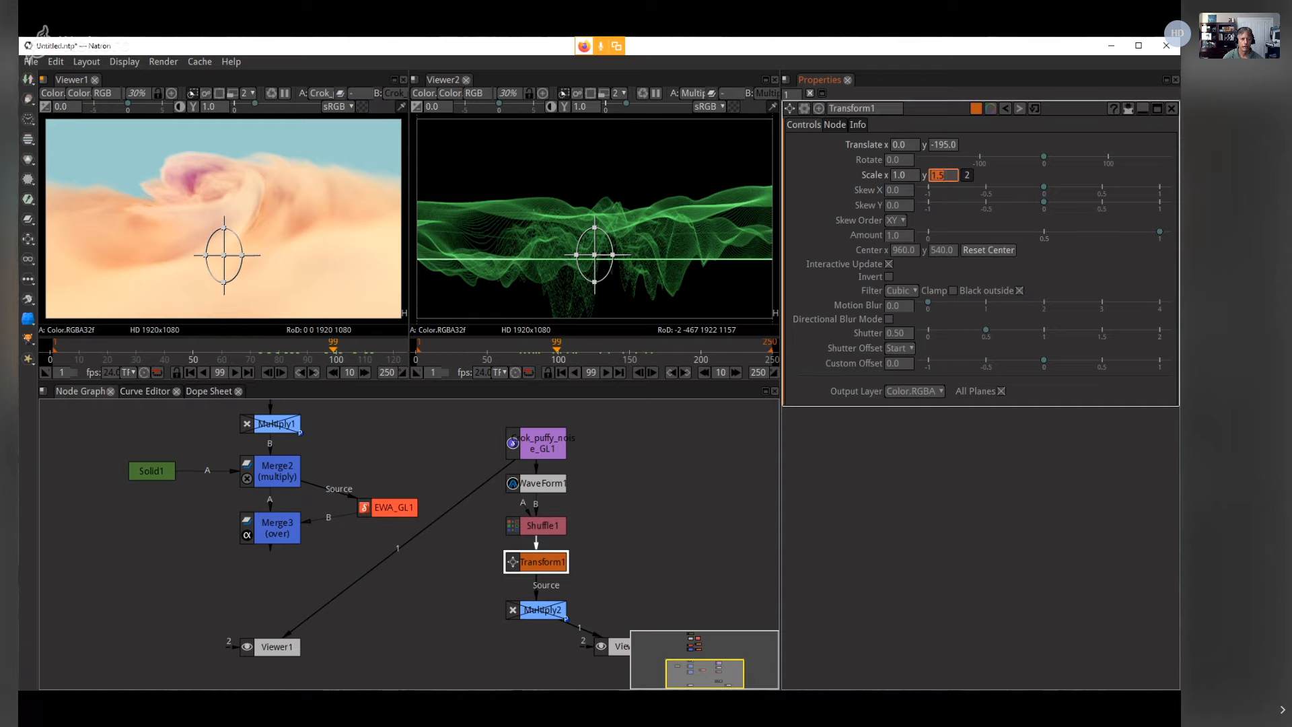
Step: Set the Transform node's filter to Bilinear
{"action": "left_click", "coordinate": [901, 290]}
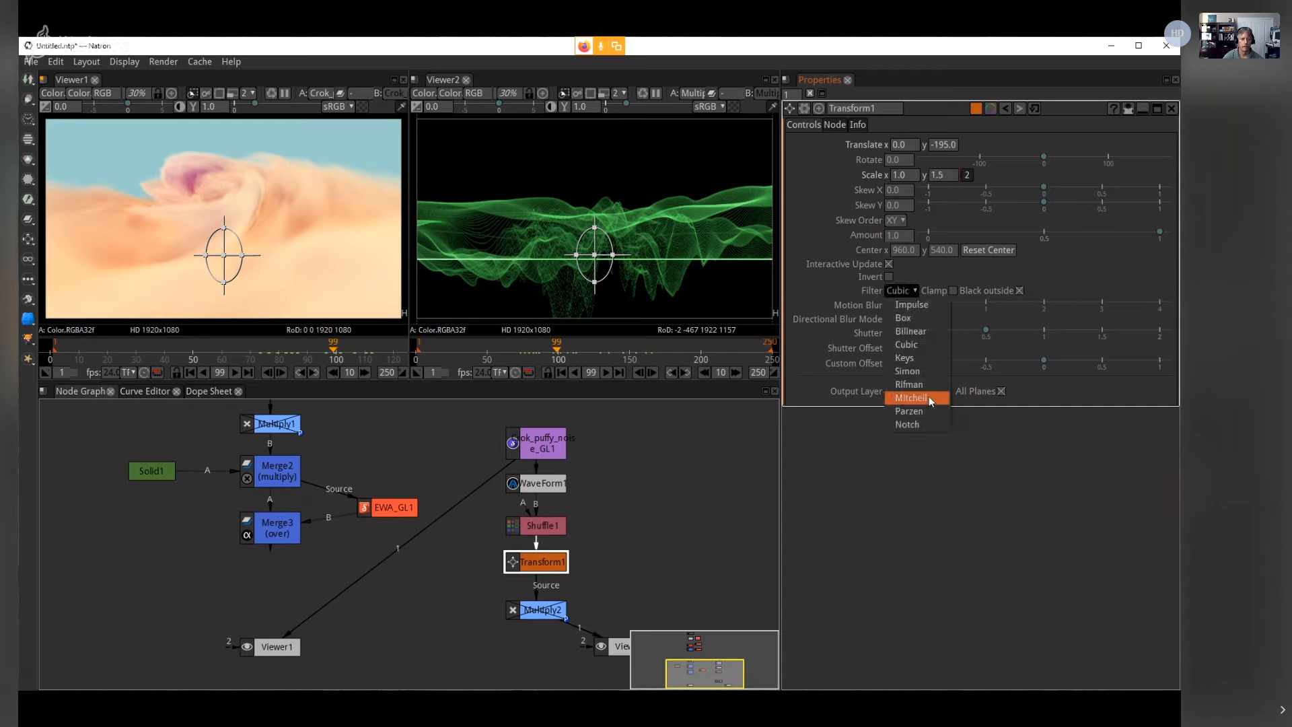
{"action": "left_click", "coordinate": [841, 288]}
{"action": "left_click", "coordinate": [900, 293]}
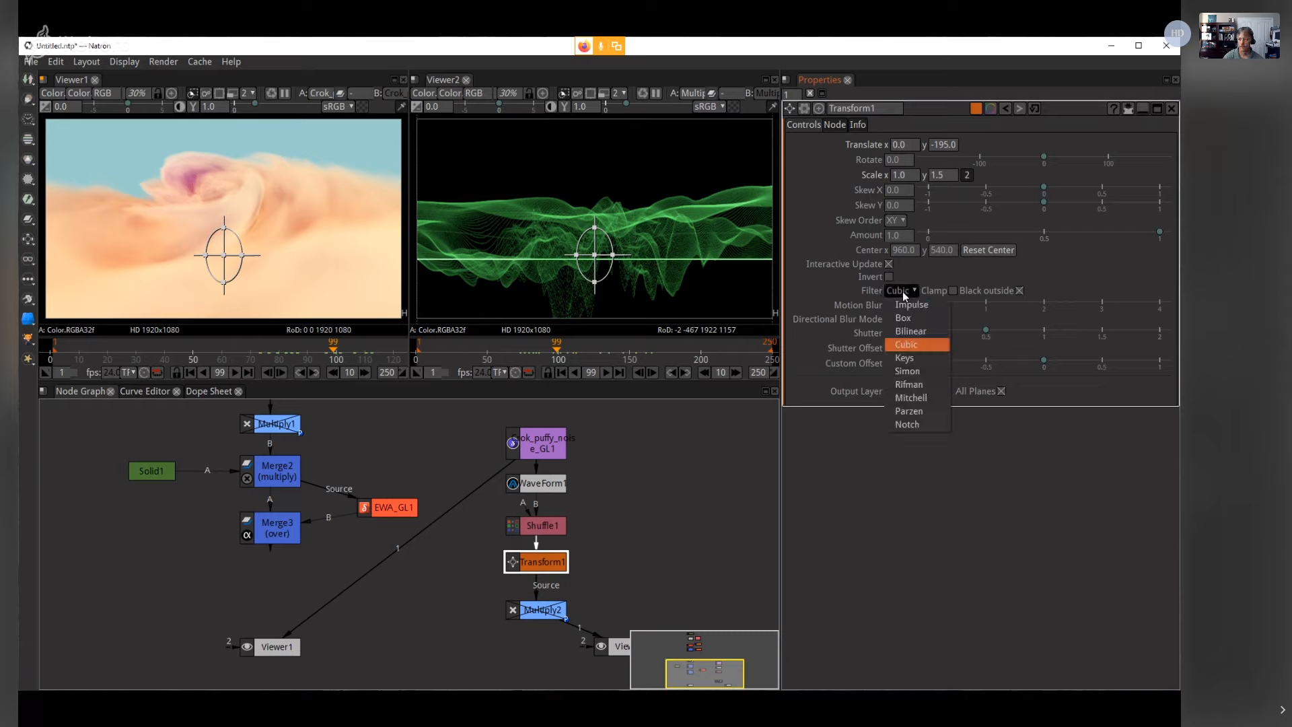
{"action": "left_click", "coordinate": [923, 332]}
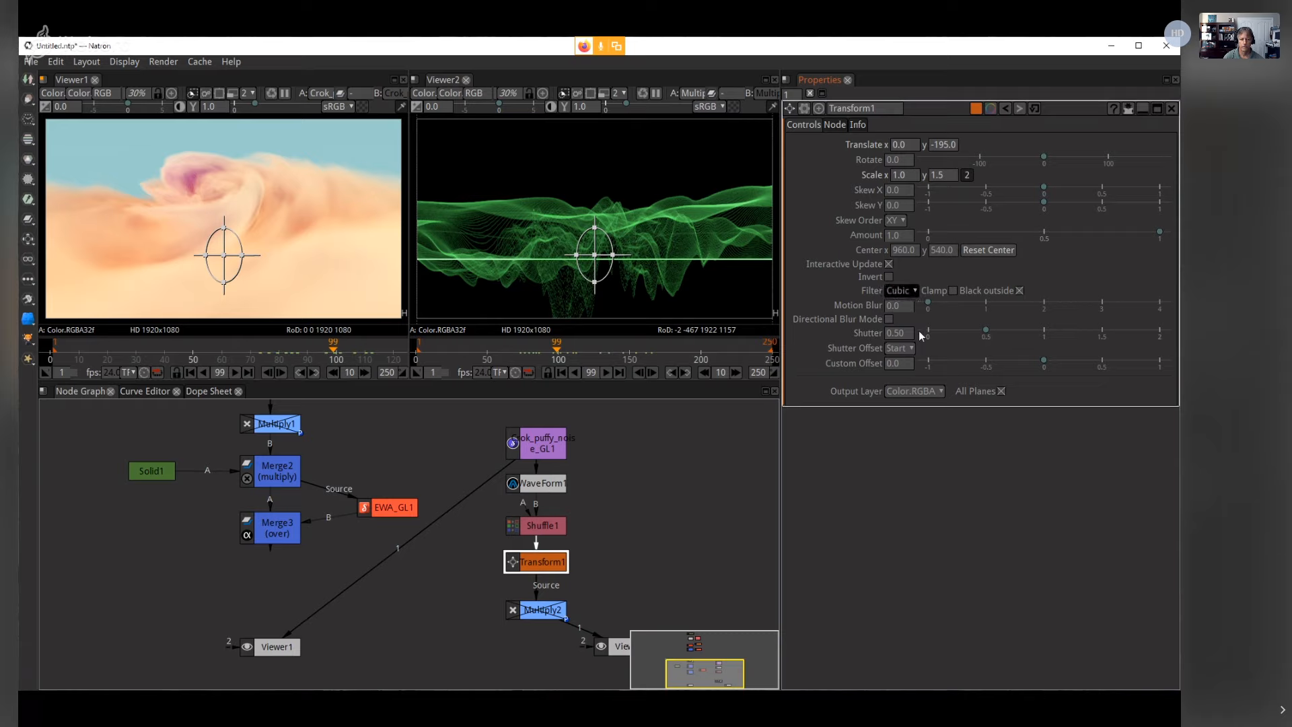
Step: Compare the Cubic filter with Bilinear on enlarged waveform detail in Viewer2, leaving Bilinear selected and the whole image fitted
{"action": "scroll", "coordinate": [651, 254], "scroll_direction": "up", "scroll_amount": 15}
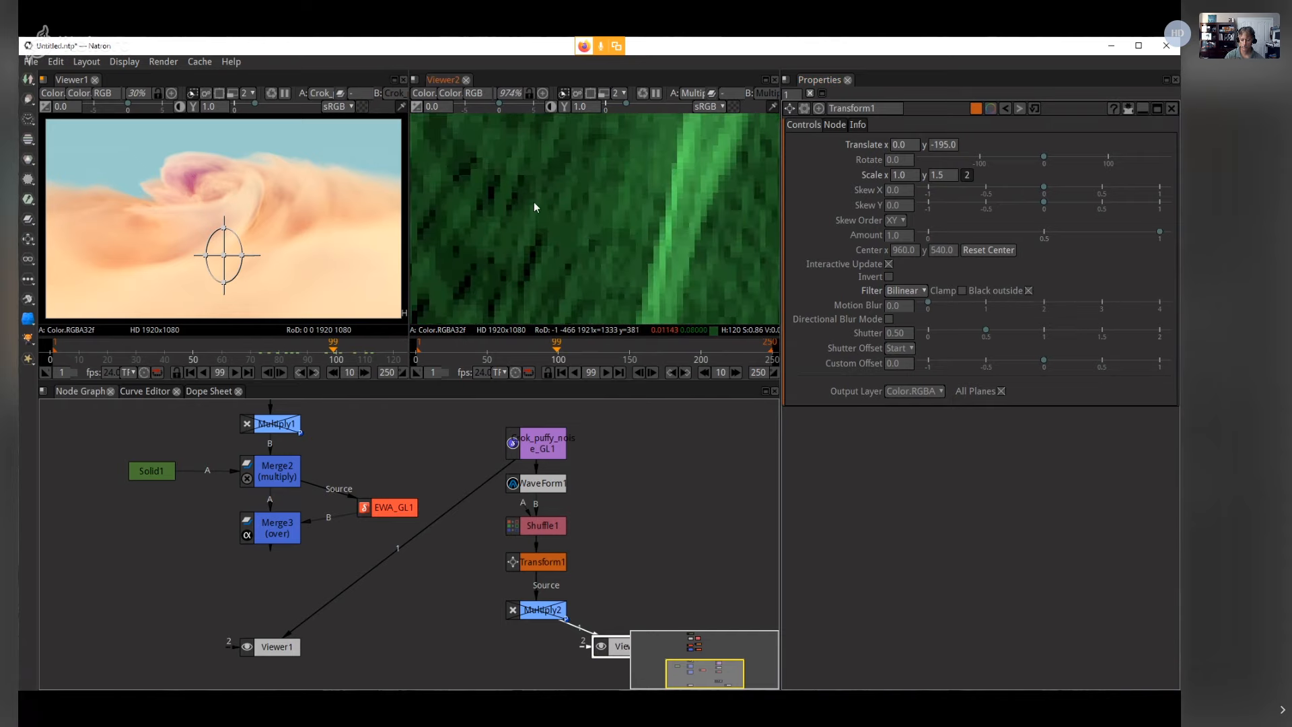
{"action": "left_click", "coordinate": [919, 290]}
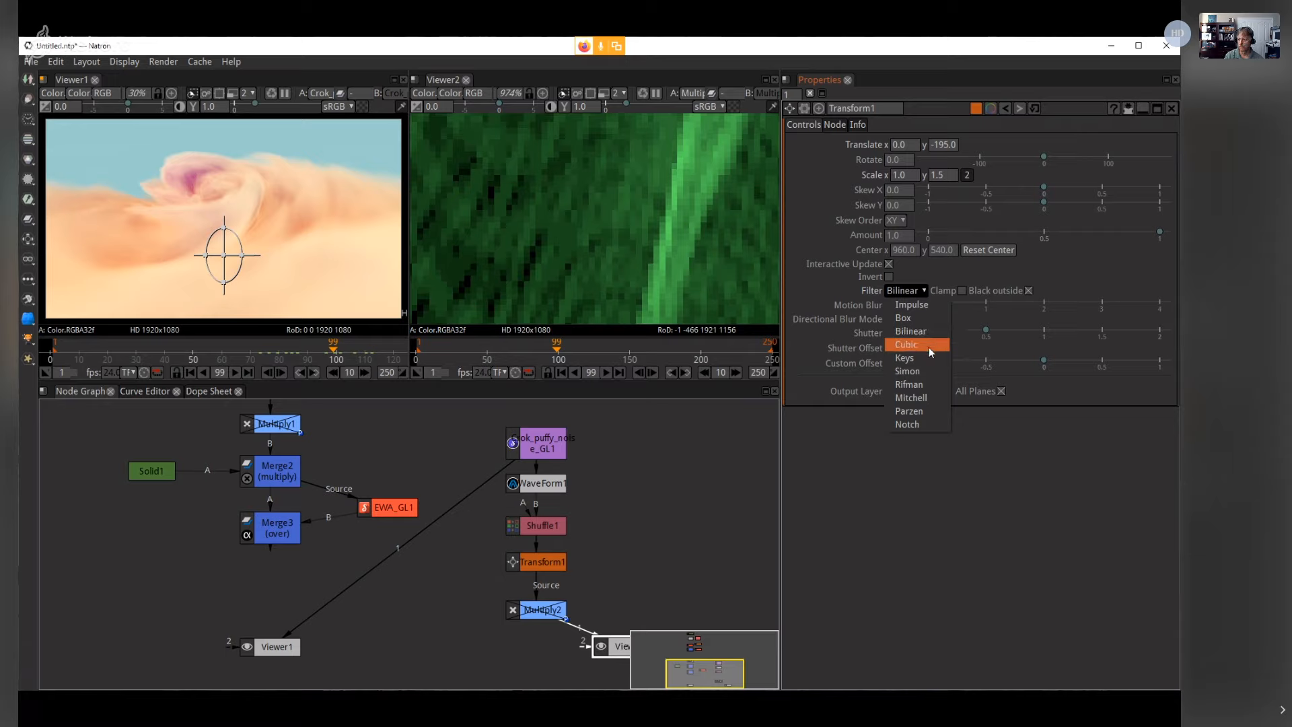
{"action": "left_click", "coordinate": [923, 344]}
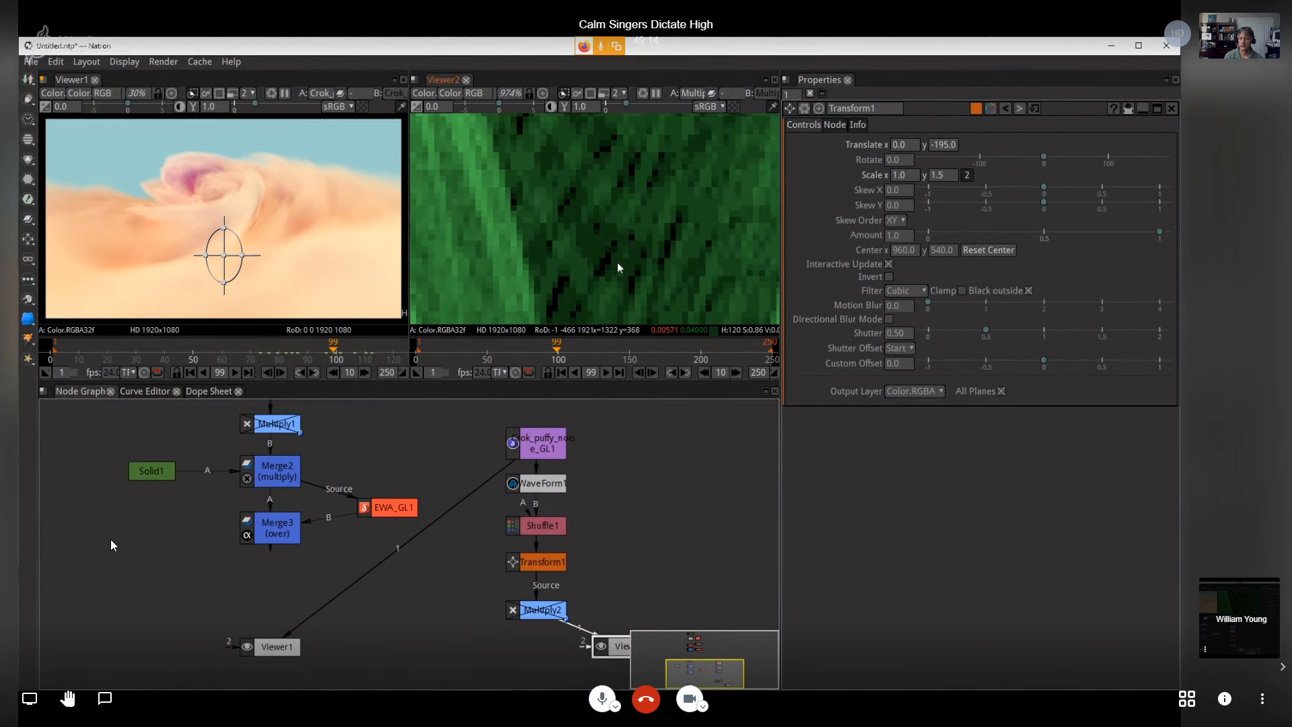
{"action": "left_click", "coordinate": [921, 292]}
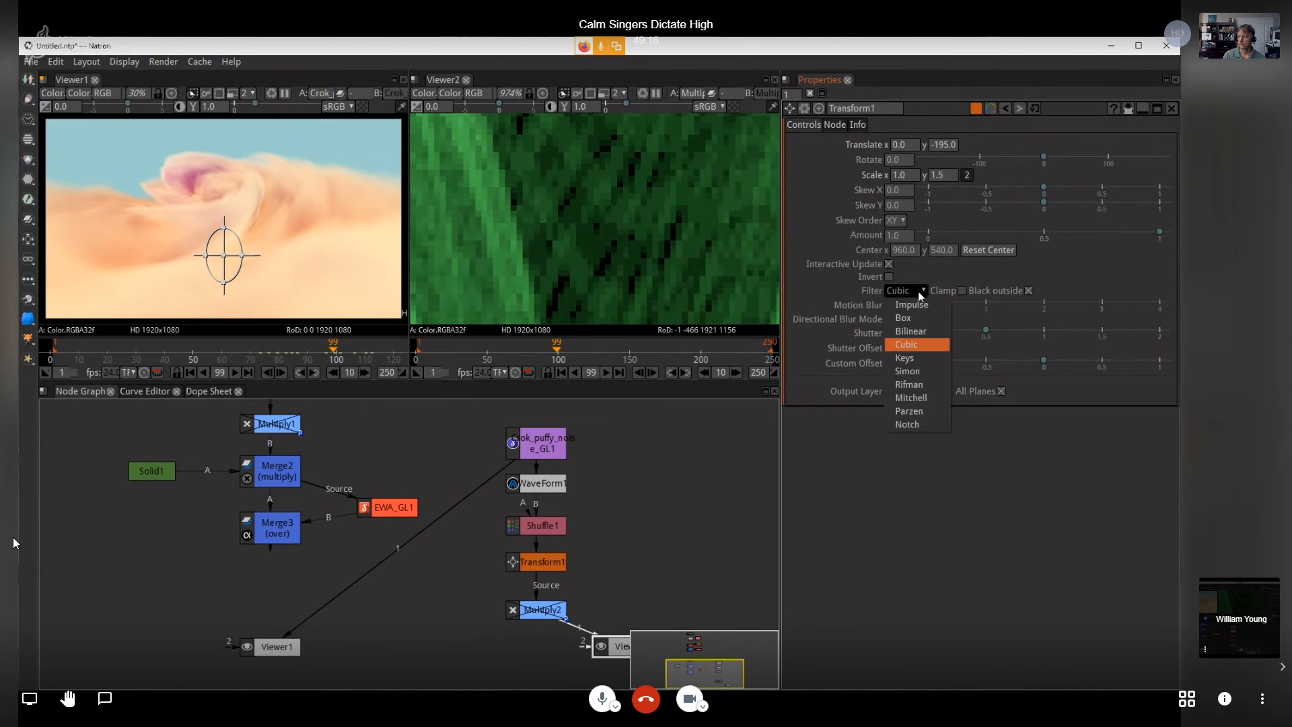
{"action": "left_click", "coordinate": [915, 331]}
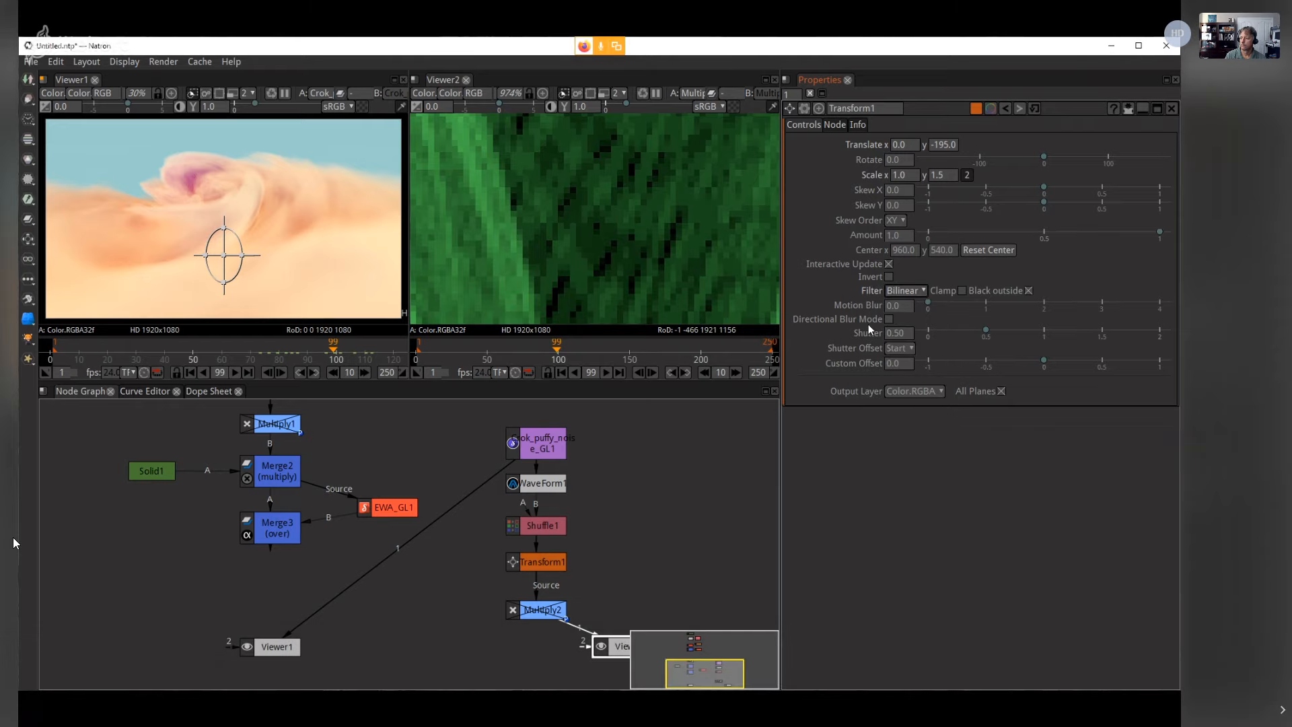
{"action": "scroll", "coordinate": [583, 230], "scroll_direction": "down", "scroll_amount": 3}
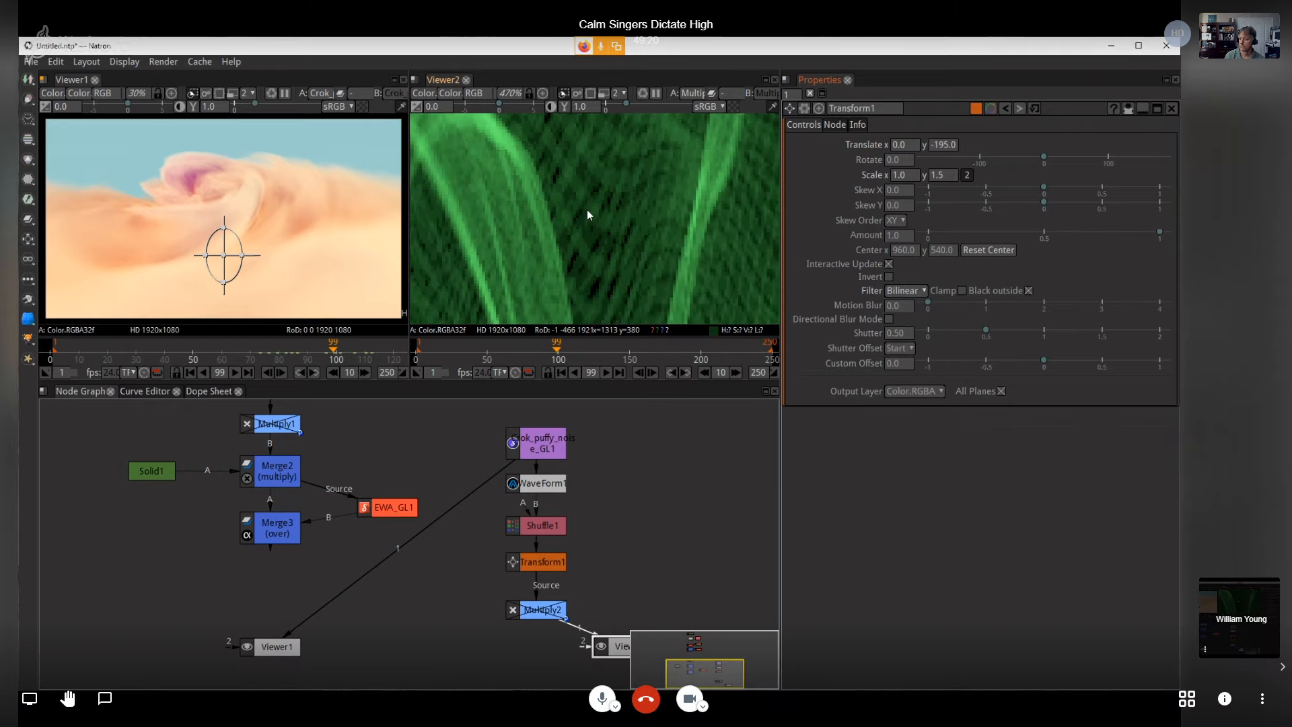
{"action": "scroll", "coordinate": [640, 211], "scroll_direction": "down", "scroll_amount": 2}
{"action": "scroll", "coordinate": [604, 218], "scroll_direction": "down", "scroll_amount": 5}
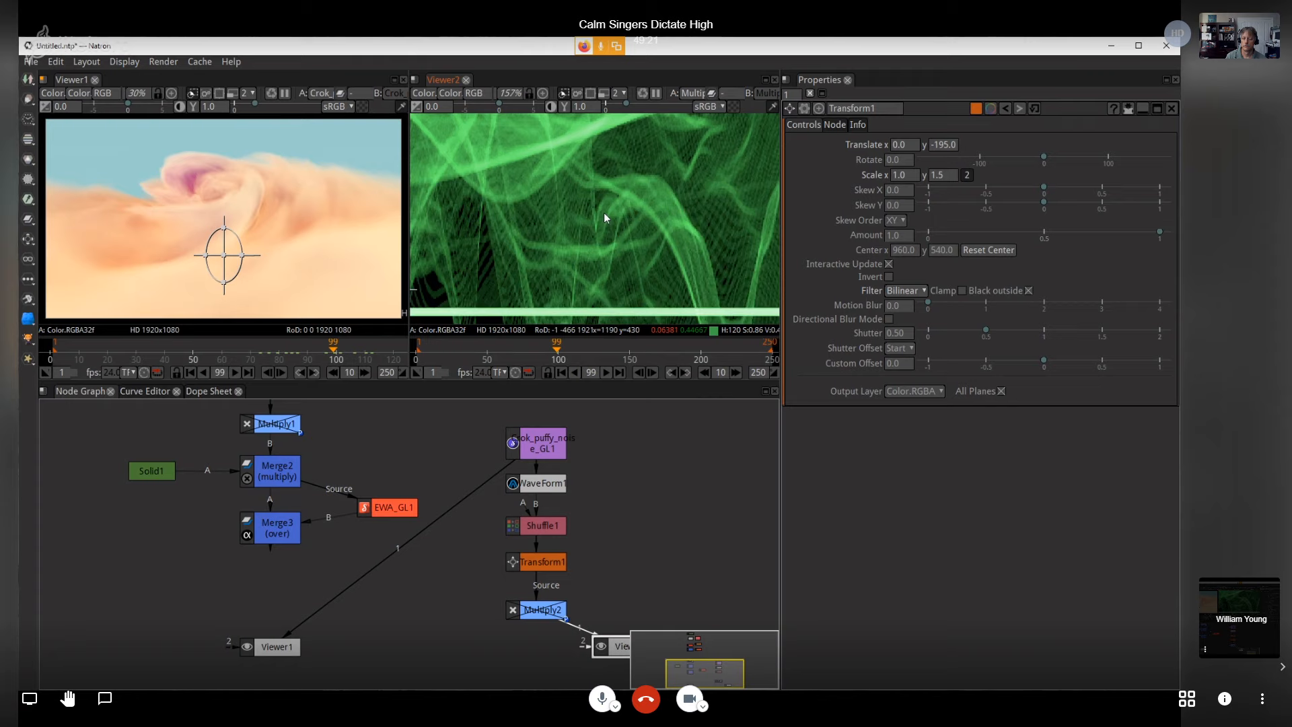
{"action": "scroll", "coordinate": [604, 215], "scroll_direction": "down", "scroll_amount": 4}
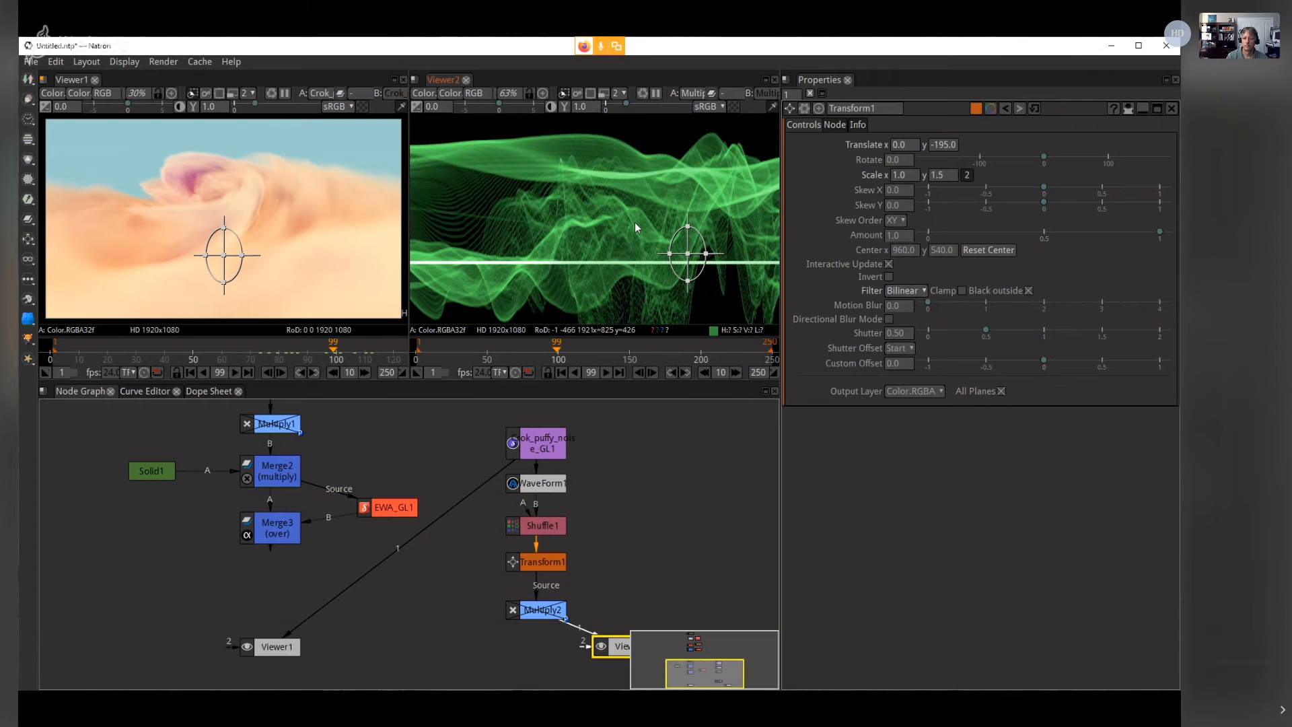
{"action": "key", "text": "f"}
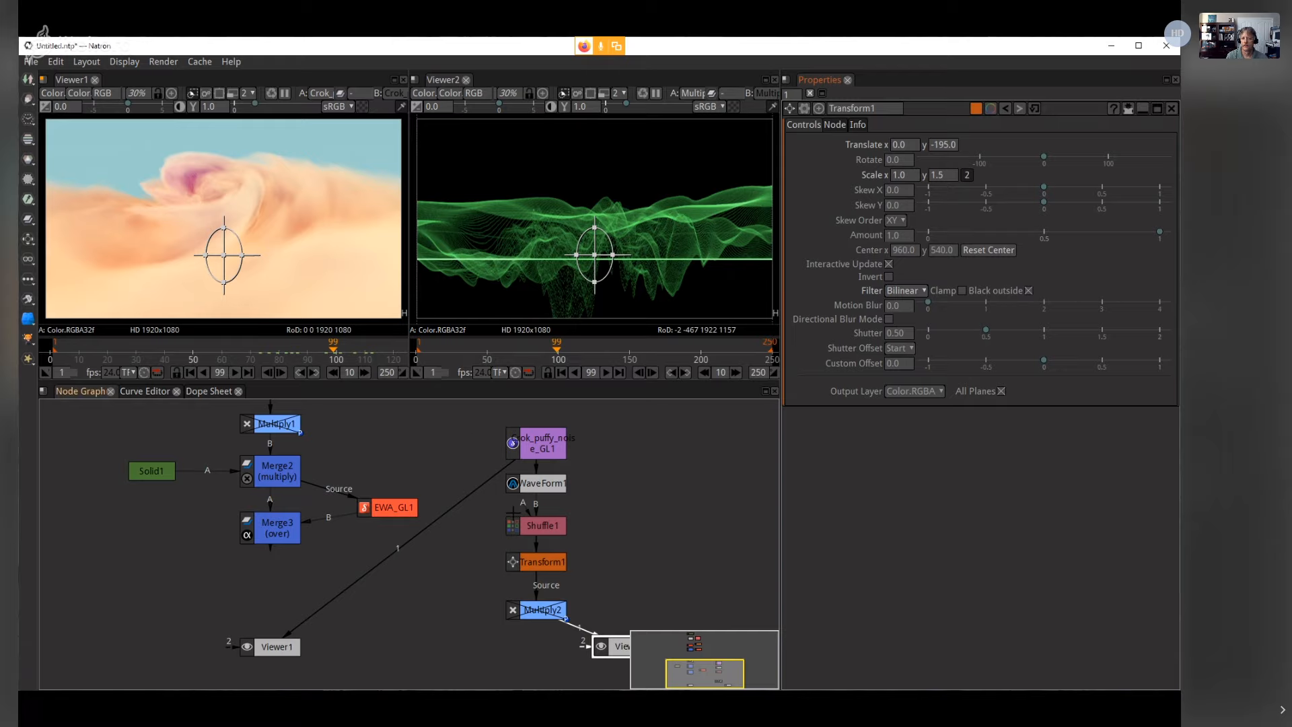
Step: Connect Viewer1 to the Transform1 node to view its output, and switch it to the Merge3 node
{"action": "left_click_drag", "start_coordinate": [443, 519], "coordinate": [529, 563]}
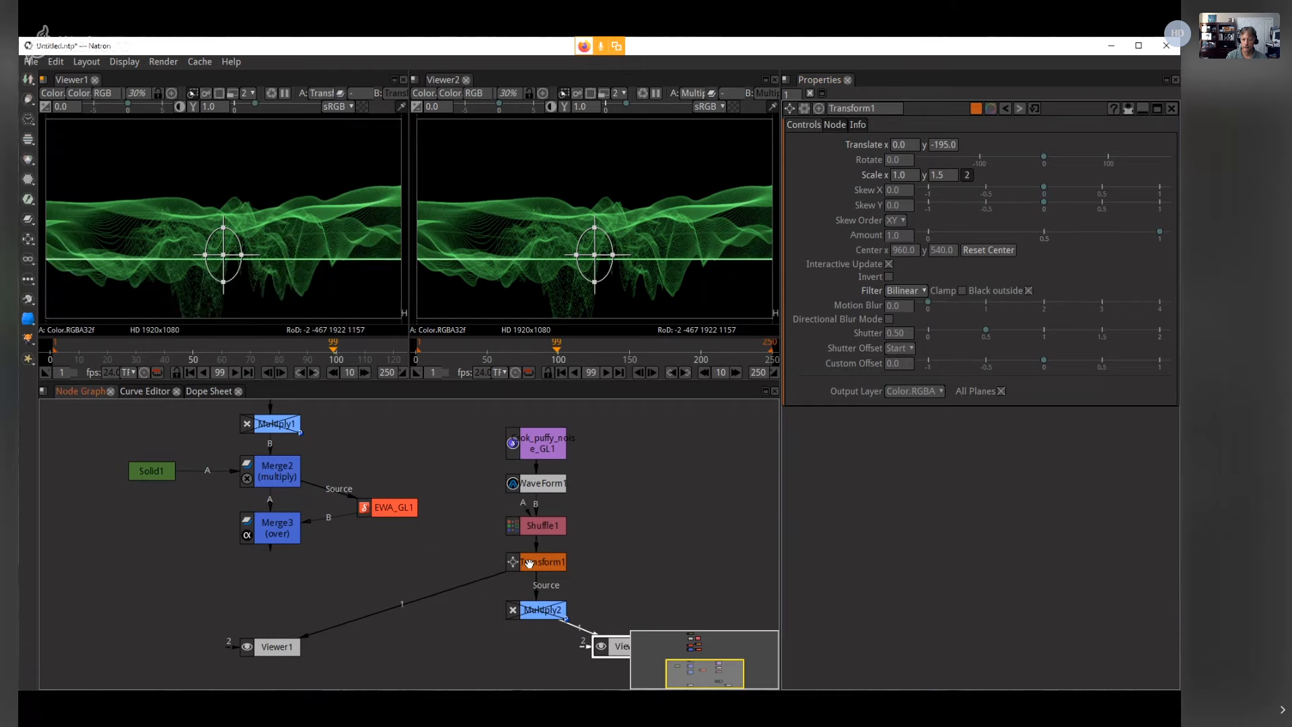
{"action": "left_click_drag", "start_coordinate": [437, 576], "coordinate": [571, 527]}
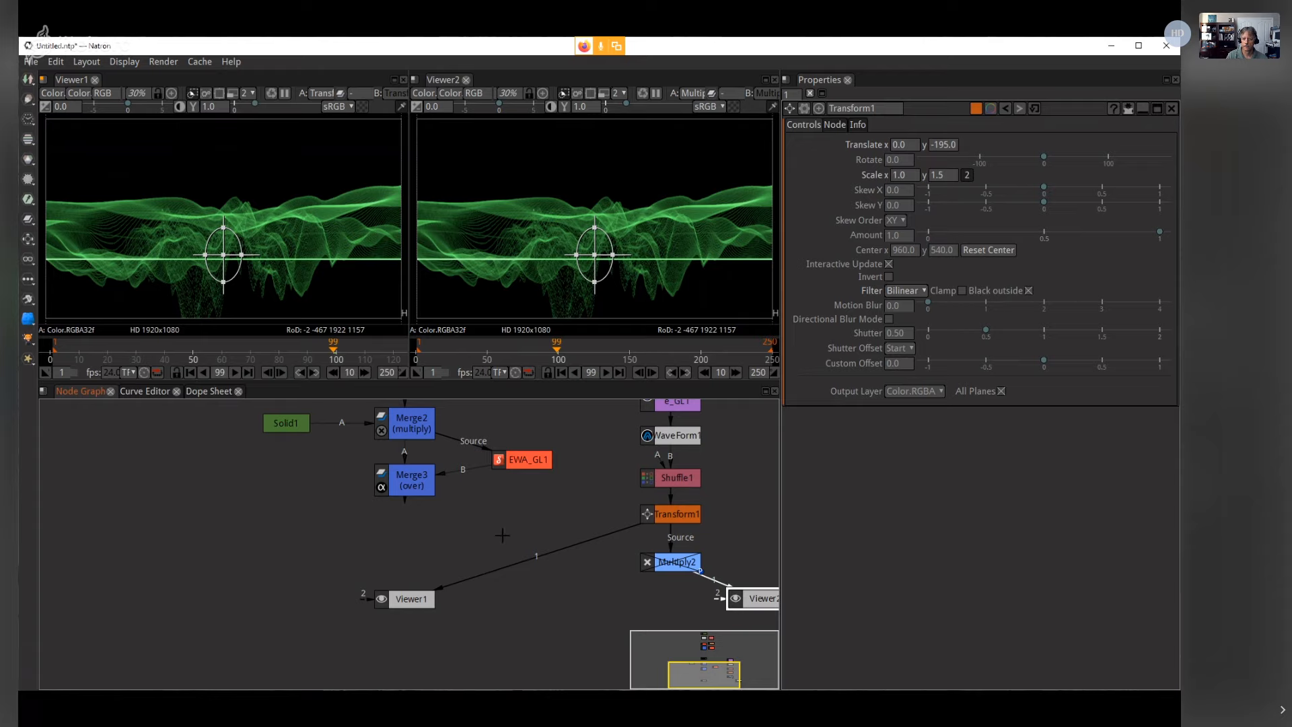
{"action": "left_click", "coordinate": [660, 517]}
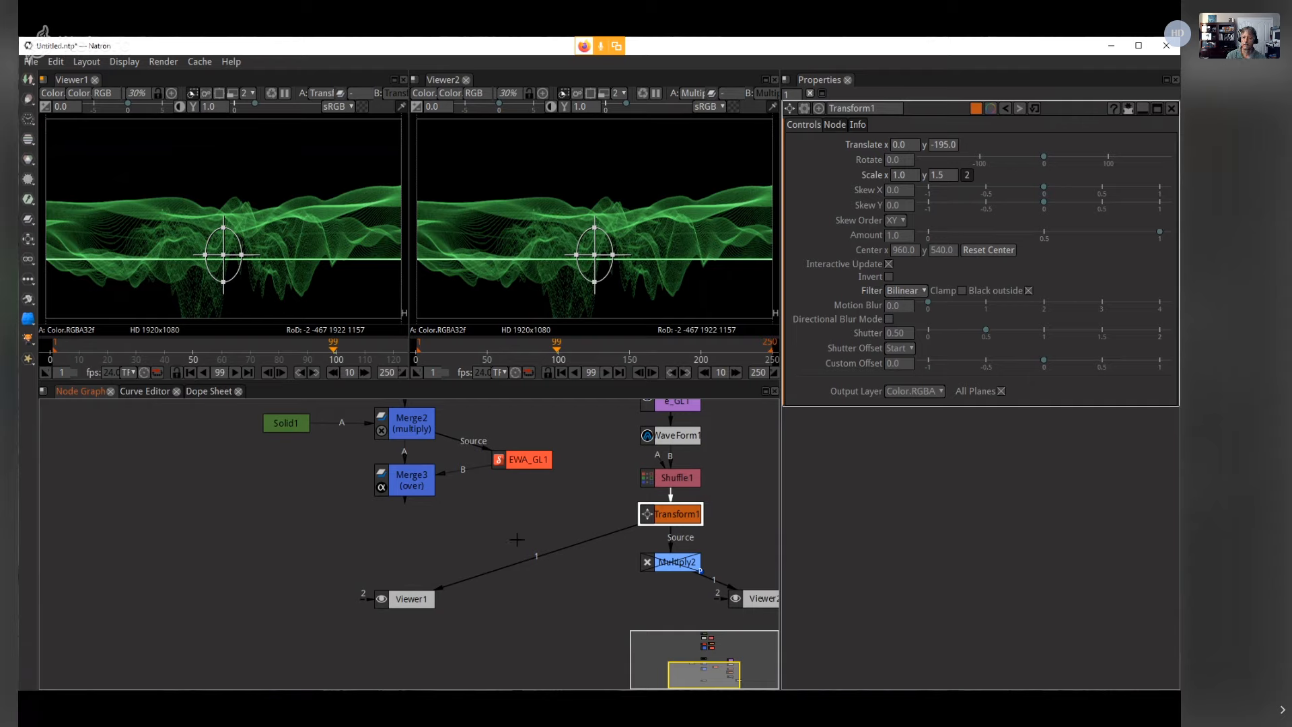
{"action": "left_click_drag", "start_coordinate": [563, 549], "coordinate": [412, 482]}
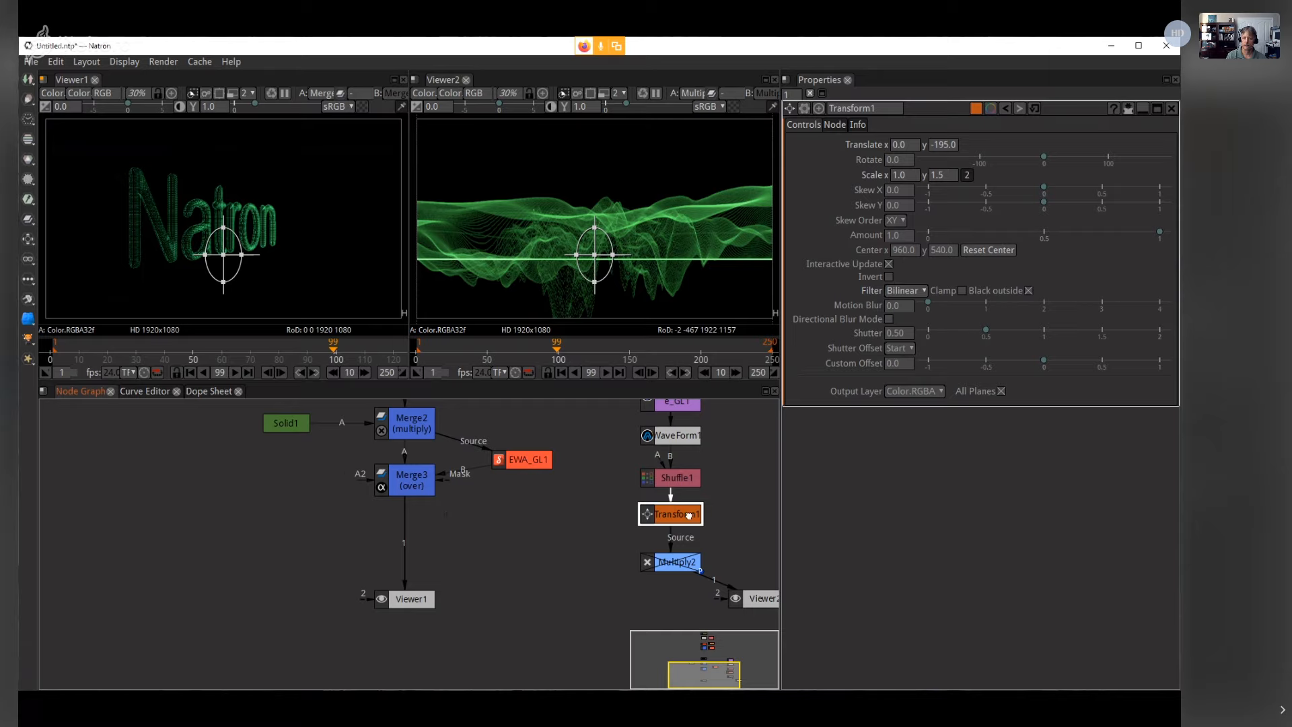
Step: Connect input 1 of both Viewer2 and Viewer1 to the Transform1 node
{"action": "key", "text": "1"}
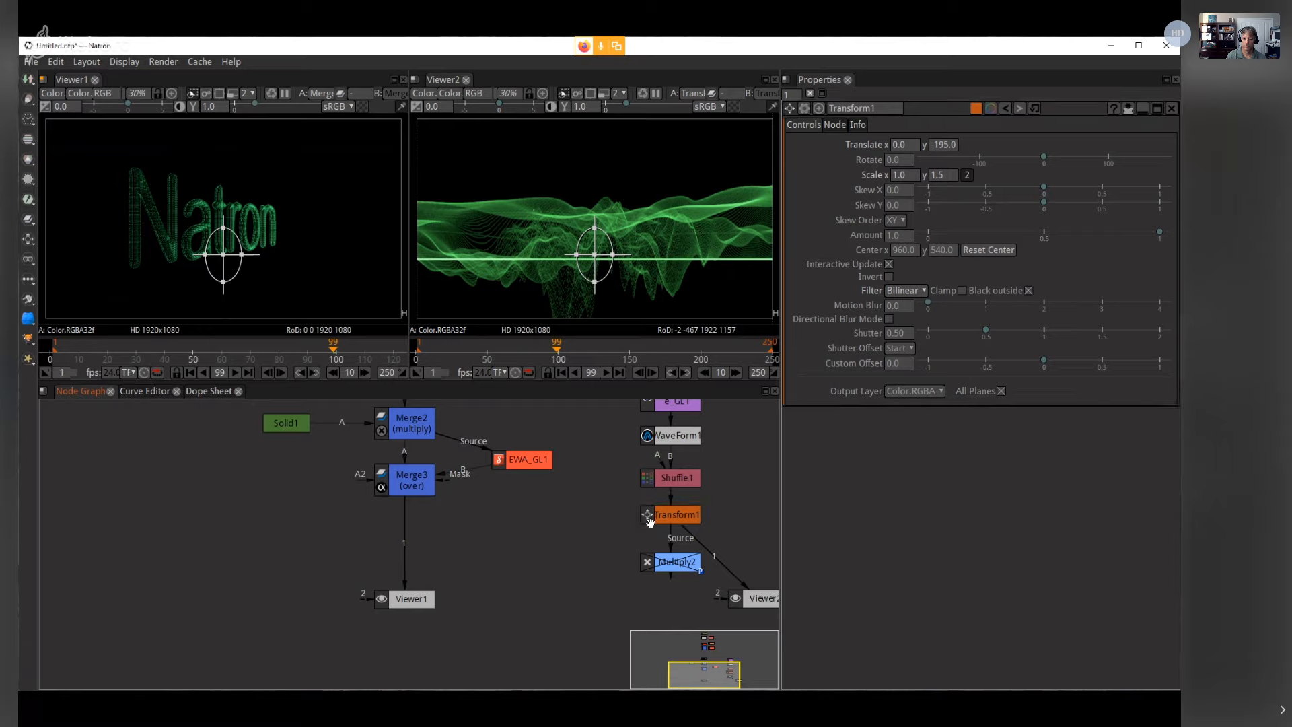
{"action": "left_click", "coordinate": [527, 537]}
{"action": "left_click", "coordinate": [663, 518]}
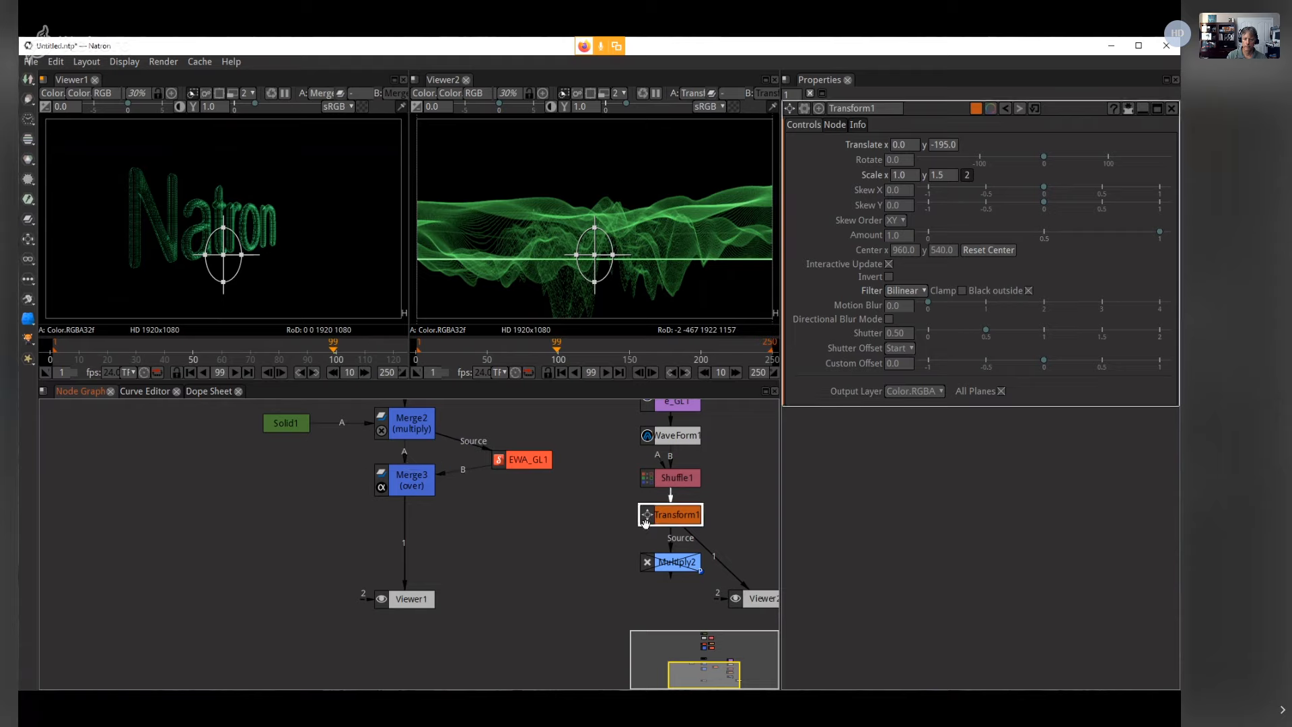
{"action": "left_click_drag", "start_coordinate": [403, 539], "coordinate": [649, 517]}
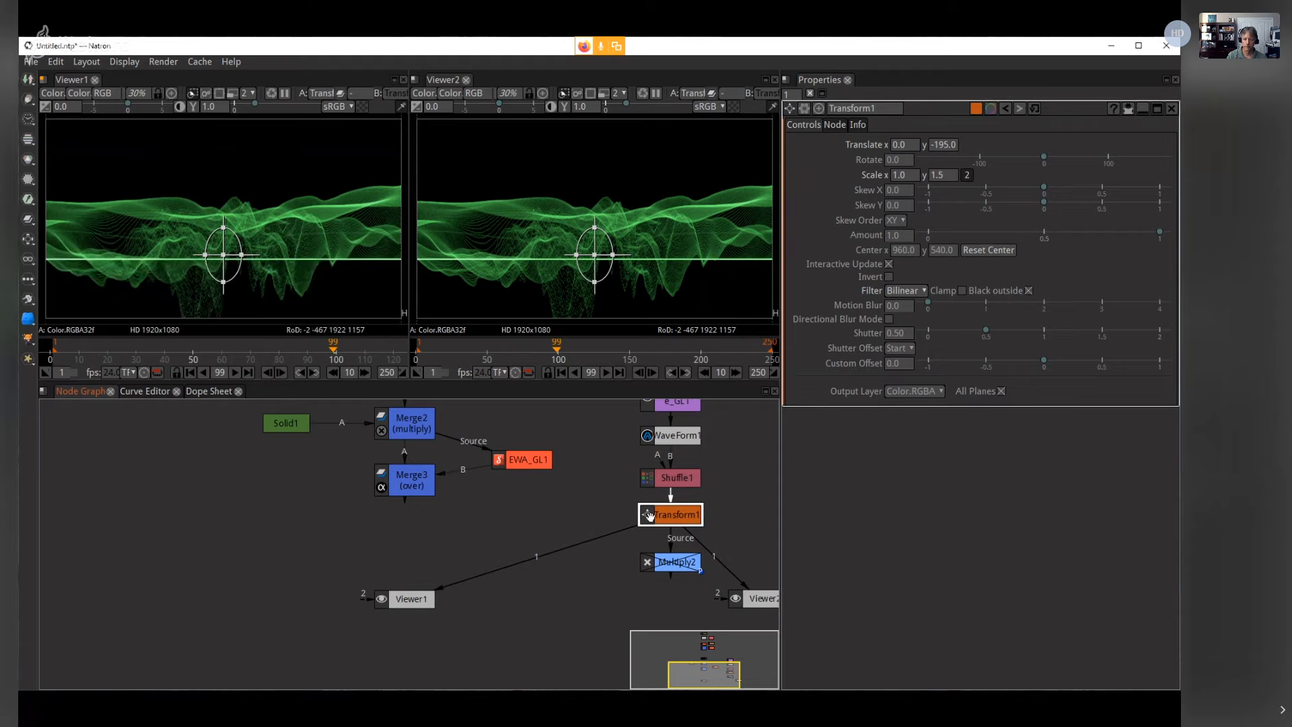
Step: Connect input 1 of Viewer1 to the Merge3 node, keeping Viewer2 on the Transform1 node
{"action": "left_click", "coordinate": [763, 601]}
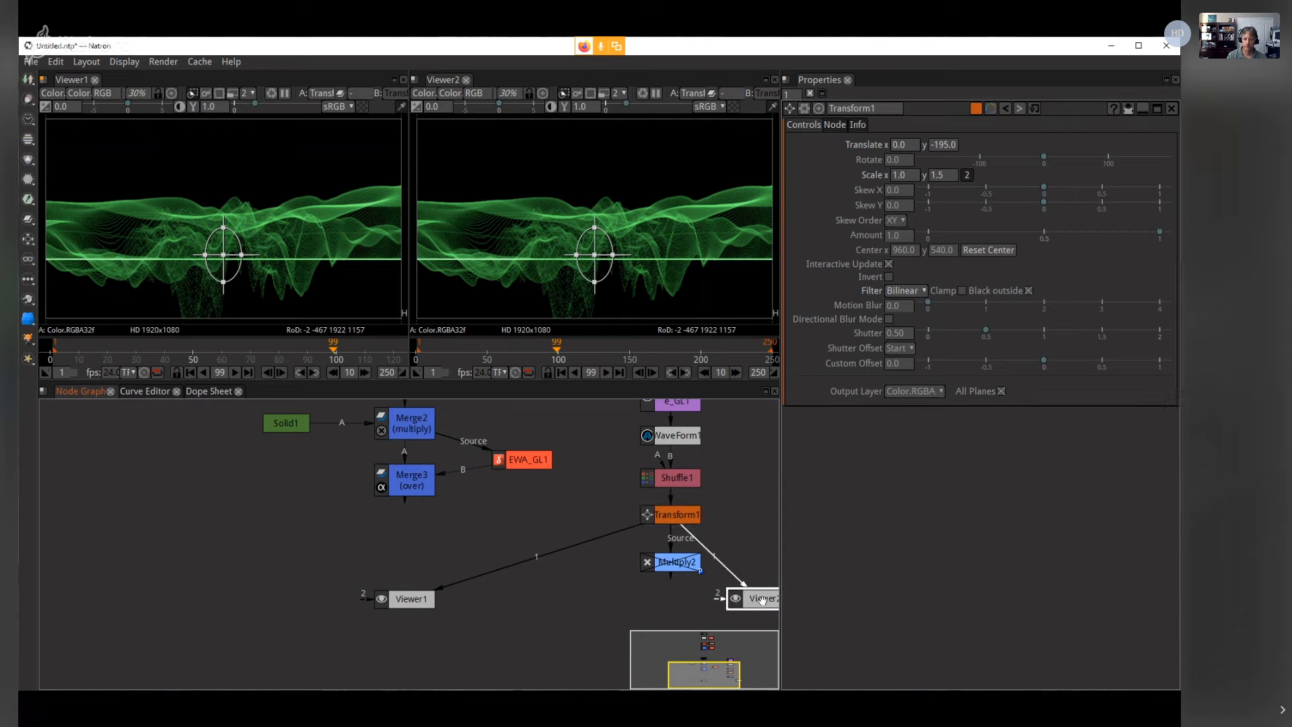
{"action": "left_click", "coordinate": [418, 486]}
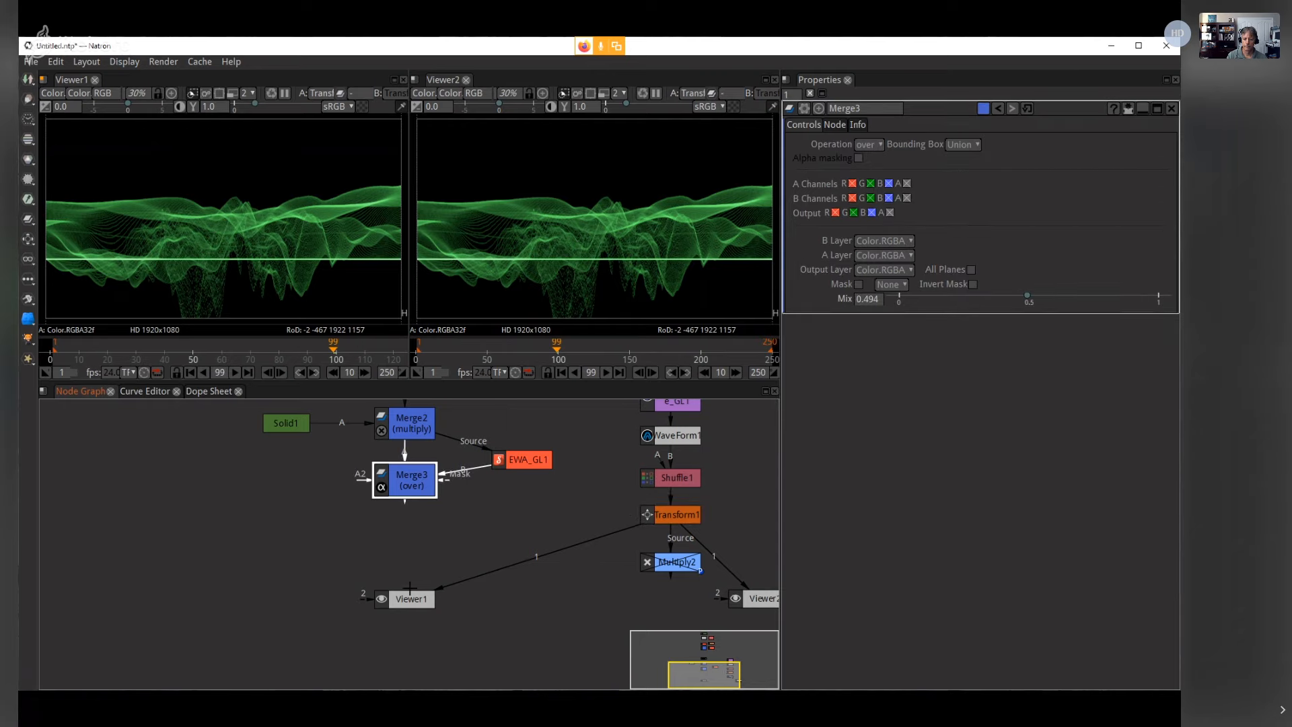
{"action": "left_click_drag", "start_coordinate": [412, 599], "coordinate": [416, 604]}
{"action": "left_click", "coordinate": [406, 486]}
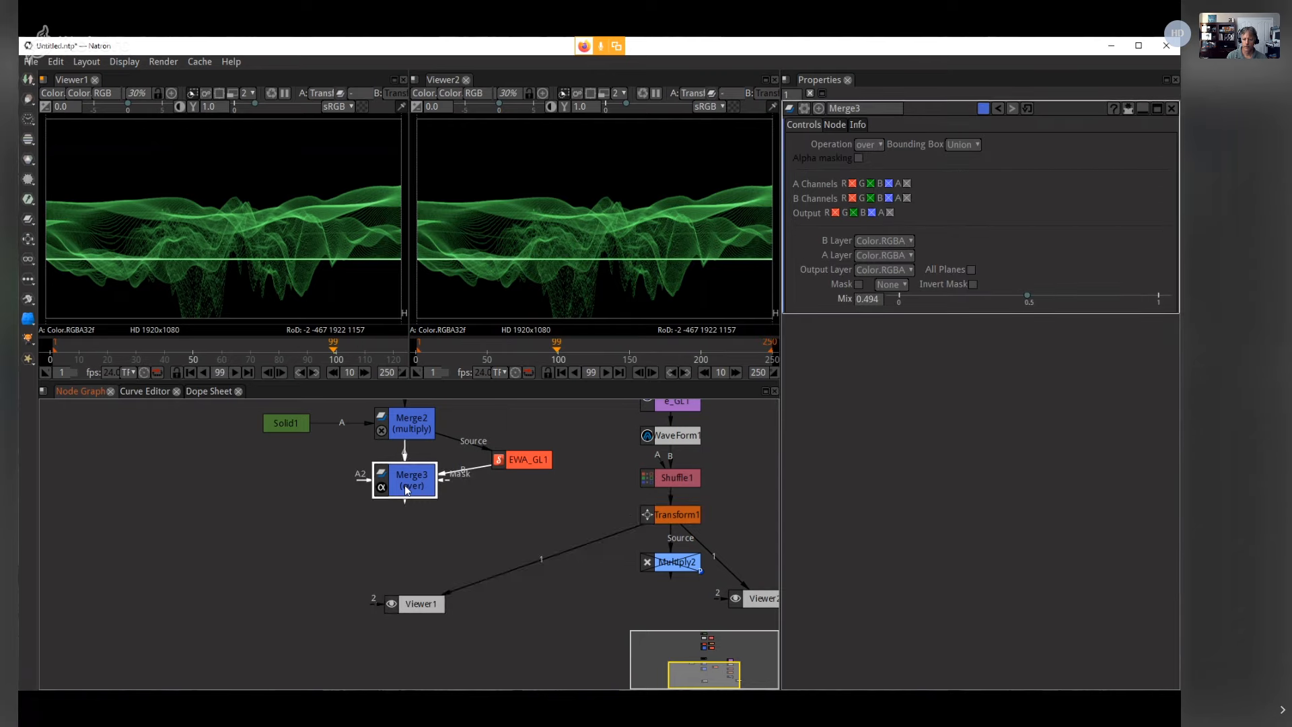
{"action": "key", "text": "1"}
{"action": "left_click", "coordinate": [662, 513]}
{"action": "key", "text": "1"}
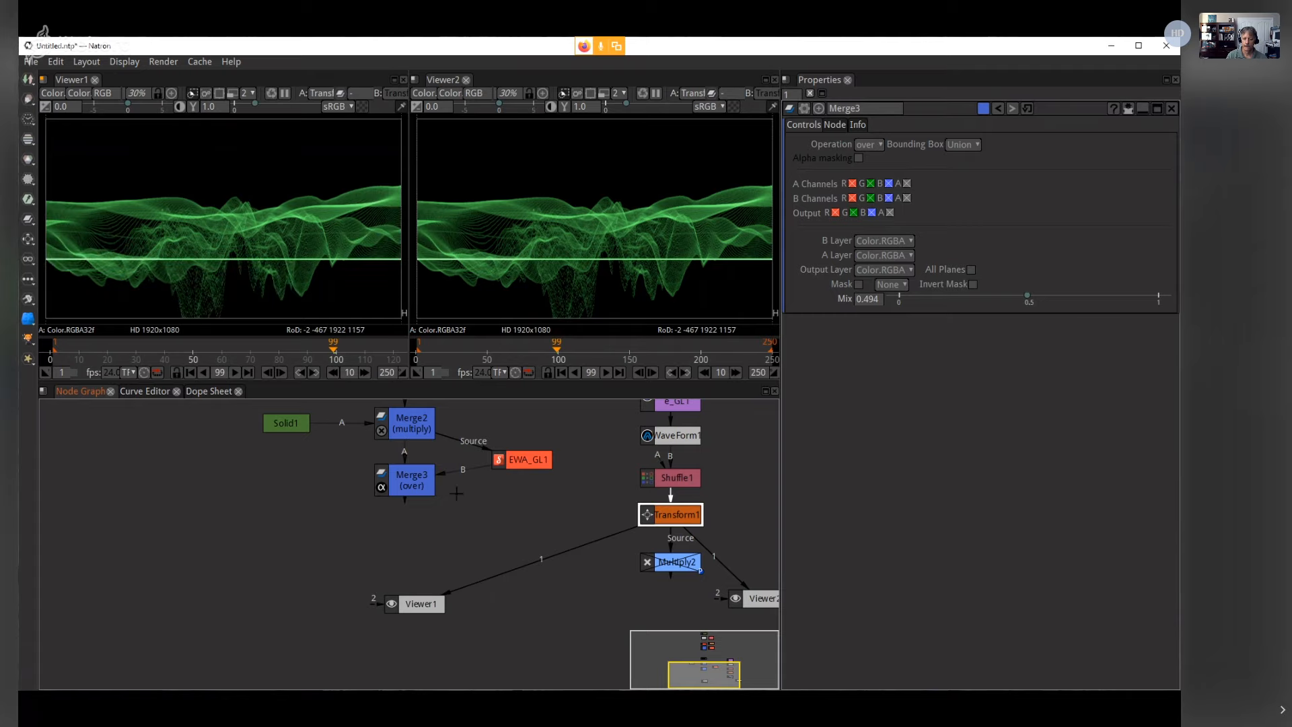
{"action": "left_click", "coordinate": [410, 486]}
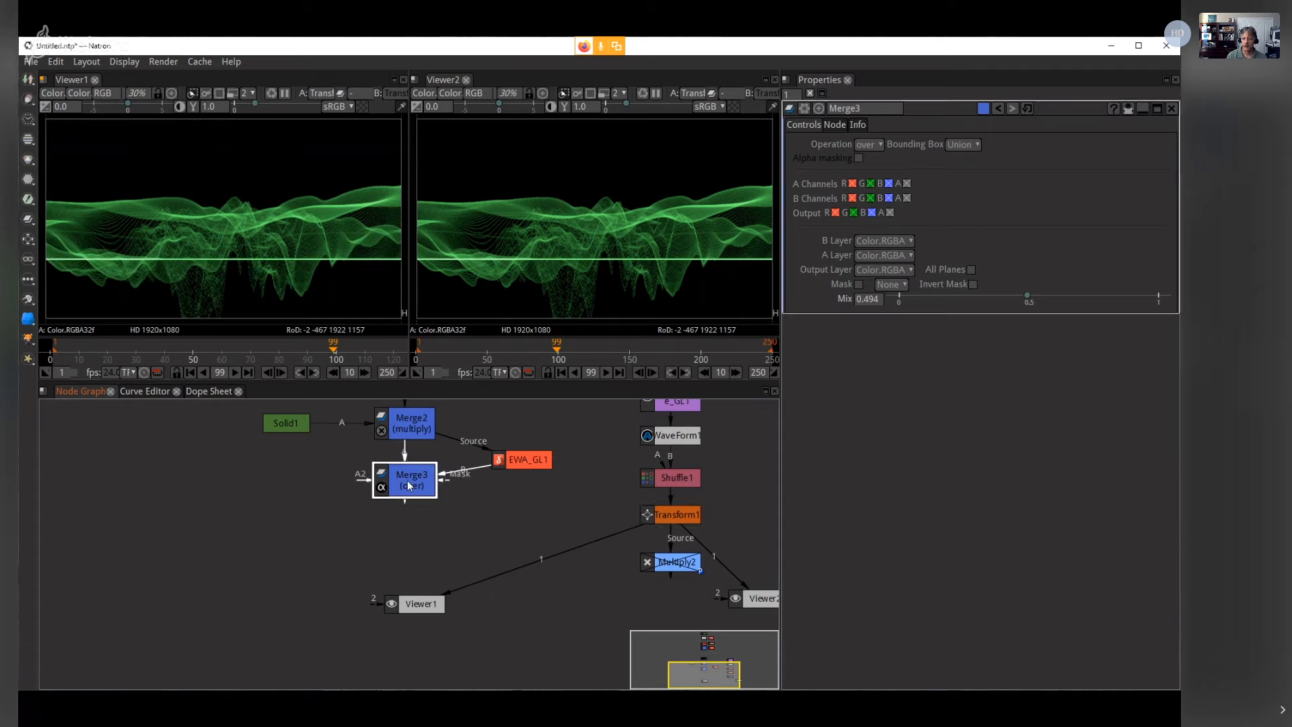
{"action": "key", "text": "1"}
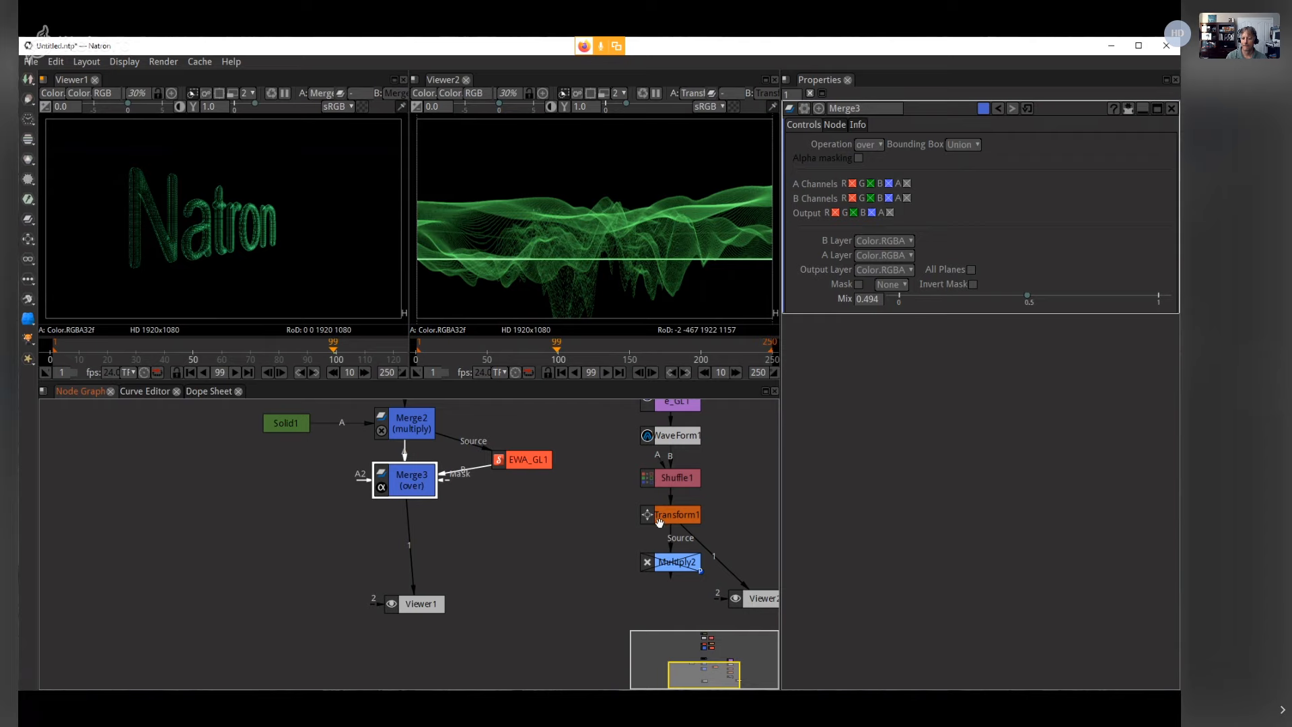
Step: Rearrange the viewer nodes so Viewer2 sits between the two branches and Viewer1 sits below and slightly beside Merge3
{"action": "left_click", "coordinate": [662, 517]}
{"action": "left_click_drag", "start_coordinate": [756, 600], "coordinate": [529, 587]}
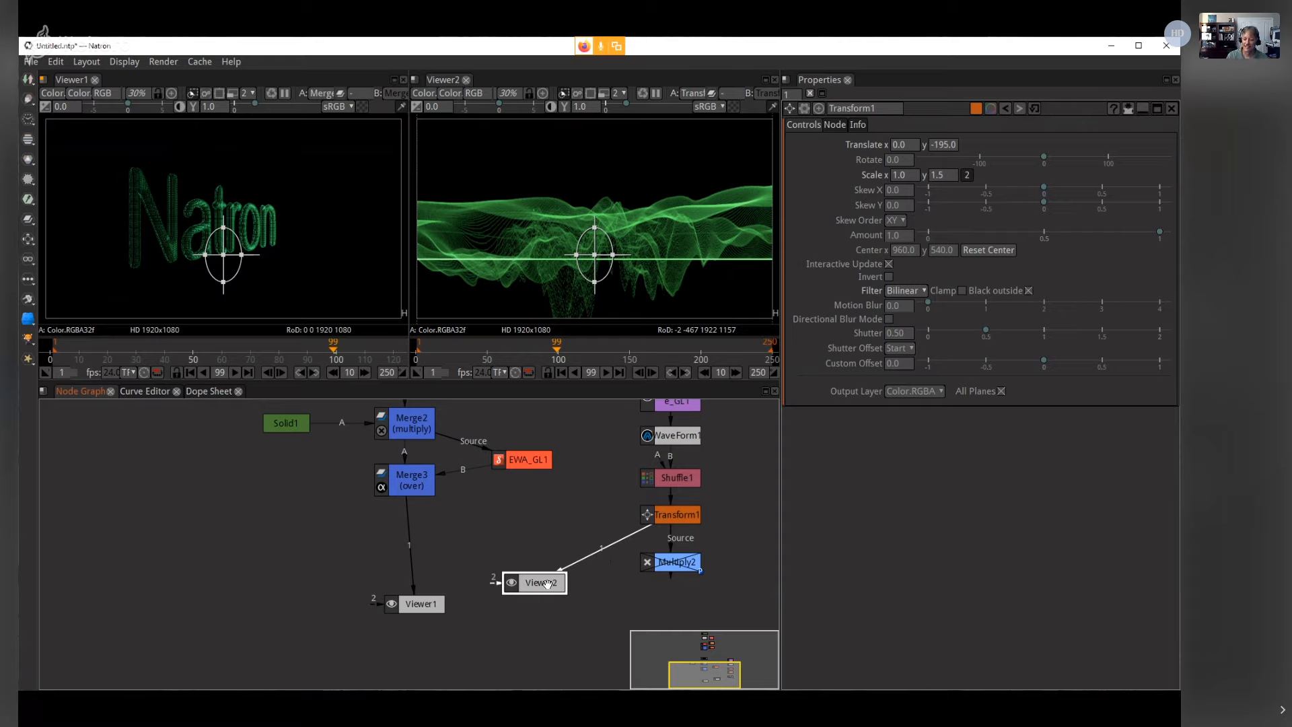
{"action": "left_click_drag", "start_coordinate": [560, 580], "coordinate": [628, 575]}
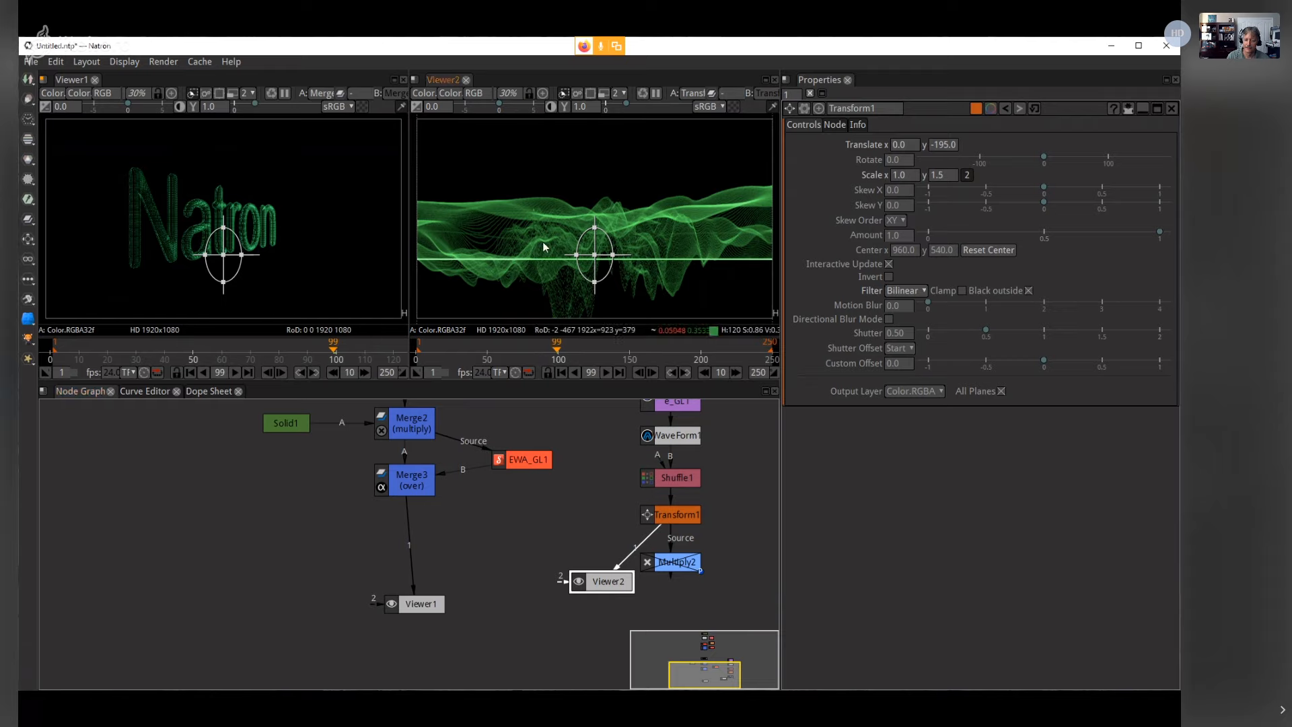
{"action": "left_click_drag", "start_coordinate": [619, 580], "coordinate": [598, 600]}
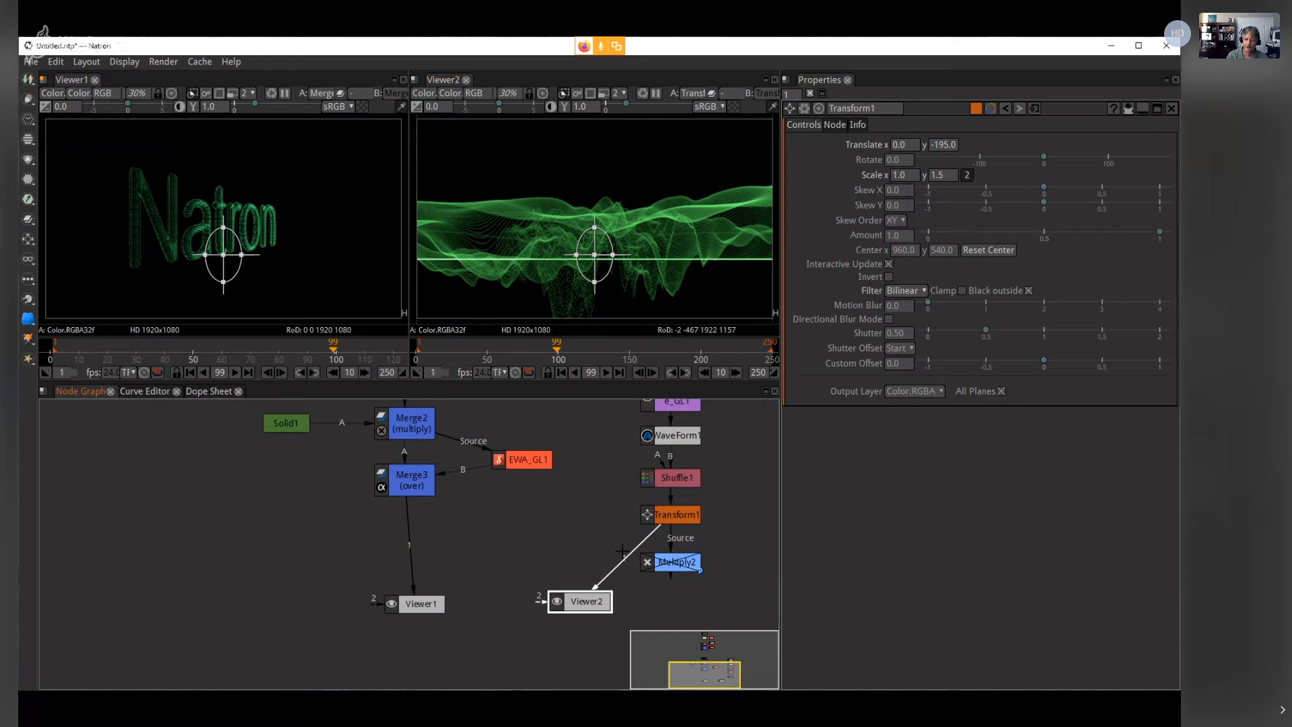
{"action": "left_click_drag", "start_coordinate": [426, 604], "coordinate": [382, 601]}
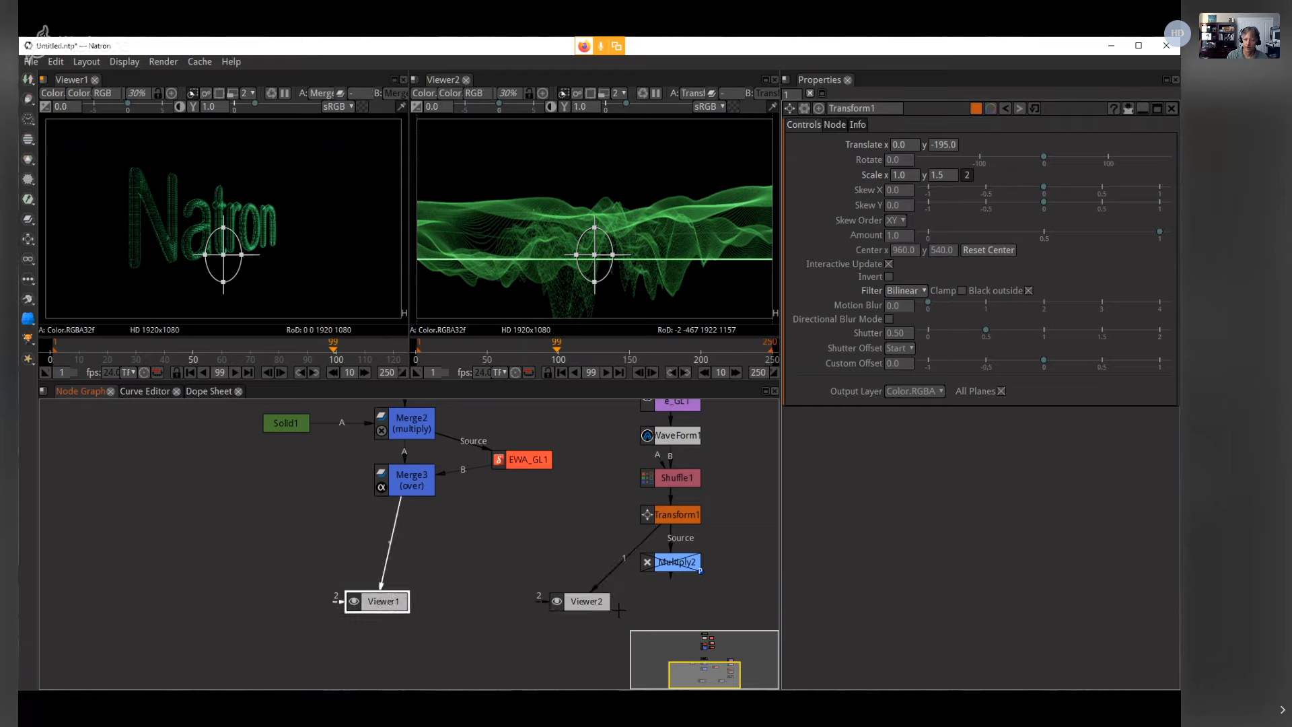
Step: Delete the Viewer2 node and close the empty pane it leaves behind
{"action": "left_click", "coordinate": [577, 601]}
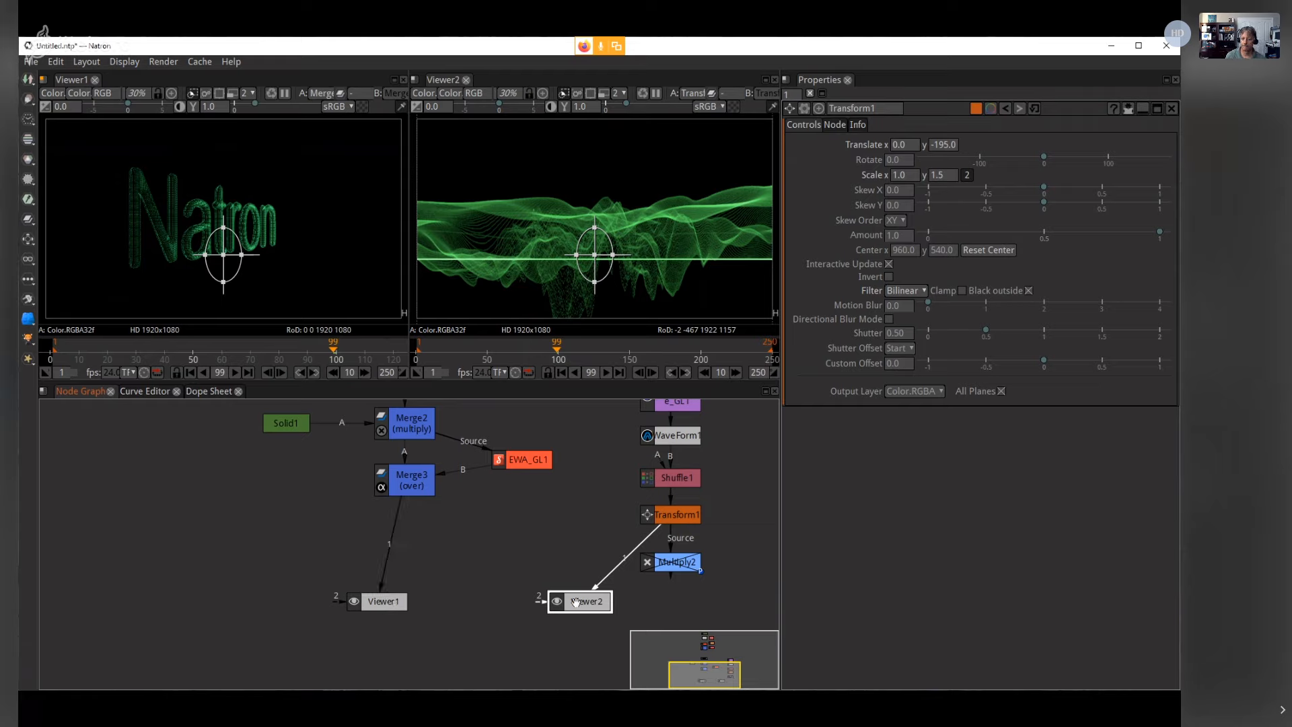
{"action": "key", "text": "Delete"}
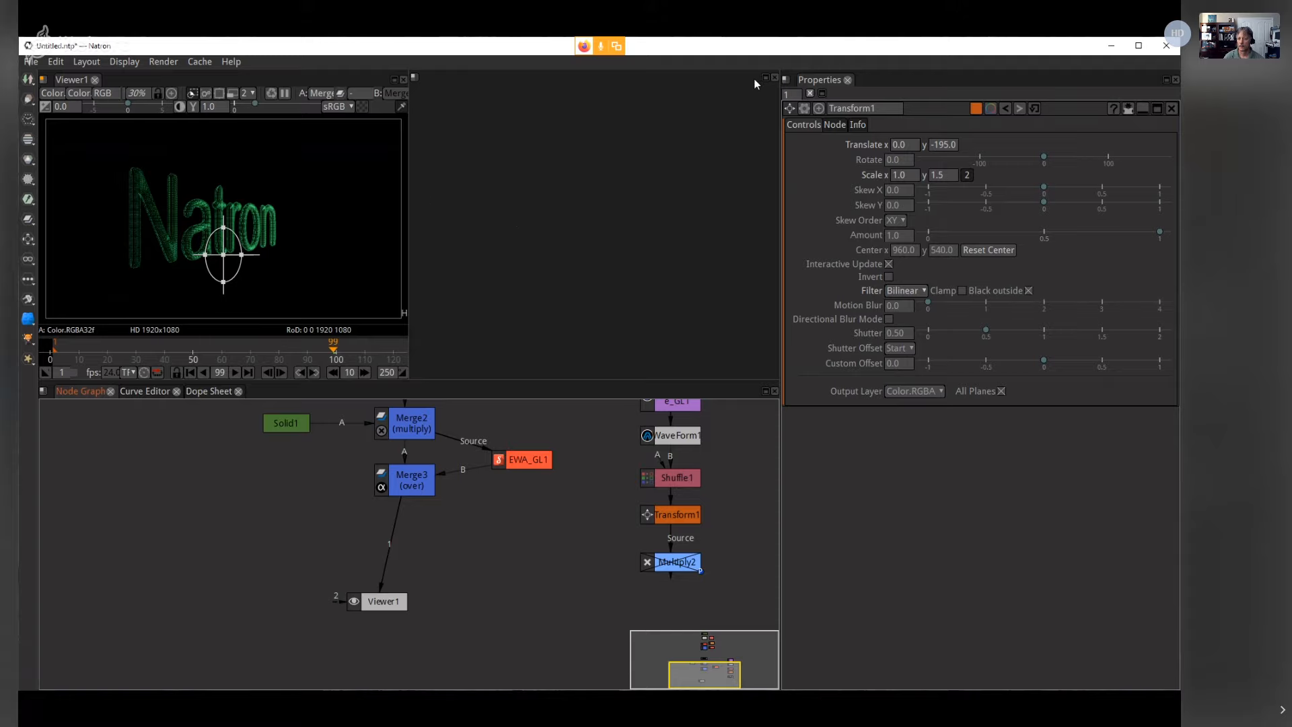
{"action": "left_click", "coordinate": [775, 79]}
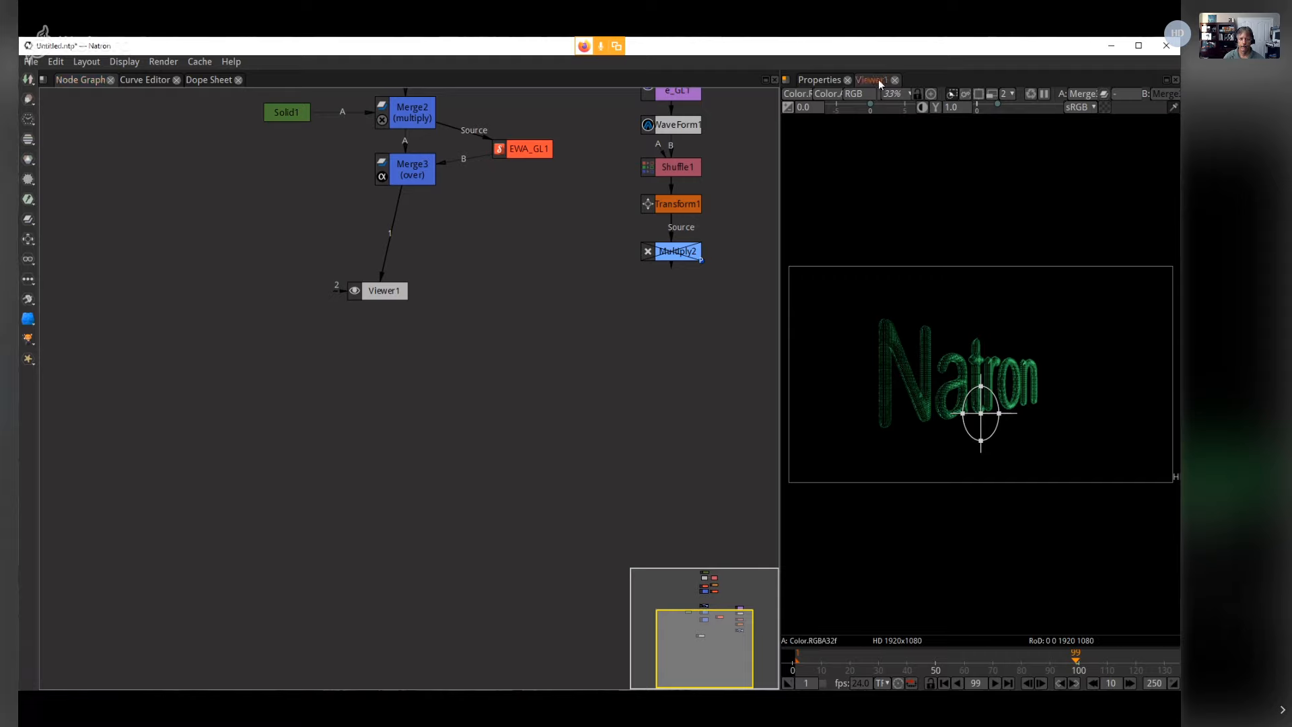
Step: Split the Node Graph pane horizontally, move Viewer1 into the upper pane, and remove the extra empty pane below
{"action": "left_click", "coordinate": [42, 79]}
{"action": "left_click", "coordinate": [74, 97]}
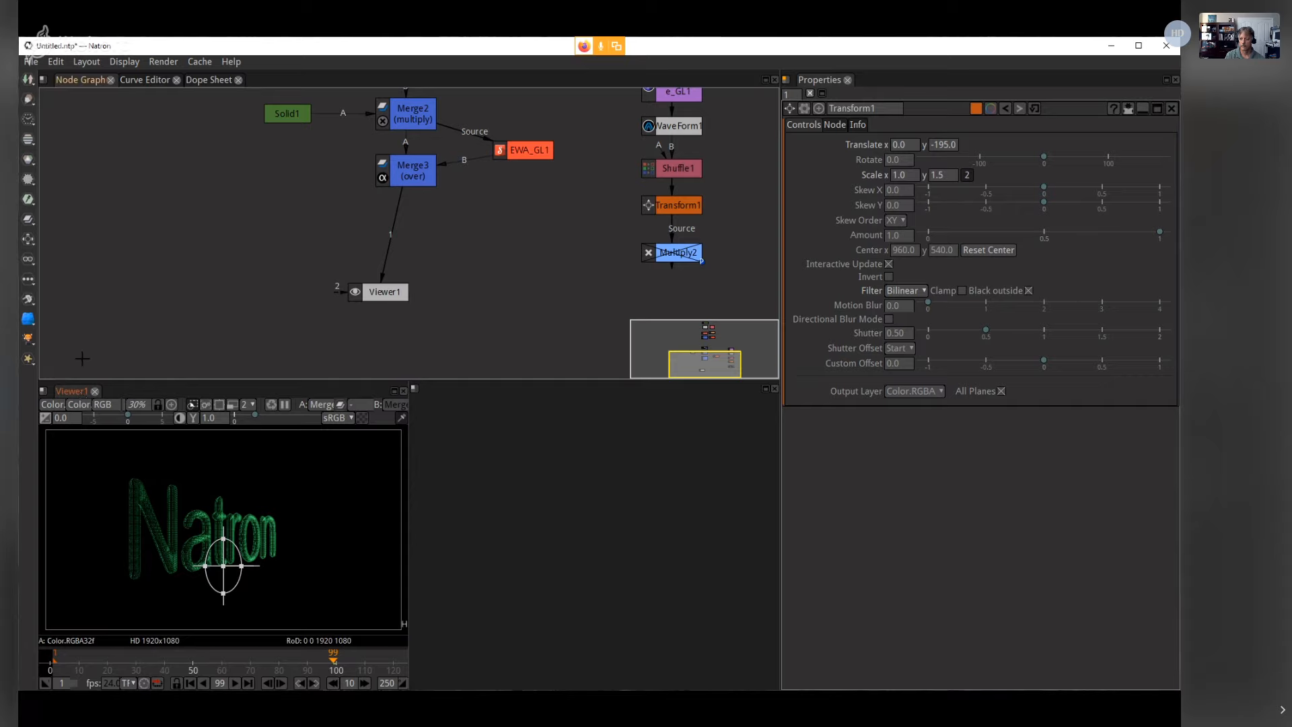
{"action": "left_click_drag", "start_coordinate": [76, 387], "coordinate": [168, 108]}
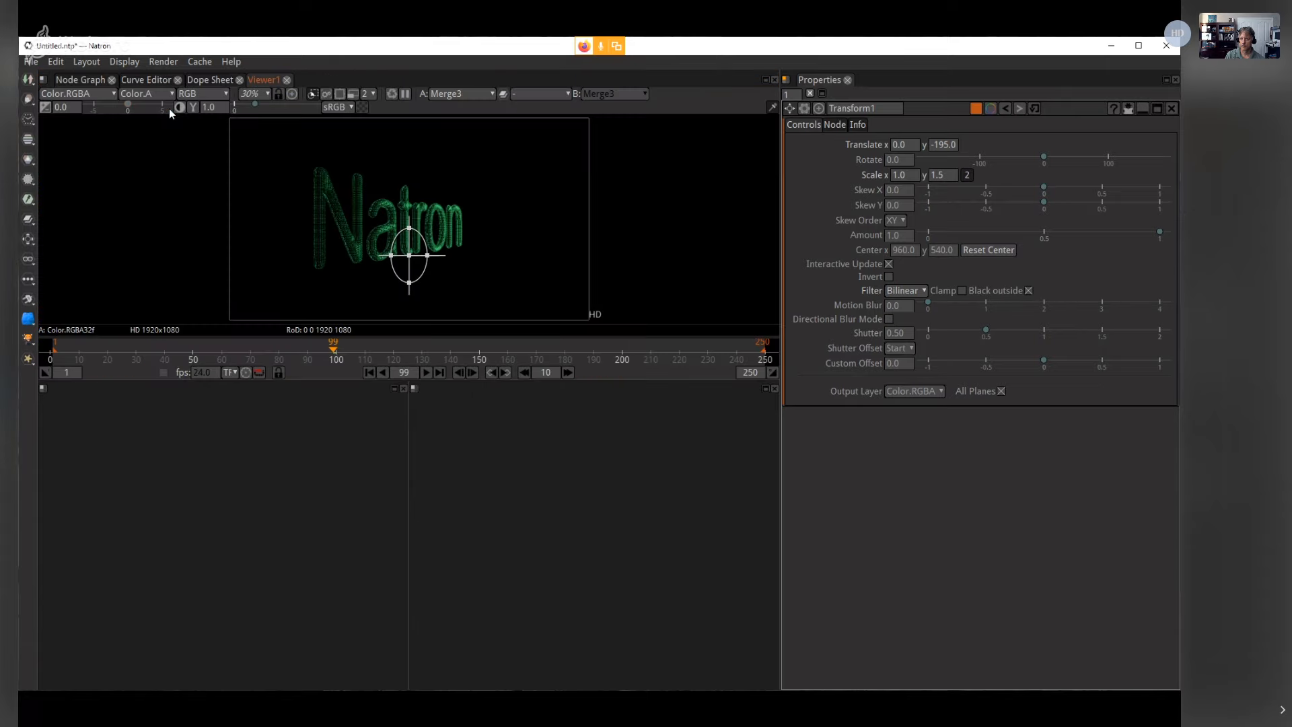
{"action": "left_click", "coordinate": [775, 389]}
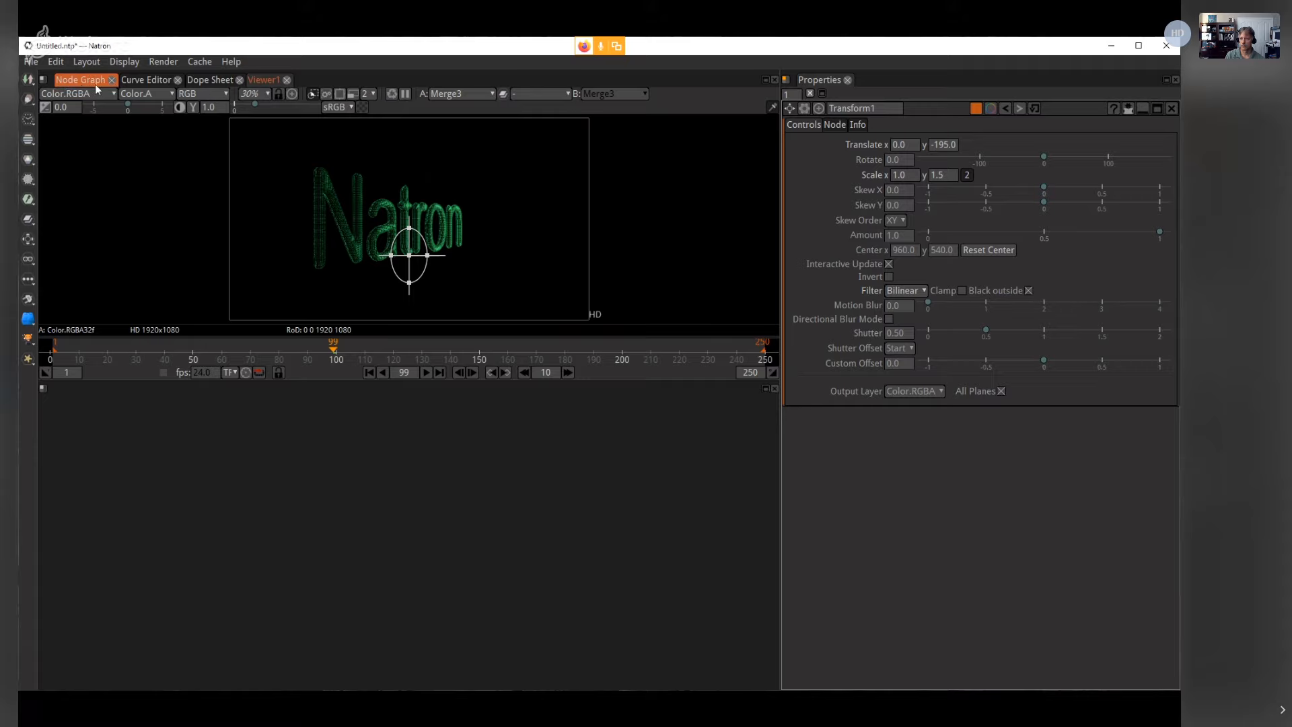
Step: Move the Node Graph, Curve Editor and Dope Sheet into the lower pane, close the empty pane beside it and show the Node Graph
{"action": "left_click_drag", "start_coordinate": [93, 82], "coordinate": [101, 441]}
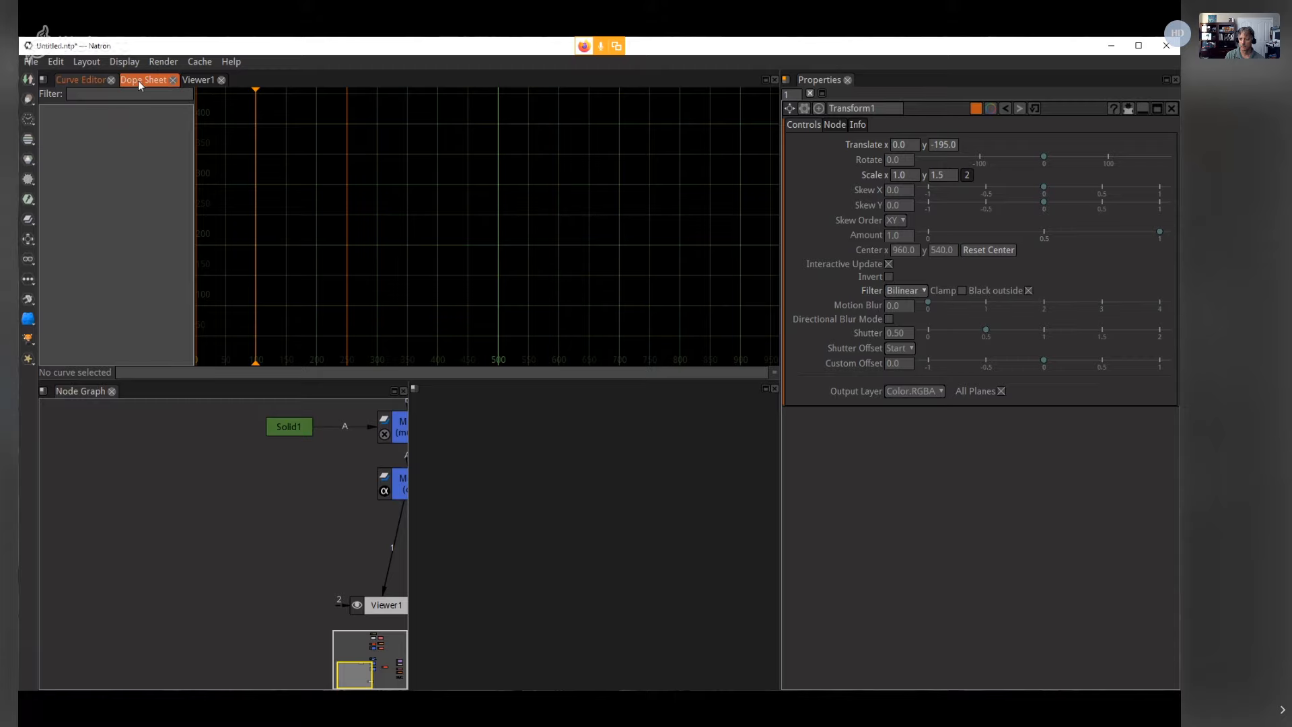
{"action": "left_click_drag", "start_coordinate": [95, 78], "coordinate": [131, 468]}
{"action": "left_click_drag", "start_coordinate": [83, 82], "coordinate": [120, 535]}
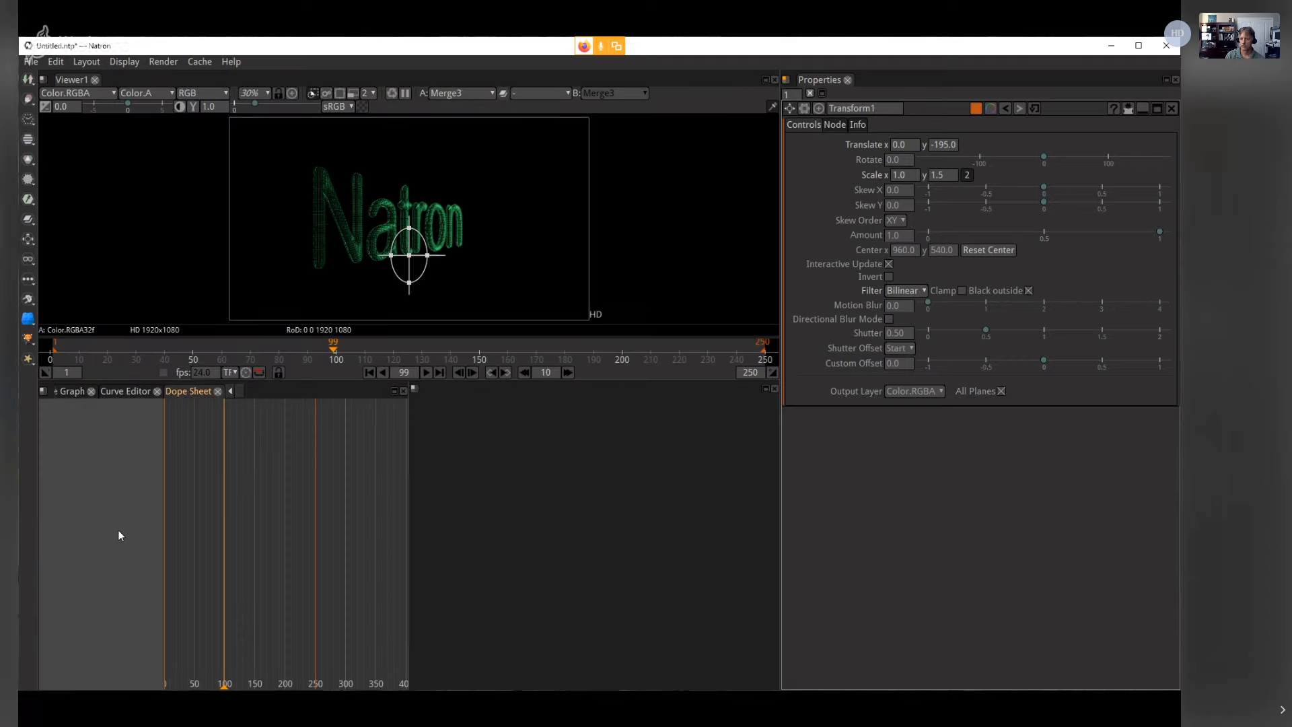
{"action": "left_click", "coordinate": [774, 389]}
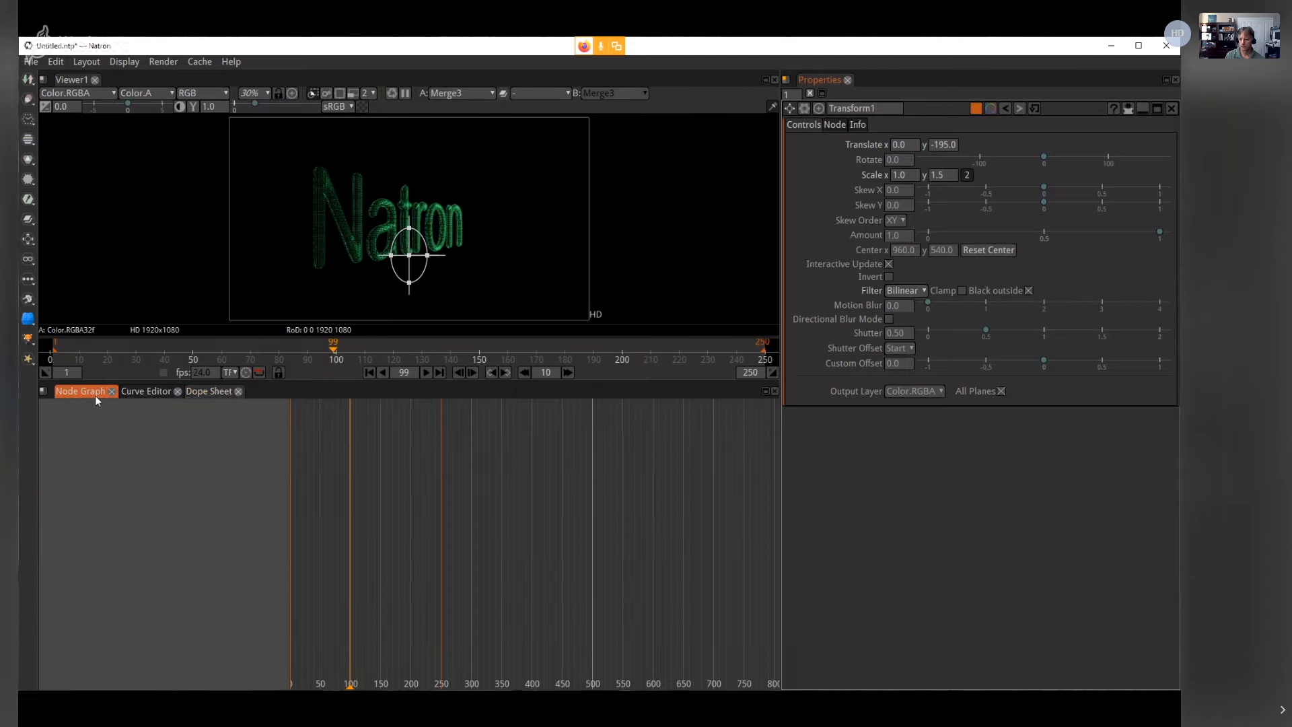
{"action": "left_click", "coordinate": [95, 393]}
Step: Try adding a new viewer on the Transform1 node's output, and delete that viewer
{"action": "left_click_drag", "start_coordinate": [525, 514], "coordinate": [417, 537]}
{"action": "left_click", "coordinate": [305, 515]}
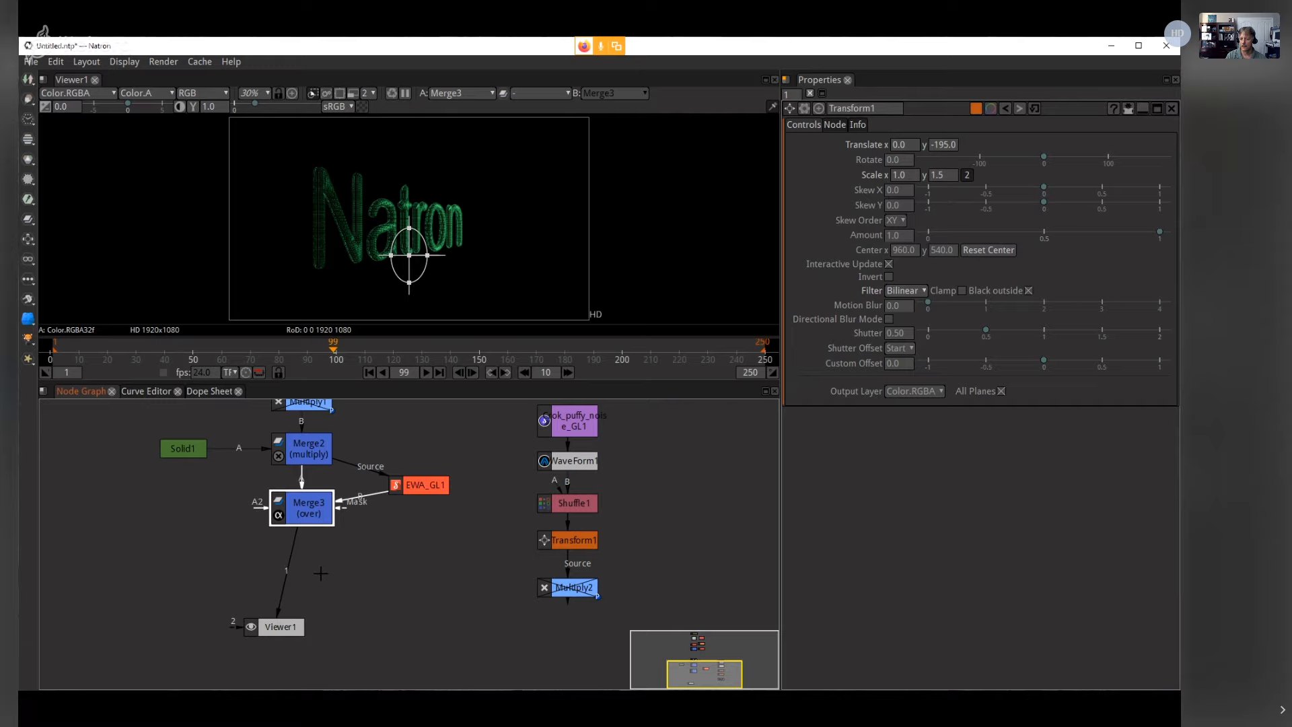
{"action": "left_click", "coordinate": [553, 544]}
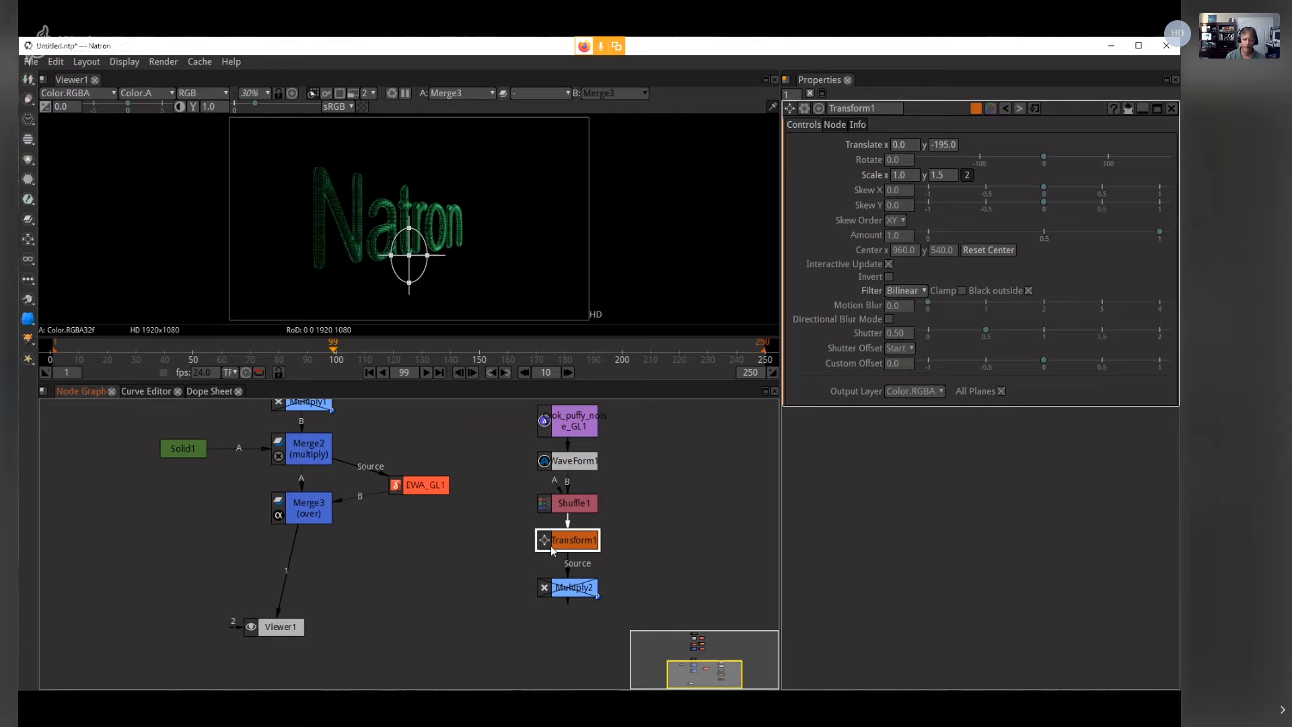
{"action": "key", "text": "ctrl+i"}
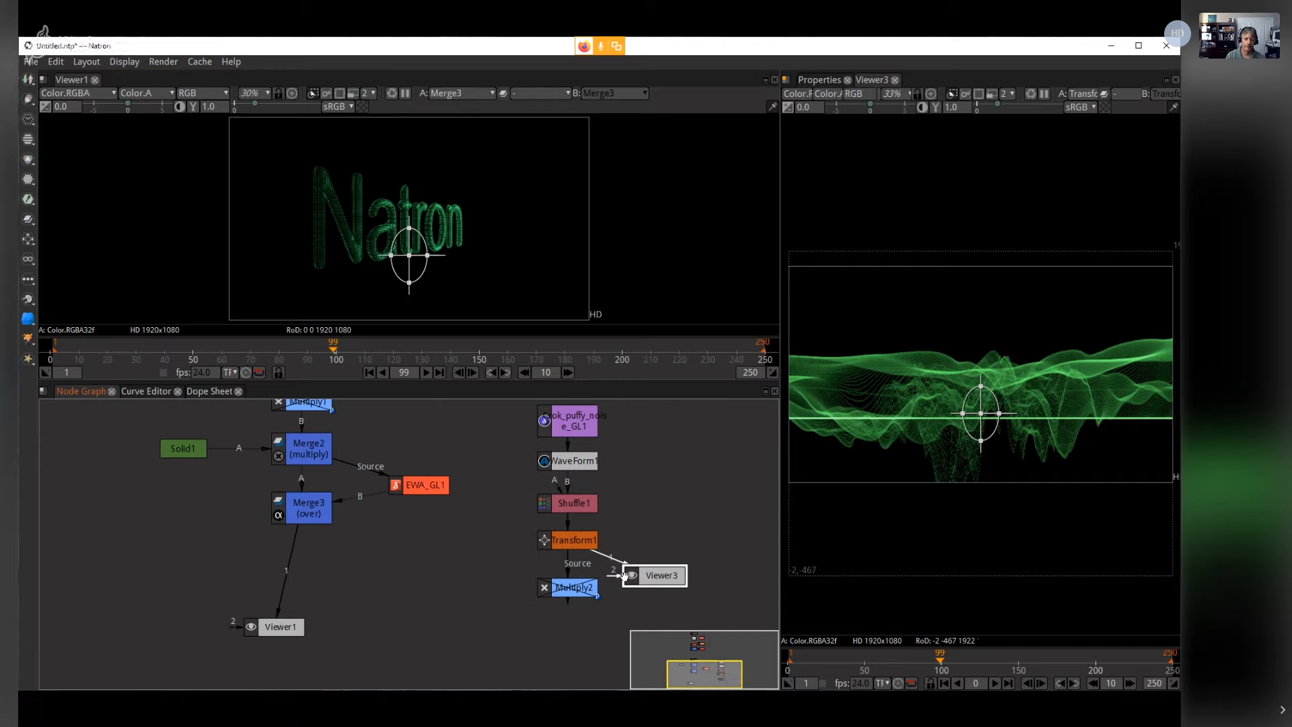
{"action": "left_click_drag", "start_coordinate": [659, 581], "coordinate": [660, 581]}
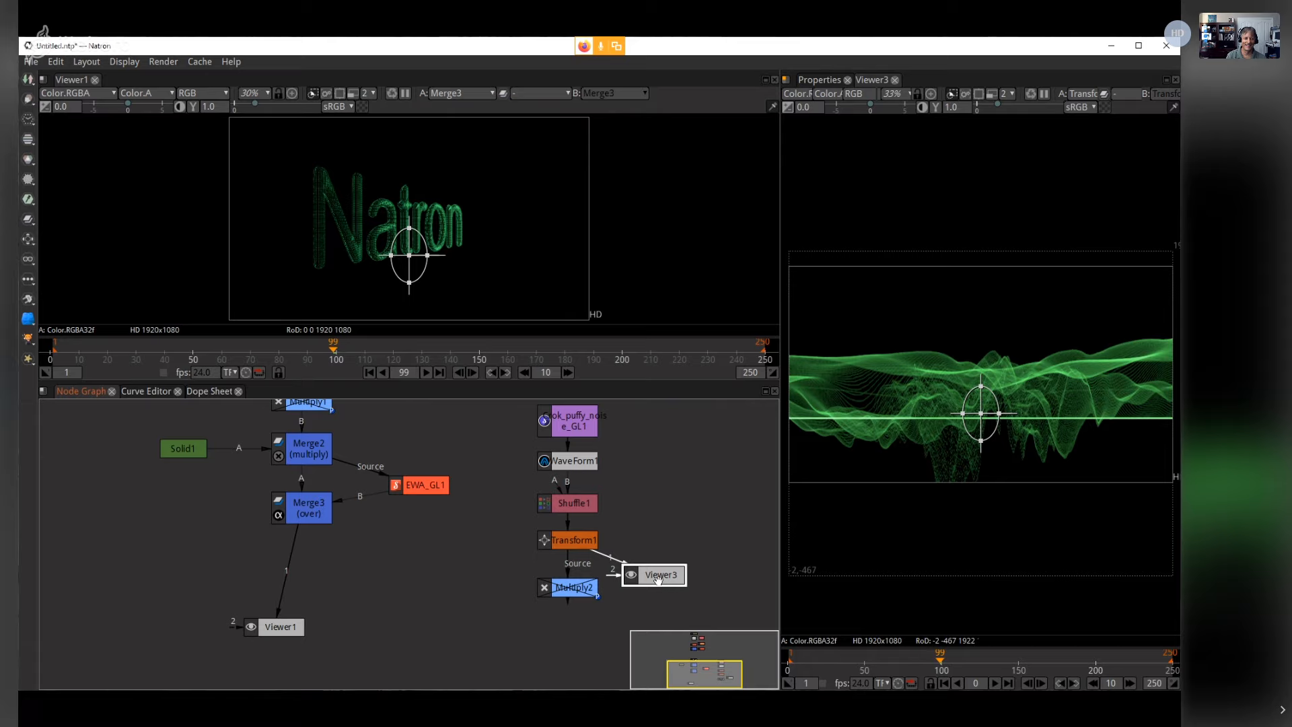
{"action": "key", "text": "Delete"}
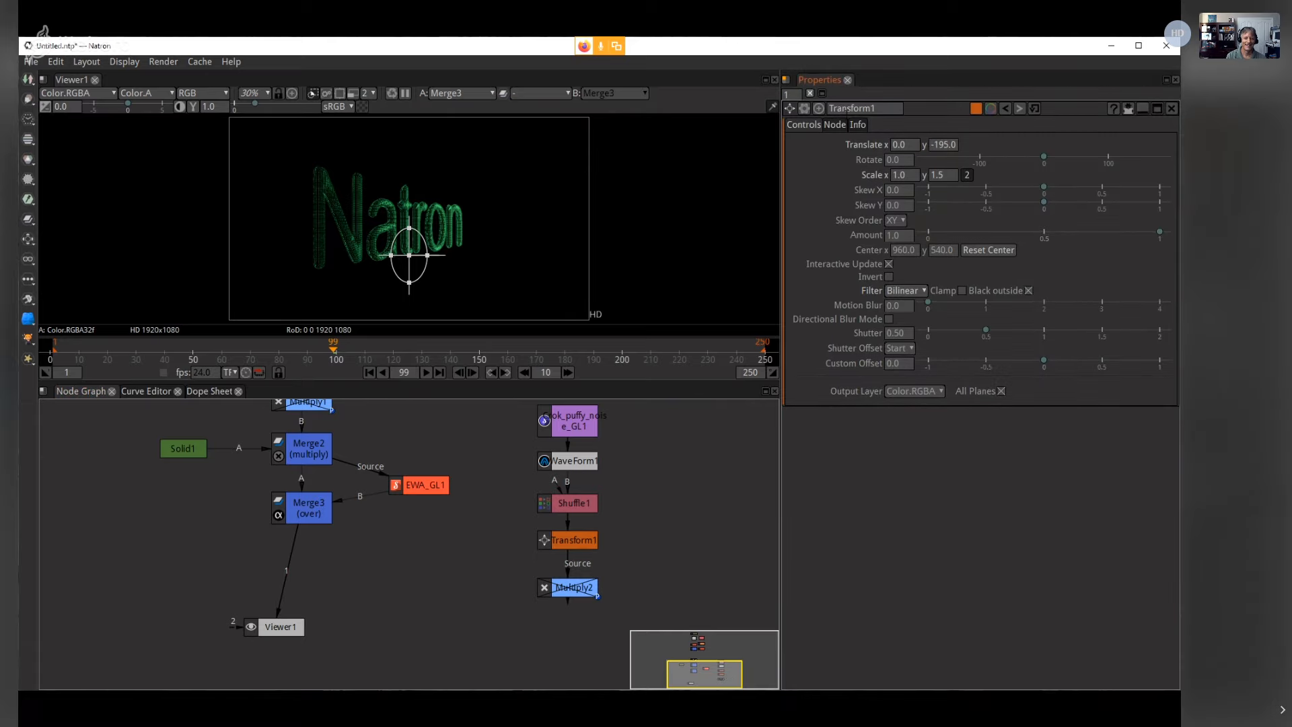
Step: Connect input 1 of Viewer1 to the Transform1 node
{"action": "left_click", "coordinate": [311, 519]}
{"action": "left_click", "coordinate": [279, 628]}
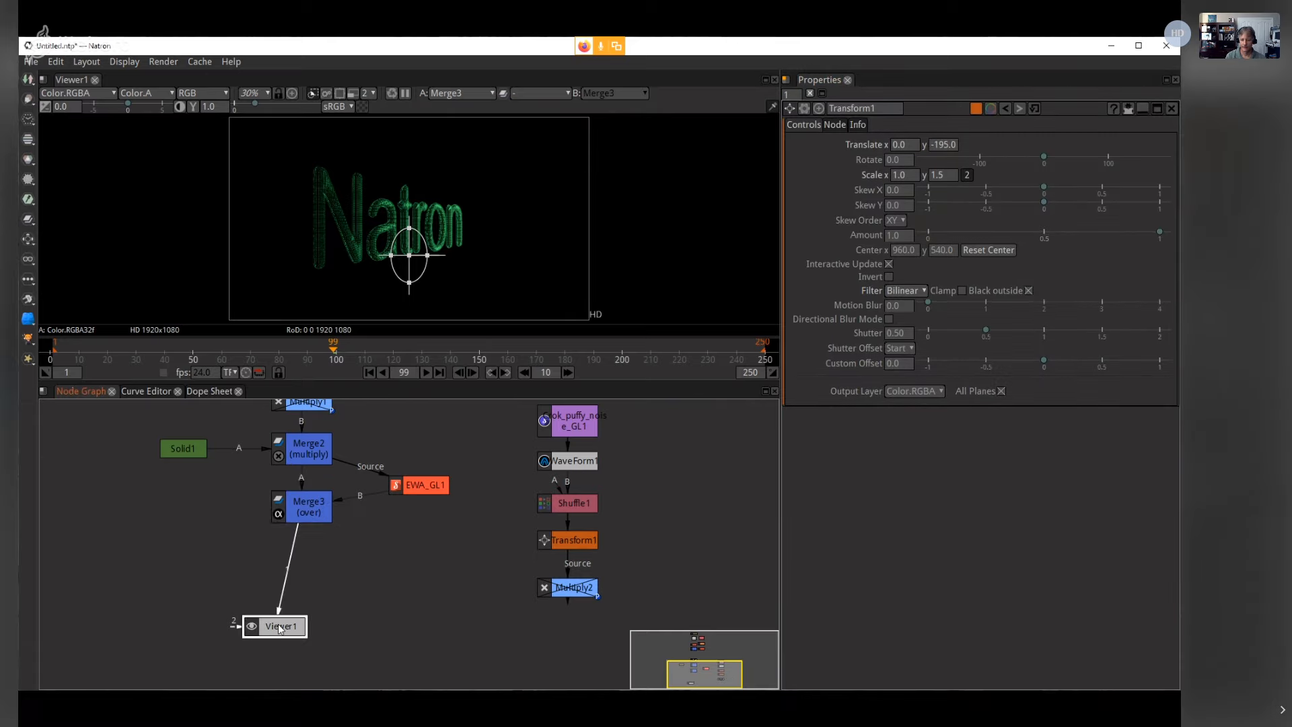
{"action": "left_click", "coordinate": [542, 250]}
{"action": "left_click", "coordinate": [569, 545]}
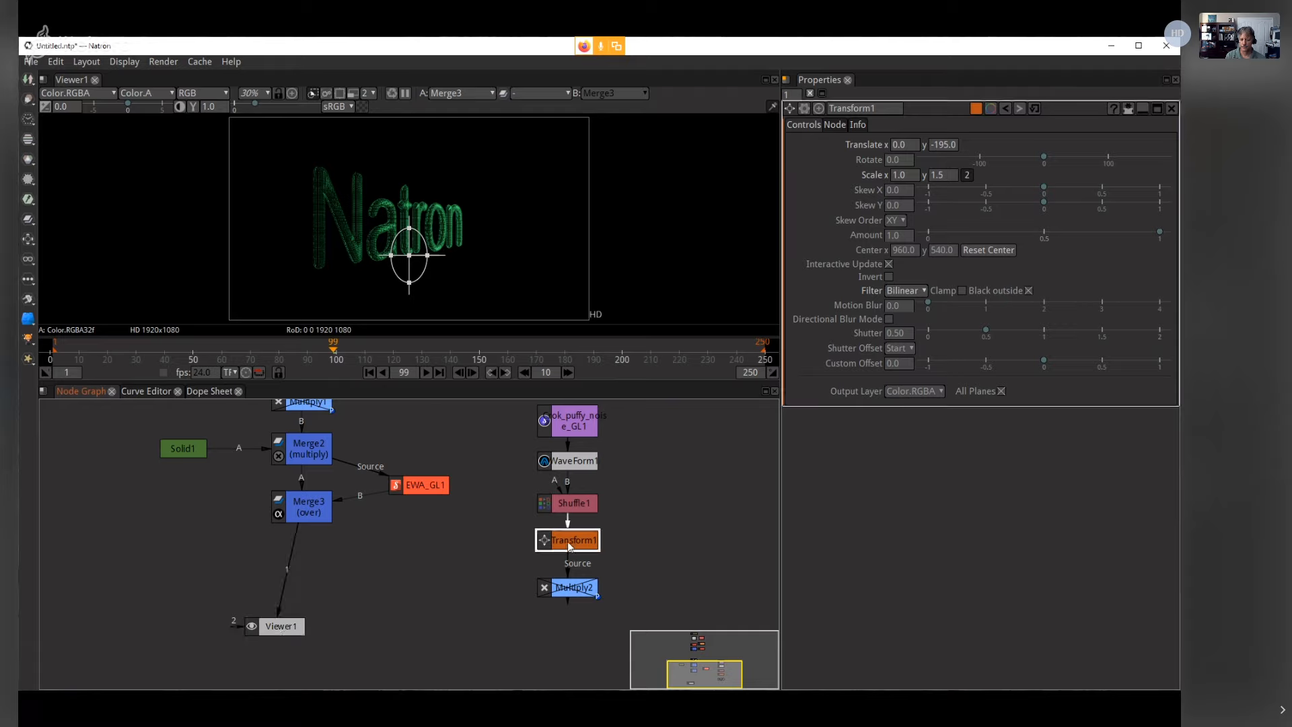
{"action": "key", "text": "1"}
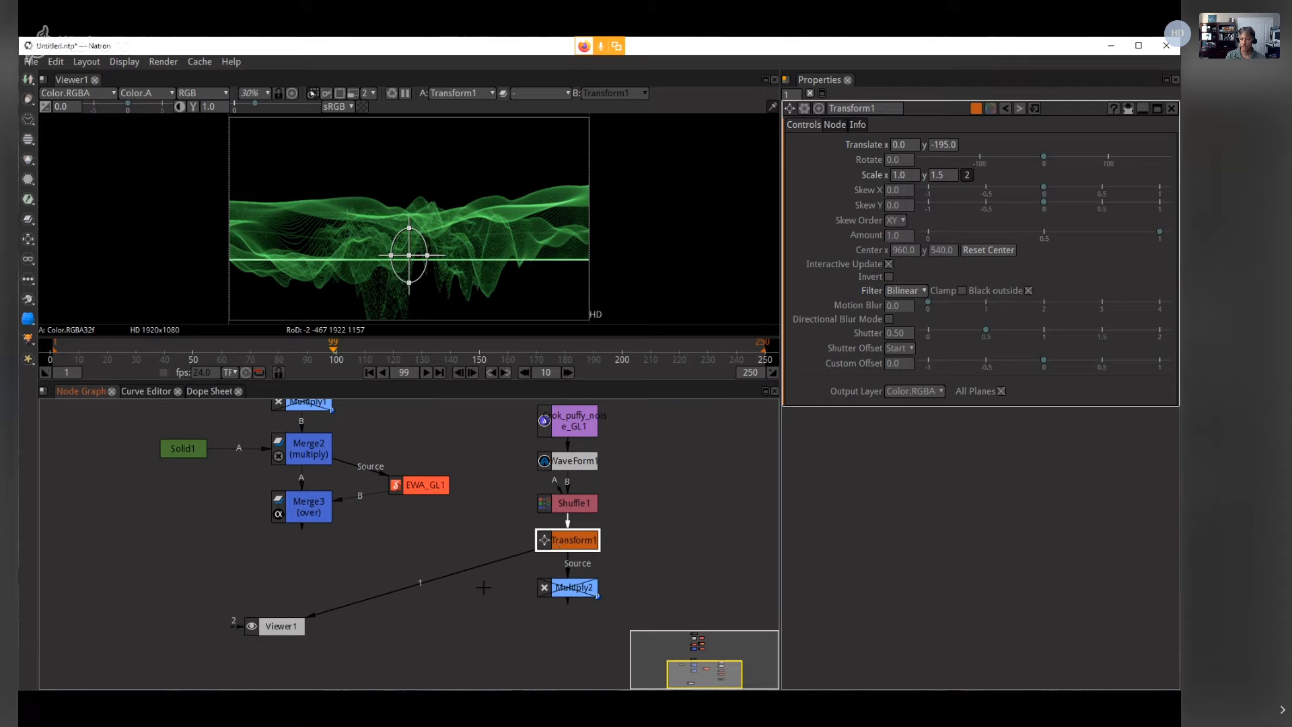
Step: Add a Merge node after Transform1, connect its A input to Merge3, and place it directly below Merge3
{"action": "key", "text": "m"}
{"action": "left_click_drag", "start_coordinate": [577, 584], "coordinate": [303, 508]}
{"action": "left_click_drag", "start_coordinate": [443, 592], "coordinate": [297, 556]}
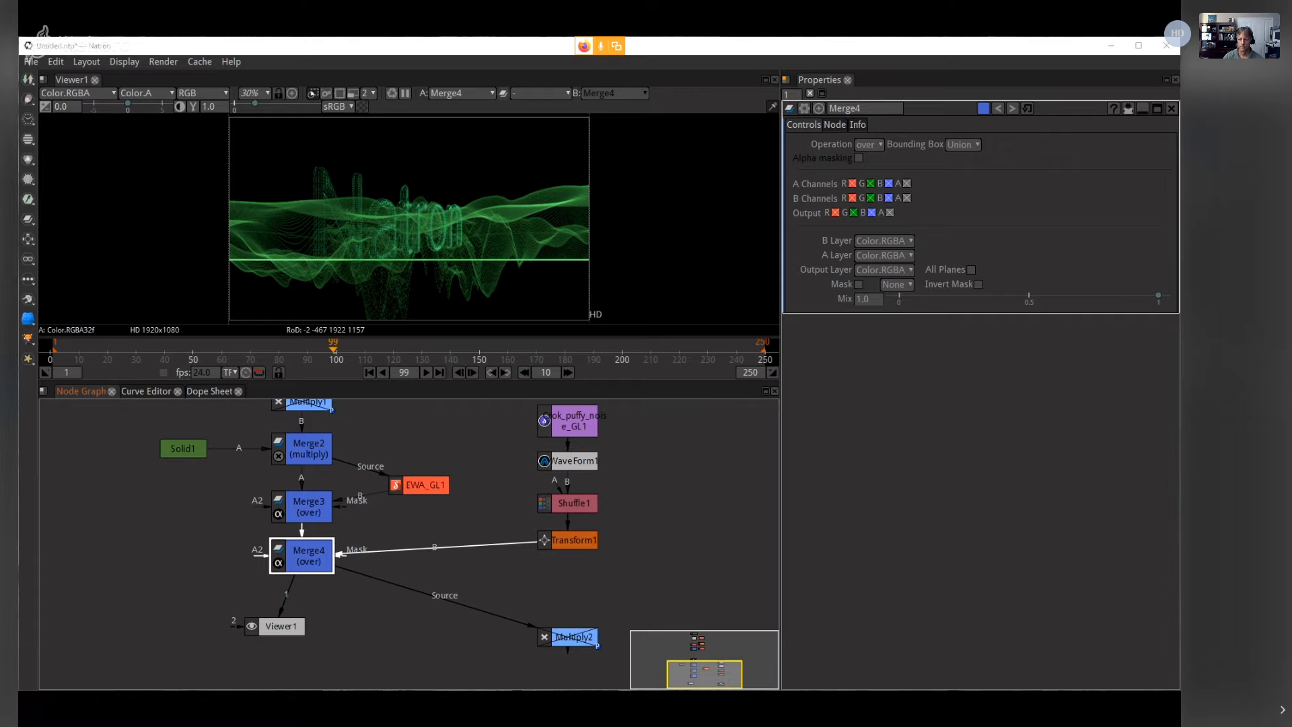
Step: Flip the waveform vertically by setting the Transform1 node's y scale to -1.5
{"action": "left_click", "coordinate": [557, 422]}
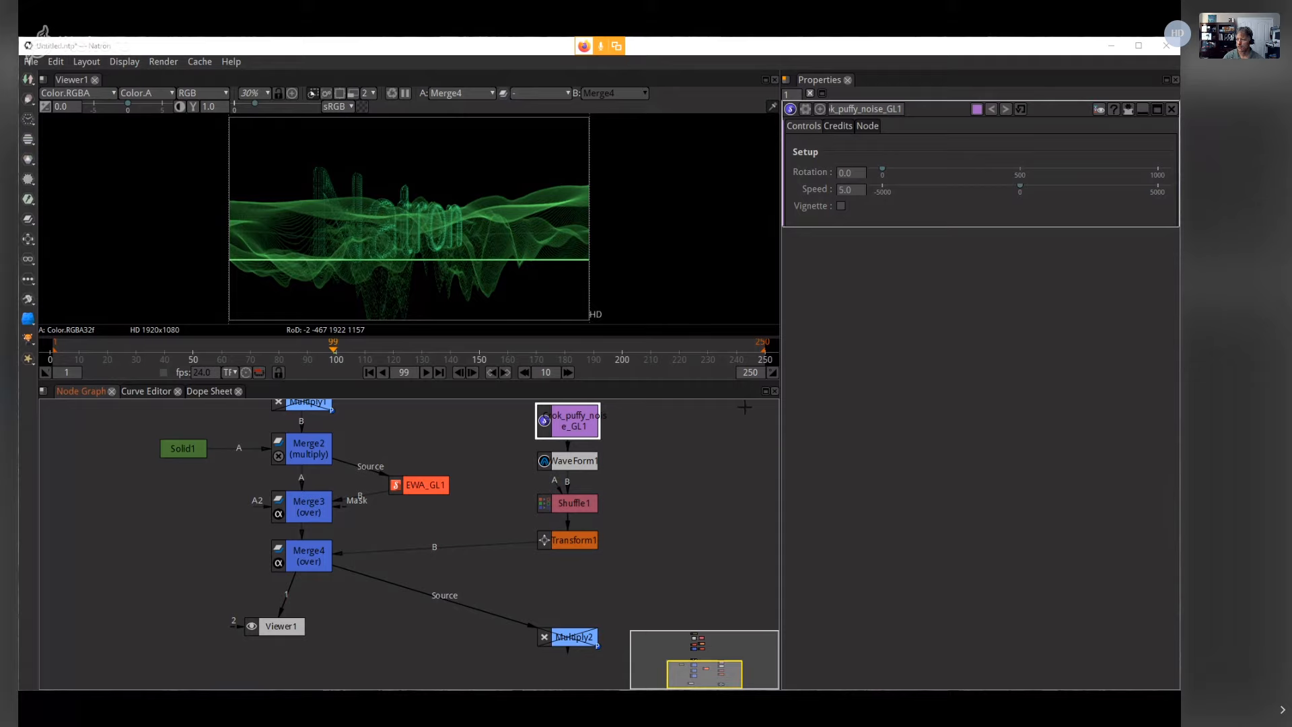
{"action": "left_click", "coordinate": [568, 541]}
{"action": "double_click", "coordinate": [567, 539]}
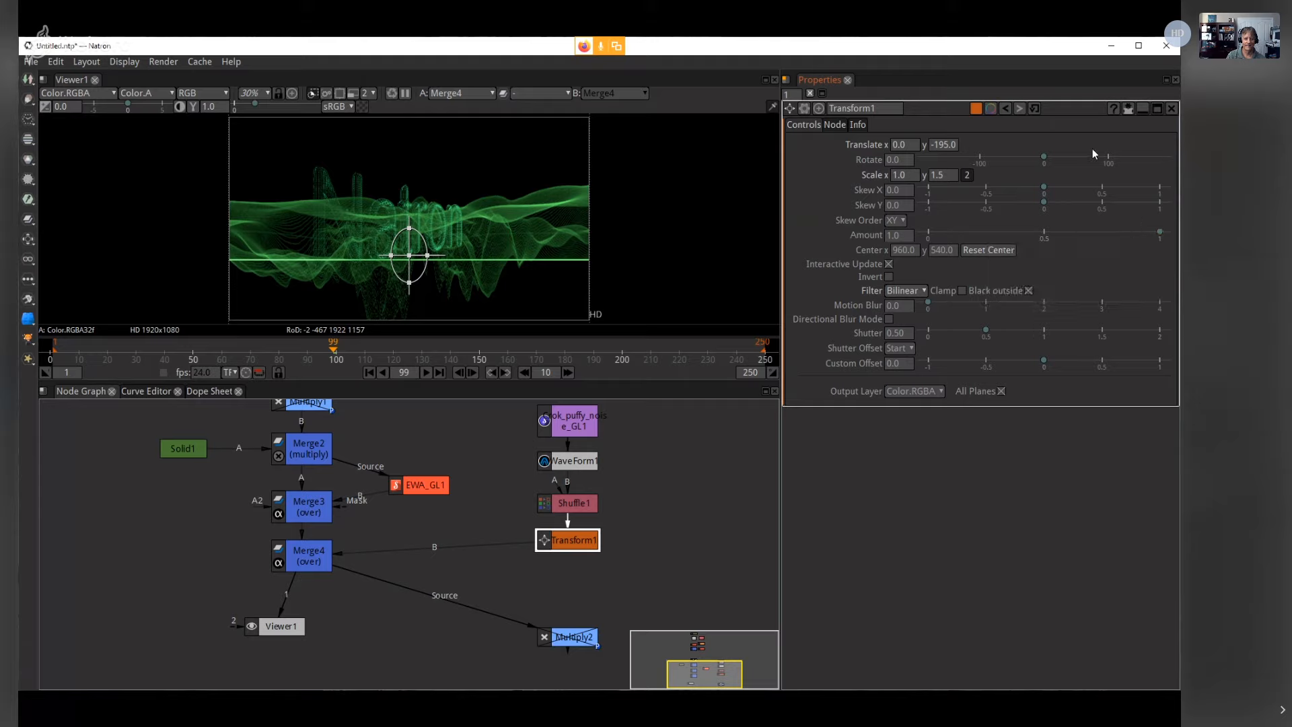
{"action": "left_click", "coordinate": [851, 213]}
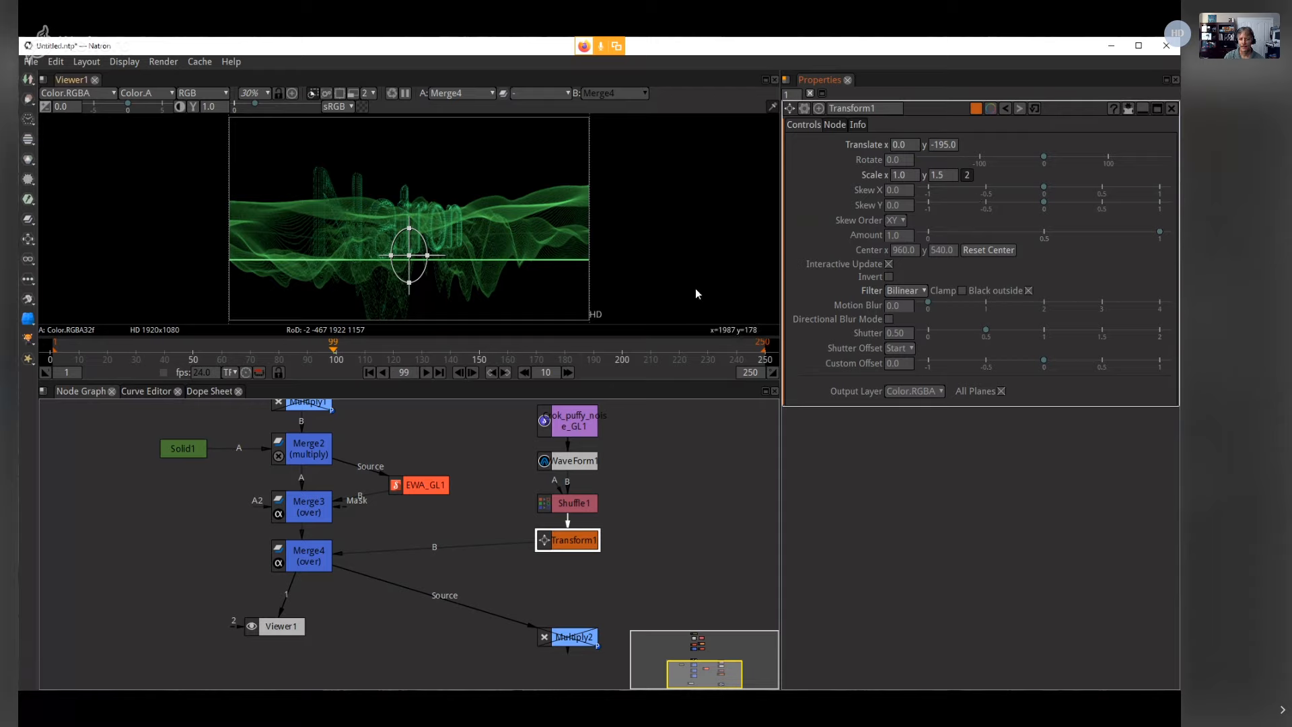
{"action": "left_click", "coordinate": [934, 179]}
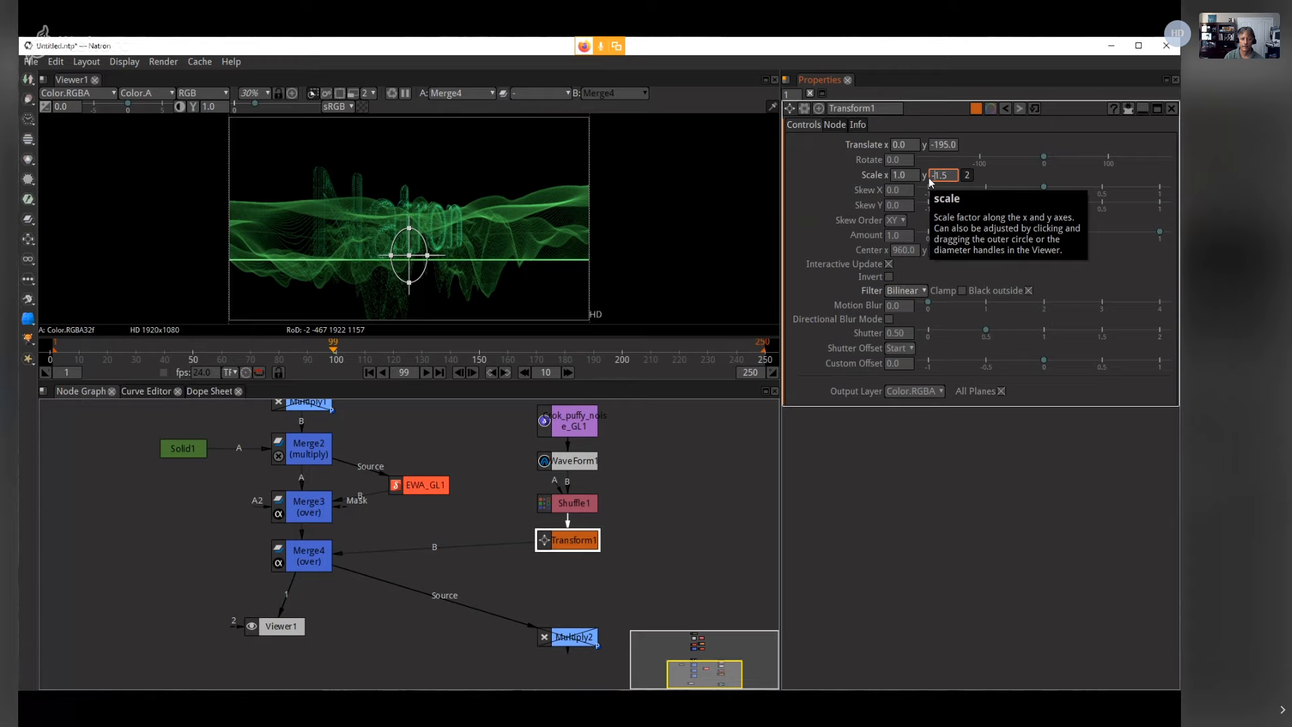
{"action": "key", "text": "Return"}
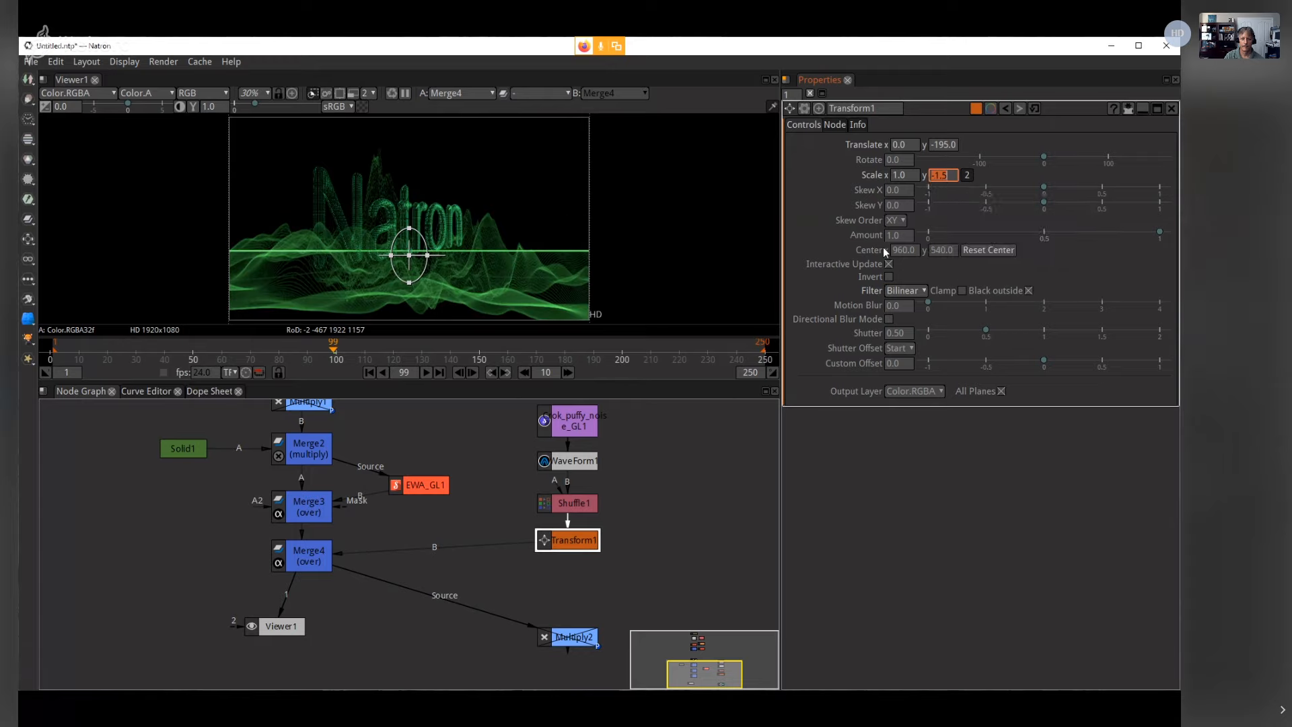
{"action": "left_click", "coordinate": [941, 174]}
Step: Lower the flipped waveform beneath the Natron text by reducing Transform1's y translation to about -385
{"action": "left_click", "coordinate": [944, 145]}
{"action": "scroll", "coordinate": [939, 146], "scroll_direction": "down", "scroll_amount": 14}
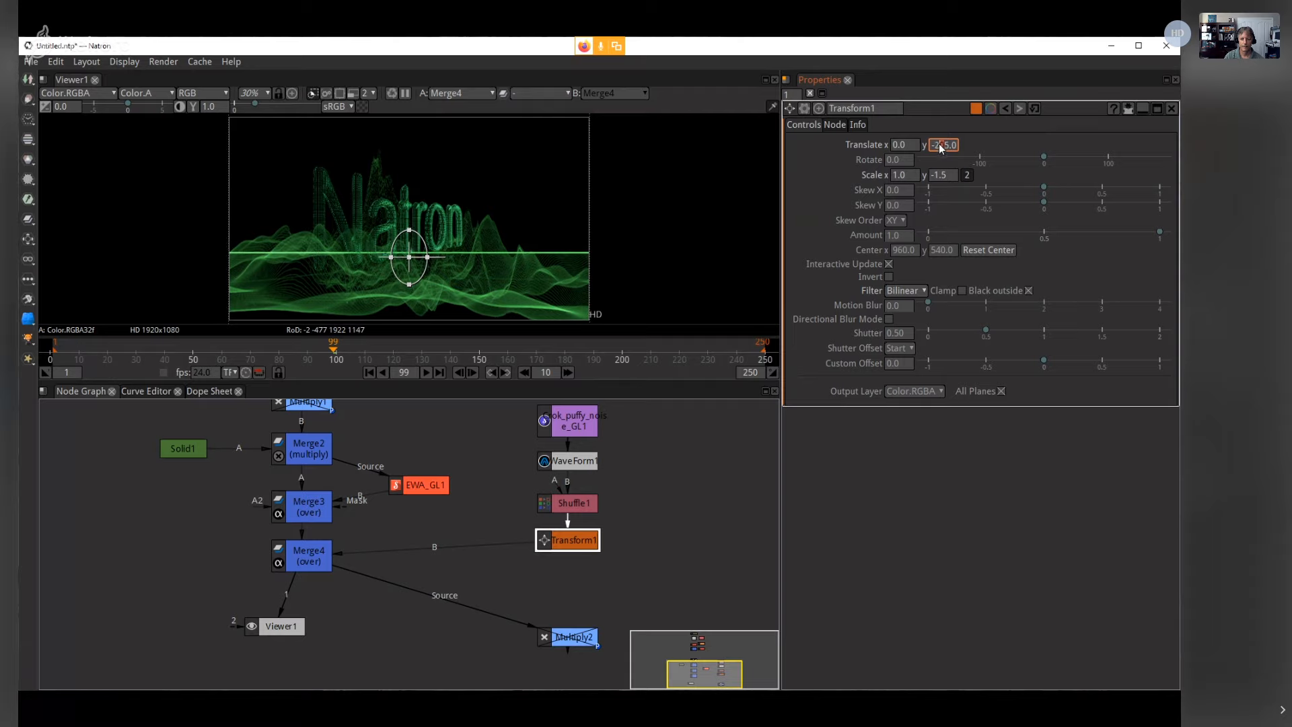
{"action": "scroll", "coordinate": [939, 143], "scroll_direction": "down", "scroll_amount": 6}
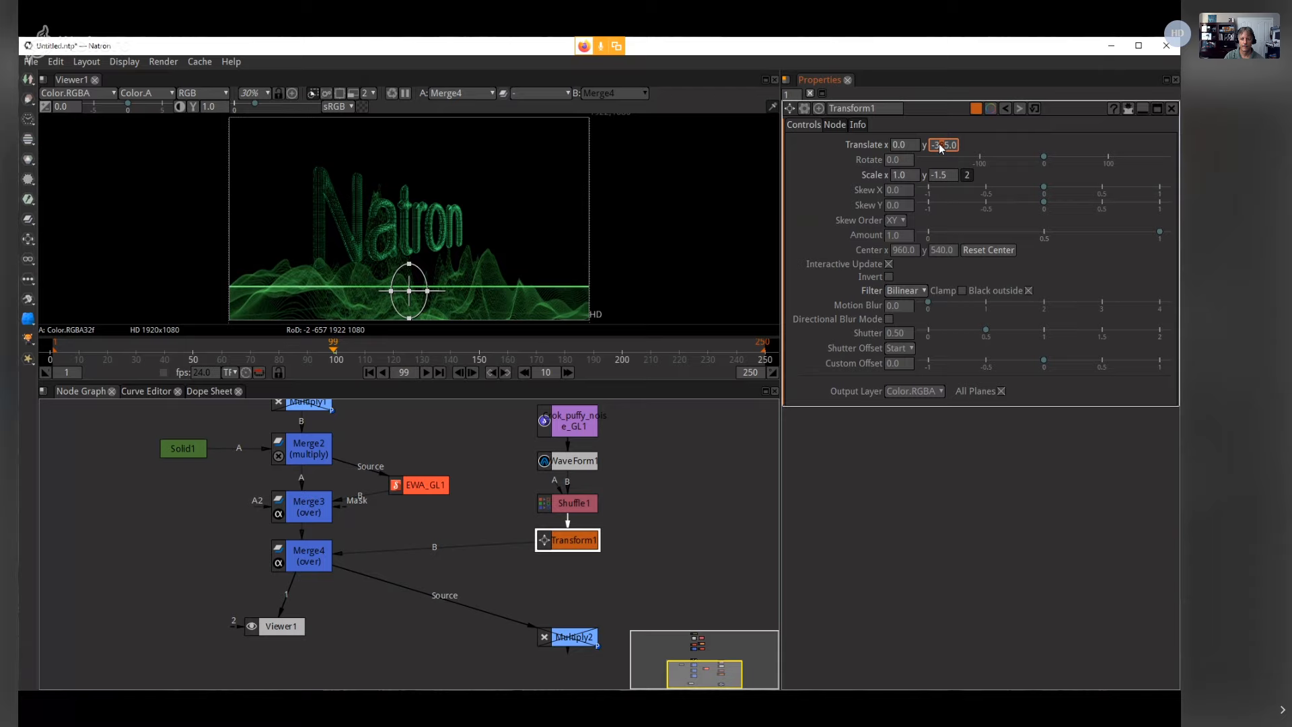
Step: Raise Transform1's y translation to -365 and turn the waveform upright again by setting the y scale to 1.5
{"action": "scroll", "coordinate": [938, 143], "scroll_direction": "up", "scroll_amount": 2}
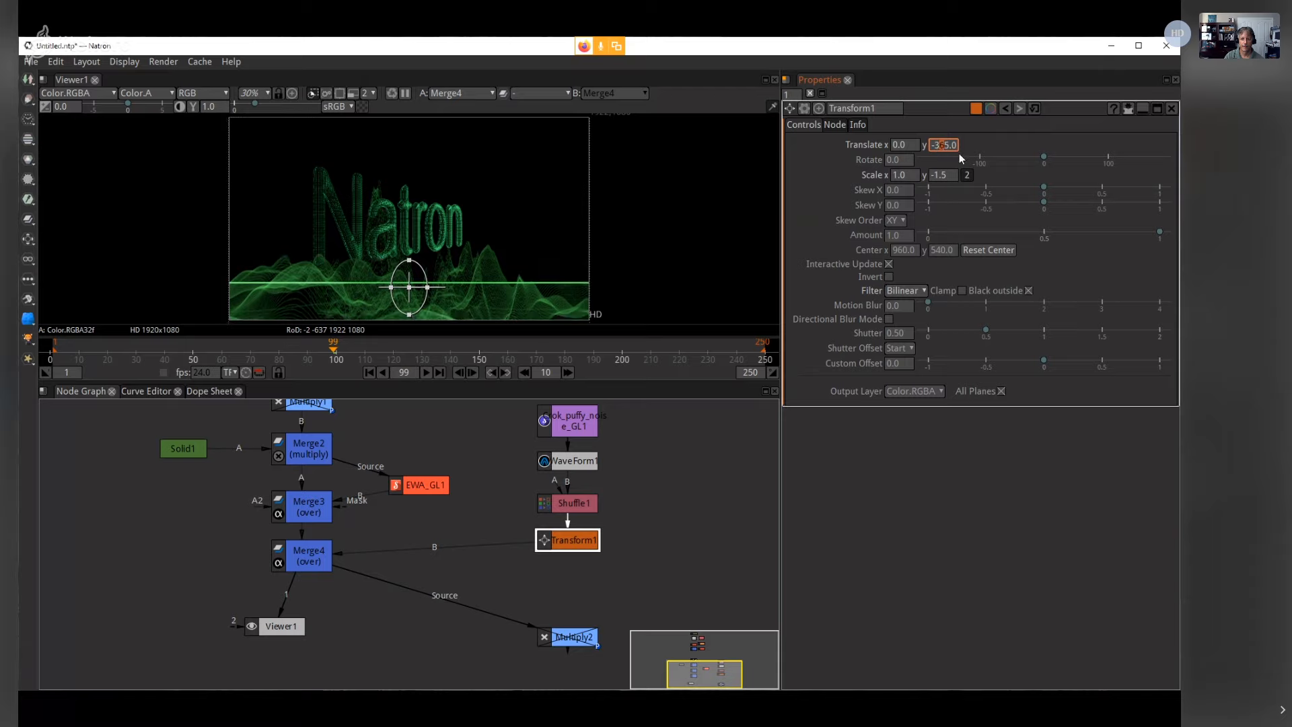
{"action": "left_click", "coordinate": [936, 176]}
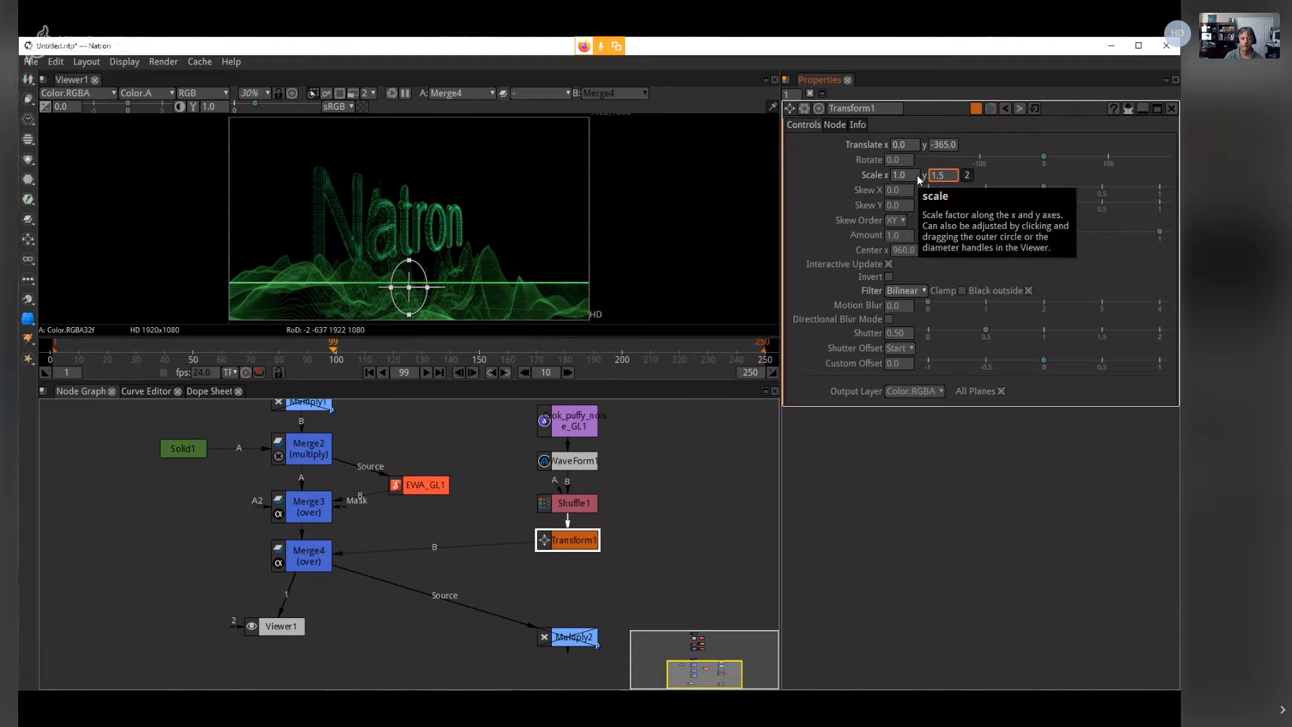
{"action": "left_click_drag", "start_coordinate": [931, 176], "coordinate": [955, 178]}
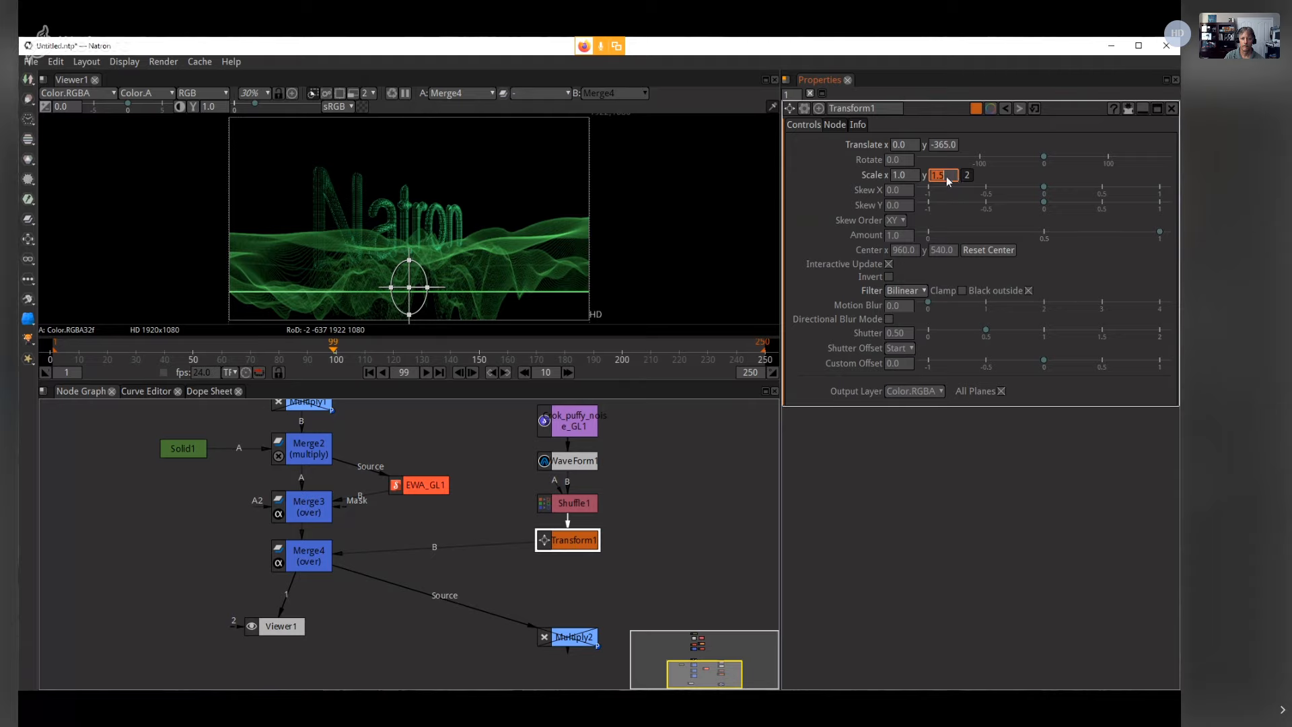
Step: Lower the waveform beneath the Natron text by reducing Transform1's y translation to -525
{"action": "left_click", "coordinate": [941, 146]}
{"action": "scroll", "coordinate": [941, 146], "scroll_direction": "down", "scroll_amount": 1}
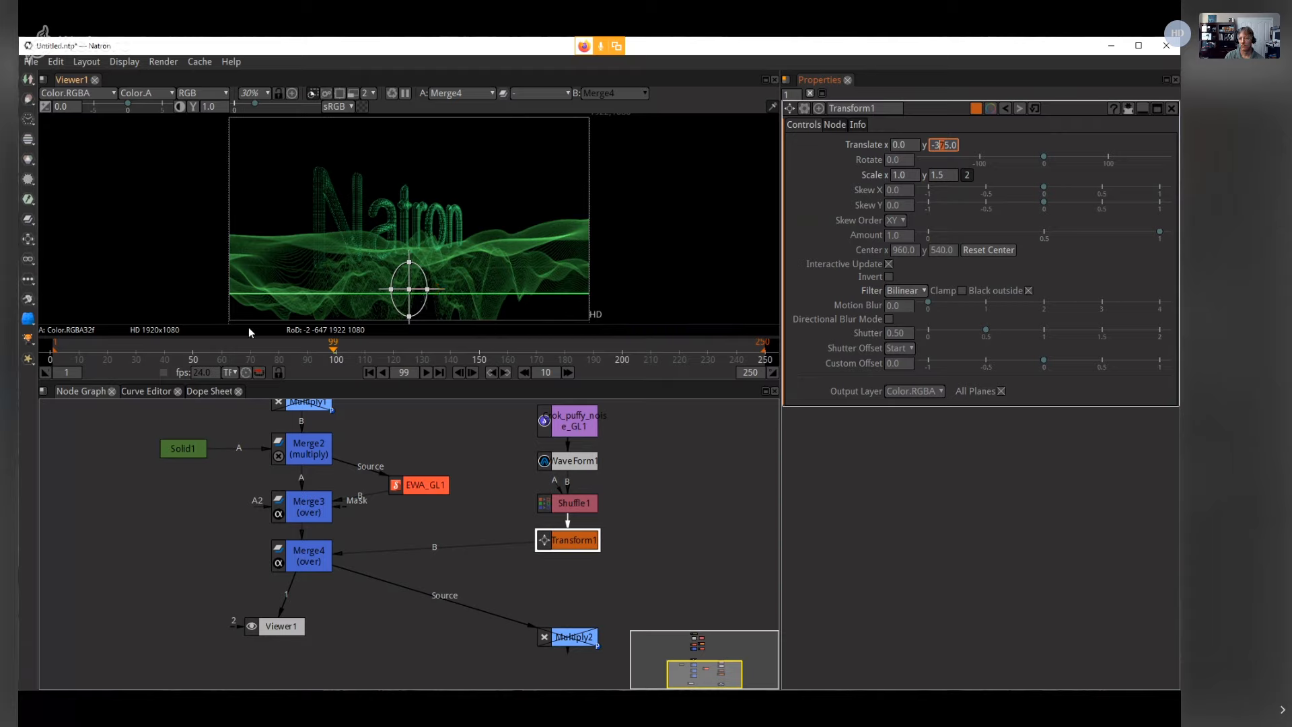
{"action": "left_click_drag", "start_coordinate": [555, 319], "coordinate": [557, 289]}
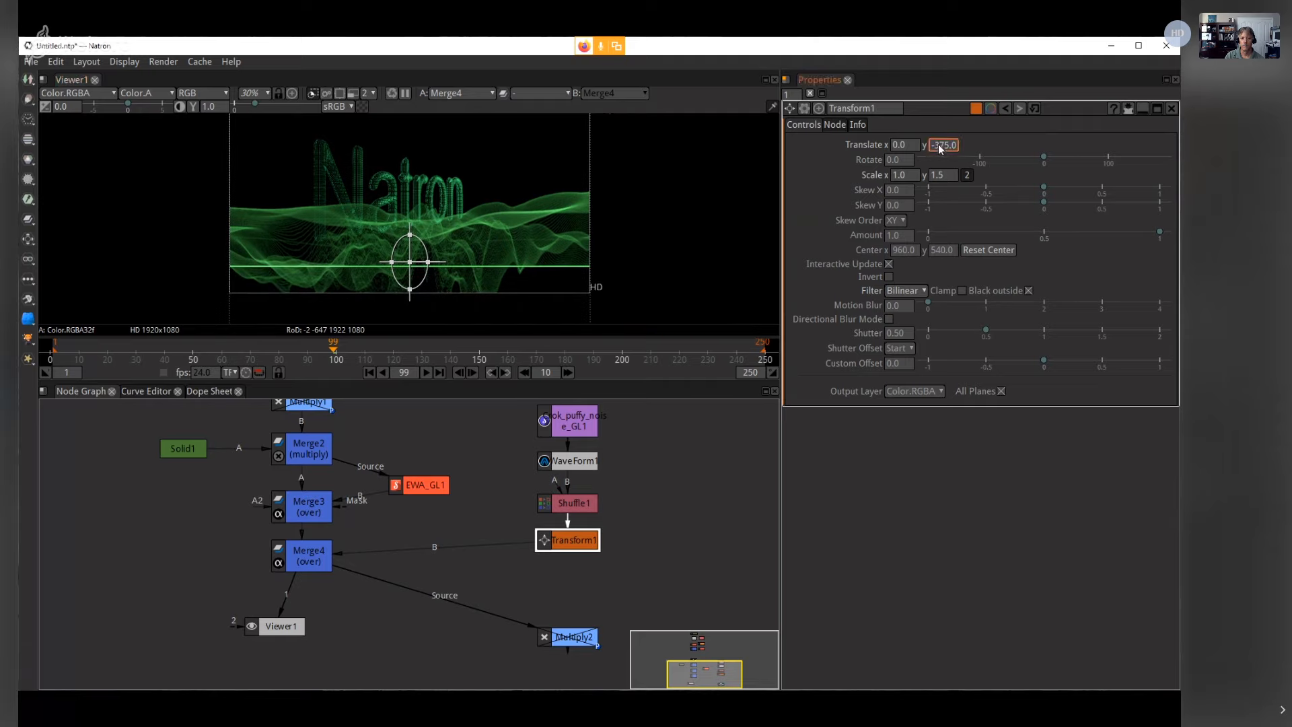
{"action": "scroll", "coordinate": [940, 145], "scroll_direction": "down", "scroll_amount": 14}
{"action": "scroll", "coordinate": [939, 147], "scroll_direction": "down", "scroll_amount": 1}
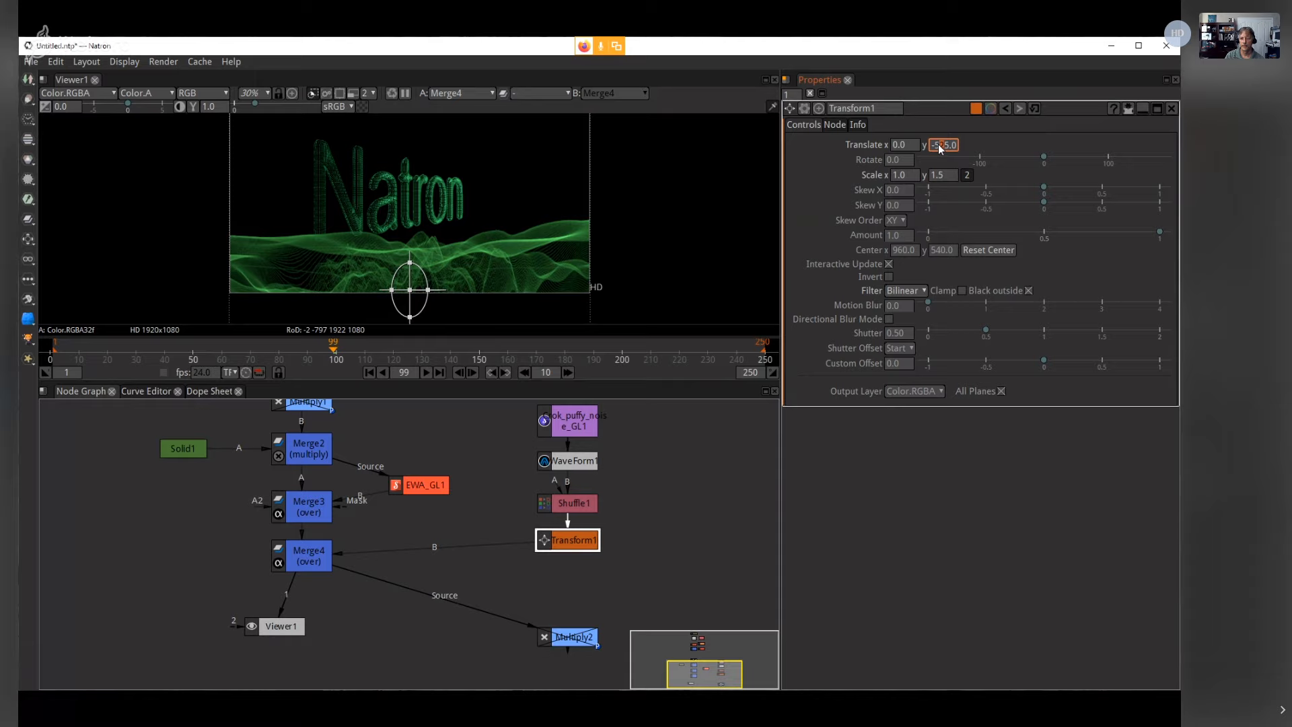
{"action": "left_click_drag", "start_coordinate": [684, 201], "coordinate": [672, 241]}
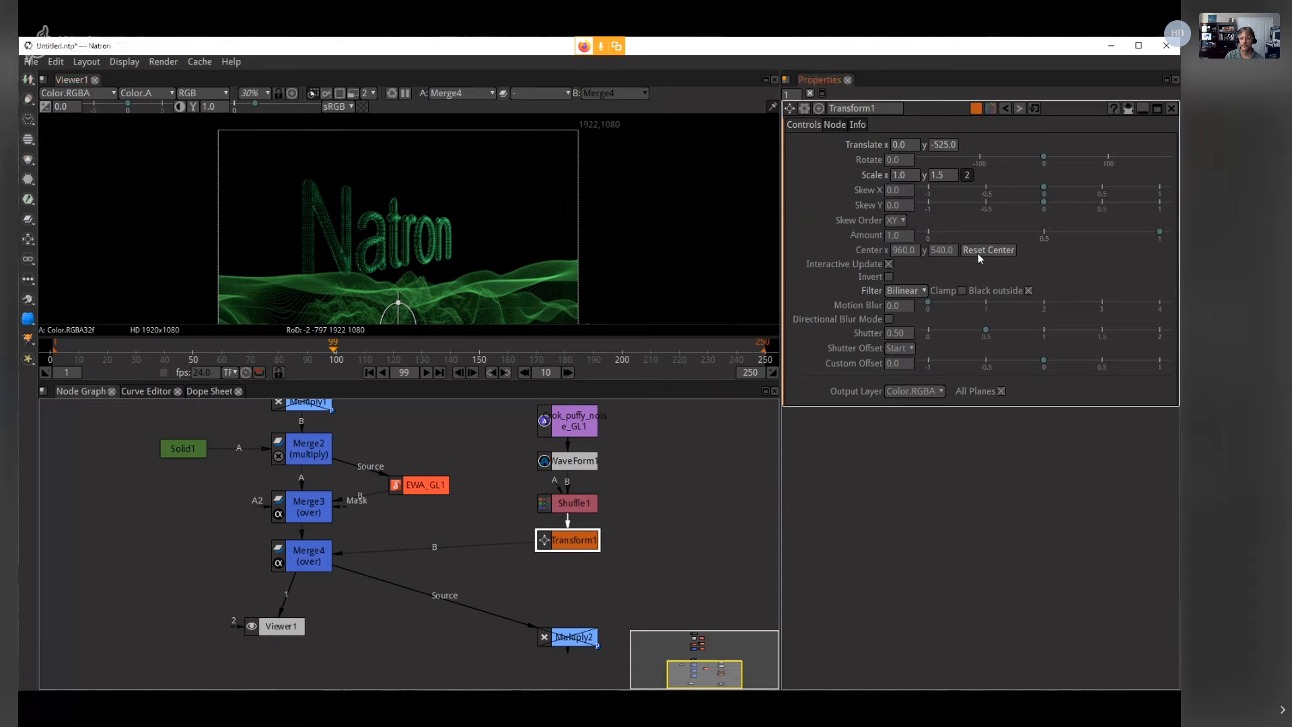
Step: Check the waveform's motion under the text at frame 11 and by playing the animation from frame 1
{"action": "left_click", "coordinate": [943, 175]}
{"action": "left_click_drag", "start_coordinate": [337, 353], "coordinate": [82, 357]}
{"action": "left_click_drag", "start_coordinate": [465, 269], "coordinate": [476, 253]}
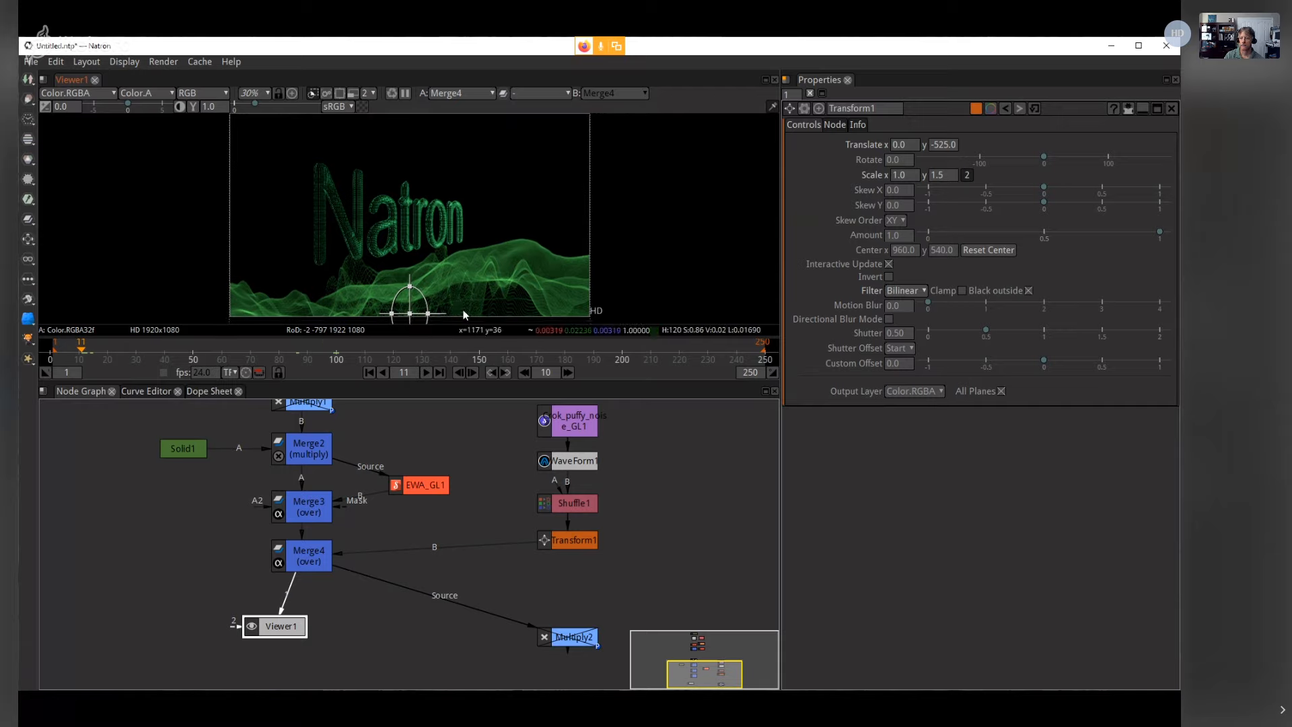
{"action": "left_click_drag", "start_coordinate": [466, 290], "coordinate": [465, 294]}
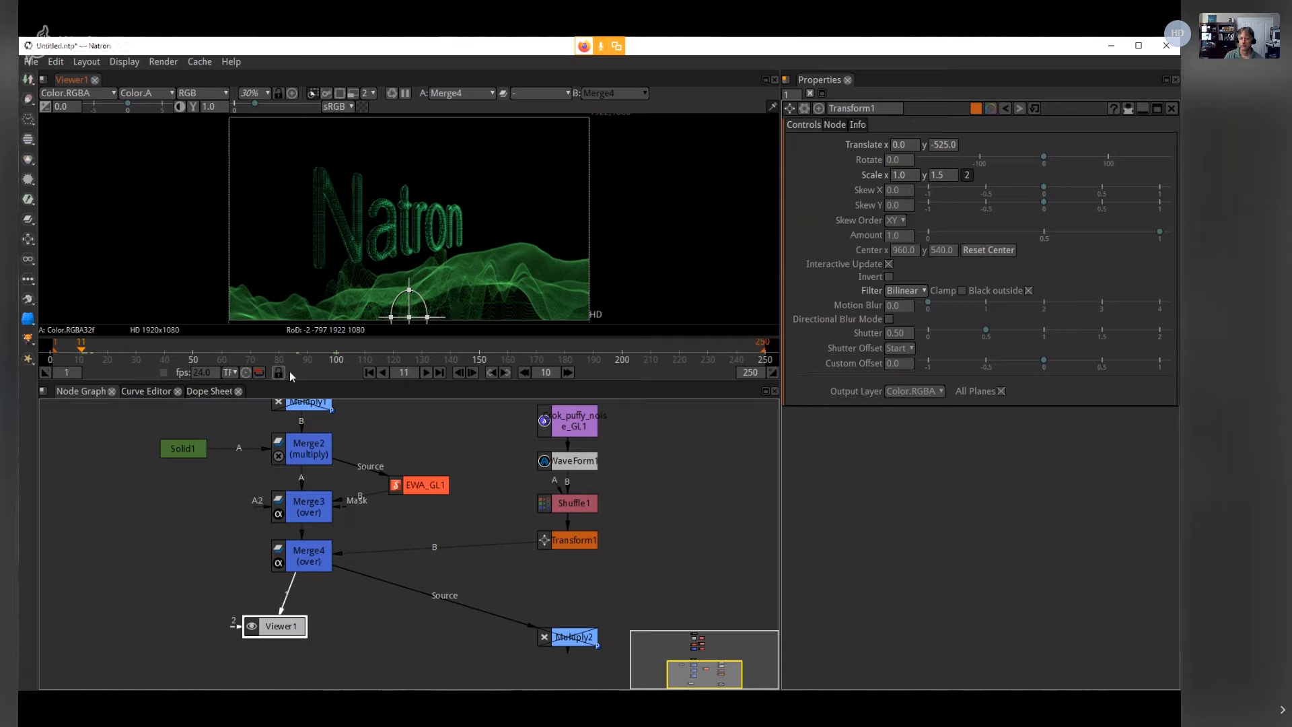
{"action": "left_click", "coordinate": [365, 373]}
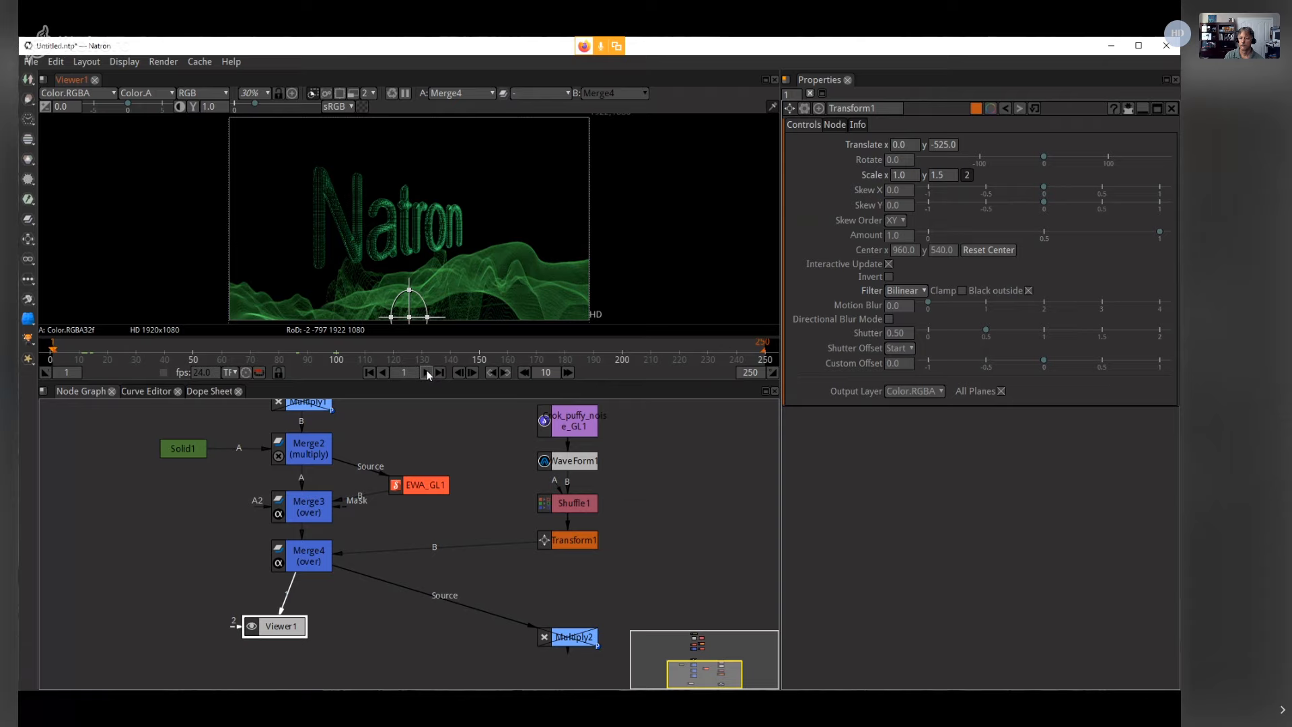
{"action": "left_click", "coordinate": [426, 372]}
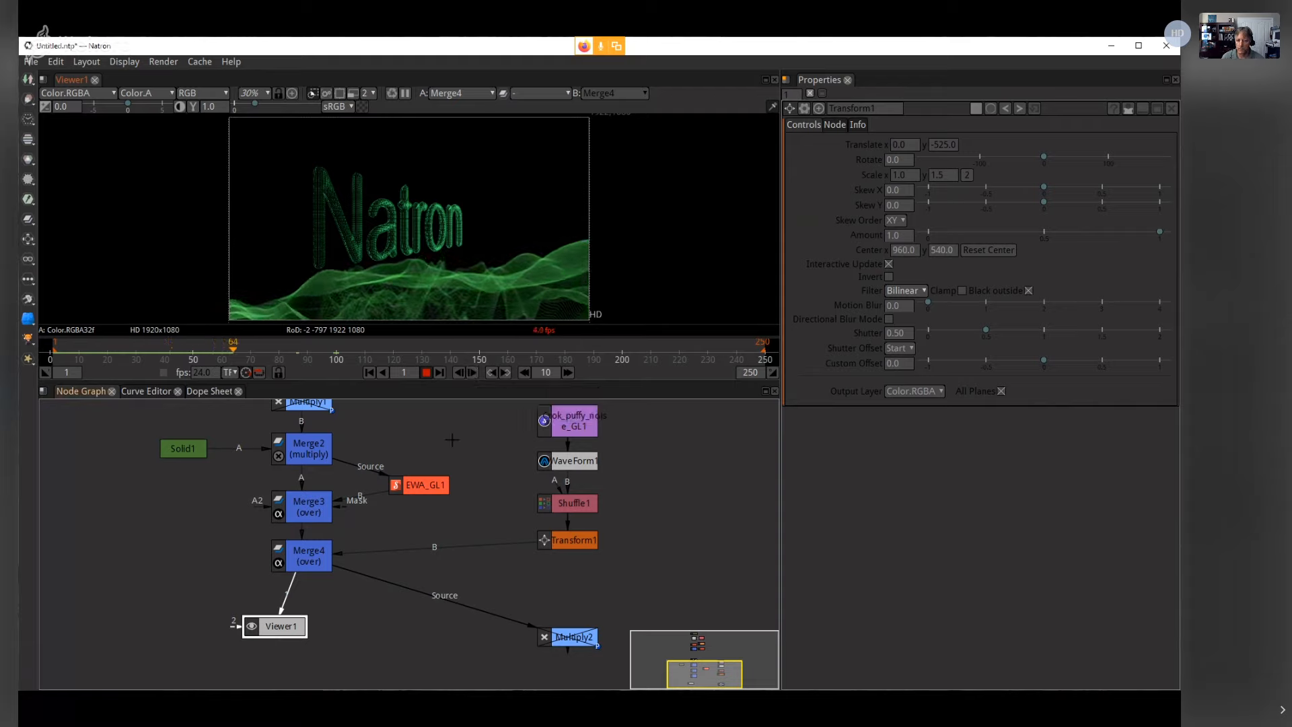
{"action": "left_click", "coordinate": [426, 373]}
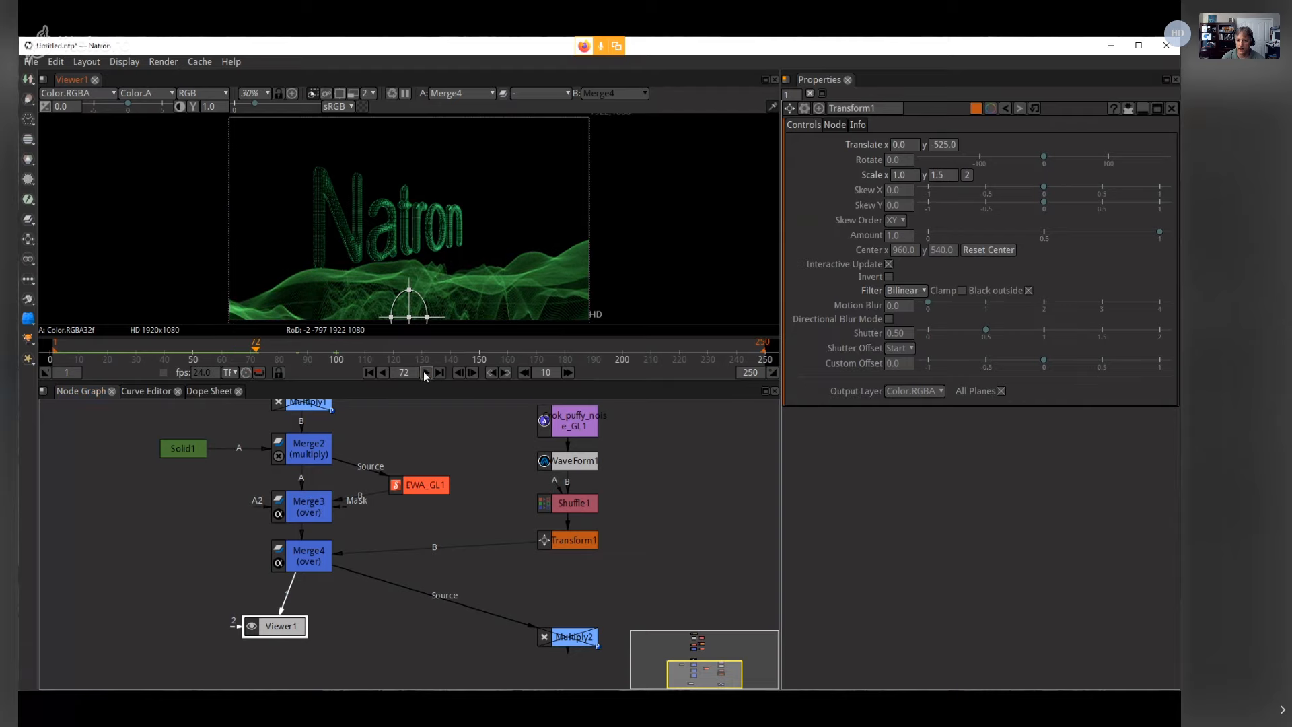
Step: Inspect the settings of the puffy noise and WaveForm1 nodes, and check the composite at frame 130
{"action": "left_click", "coordinate": [577, 428]}
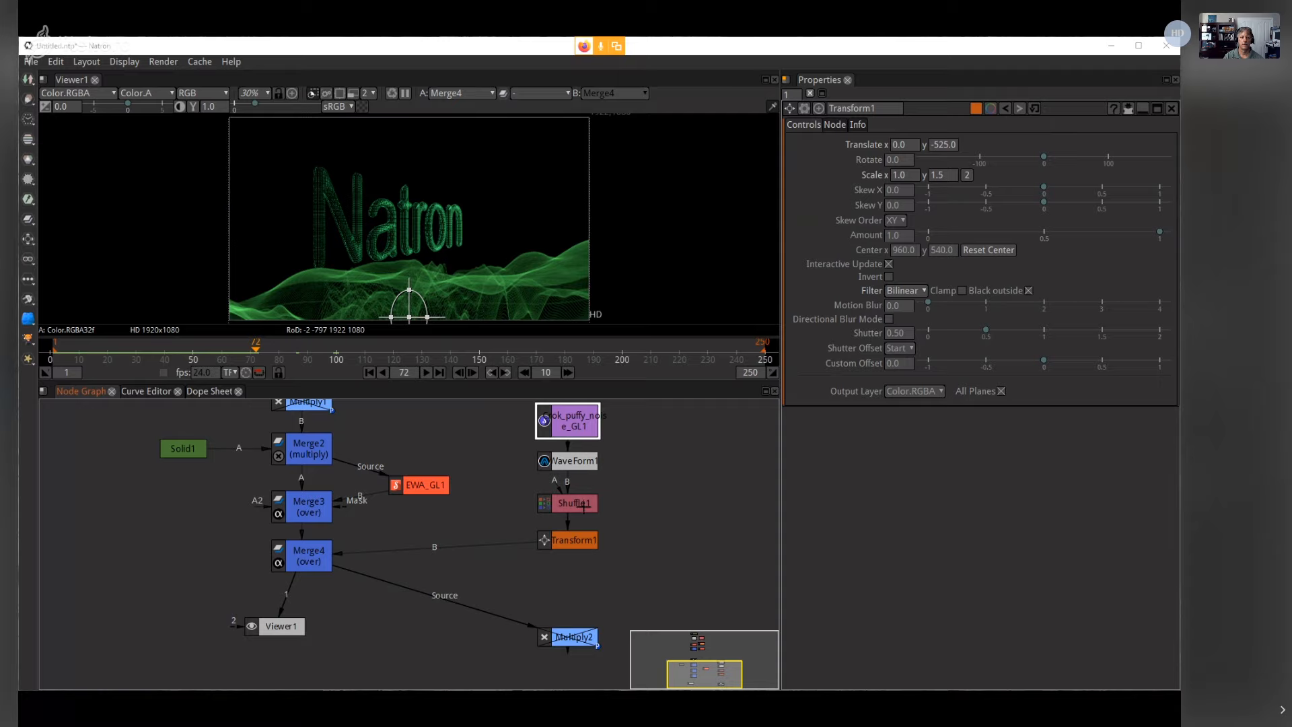
{"action": "double_click", "coordinate": [579, 426]}
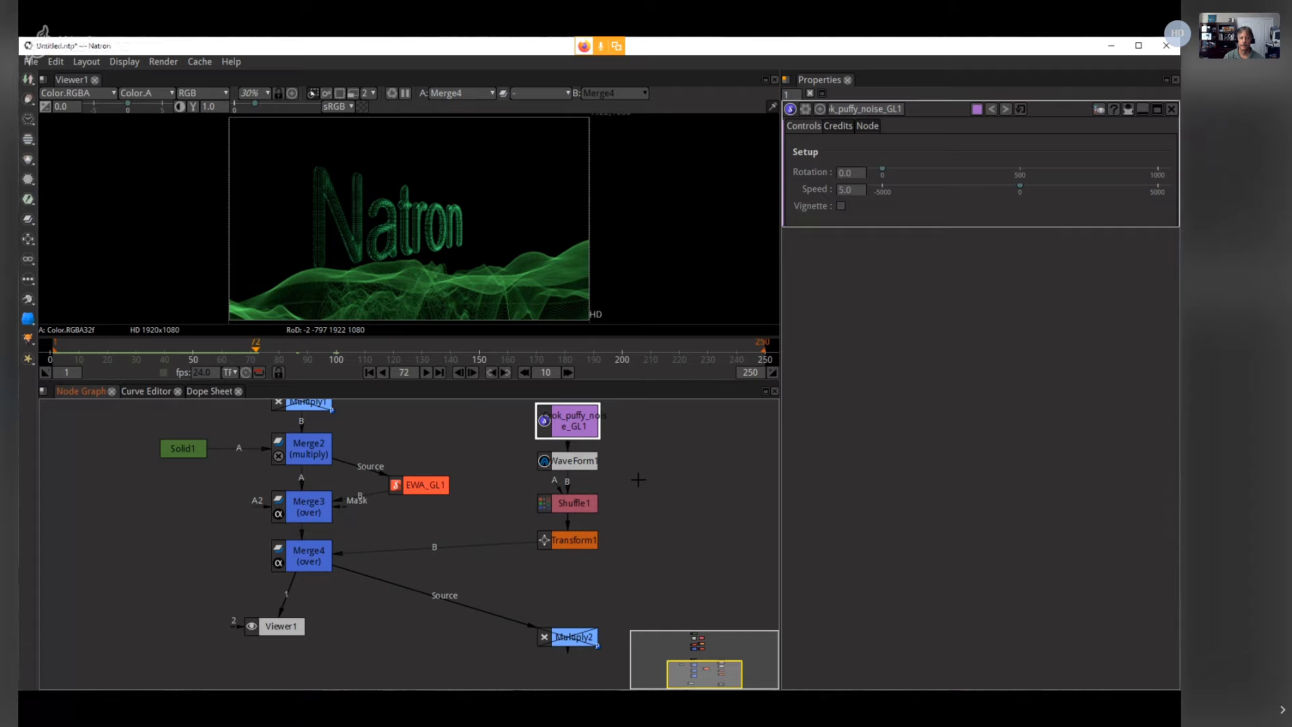
{"action": "double_click", "coordinate": [566, 462]}
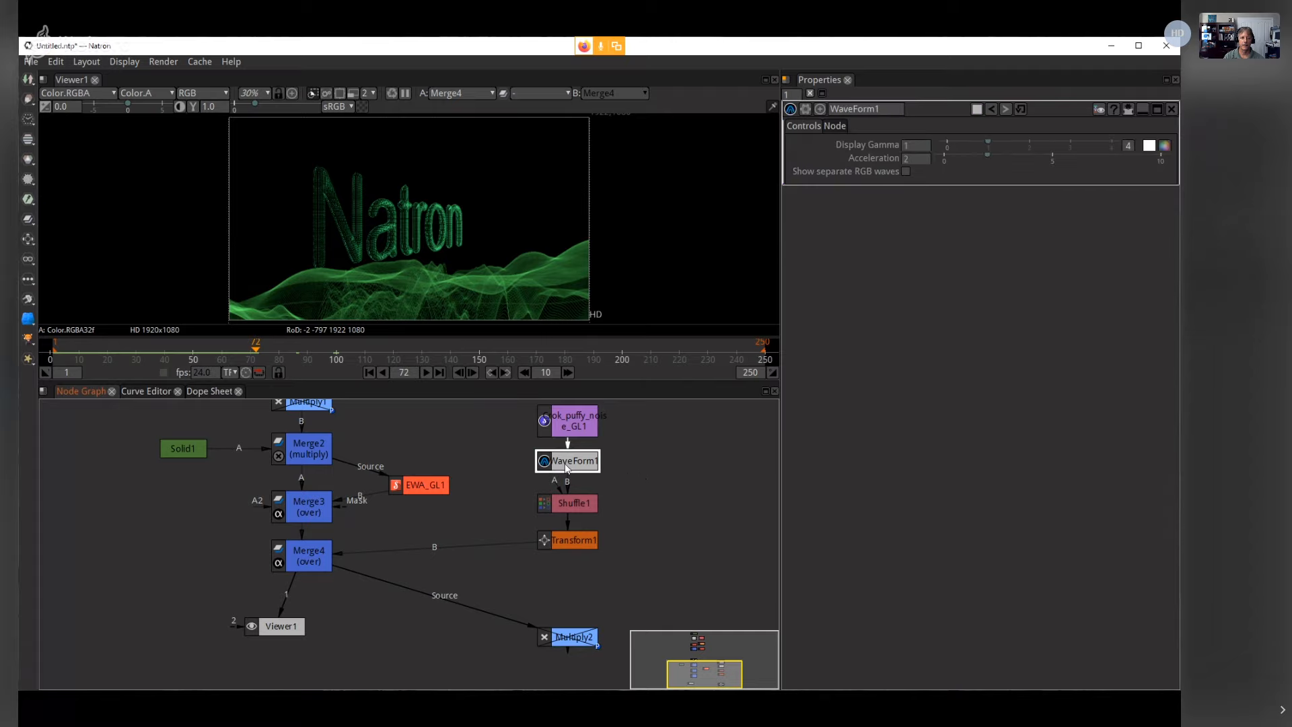
{"action": "left_click", "coordinate": [345, 348]}
{"action": "left_click_drag", "start_coordinate": [347, 354], "coordinate": [421, 348]}
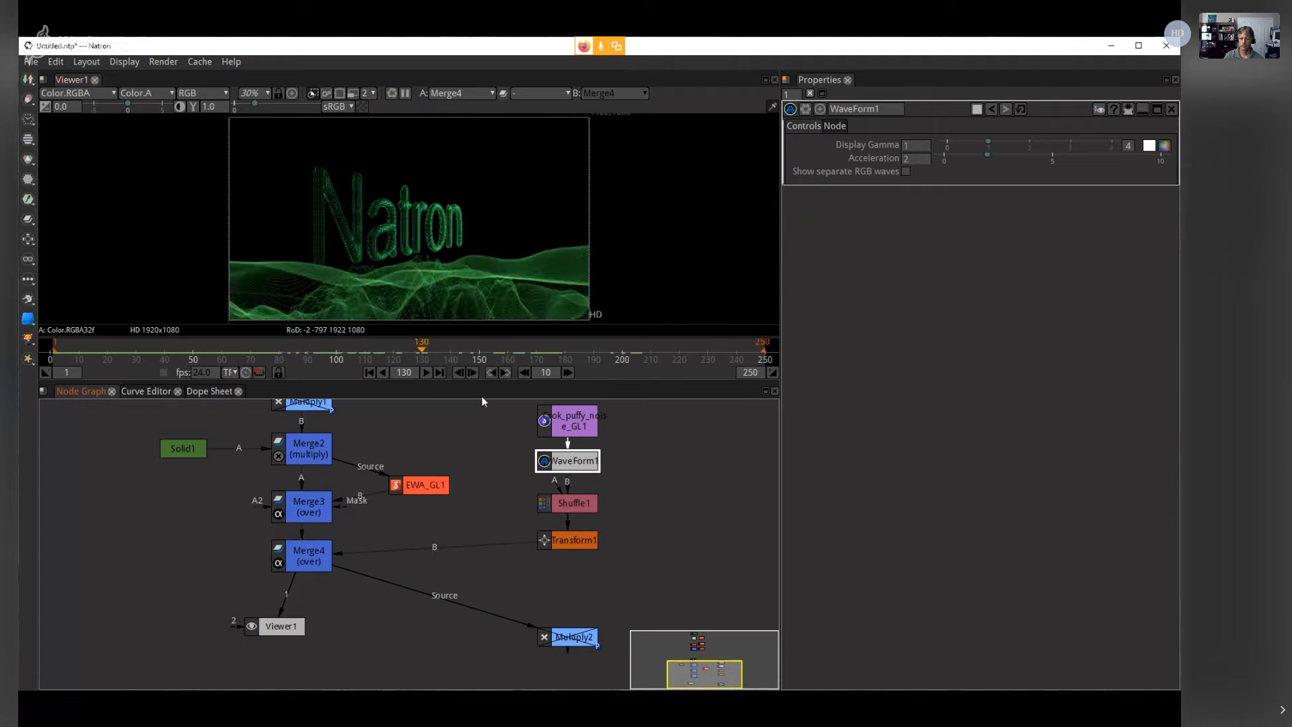
Step: Set Transform1's y scale to 2 and move its node down level with Merge4
{"action": "left_click", "coordinate": [547, 543]}
{"action": "double_click", "coordinate": [935, 175]}
{"action": "type", "text": "2"}
{"action": "key", "text": "Return"}
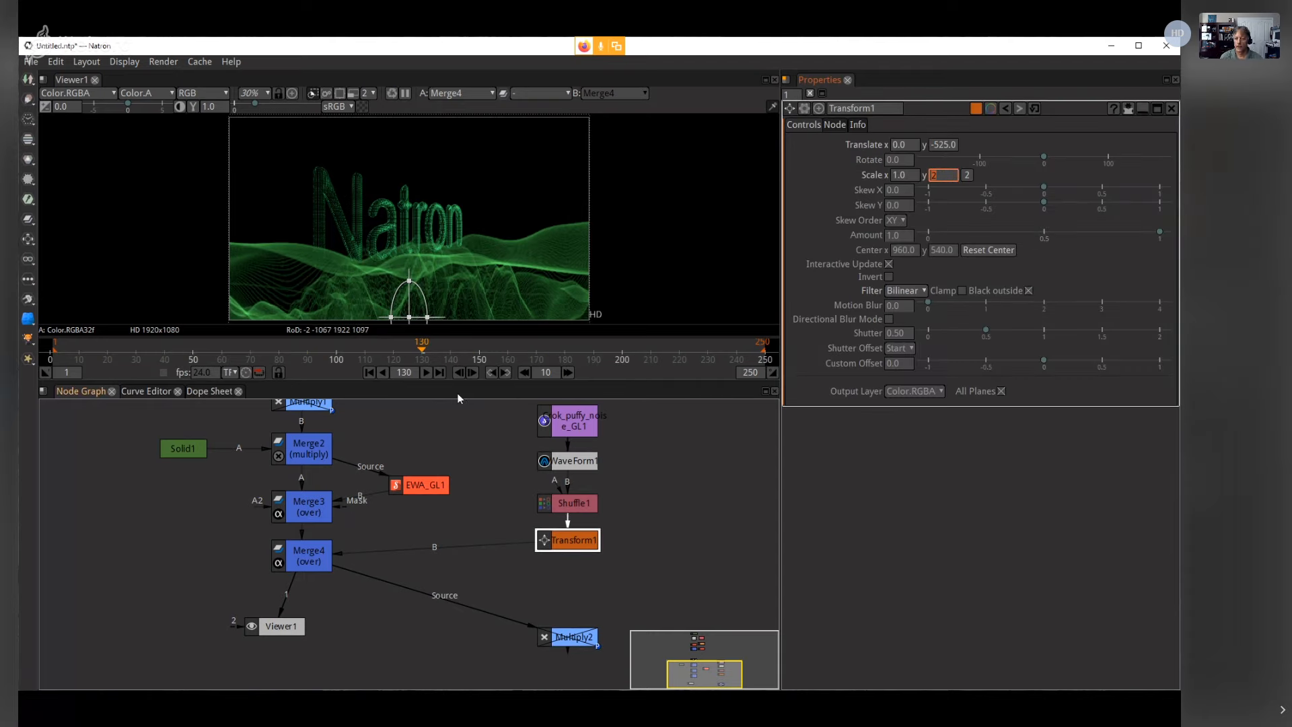
{"action": "left_click_drag", "start_coordinate": [360, 351], "coordinate": [304, 353]}
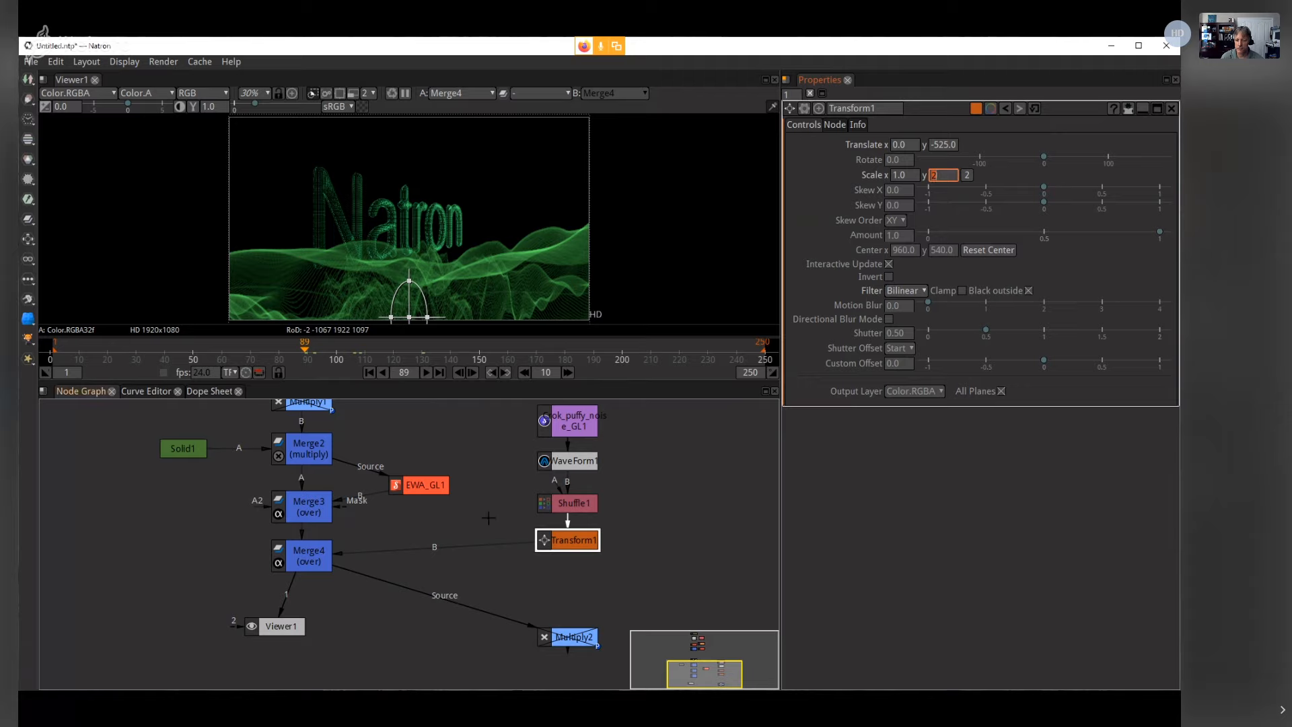
{"action": "left_click_drag", "start_coordinate": [576, 545], "coordinate": [577, 557]}
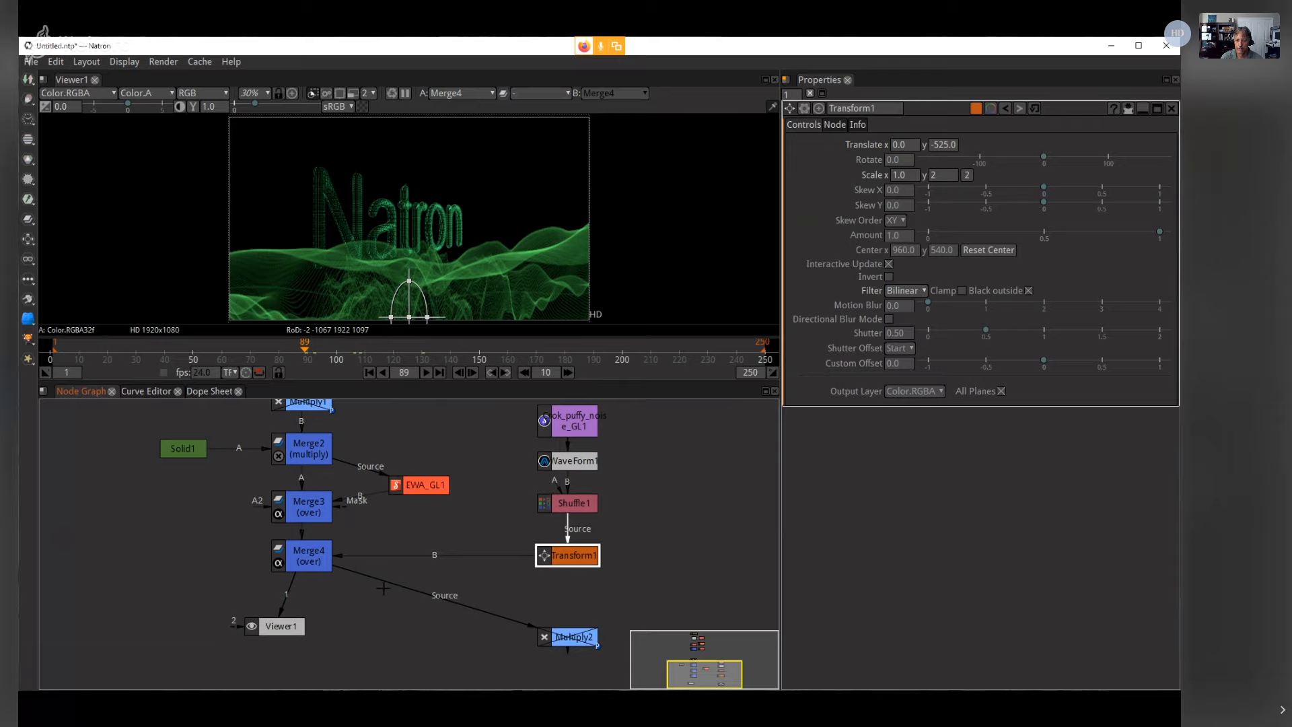
Step: Turn the Natron text to face front by setting the X-, Y- and Z-angles of GMIC_3D_Extrusion1 to 0
{"action": "left_click_drag", "start_coordinate": [478, 444], "coordinate": [488, 496]}
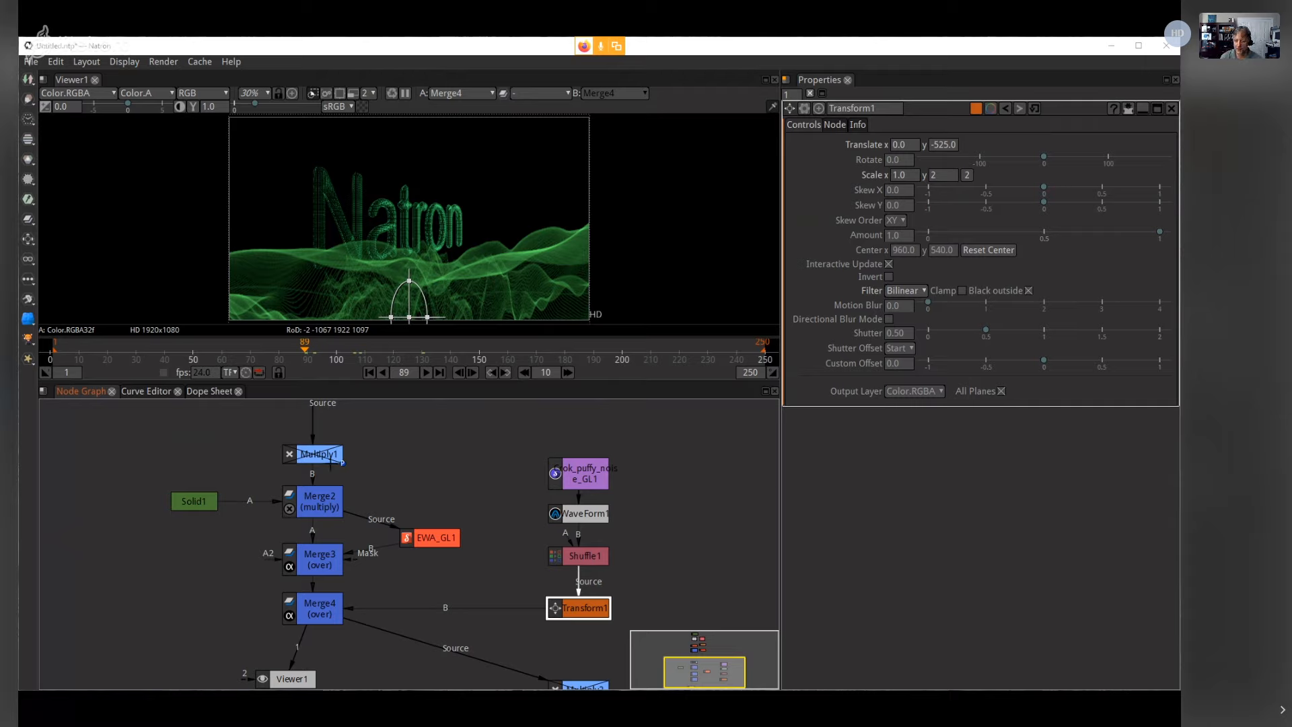
{"action": "left_click_drag", "start_coordinate": [408, 462], "coordinate": [404, 555]}
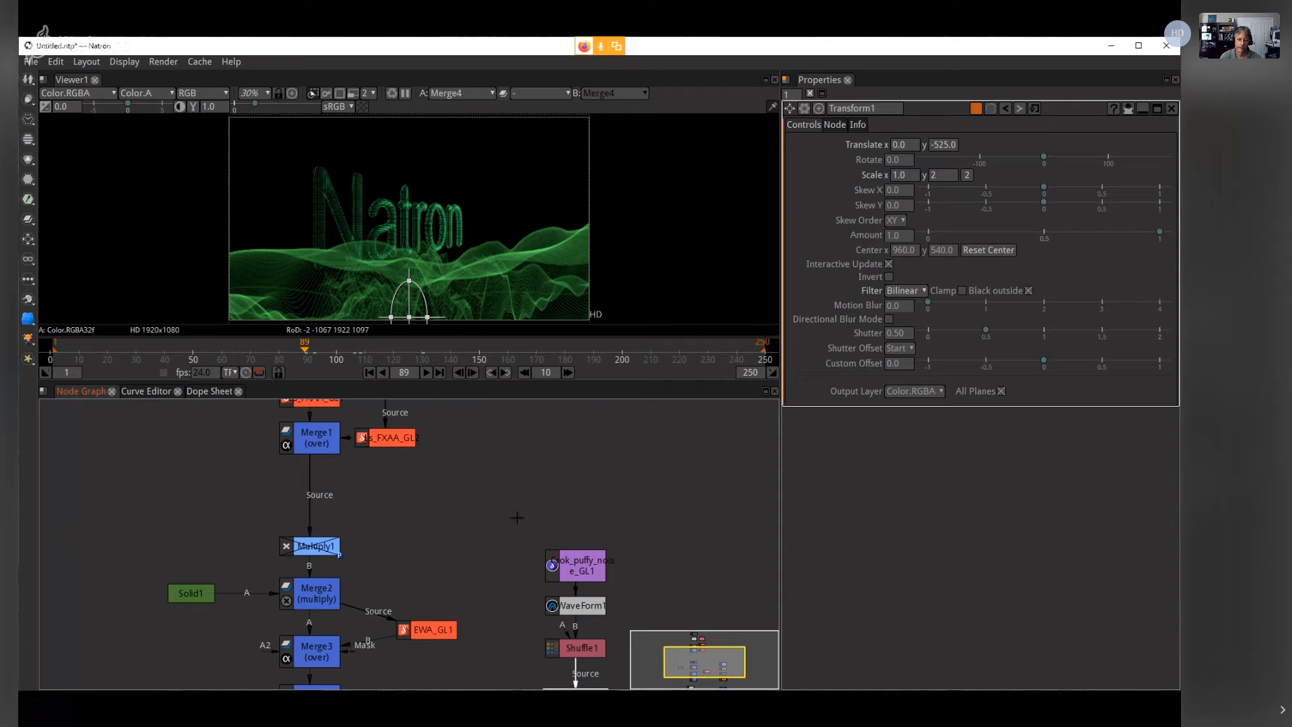
{"action": "left_click_drag", "start_coordinate": [462, 536], "coordinate": [482, 629]}
{"action": "left_click_drag", "start_coordinate": [539, 450], "coordinate": [525, 537]}
{"action": "left_click", "coordinate": [335, 504]}
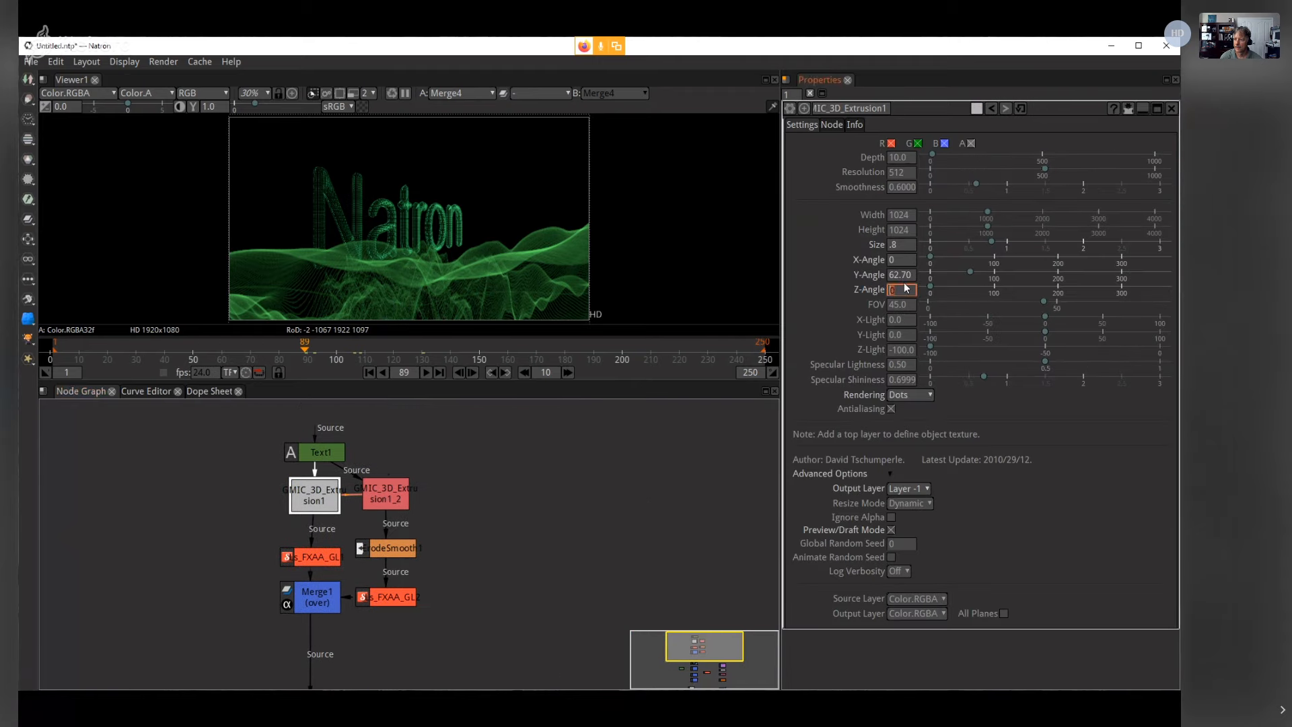
{"action": "type", "text": "0"}
{"action": "key", "text": "Return"}
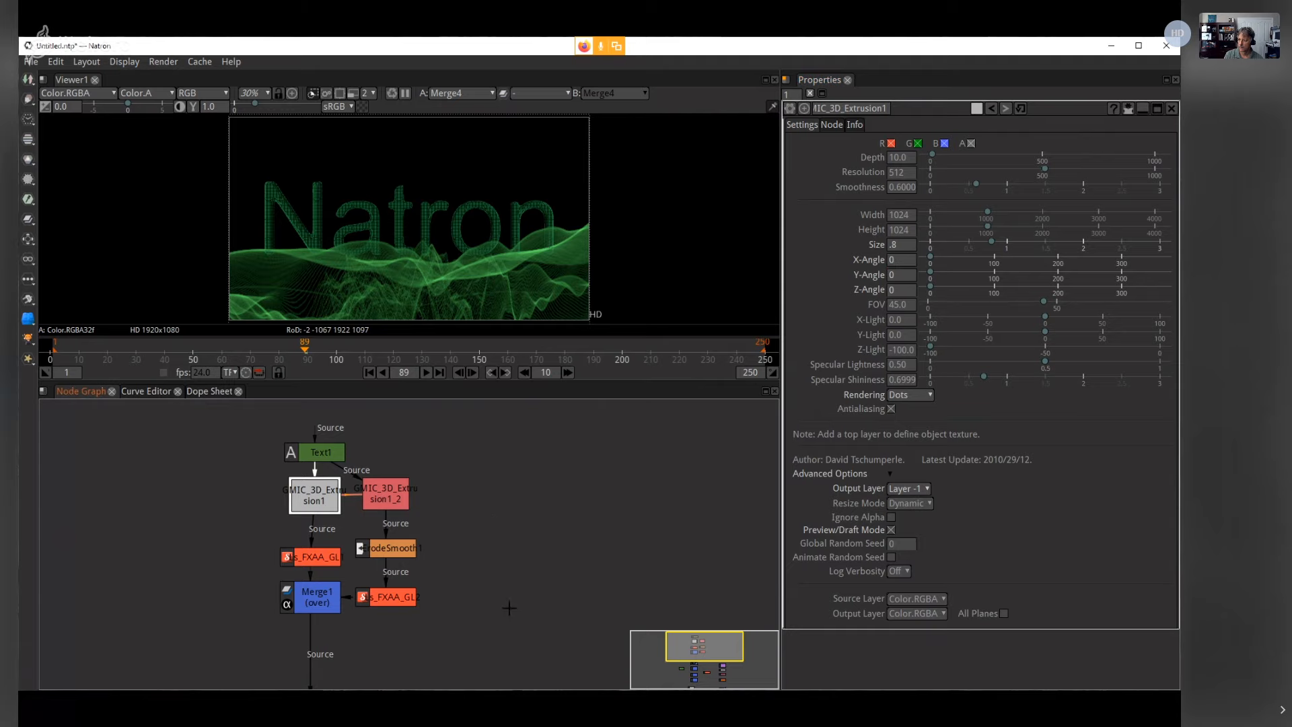
Step: Re-enable the disabled Multiply1 node above Merge2 to brighten the text
{"action": "left_click_drag", "start_coordinate": [508, 609], "coordinate": [517, 434]}
{"action": "left_click_drag", "start_coordinate": [503, 522], "coordinate": [515, 606]}
{"action": "left_click_drag", "start_coordinate": [535, 472], "coordinate": [547, 448]}
{"action": "left_click_drag", "start_coordinate": [524, 575], "coordinate": [538, 471]}
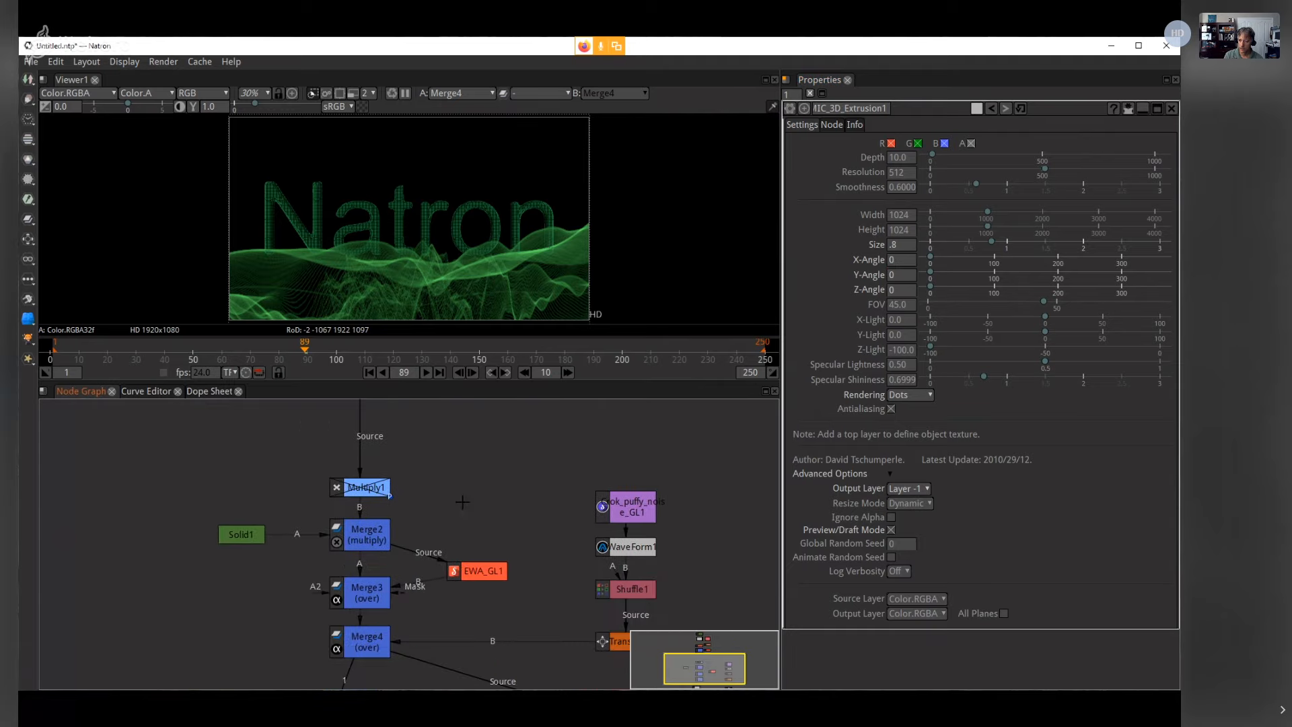
{"action": "left_click", "coordinate": [372, 486]}
{"action": "double_click", "coordinate": [371, 486]}
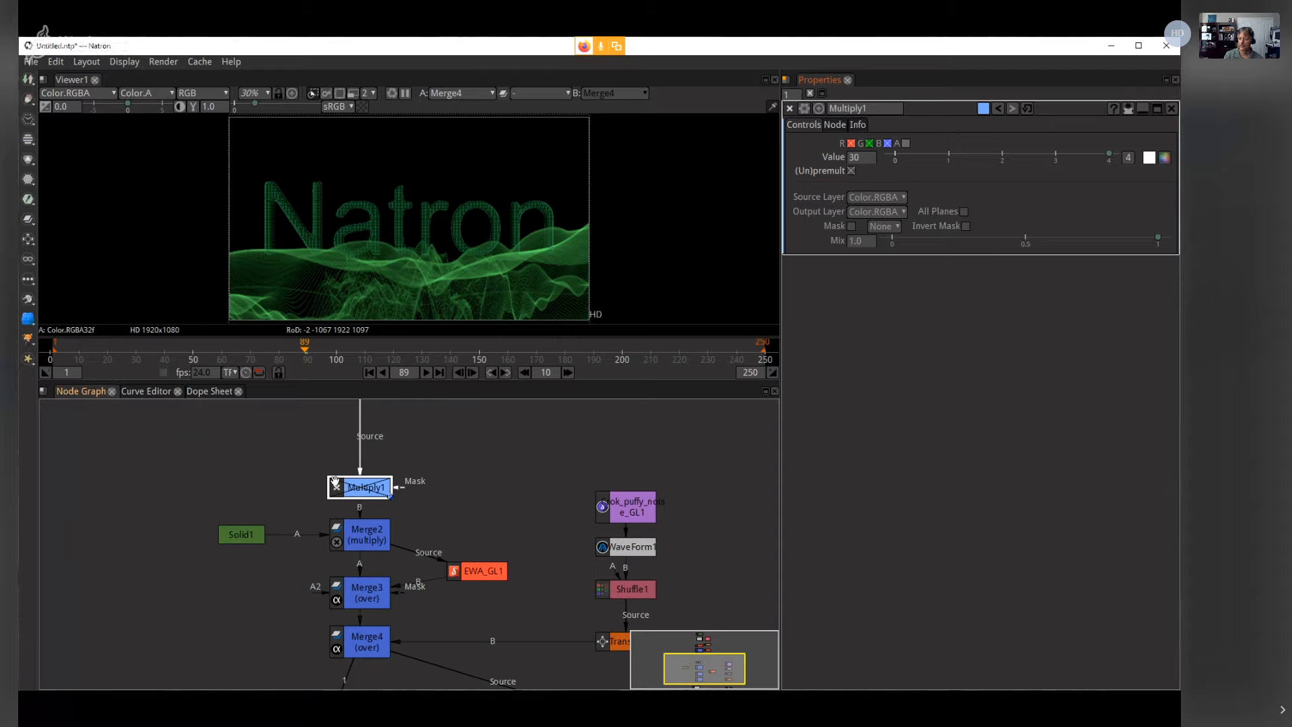
{"action": "key", "text": "ctrl+d"}
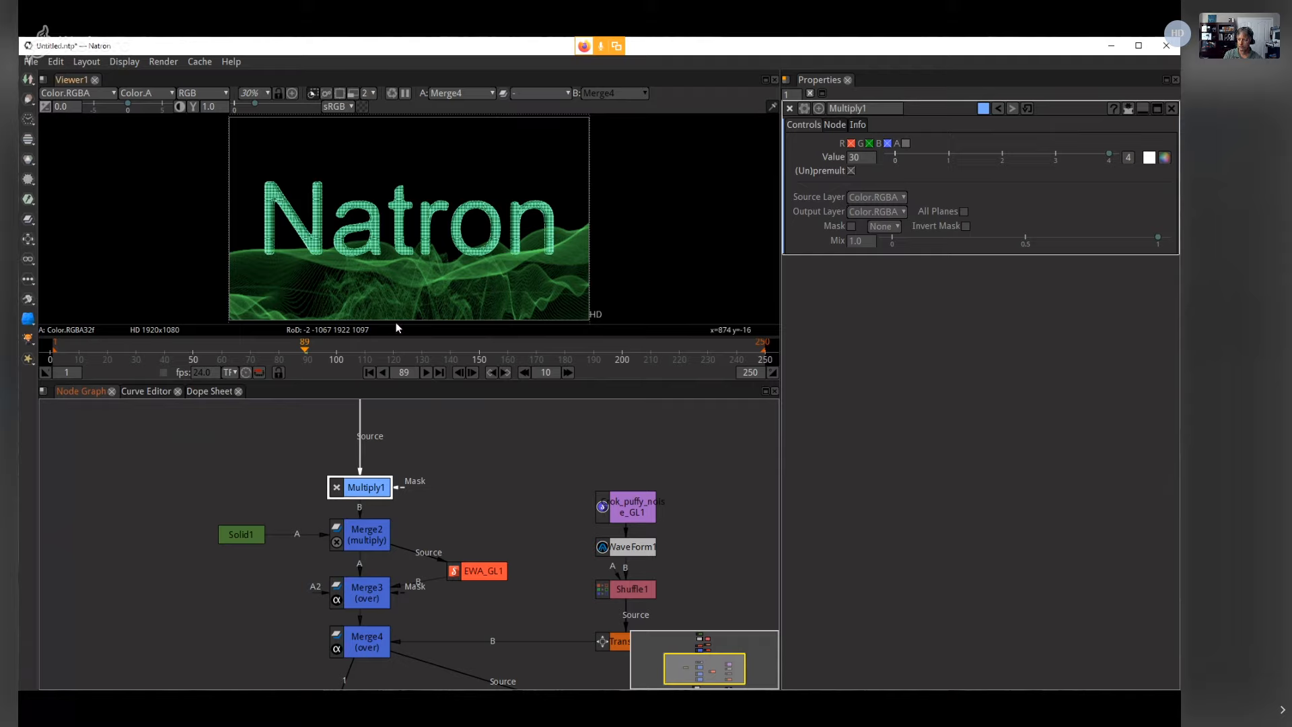
Step: Move the Viewer1 node straight below Merge4, leaving room between them
{"action": "left_click_drag", "start_coordinate": [501, 489], "coordinate": [499, 399]}
{"action": "left_click_drag", "start_coordinate": [486, 628], "coordinate": [493, 541]}
{"action": "left_click_drag", "start_coordinate": [339, 556], "coordinate": [360, 610]}
Step: Insert a community fxT_Glowy node between Merge4 and Viewer1
{"action": "left_click", "coordinate": [378, 485]}
{"action": "key", "text": "Tab"}
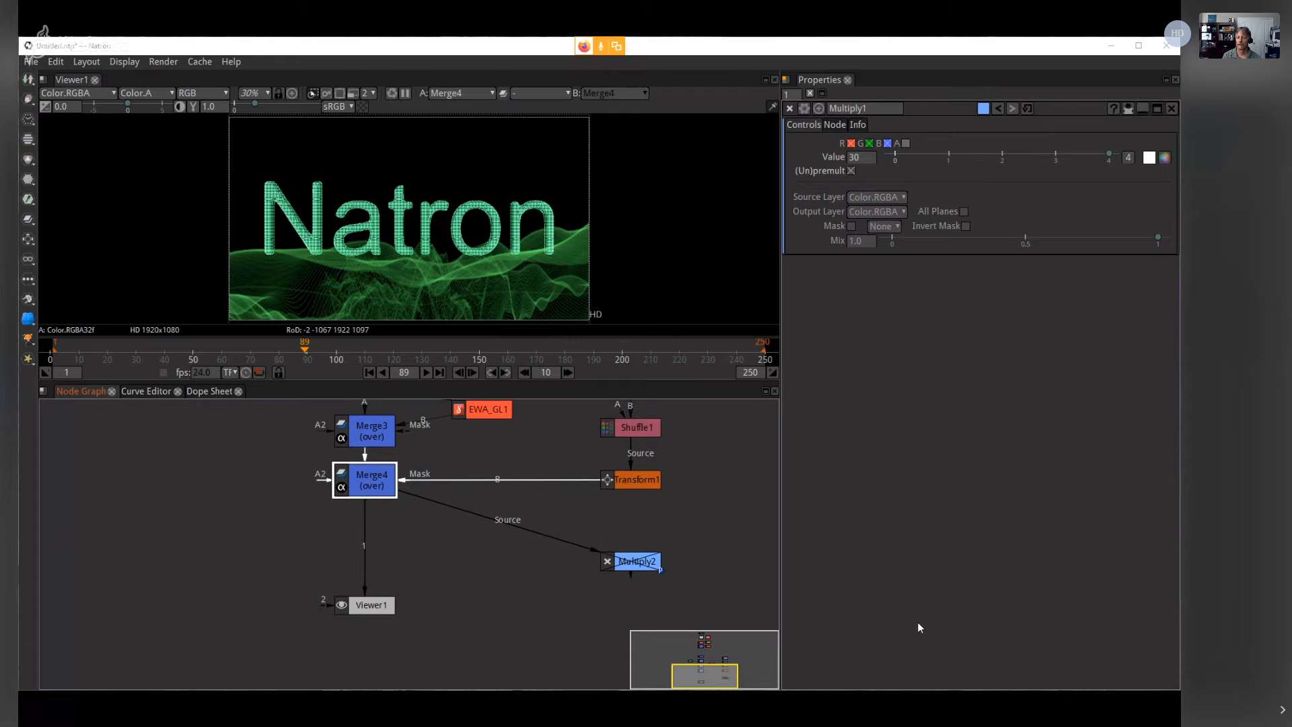
{"action": "left_click", "coordinate": [356, 484]}
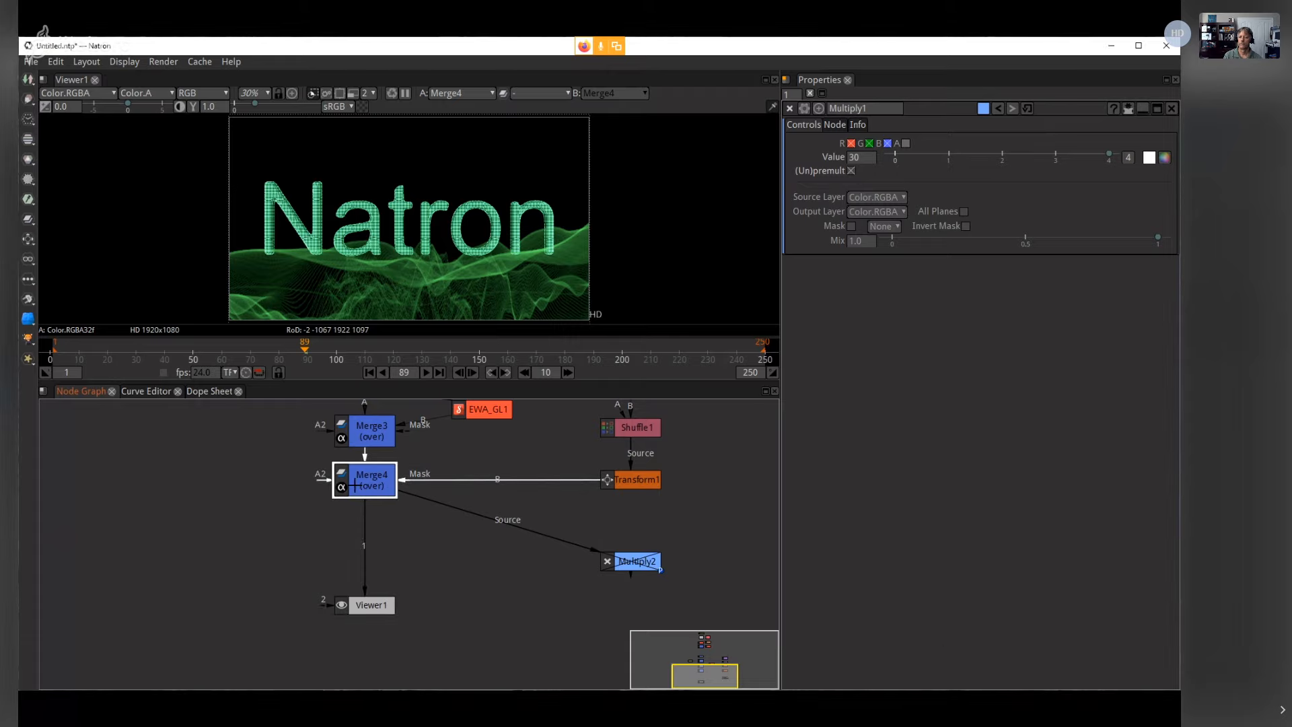
{"action": "right_click", "coordinate": [406, 553]}
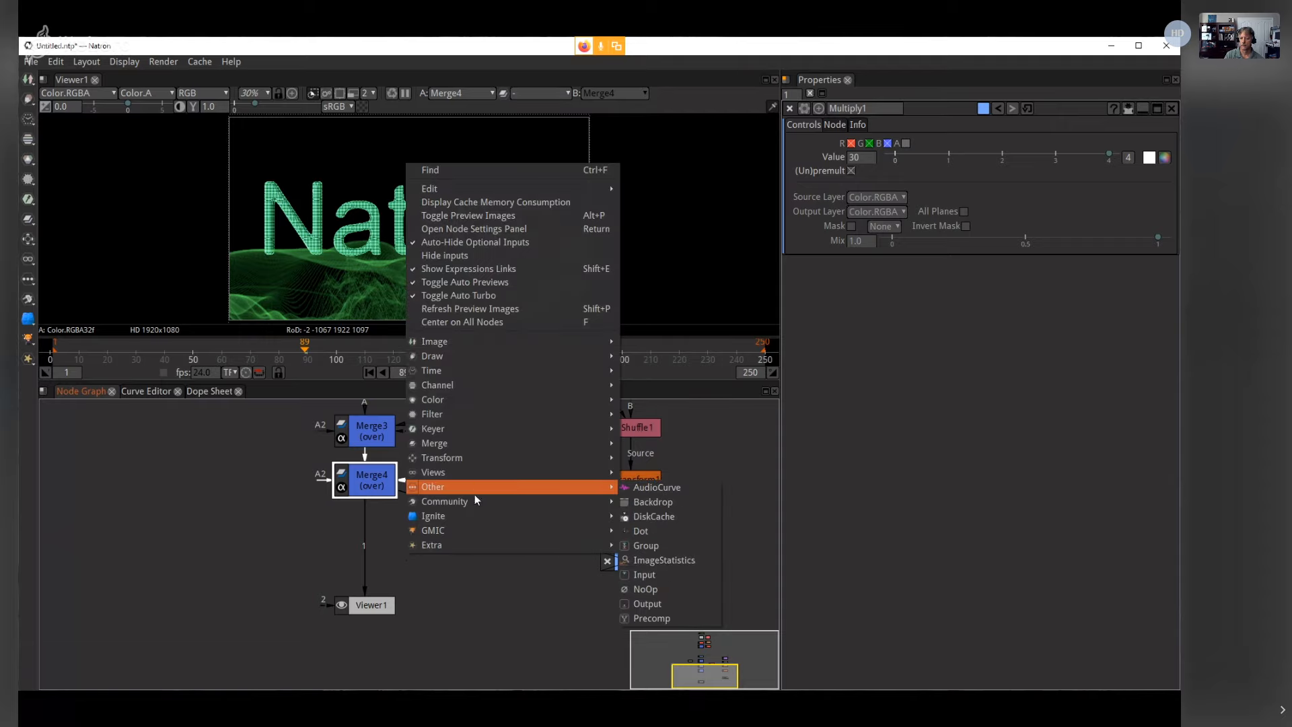
{"action": "mouse_move", "coordinate": [476, 502]}
{"action": "mouse_move", "coordinate": [679, 531]}
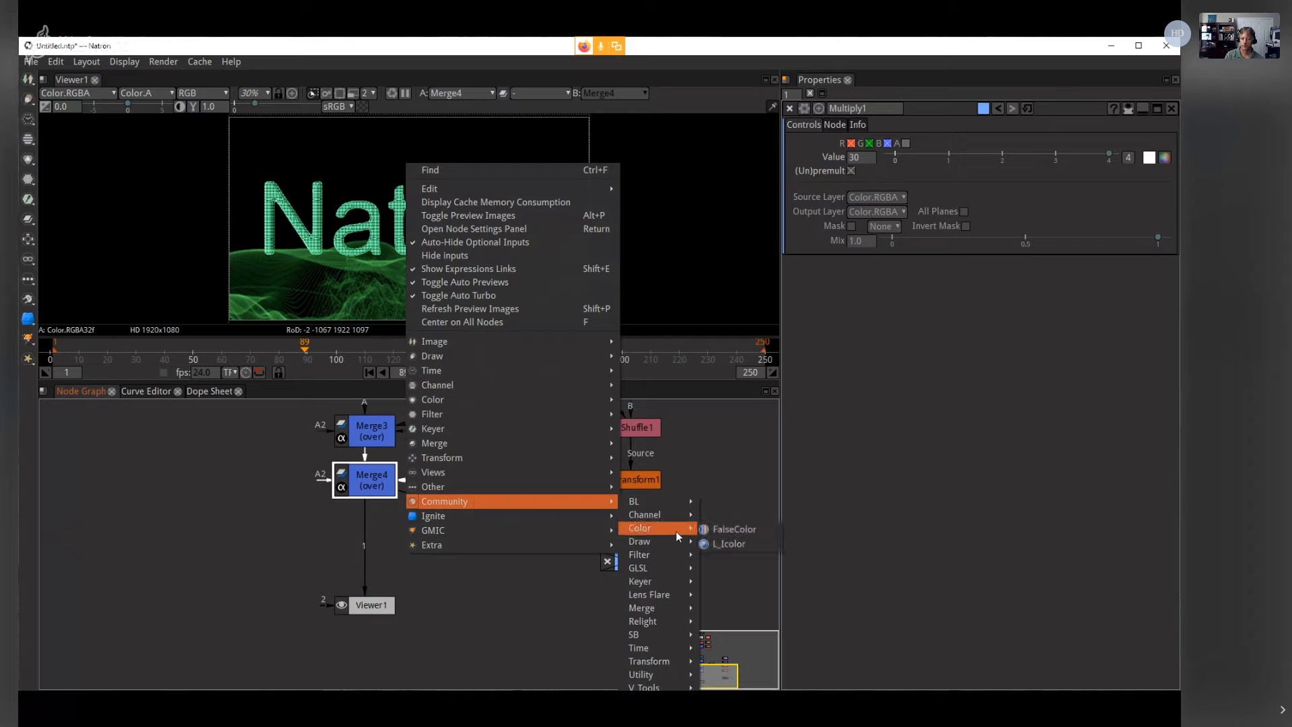
{"action": "mouse_move", "coordinate": [659, 560]}
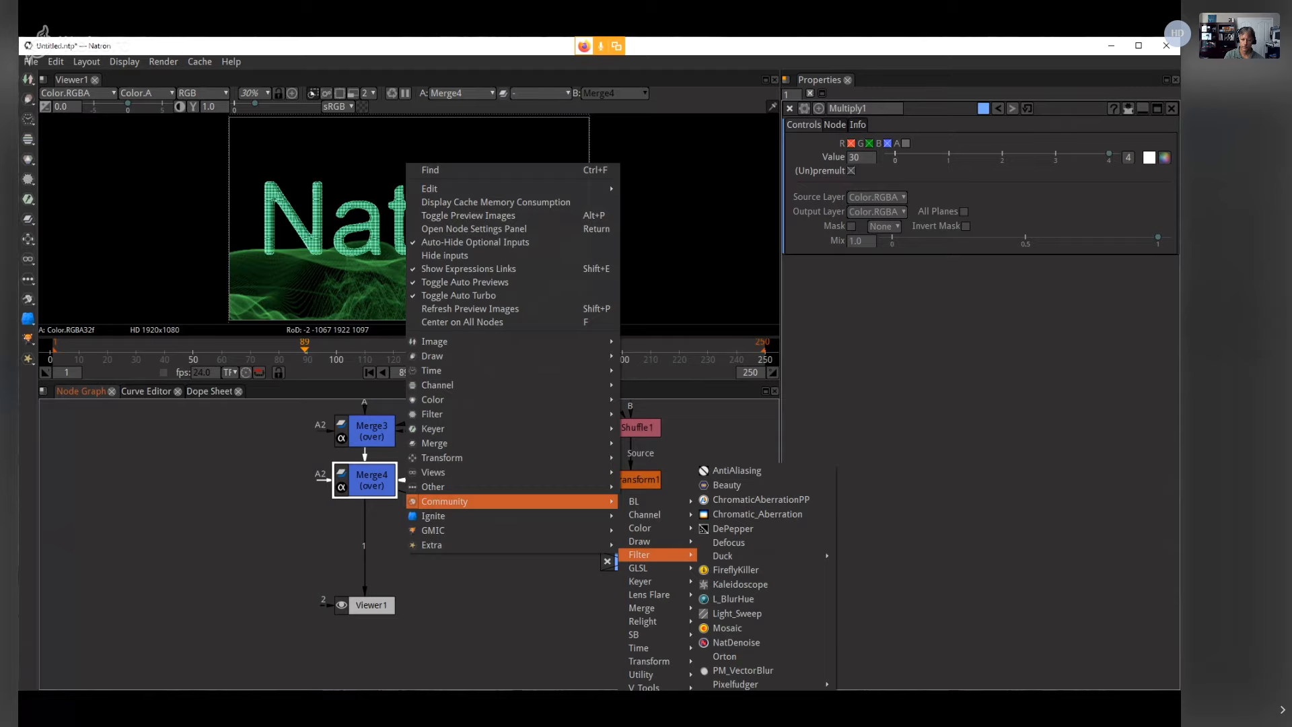
{"action": "left_click", "coordinate": [479, 640]}
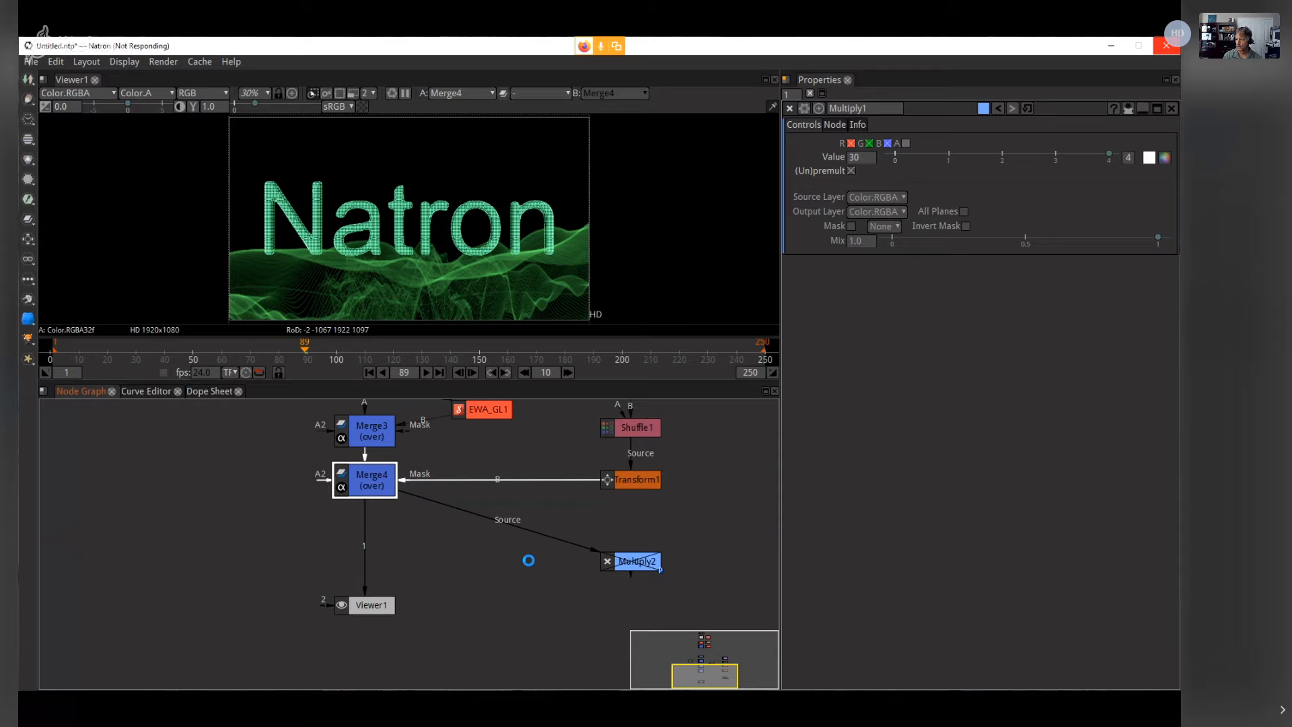
Step: Delete the disabled Multiply2 node and select the fxT_Glowy1 node
{"action": "left_click", "coordinate": [653, 568]}
{"action": "key", "text": "Delete"}
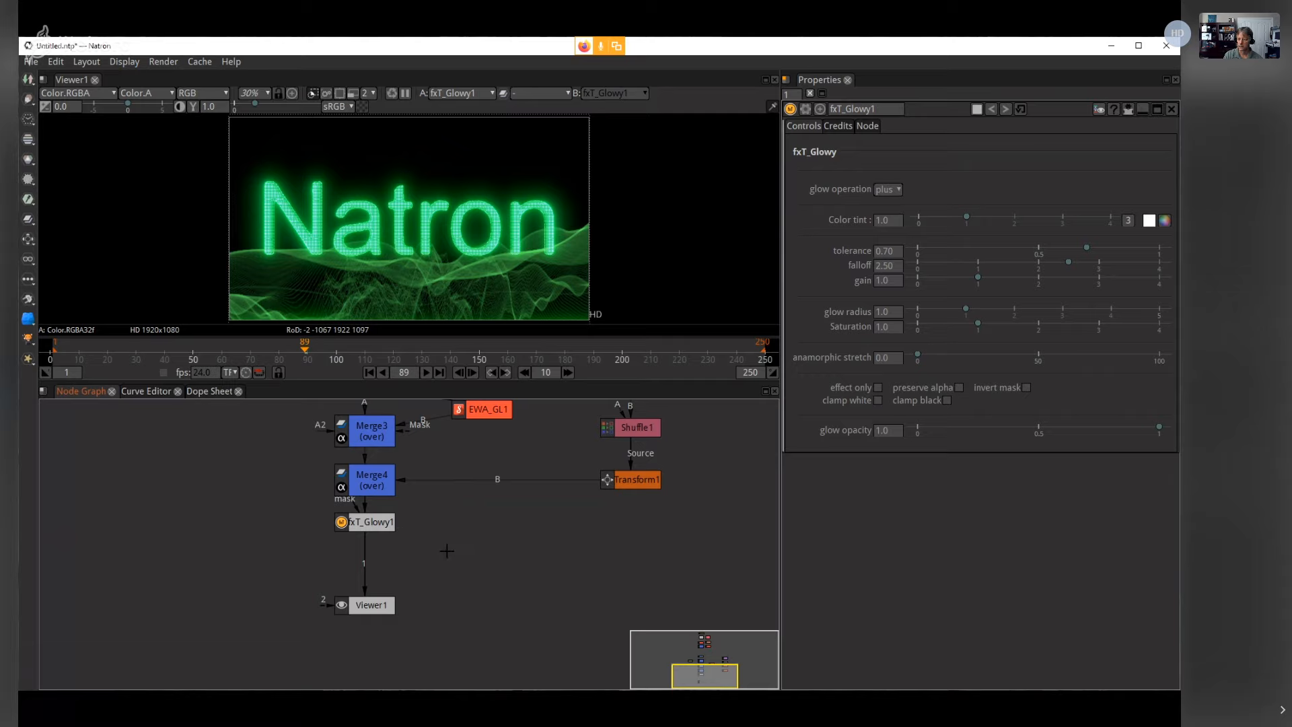
{"action": "left_click", "coordinate": [367, 522]}
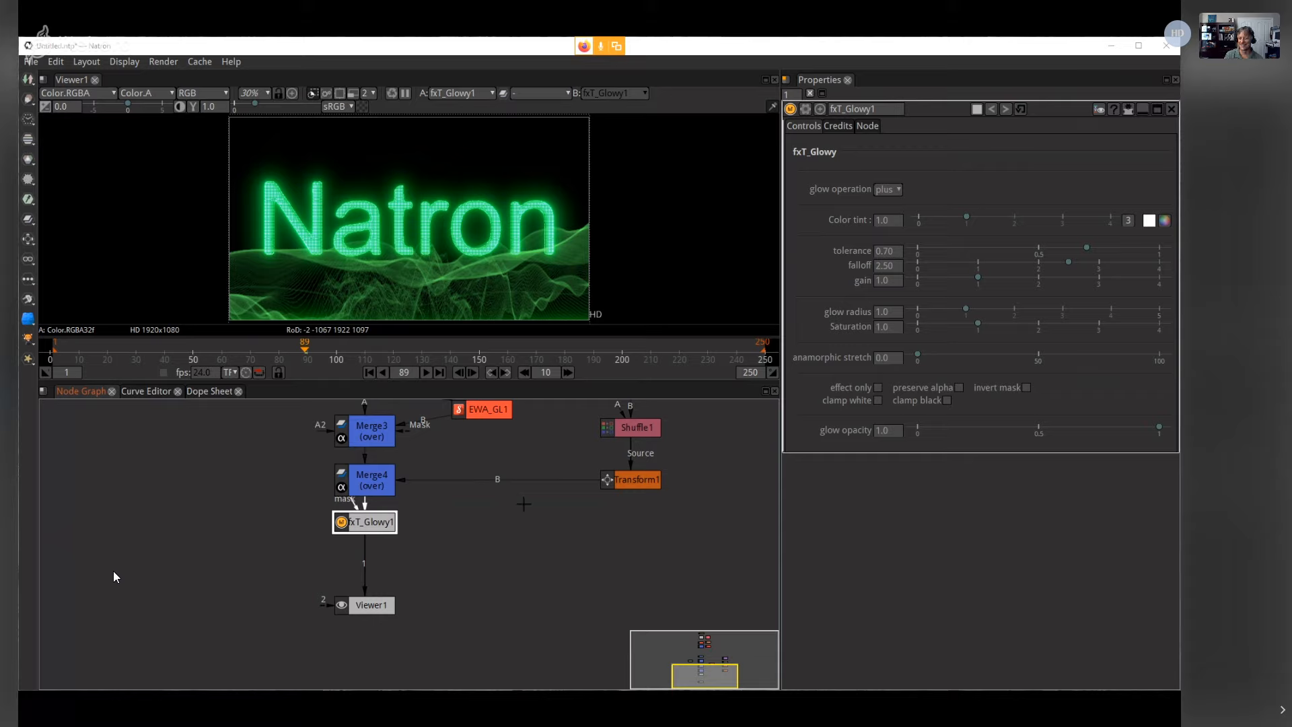
{"action": "left_click_drag", "start_coordinate": [462, 497], "coordinate": [469, 582]}
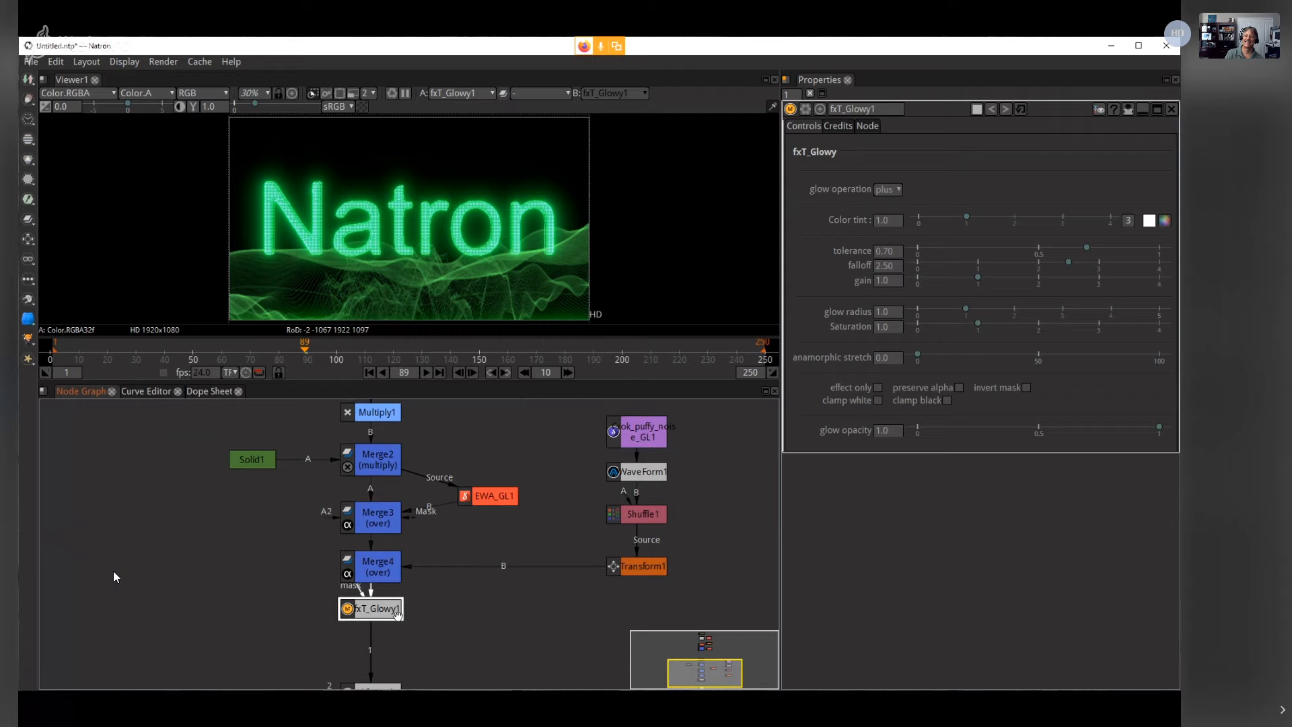
Step: Move the fxT_Glowy1 node lower to leave more room below Merge4
{"action": "left_click_drag", "start_coordinate": [381, 609], "coordinate": [380, 642]}
{"action": "left_click_drag", "start_coordinate": [501, 616], "coordinate": [505, 586]}
Step: Insert a new Merge node between Merge1 and Multiply1
{"action": "left_click_drag", "start_coordinate": [499, 506], "coordinate": [486, 584]}
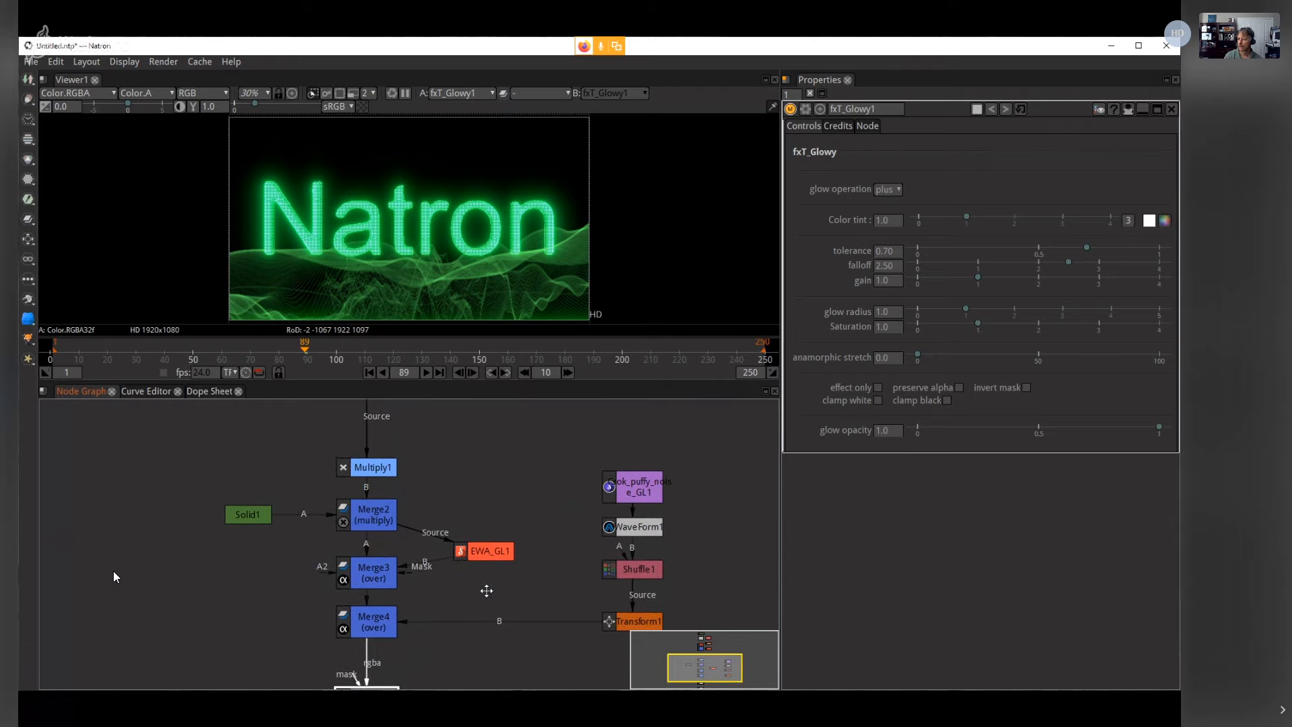
{"action": "left_click_drag", "start_coordinate": [490, 465], "coordinate": [494, 567]}
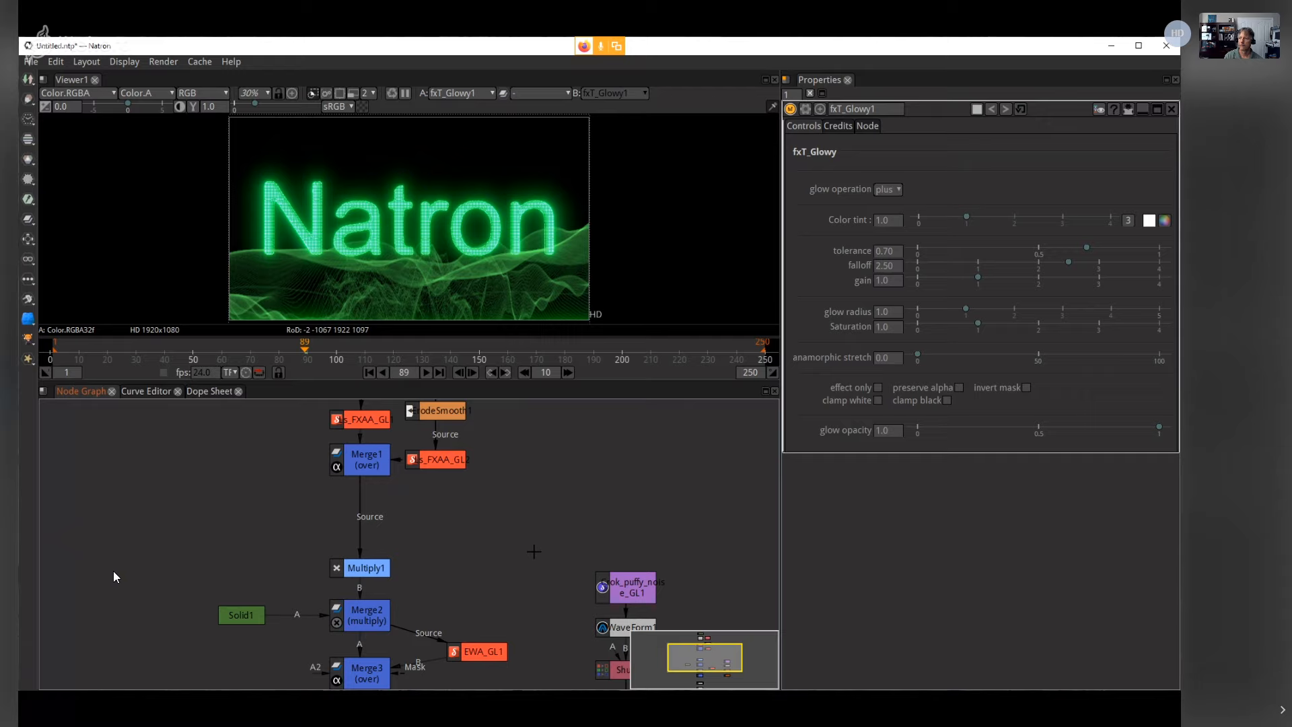
{"action": "left_click", "coordinate": [362, 461]}
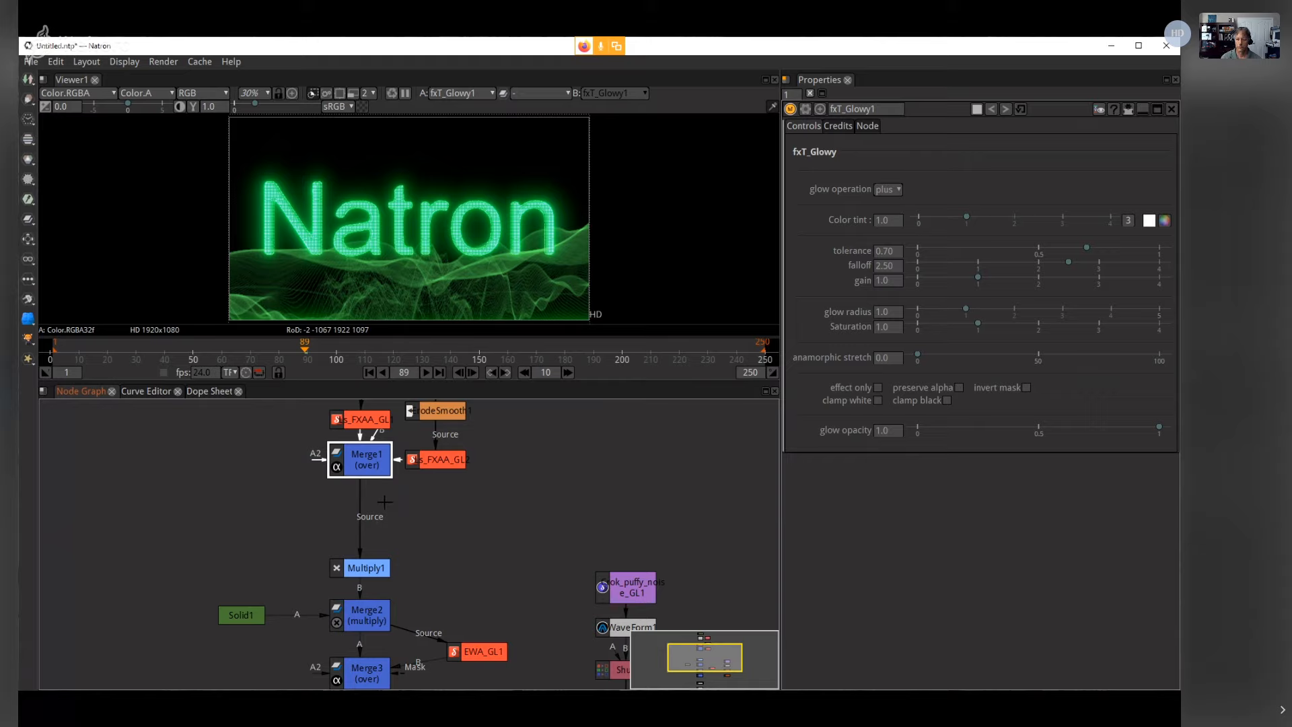
{"action": "left_click_drag", "start_coordinate": [508, 525], "coordinate": [520, 559]}
{"action": "left_click", "coordinate": [382, 584]}
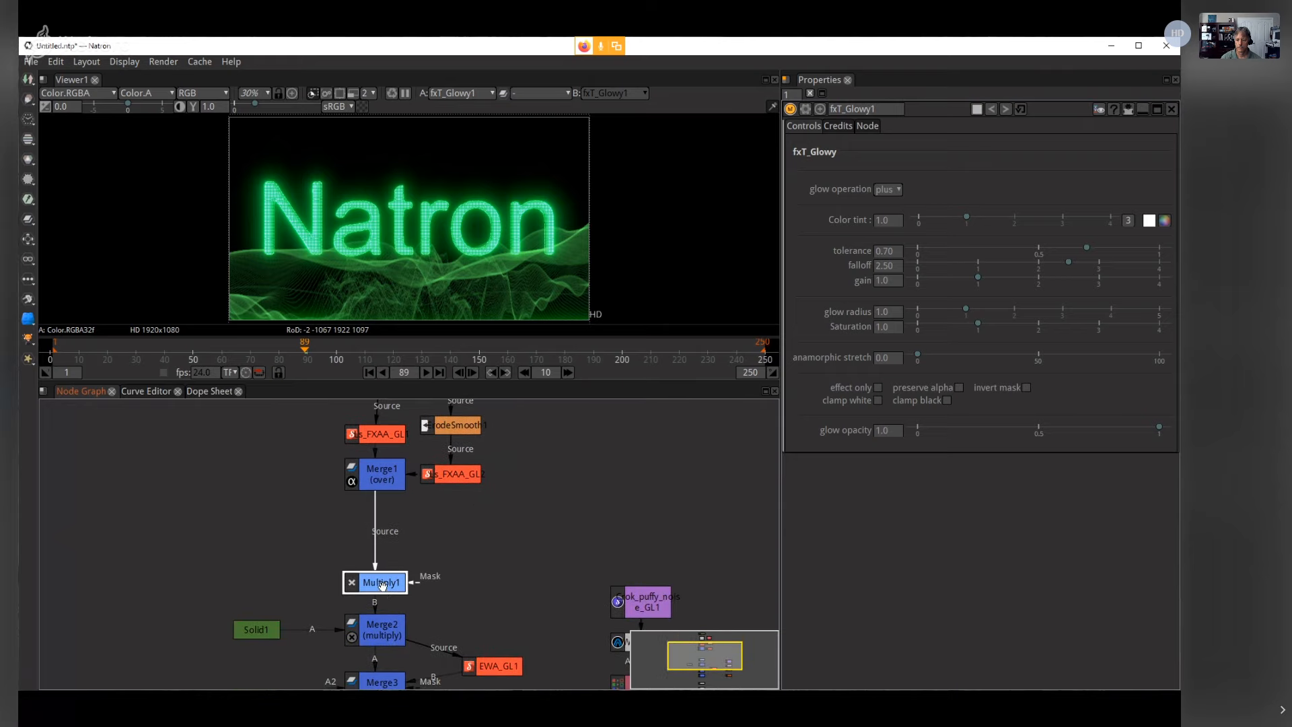
{"action": "left_click_drag", "start_coordinate": [527, 505], "coordinate": [611, 568]}
{"action": "left_click", "coordinate": [396, 502]}
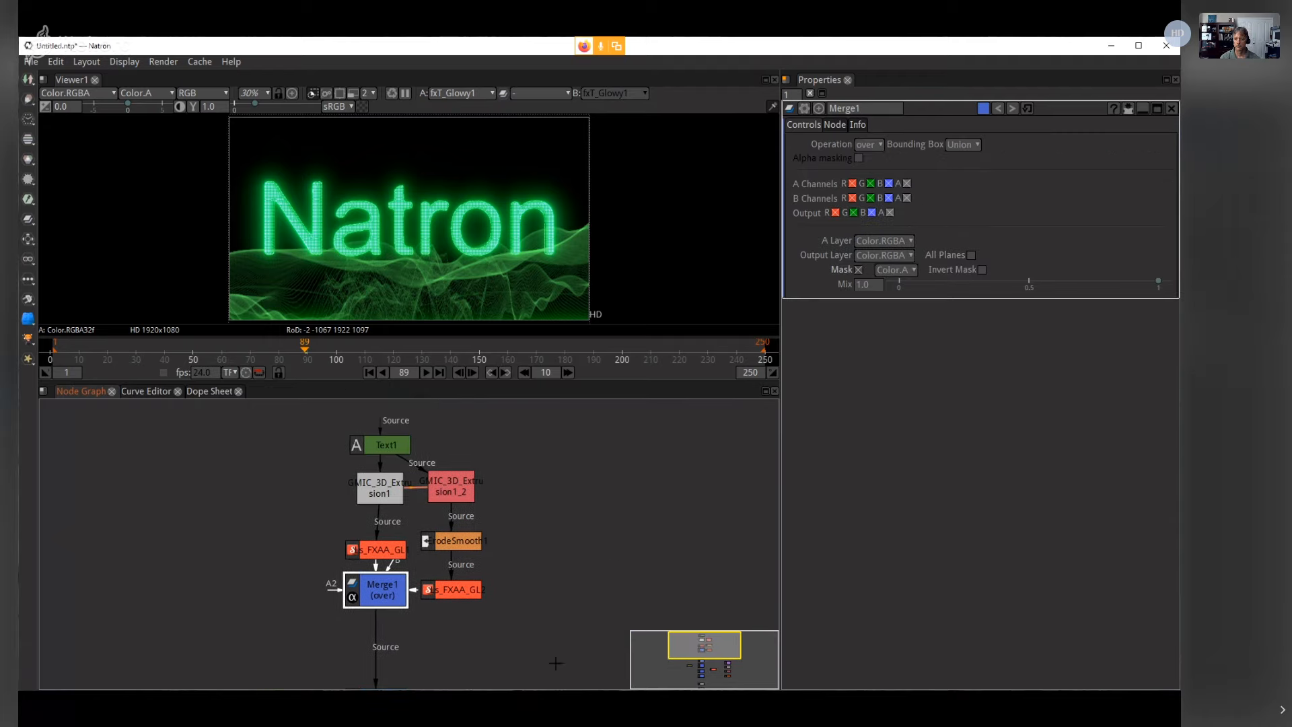
{"action": "left_click_drag", "start_coordinate": [532, 597], "coordinate": [535, 559]}
{"action": "left_click_drag", "start_coordinate": [476, 612], "coordinate": [478, 596]}
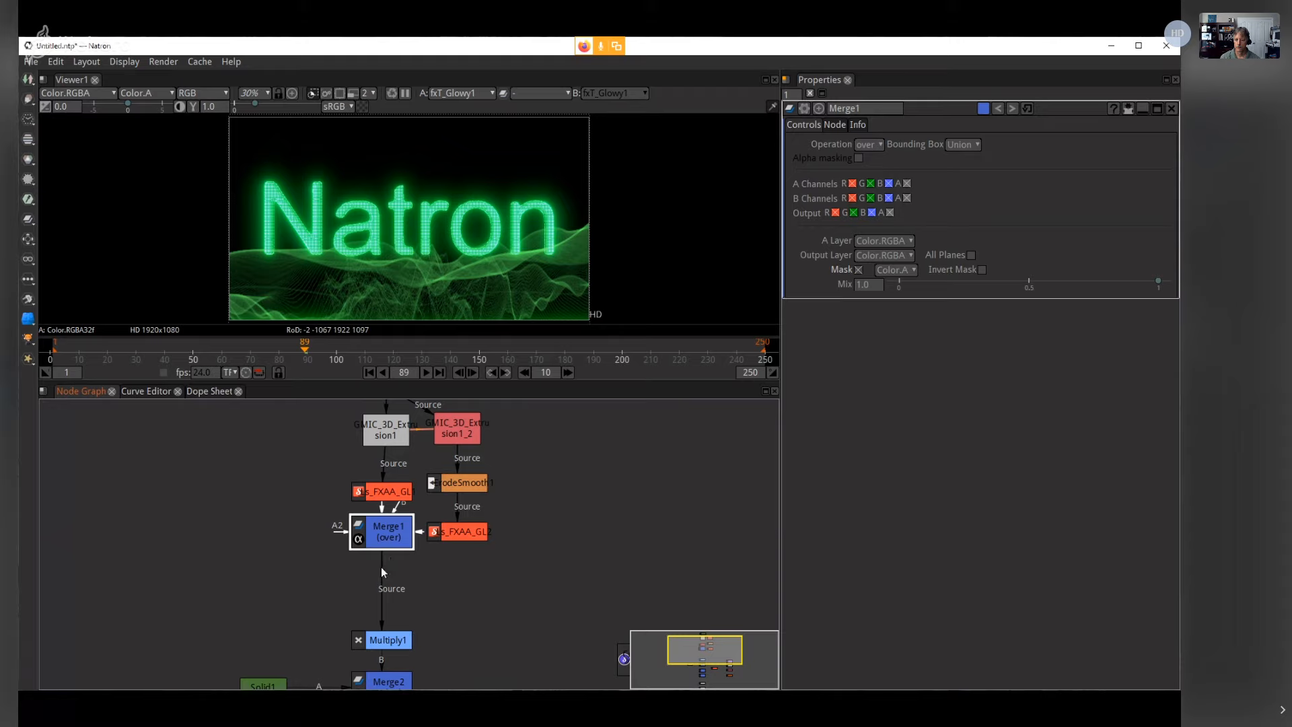
{"action": "key", "text": "m"}
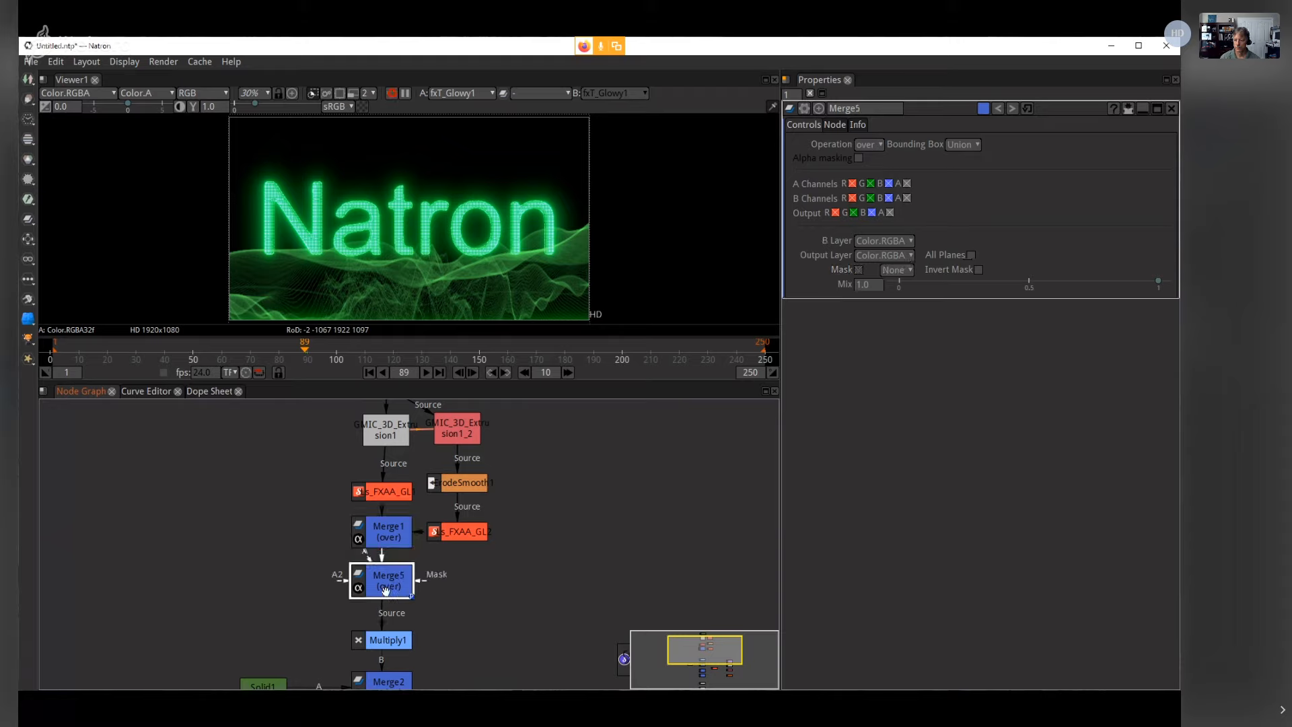
Step: Add a separate, unconnected Text node beside the Merge1 branch
{"action": "left_click", "coordinate": [138, 504]}
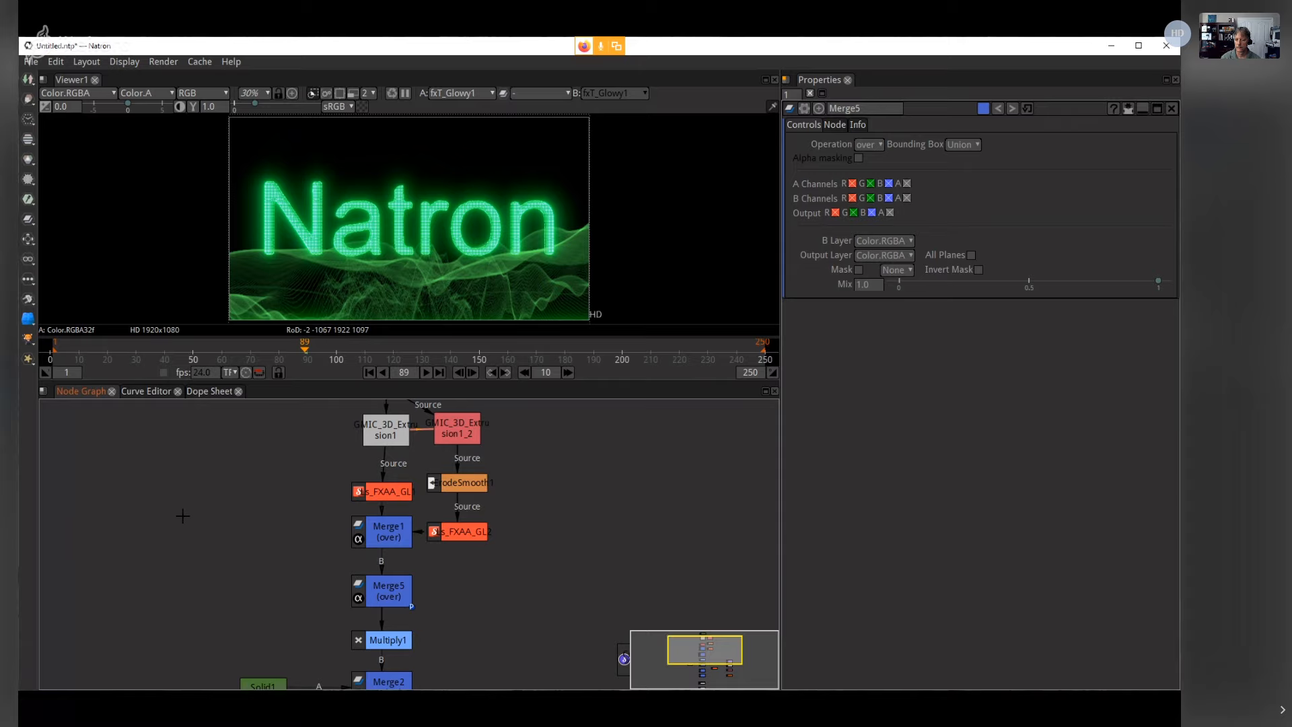
{"action": "key", "text": "Tab"}
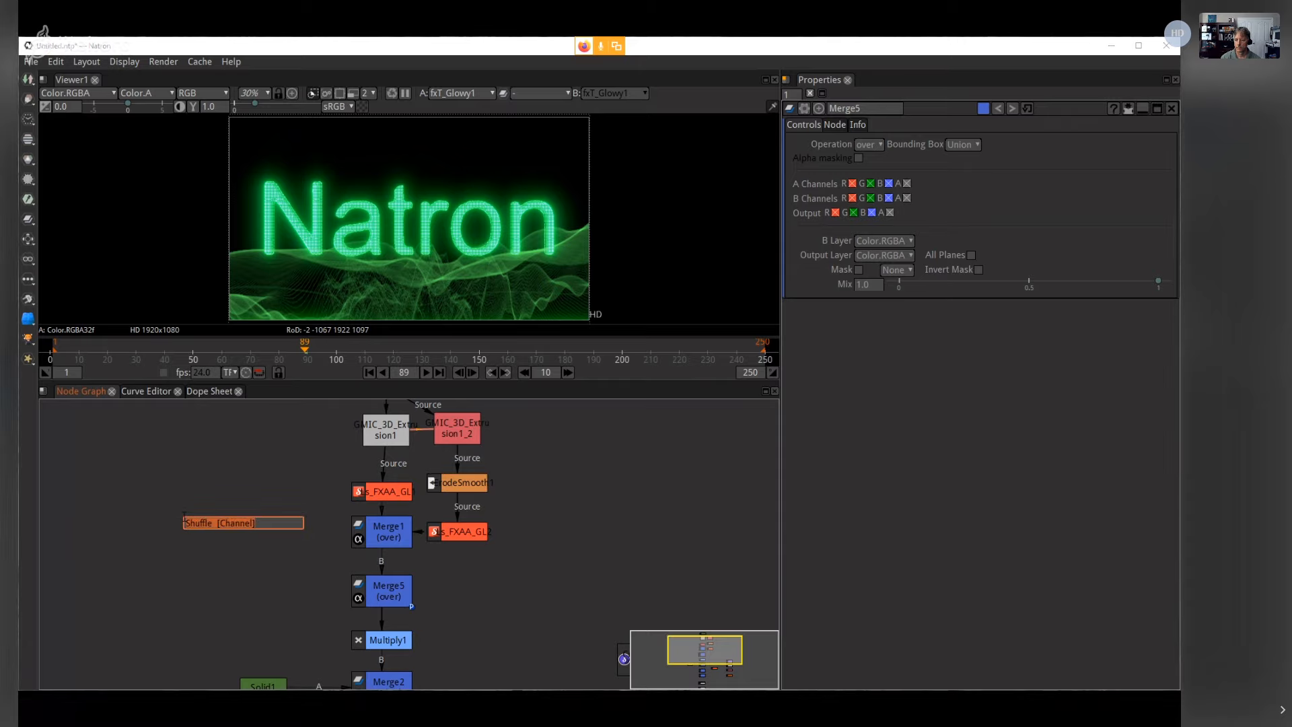
{"action": "type", "text": "te"}
{"action": "key", "text": "Down"}
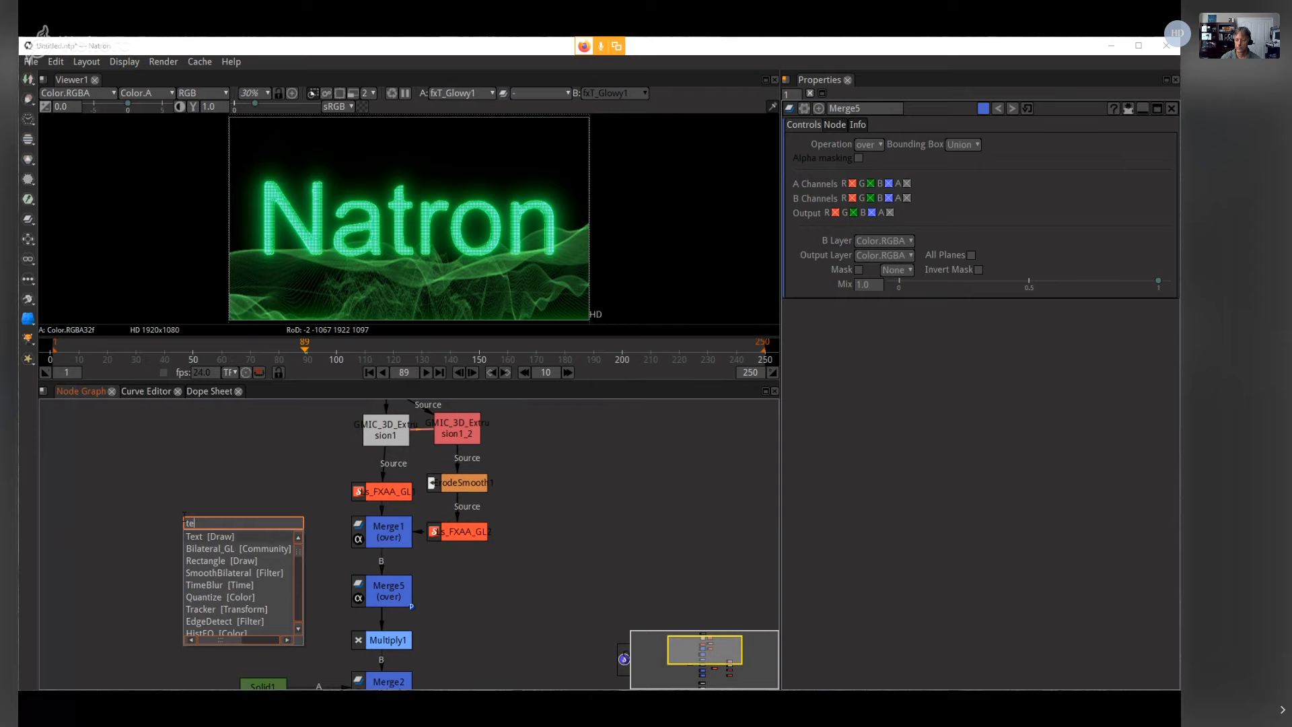
{"action": "key", "text": "Return"}
{"action": "key", "text": "Return"}
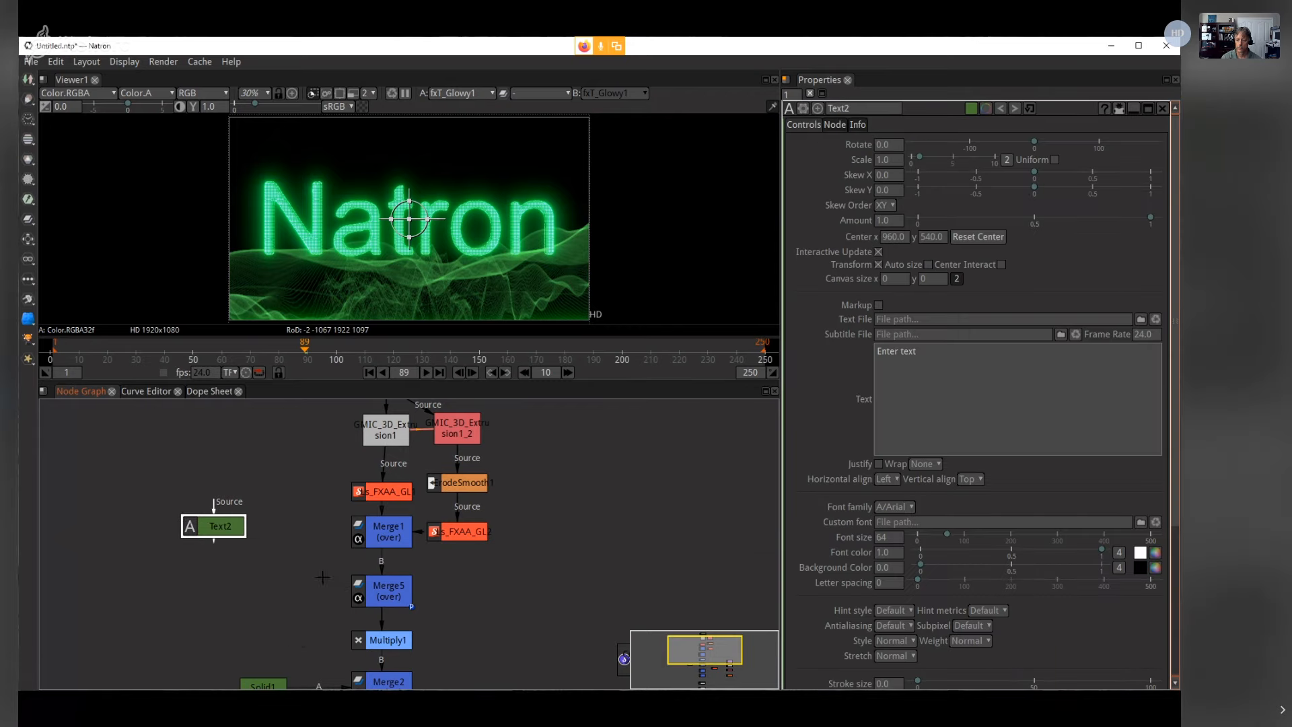
Step: Set the new text's font family to V/Vecs and font size to 200, viewing the Text2 node's output
{"action": "left_click", "coordinate": [907, 506]}
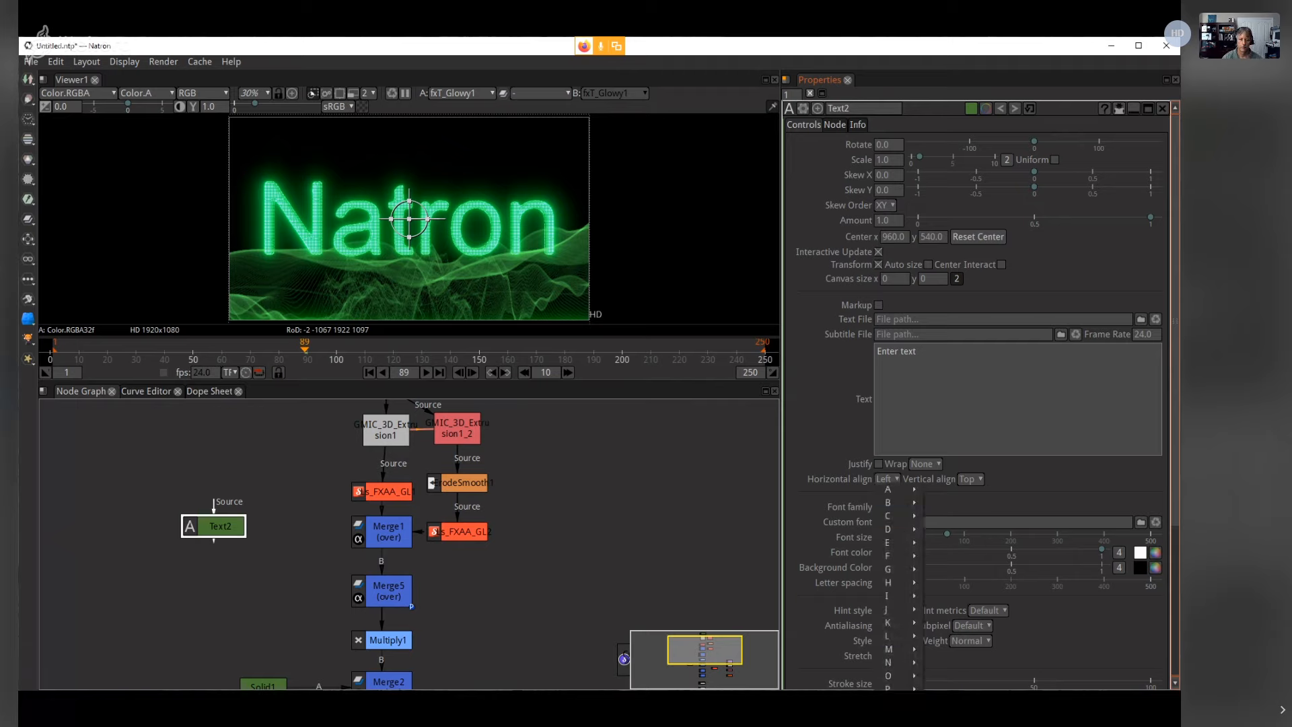
{"action": "left_click", "coordinate": [956, 724]}
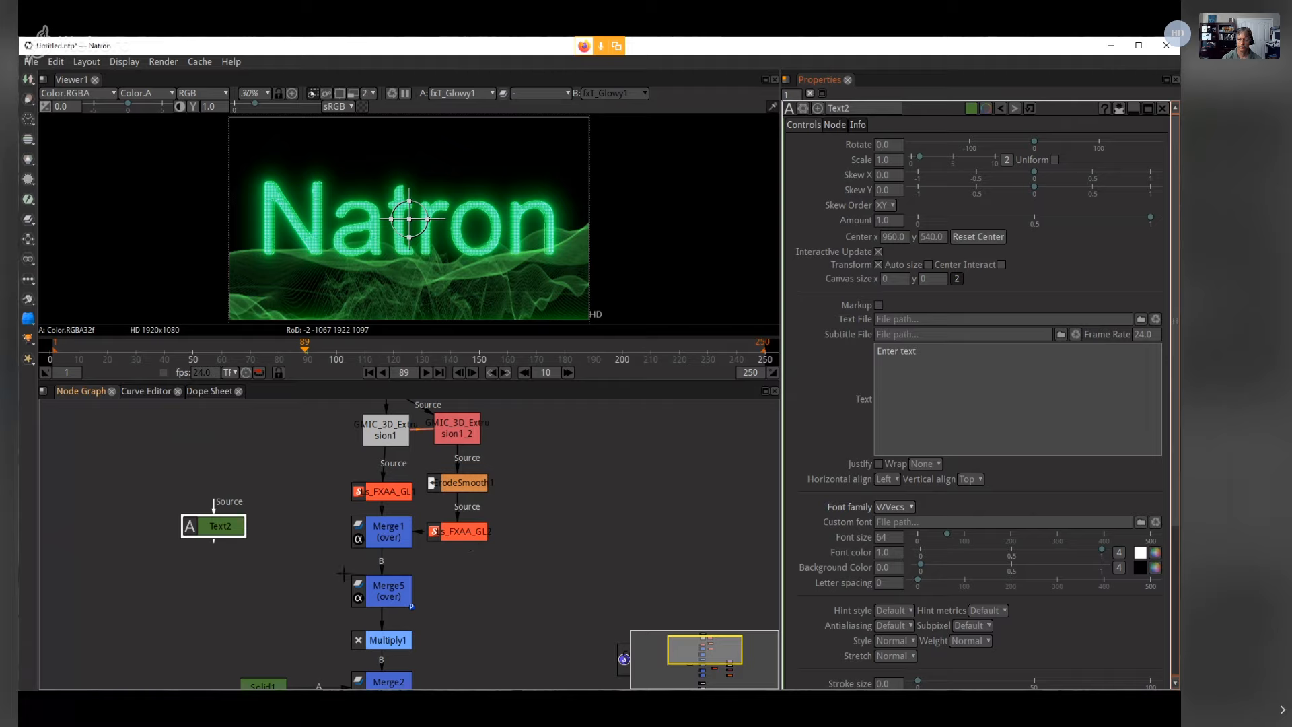
{"action": "left_click", "coordinate": [206, 524]}
{"action": "key", "text": "1"}
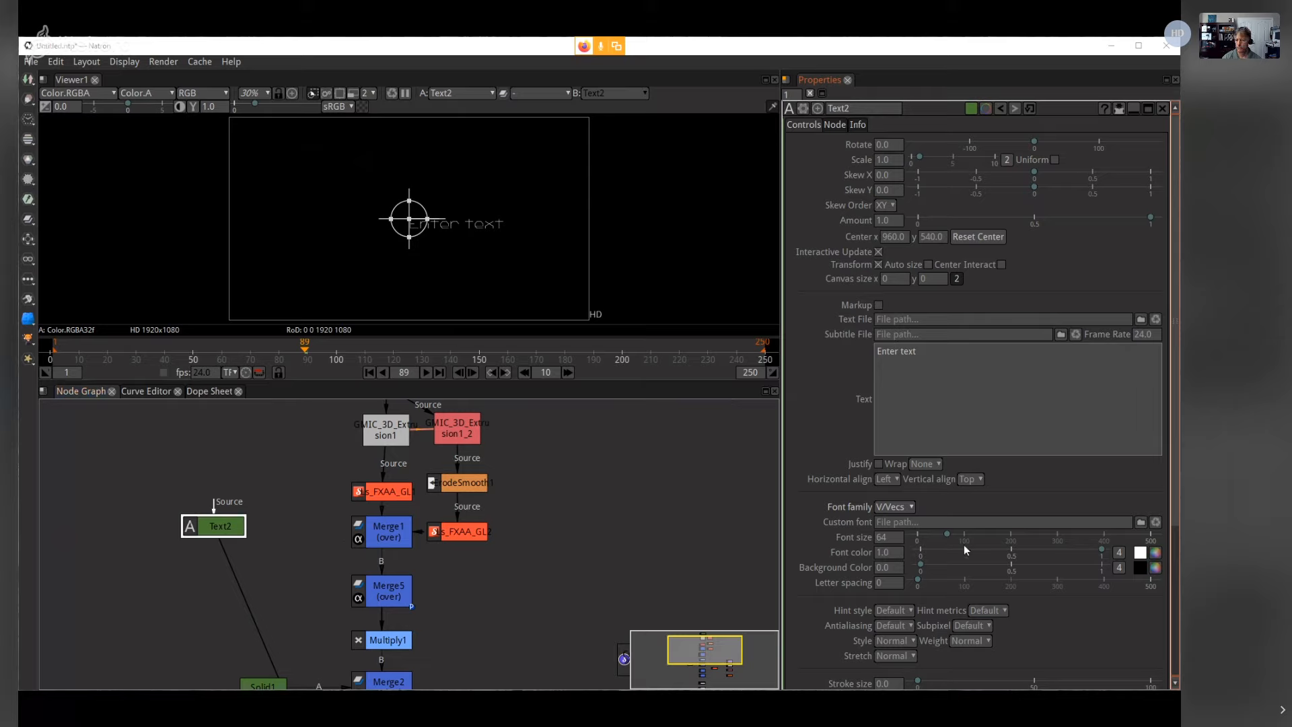
{"action": "left_click", "coordinate": [894, 538]}
{"action": "type", "text": "200"}
{"action": "key", "text": "Return"}
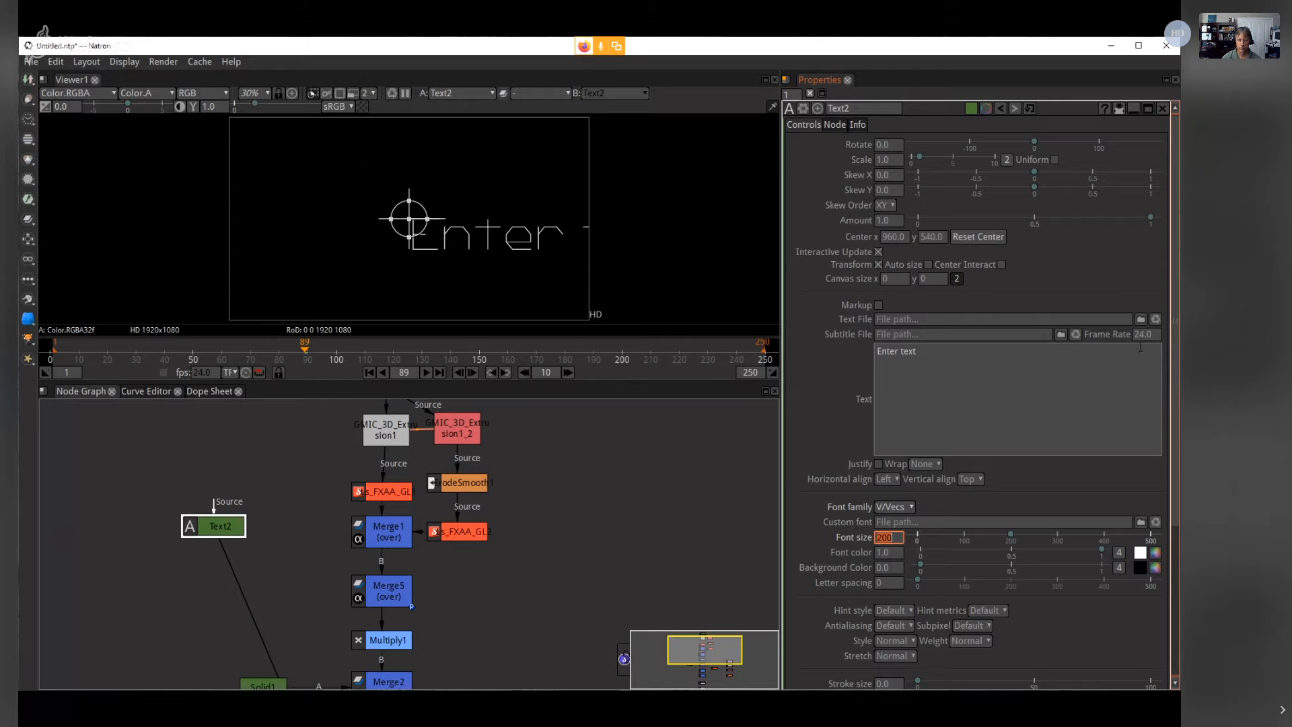
Step: Replace the Text2 content with "VFX with" and move its center to about x 372, y 832
{"action": "left_click_drag", "start_coordinate": [410, 222], "coordinate": [299, 168]}
{"action": "left_click", "coordinate": [947, 362]}
{"action": "key", "text": "ctrl+a"}
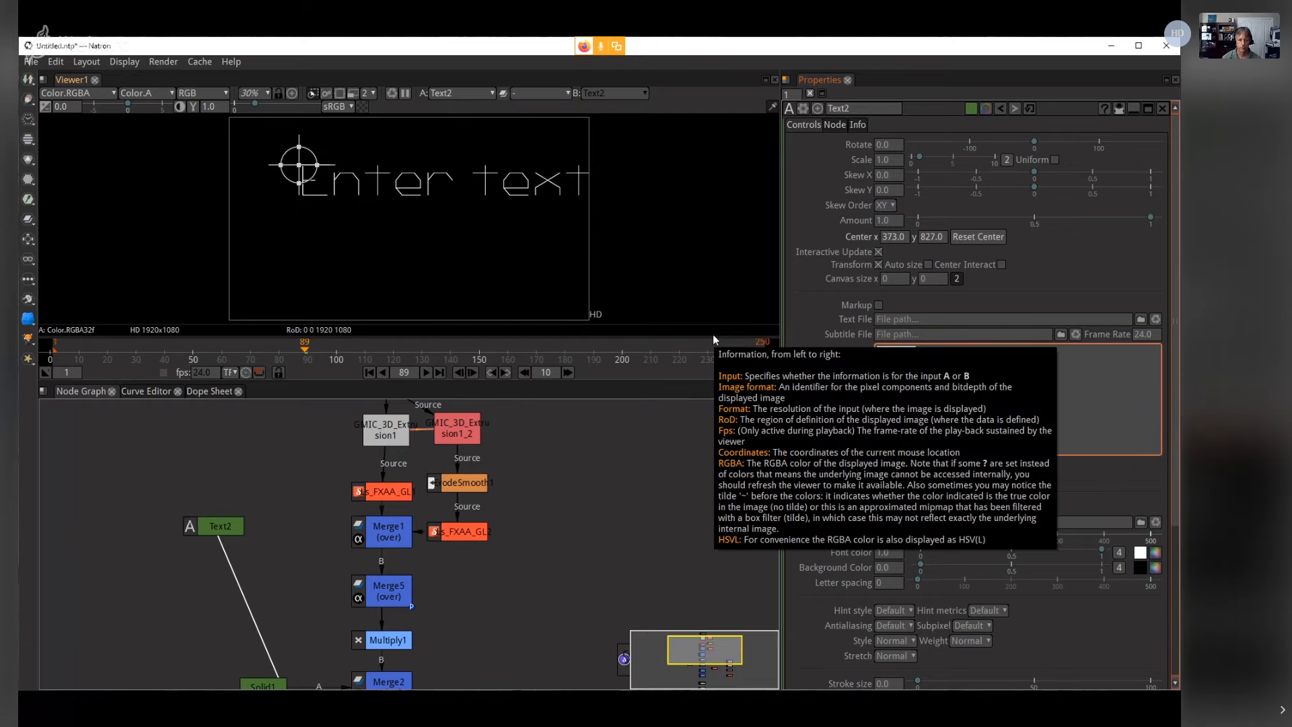
{"action": "key", "text": "BackSpace"}
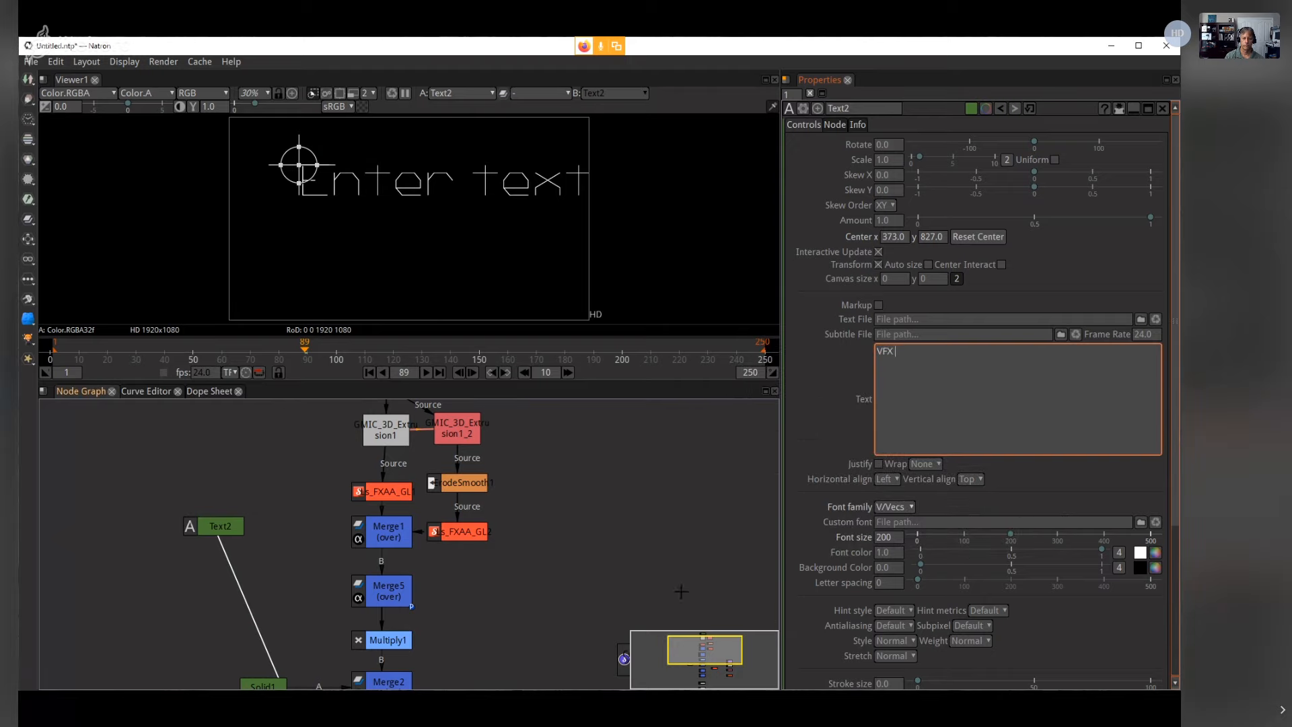
{"action": "type", "text": "VFX with"}
{"action": "left_click", "coordinate": [839, 407]}
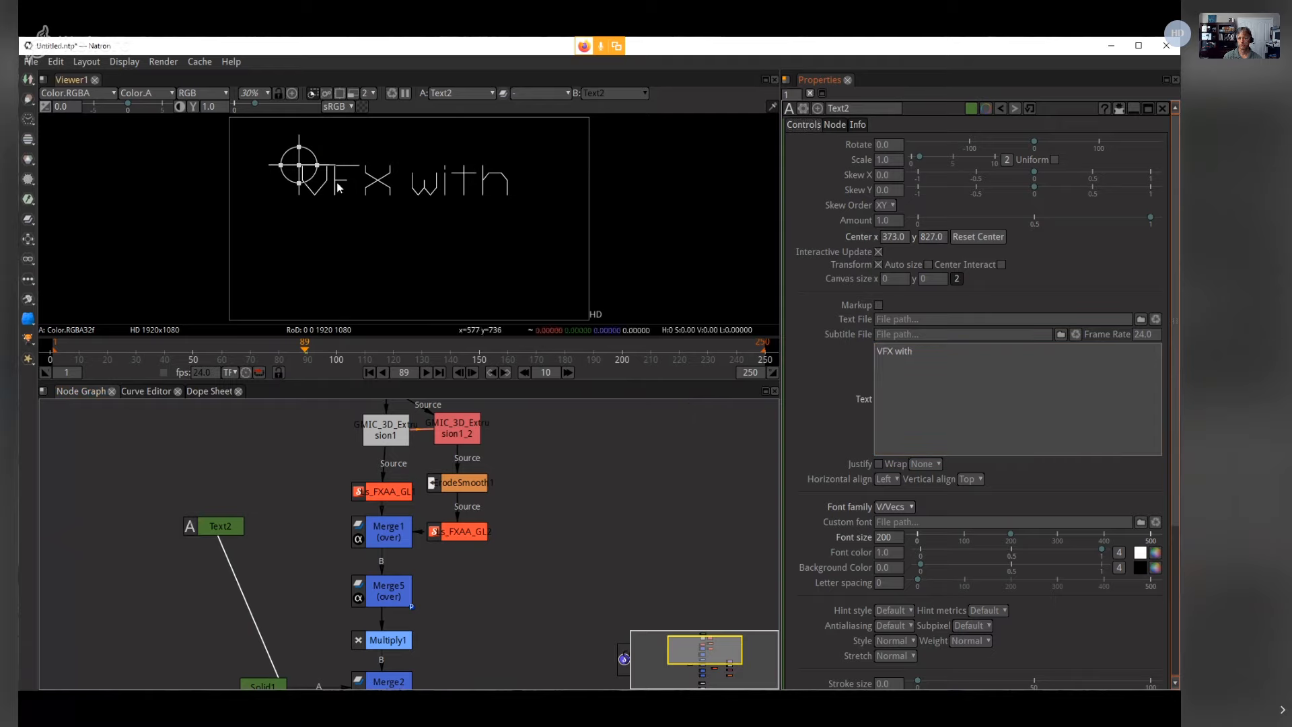
{"action": "mouse_move", "coordinate": [304, 168]}
{"action": "left_mouse_down"}
{"action": "mouse_move", "coordinate": [390, 231]}
{"action": "mouse_move", "coordinate": [300, 191]}
{"action": "mouse_move", "coordinate": [289, 162]}
{"action": "mouse_move", "coordinate": [300, 148]}
{"action": "mouse_move", "coordinate": [298, 164]}
{"action": "left_mouse_up"}
Step: Reconnect the viewer to the fxT_Glowy1 node to show the full composite
{"action": "left_click_drag", "start_coordinate": [534, 629], "coordinate": [504, 367]}
{"action": "left_click_drag", "start_coordinate": [431, 509], "coordinate": [449, 479]}
{"action": "left_click", "coordinate": [371, 586]}
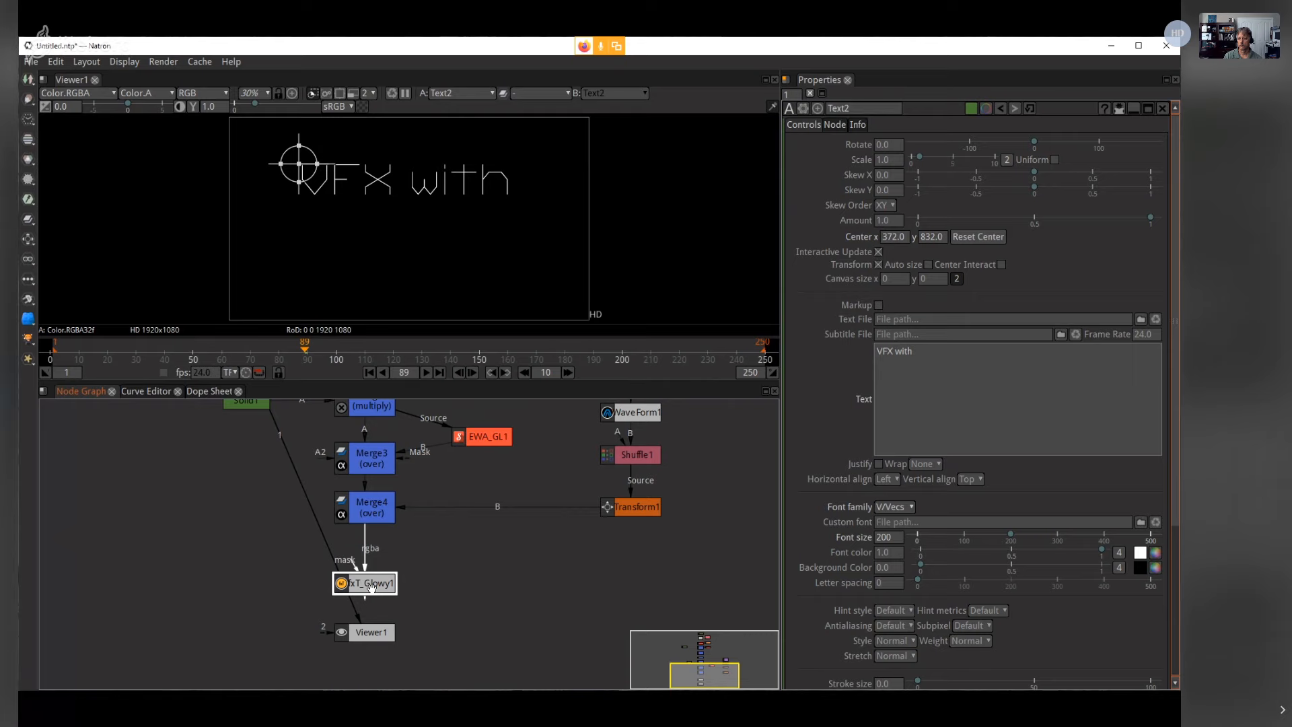
{"action": "key", "text": "1"}
Step: Connect the A input of Merge5 to the Text2 node
{"action": "left_click_drag", "start_coordinate": [486, 507], "coordinate": [492, 574]}
{"action": "left_click_drag", "start_coordinate": [504, 529], "coordinate": [512, 712]}
{"action": "left_click", "coordinate": [382, 555]}
{"action": "left_click_drag", "start_coordinate": [362, 522], "coordinate": [206, 487]}
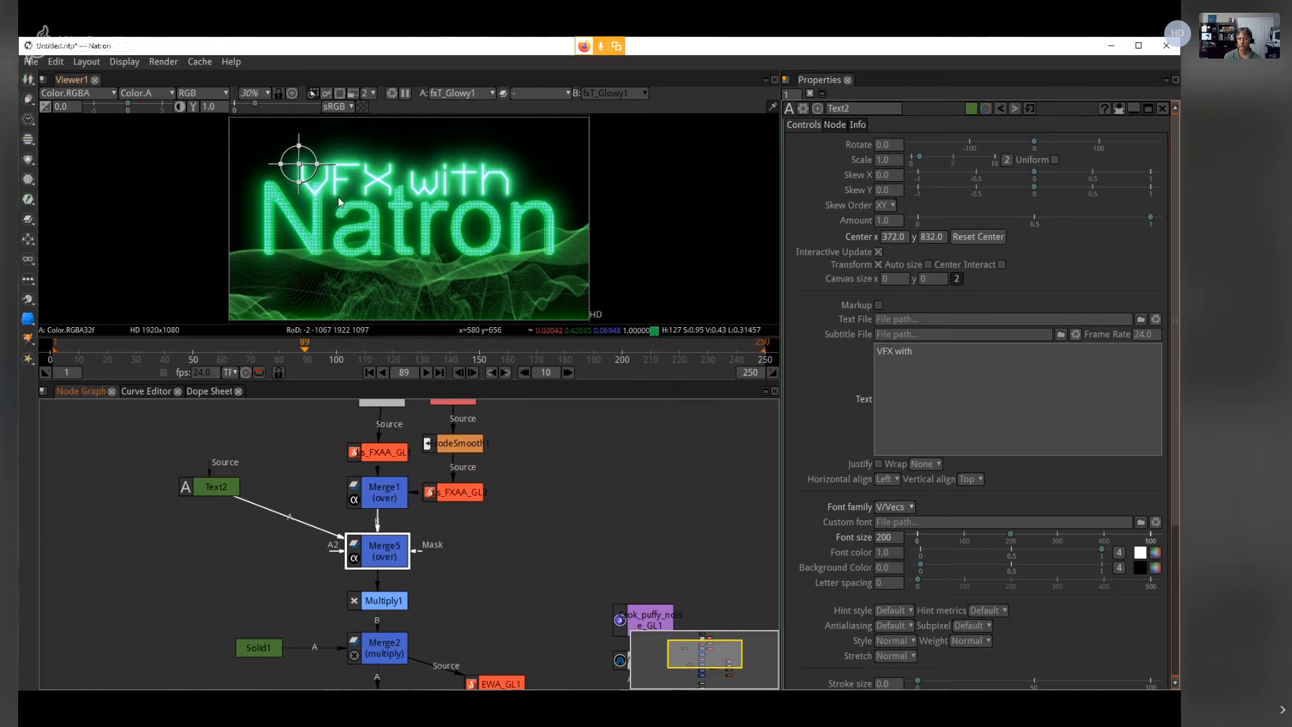
Step: Move the "VFX with" text above Natron, with its center at about x 171, y 947
{"action": "left_click_drag", "start_coordinate": [298, 163], "coordinate": [261, 146]}
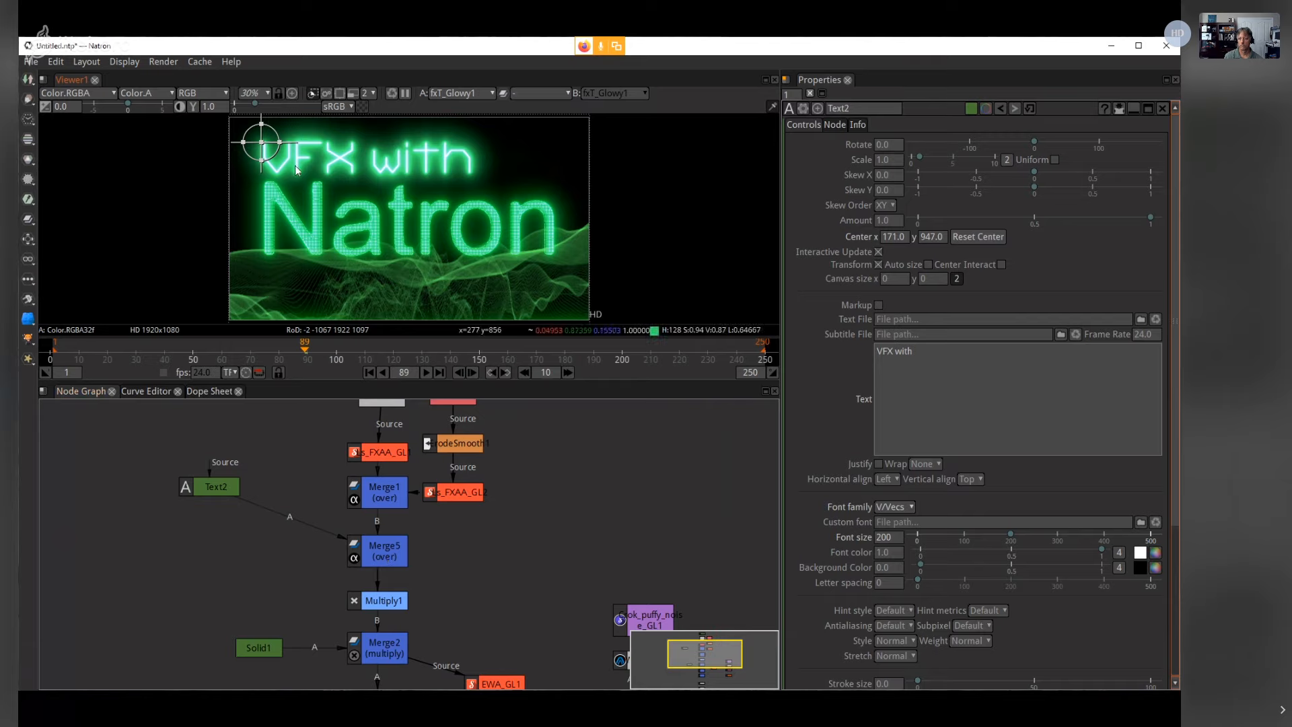
{"action": "double_click", "coordinate": [896, 539]}
{"action": "key", "text": "Return"}
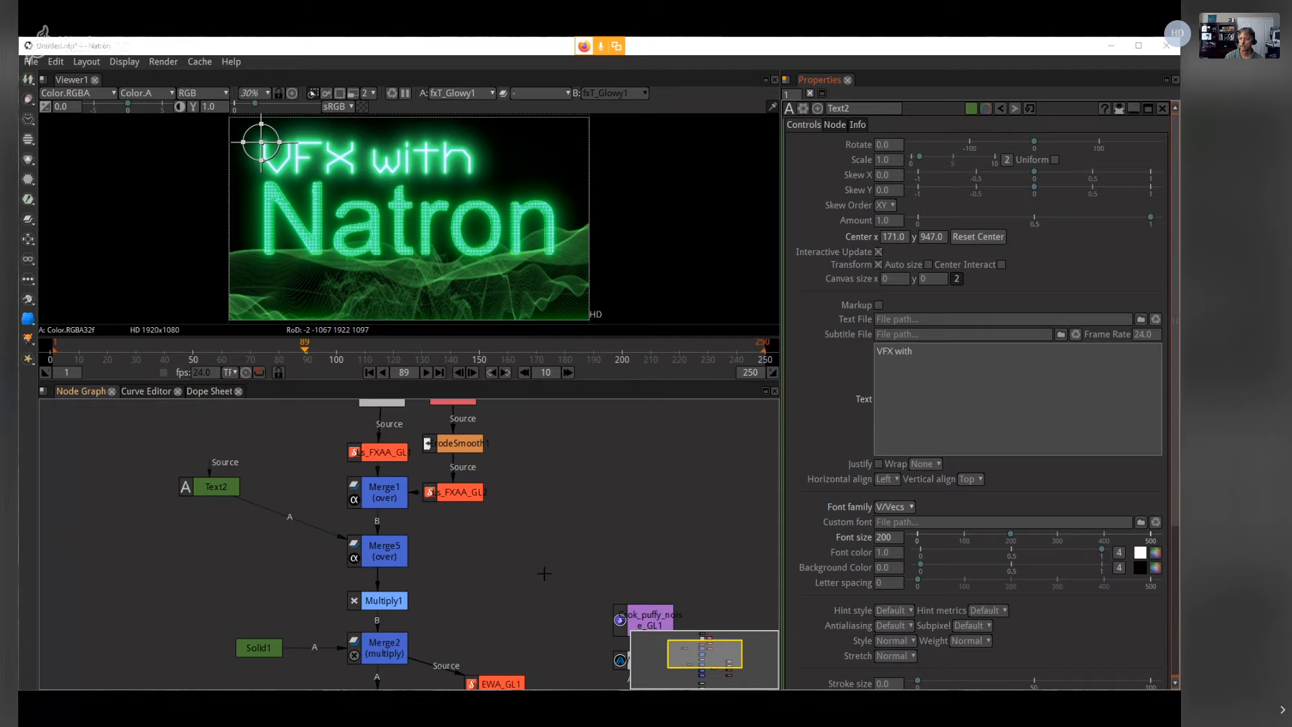
Step: Lower the Mix of Merge5 to 0.1 to dim the "VFX with" text
{"action": "left_click", "coordinate": [384, 551]}
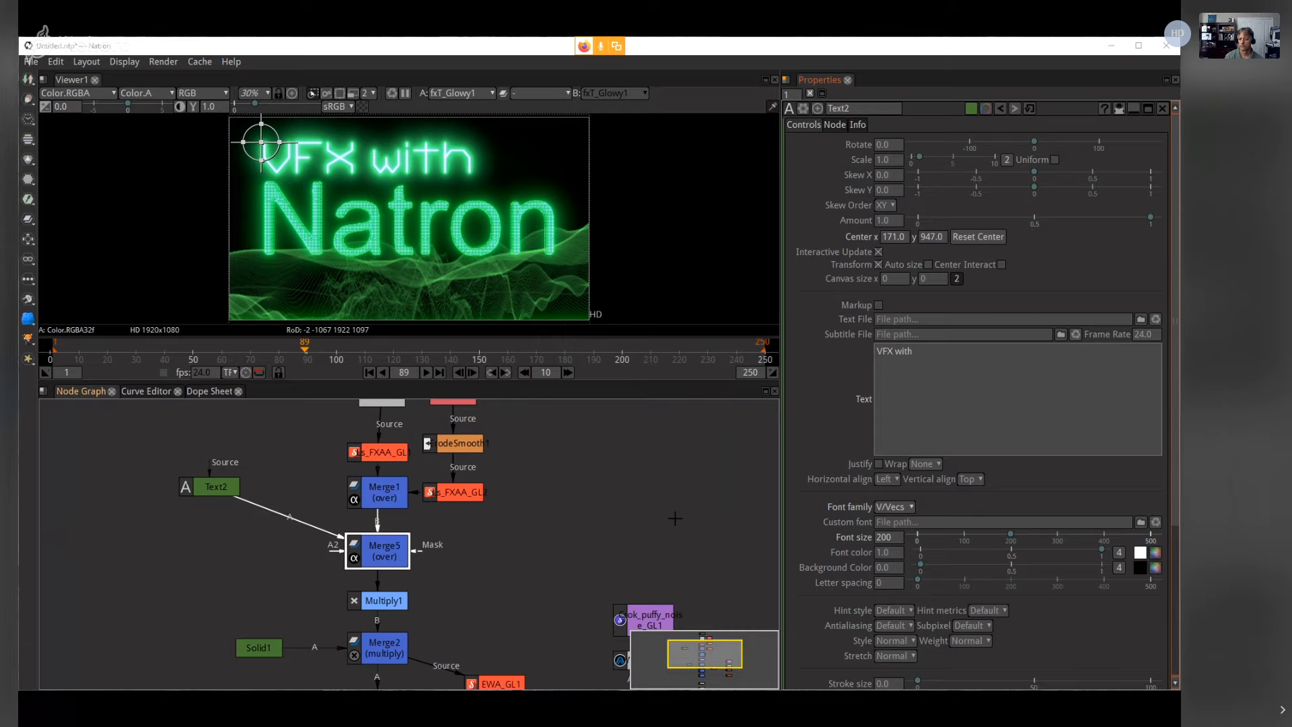
{"action": "double_click", "coordinate": [364, 556]}
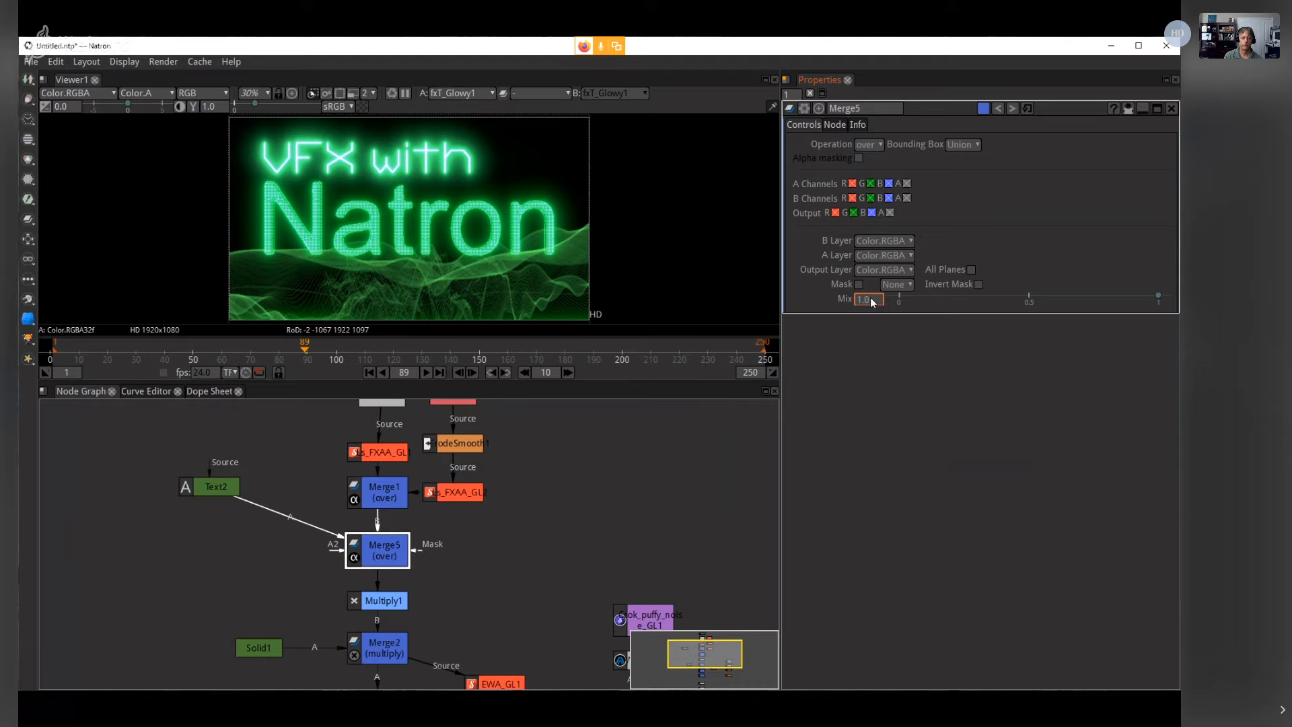
{"action": "scroll", "coordinate": [866, 300], "scroll_direction": "down", "scroll_amount": 1}
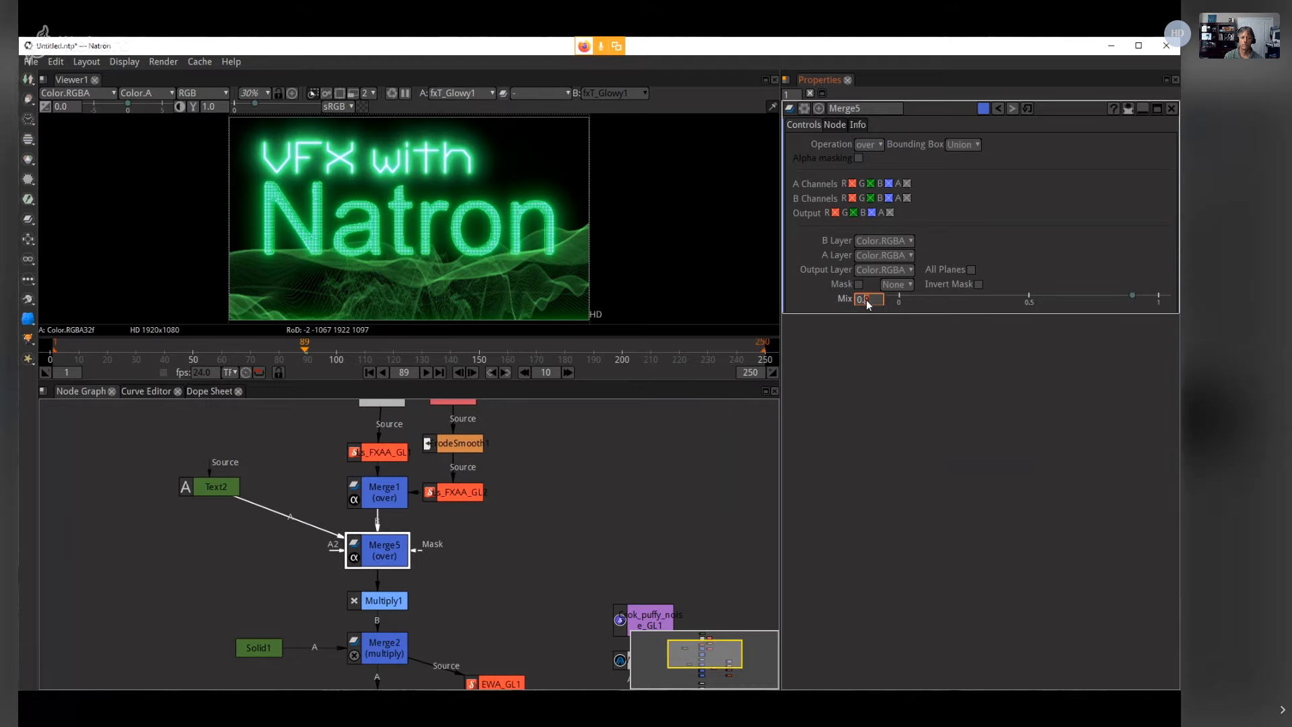
{"action": "scroll", "coordinate": [866, 301], "scroll_direction": "down", "scroll_amount": 3}
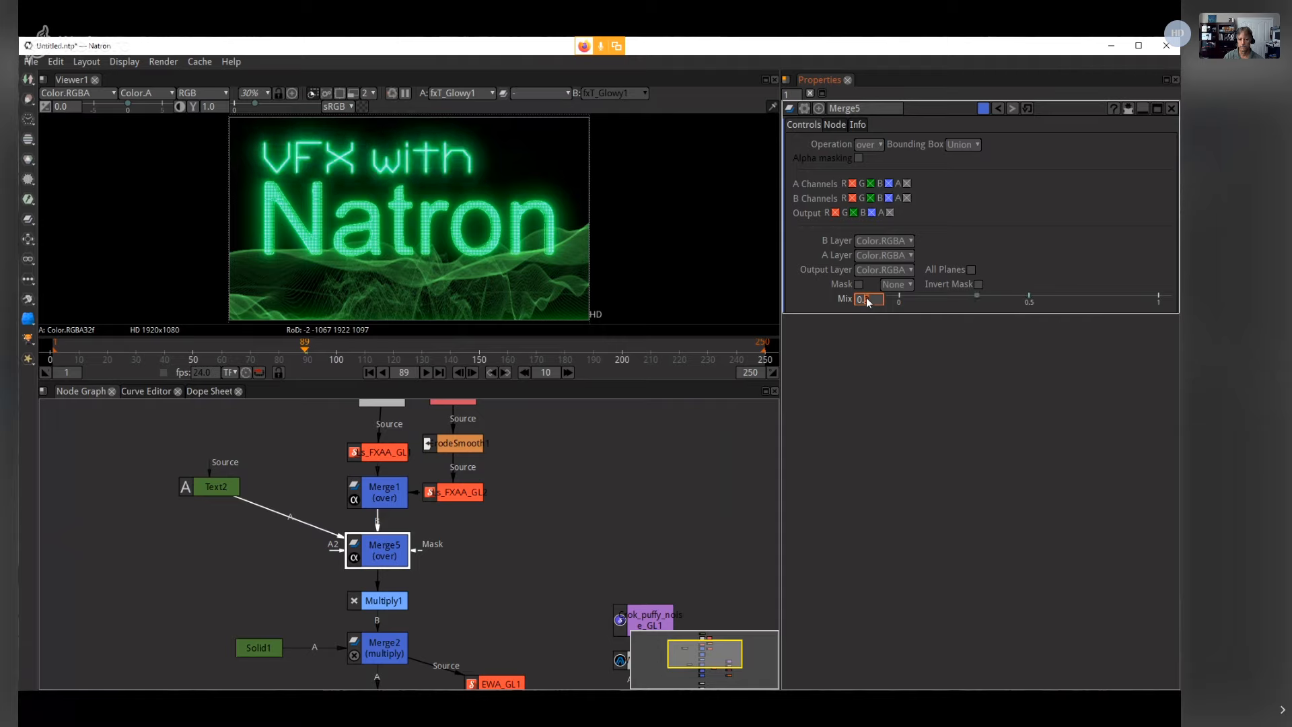
{"action": "scroll", "coordinate": [869, 302], "scroll_direction": "down", "scroll_amount": 1}
{"action": "scroll", "coordinate": [868, 302], "scroll_direction": "down", "scroll_amount": 1}
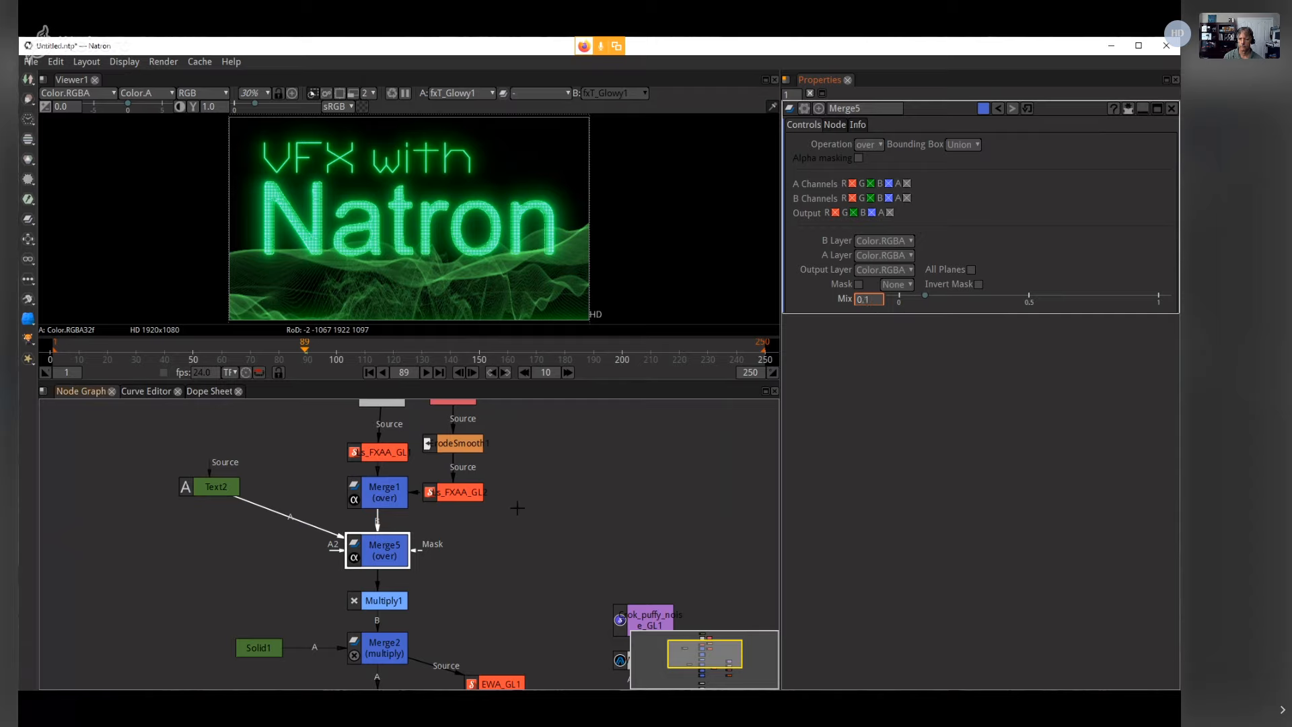
Step: Open the settings of the GMIC_3D_Extrusion1 node and go to frame 1
{"action": "left_click_drag", "start_coordinate": [504, 575], "coordinate": [533, 438]}
{"action": "left_click_drag", "start_coordinate": [519, 647], "coordinate": [508, 594]}
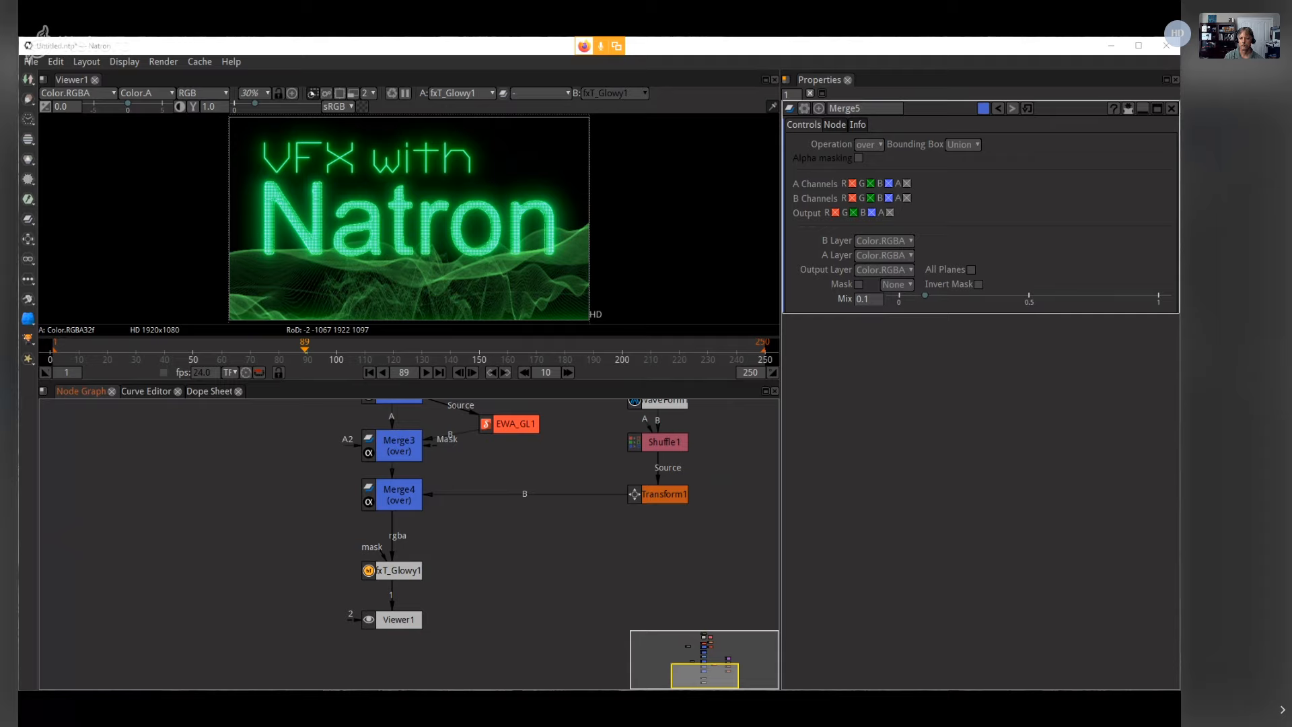
{"action": "mouse_move", "coordinate": [509, 460]}
{"action": "left_mouse_down"}
{"action": "mouse_move", "coordinate": [486, 638]}
{"action": "mouse_move", "coordinate": [505, 496]}
{"action": "mouse_move", "coordinate": [514, 599]}
{"action": "left_mouse_up"}
{"action": "left_click_drag", "start_coordinate": [553, 476], "coordinate": [527, 532]}
{"action": "left_click", "coordinate": [381, 518]}
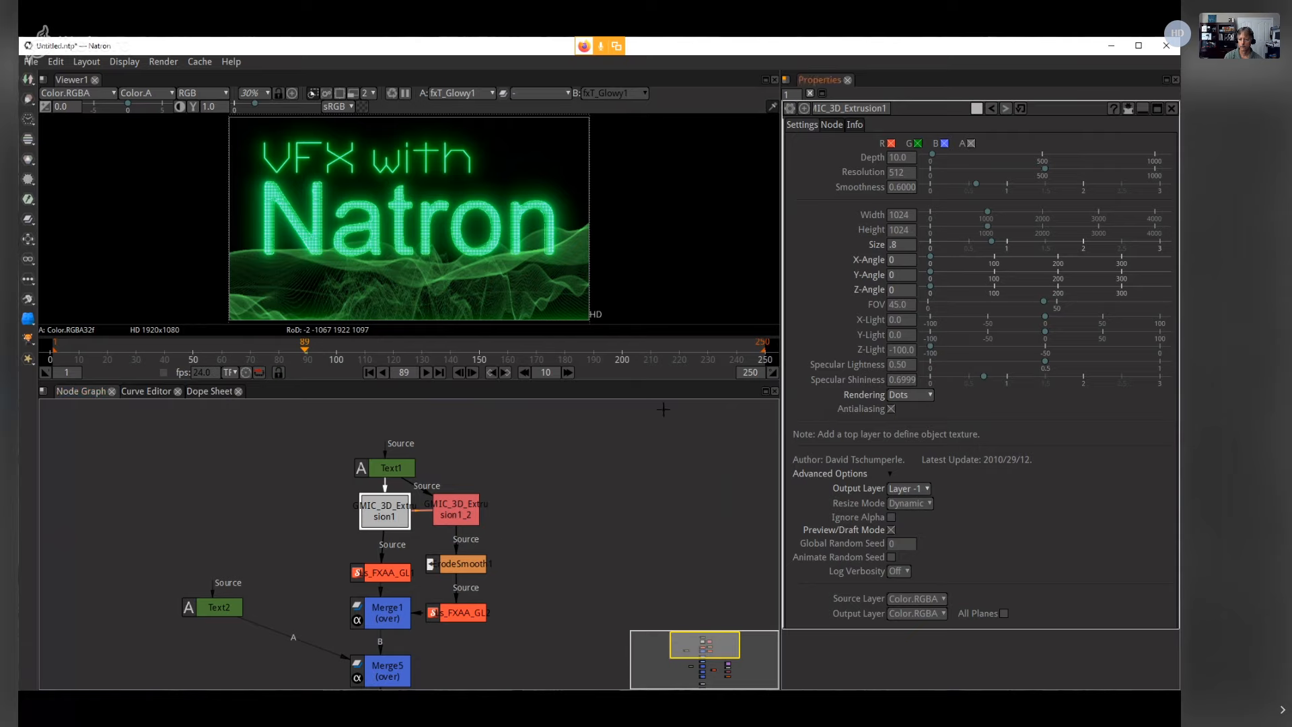
{"action": "left_click", "coordinate": [369, 373]}
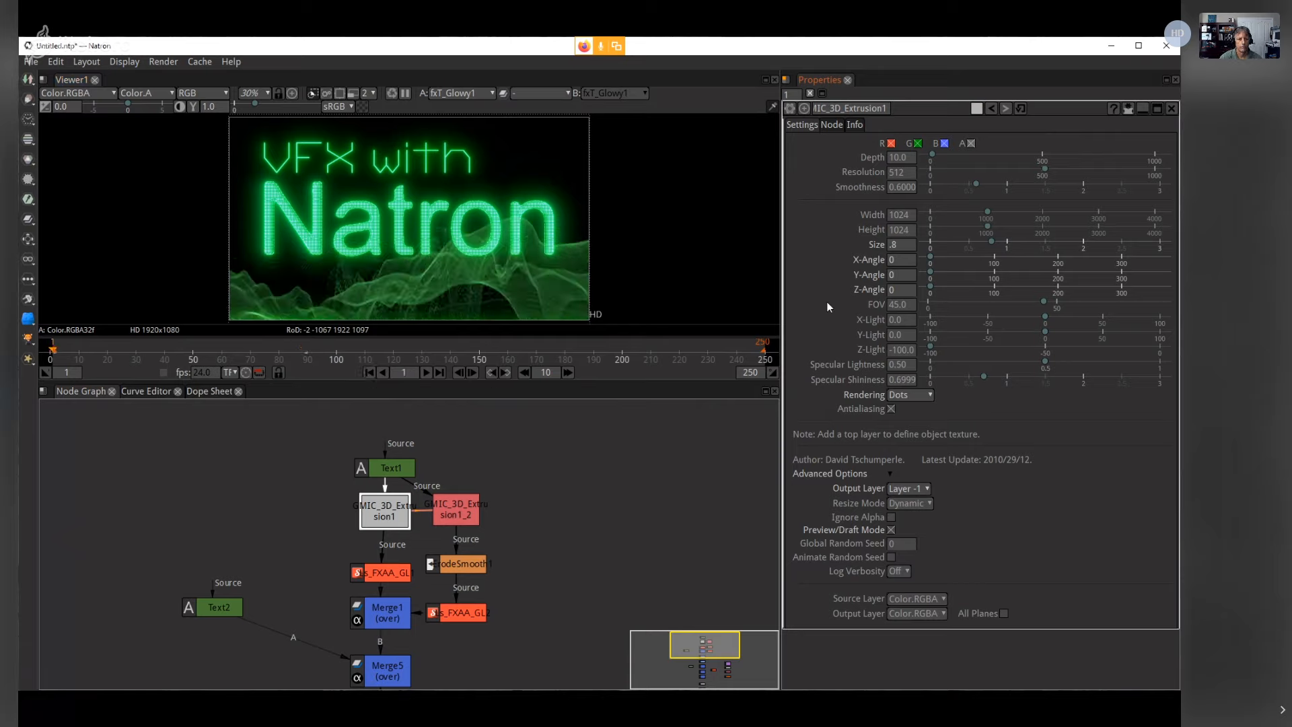
Step: Set the Y-Angle of the 3D extrusion to 90 at frame 1 and add a keyframe for it
{"action": "left_click", "coordinate": [894, 278]}
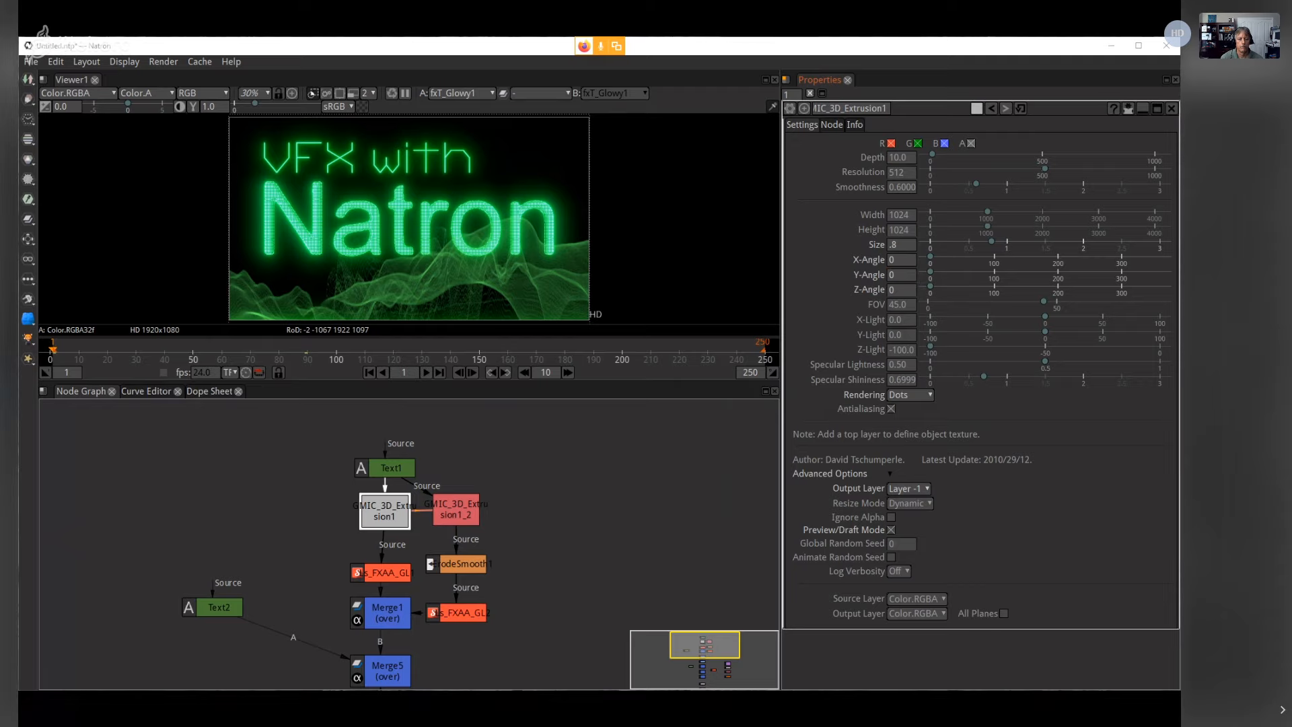
{"action": "left_click", "coordinate": [407, 373]}
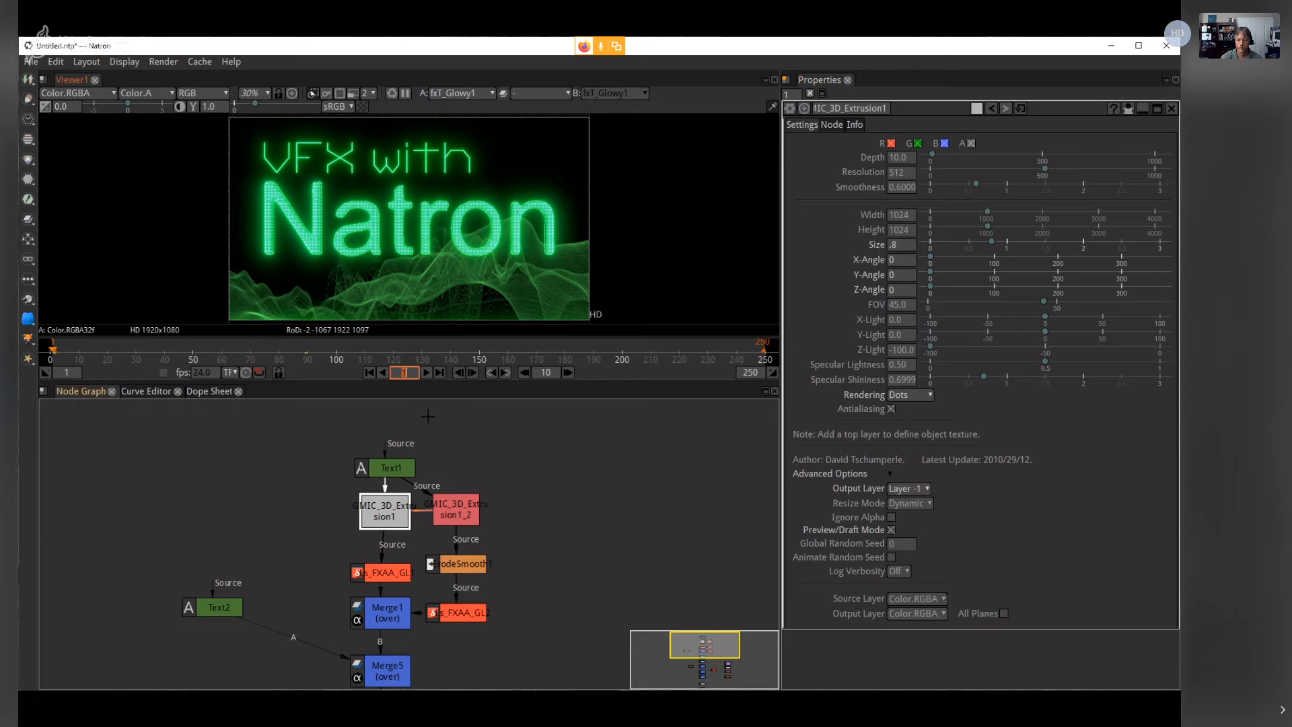
{"action": "left_click", "coordinate": [907, 276]}
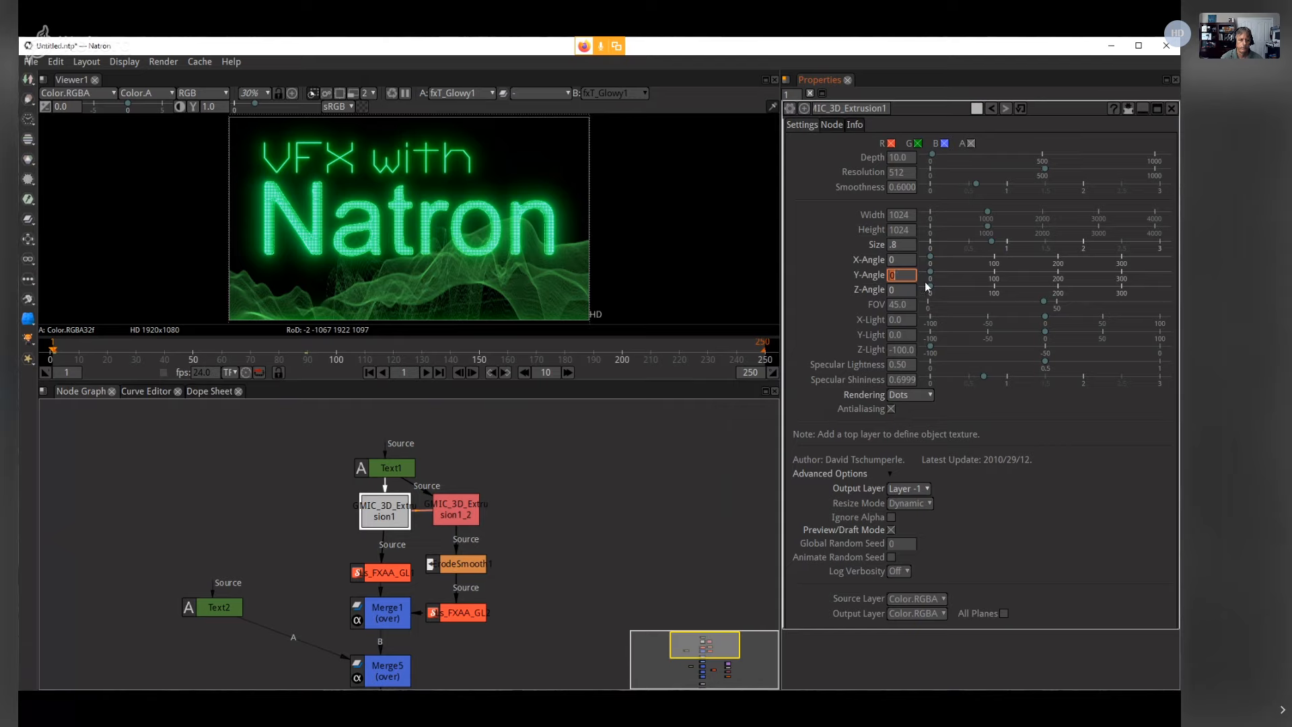
{"action": "type", "text": "90"}
{"action": "key", "text": "Return"}
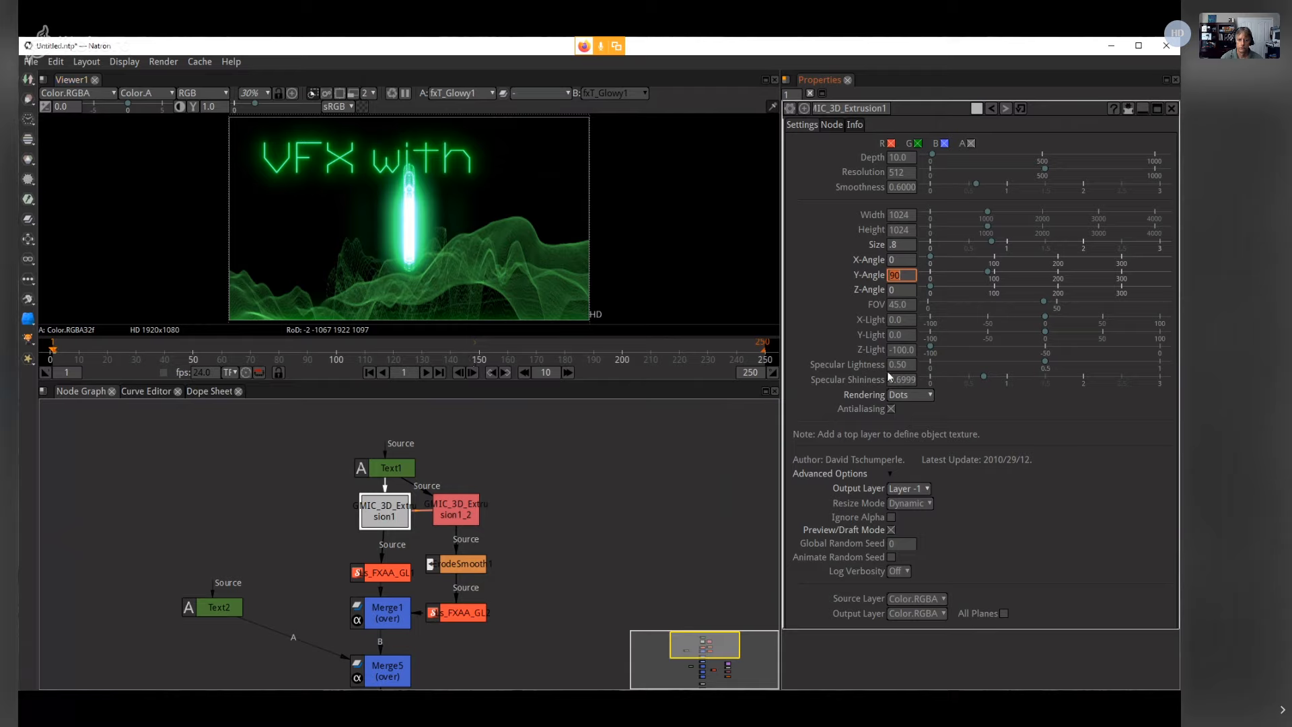
{"action": "right_click", "coordinate": [904, 278]}
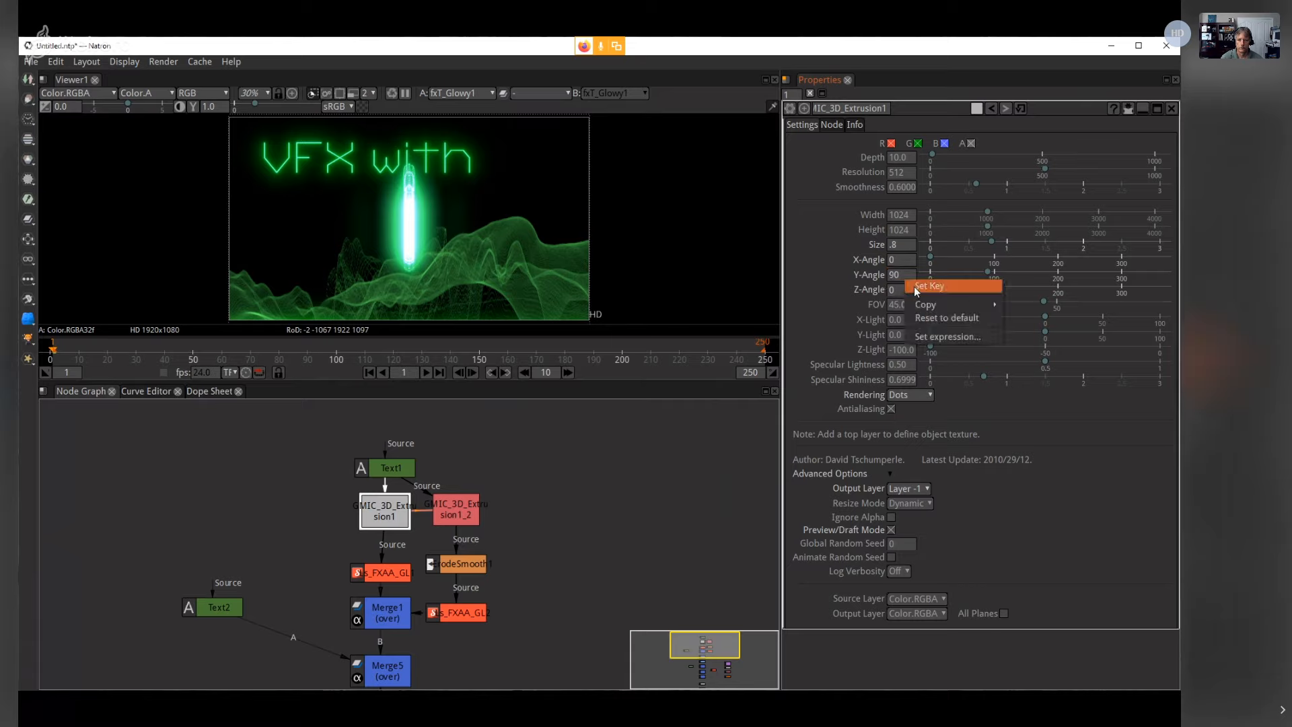
{"action": "left_click", "coordinate": [914, 285]}
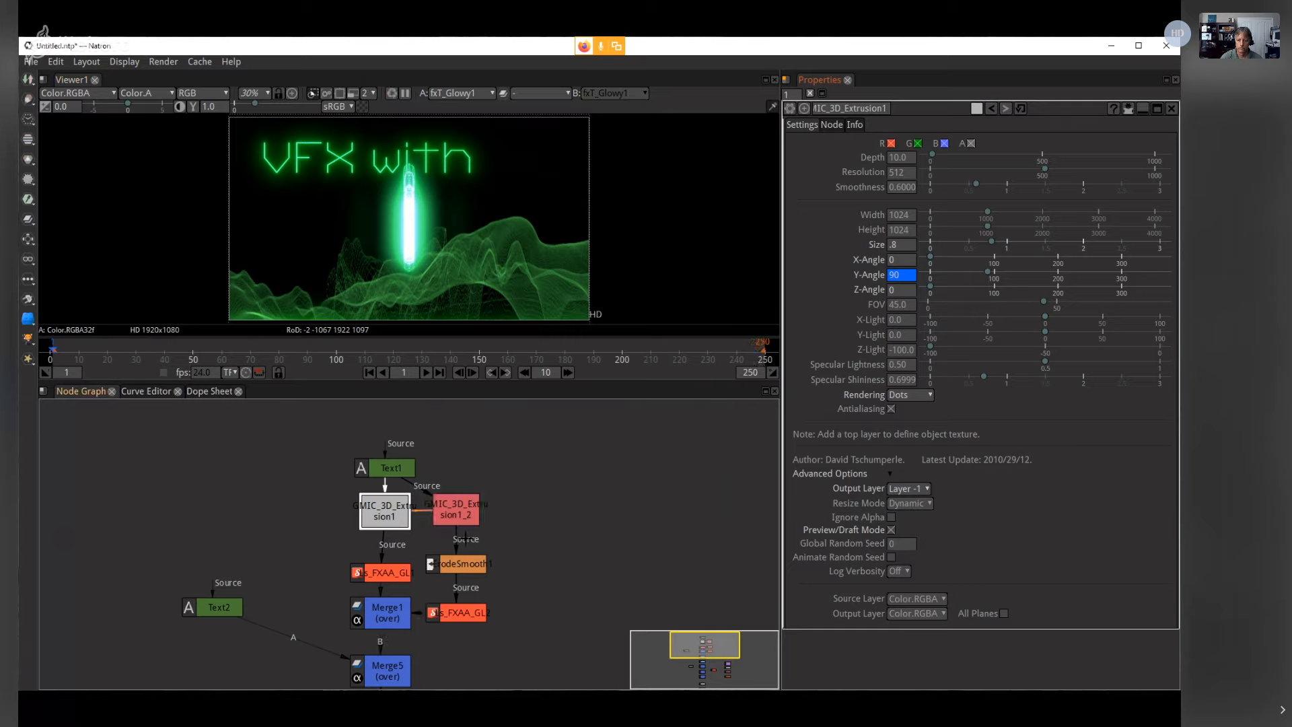
Step: Examine the link between GMIC_3D_Extrusion1 and GMIC_3D_Extrusion1_2 and the Clone Nodes command available for the original node
{"action": "left_click", "coordinate": [452, 512]}
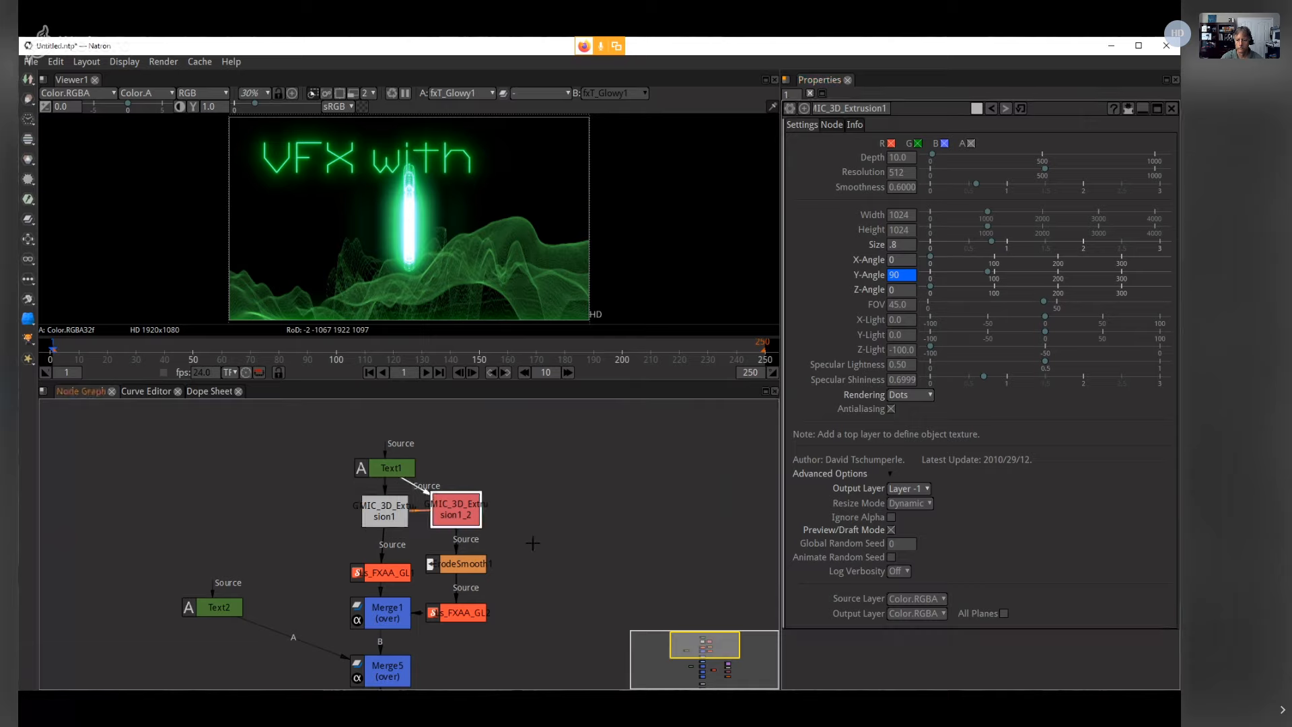
{"action": "left_click", "coordinate": [380, 518]}
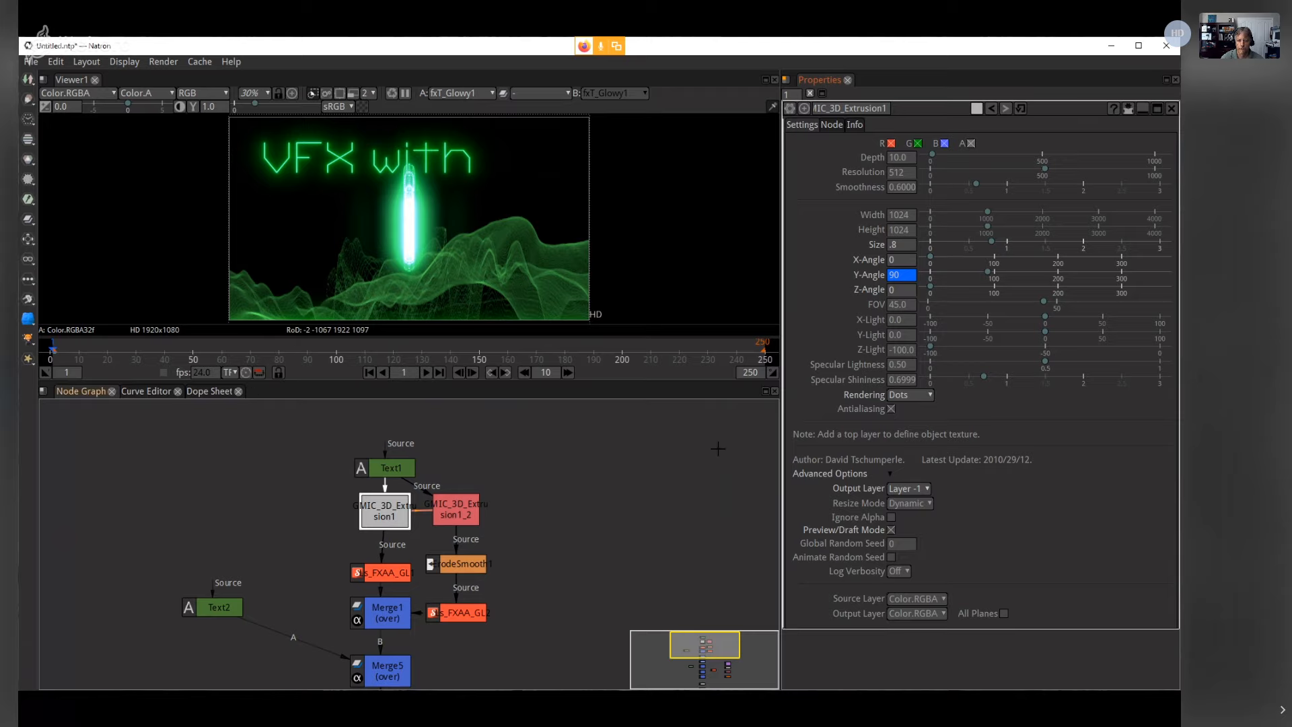
{"action": "left_click", "coordinate": [597, 470]}
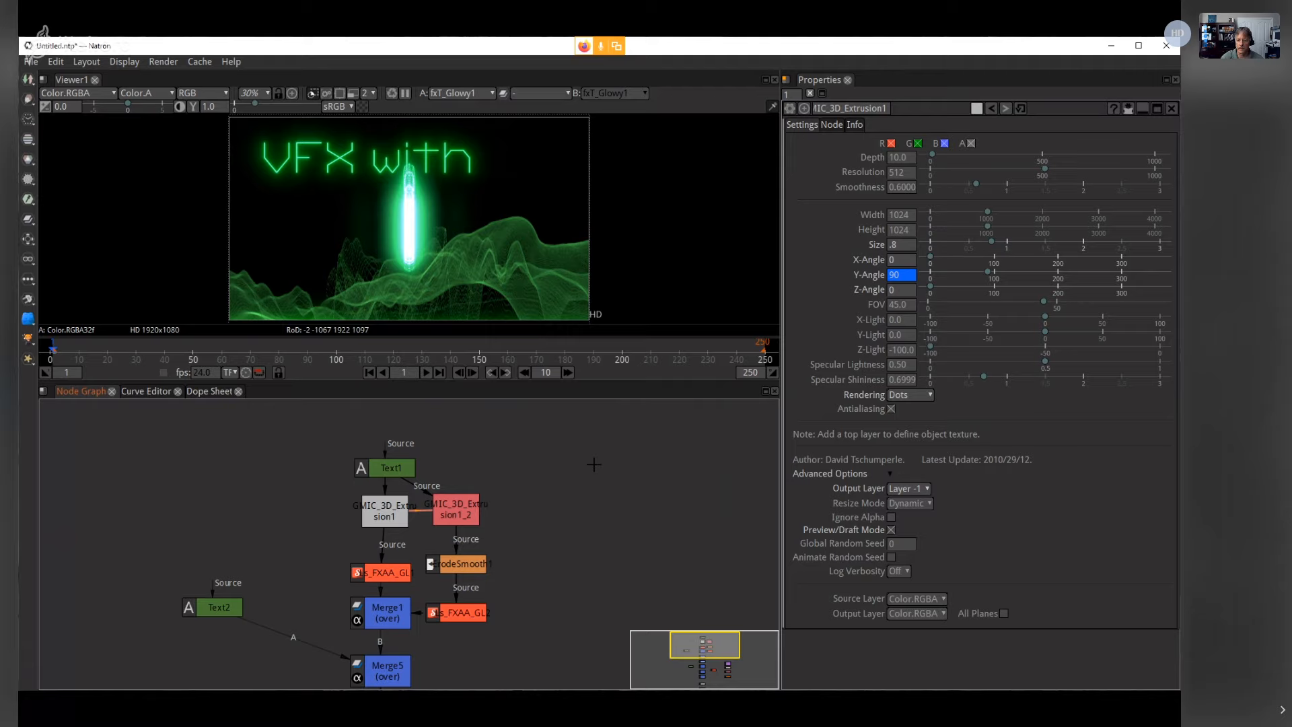
{"action": "left_click", "coordinate": [456, 510]}
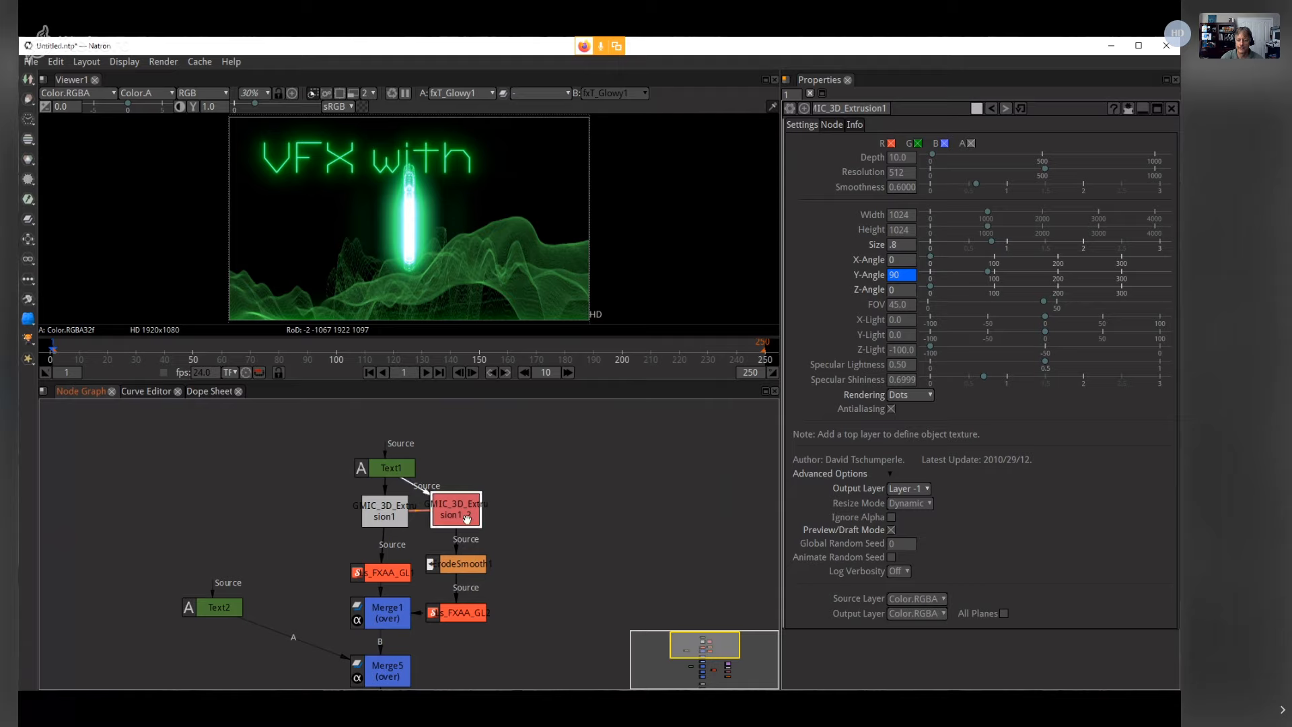
{"action": "left_click_drag", "start_coordinate": [467, 519], "coordinate": [464, 520]}
{"action": "left_click", "coordinate": [389, 515]}
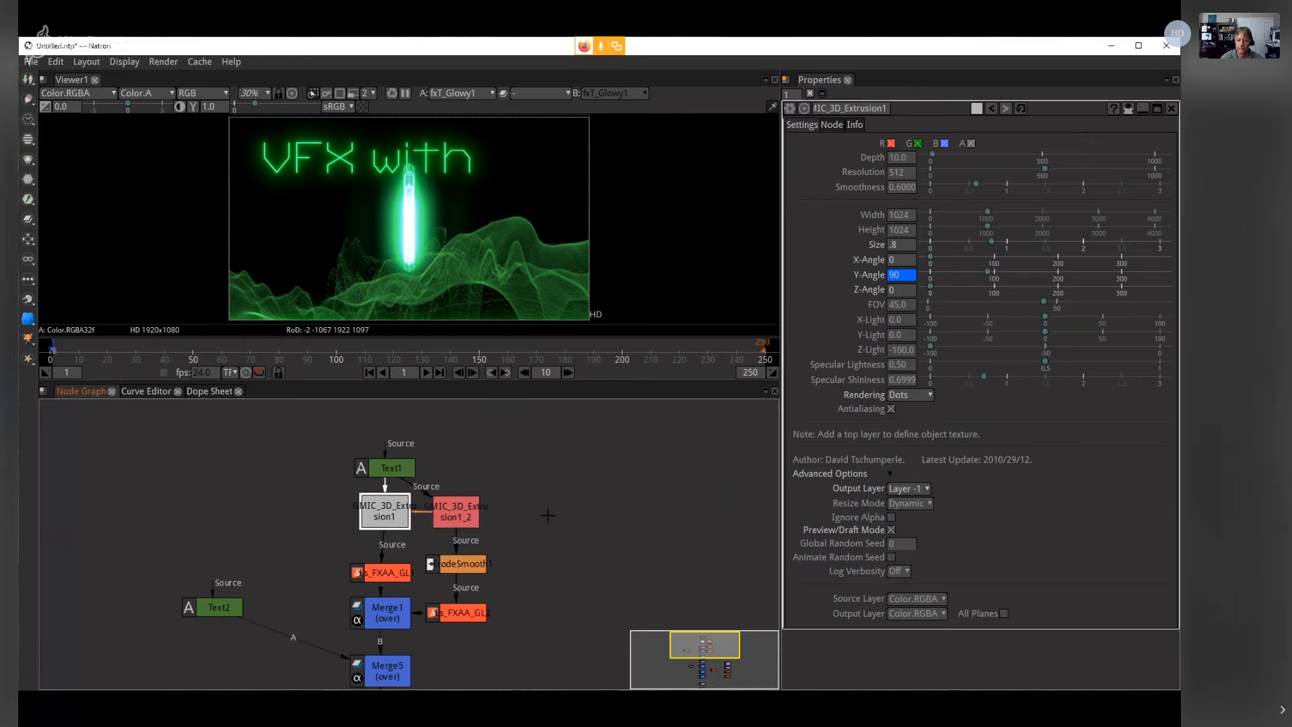
{"action": "right_click", "coordinate": [394, 508]}
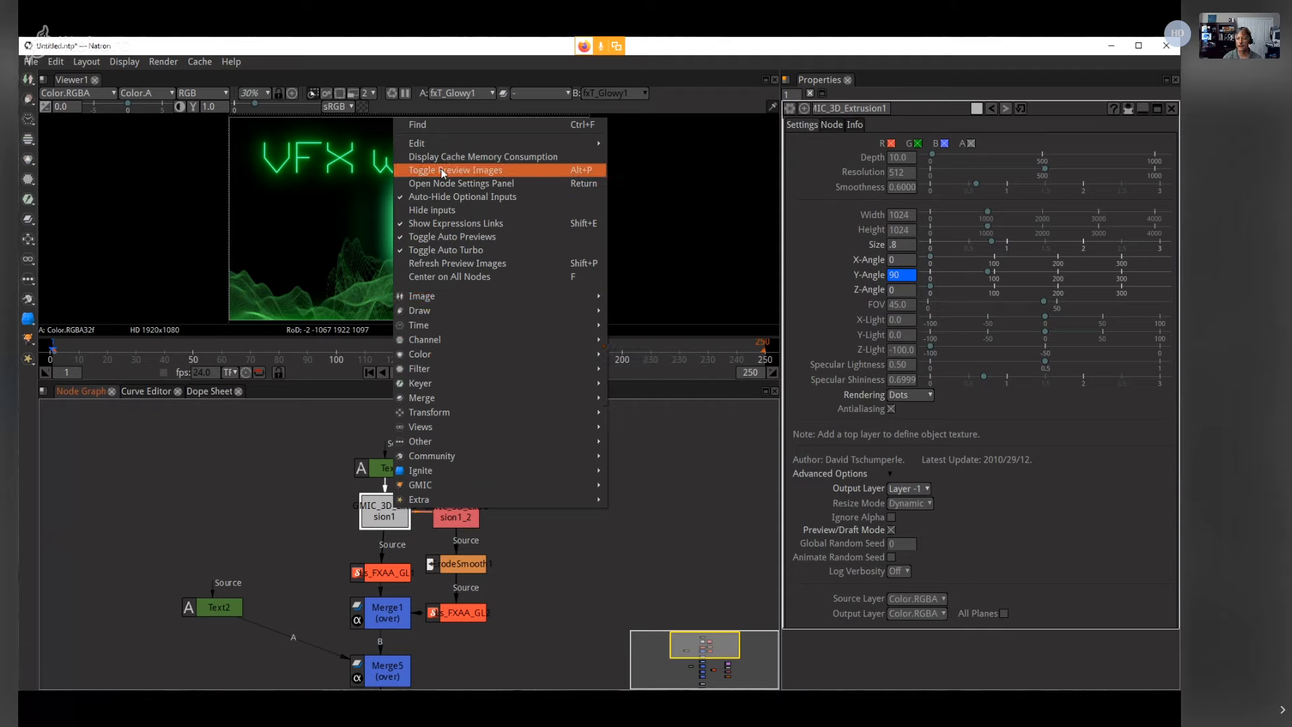
{"action": "mouse_move", "coordinate": [433, 141]}
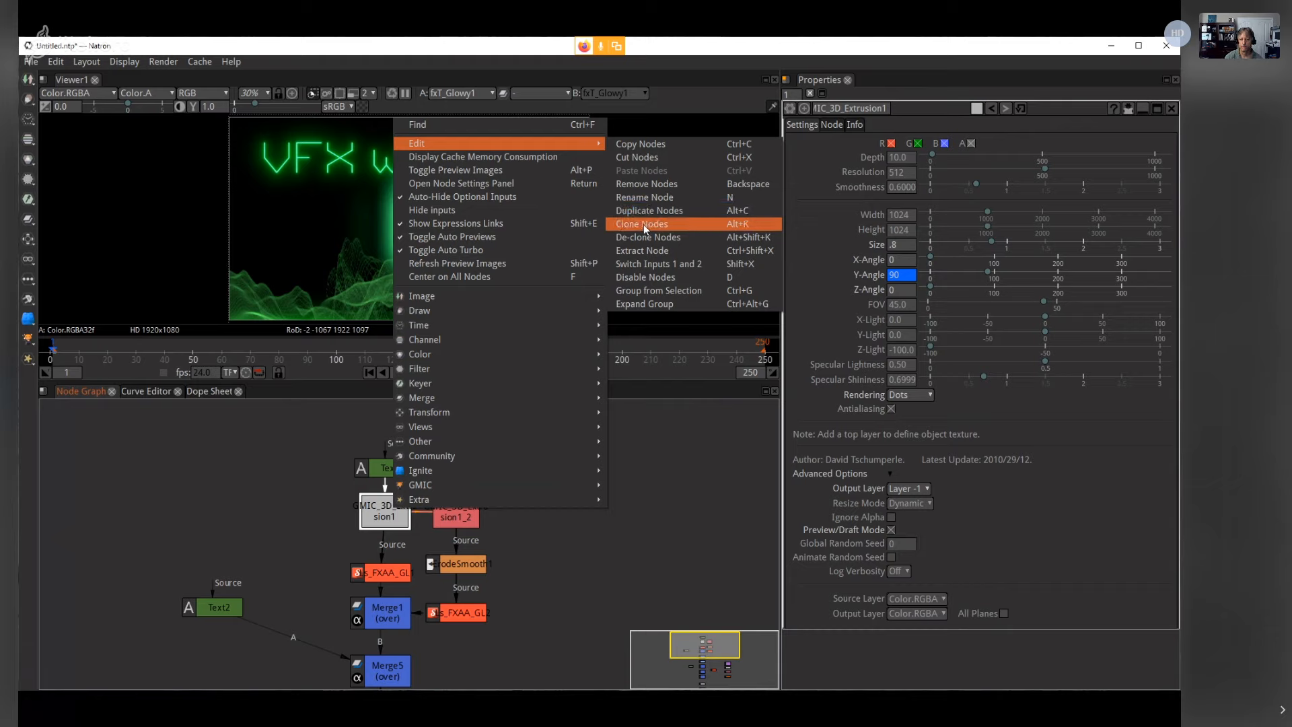
{"action": "left_click", "coordinate": [680, 568]}
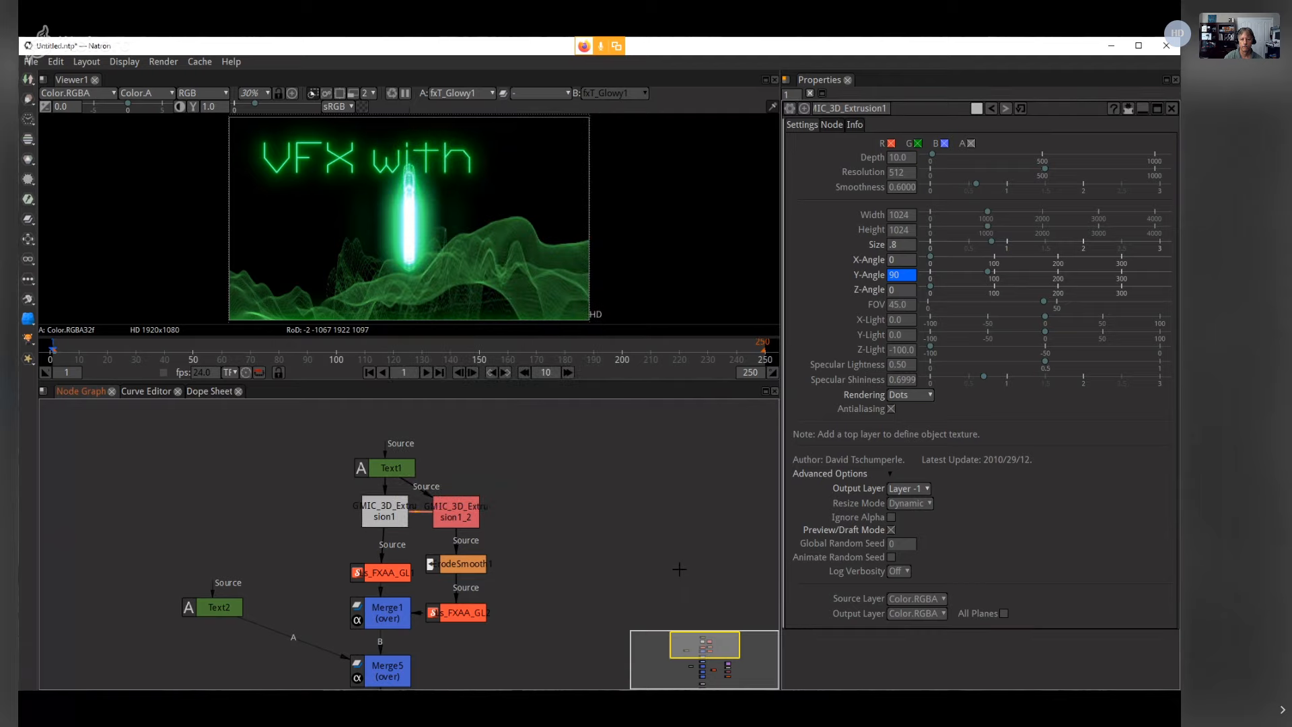
Step: View the output of the cloned GMIC_3D_Extrusion1_2 node, followed by that of the original GMIC_3D_Extrusion1 node
{"action": "left_click", "coordinate": [452, 513]}
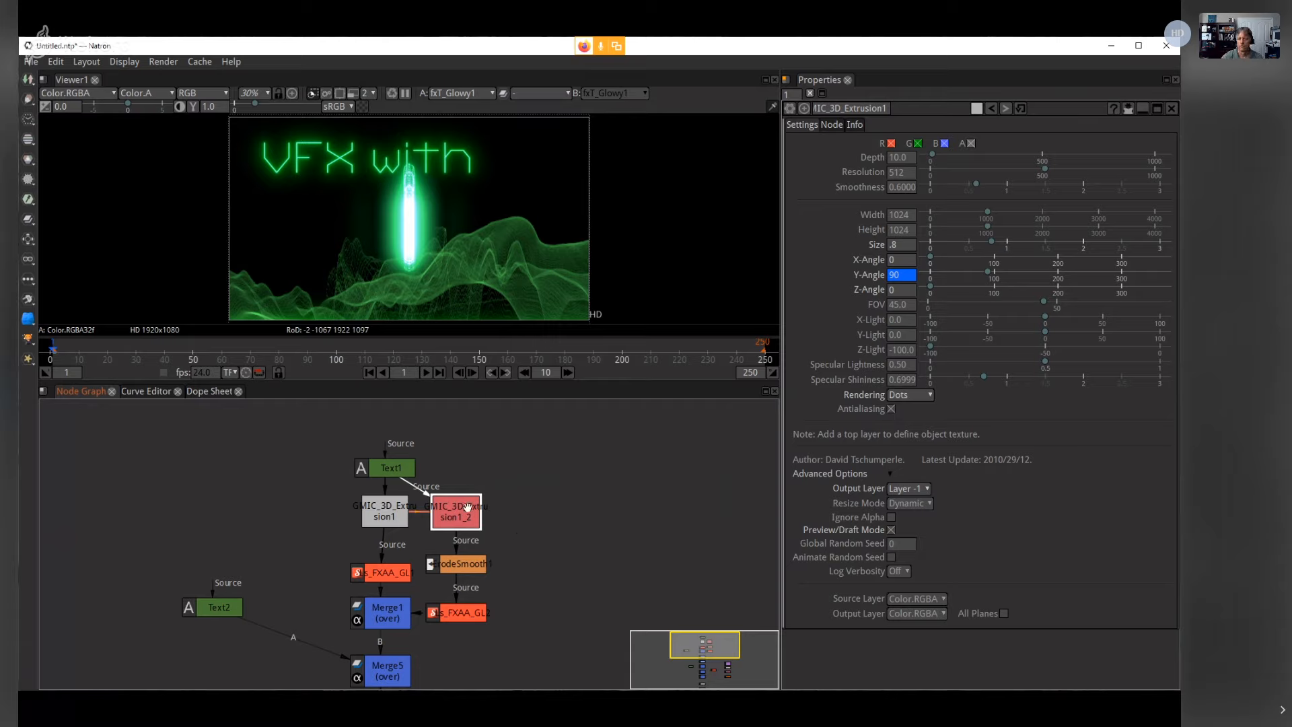
{"action": "key", "text": "1"}
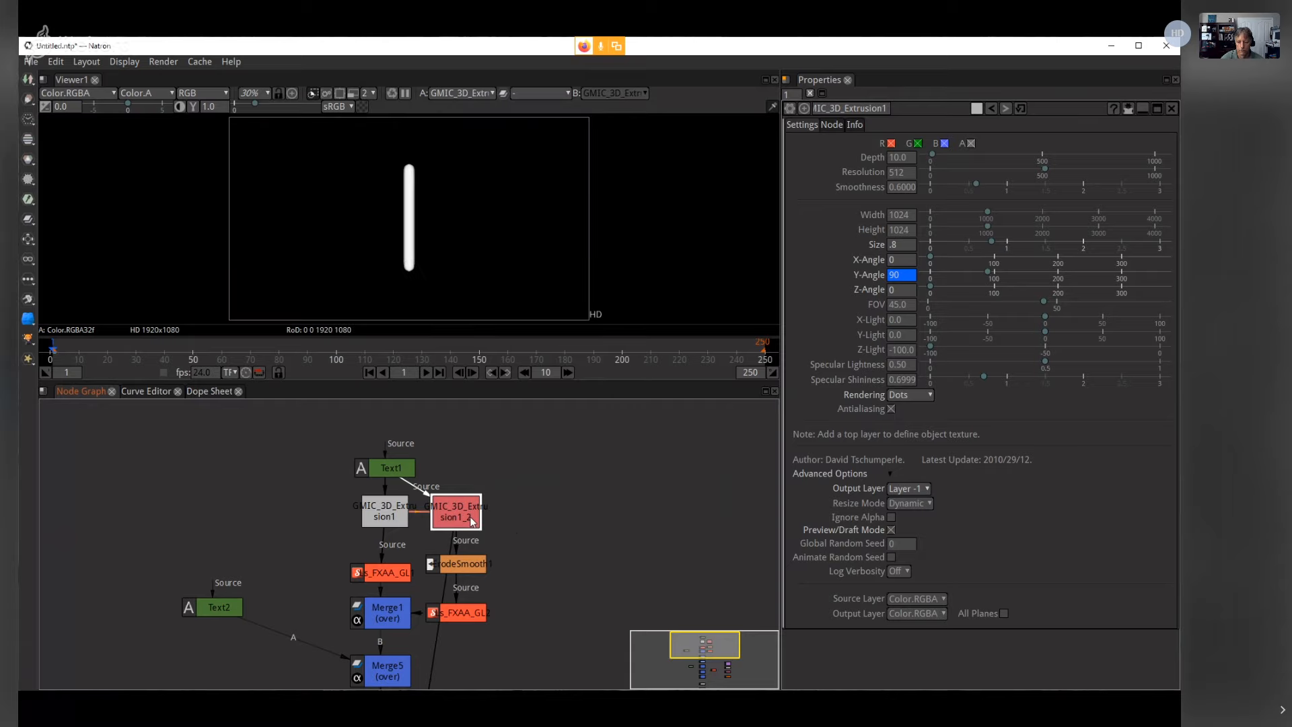
{"action": "left_click", "coordinate": [393, 515]}
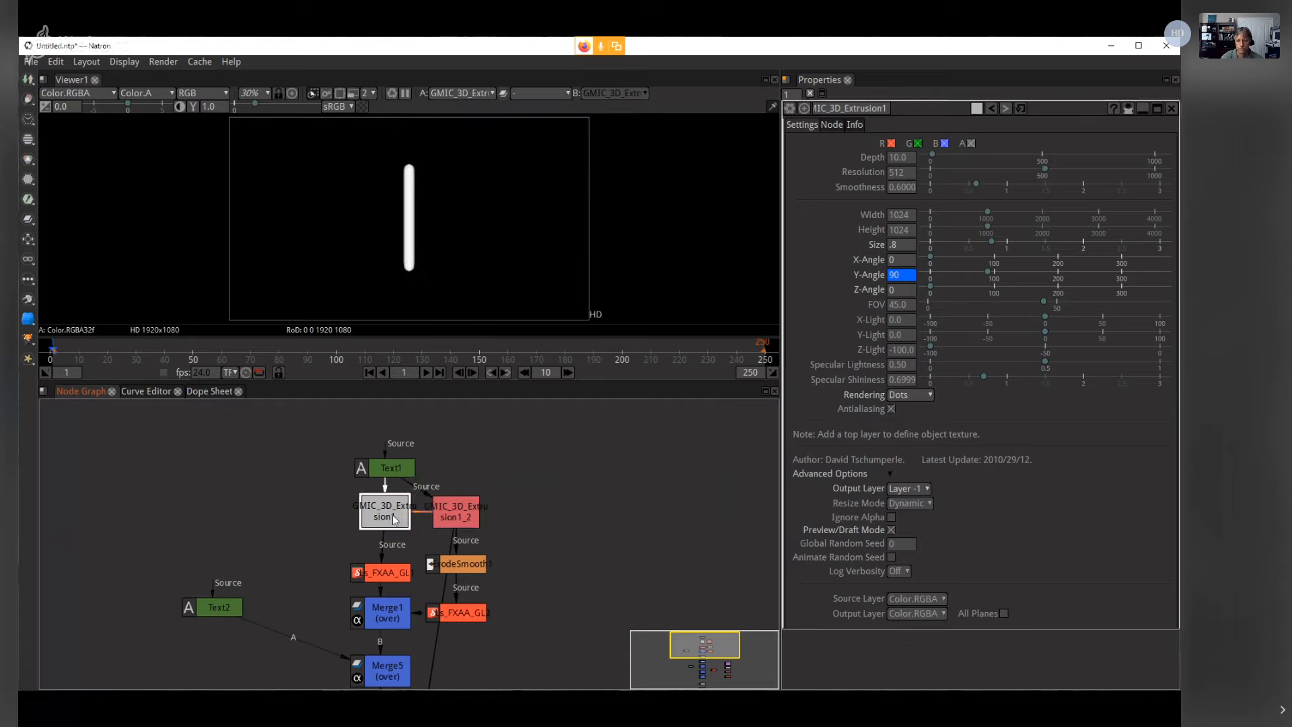
{"action": "left_click", "coordinate": [463, 517]}
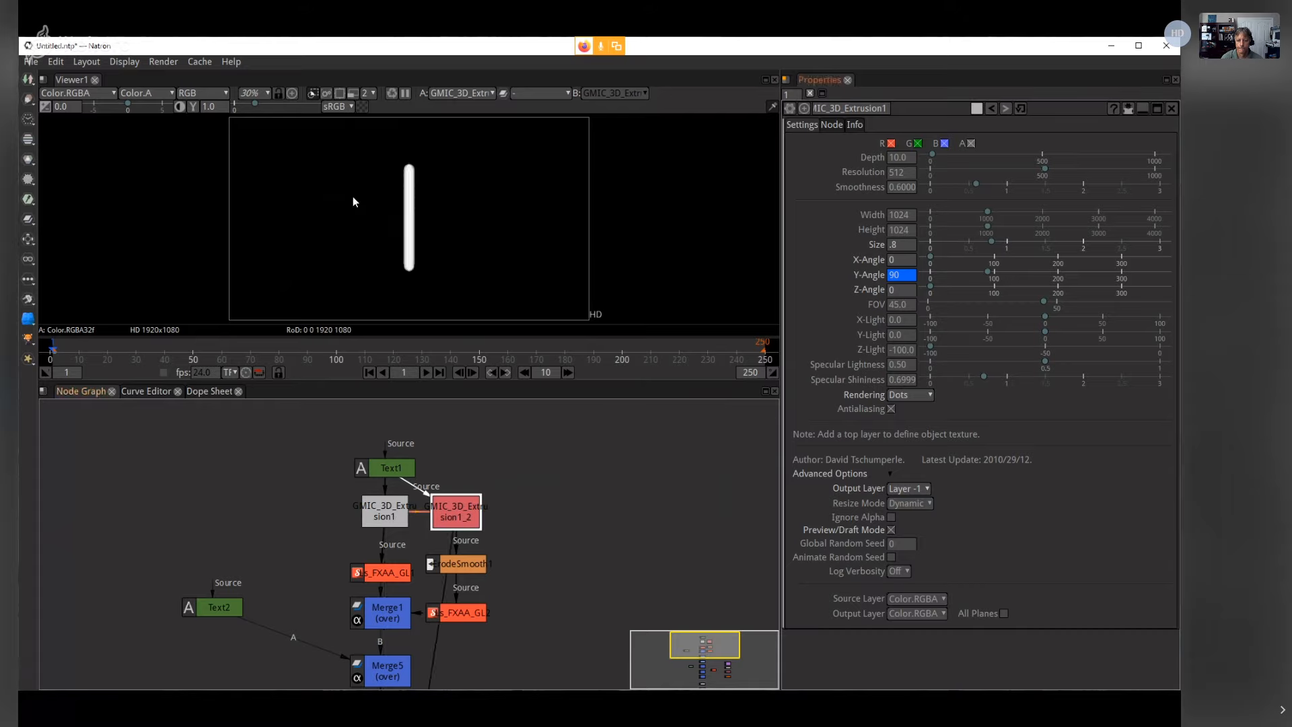
{"action": "left_click", "coordinate": [395, 522]}
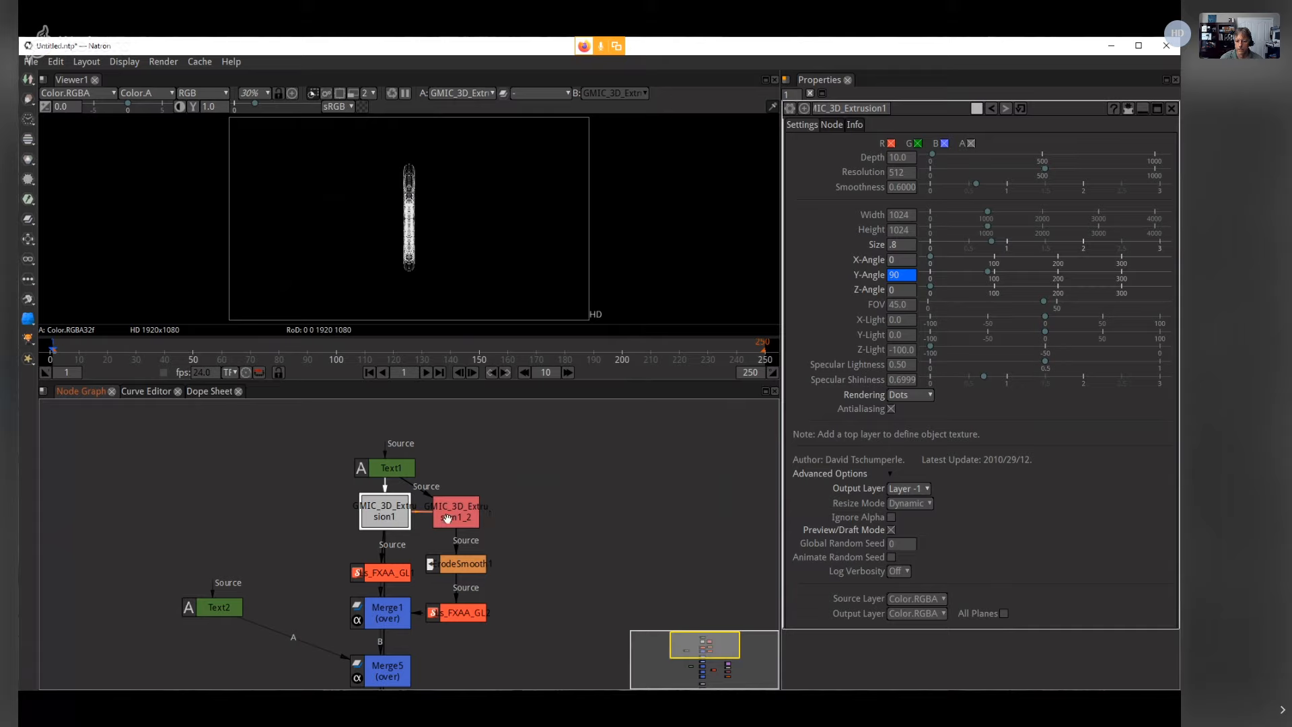
{"action": "left_click_drag", "start_coordinate": [561, 663], "coordinate": [569, 514]}
{"action": "left_click_drag", "start_coordinate": [478, 452], "coordinate": [455, 599]}
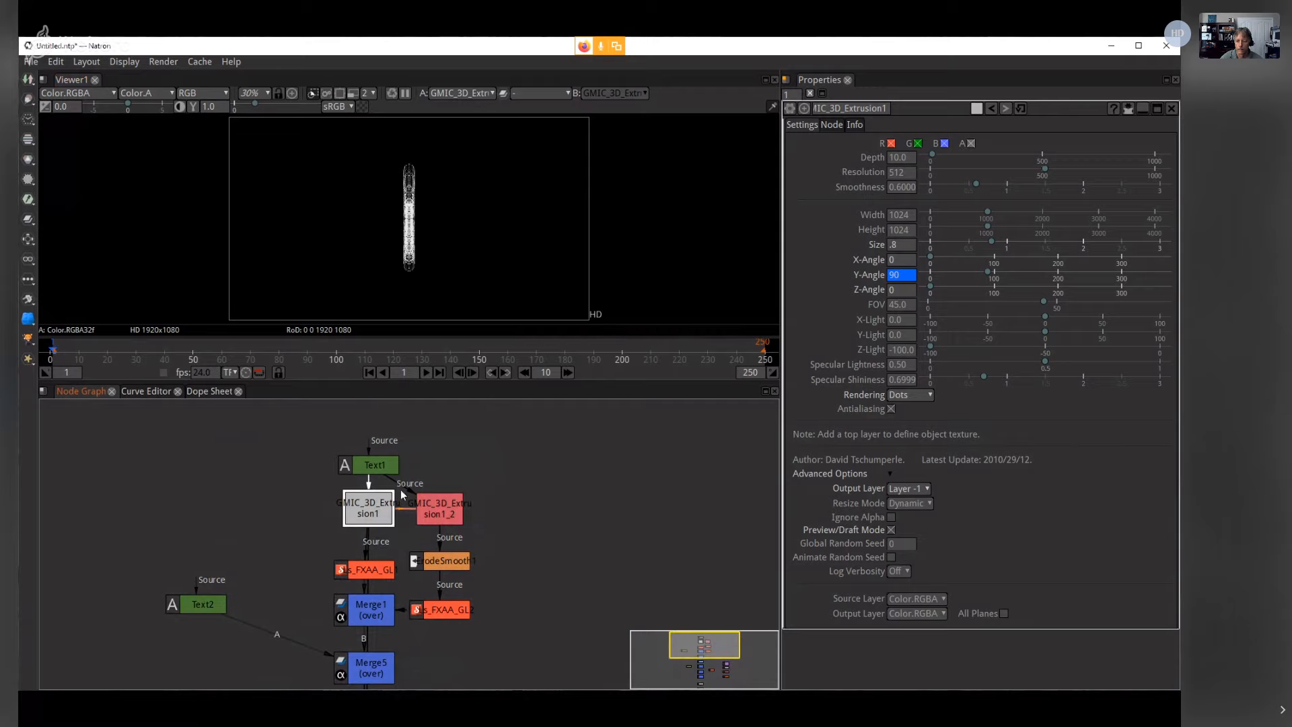
{"action": "left_click_drag", "start_coordinate": [612, 570], "coordinate": [679, 577]}
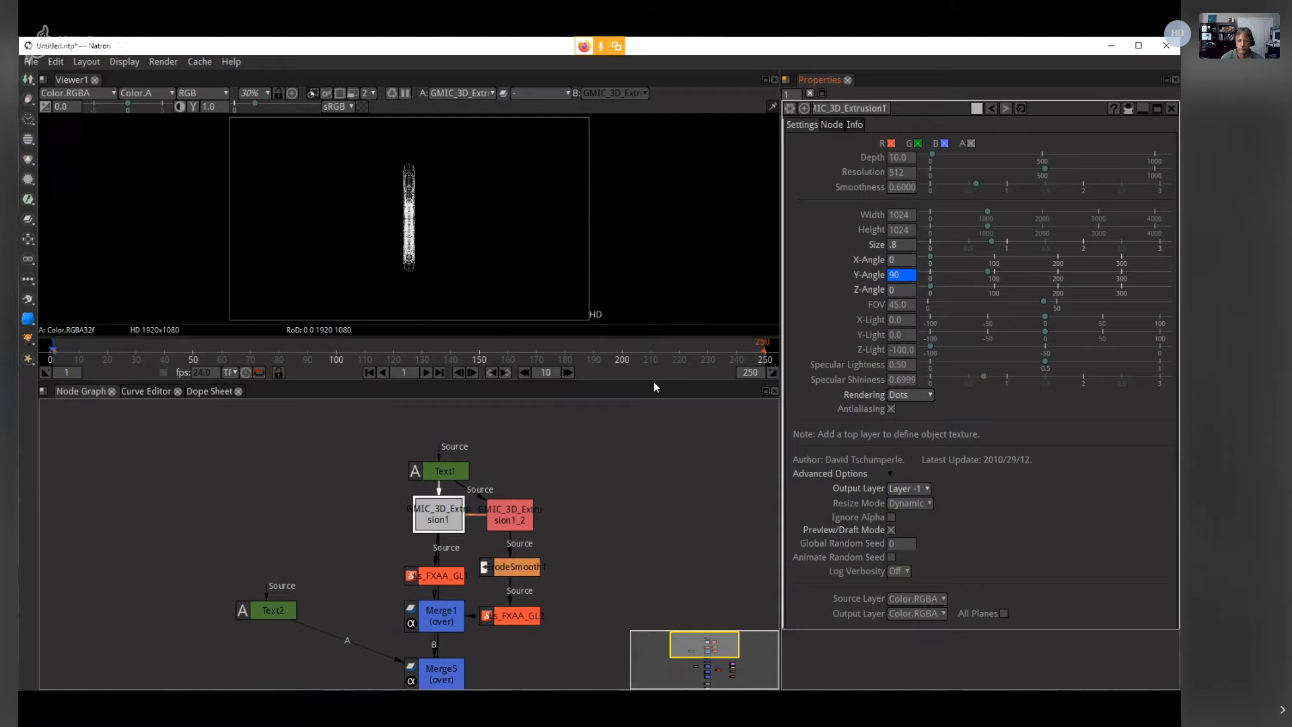
{"action": "left_click", "coordinate": [648, 485]}
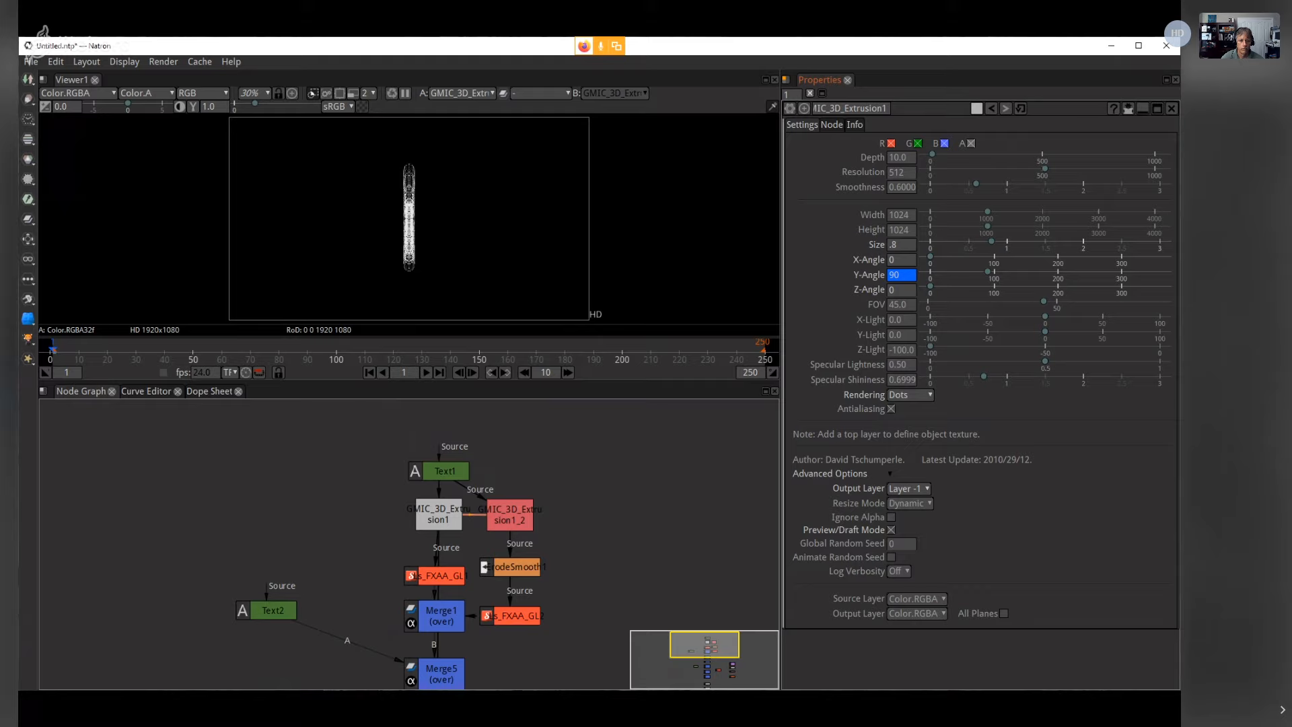
Step: Go to frame 146 and set the keyframed Y-Angle of the 3D extrusion to 360
{"action": "left_click", "coordinate": [222, 360]}
{"action": "left_click", "coordinate": [901, 290]}
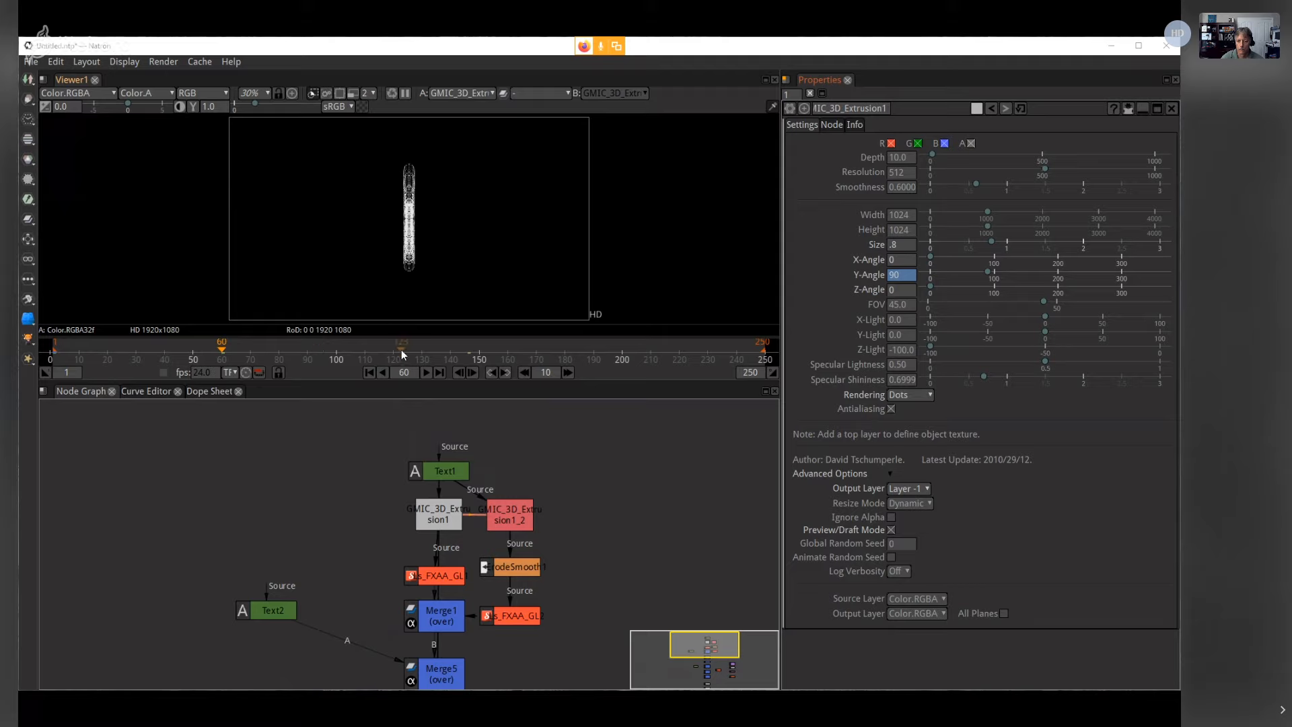
{"action": "left_click", "coordinate": [468, 354]}
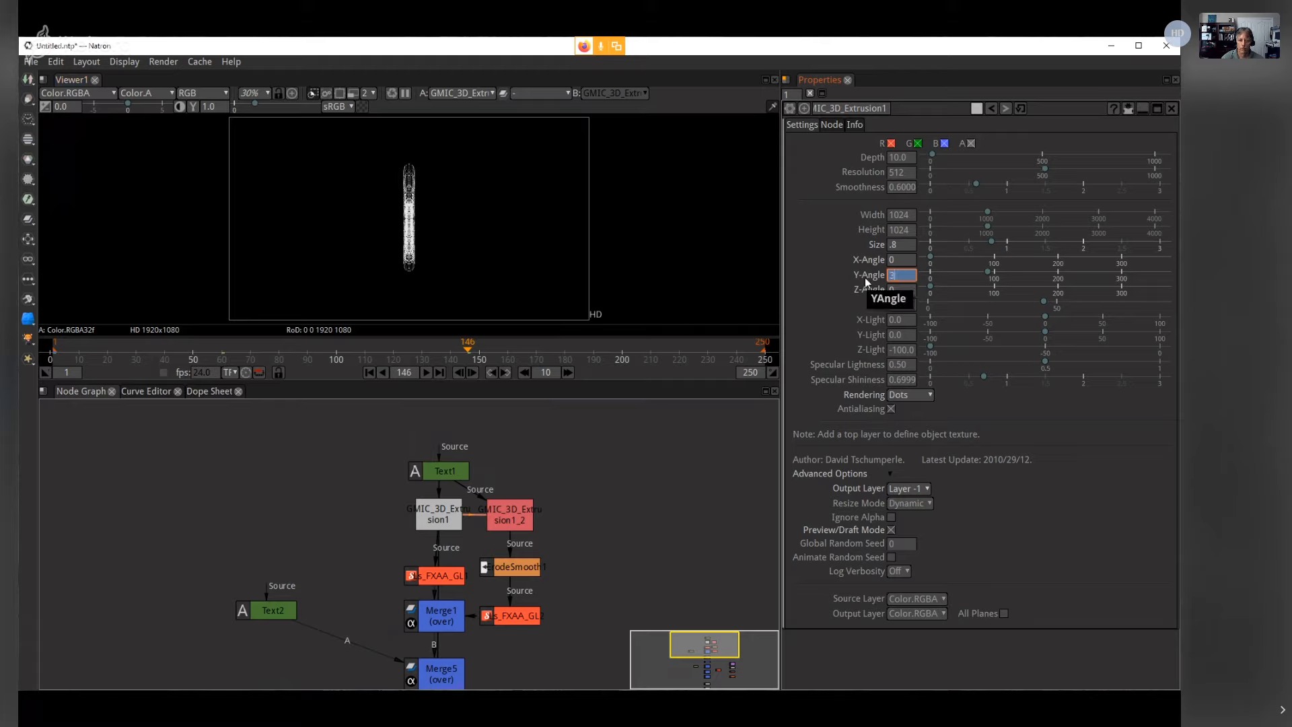
{"action": "key", "text": "Return"}
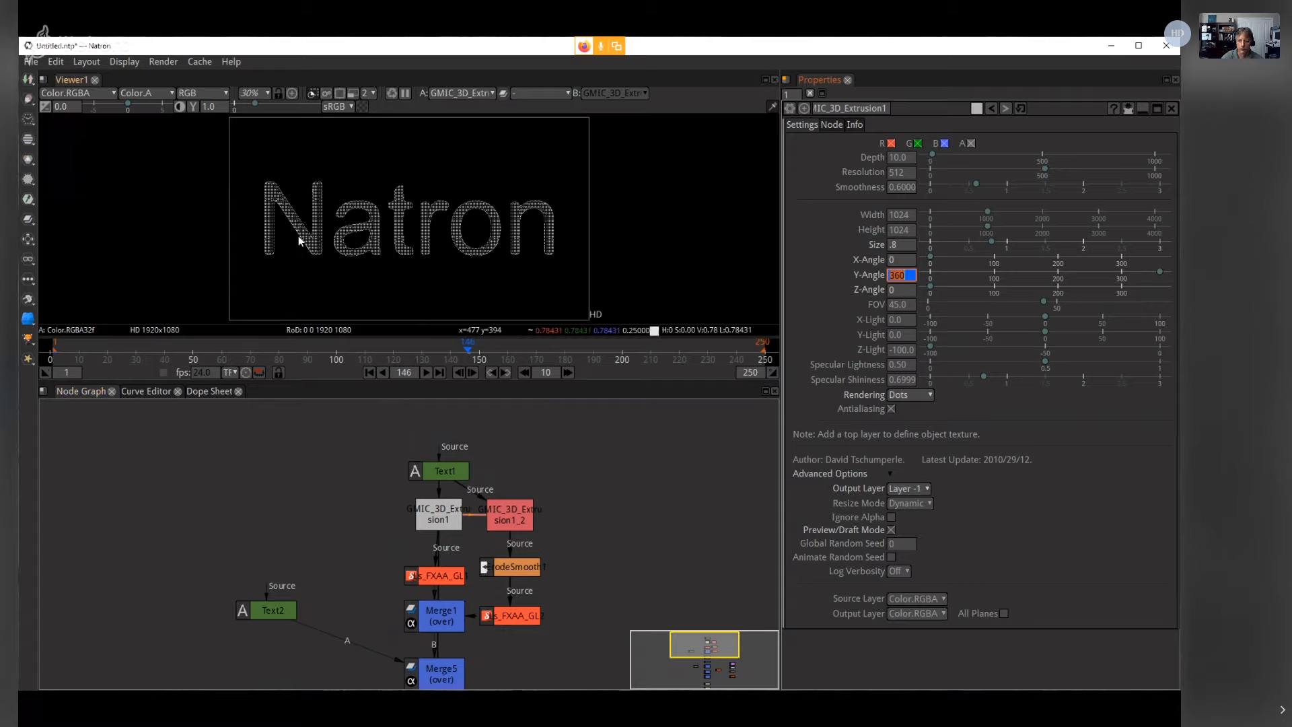
Step: Look up the installed Natron version in the program information and close it again
{"action": "left_click", "coordinate": [237, 63]}
{"action": "left_click", "coordinate": [246, 134]}
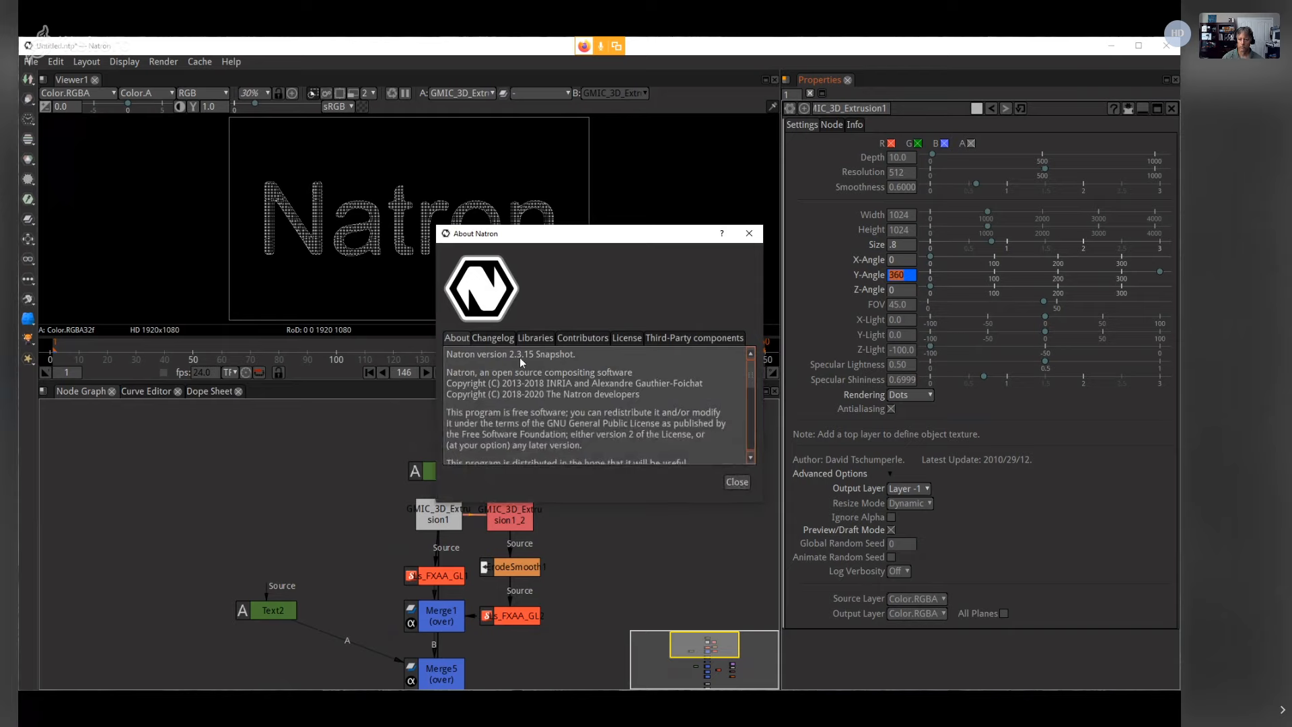
{"action": "left_click", "coordinate": [738, 482]}
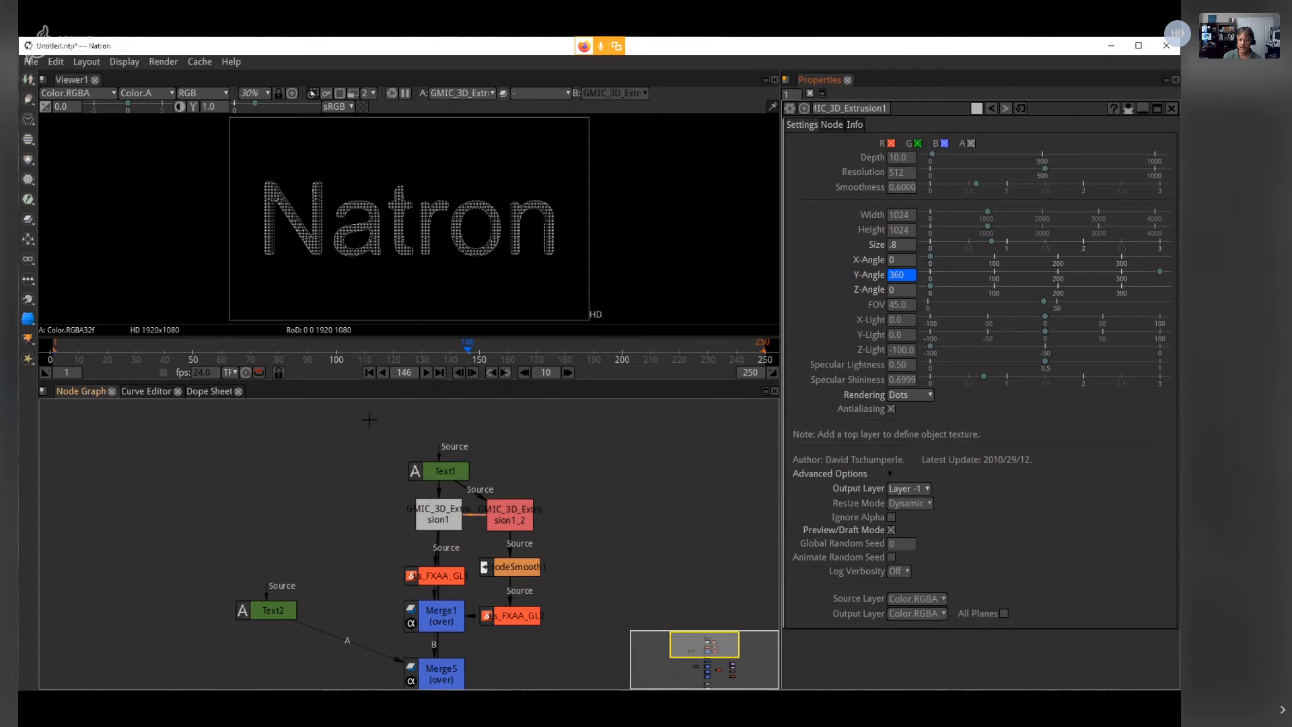
Step: Move the Text1 node slightly farther above the two GMIC 3D Extrusion nodes
{"action": "left_click_drag", "start_coordinate": [453, 471], "coordinate": [453, 461]}
{"action": "left_click", "coordinate": [534, 463]}
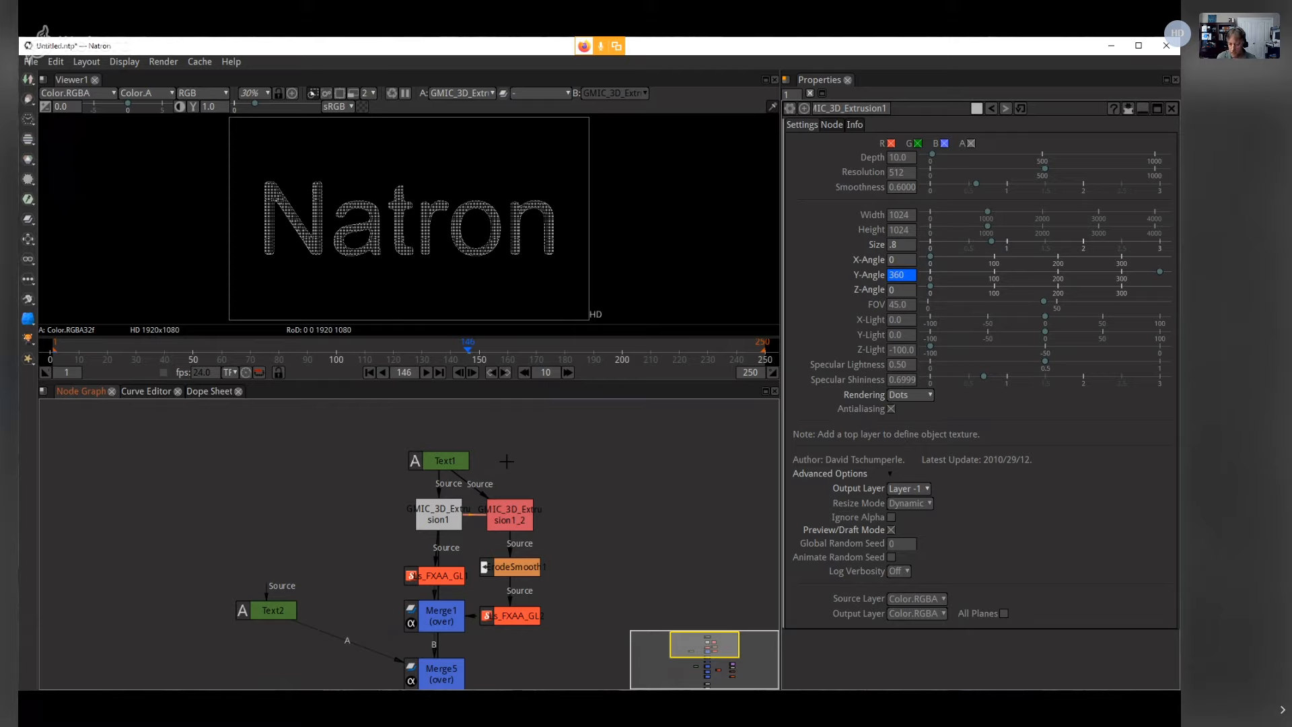
{"action": "left_click", "coordinate": [450, 463]}
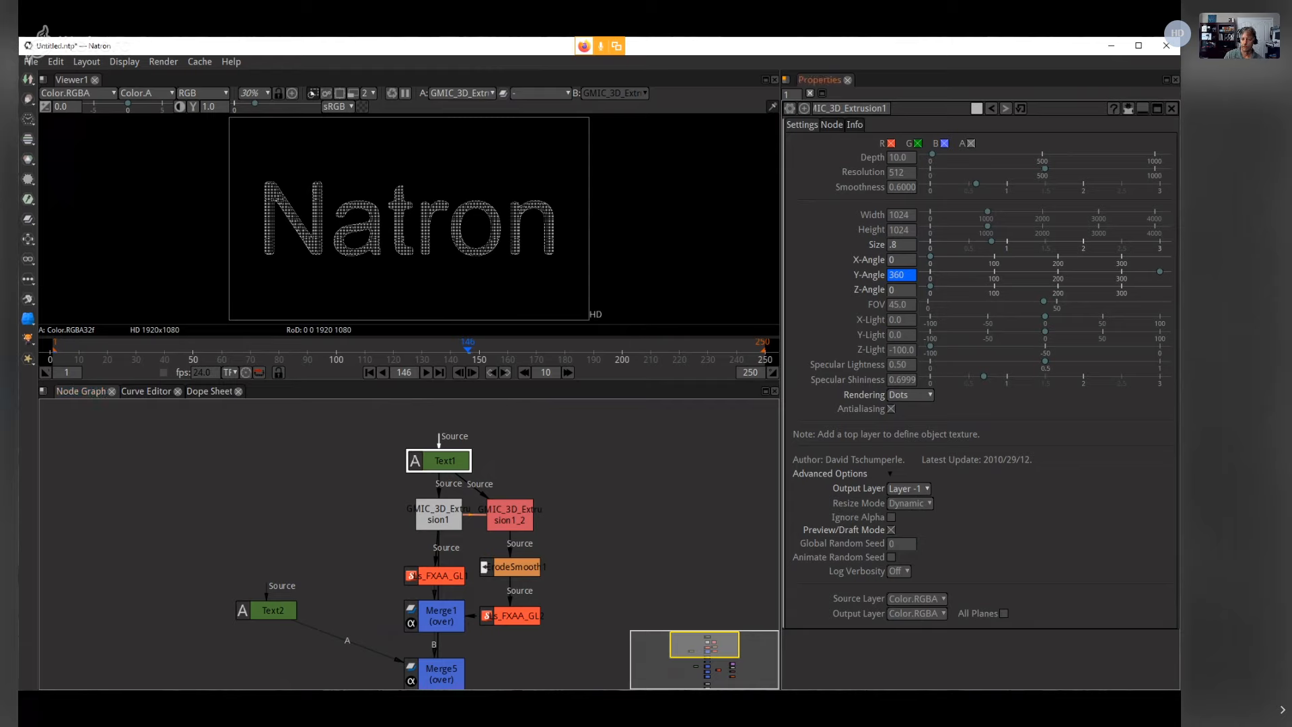
{"action": "left_click", "coordinate": [430, 710]}
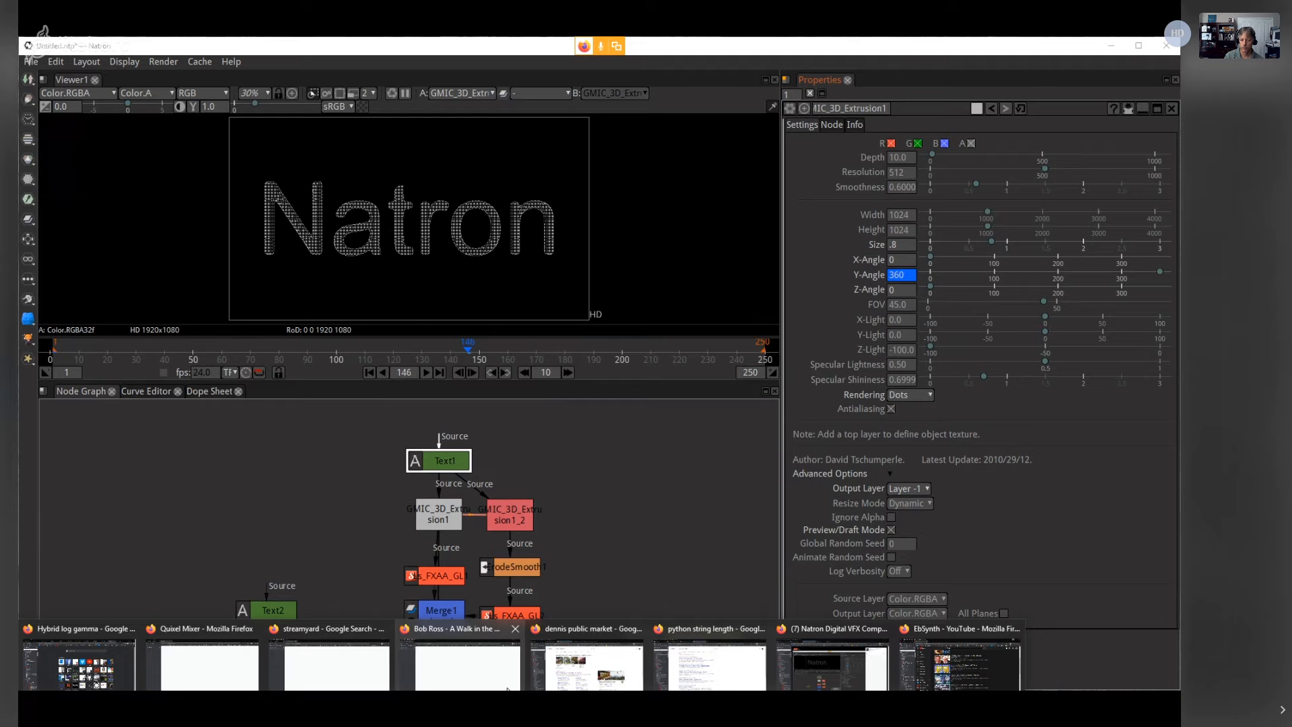
{"action": "mouse_move", "coordinate": [508, 689]}
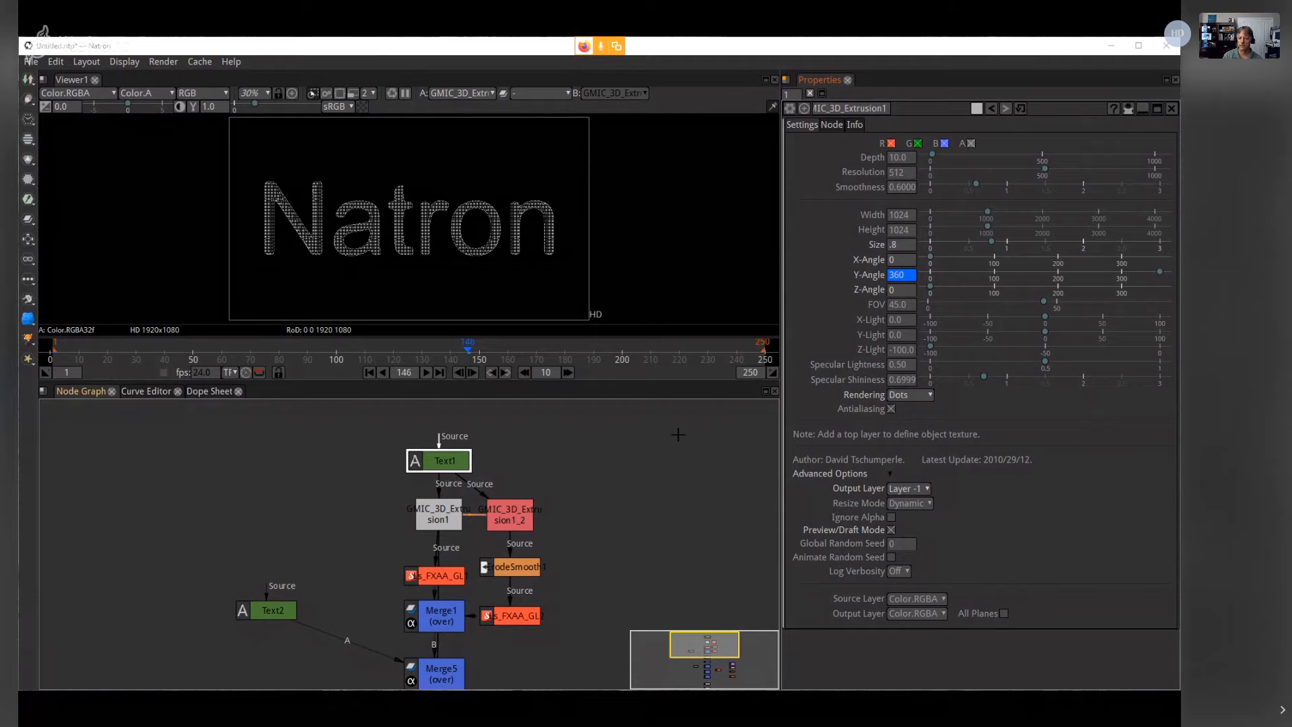
{"action": "left_click", "coordinate": [438, 475]}
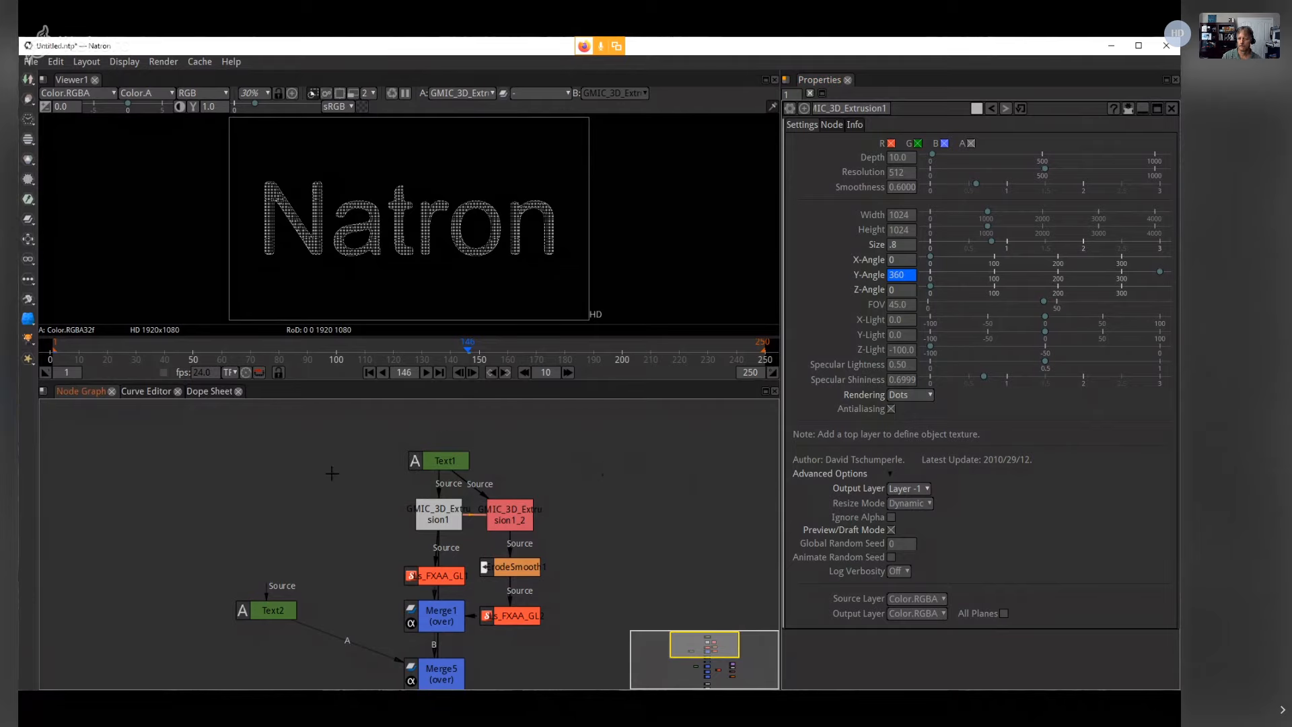
{"action": "left_click", "coordinate": [461, 462]}
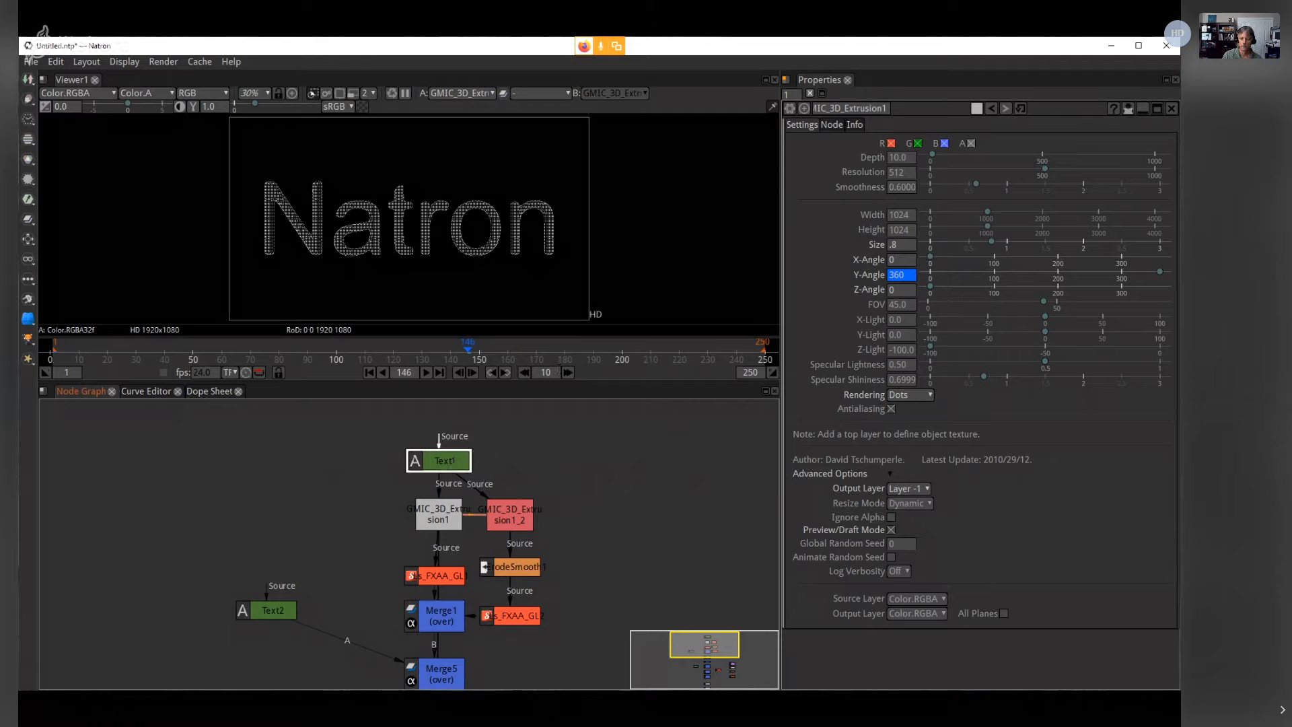
{"action": "mouse_move", "coordinate": [541, 704]}
{"action": "left_click", "coordinate": [652, 683]}
{"action": "left_click", "coordinate": [537, 707]}
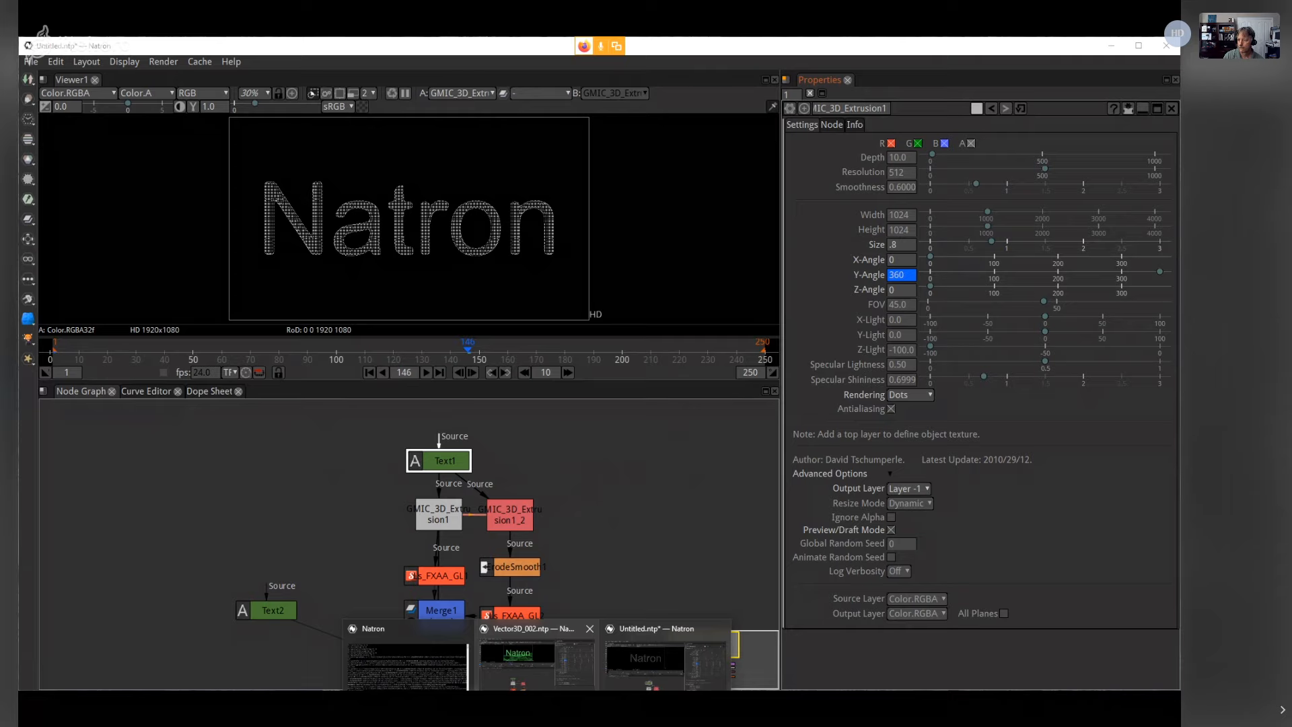
{"action": "left_click", "coordinate": [656, 665]}
{"action": "left_click", "coordinate": [606, 478]}
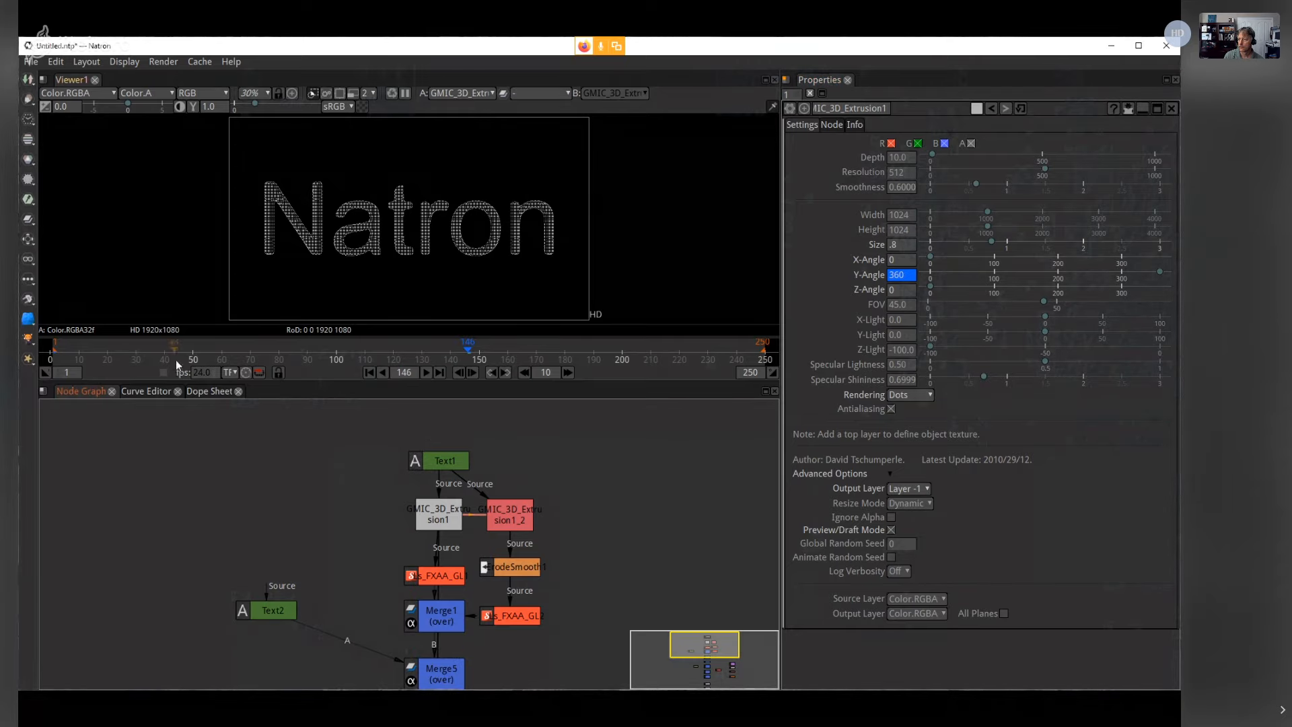
Step: Scrub the timeline between frames 14 and 94 to inspect the Y rotation of the extruded Natron text
{"action": "left_click", "coordinate": [195, 349]}
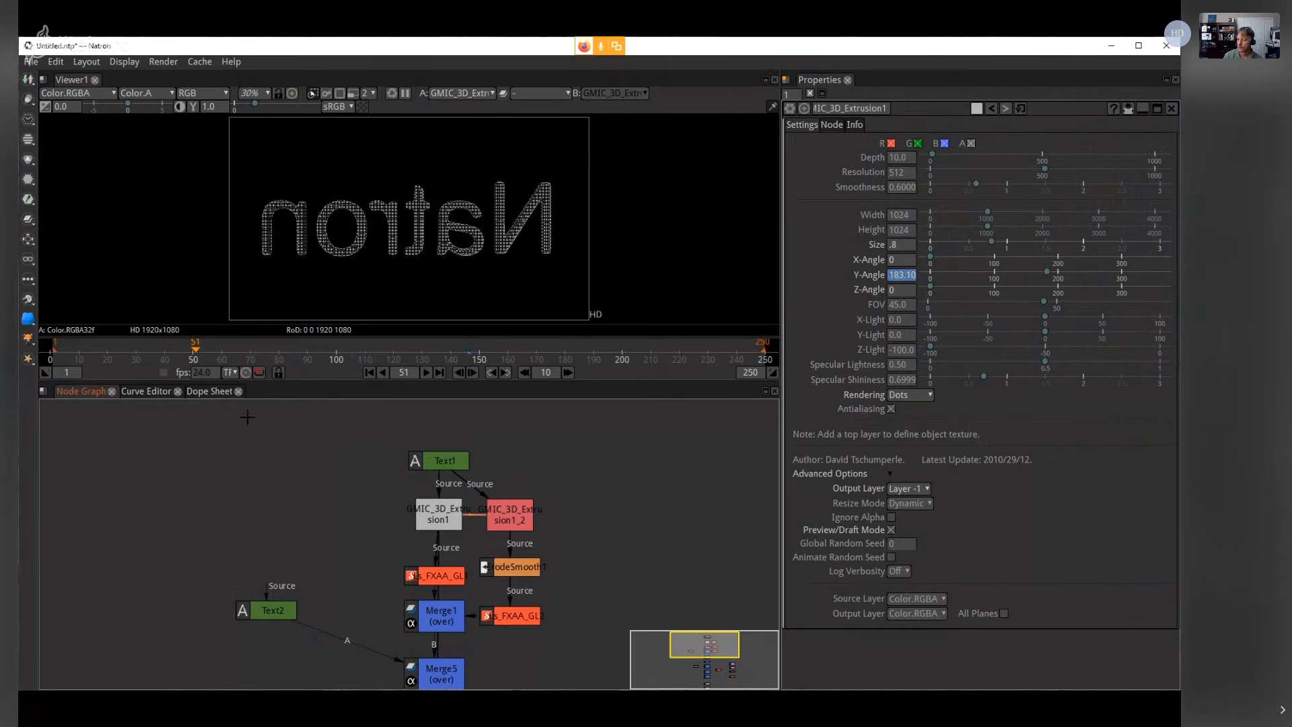
{"action": "left_click", "coordinate": [239, 349]}
{"action": "left_click", "coordinate": [319, 350]}
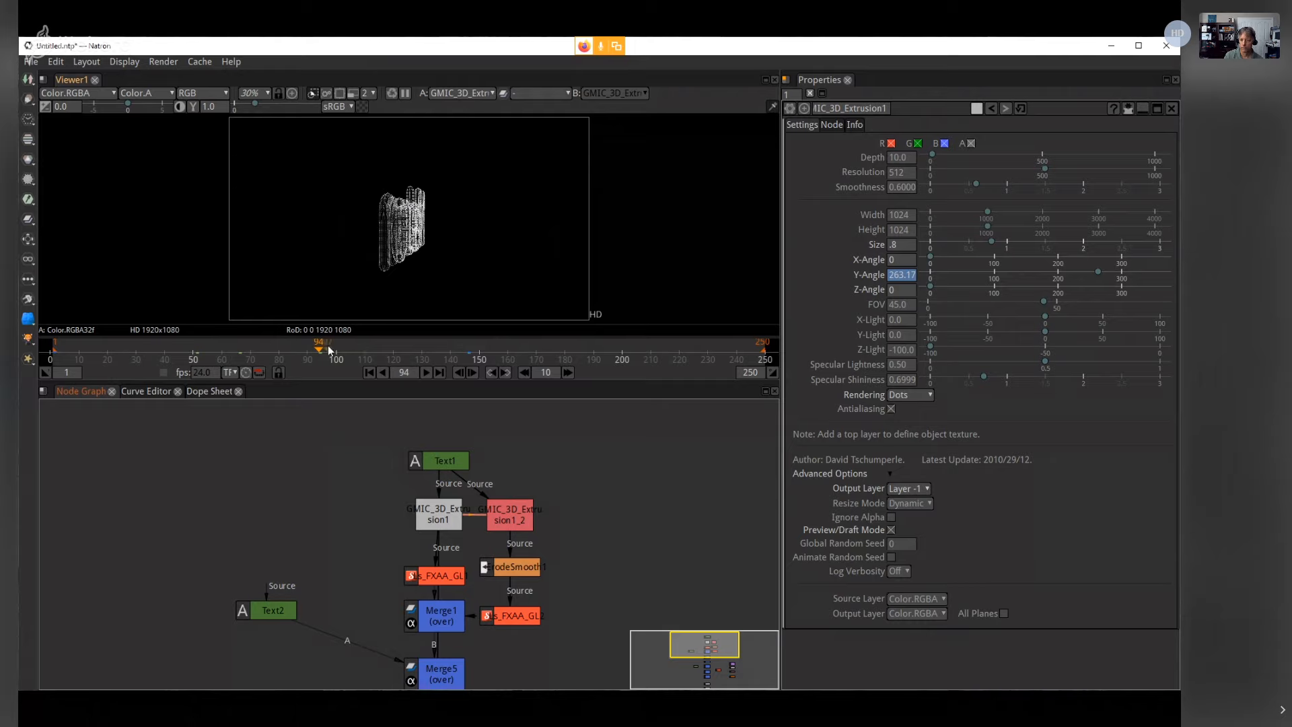
{"action": "left_click", "coordinate": [328, 346]}
{"action": "left_click", "coordinate": [135, 355]}
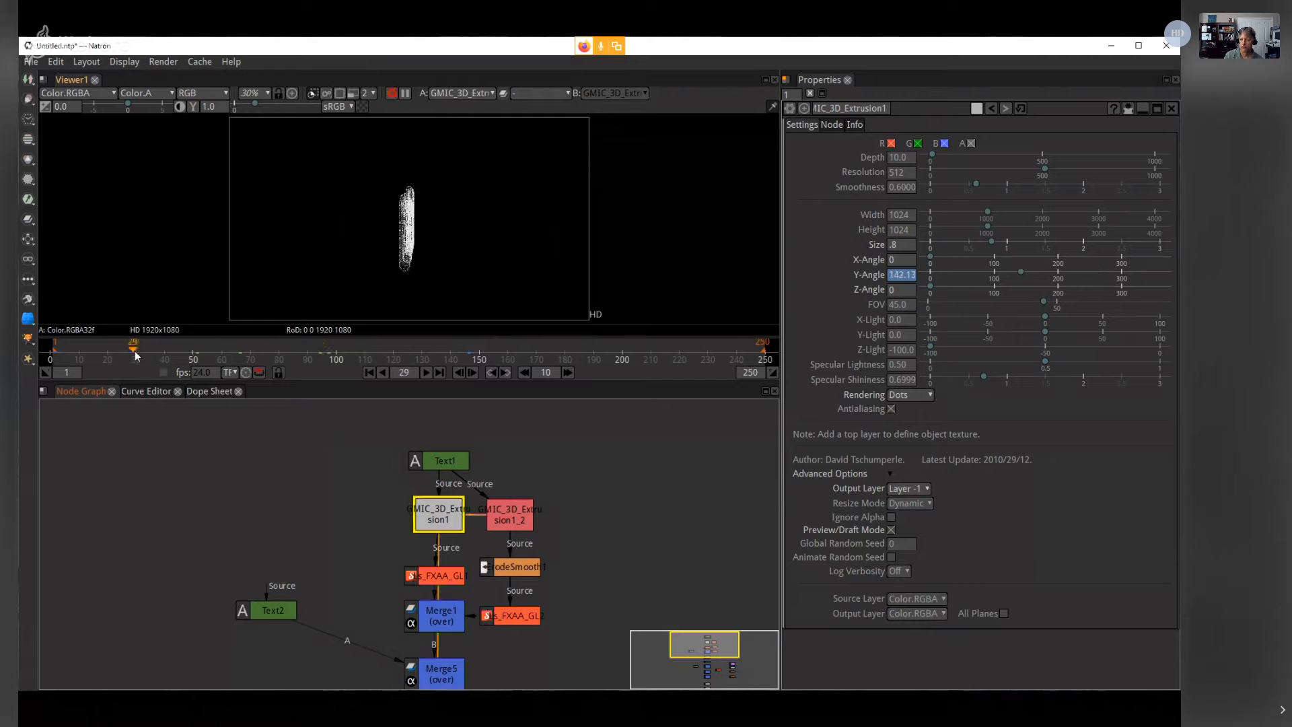
{"action": "left_click", "coordinate": [90, 351]}
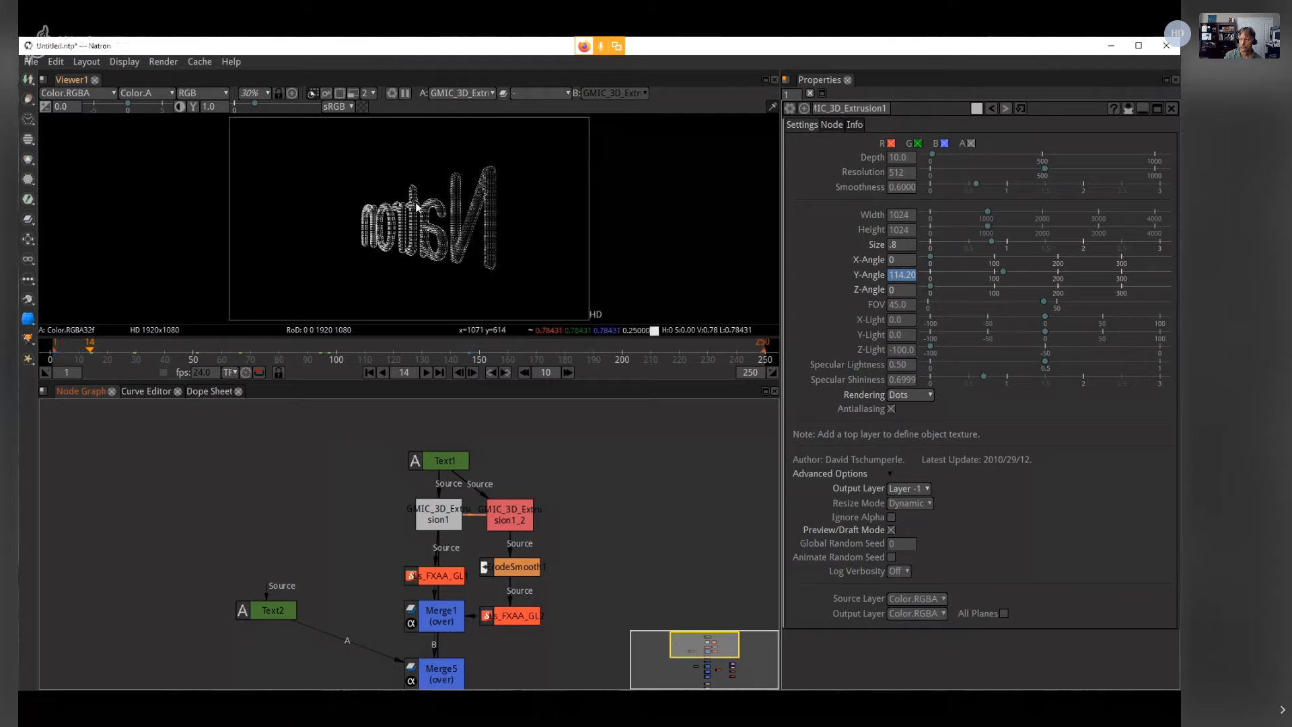
Step: Show the output of the fxT_Glowy1 node in the viewer and move the Viewer1 node to the left of it
{"action": "left_click_drag", "start_coordinate": [610, 592], "coordinate": [591, 394]}
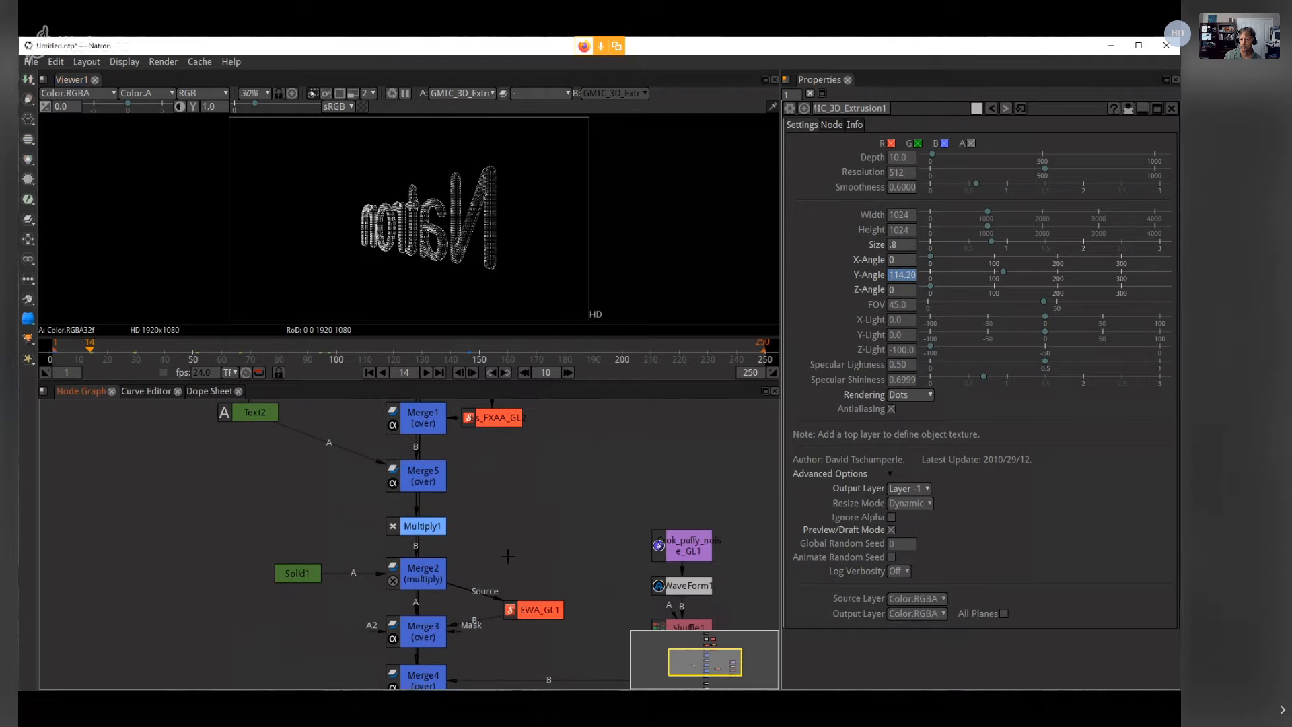
{"action": "left_click_drag", "start_coordinate": [508, 556], "coordinate": [501, 380]}
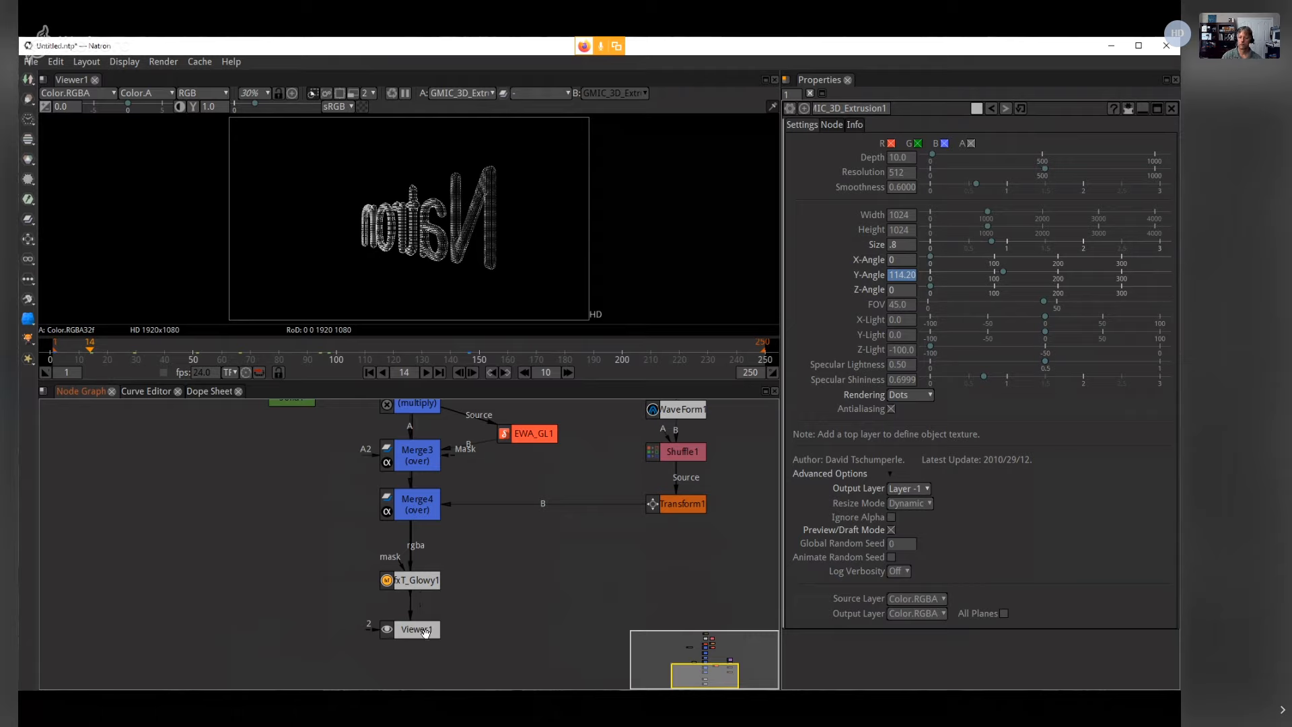
{"action": "left_click", "coordinate": [426, 583]}
{"action": "key", "text": "1"}
{"action": "left_click_drag", "start_coordinate": [417, 628], "coordinate": [259, 600]}
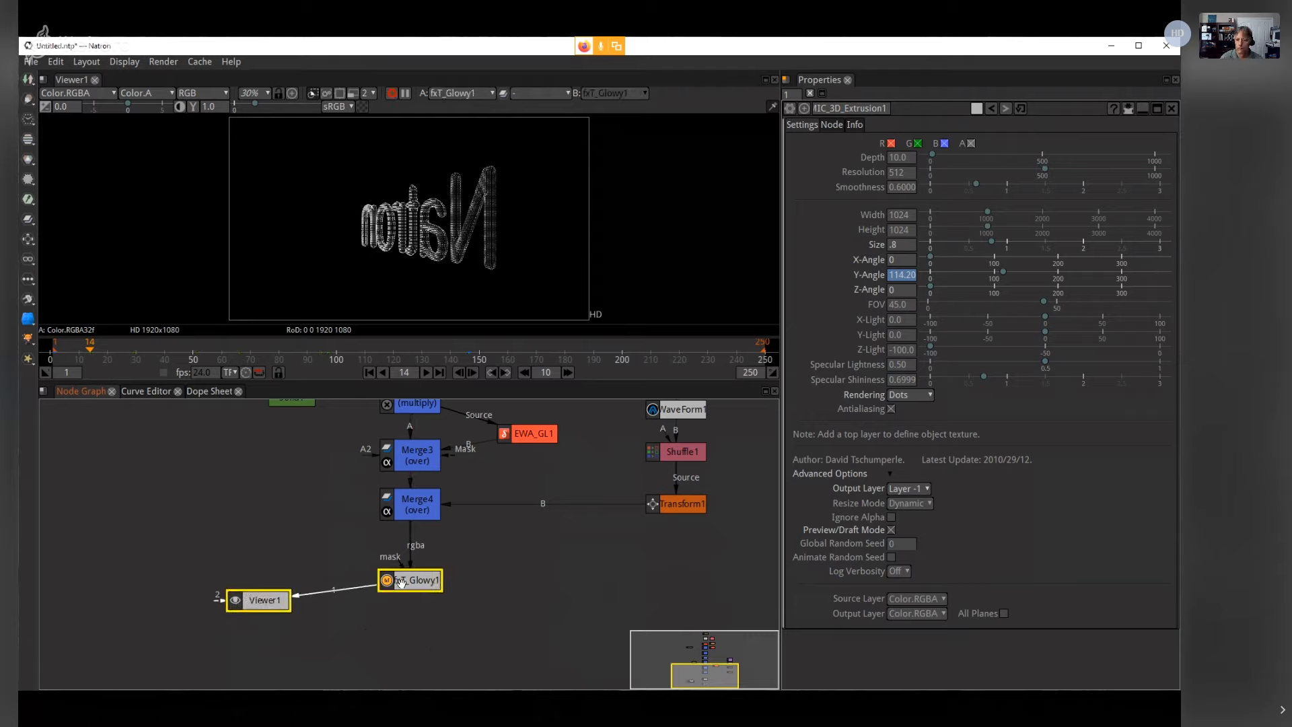
Step: Go back to frame 1 of the composite and open the settings of the Multiply1 node
{"action": "left_click_drag", "start_coordinate": [581, 519], "coordinate": [566, 578]}
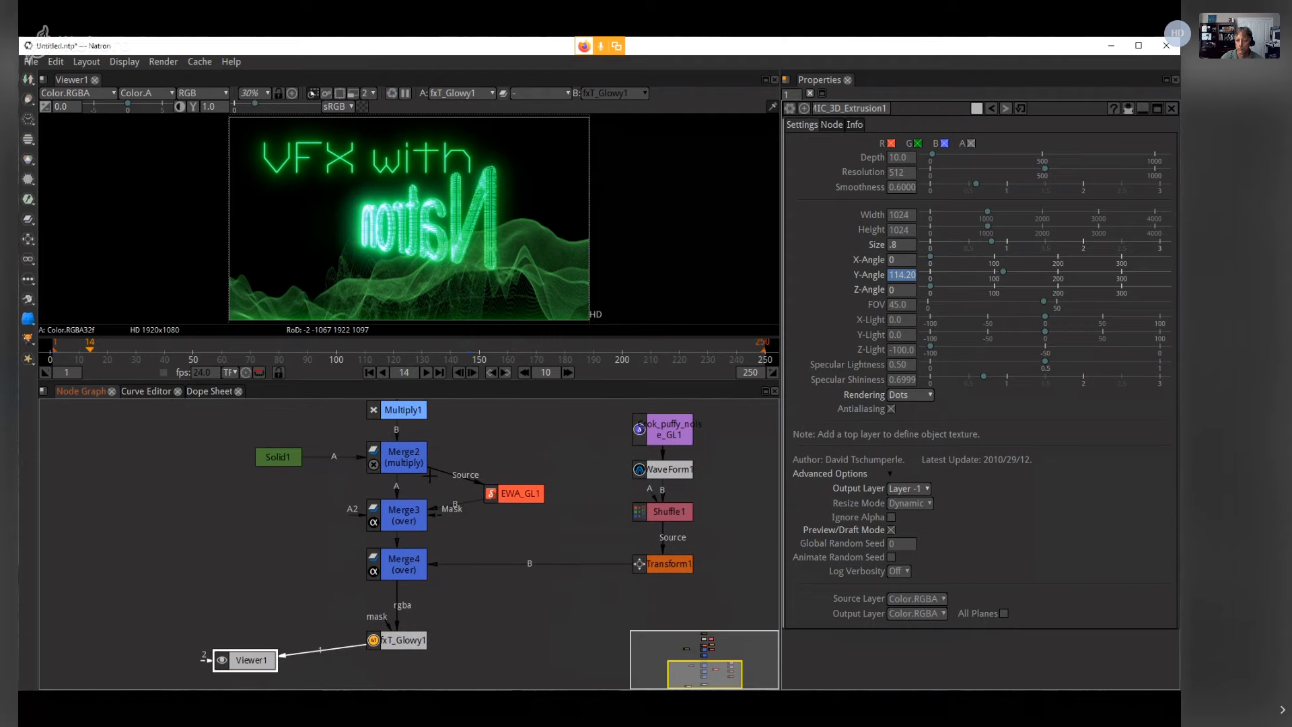
{"action": "left_click_drag", "start_coordinate": [555, 450], "coordinate": [546, 538]}
{"action": "left_click_drag", "start_coordinate": [537, 480], "coordinate": [537, 609]}
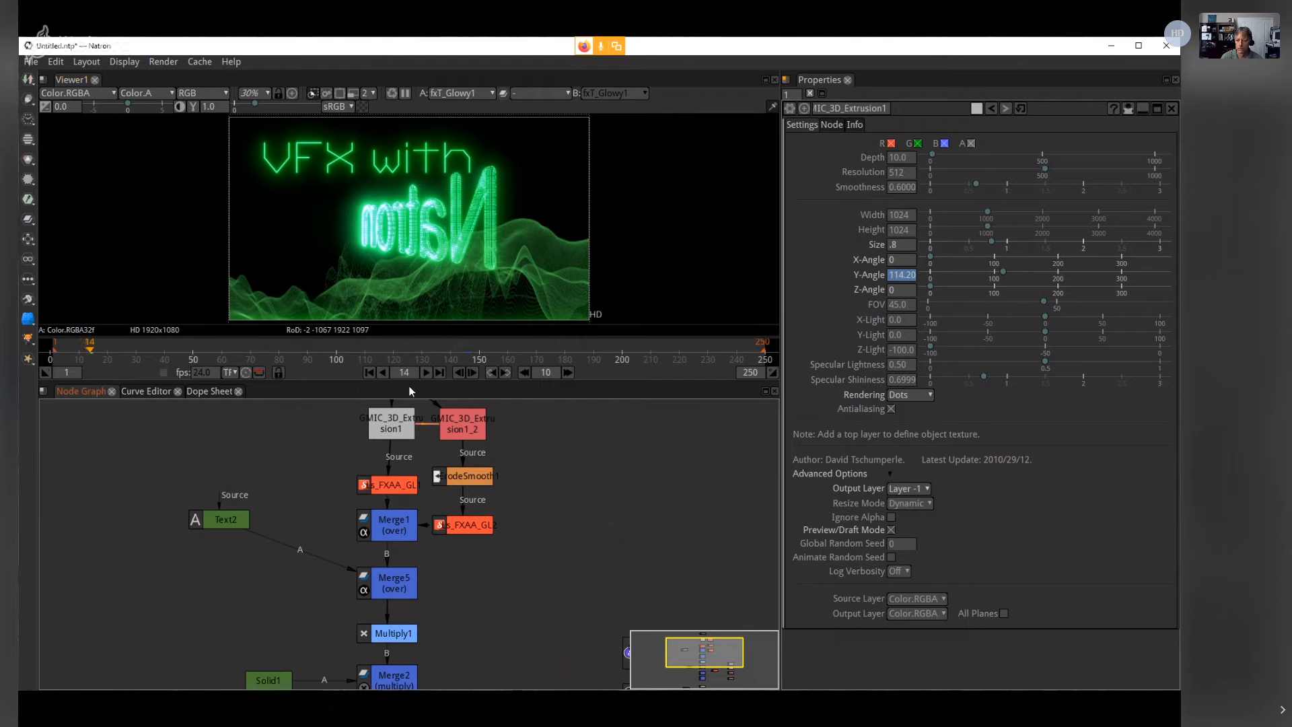
{"action": "left_click", "coordinate": [369, 372]}
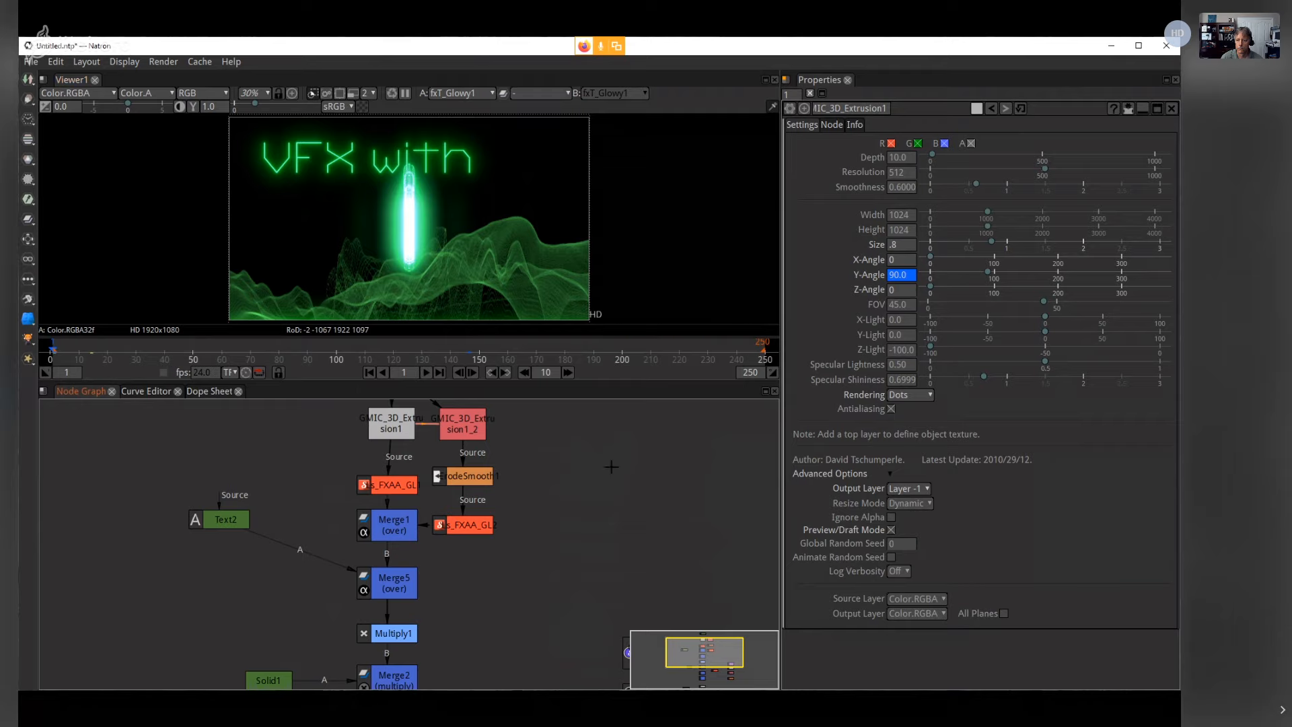
{"action": "left_click_drag", "start_coordinate": [530, 592], "coordinate": [536, 513]}
{"action": "left_click", "coordinate": [410, 561]}
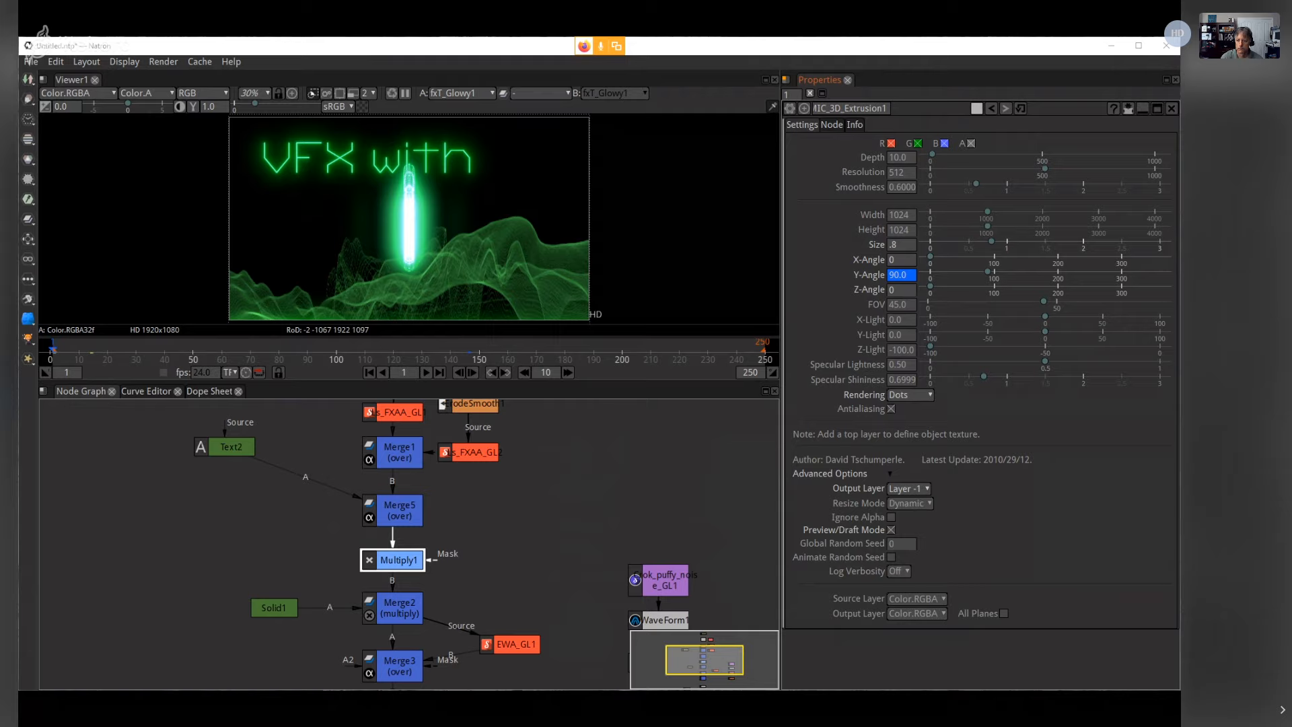
{"action": "double_click", "coordinate": [407, 556]}
{"action": "left_click_drag", "start_coordinate": [568, 516], "coordinate": [556, 646]}
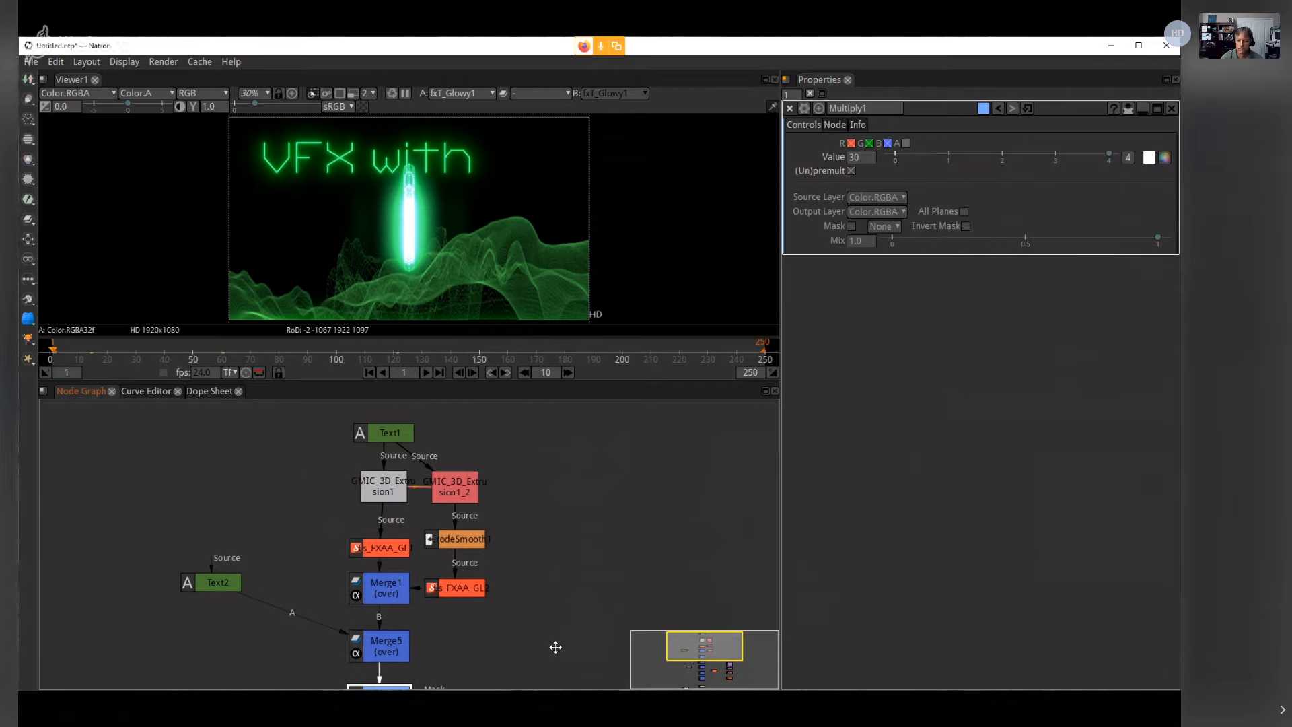
Step: Open the Y-Angle curve of GMIC_3D_Extrusion1 and set the interpolation of its frame 146 keyframe to Horizontal
{"action": "left_click", "coordinate": [387, 491]}
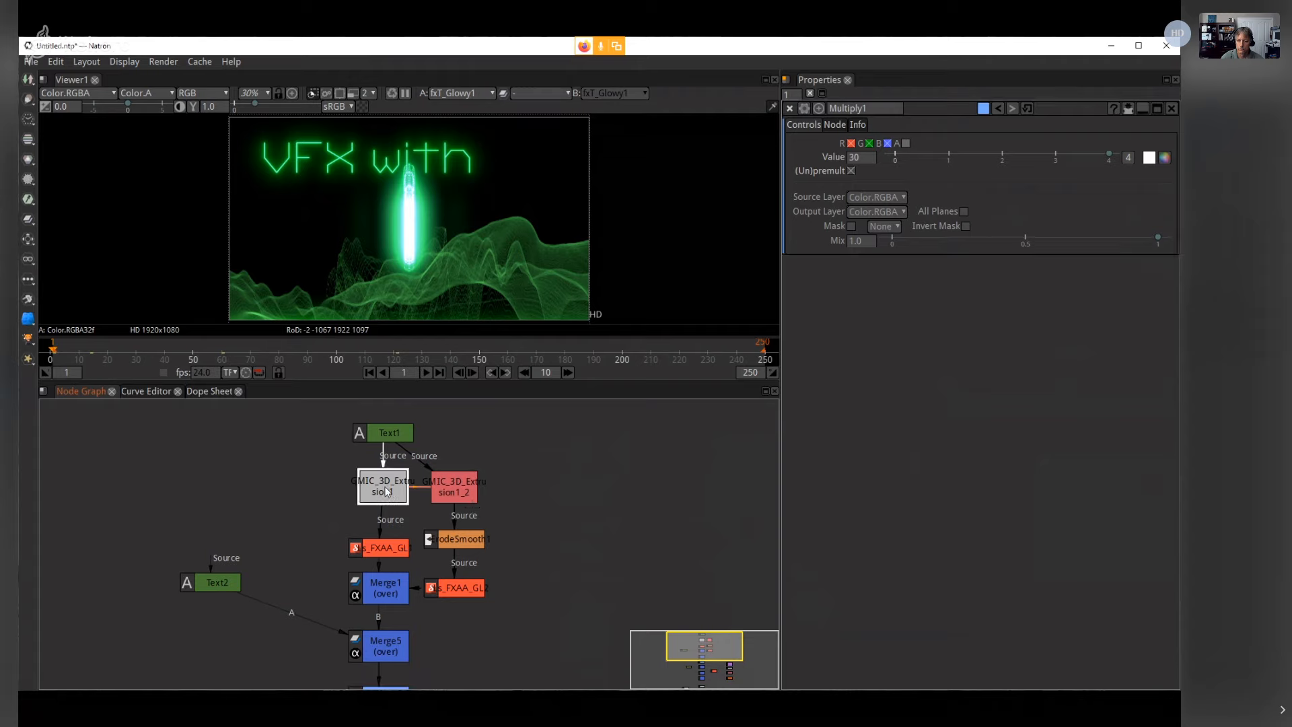
{"action": "double_click", "coordinate": [387, 491]}
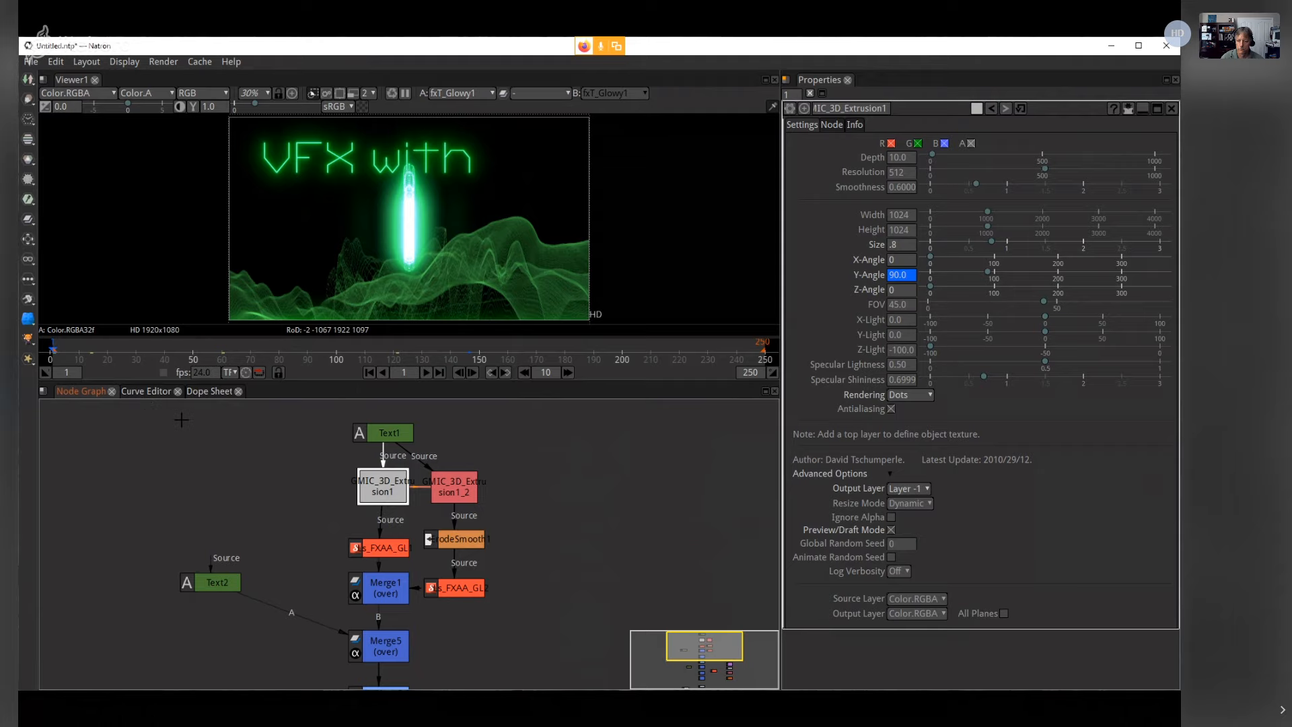
{"action": "left_click", "coordinate": [144, 391]}
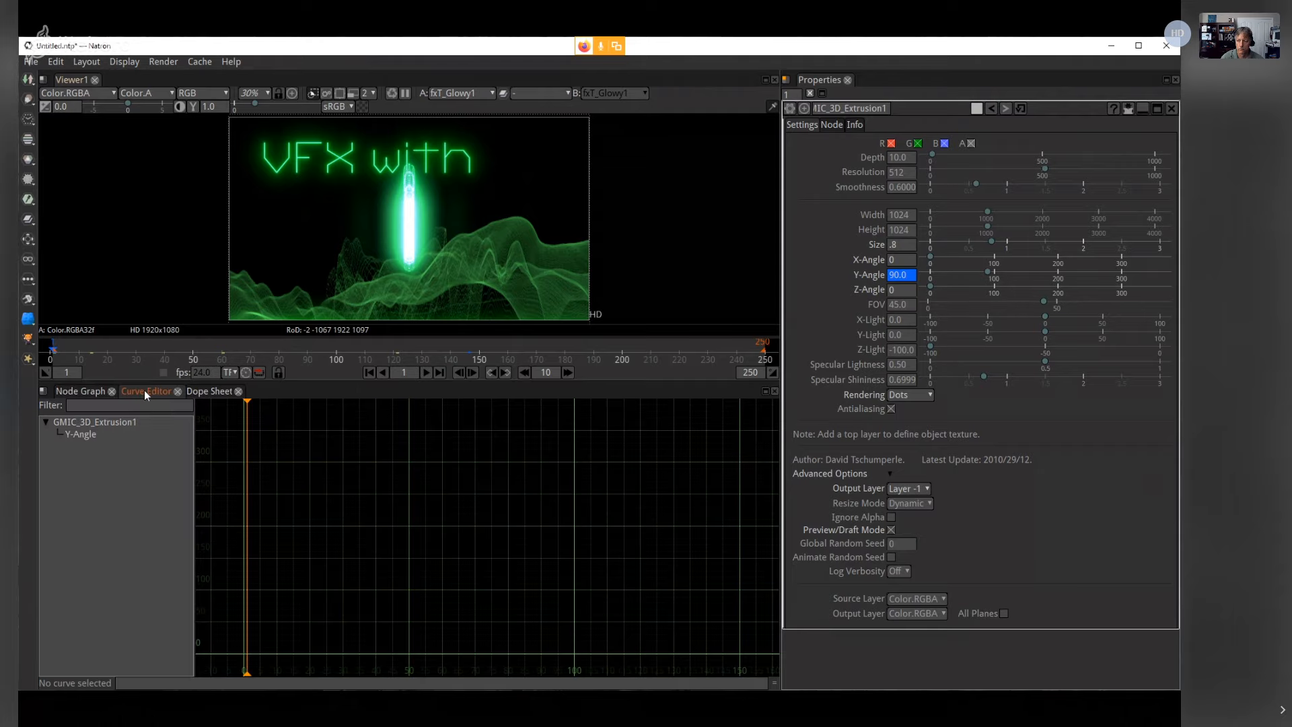
{"action": "left_click", "coordinate": [80, 436]}
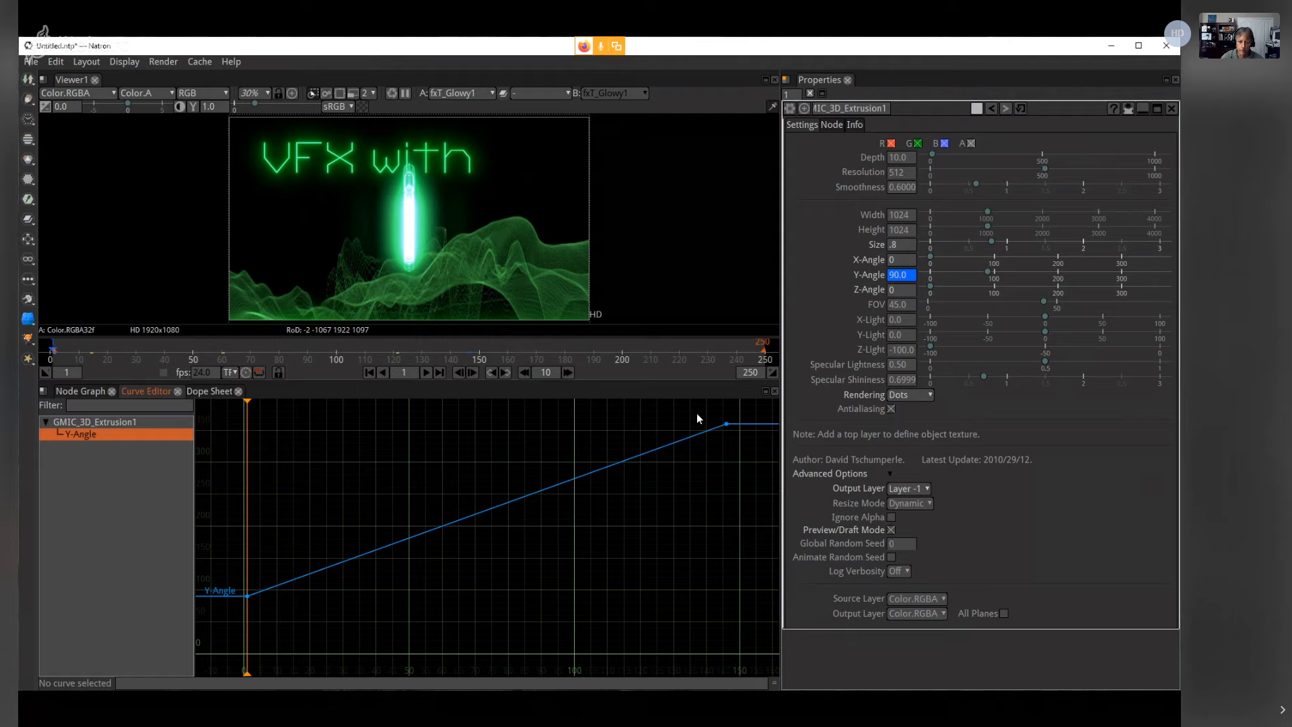
{"action": "left_click_drag", "start_coordinate": [699, 409], "coordinate": [730, 445]}
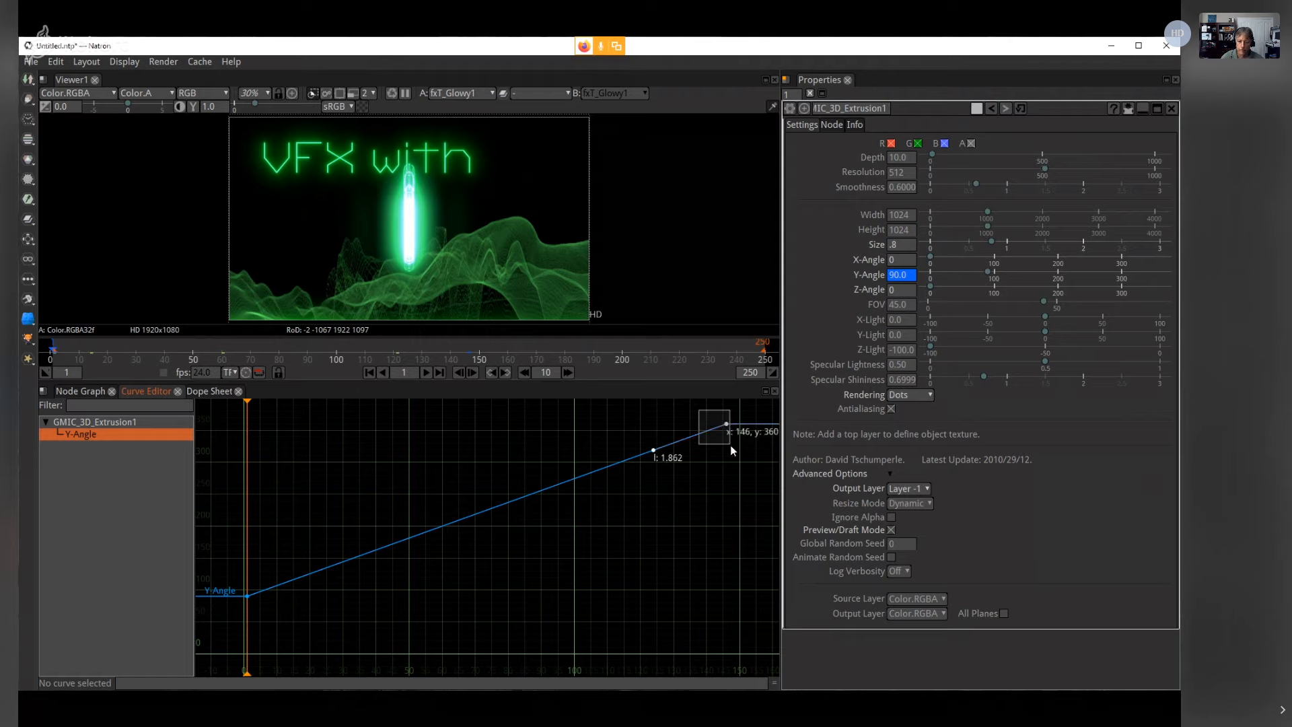
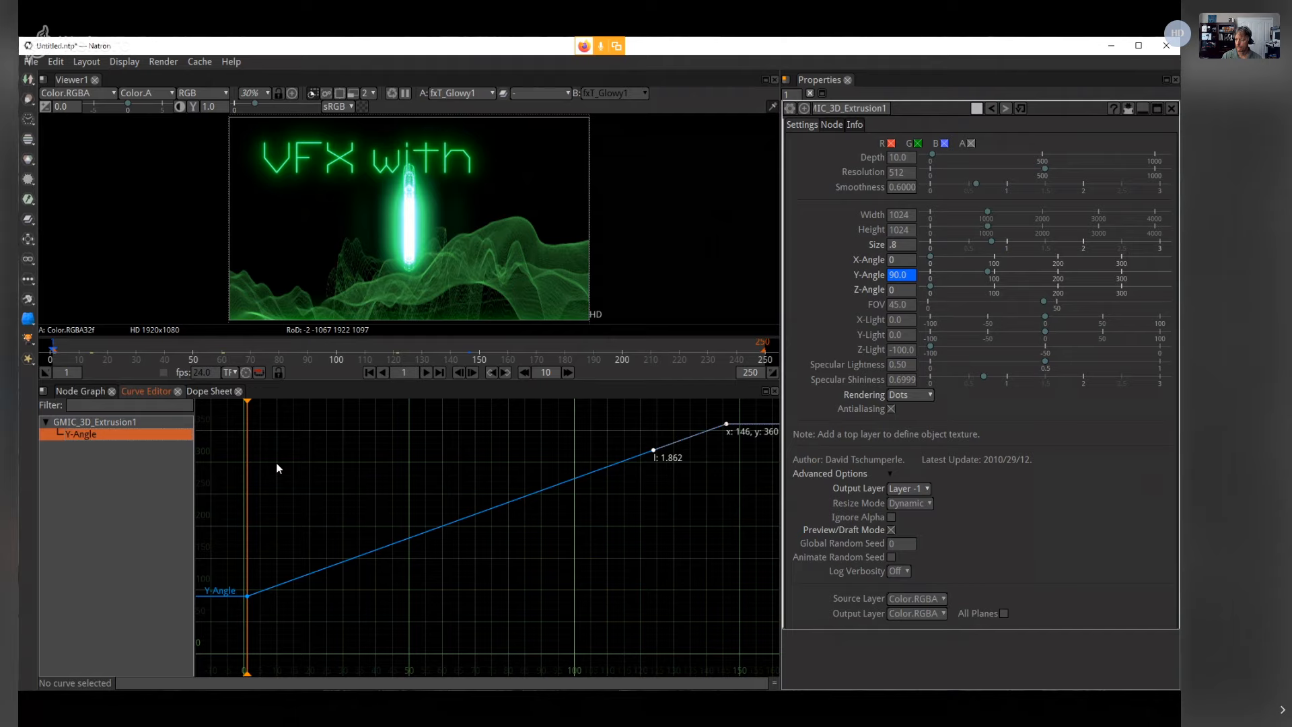
{"action": "right_click", "coordinate": [726, 424]}
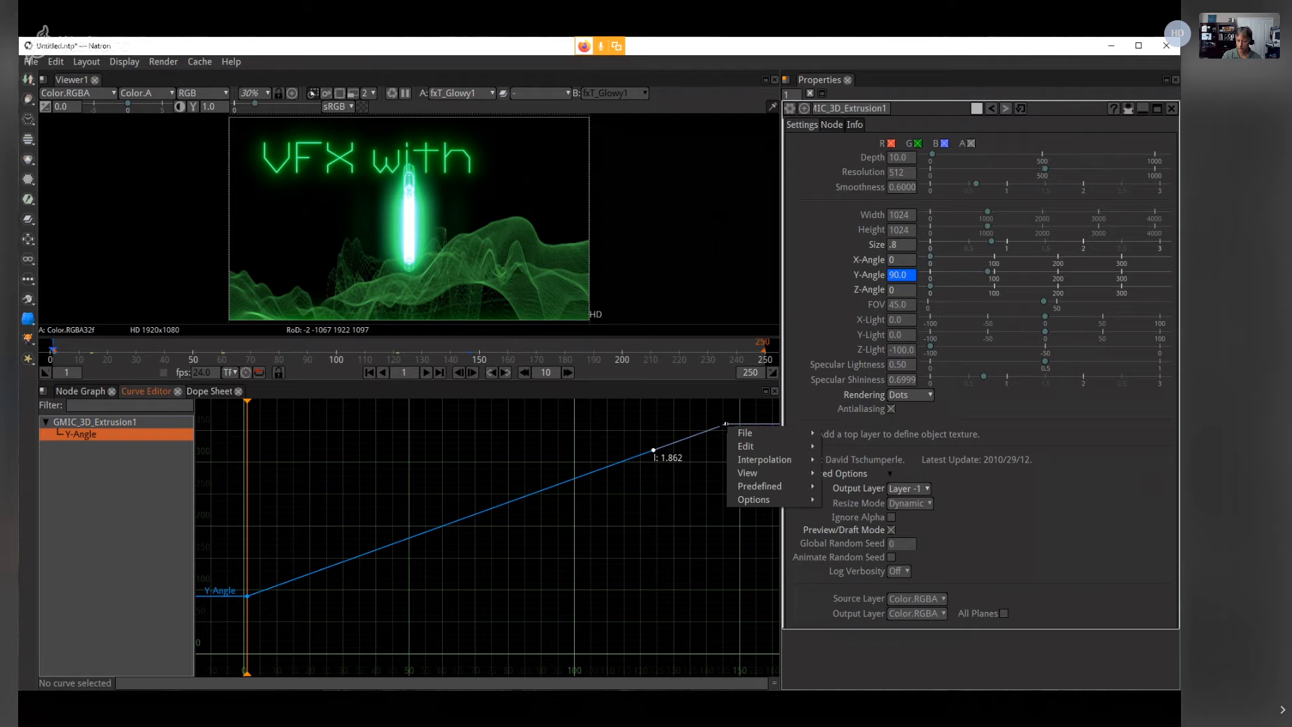
{"action": "left_click", "coordinate": [880, 529]}
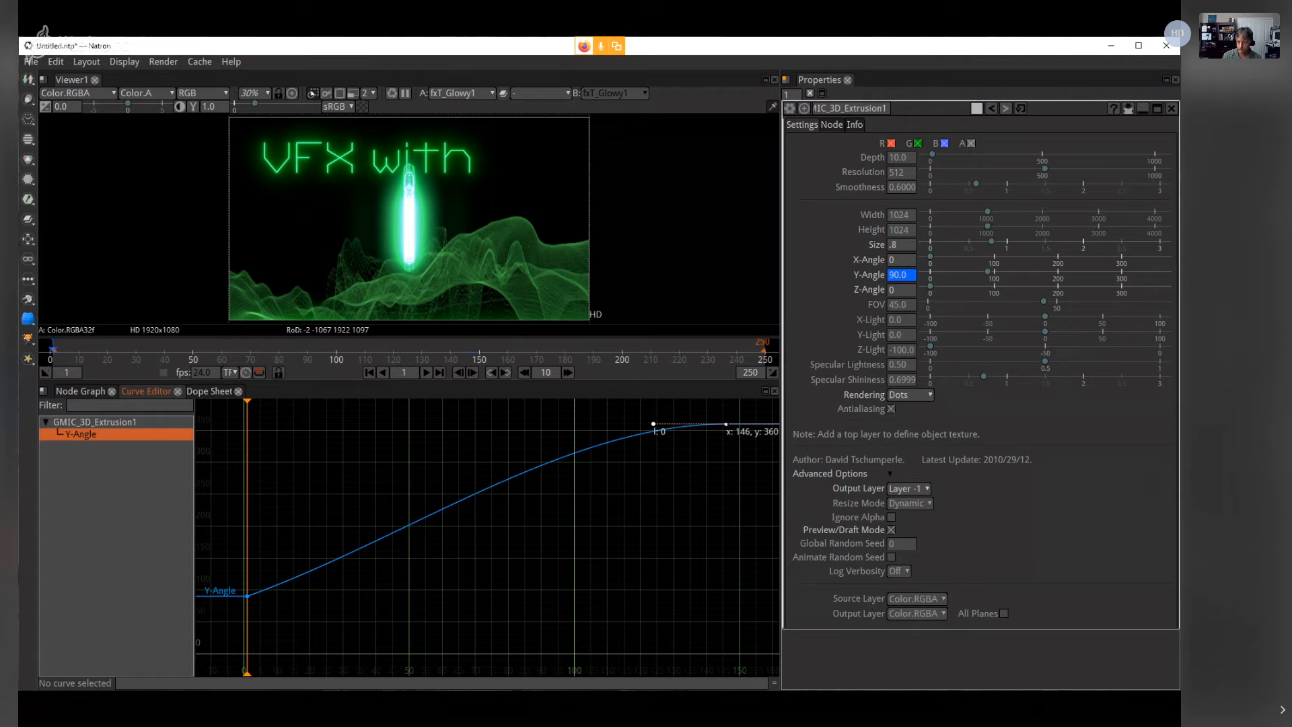
Step: Check the Y-Angle curve of the cloned GMIC_3D_Extrusion1_2 node and preview the glowing title around frame 136
{"action": "left_click", "coordinate": [77, 390]}
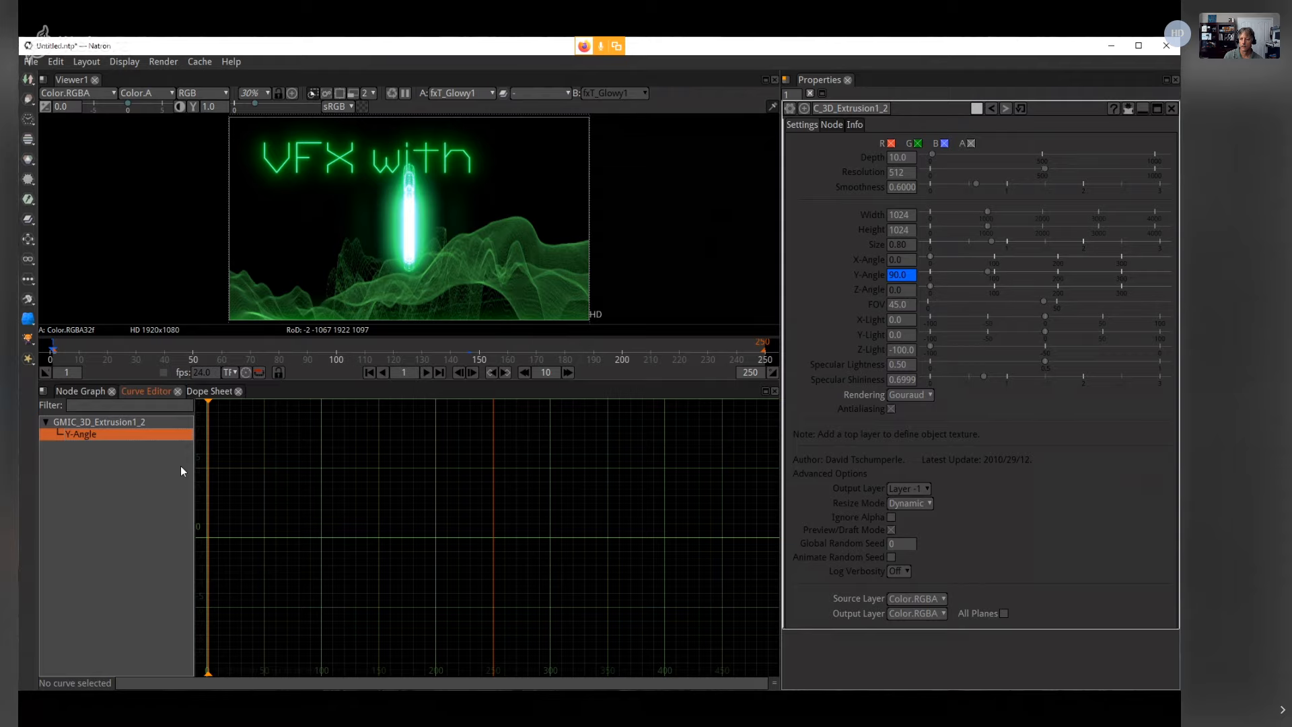
{"action": "left_click", "coordinate": [180, 465]}
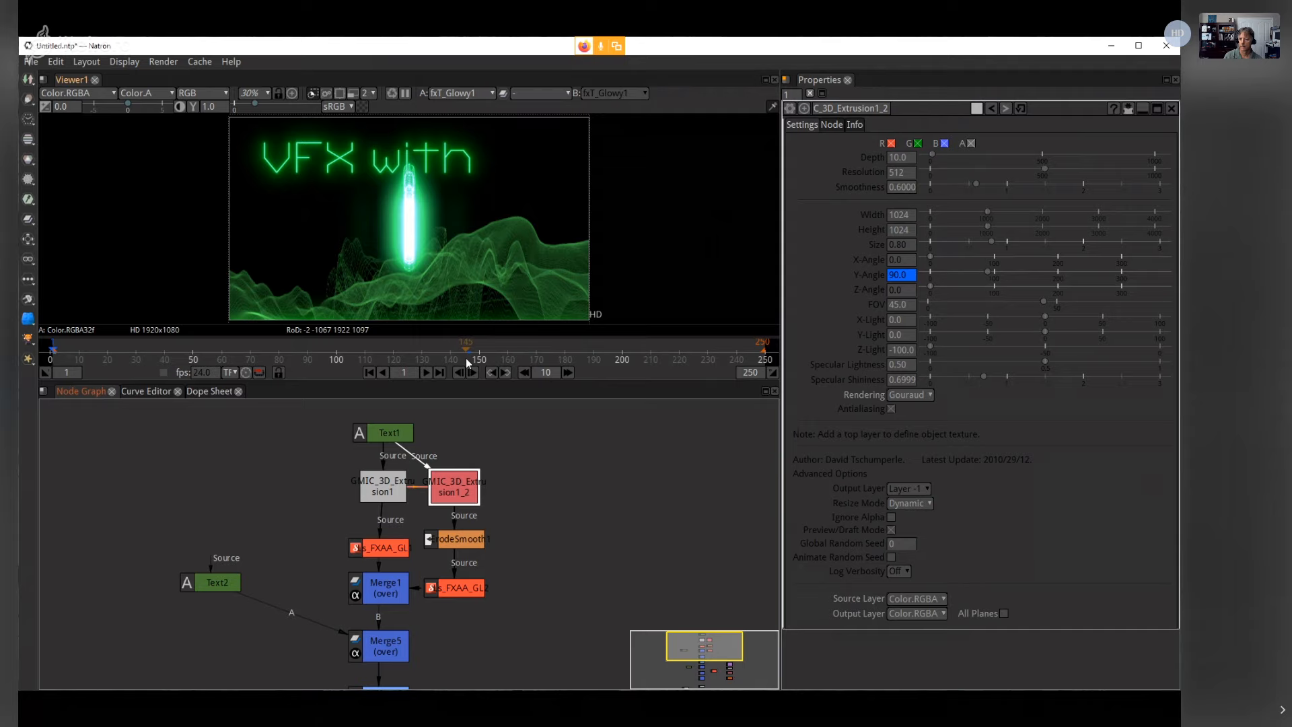
{"action": "left_click", "coordinate": [466, 359]}
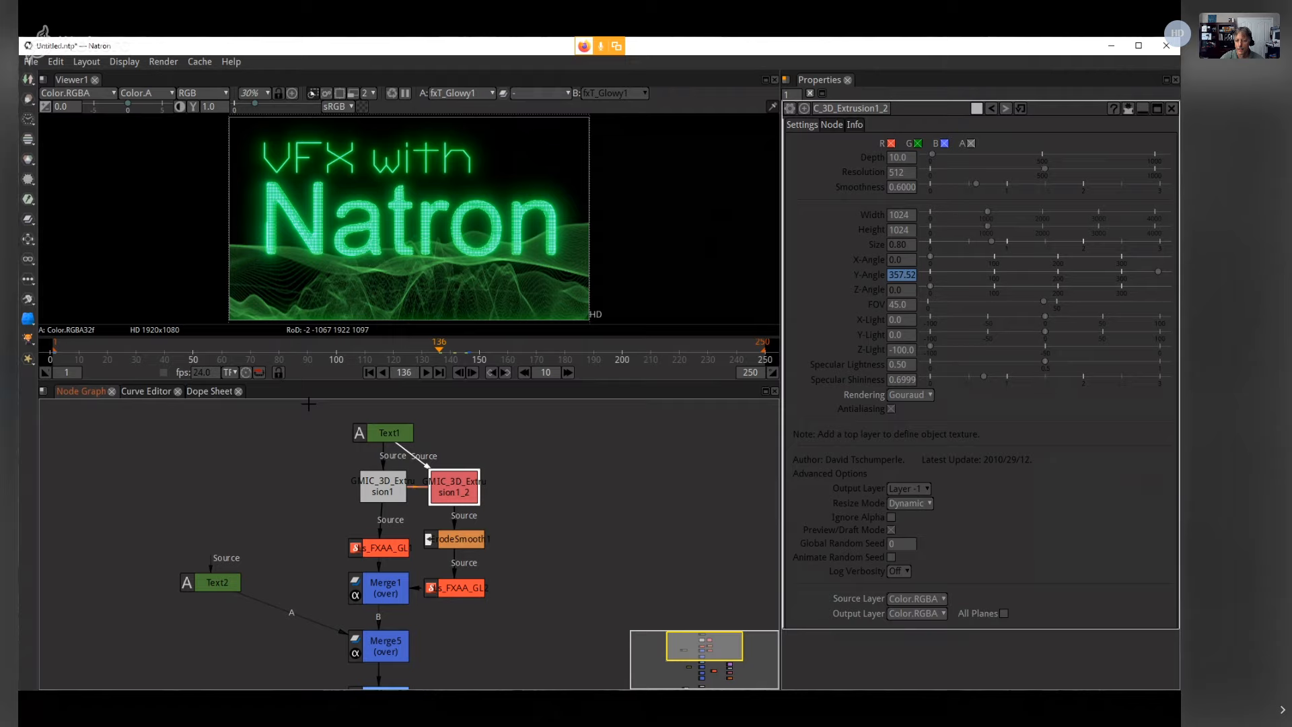
Step: Set the Value of the Multiply1 node to 3
{"action": "left_click_drag", "start_coordinate": [574, 619], "coordinate": [569, 478]}
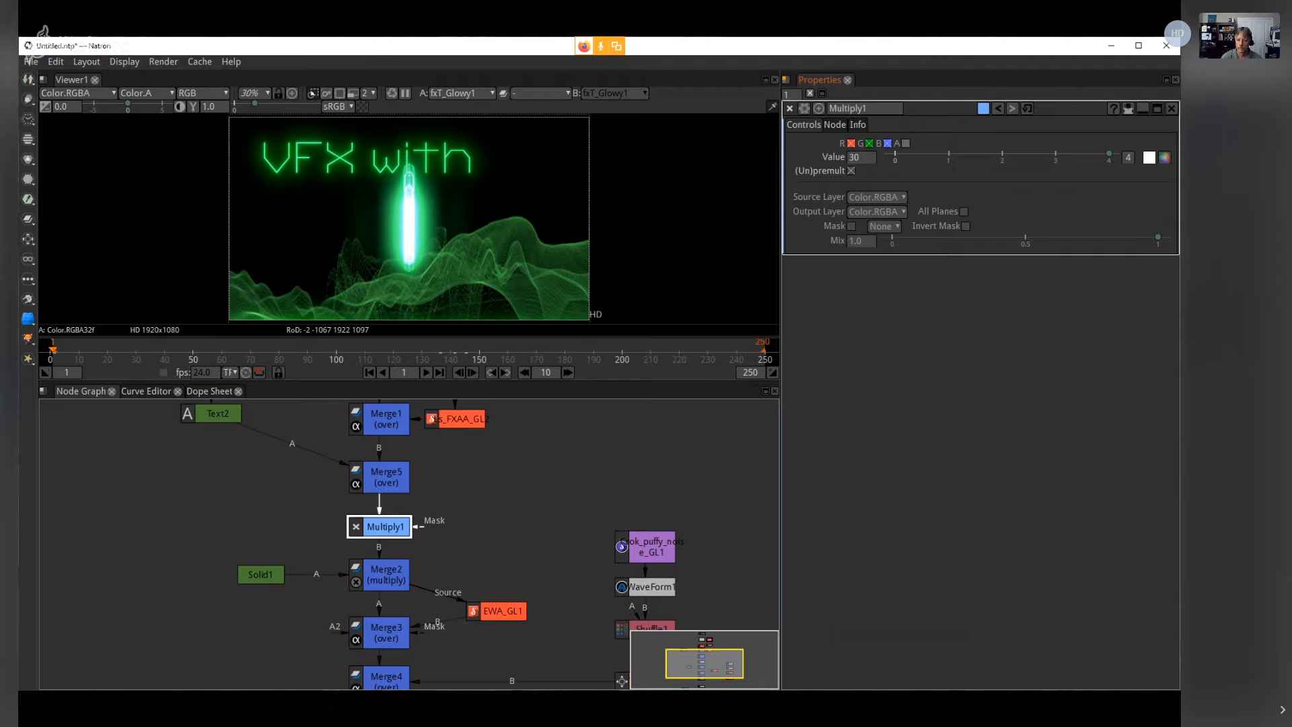
{"action": "left_click", "coordinate": [854, 159]}
{"action": "key", "text": "BackSpace"}
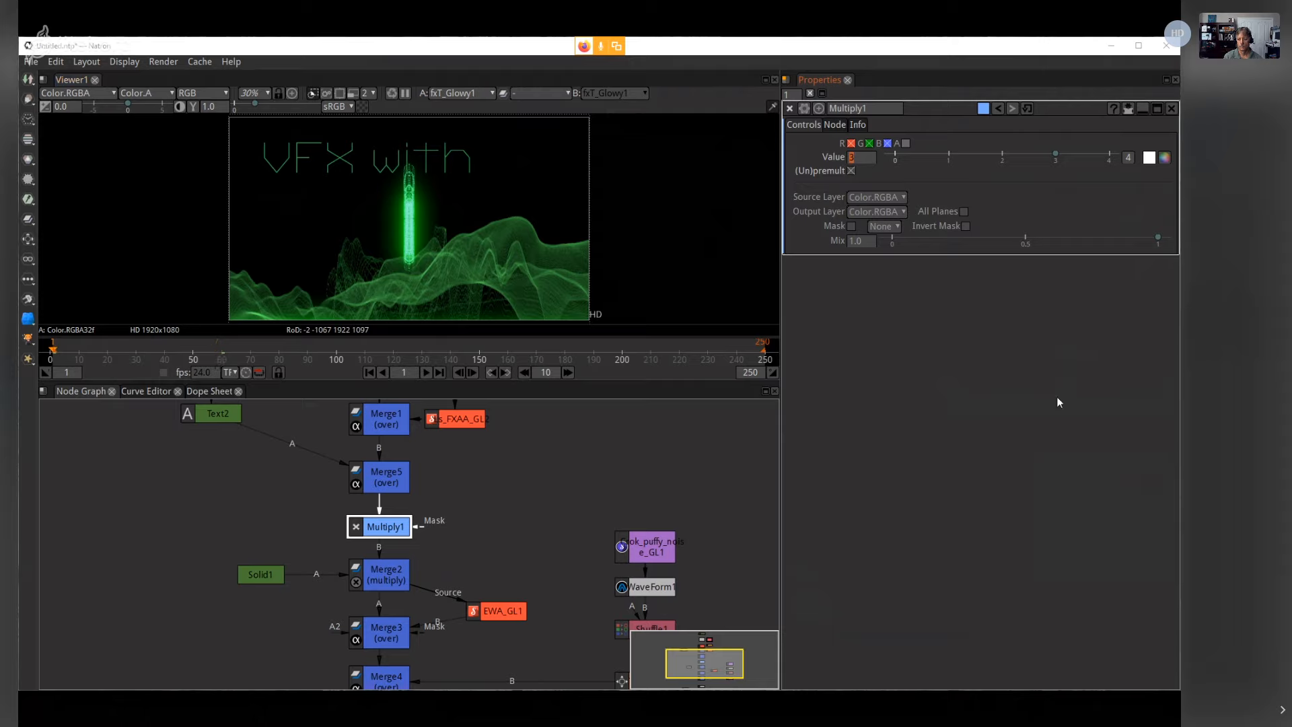
Step: Preview frame 60, return to frame 1 and set a keyframe there on all dimensions of the Multiply1 Value
{"action": "left_click", "coordinate": [221, 351]}
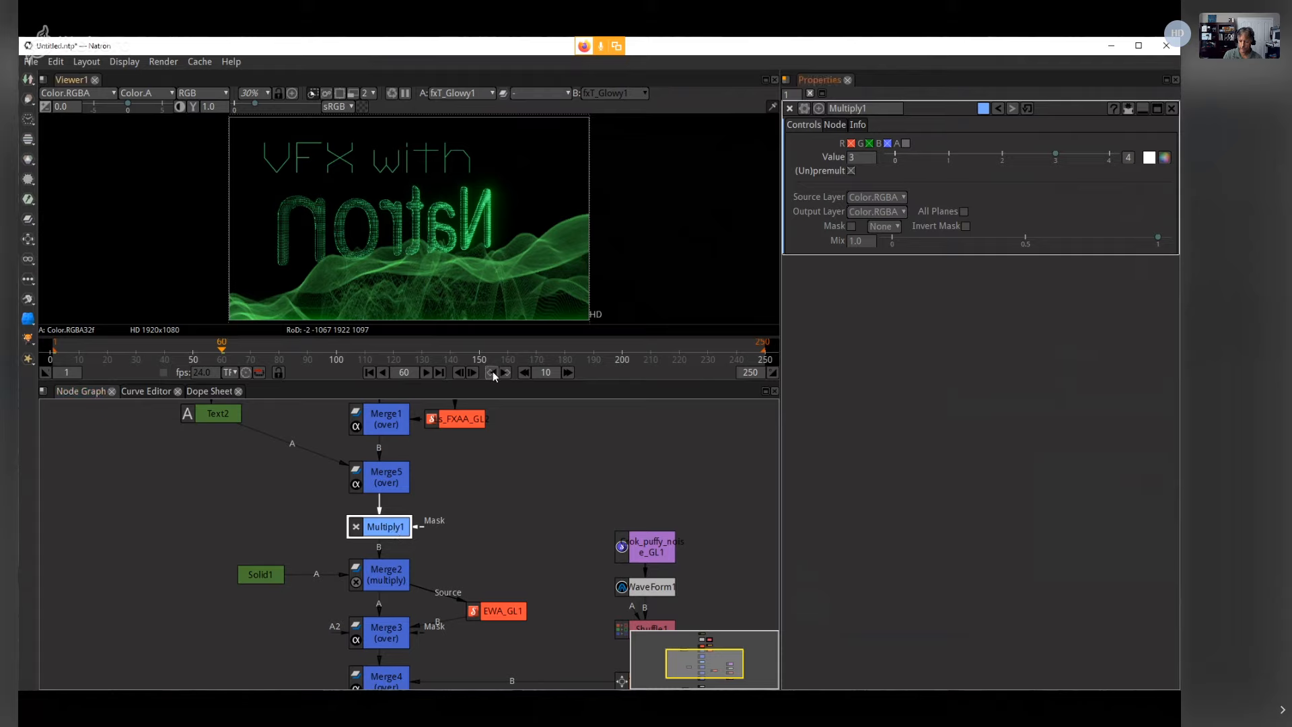
{"action": "left_click", "coordinate": [370, 373]}
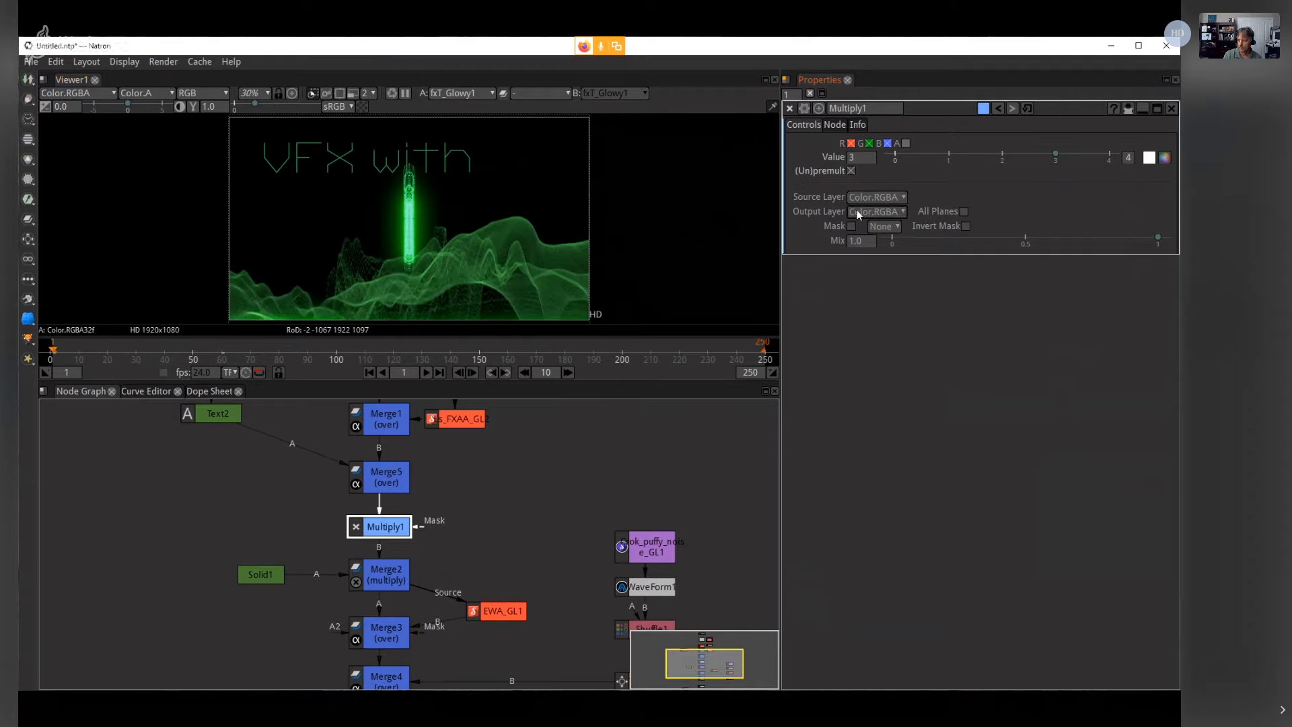
{"action": "right_click", "coordinate": [858, 158]}
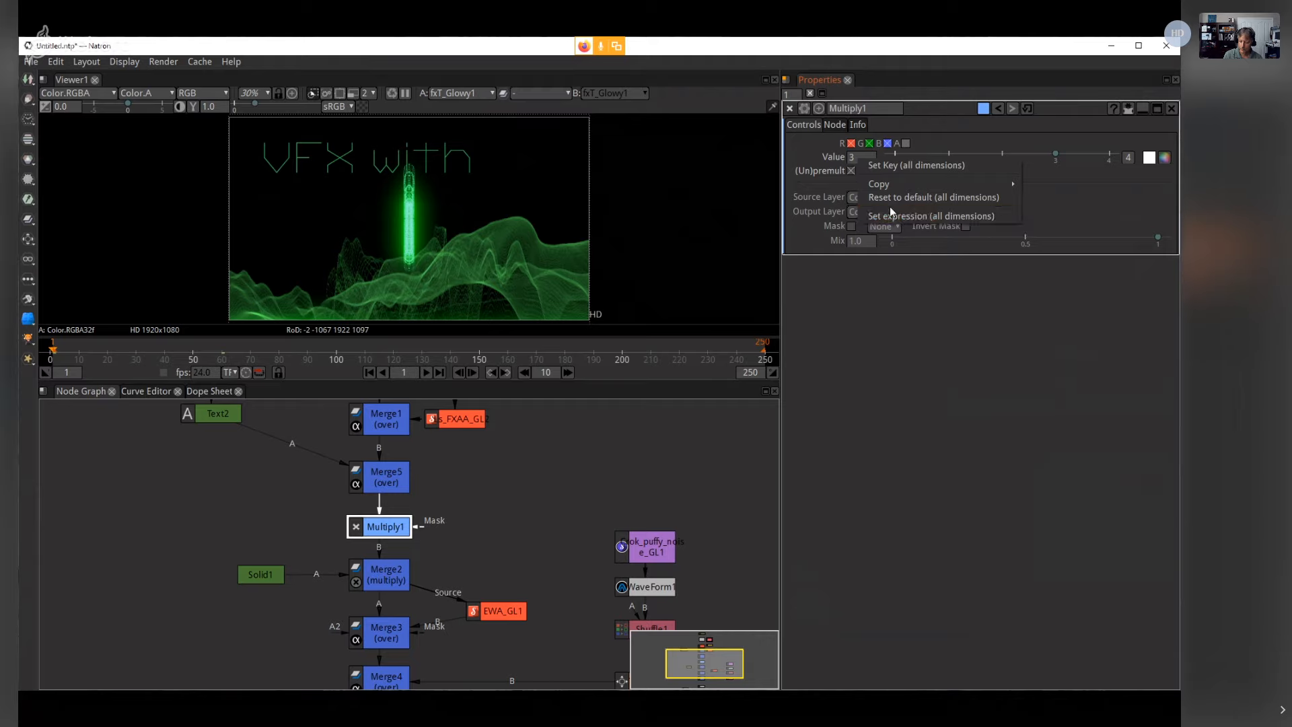
{"action": "left_click", "coordinate": [875, 166]}
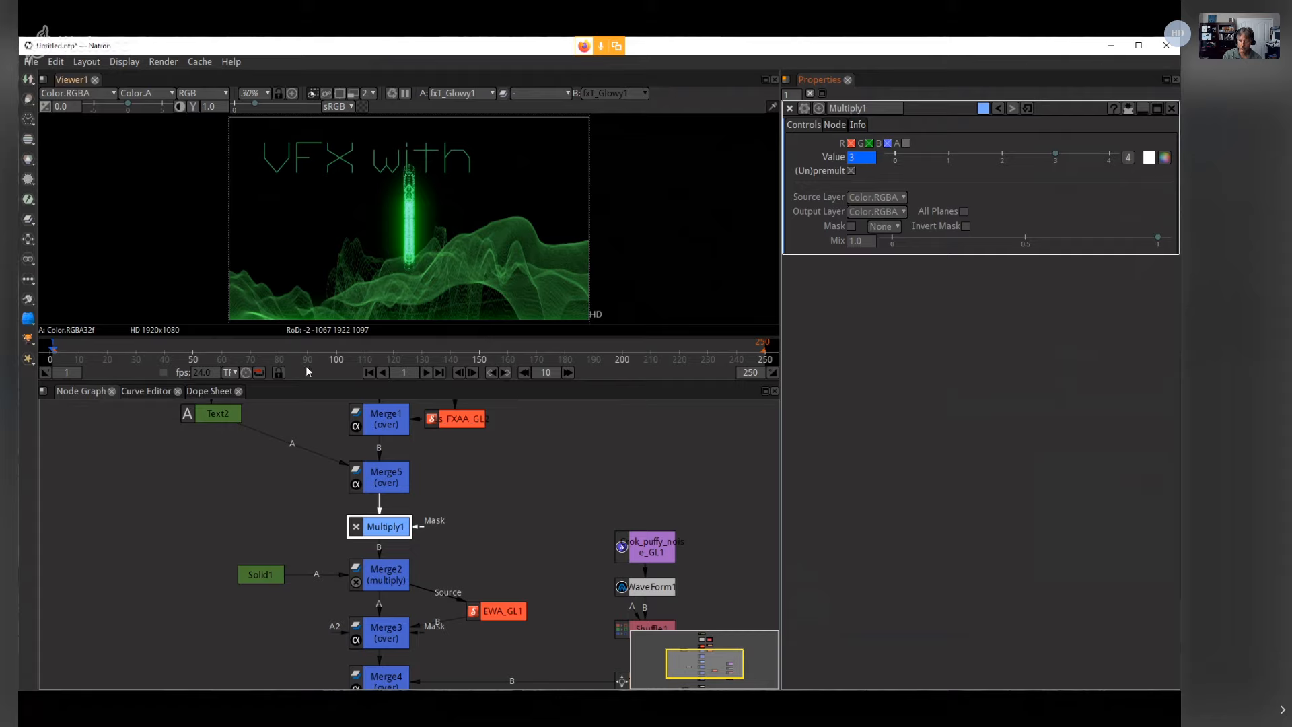
Step: Go to frame 60 and set the keyframed Multiply1 Value to 0.4
{"action": "double_click", "coordinate": [404, 373]}
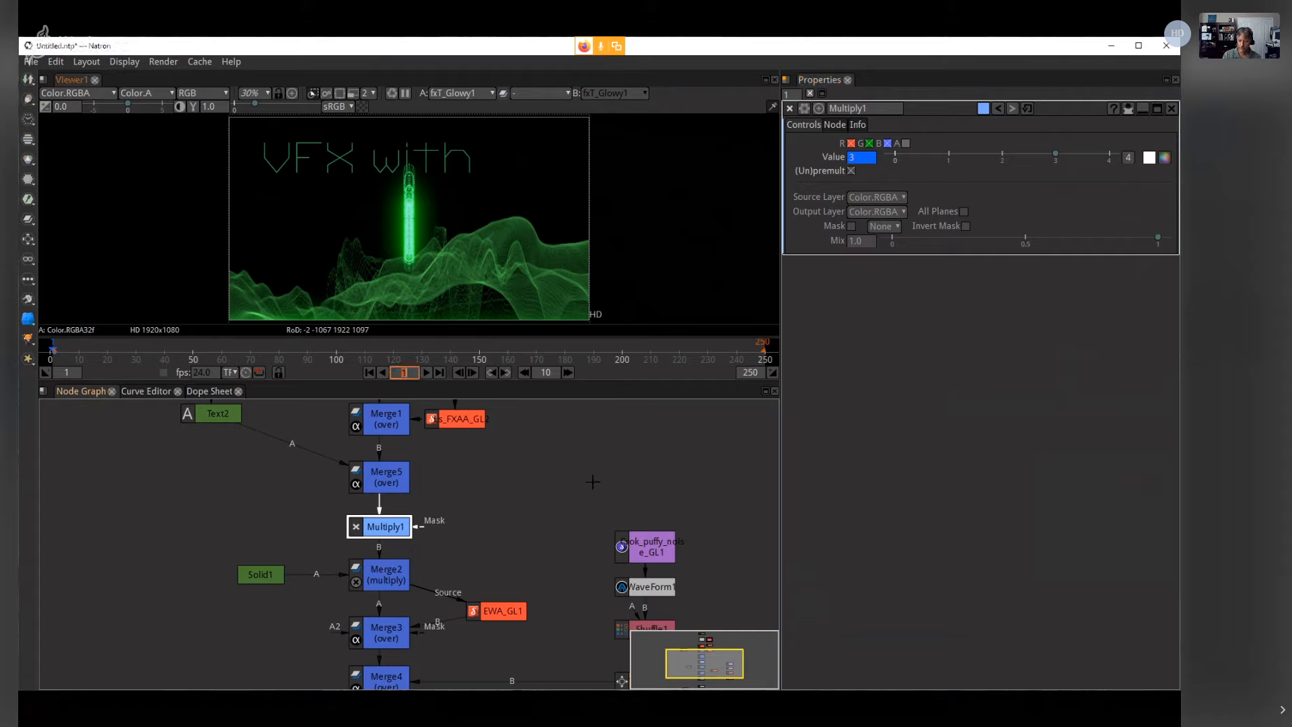
{"action": "type", "text": "60"}
{"action": "key", "text": "Return"}
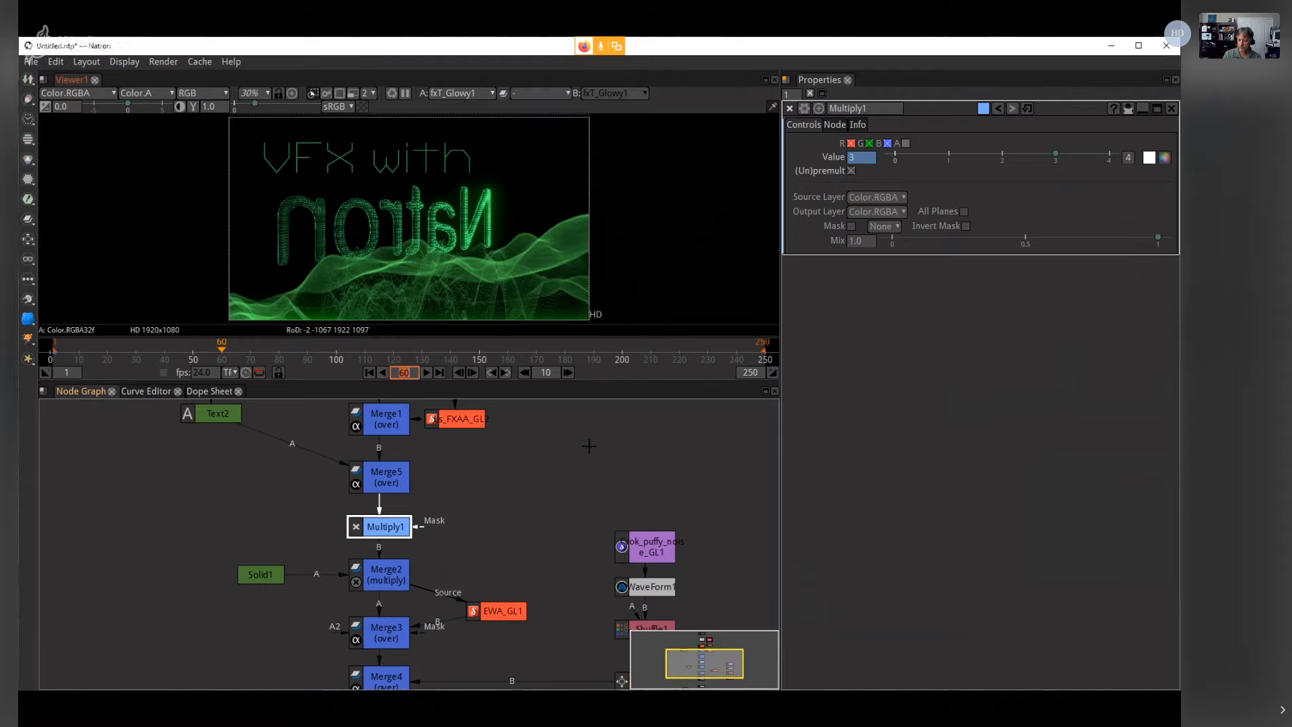
{"action": "left_click", "coordinate": [857, 157]}
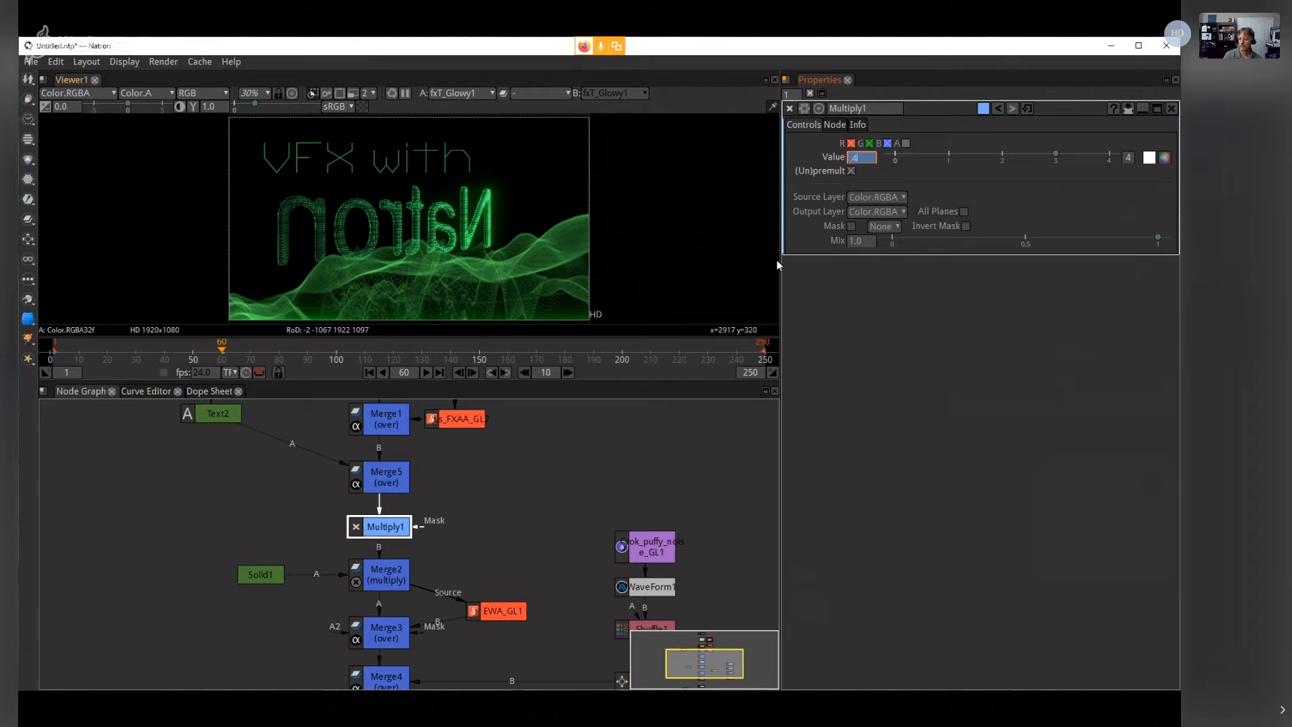
{"action": "key", "text": "Return"}
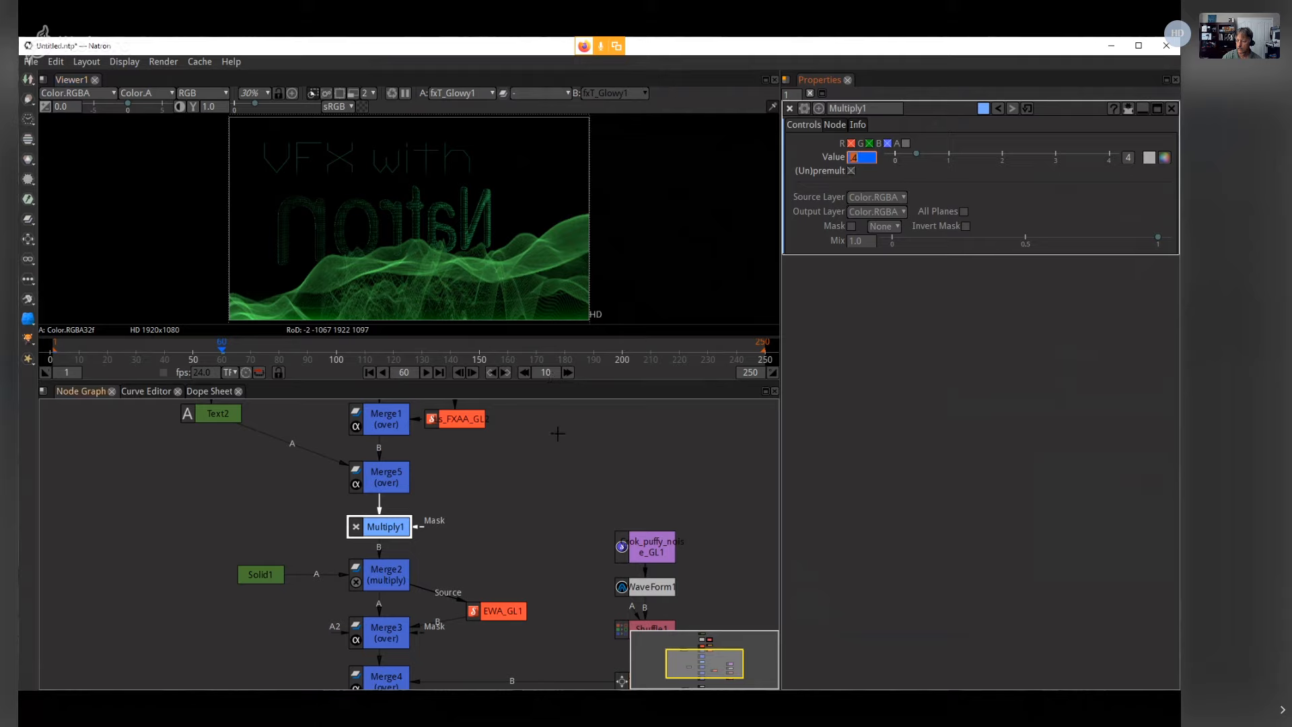
Step: Go to frame 121 and keyframe the Multiply1 Value at 3
{"action": "left_click", "coordinate": [394, 357]}
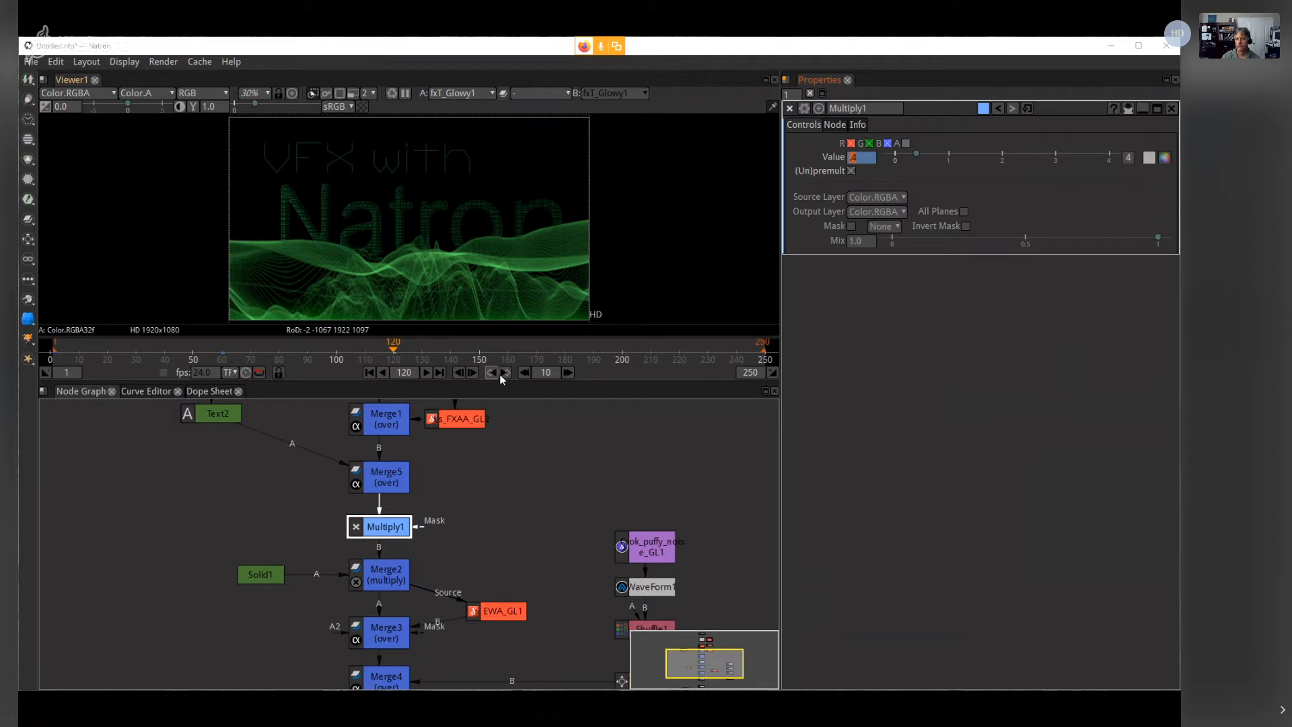
{"action": "left_click", "coordinate": [473, 372]}
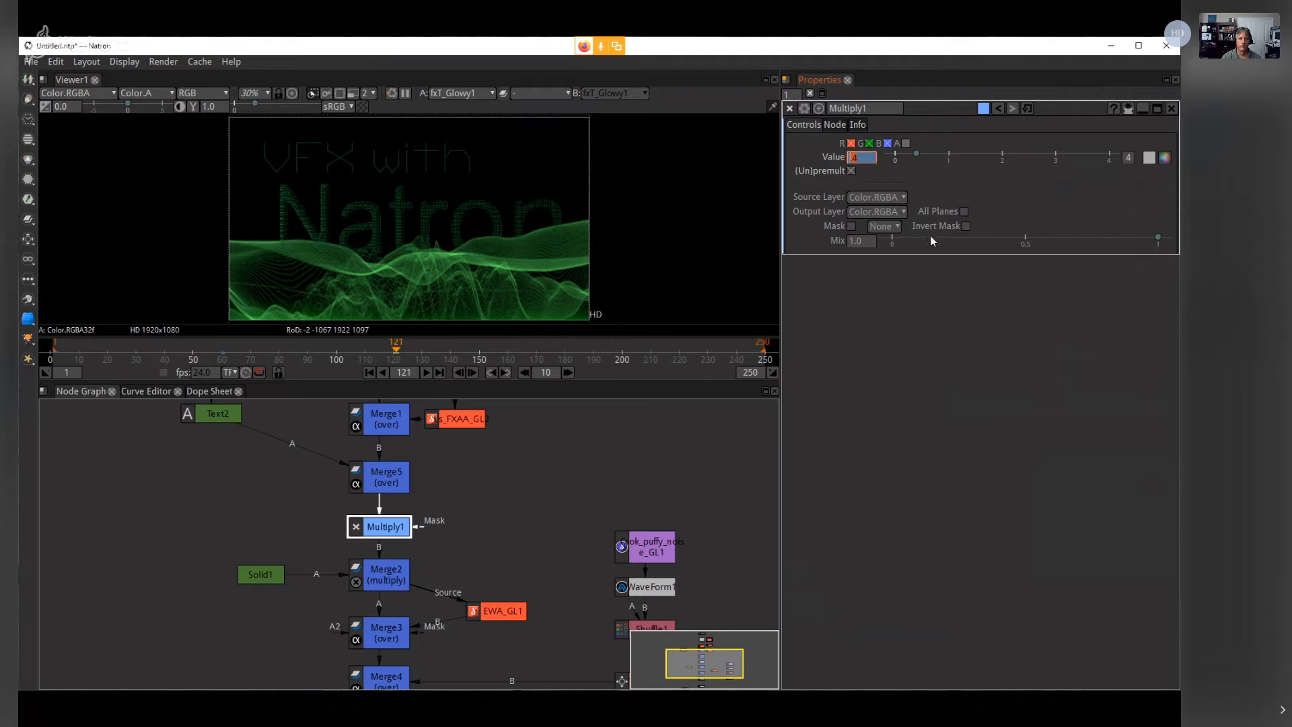
{"action": "type", "text": "3"}
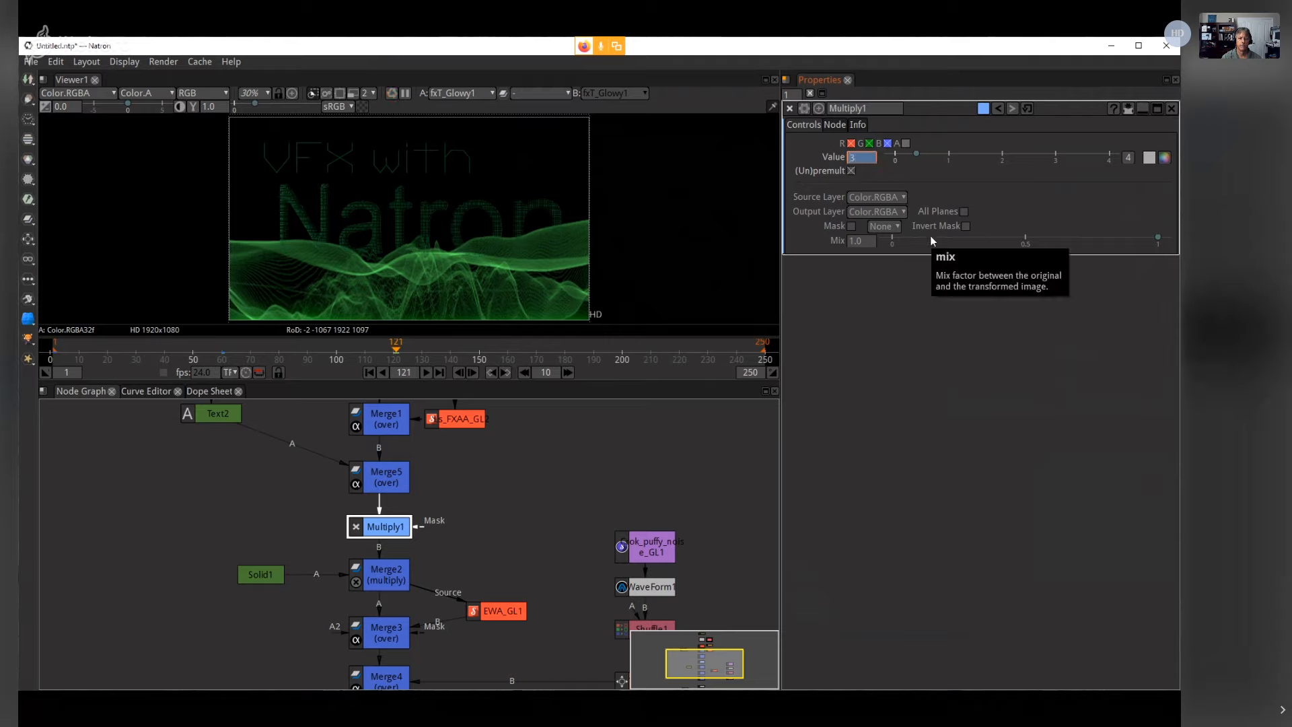
{"action": "key", "text": "Return"}
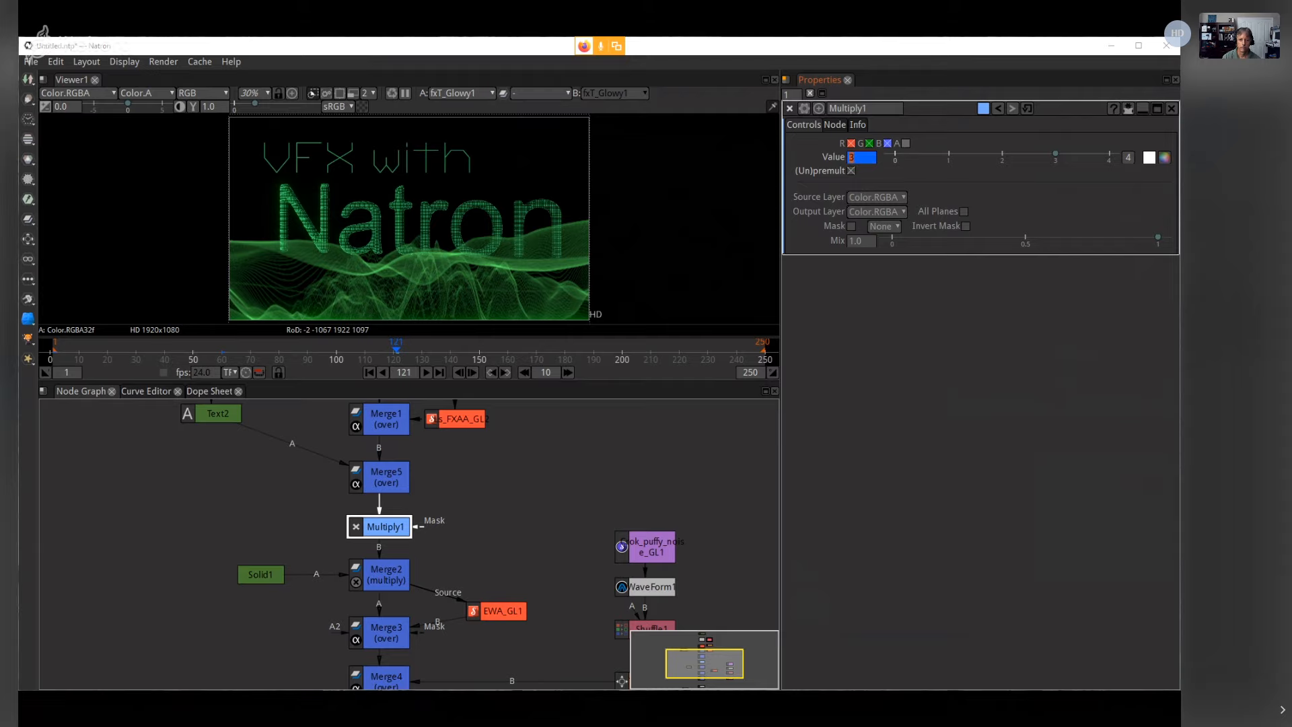
Step: Go to frame 181 and keyframe the Multiply1 Value at 30
{"action": "left_click", "coordinate": [567, 352]}
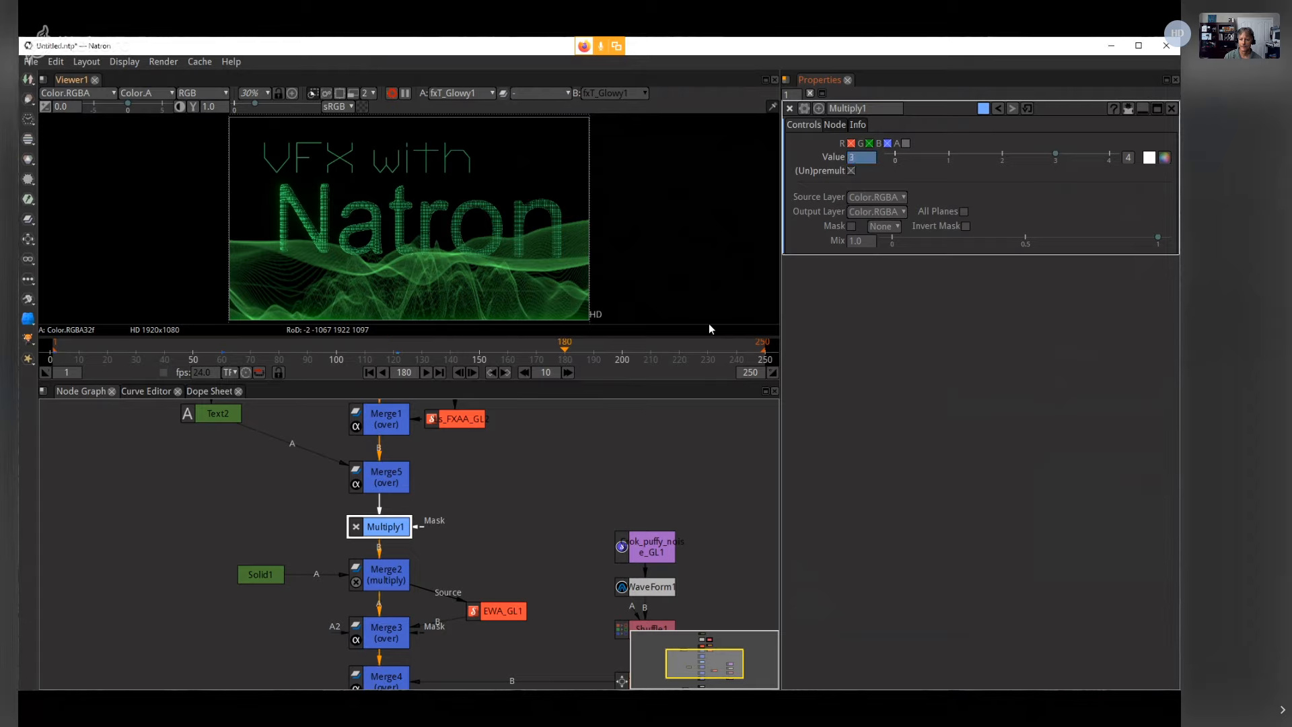
{"action": "left_click", "coordinate": [470, 372]}
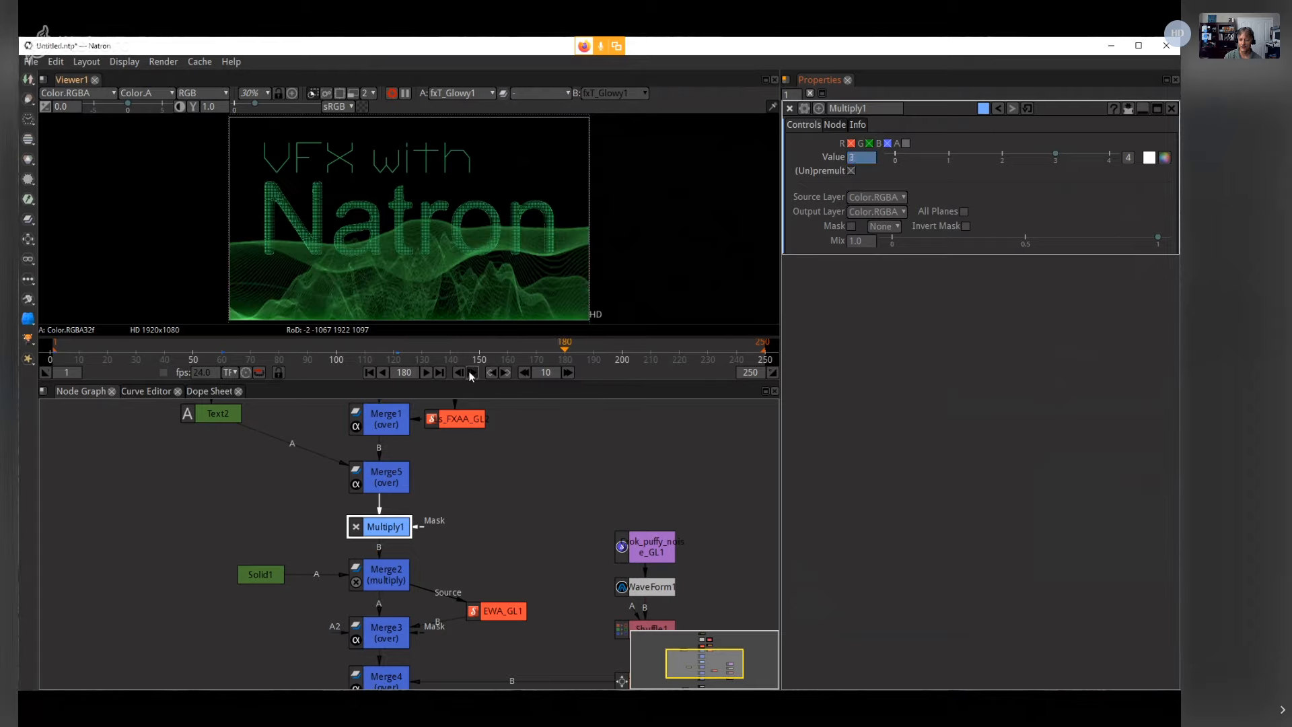
{"action": "right_click", "coordinate": [863, 157]}
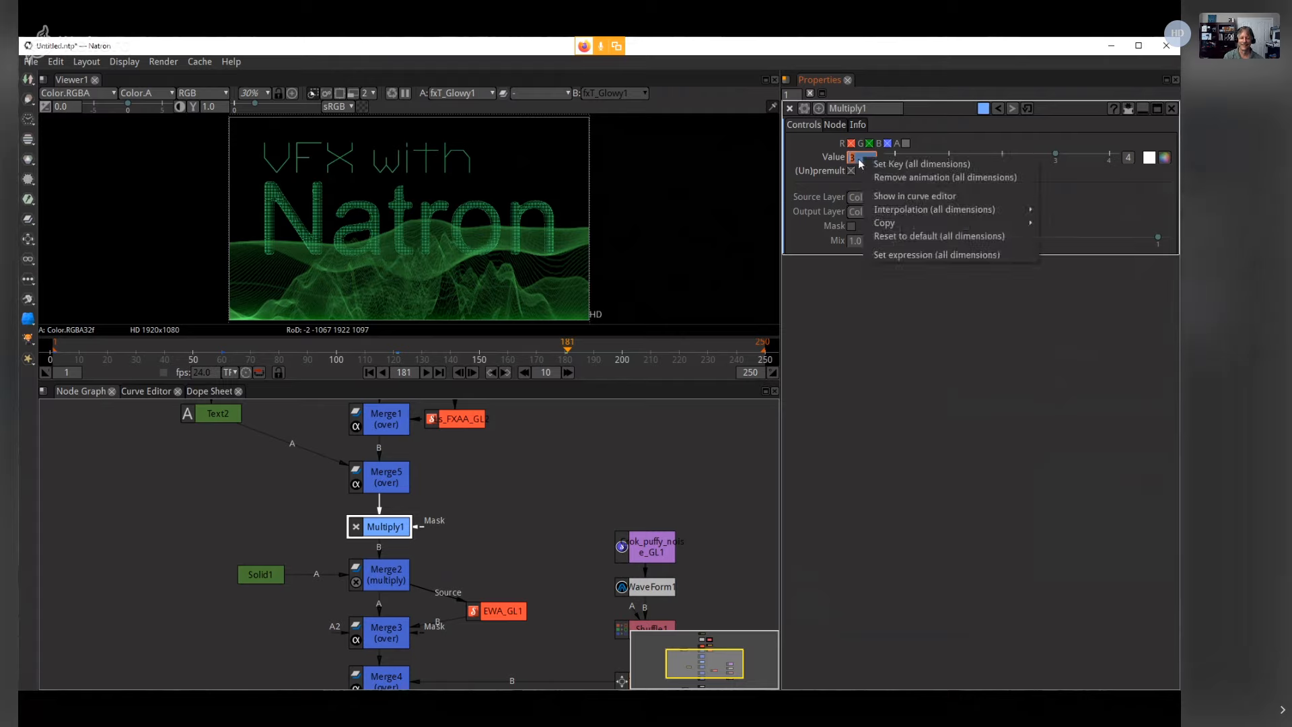
{"action": "left_click", "coordinate": [859, 159]}
{"action": "left_click_drag", "start_coordinate": [872, 158], "coordinate": [825, 149]}
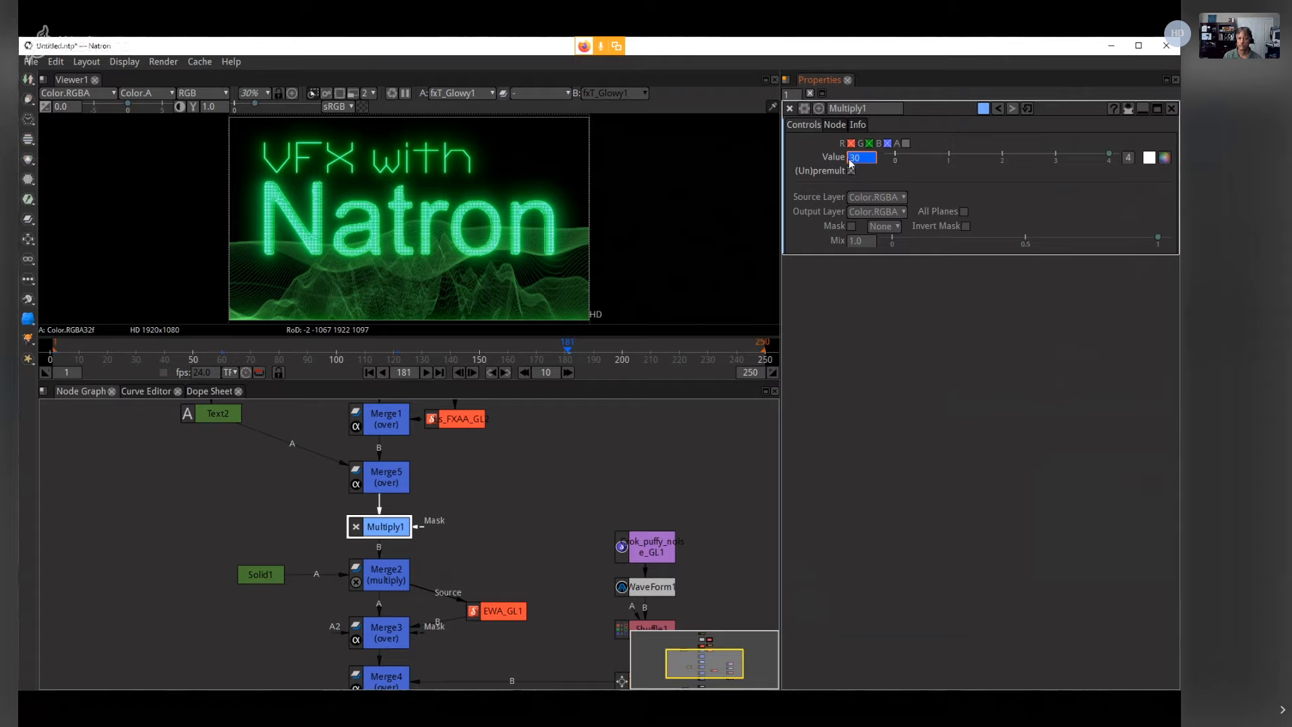
{"action": "scroll", "coordinate": [850, 164], "scroll_direction": "down", "scroll_amount": 1}
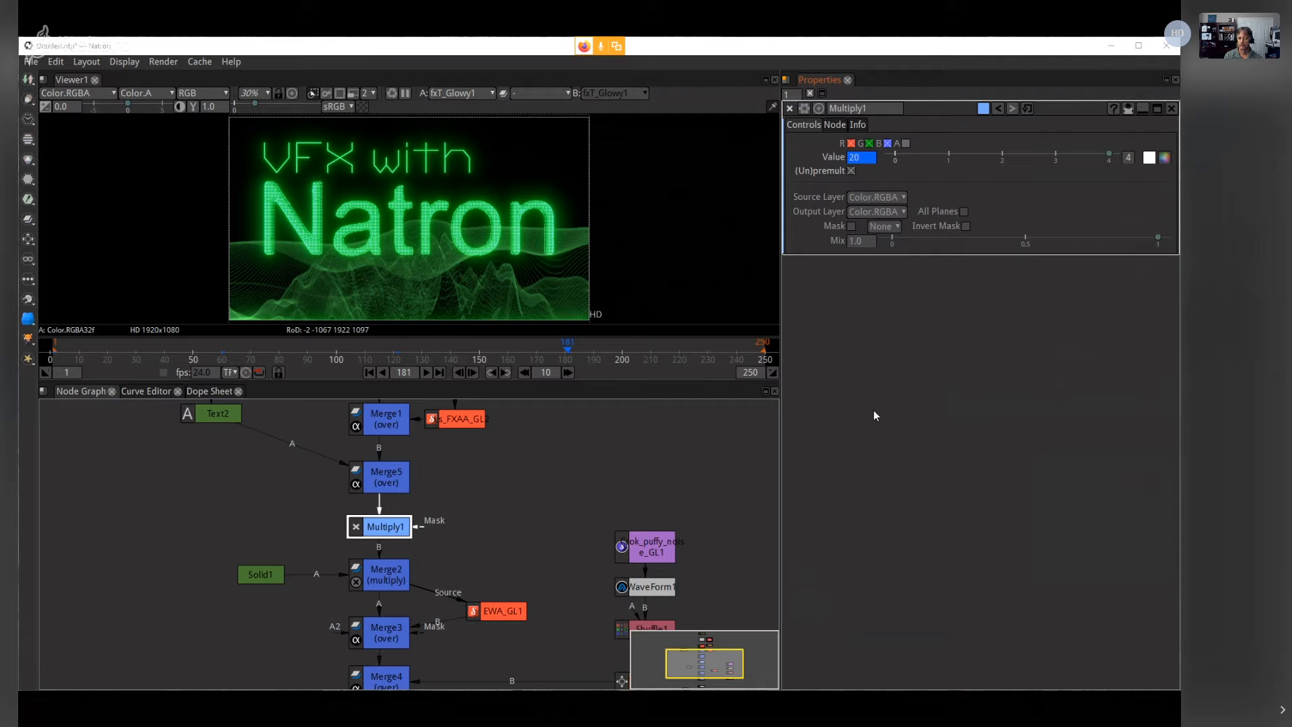
{"action": "left_click", "coordinate": [850, 160]}
{"action": "type", "text": "30"}
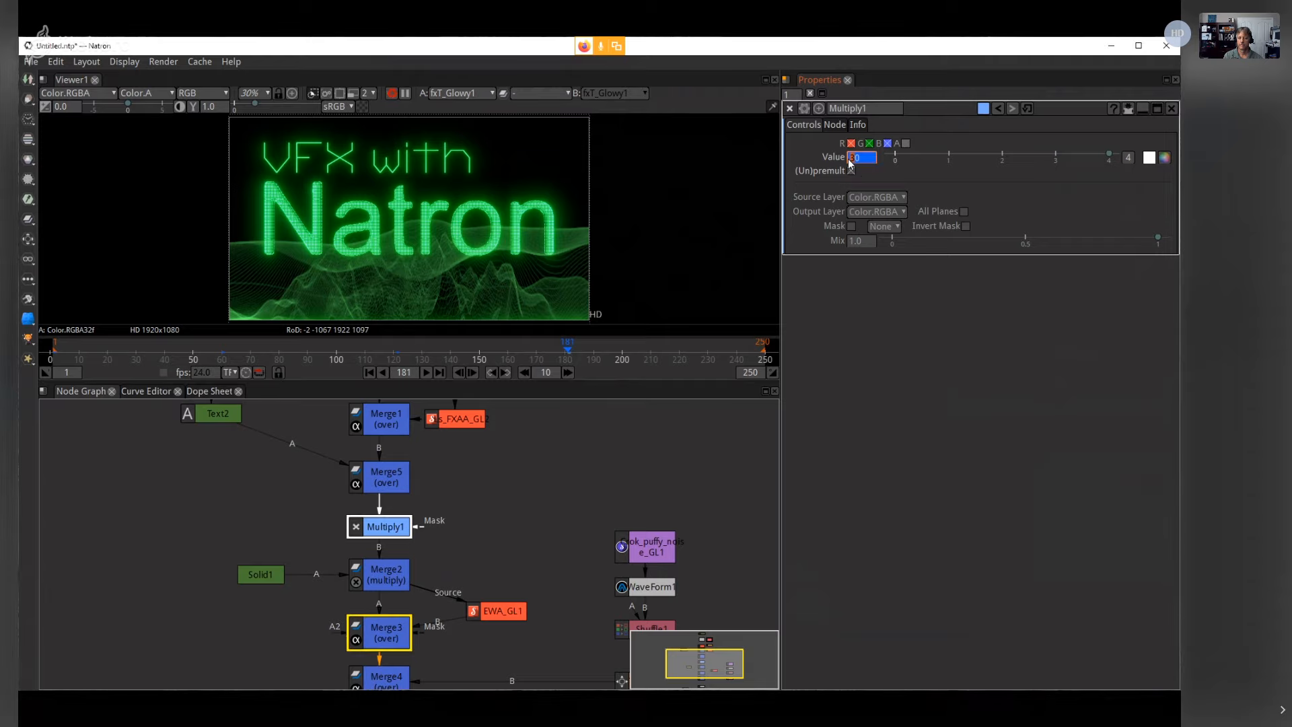
Step: Preview the glowing title at frame 181 in the enlarged viewer and look over the node tree down to Viewer1
{"action": "left_click", "coordinate": [507, 497]}
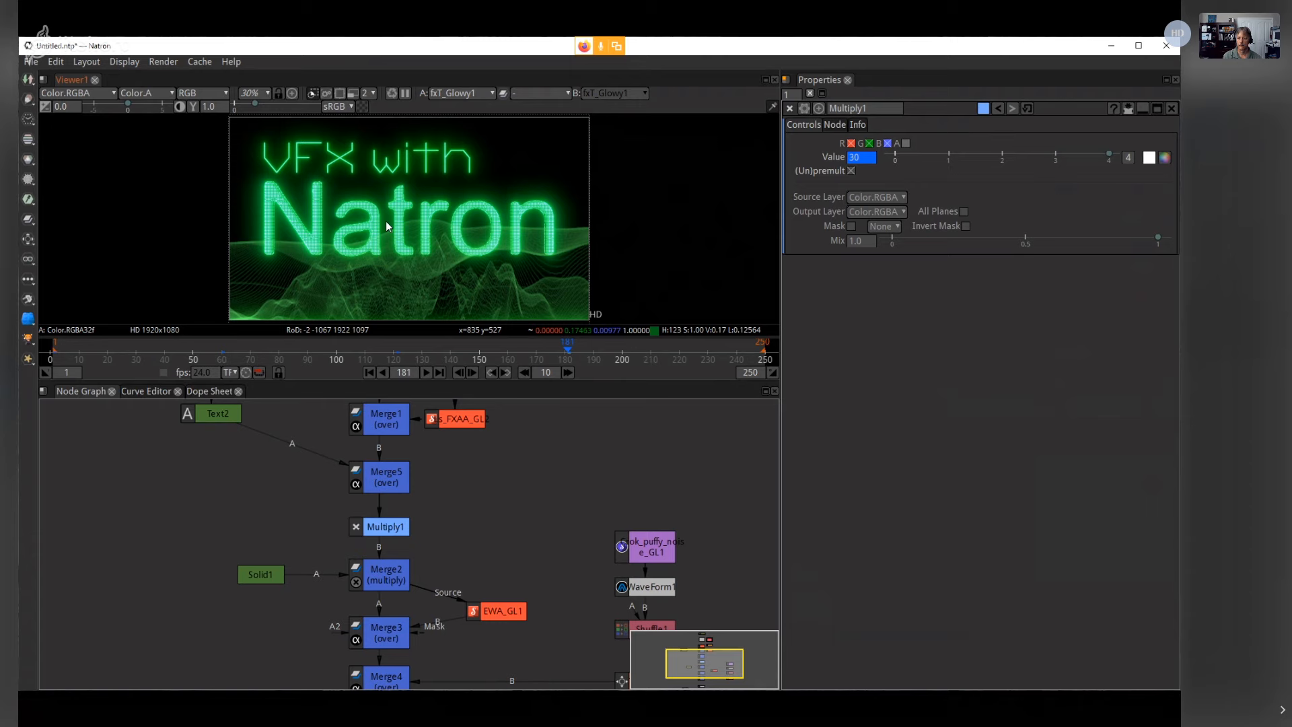
{"action": "key", "text": "space"}
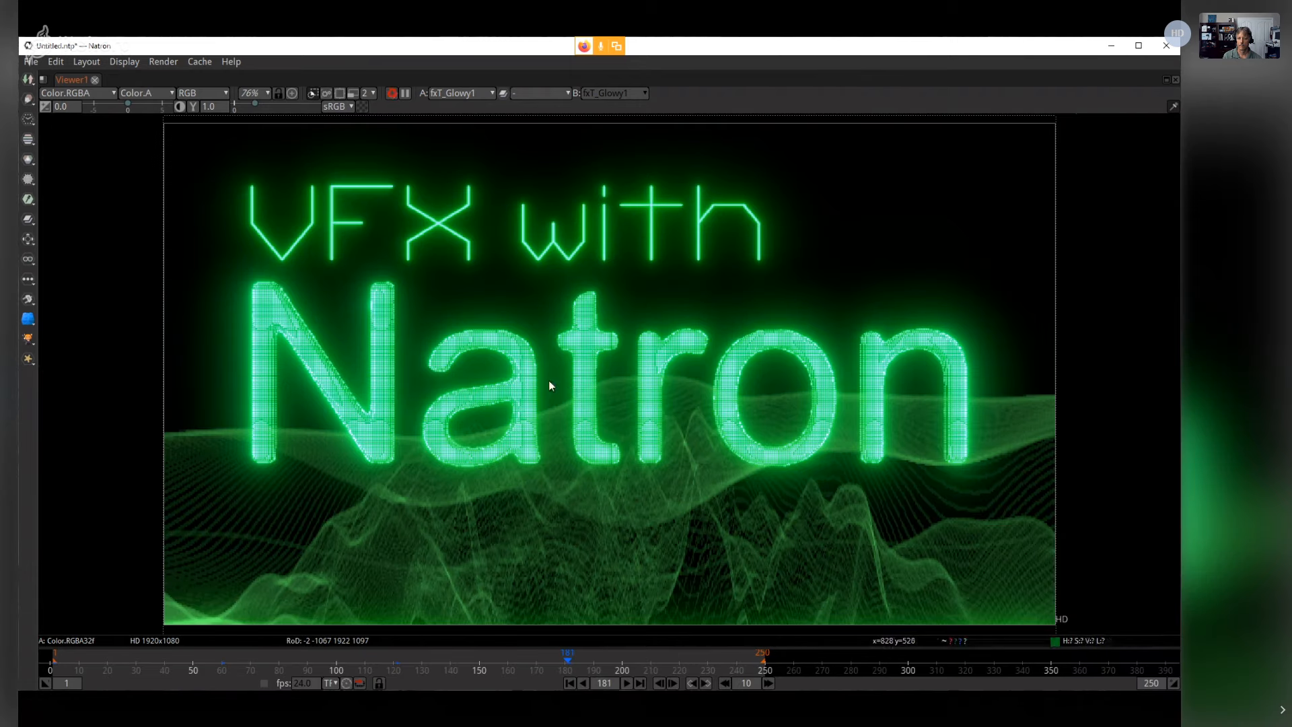
{"action": "key", "text": "ctrl+1"}
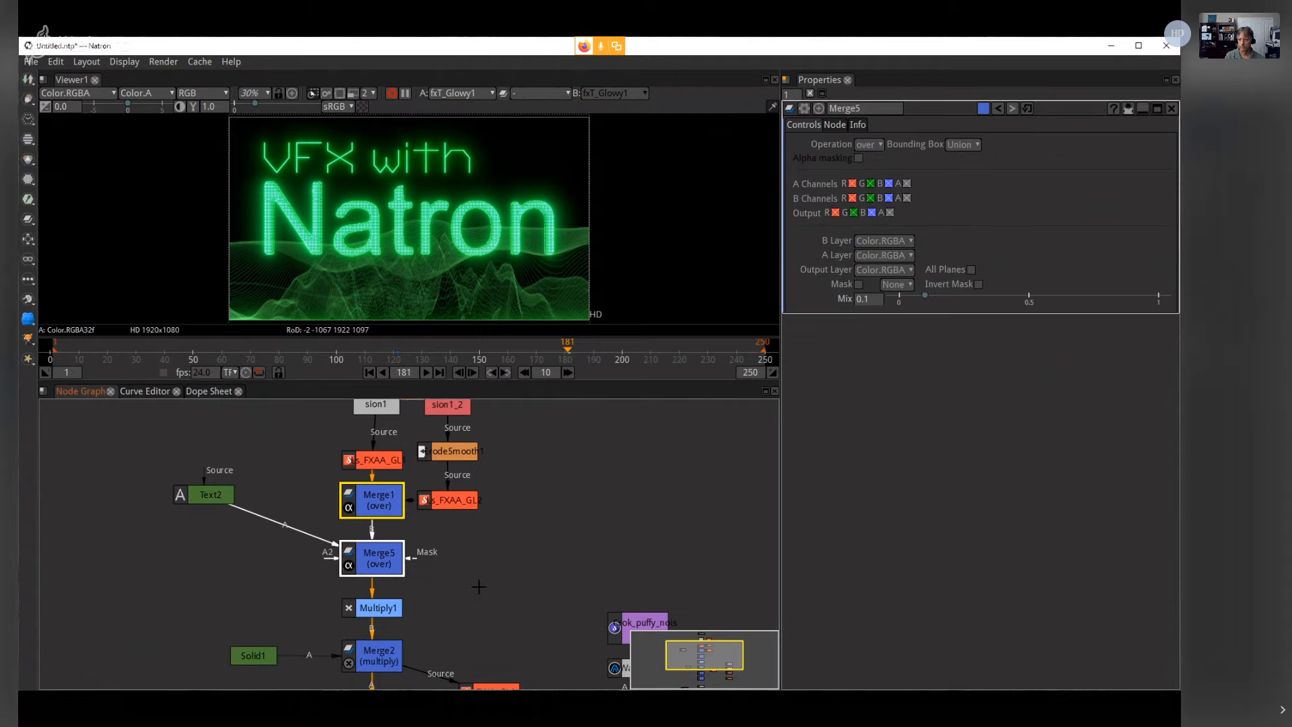
{"action": "left_click_drag", "start_coordinate": [479, 587], "coordinate": [498, 378]}
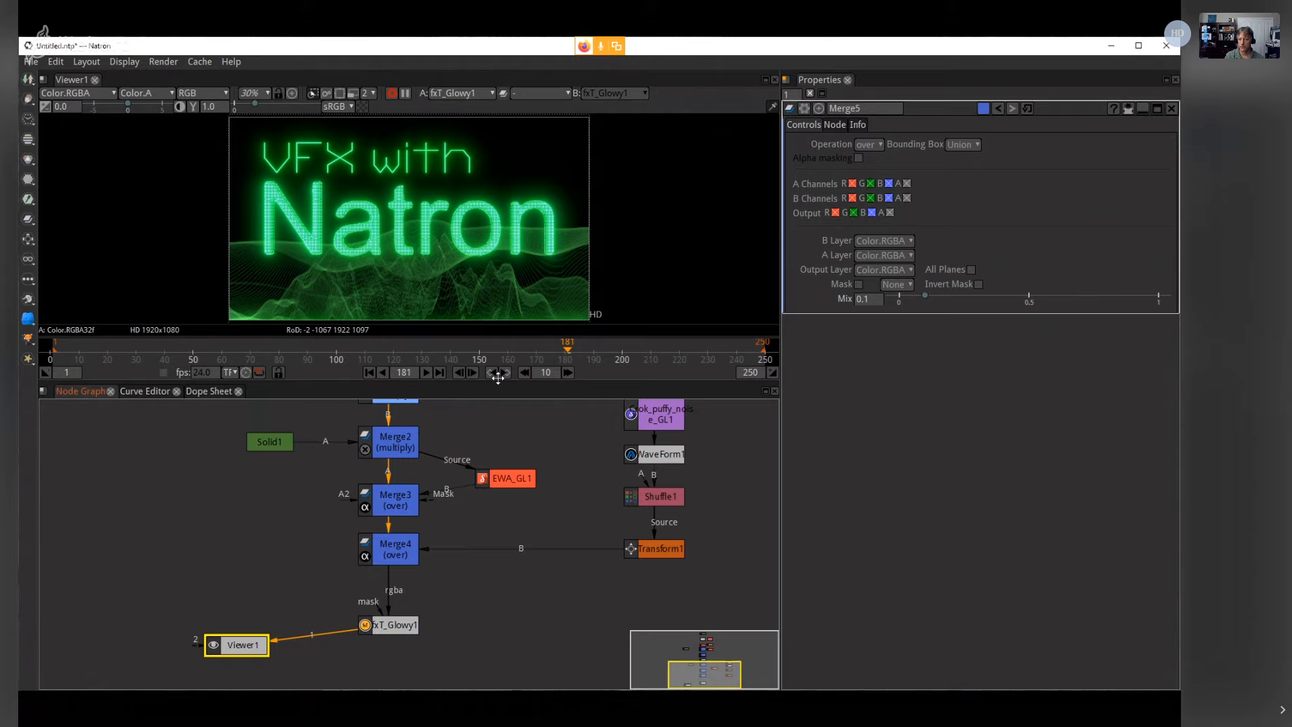
{"action": "left_click_drag", "start_coordinate": [498, 378], "coordinate": [508, 505]}
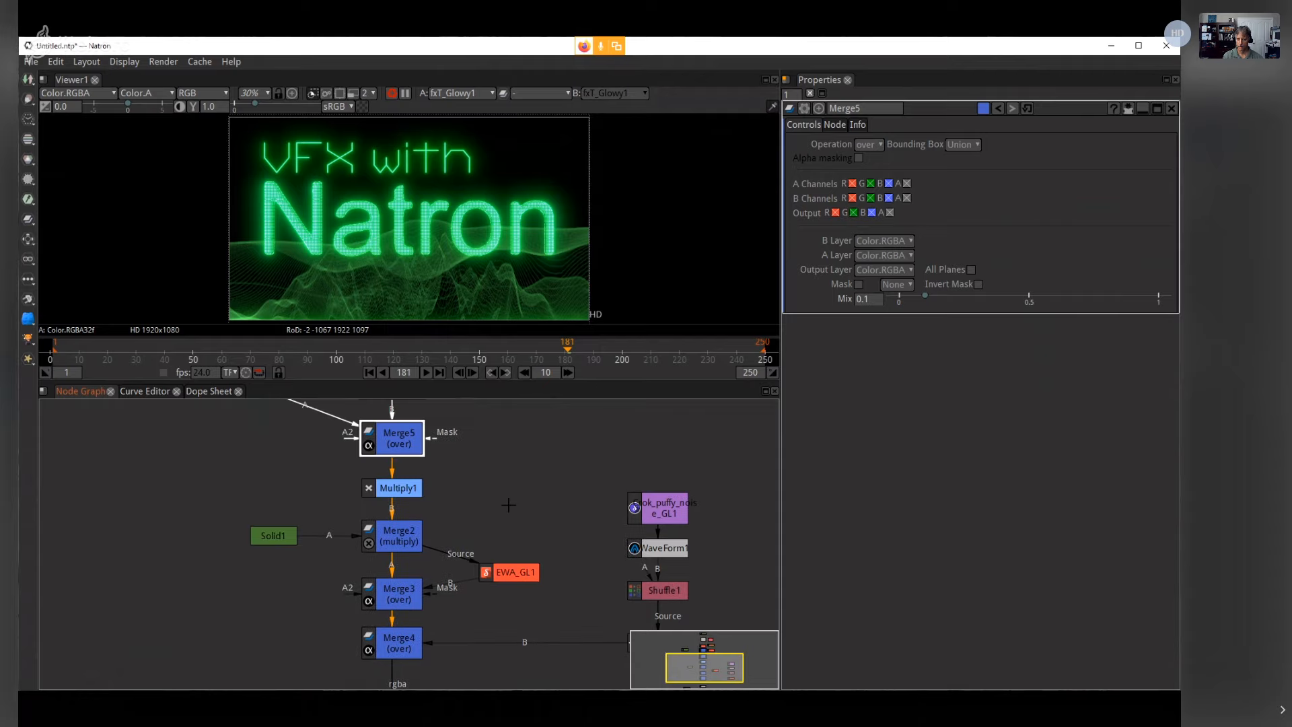
{"action": "scroll", "coordinate": [509, 505], "scroll_direction": "down", "scroll_amount": 3}
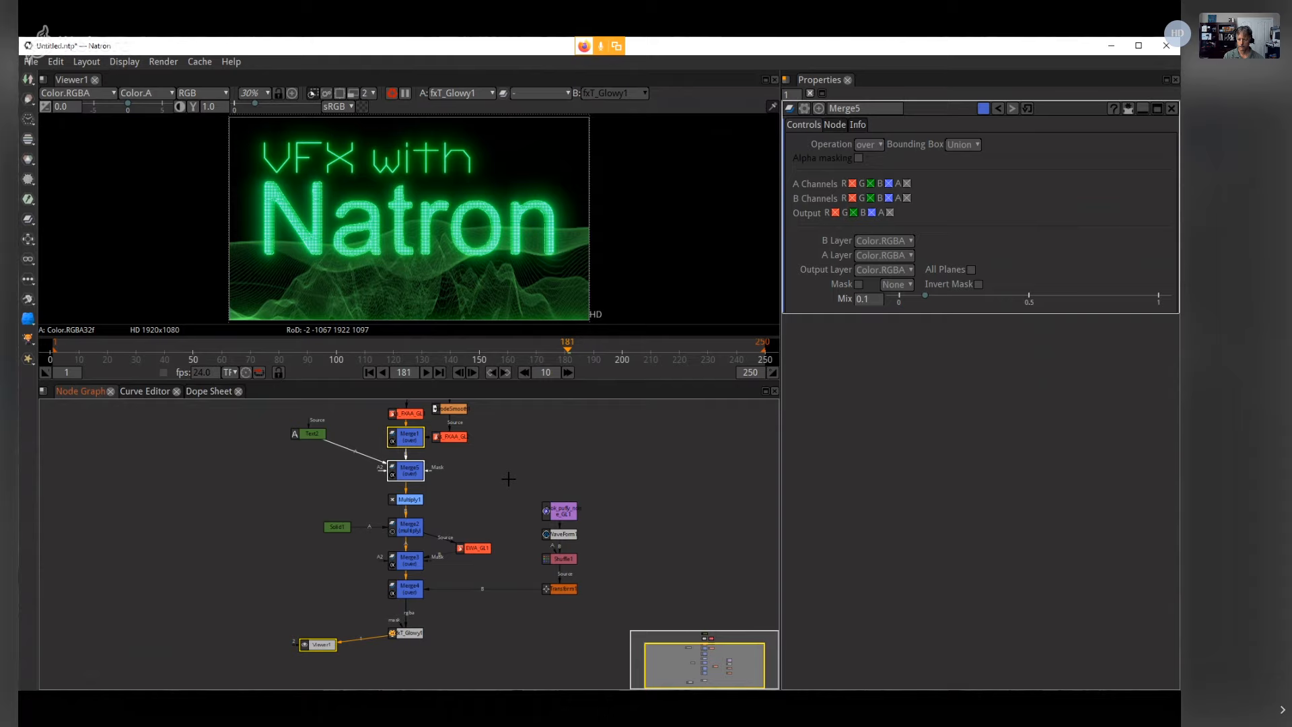
{"action": "left_click_drag", "start_coordinate": [508, 479], "coordinate": [503, 499]}
Step: Save the project as vector_live_01.ntp in the Natron Vector 3D folder
{"action": "left_click", "coordinate": [405, 94]}
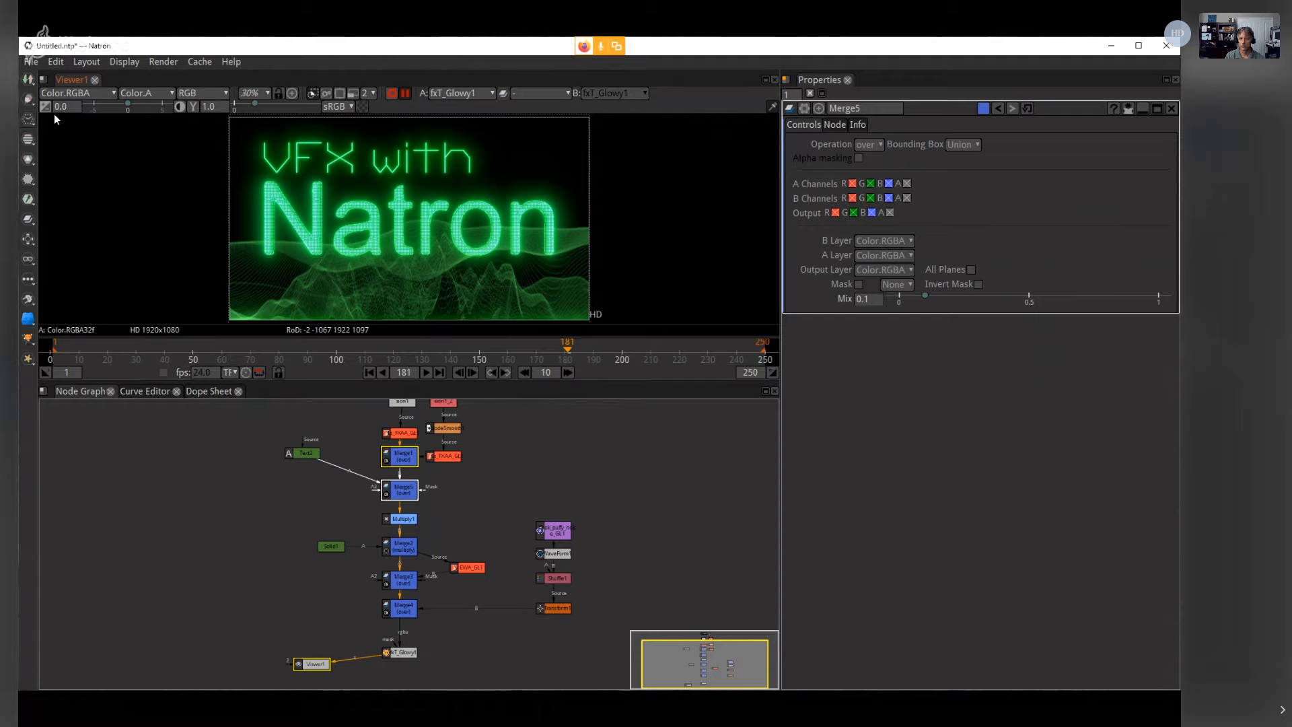
{"action": "key", "text": "ctrl+s"}
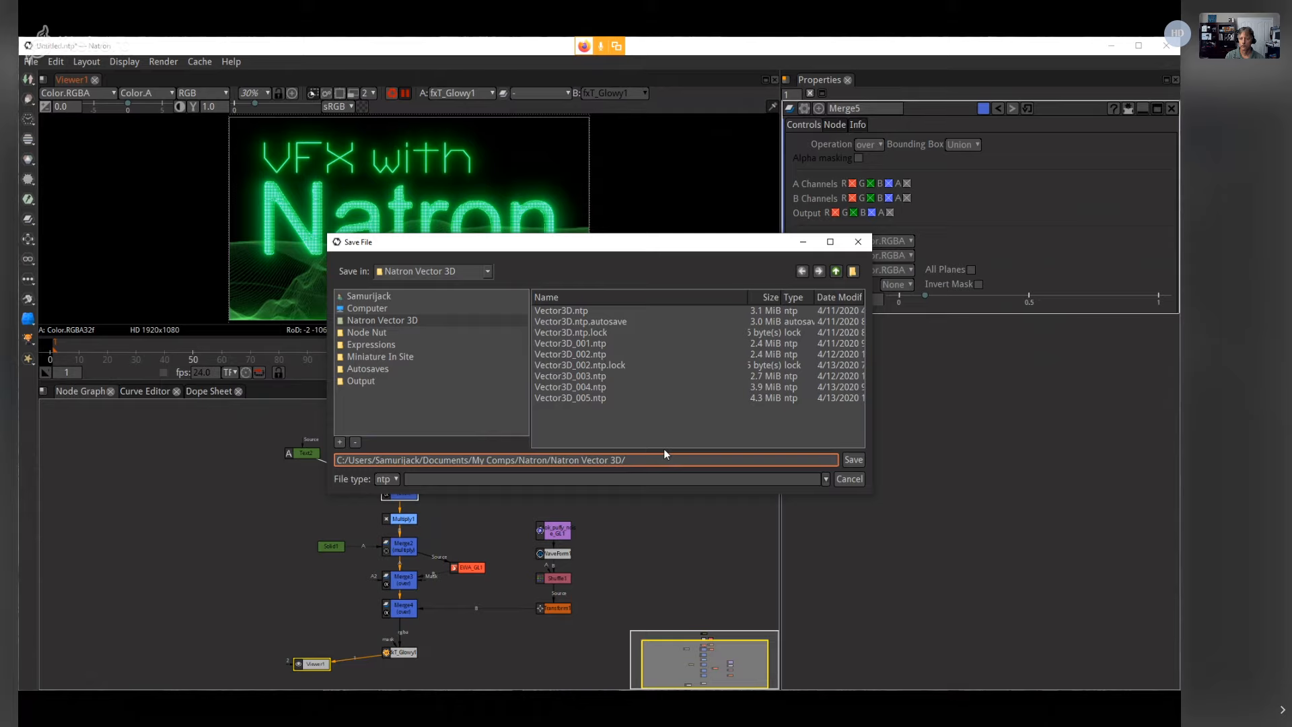
{"action": "type", "text": "vector_live"}
{"action": "left_click", "coordinate": [854, 461]}
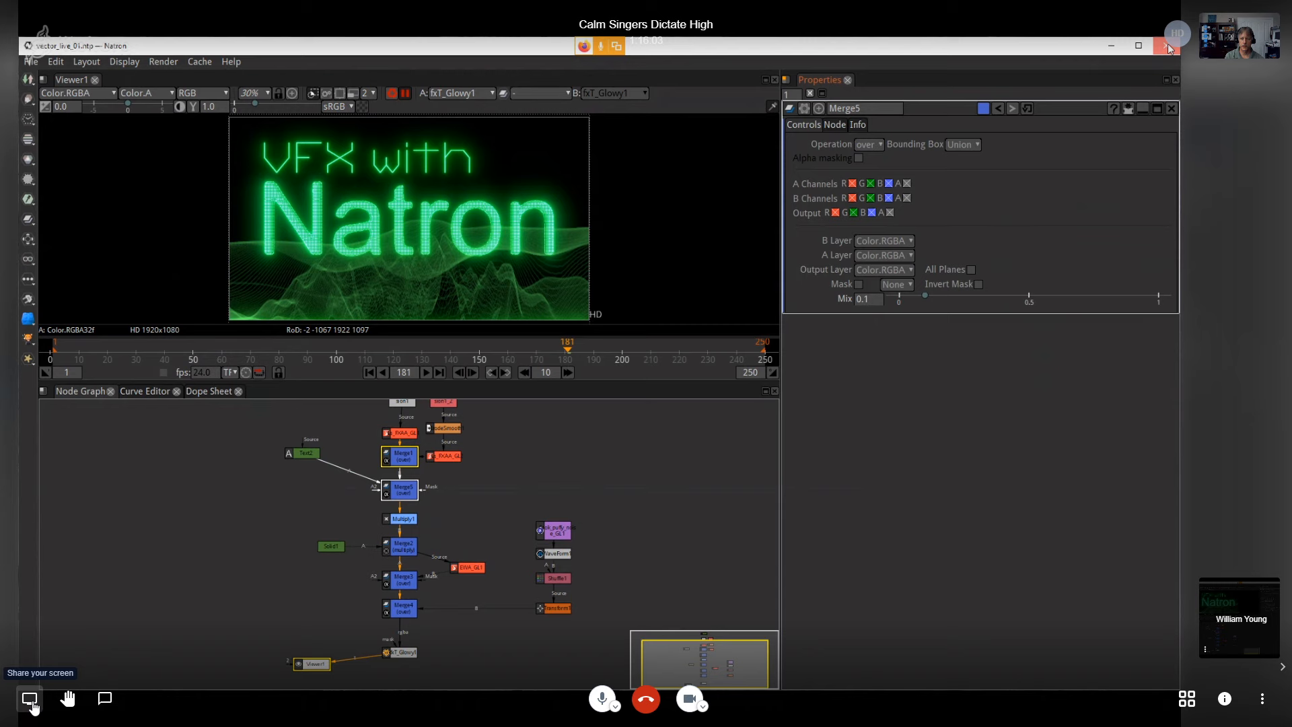
Step: Share the entire Screen 1 in the Jitsi Meet call, repeating the share once
{"action": "left_click", "coordinate": [30, 699]}
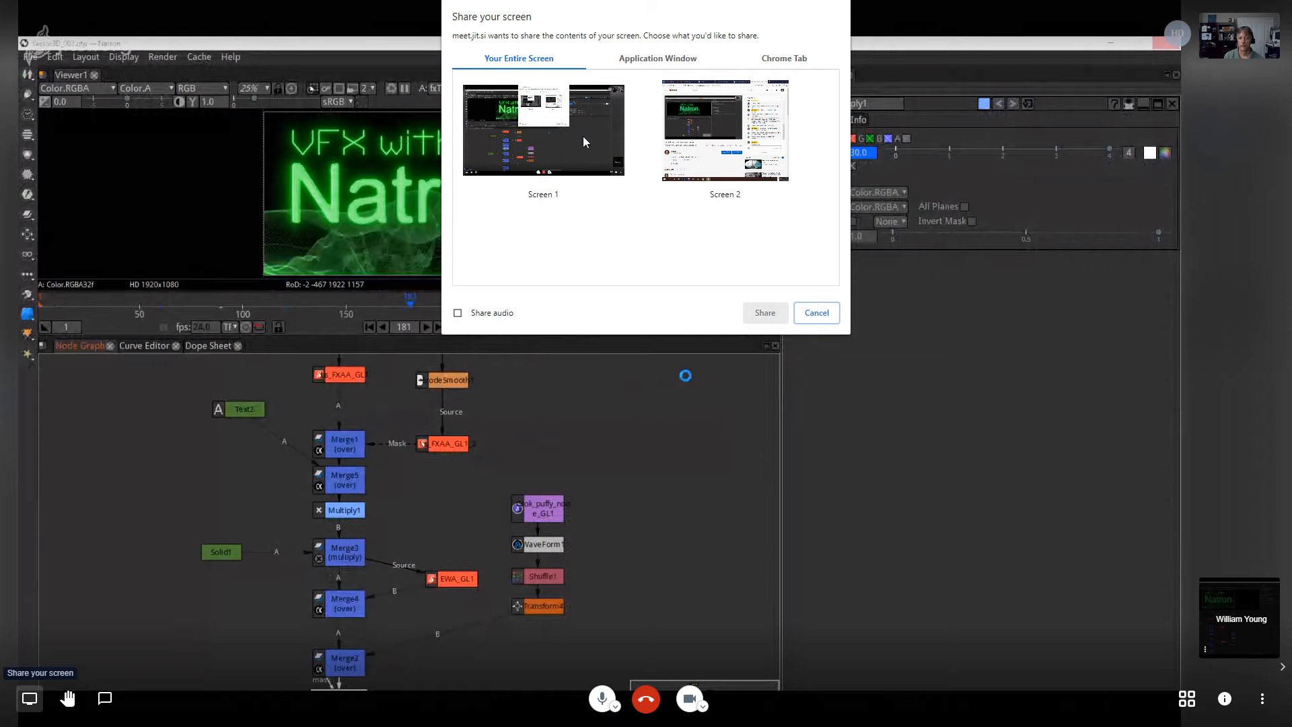
{"action": "double_click", "coordinate": [583, 136]}
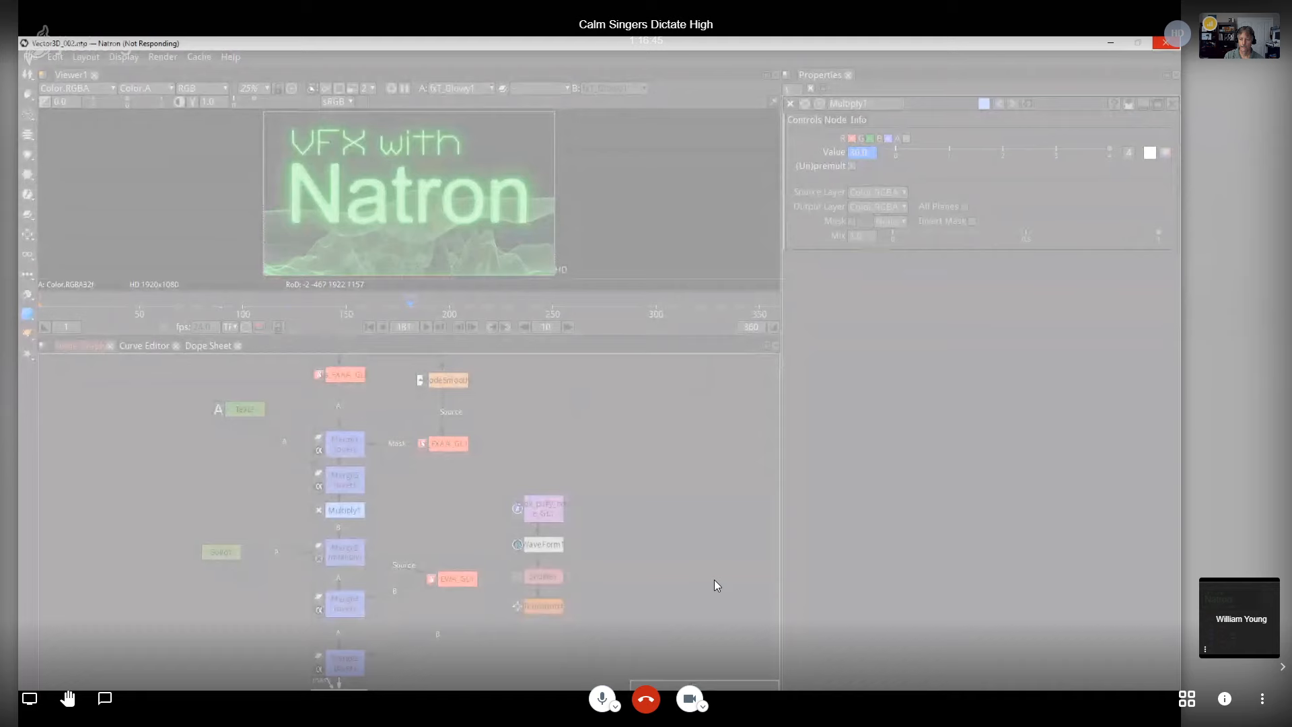
{"action": "left_click", "coordinate": [29, 698]}
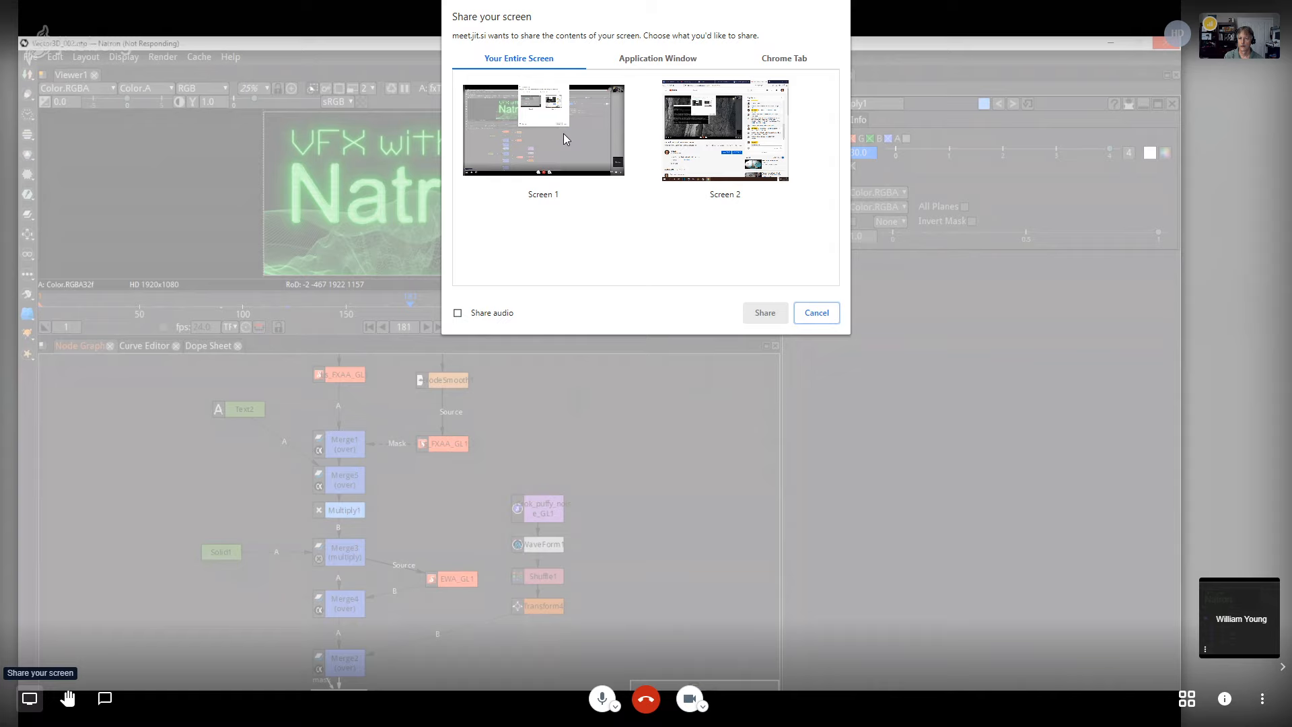
{"action": "double_click", "coordinate": [564, 133]}
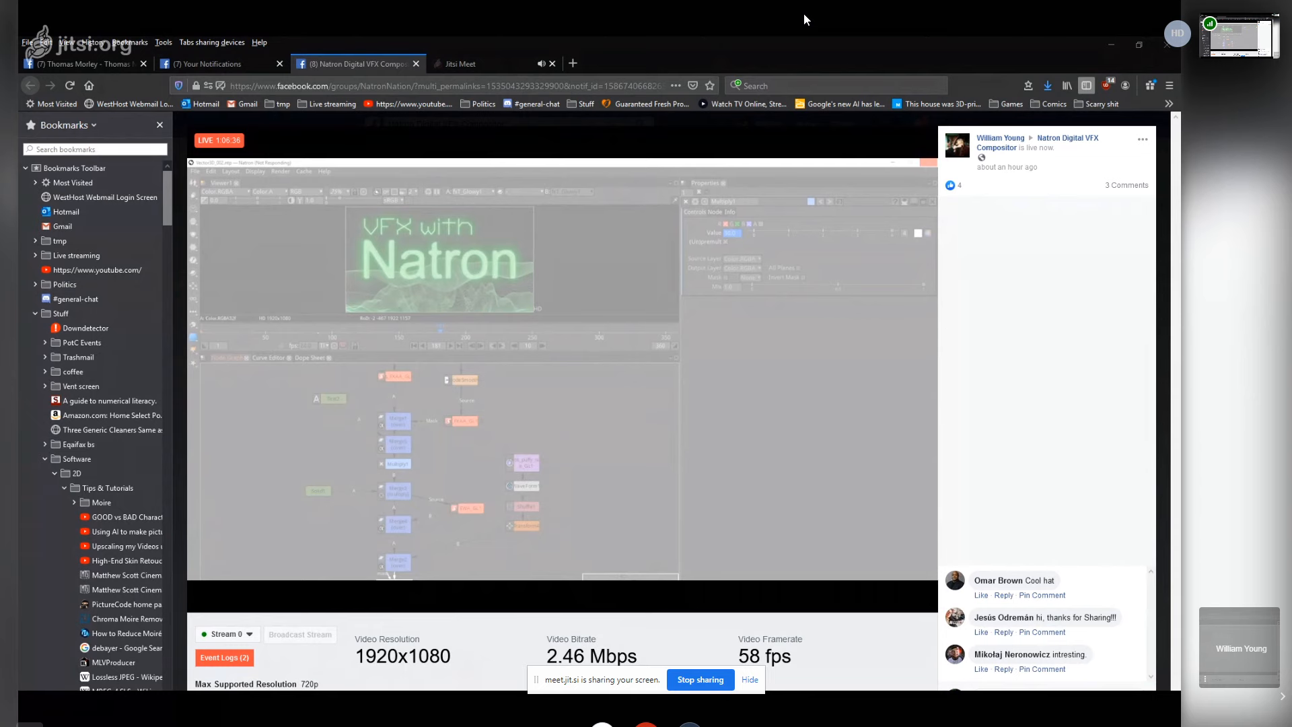
Step: Switch to the Natron window with the 3D-Extrude.ntp project and hide the screen-sharing notice
{"action": "key", "text": "alt+Tab"}
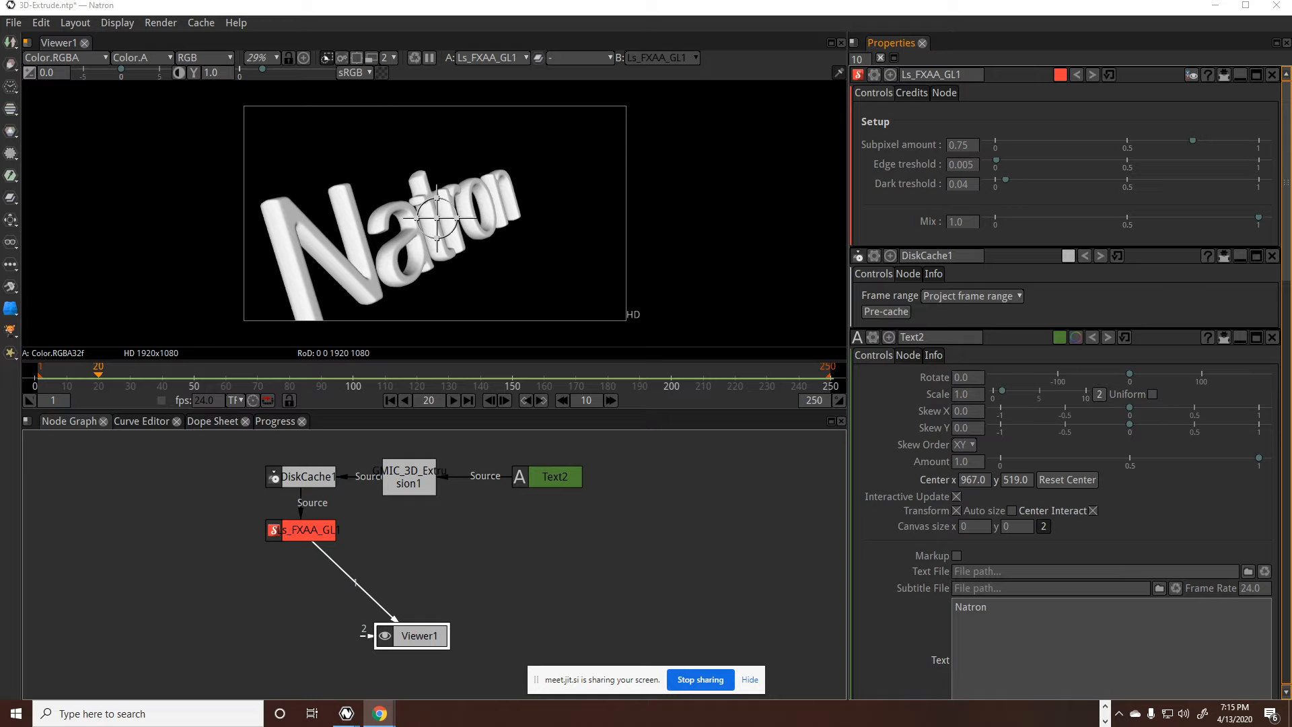
{"action": "left_click", "coordinate": [750, 680]}
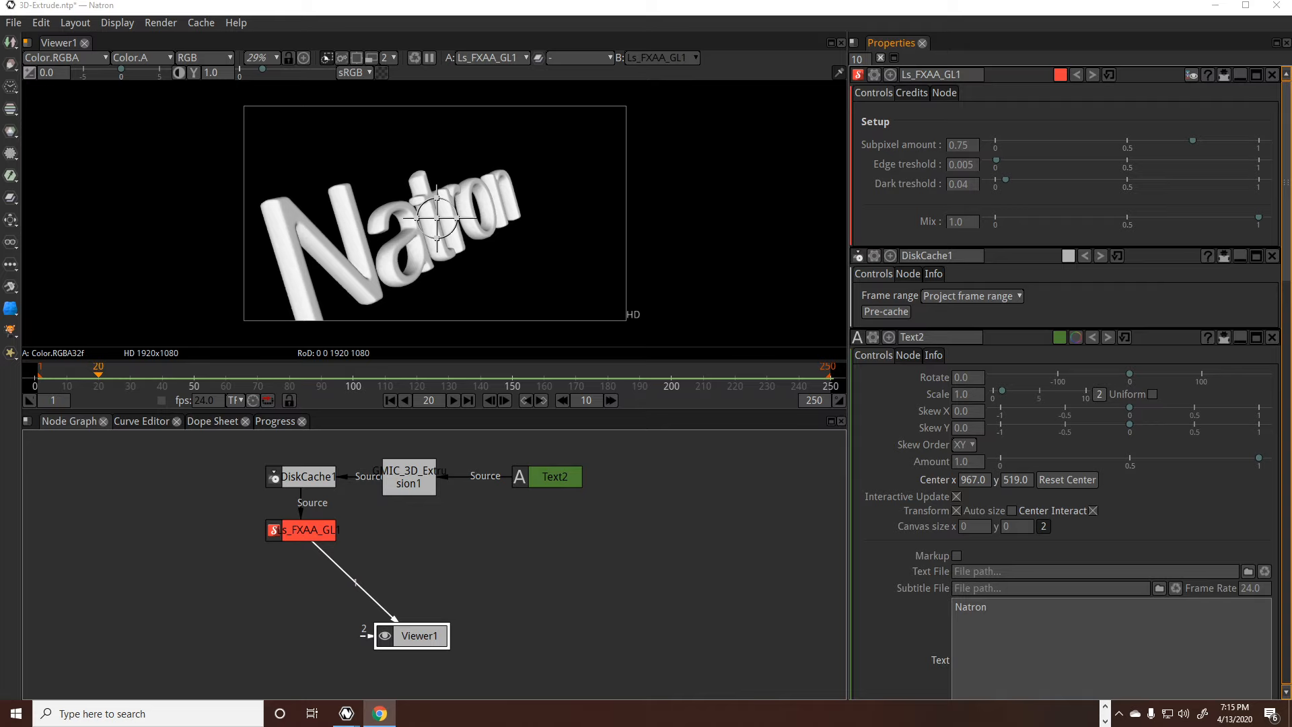
{"action": "left_click", "coordinate": [579, 572]}
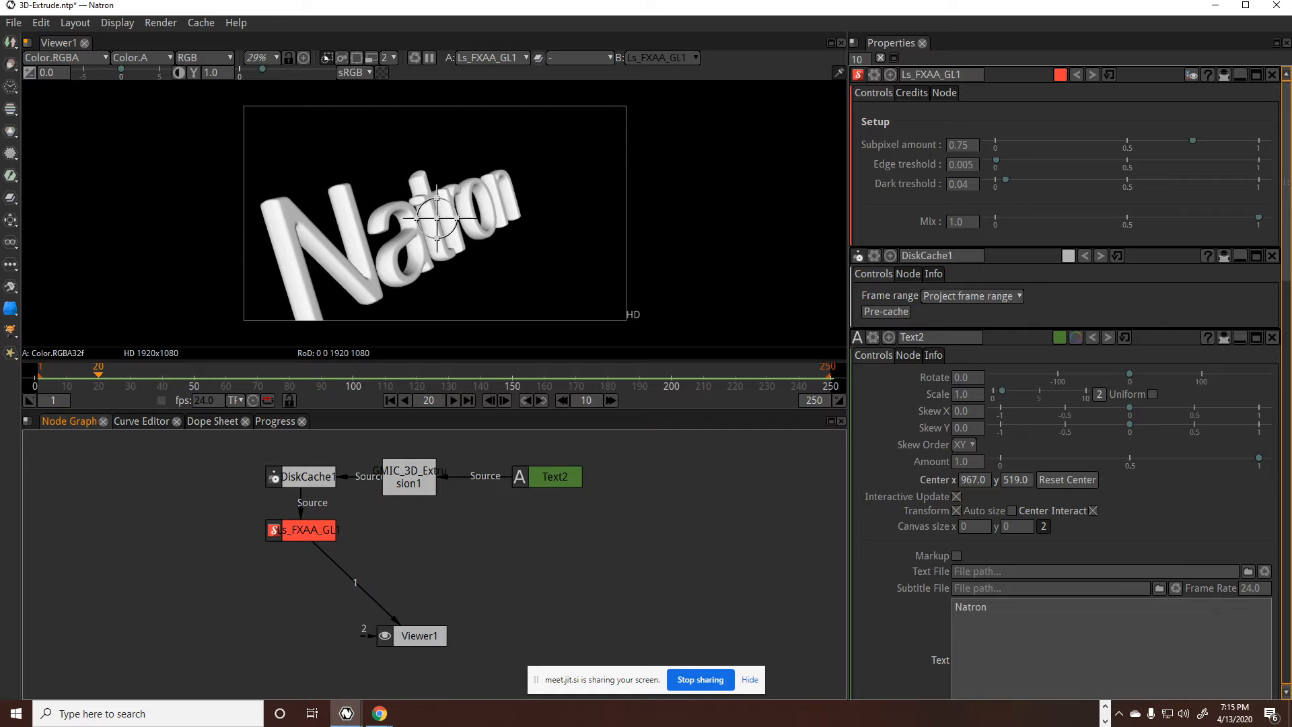
{"action": "left_click", "coordinate": [749, 680]}
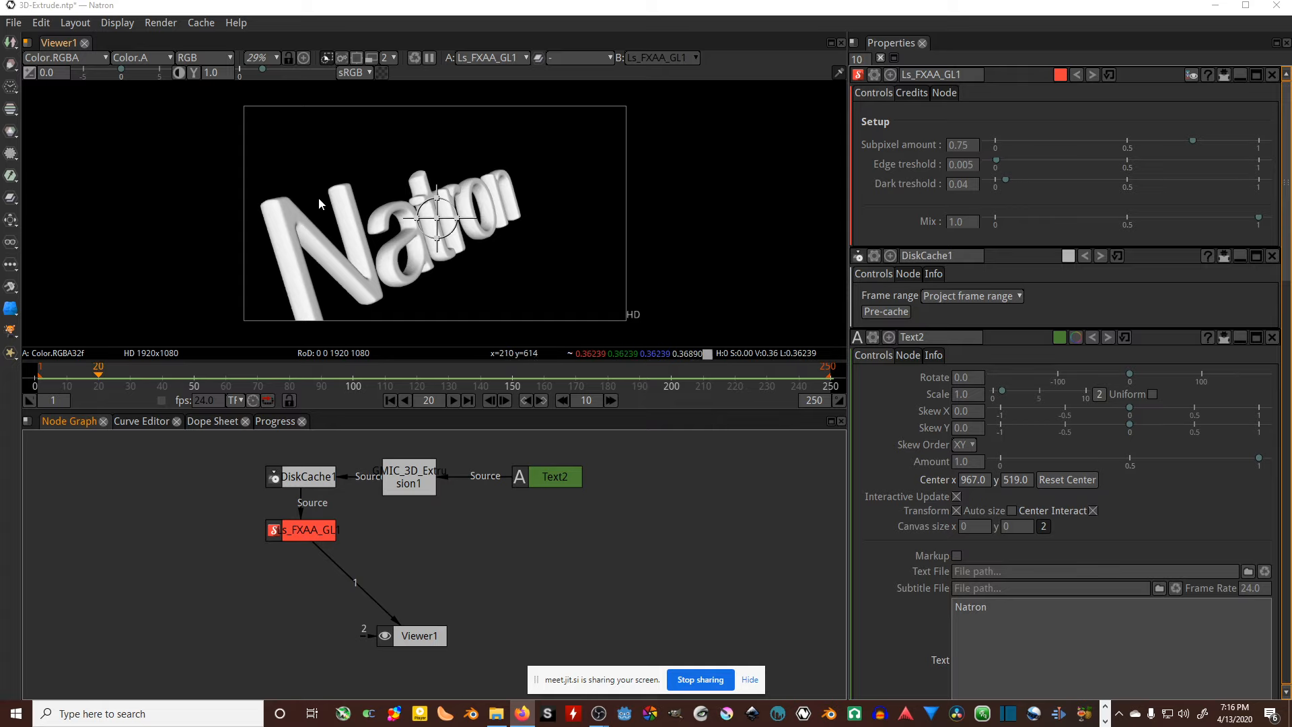
Step: Preview the extruded Natron text animation and move to frame 7
{"action": "left_click", "coordinate": [454, 401]}
{"action": "left_click", "coordinate": [454, 401]}
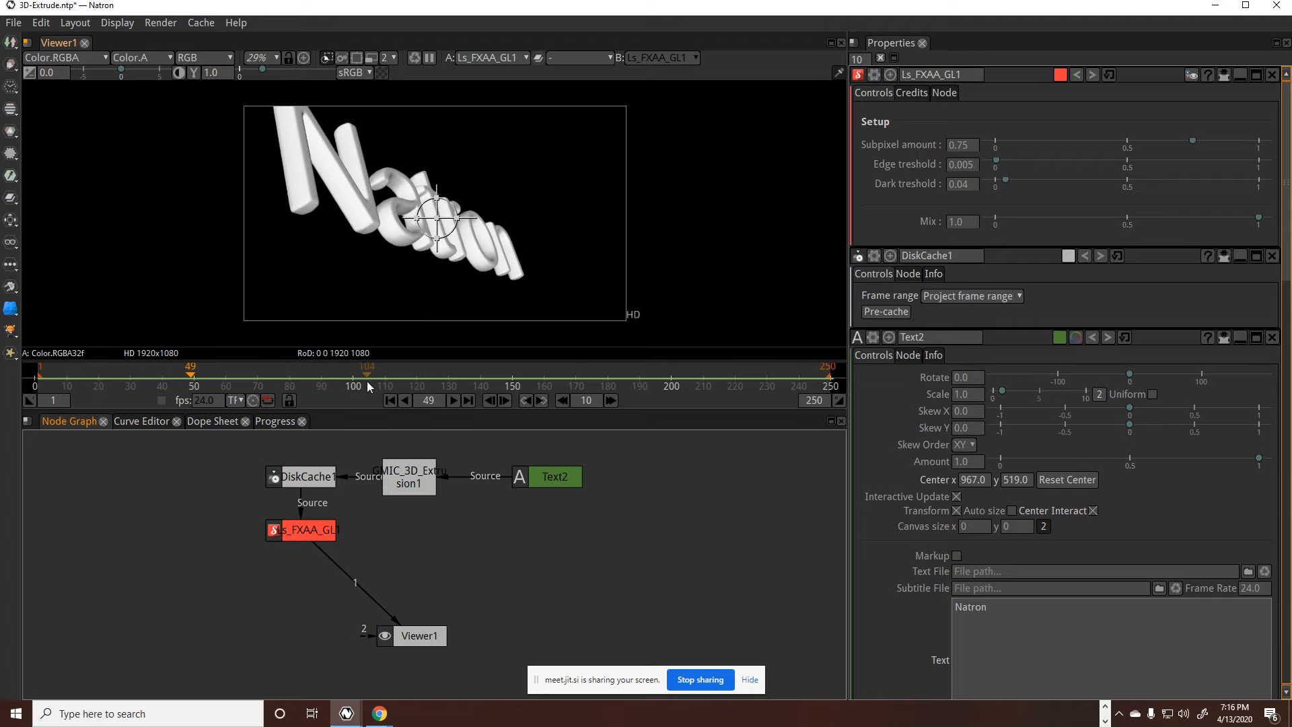
{"action": "left_click_drag", "start_coordinate": [294, 376], "coordinate": [57, 376]}
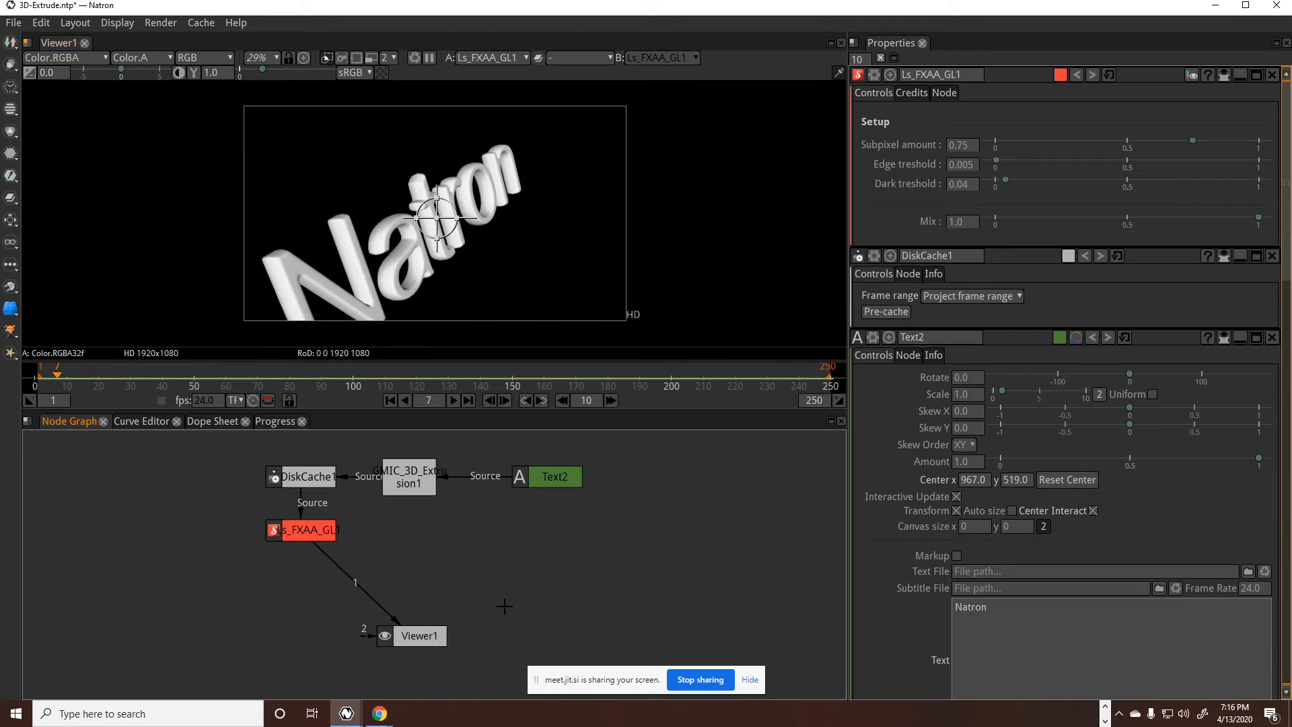
{"action": "left_click", "coordinate": [308, 532]}
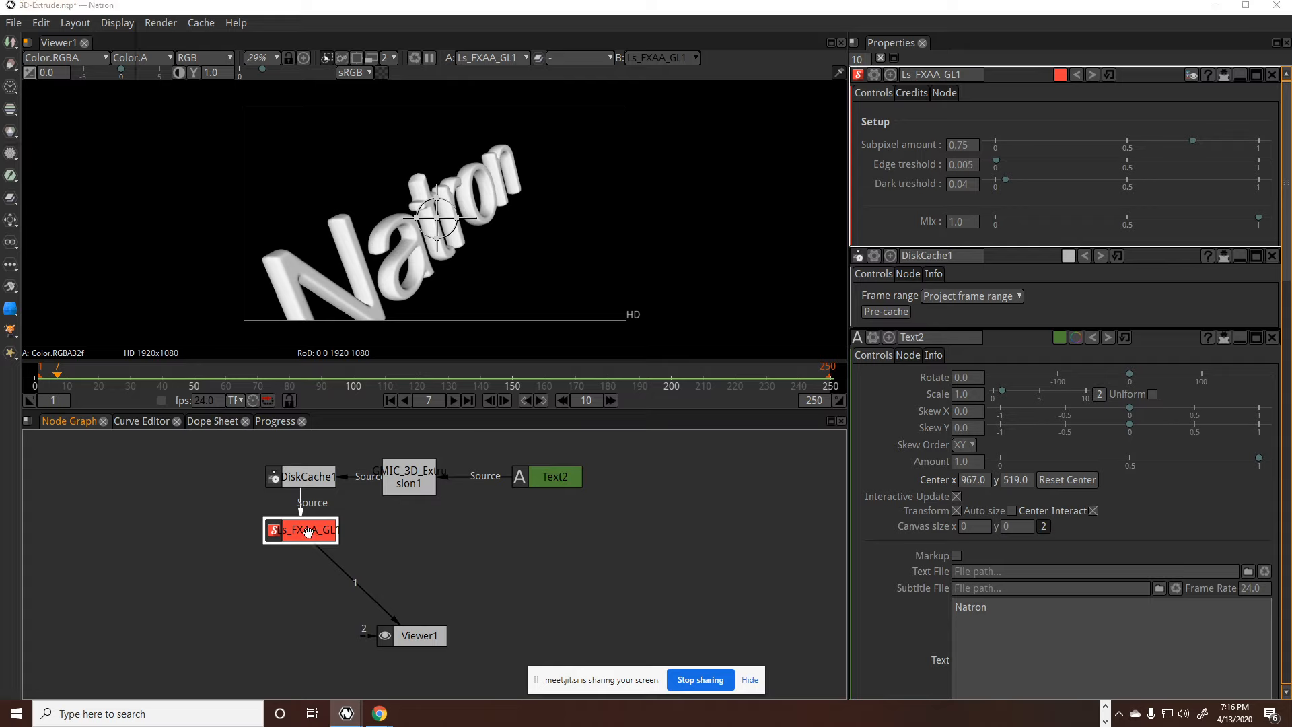
{"action": "key", "text": "Tab"}
{"action": "type", "text": "m"}
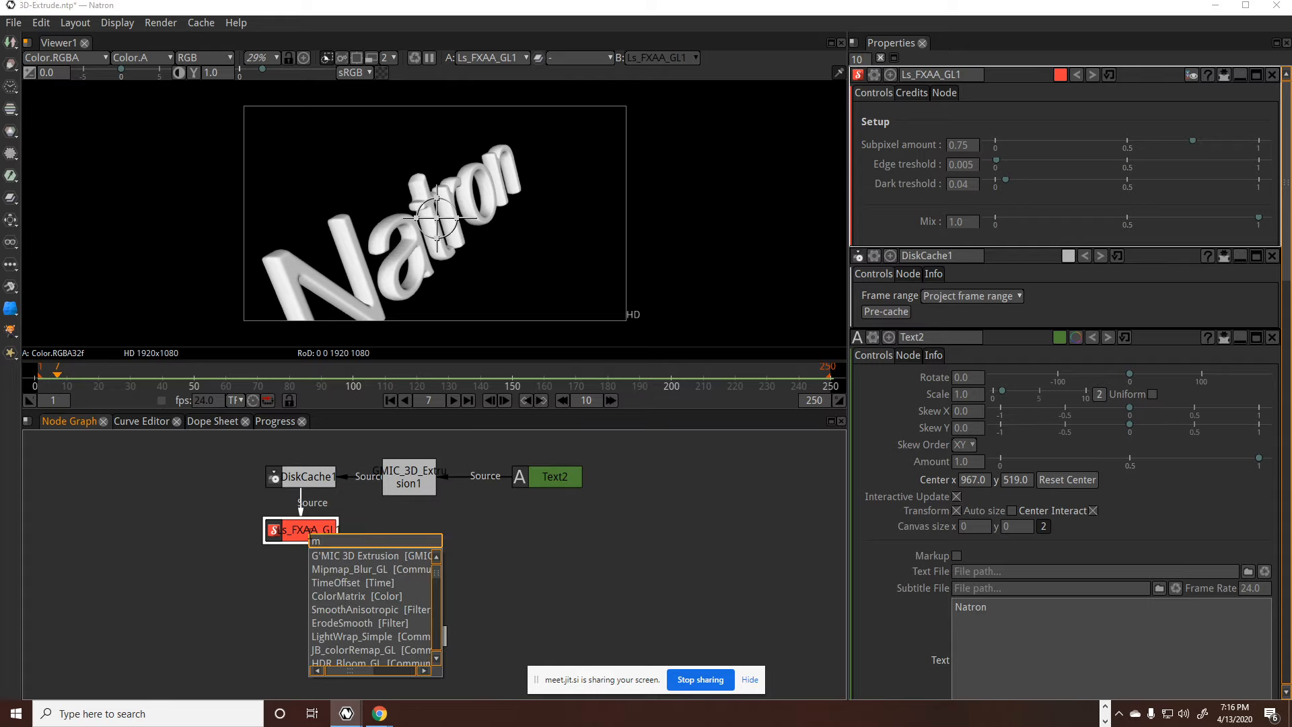
{"action": "key", "text": "BackSpace"}
{"action": "left_click", "coordinate": [452, 583]}
Step: Add a Merge node after Ls_FXAA_GL1 and place it just above Viewer1
{"action": "left_click", "coordinate": [313, 530]}
{"action": "key", "text": "m"}
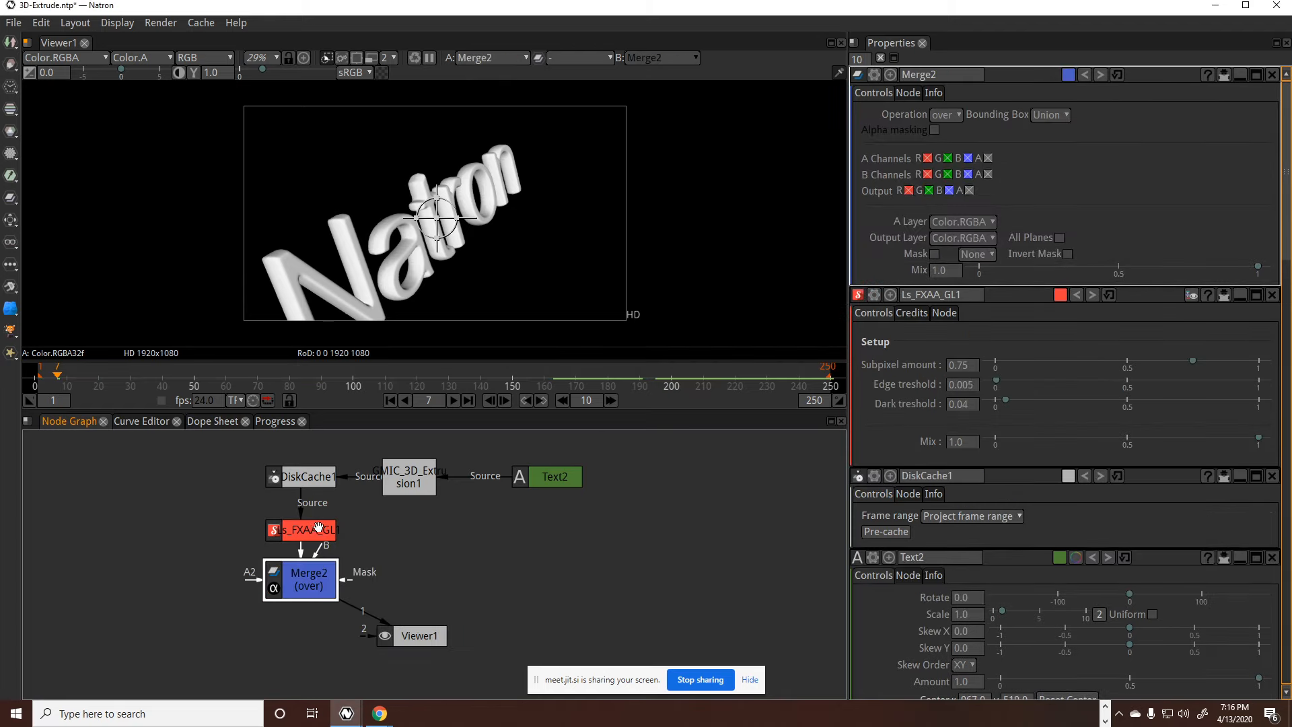
{"action": "left_click_drag", "start_coordinate": [329, 574], "coordinate": [458, 574]}
Step: Add a Constant node below Text2 and connect it to the B input of Merge2
{"action": "left_click", "coordinate": [706, 560]}
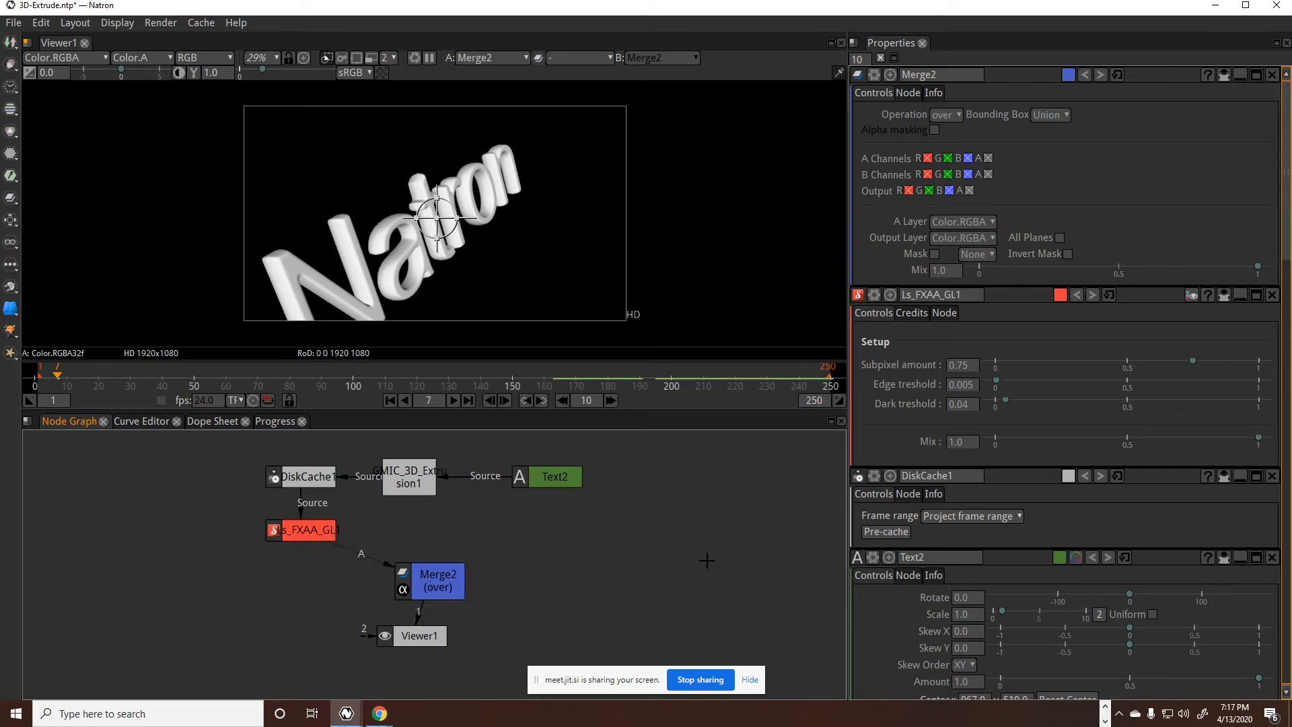
{"action": "key", "text": "Tab"}
{"action": "type", "text": "const"}
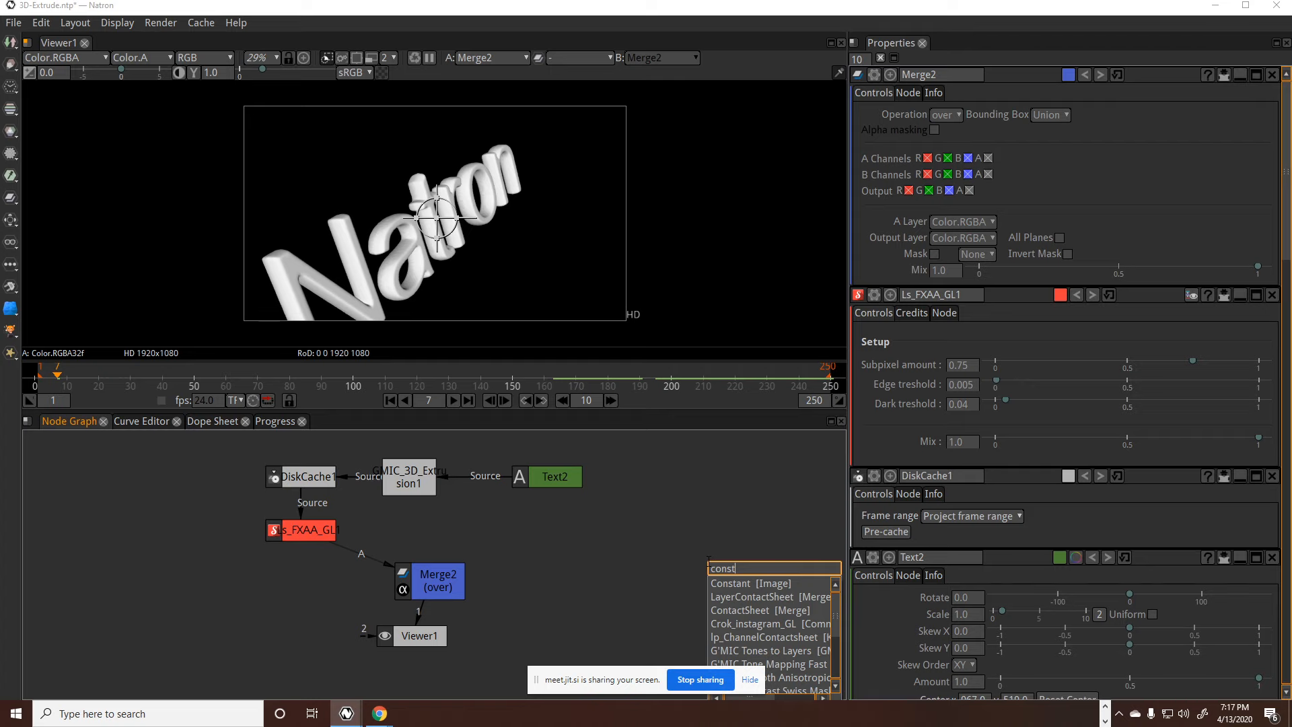
{"action": "key", "text": "Return"}
{"action": "left_click_drag", "start_coordinate": [757, 566], "coordinate": [572, 538]}
{"action": "left_click", "coordinate": [443, 572]}
{"action": "left_click_drag", "start_coordinate": [444, 558], "coordinate": [549, 542]}
{"action": "left_click", "coordinate": [549, 547]}
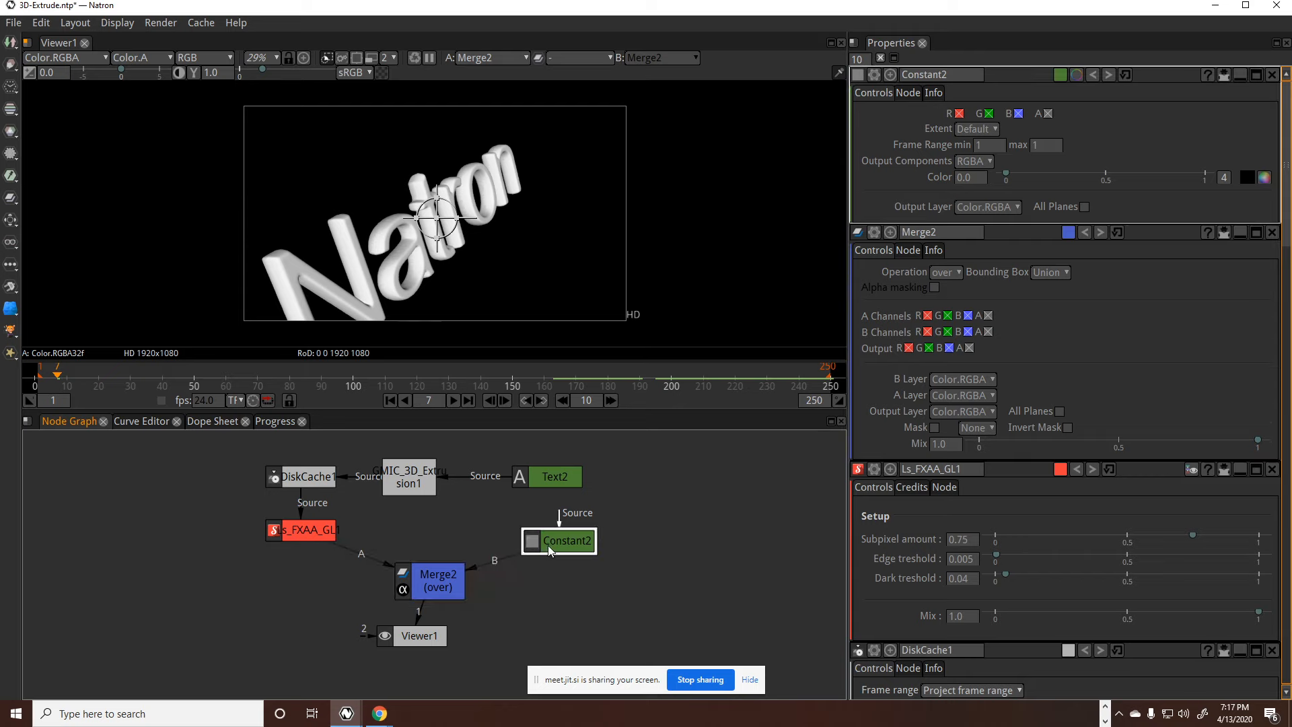
Step: Set Constant2's color to a bright red with hue 359, saturation 220 and value 255
{"action": "left_click", "coordinate": [1265, 177]}
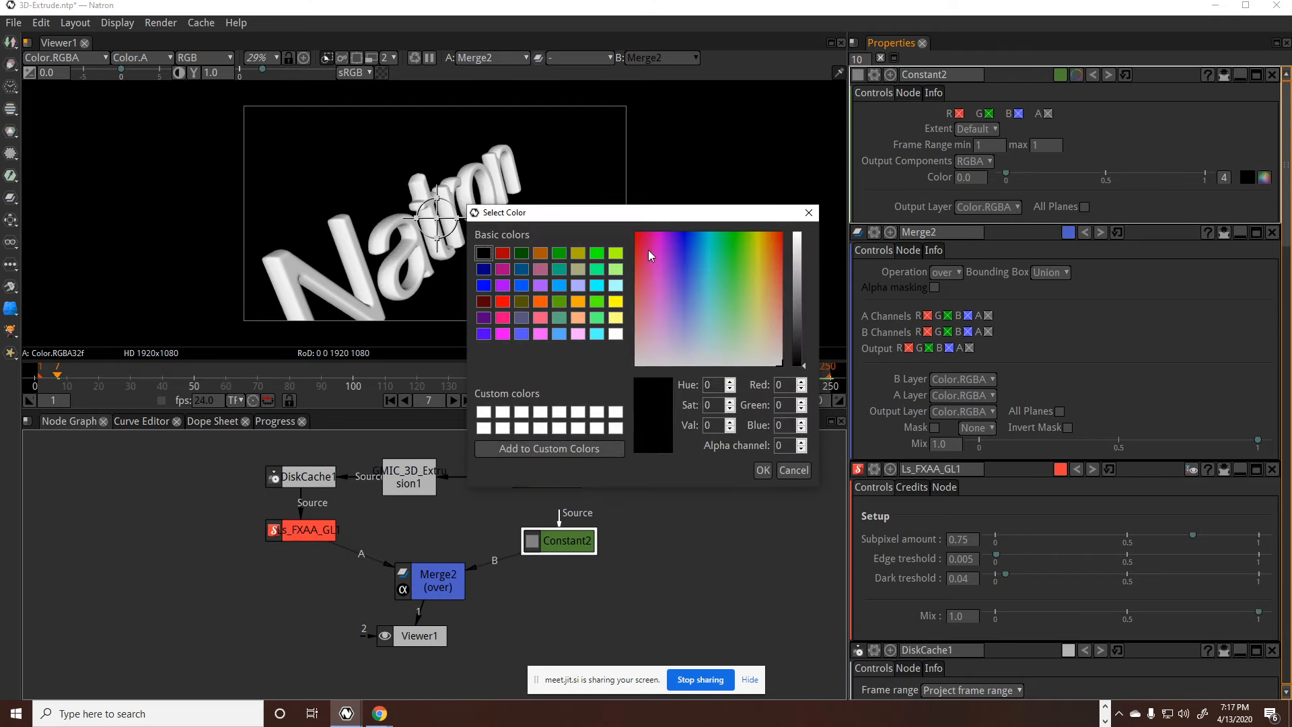
{"action": "left_click_drag", "start_coordinate": [648, 249], "coordinate": [627, 250]}
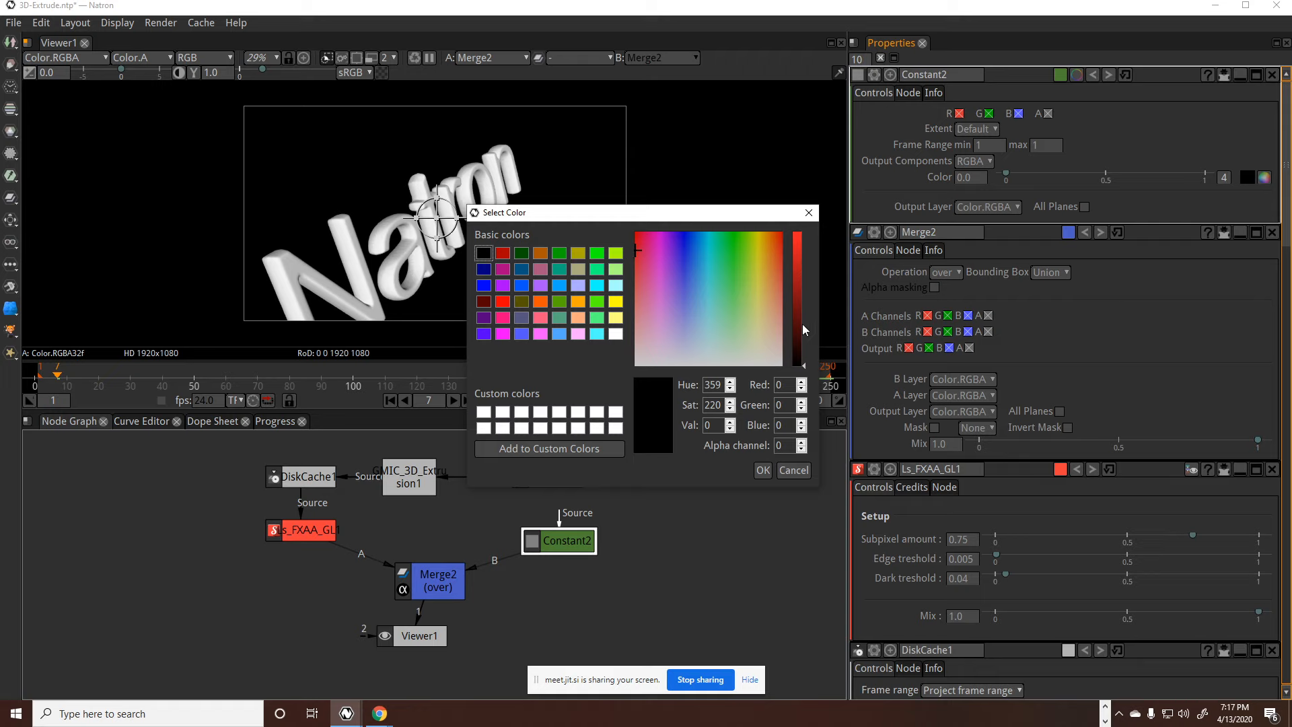
{"action": "left_click_drag", "start_coordinate": [803, 324], "coordinate": [801, 243]}
{"action": "left_click", "coordinate": [758, 471]}
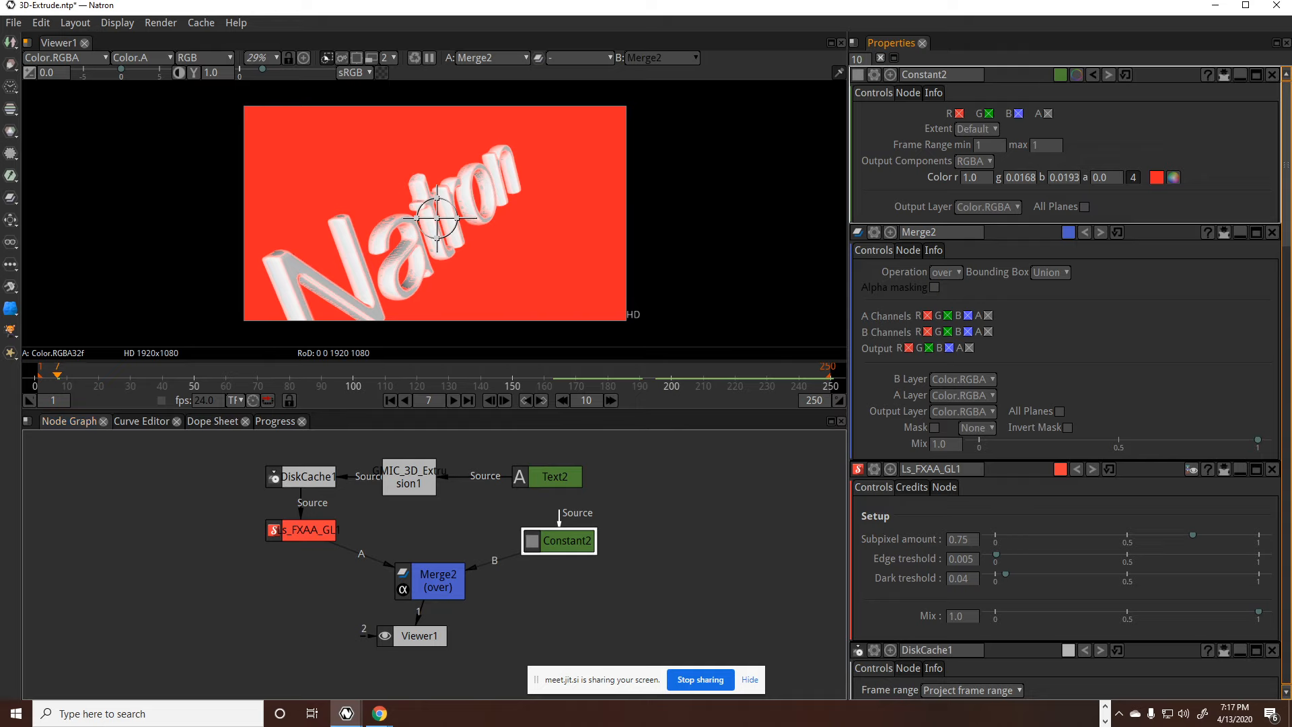
{"action": "key", "text": "alt+Tab"}
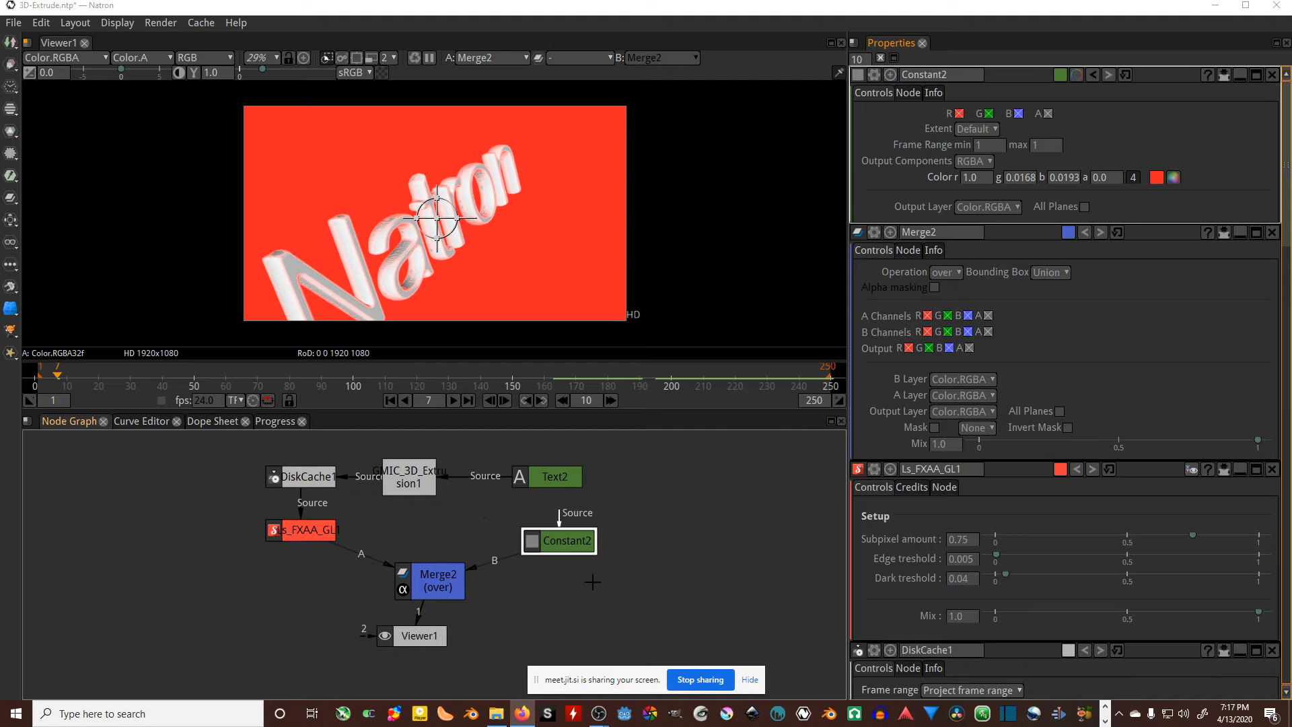
Step: Change Merge2's operation to color-burn
{"action": "left_click", "coordinate": [434, 583]}
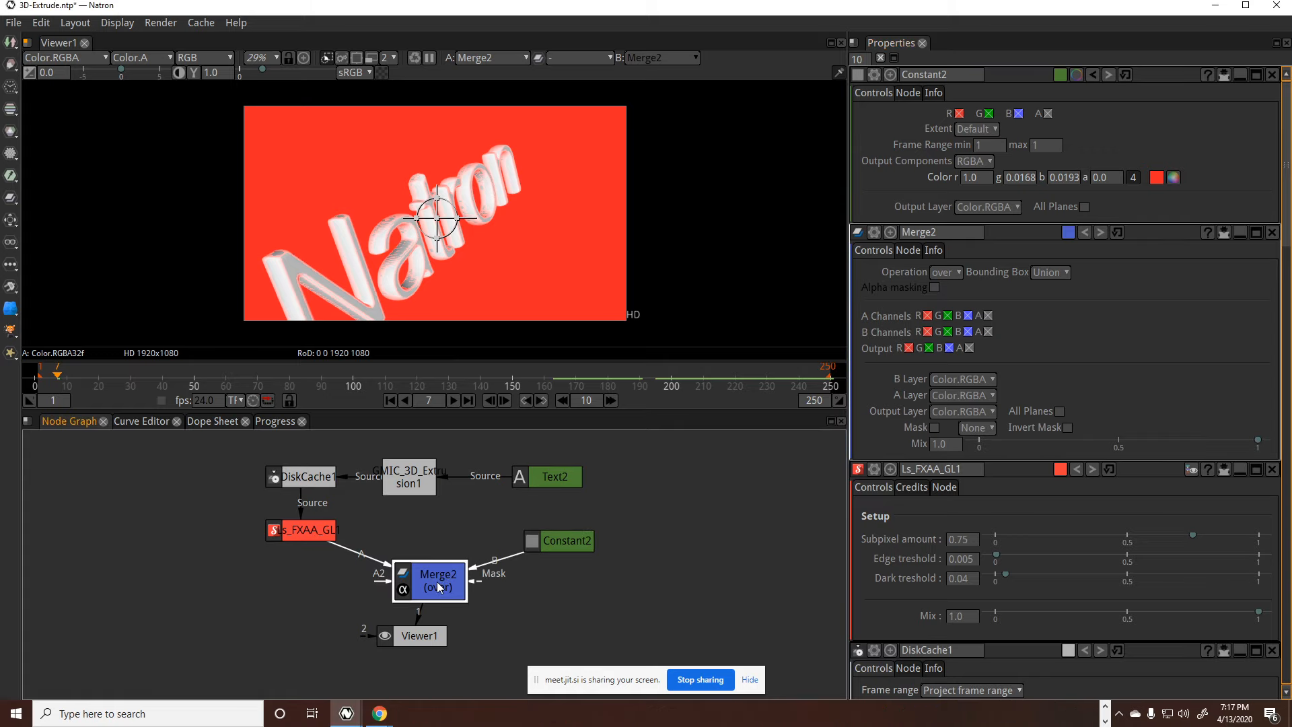
{"action": "left_click", "coordinate": [963, 112]}
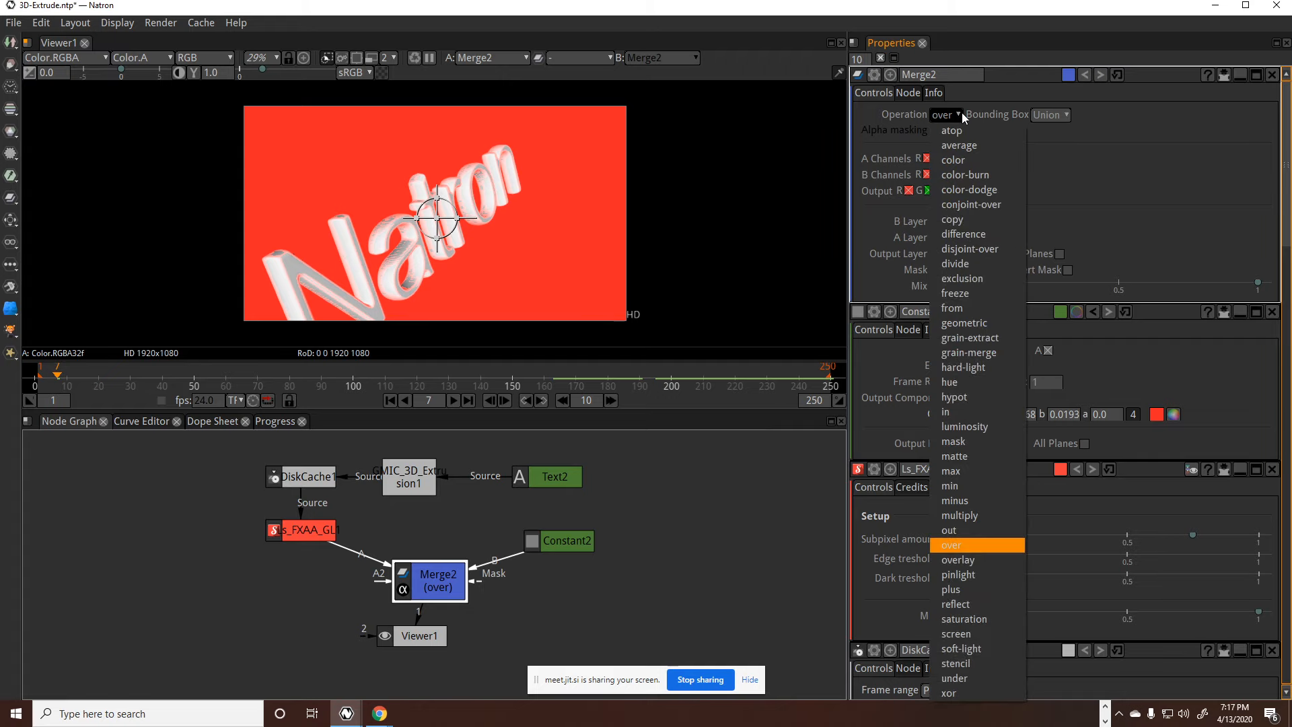
{"action": "left_click", "coordinate": [990, 176]}
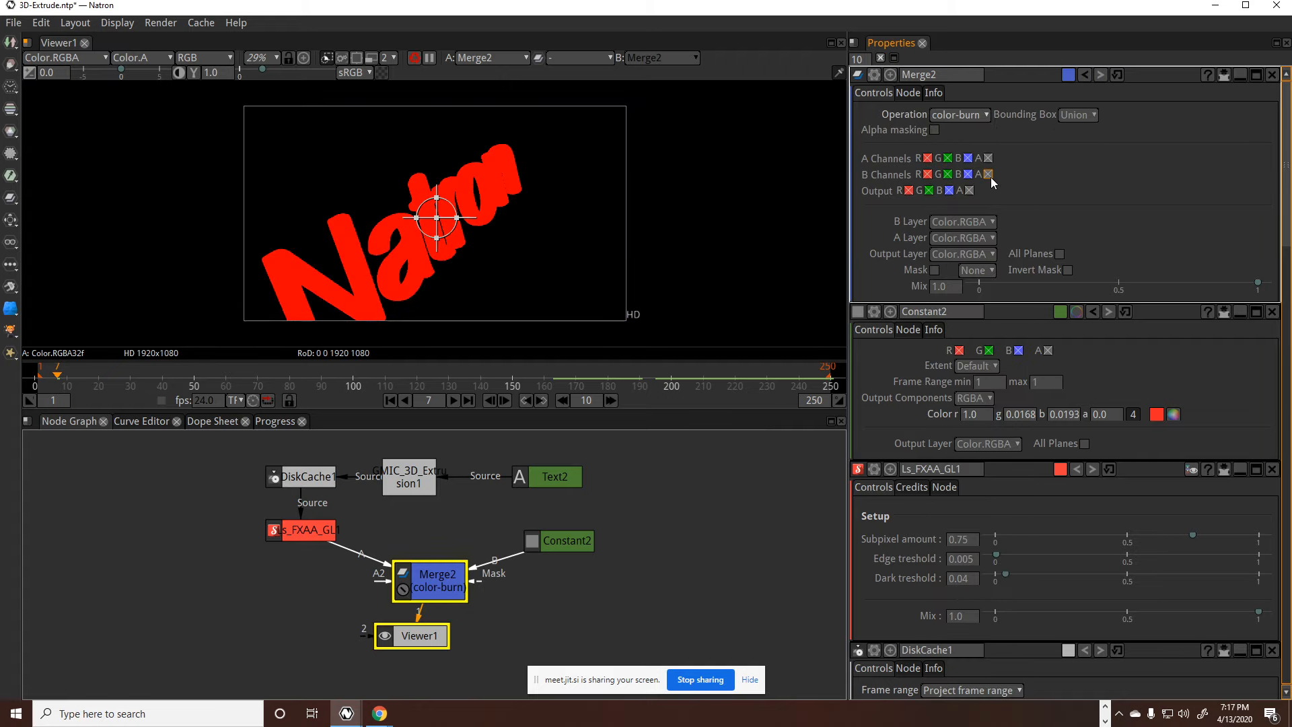
Step: Try paler red tints for Constant2's color under the color-burn merge
{"action": "left_click", "coordinate": [571, 542]}
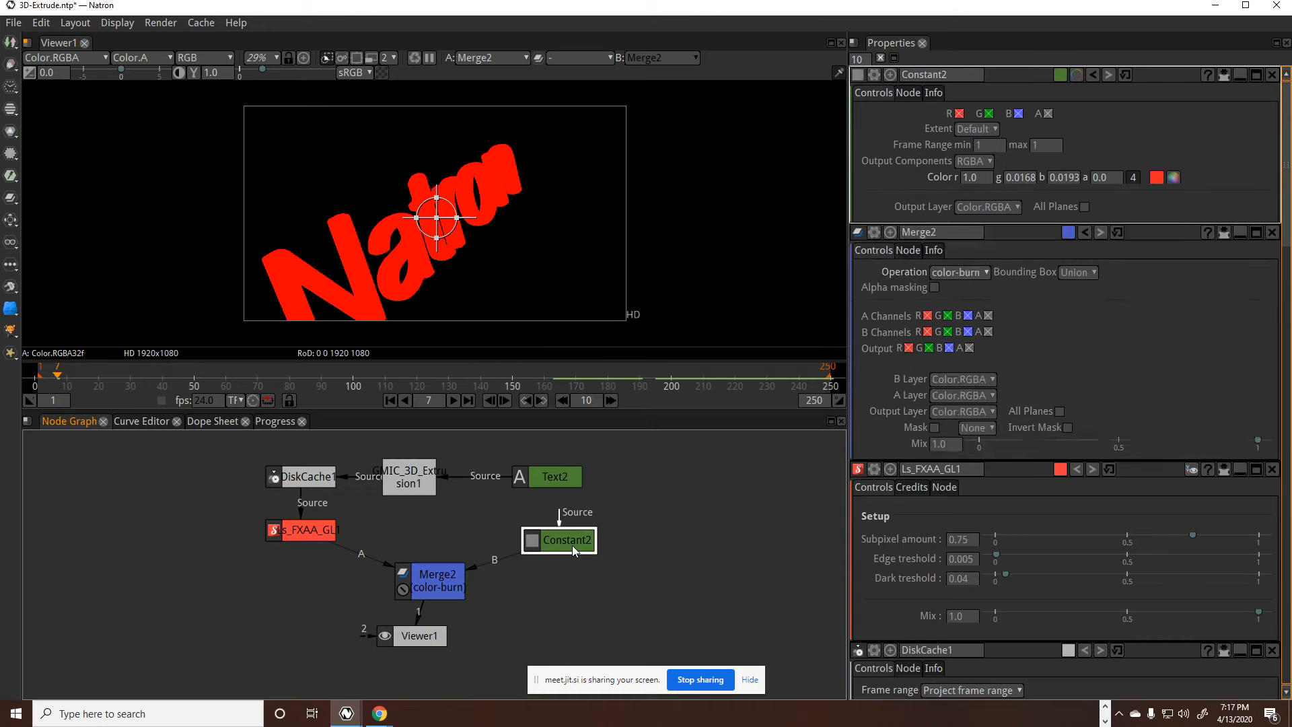
{"action": "left_click", "coordinate": [1173, 177]}
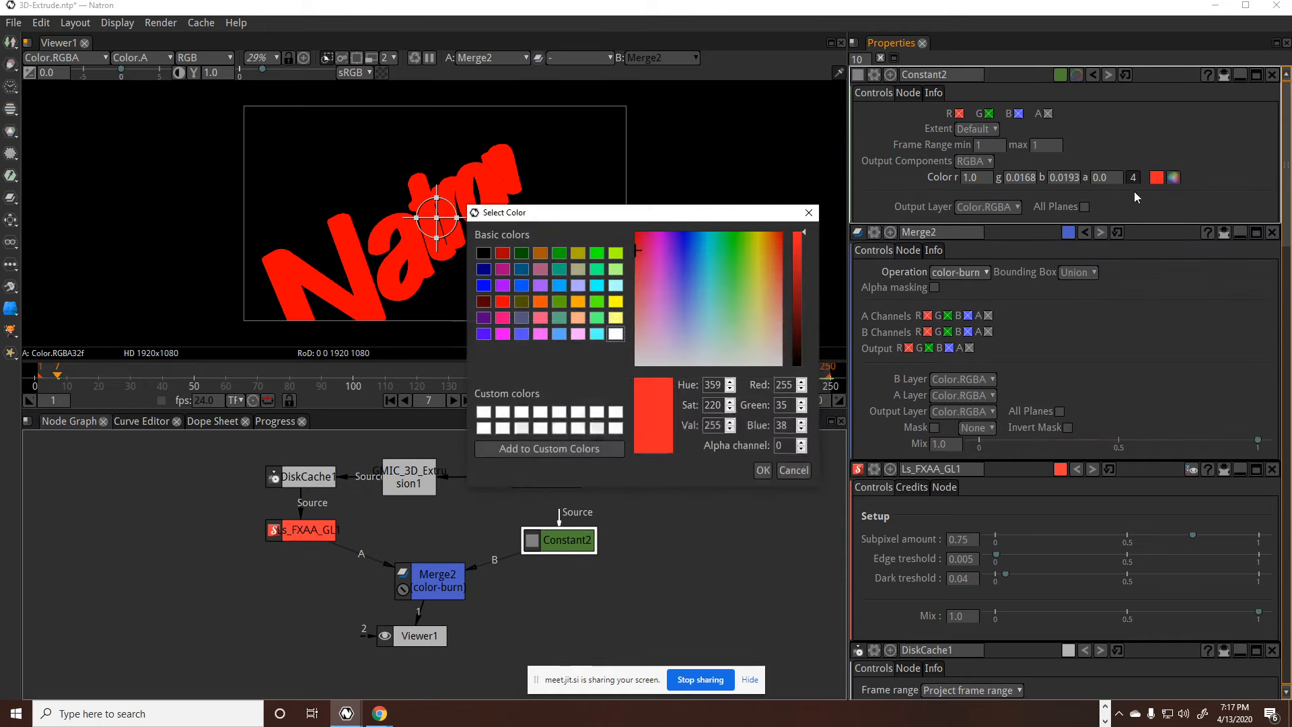
{"action": "left_click_drag", "start_coordinate": [636, 248], "coordinate": [633, 335]}
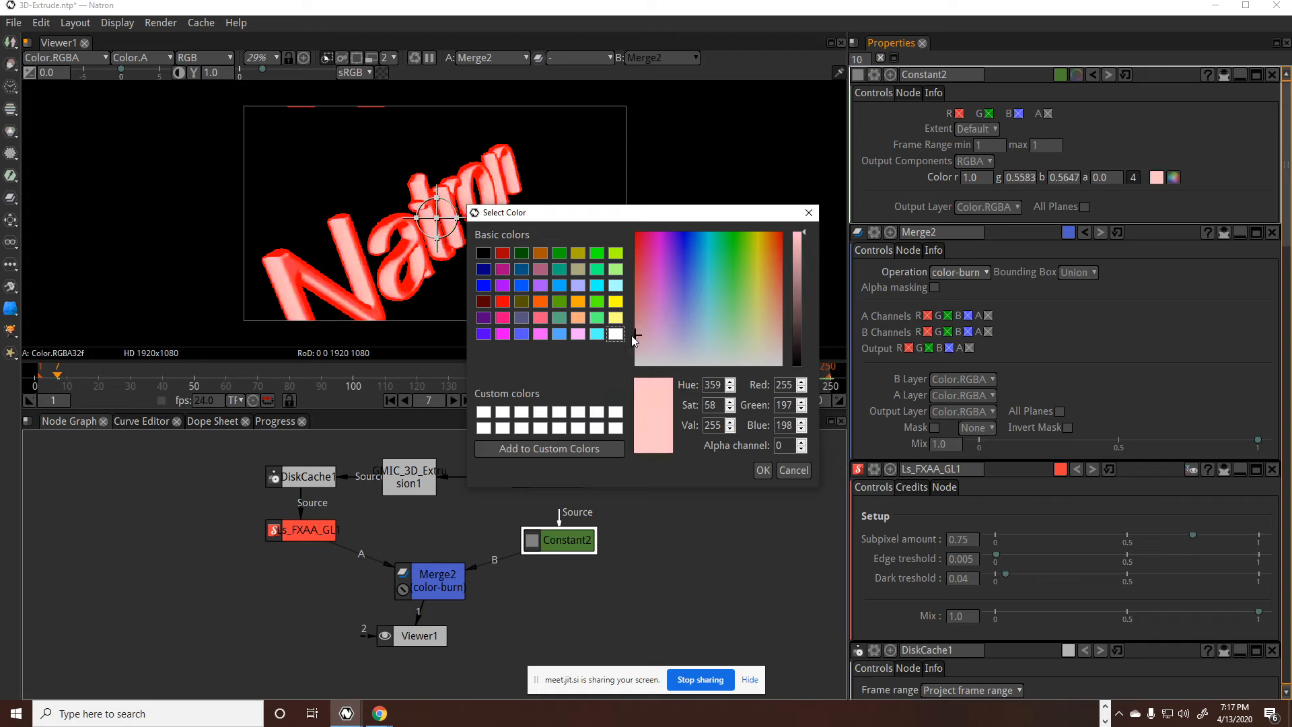
{"action": "left_click_drag", "start_coordinate": [633, 337], "coordinate": [635, 297]}
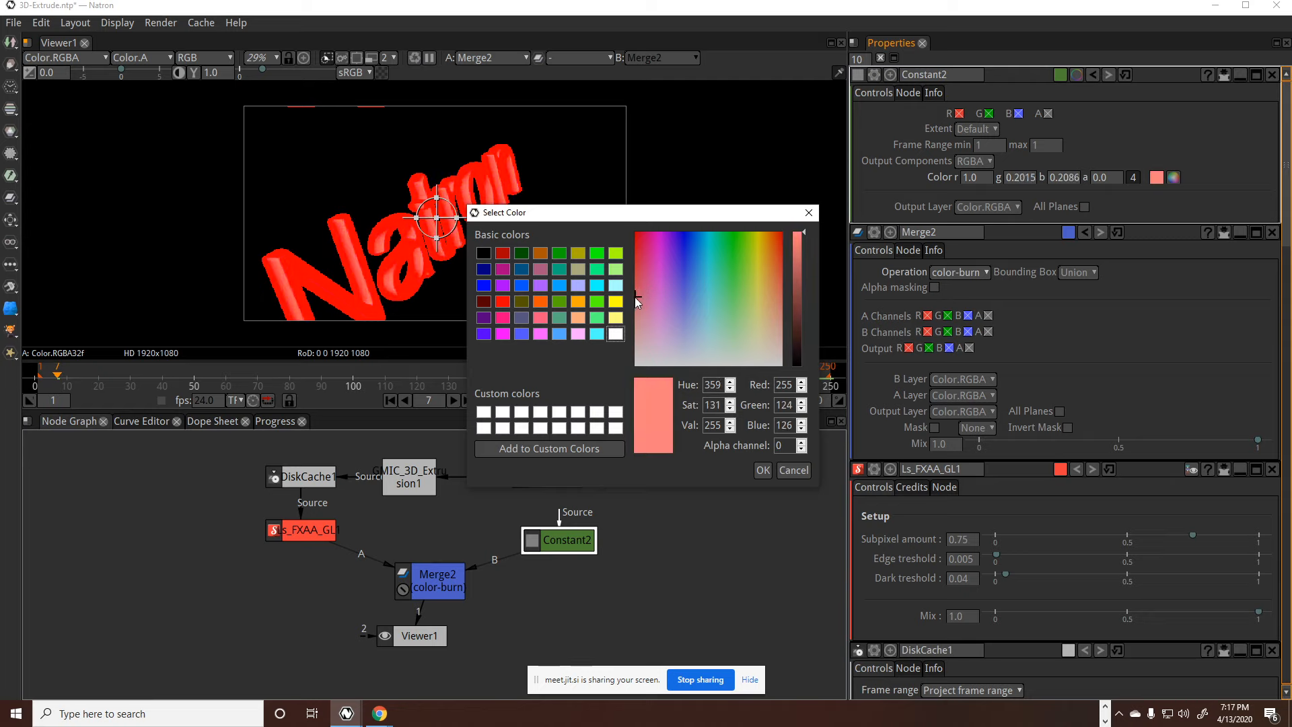
{"action": "left_click", "coordinate": [791, 470]}
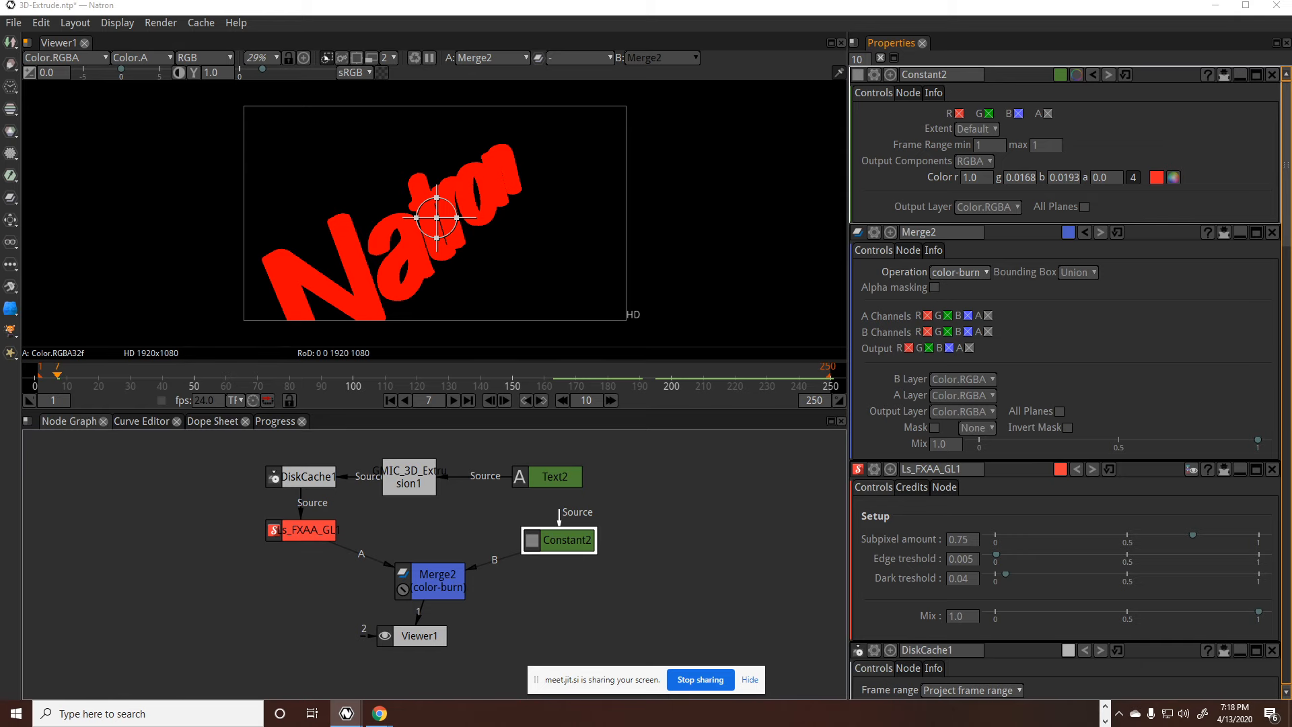
Step: Hide the screen-sharing notice over the 3D-Extrude project
{"action": "key", "text": "super+d"}
{"action": "key", "text": "super+d"}
{"action": "left_click", "coordinate": [231, 583]}
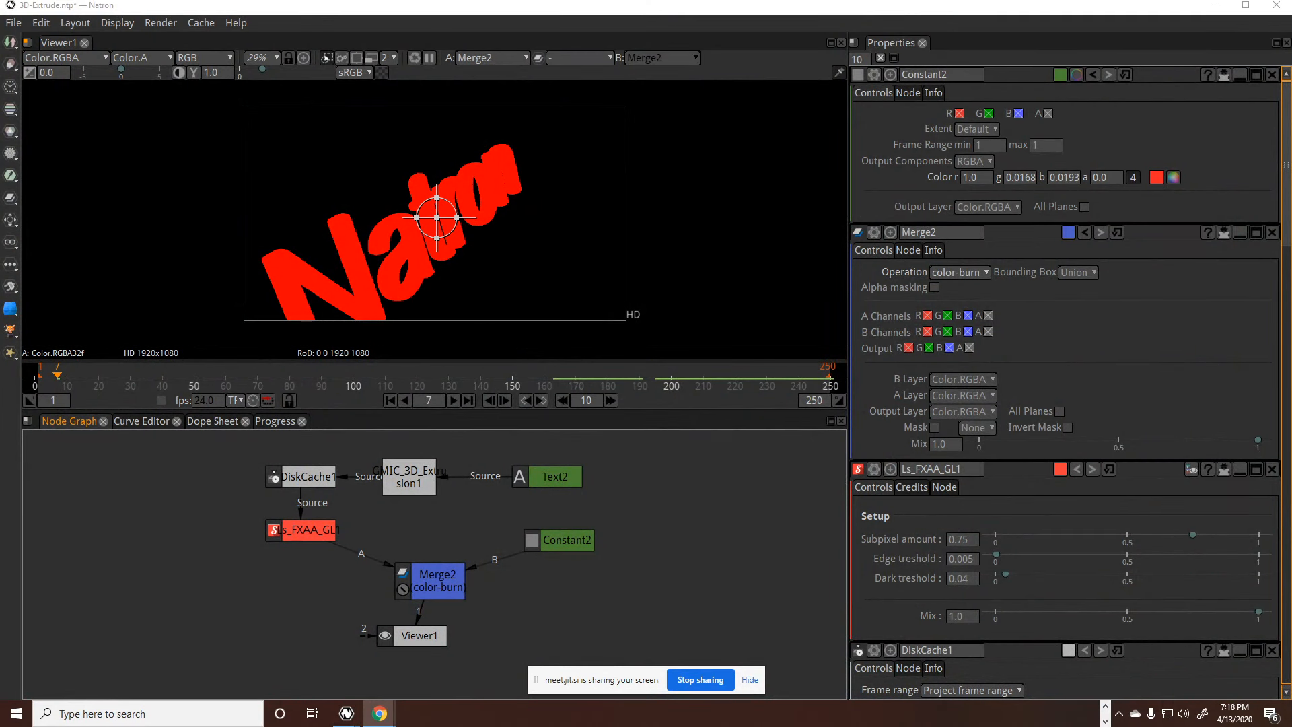
{"action": "left_click", "coordinate": [750, 680]}
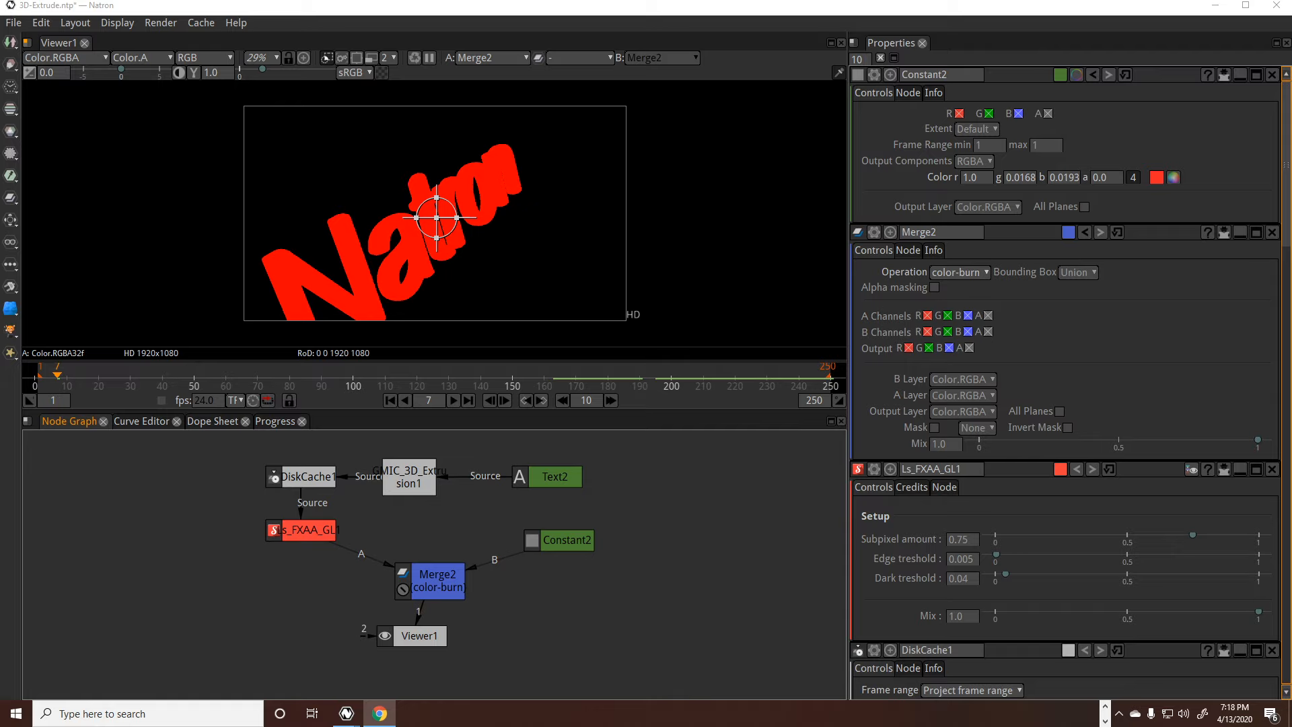
Step: Start closing the 3D-Extrude project and switch to the shared Natron screen in the Jitsi Meet window
{"action": "left_click", "coordinate": [1282, 6]}
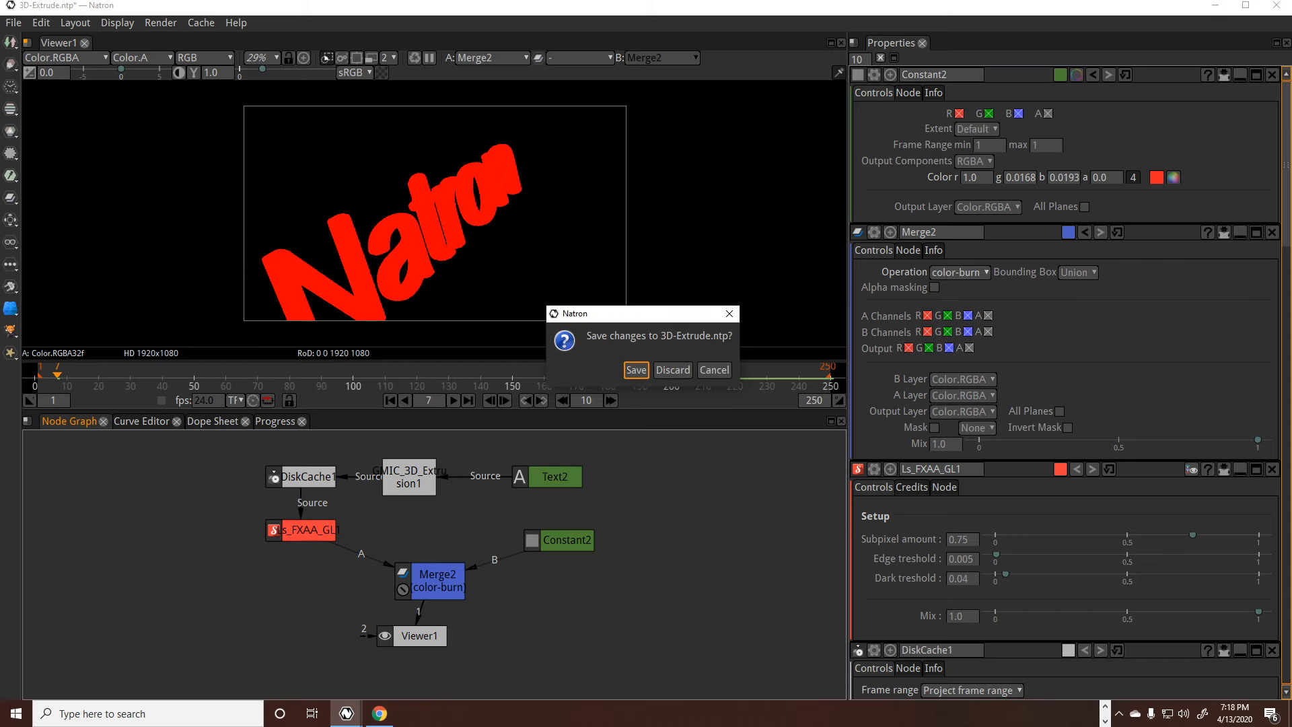
{"action": "left_click", "coordinate": [1212, 5]}
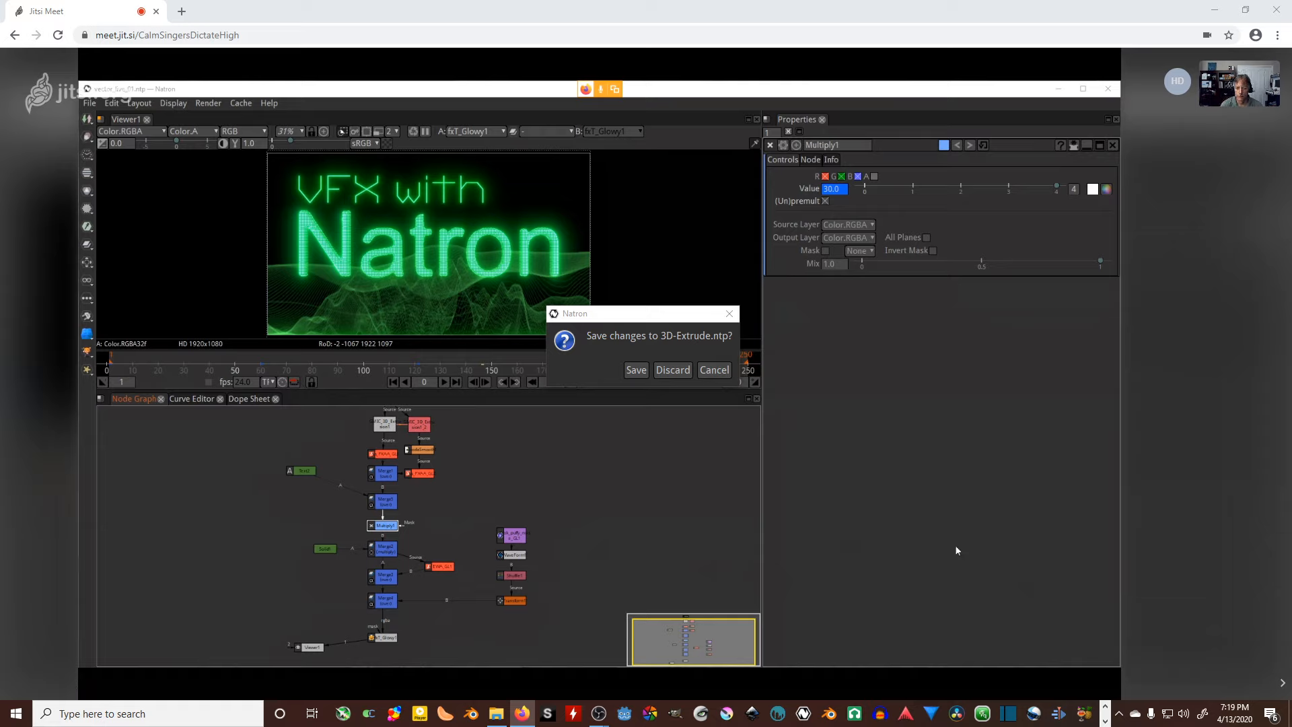
Step: Display Multiply1's Value curves in the Curve Editor of the shared title project
{"action": "left_click", "coordinate": [202, 400]}
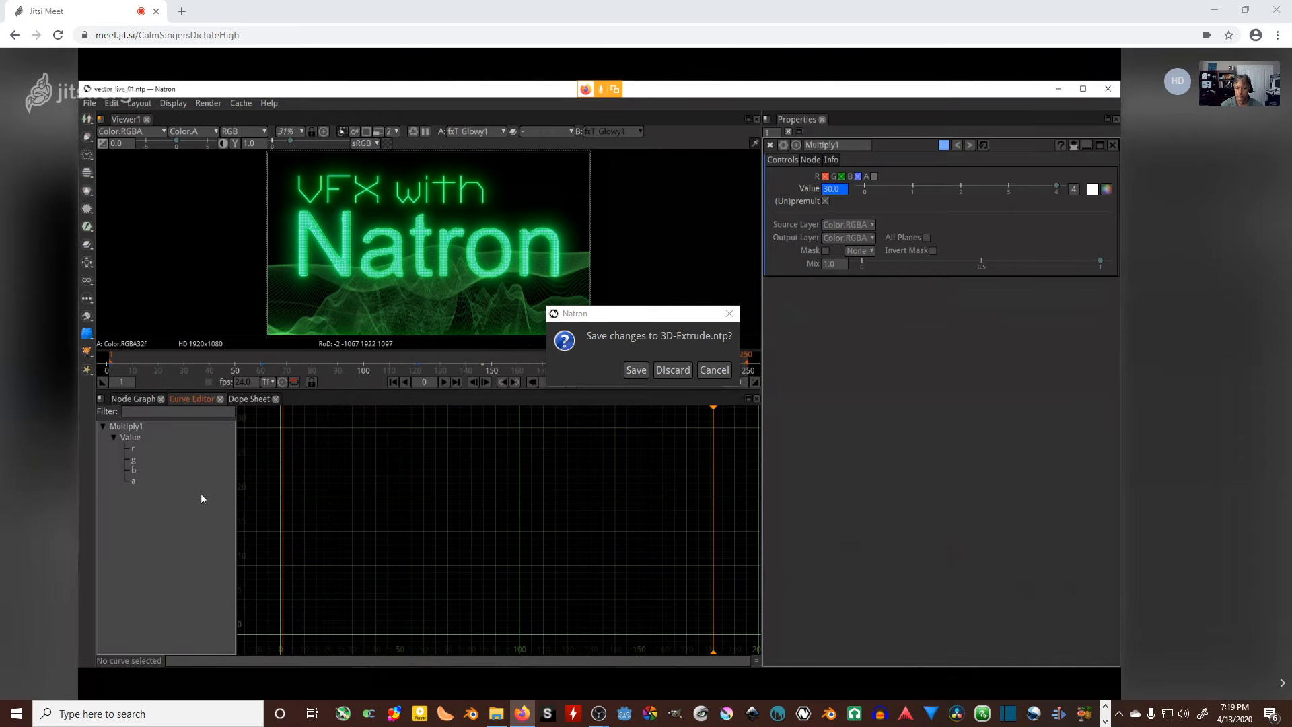
{"action": "left_click", "coordinate": [130, 437]}
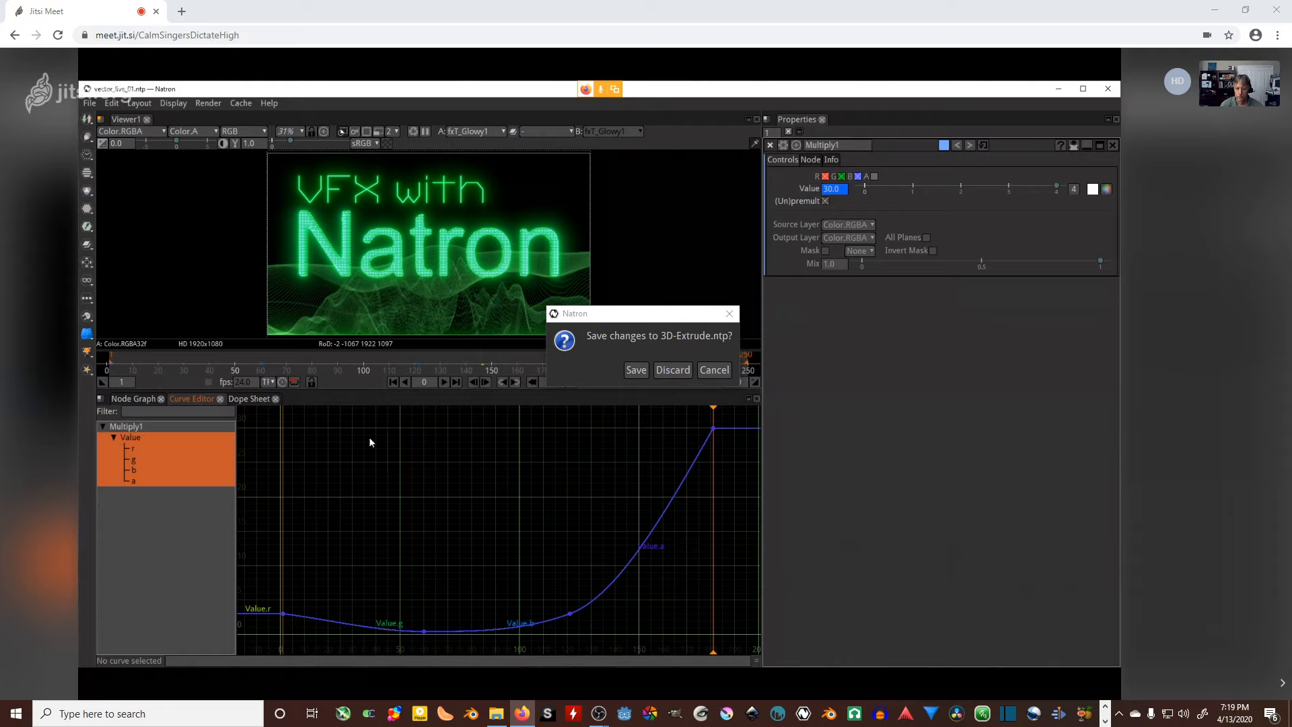
{"action": "left_click", "coordinate": [123, 399]}
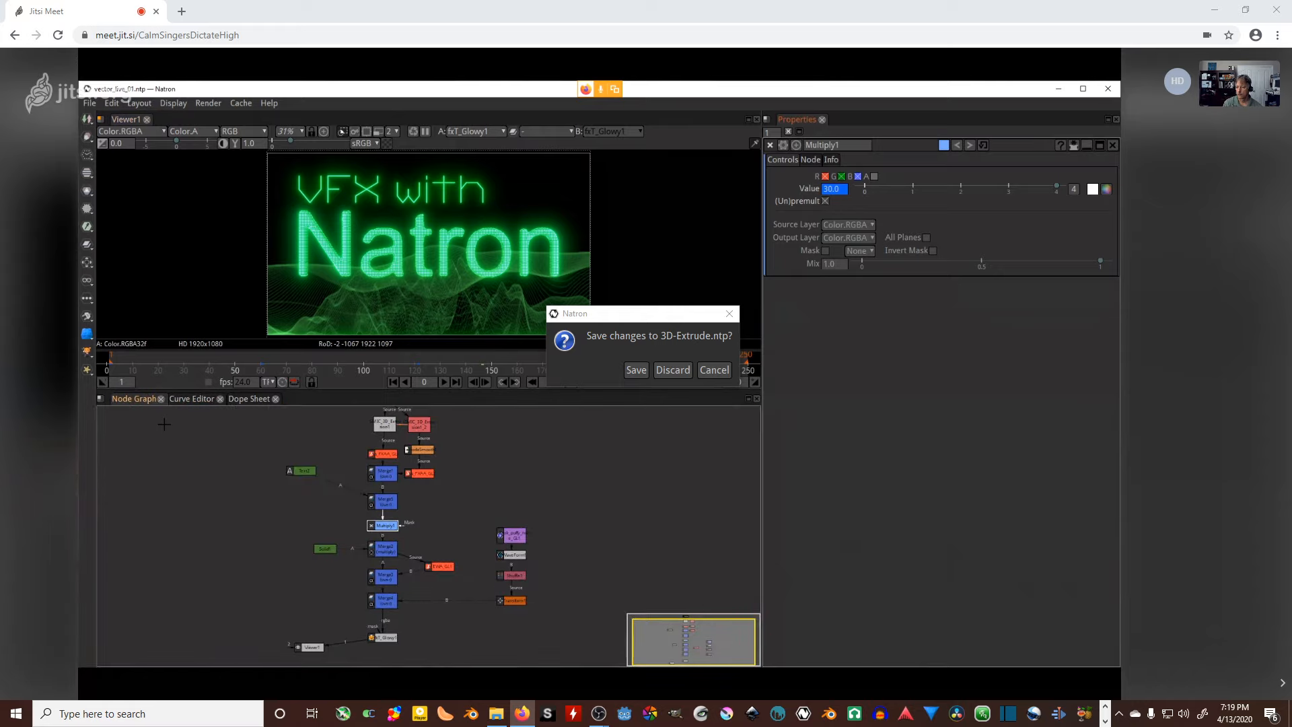
{"action": "left_click", "coordinate": [196, 400]}
{"action": "left_click", "coordinate": [196, 400]}
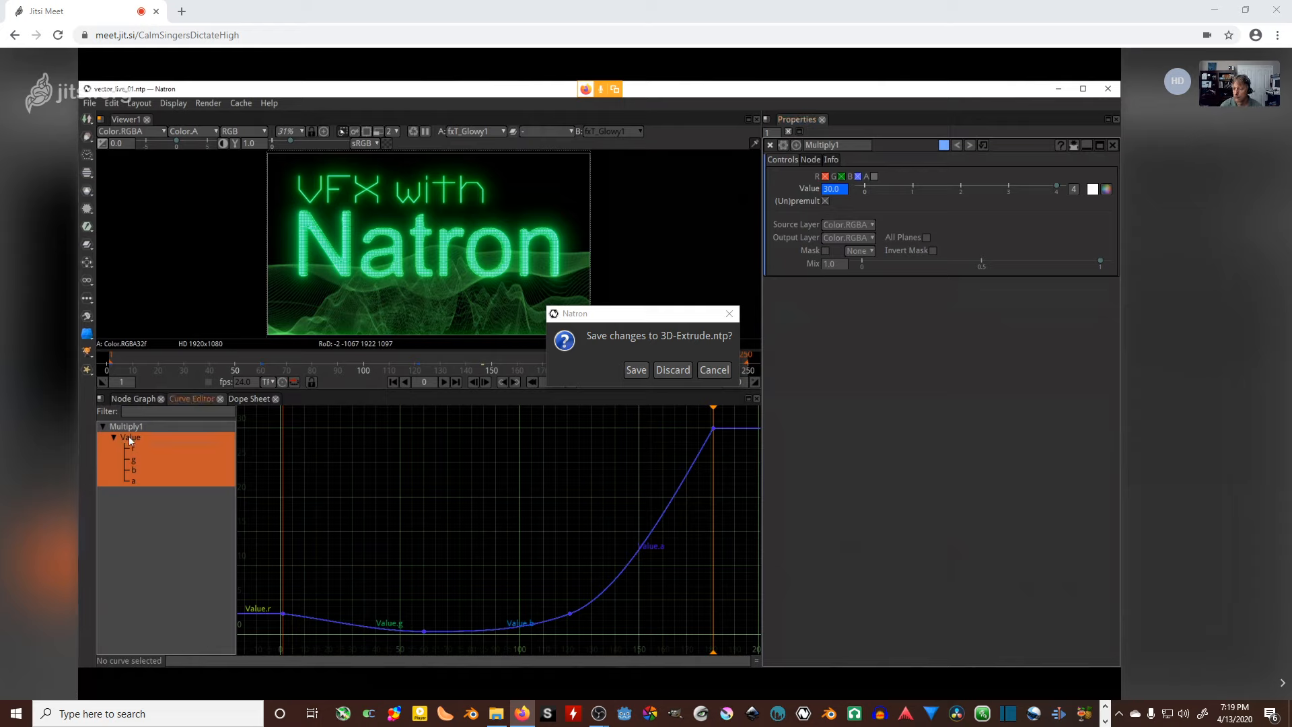
Step: Apply Horizontal Interpolation to the last keyframe of Multiply1's Value curve
{"action": "left_click", "coordinate": [713, 429]}
{"action": "right_click", "coordinate": [712, 428]}
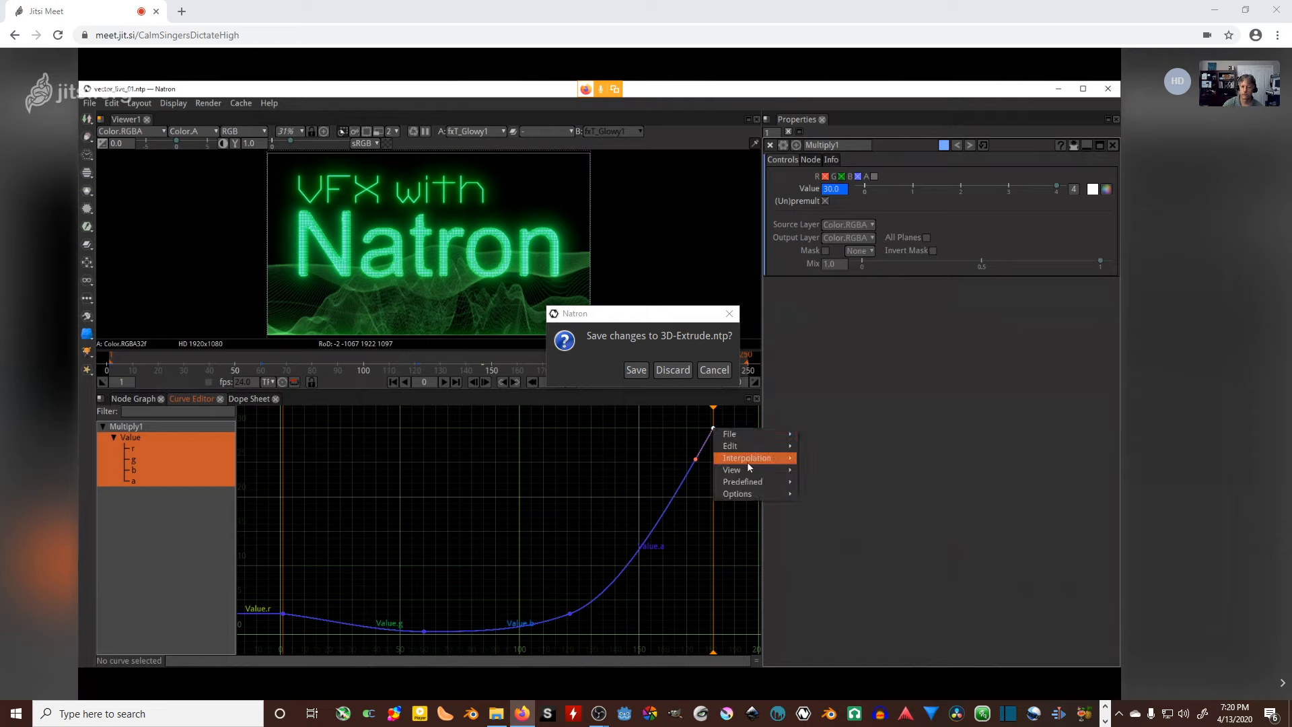
{"action": "mouse_move", "coordinate": [749, 463]}
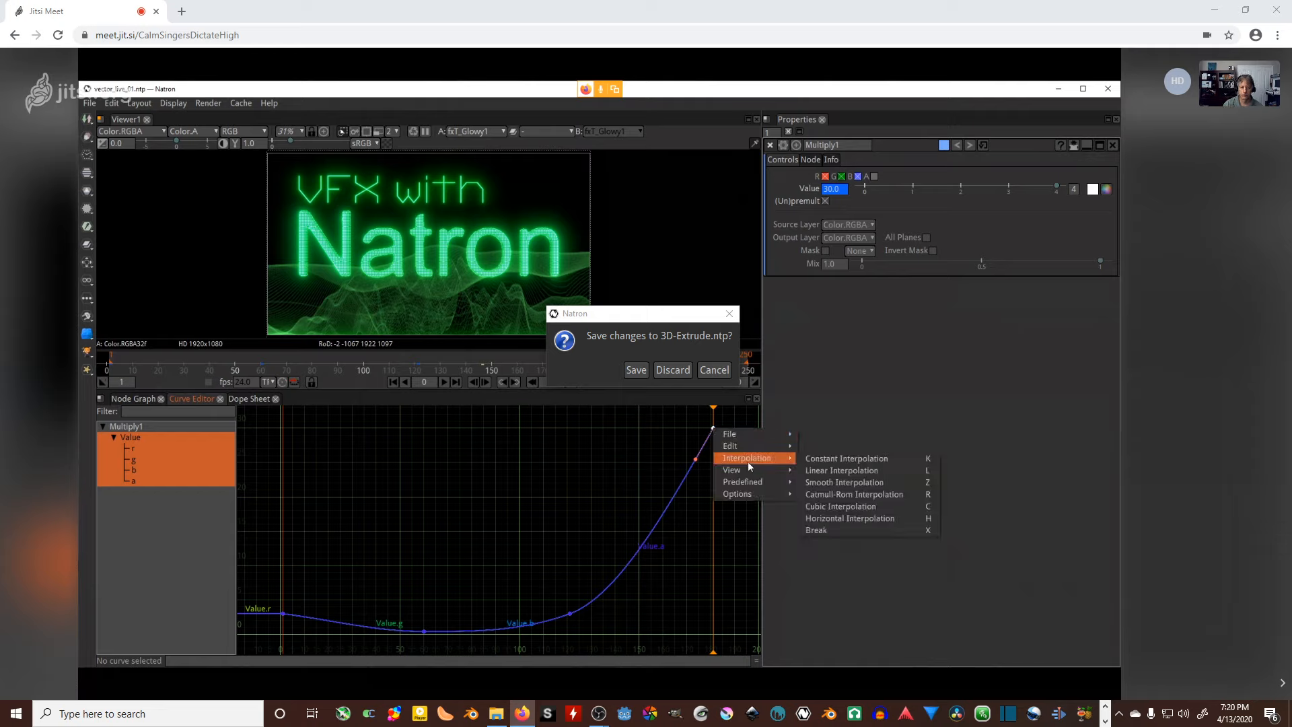
{"action": "left_click", "coordinate": [686, 421]}
{"action": "left_click_drag", "start_coordinate": [684, 417], "coordinate": [723, 446]}
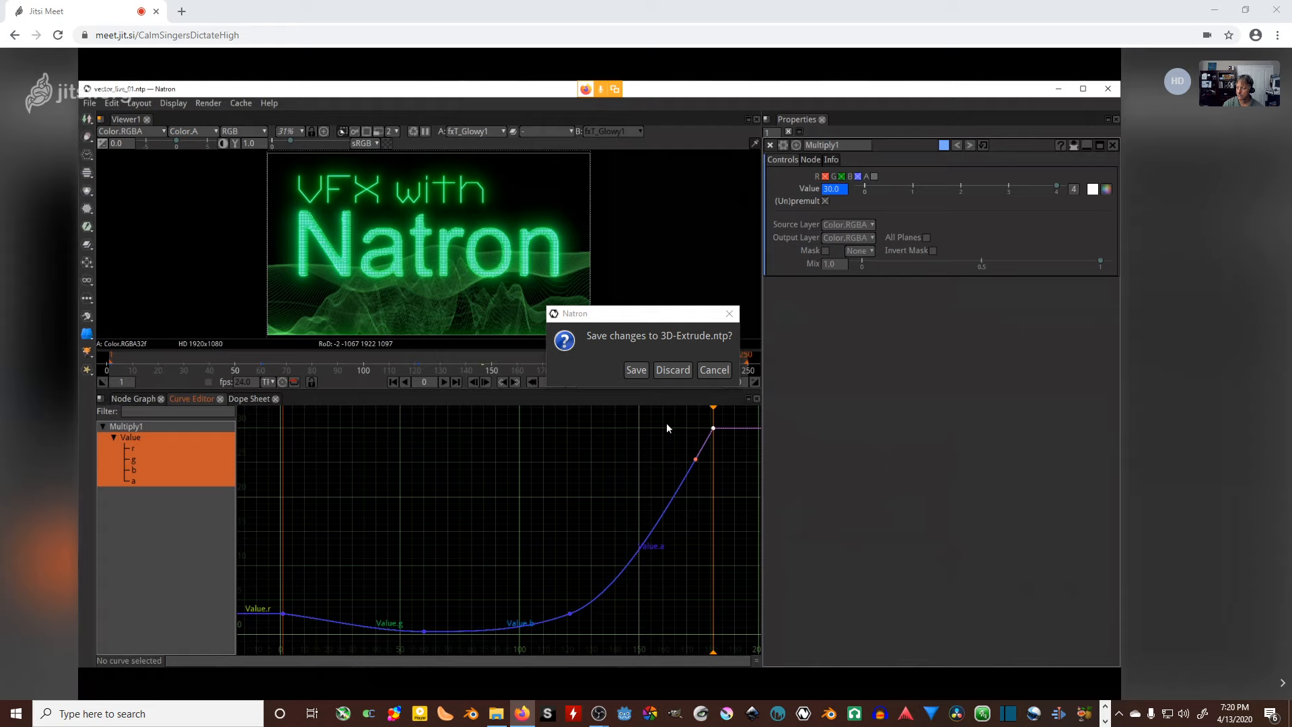
{"action": "right_click", "coordinate": [713, 428]}
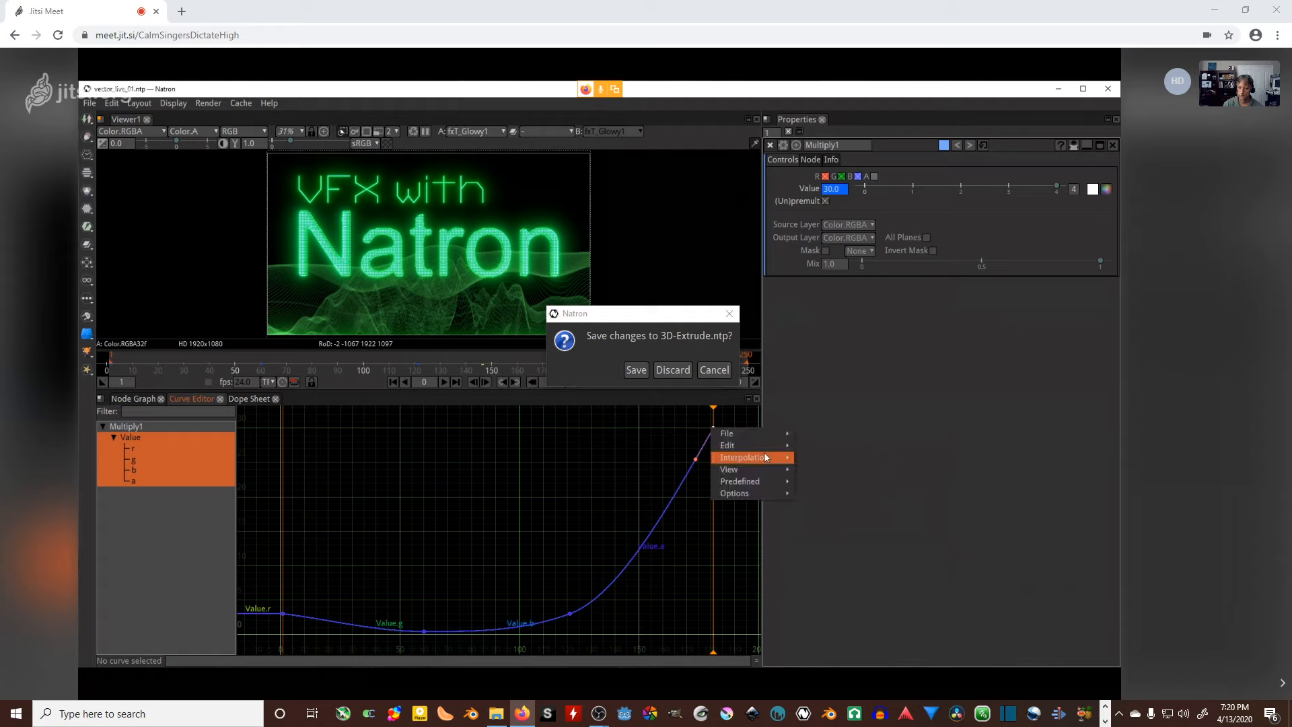
{"action": "mouse_move", "coordinate": [765, 458]}
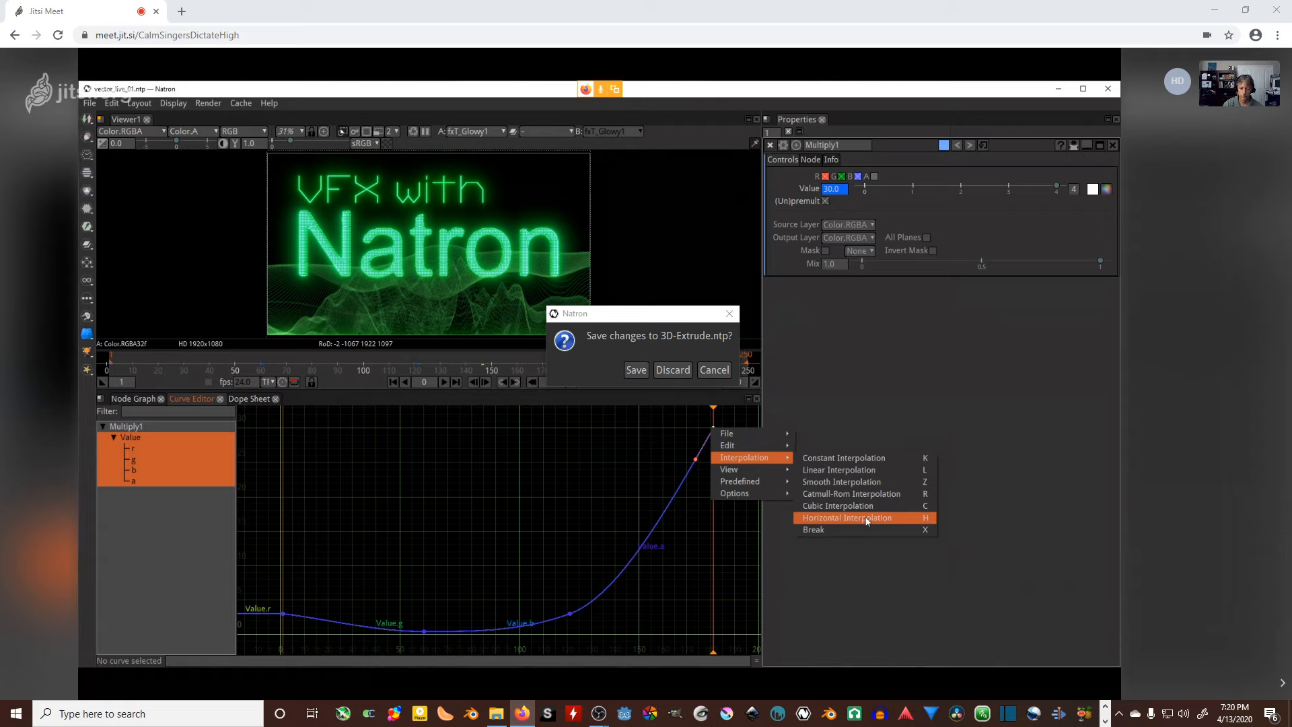
{"action": "left_click", "coordinate": [867, 521]}
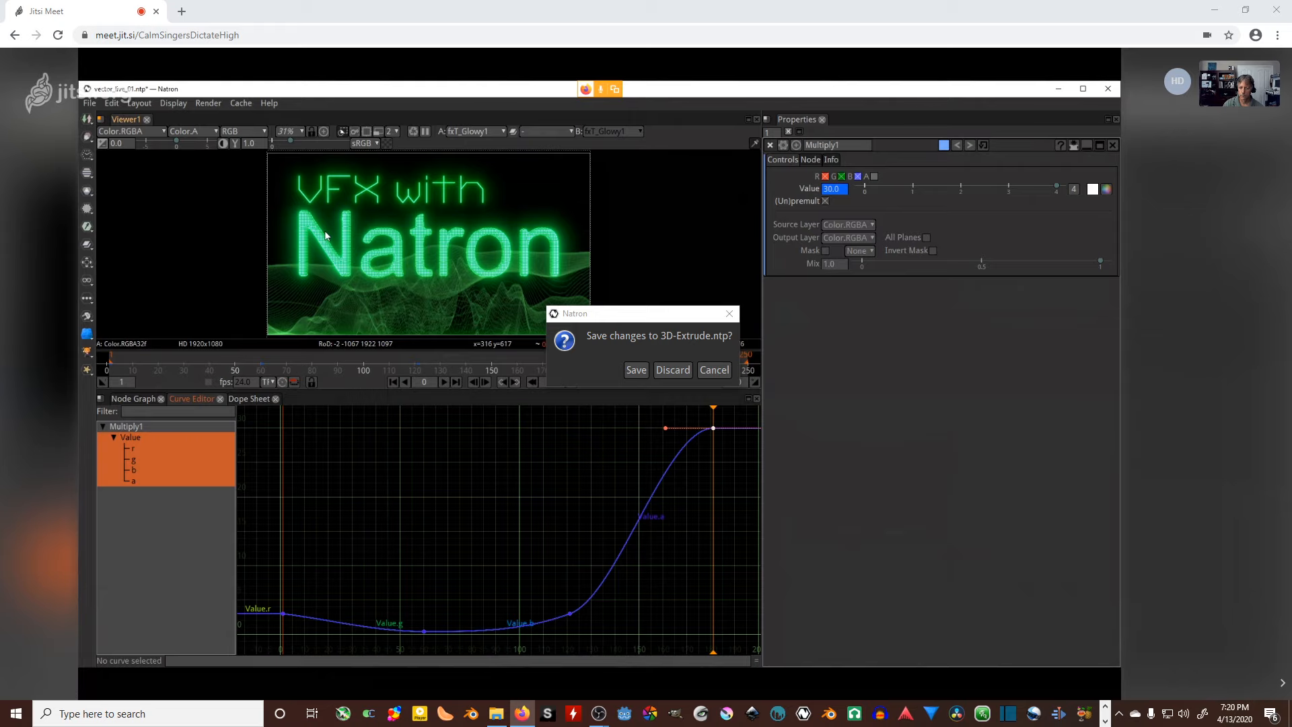
Step: Open Merge5 from the node graph and key its Mix at 0 on frame 146
{"action": "left_click", "coordinate": [138, 401]}
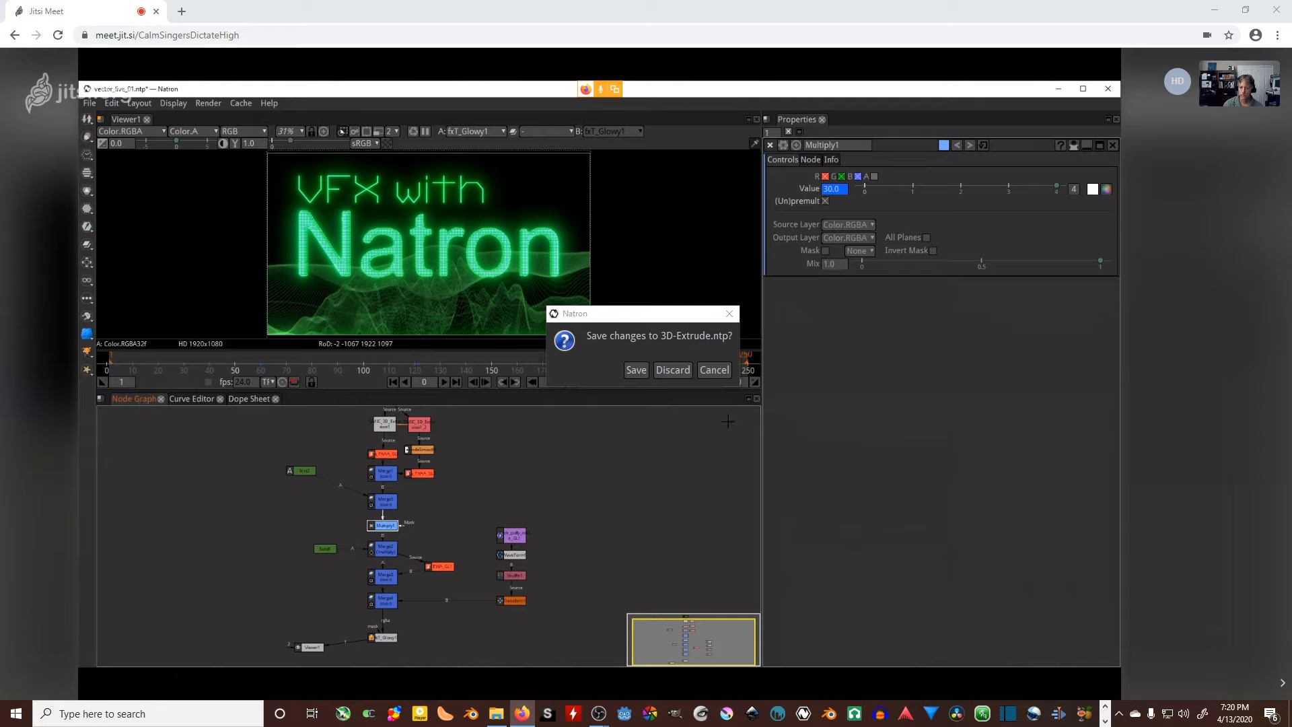
{"action": "left_click", "coordinate": [382, 502]}
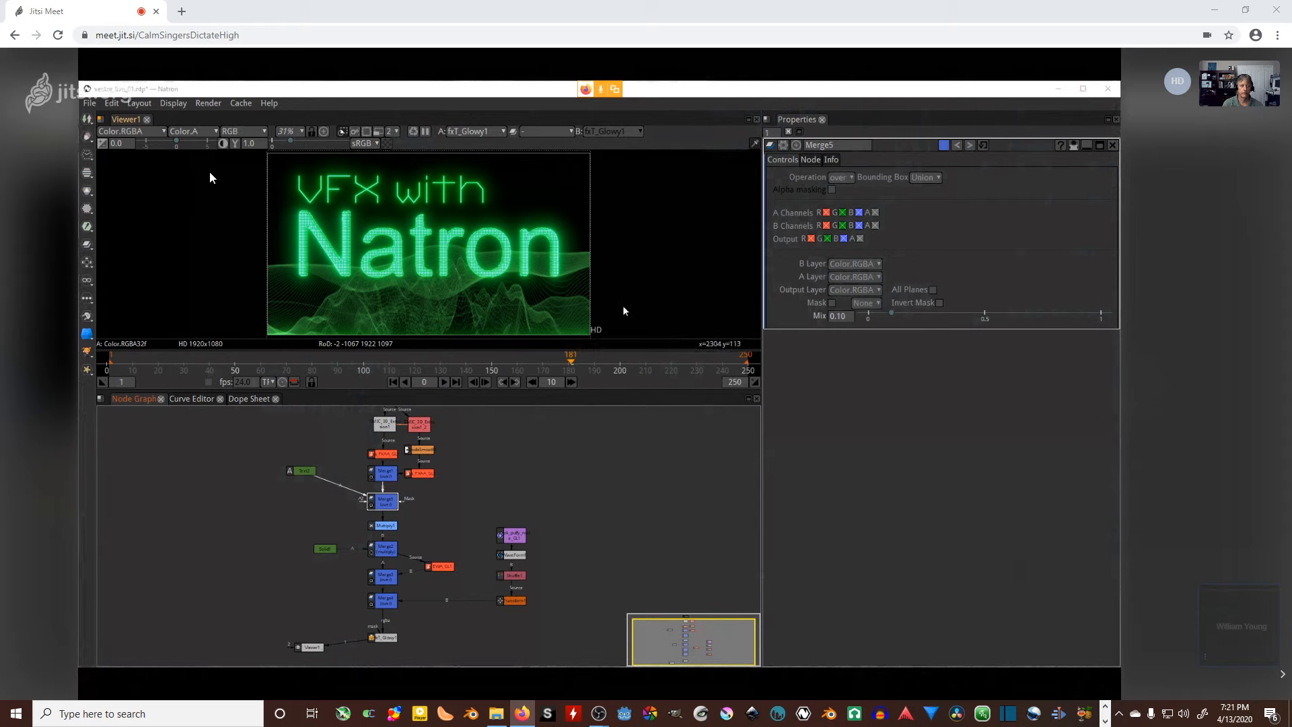
{"action": "key", "text": "F11"}
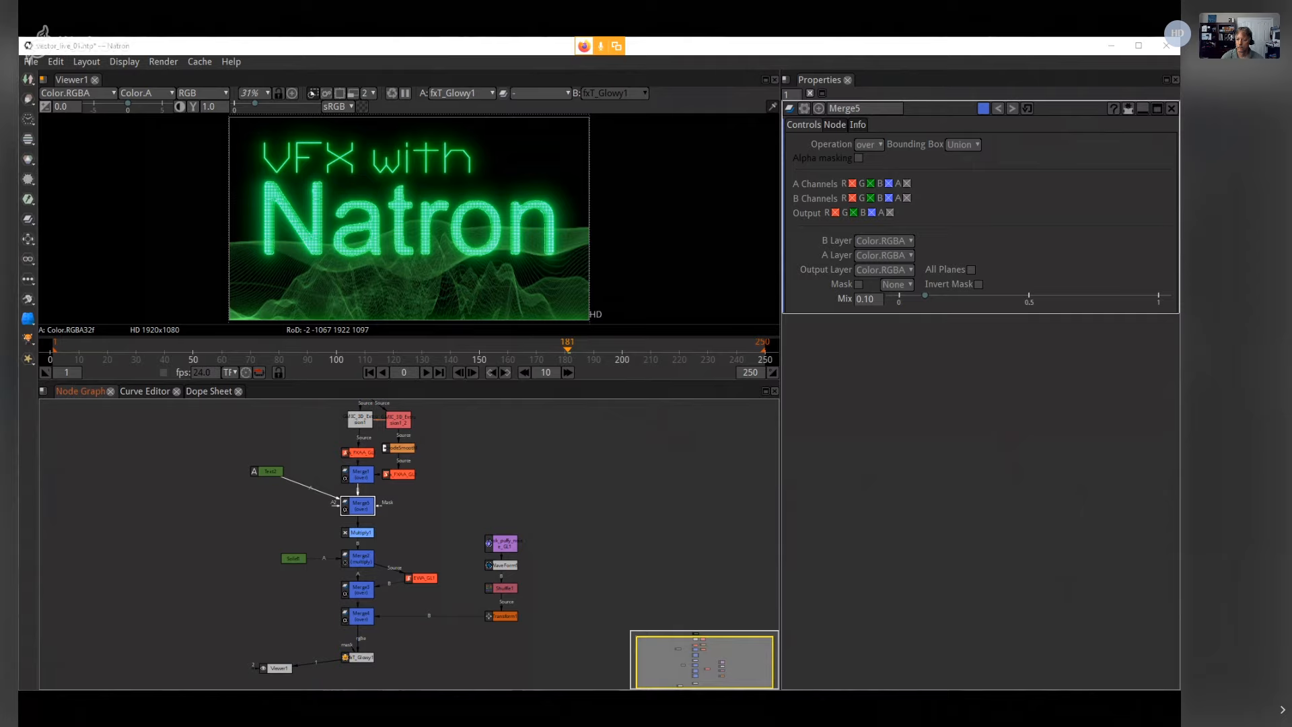
{"action": "left_click", "coordinate": [467, 354]}
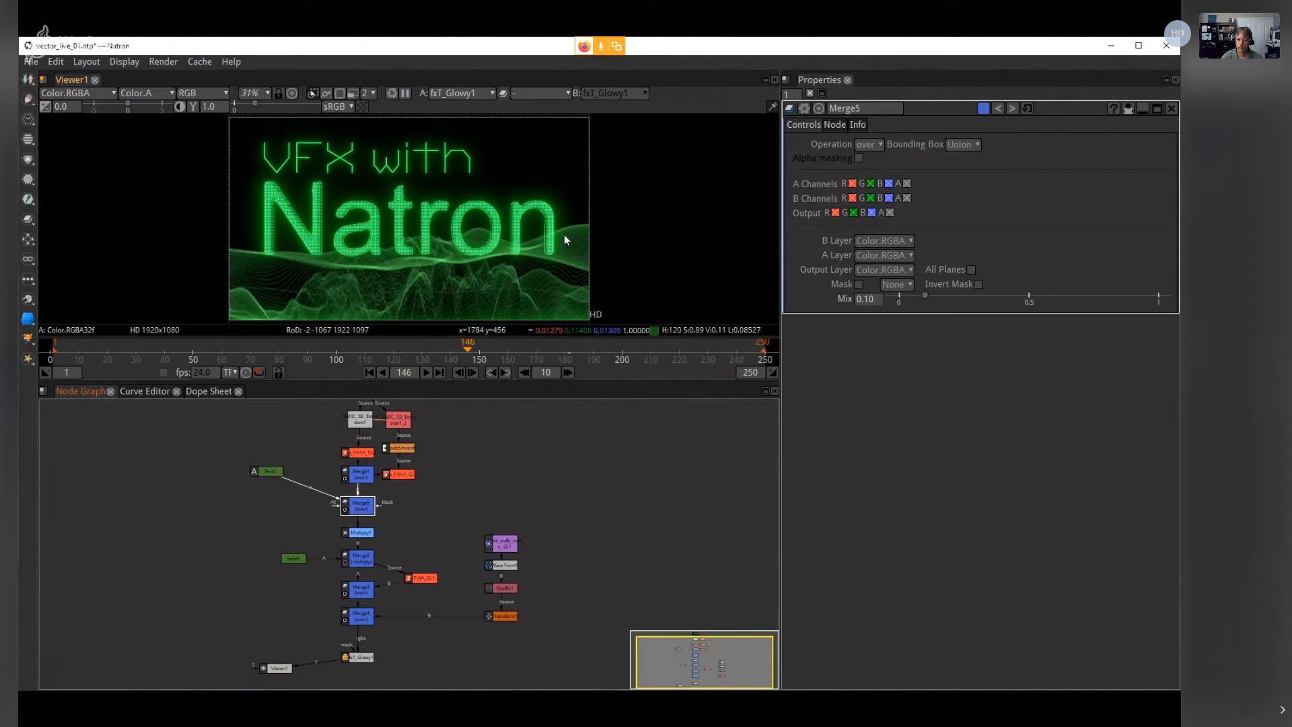
{"action": "left_click", "coordinate": [859, 299]}
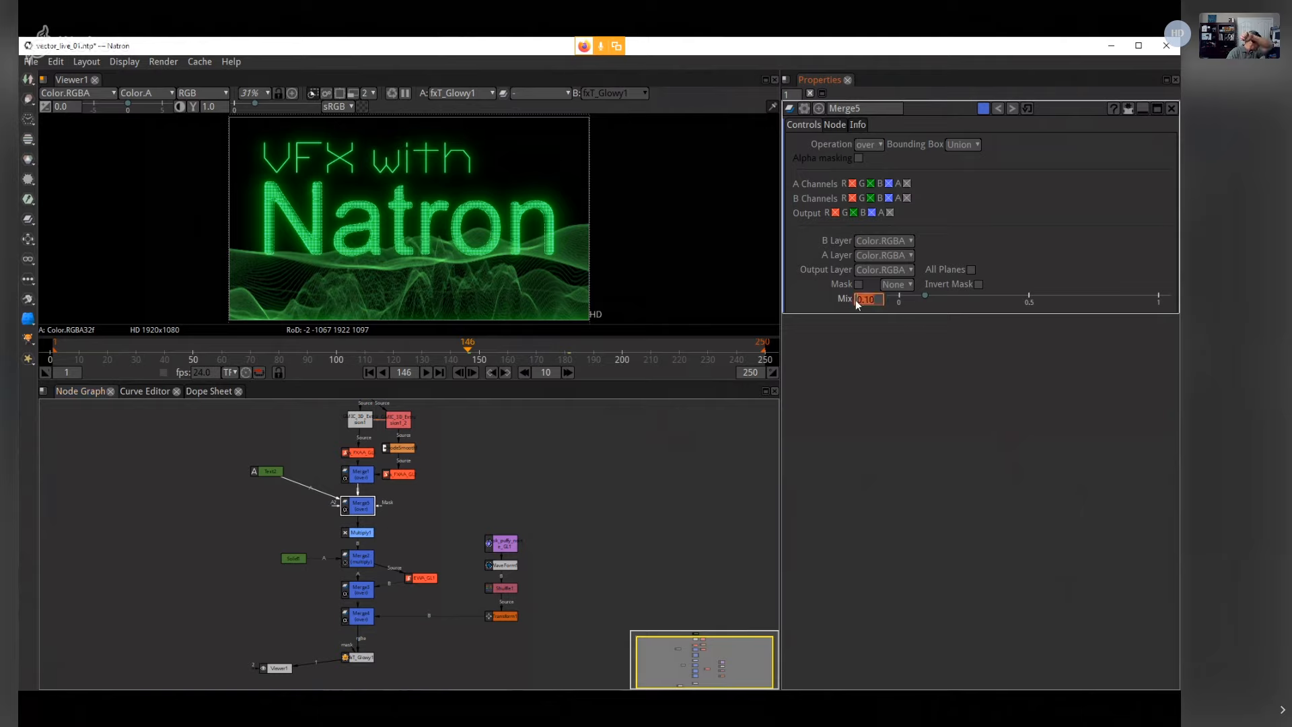
{"action": "right_click", "coordinate": [871, 302]}
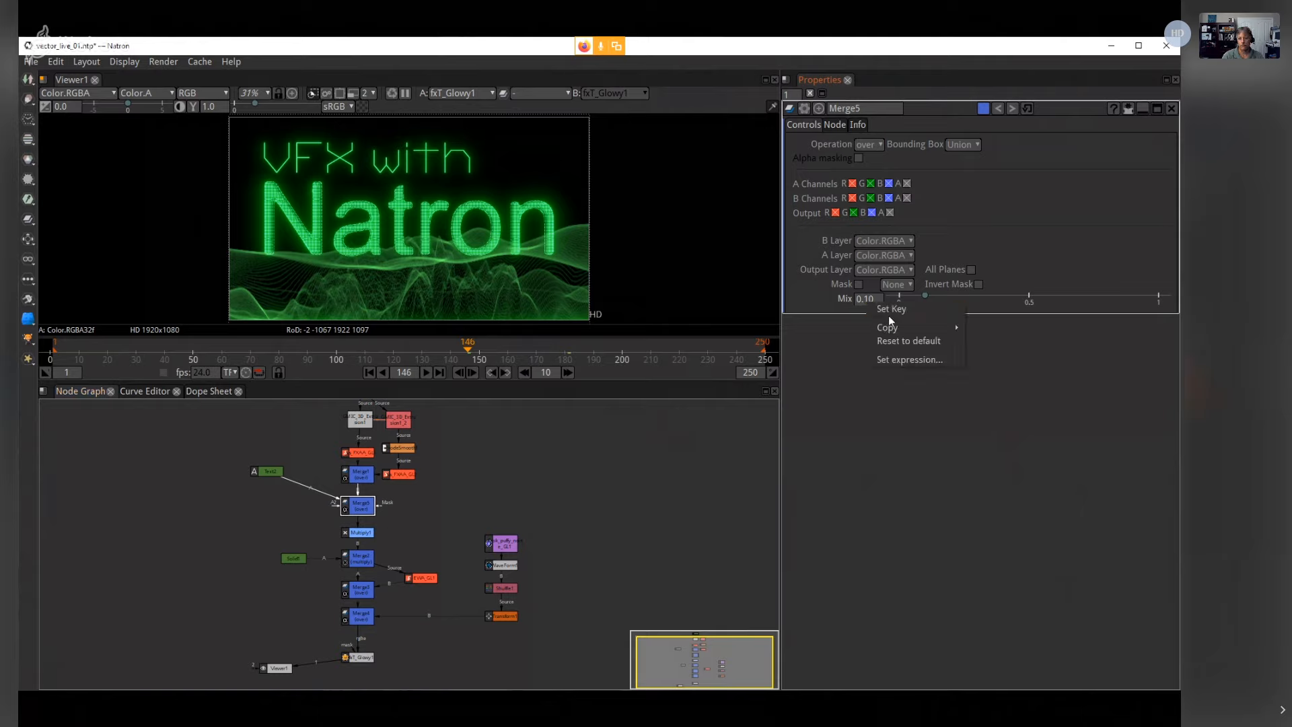
{"action": "left_click", "coordinate": [890, 313]}
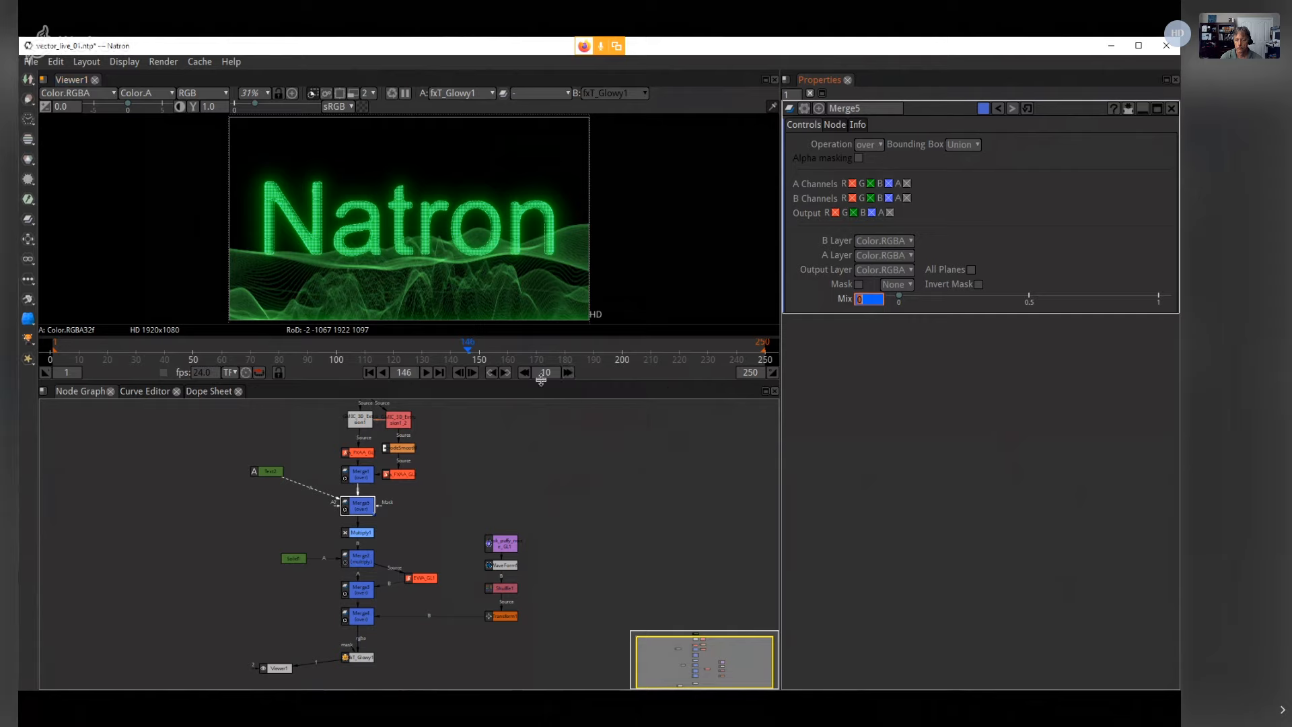
Step: Advance 10 frames to frame 156 and set Merge5's Mix to 0.1
{"action": "left_click", "coordinate": [568, 372]}
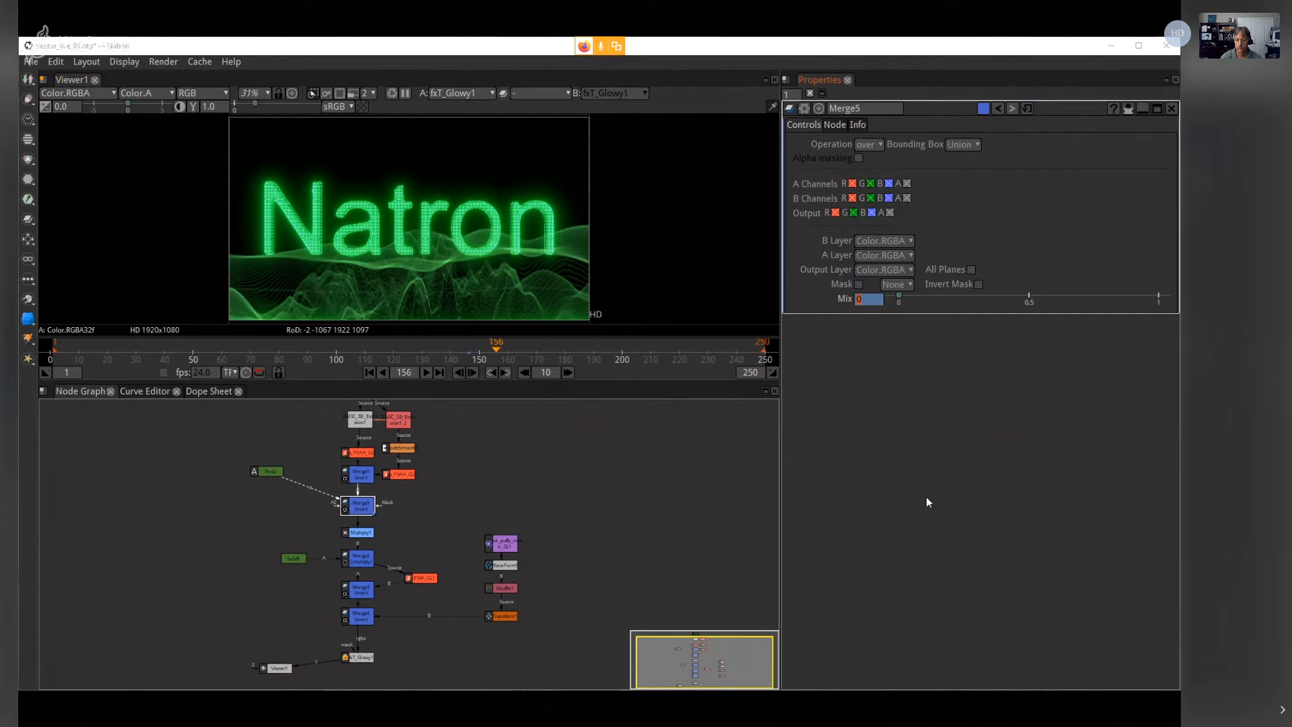
{"action": "left_click_drag", "start_coordinate": [876, 300], "coordinate": [859, 297]}
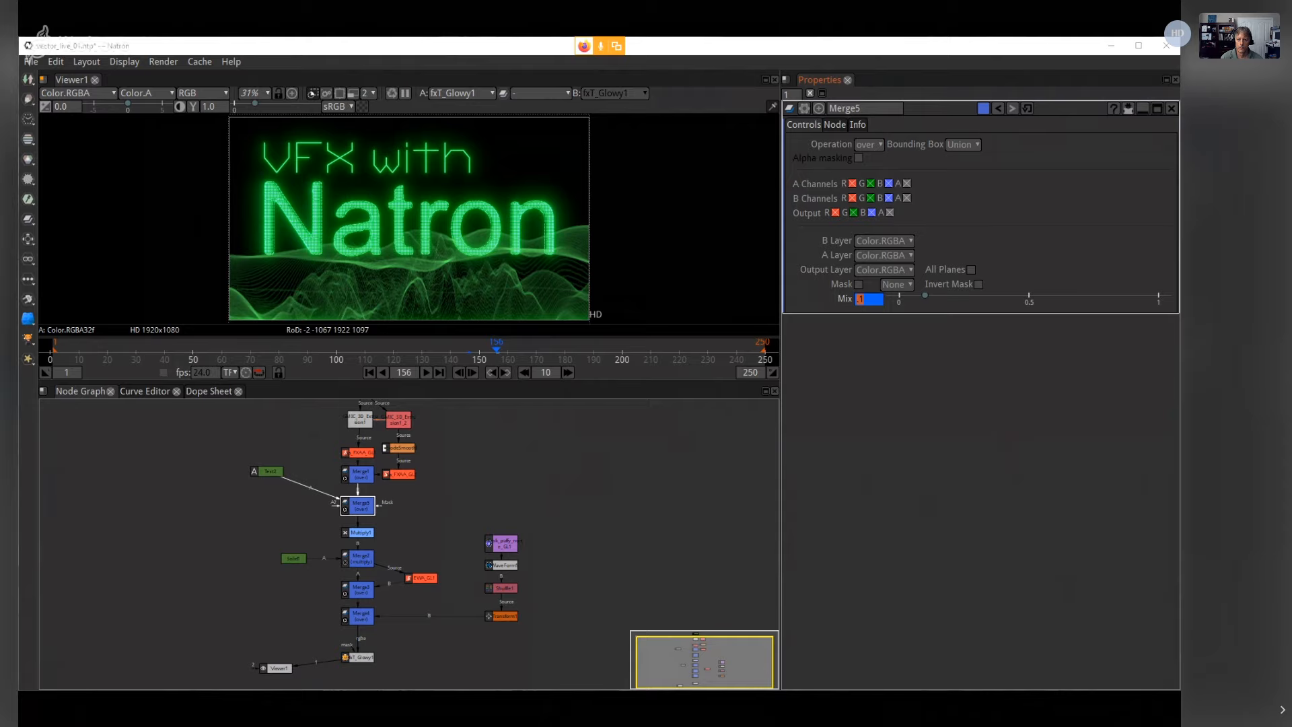
Step: Display Merge5's Mix curve in the Curve Editor and select both of its keyframes
{"action": "left_click", "coordinate": [144, 392]}
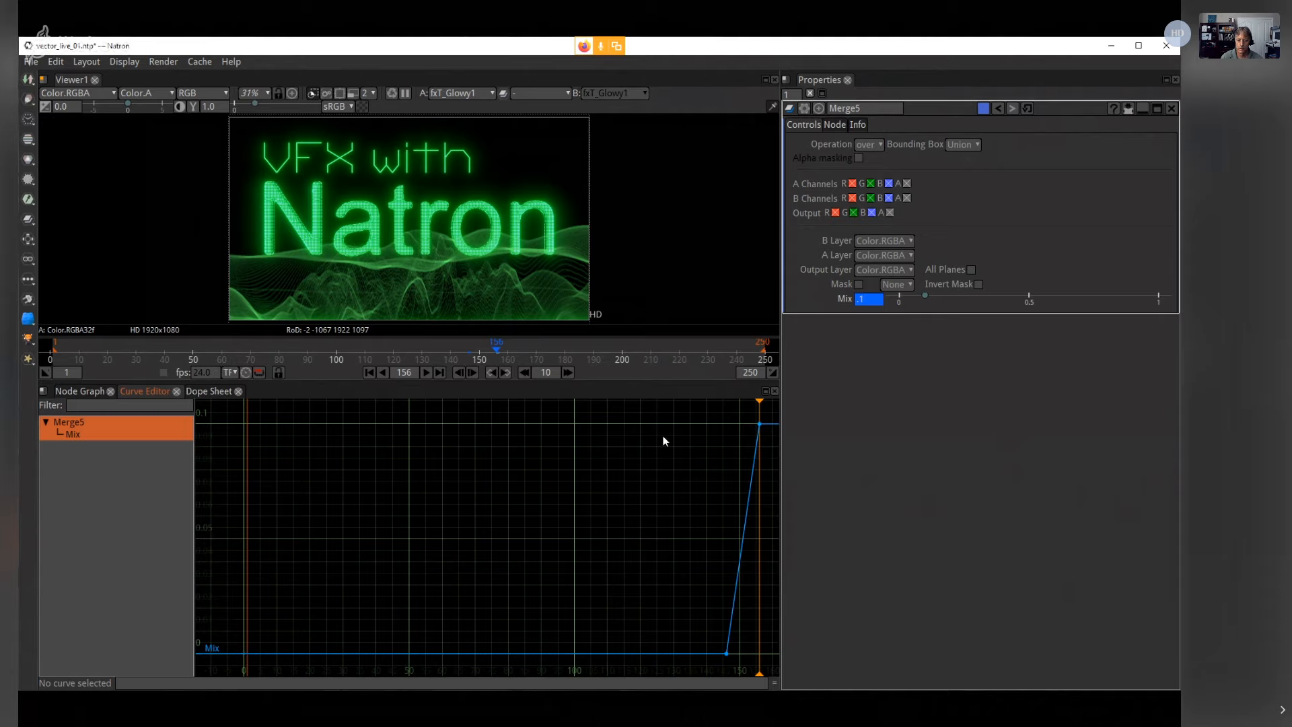
{"action": "left_click_drag", "start_coordinate": [668, 403], "coordinate": [777, 677]}
{"action": "left_click_drag", "start_coordinate": [732, 623], "coordinate": [585, 625]}
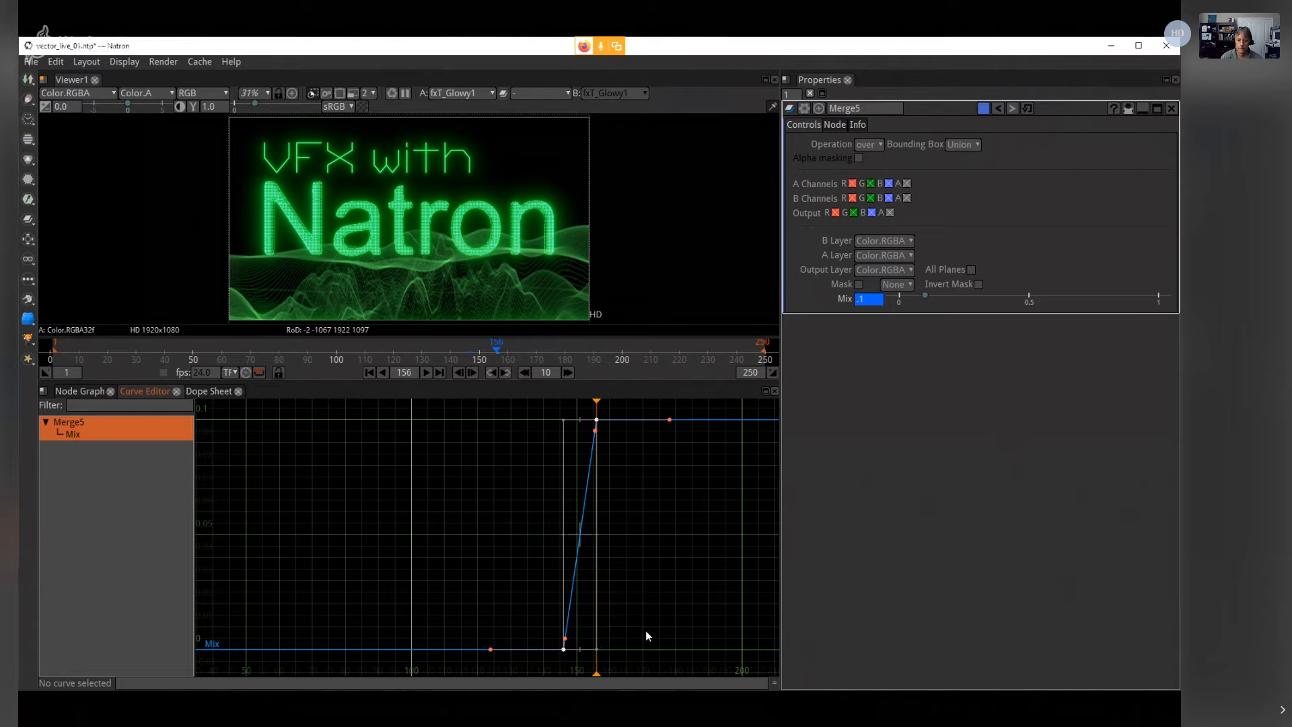
Step: Change the interpolation of the Mix curve's first keyframe, at frame 146, to give it horizontal tangents
{"action": "left_click_drag", "start_coordinate": [471, 595], "coordinate": [604, 672]}
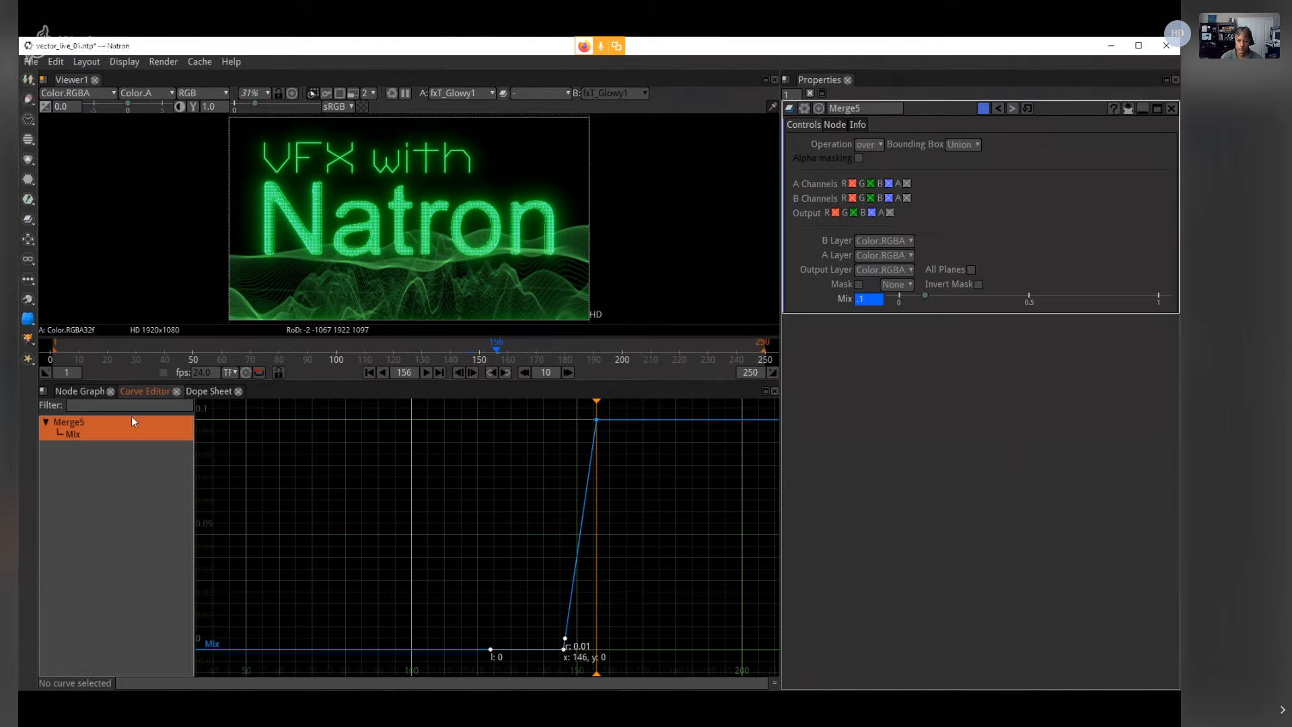
{"action": "left_click", "coordinate": [509, 595]}
{"action": "left_click_drag", "start_coordinate": [509, 595], "coordinate": [599, 672]}
{"action": "right_click", "coordinate": [565, 650]}
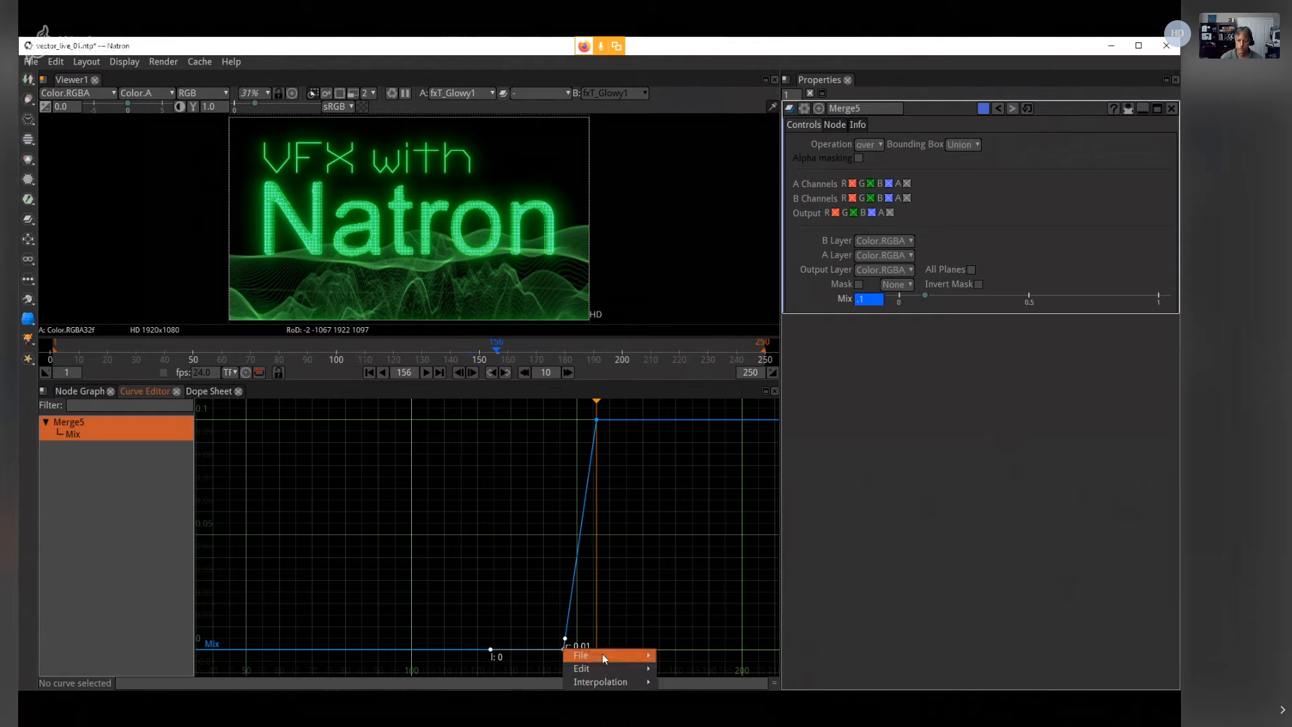
{"action": "mouse_move", "coordinate": [603, 654]}
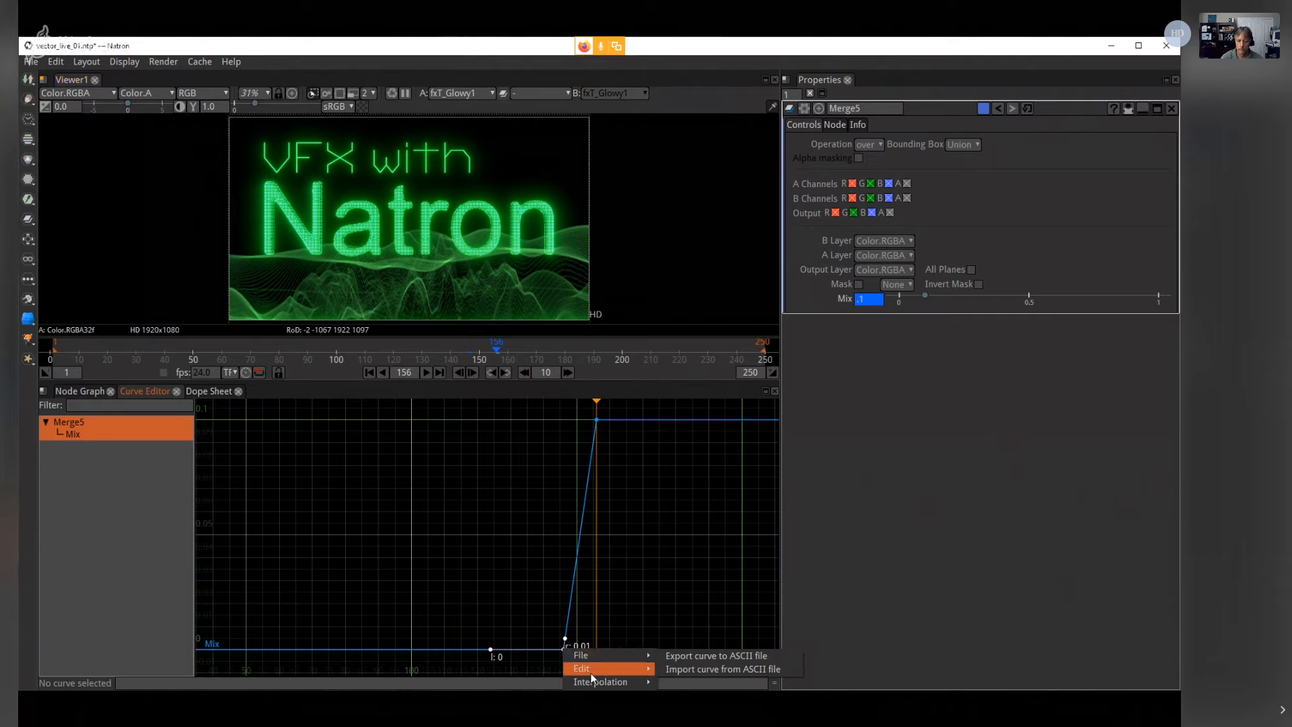
{"action": "mouse_move", "coordinate": [606, 682]}
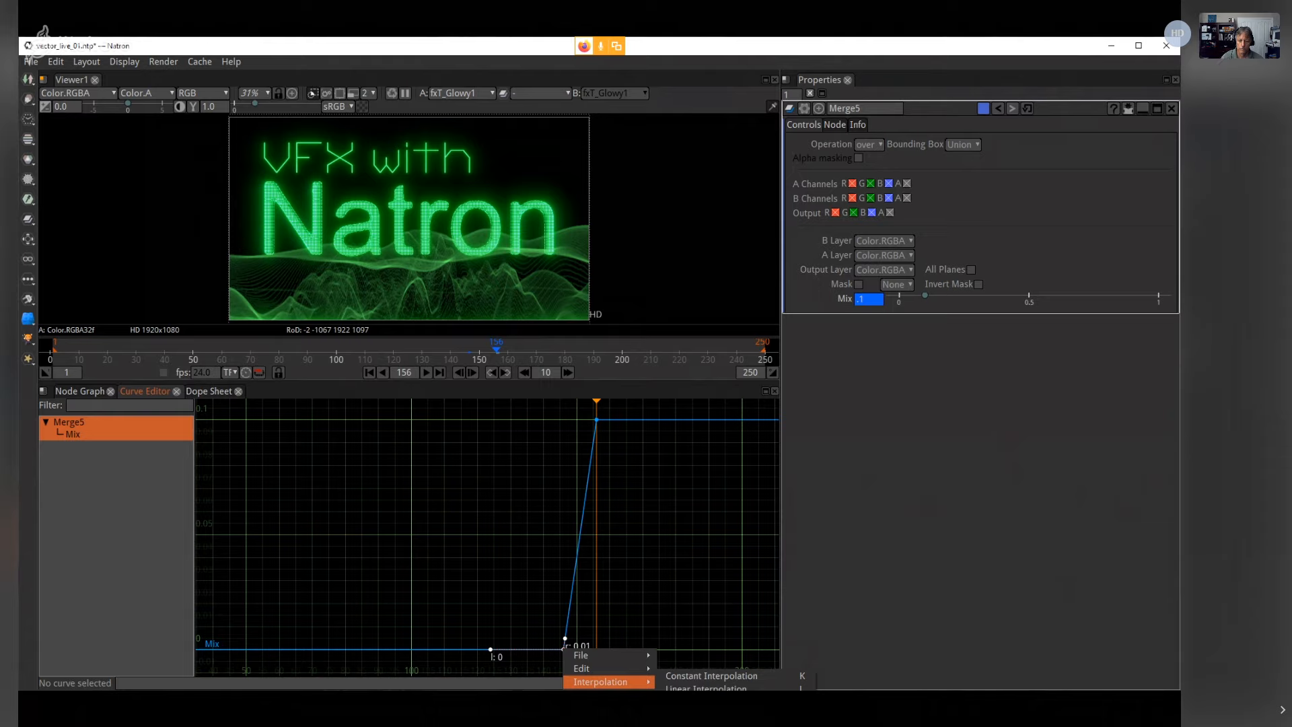
{"action": "left_click", "coordinate": [694, 726]}
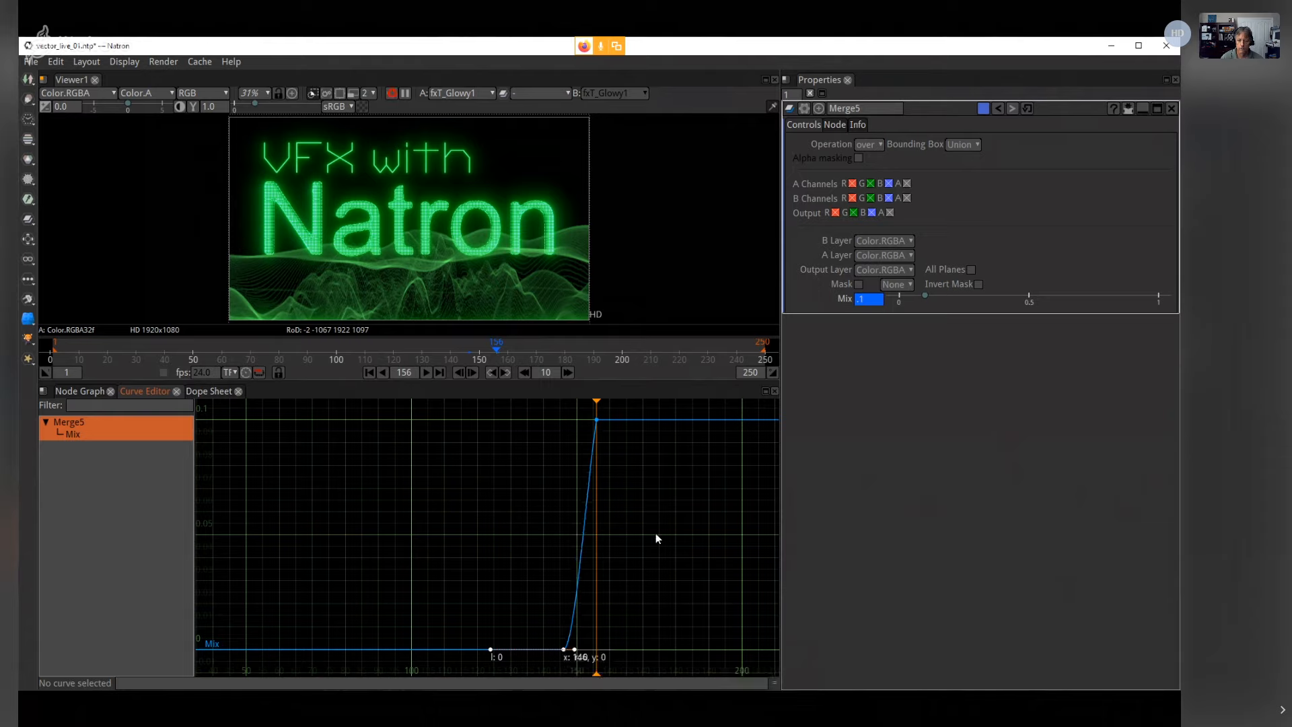
{"action": "left_click", "coordinate": [657, 534]}
Step: Review the "VFX with" title's fade-in by scrubbing from frame 146 to 153 and stepping from frame 145 to 151
{"action": "left_click", "coordinate": [470, 337]}
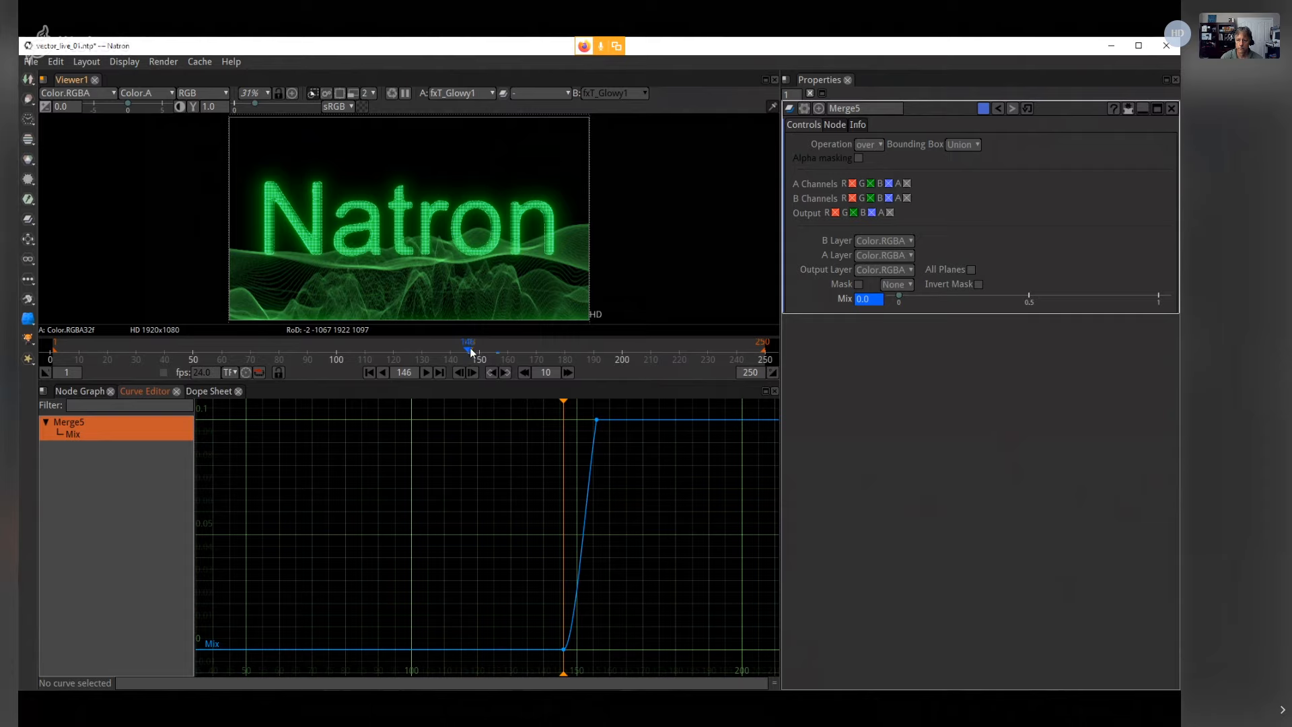
{"action": "left_click_drag", "start_coordinate": [563, 400], "coordinate": [588, 403]}
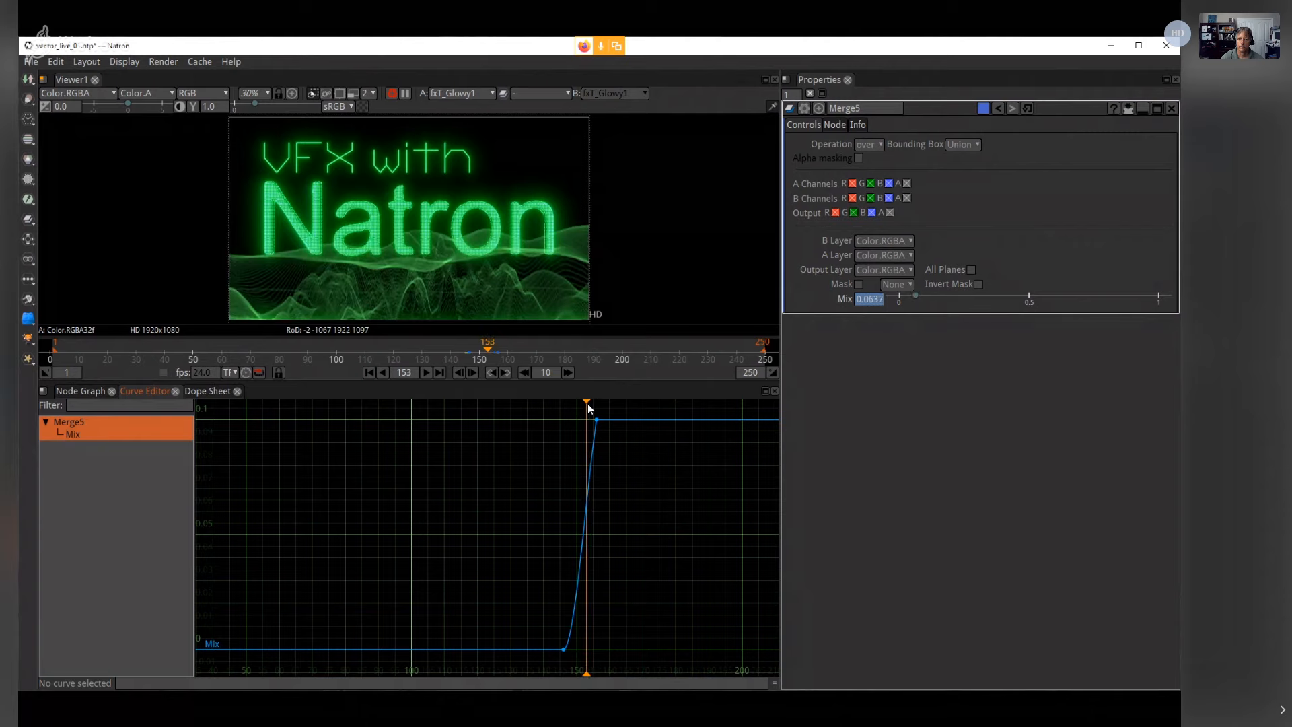
{"action": "left_click", "coordinate": [74, 392]}
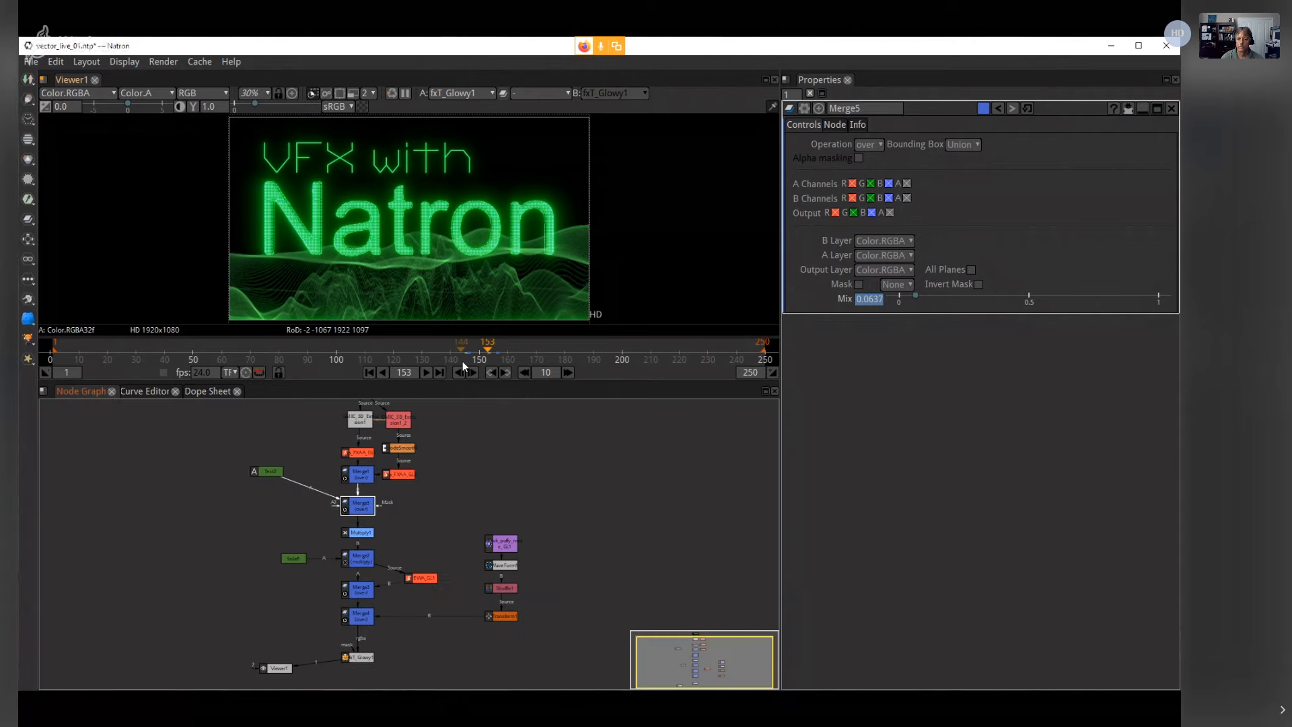
{"action": "left_click", "coordinate": [458, 372]}
{"action": "left_click", "coordinate": [466, 354]}
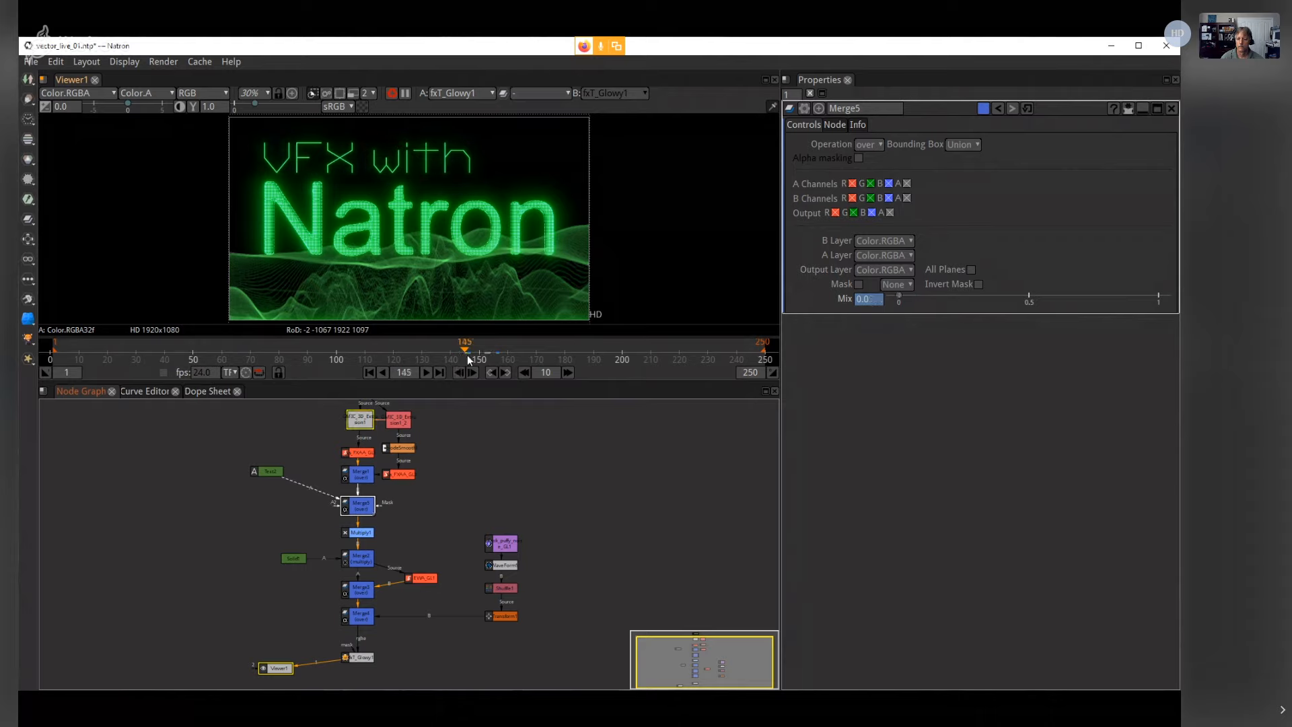
{"action": "left_click", "coordinate": [474, 372]}
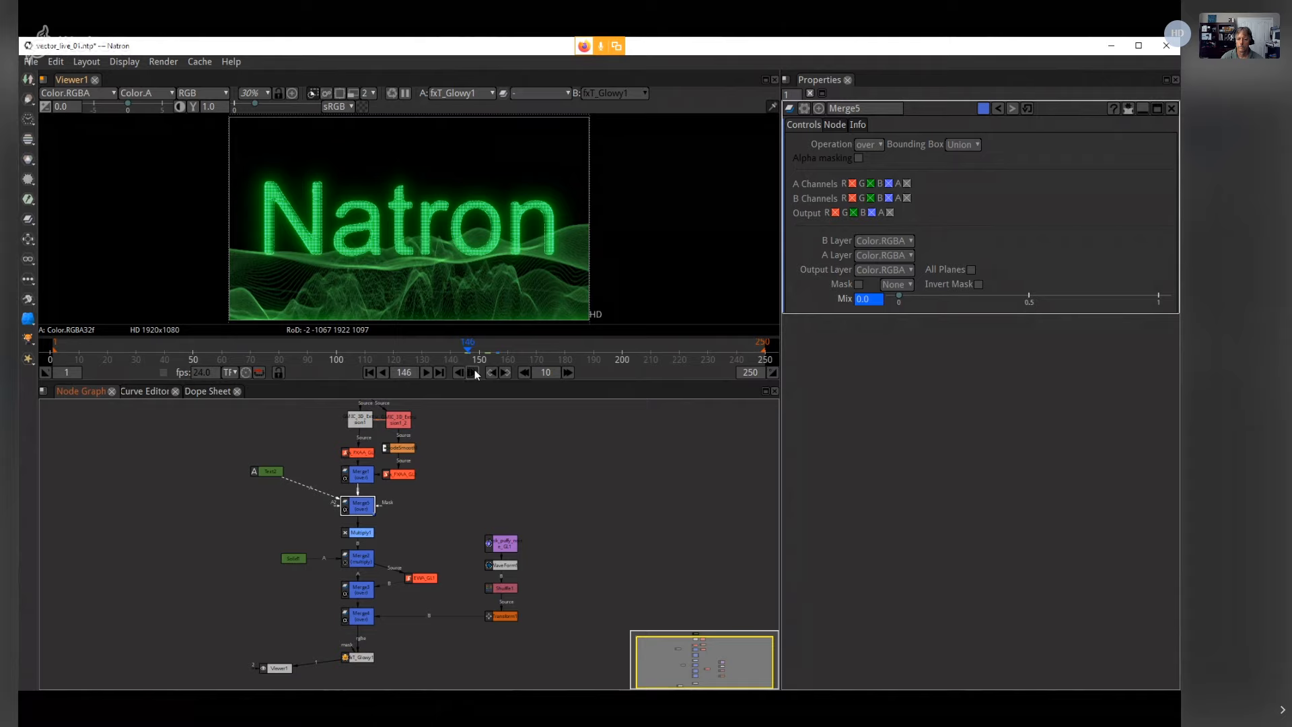
{"action": "left_click", "coordinate": [474, 371]}
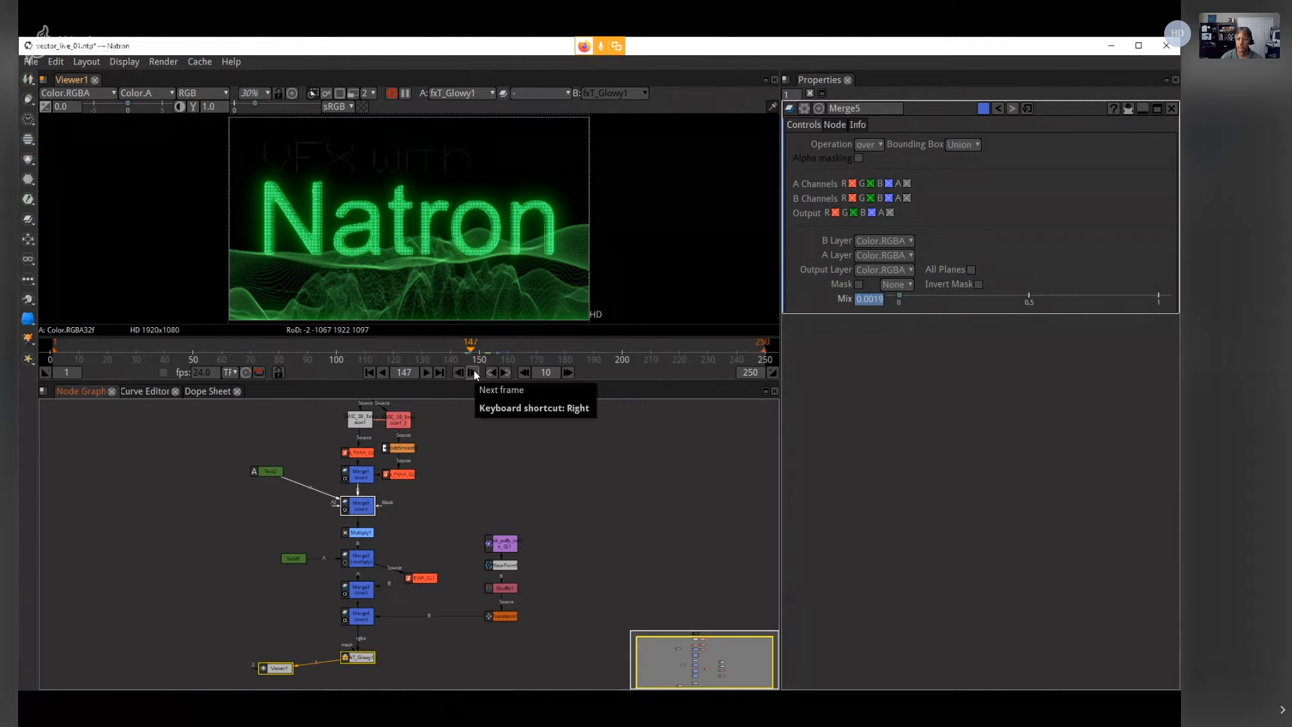
{"action": "left_click", "coordinate": [473, 372]}
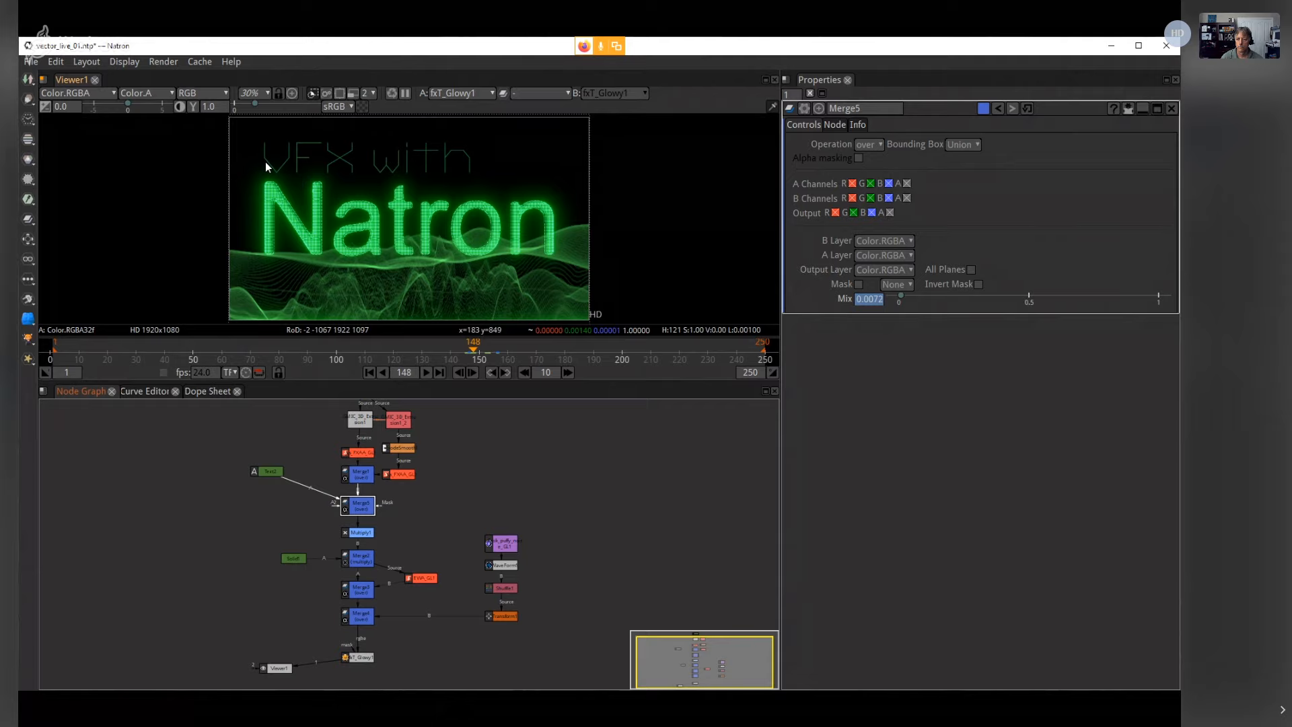
{"action": "left_click", "coordinate": [472, 373]}
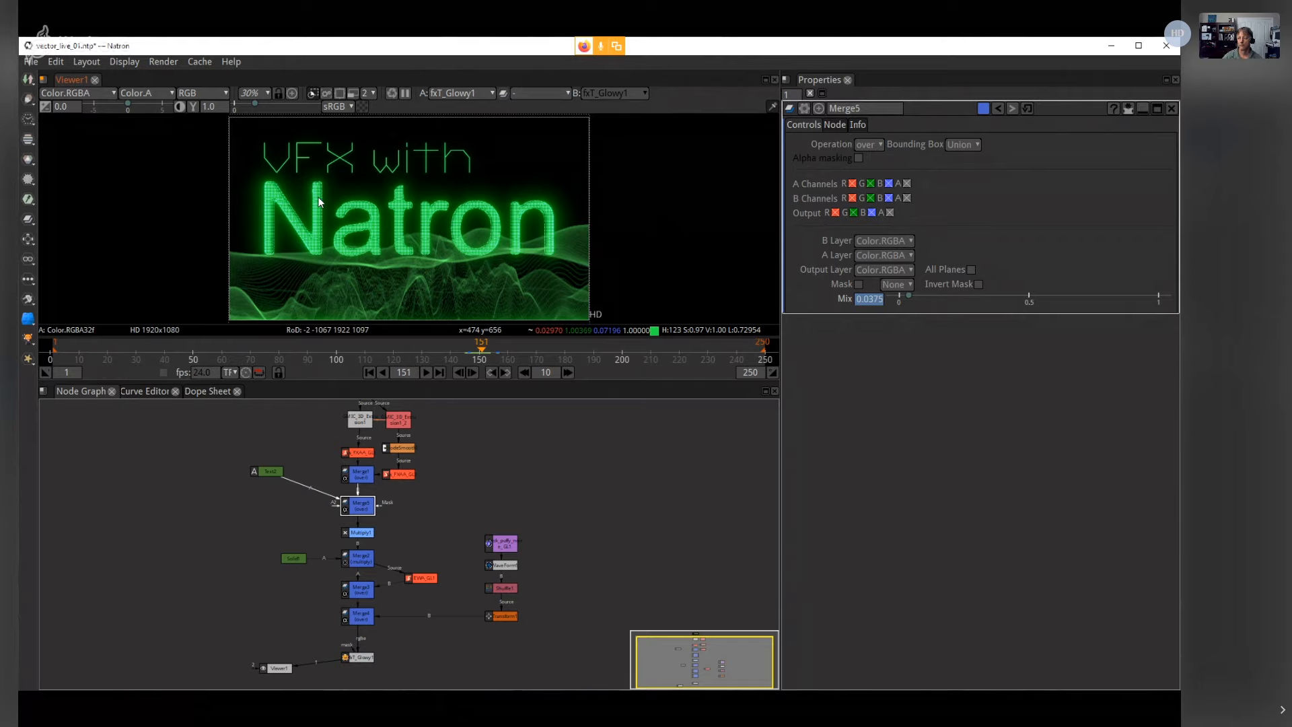
Step: Move the fxT_Glowy1 node slightly closer to the merge node above it in the node graph
{"action": "left_click_drag", "start_coordinate": [363, 658], "coordinate": [363, 650]}
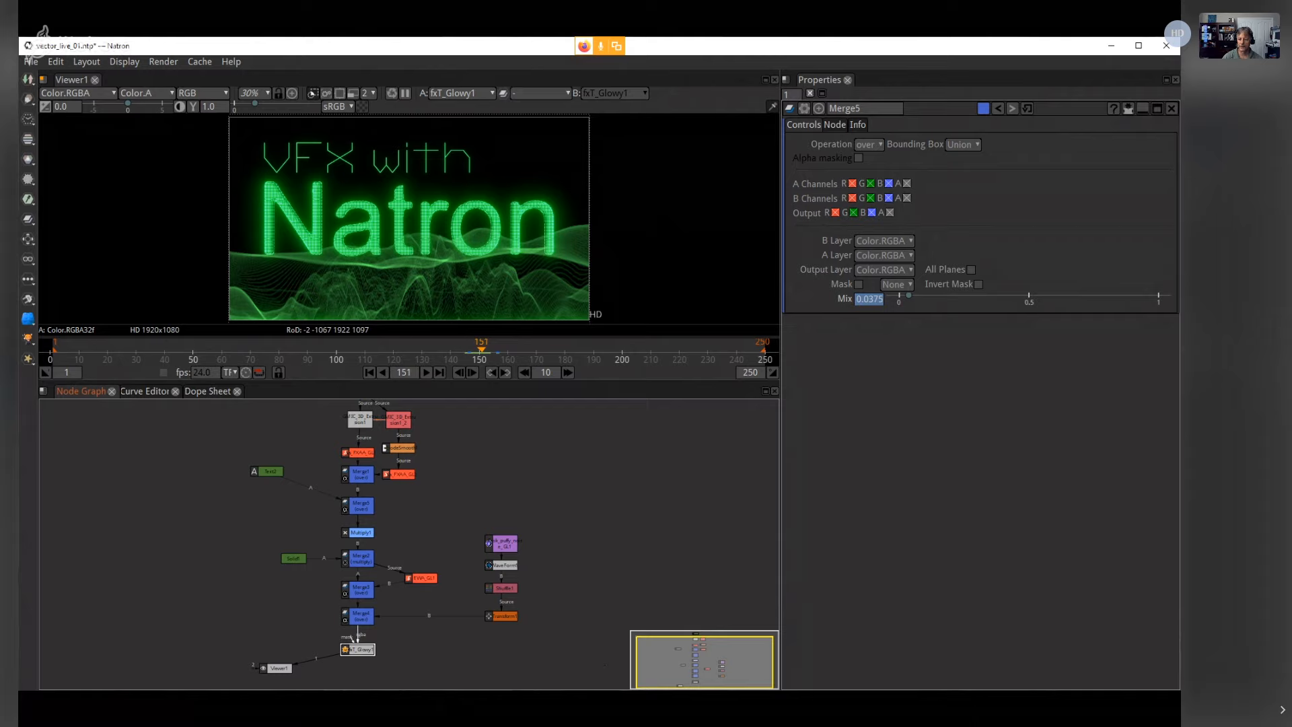
{"action": "left_click", "coordinate": [832, 663]}
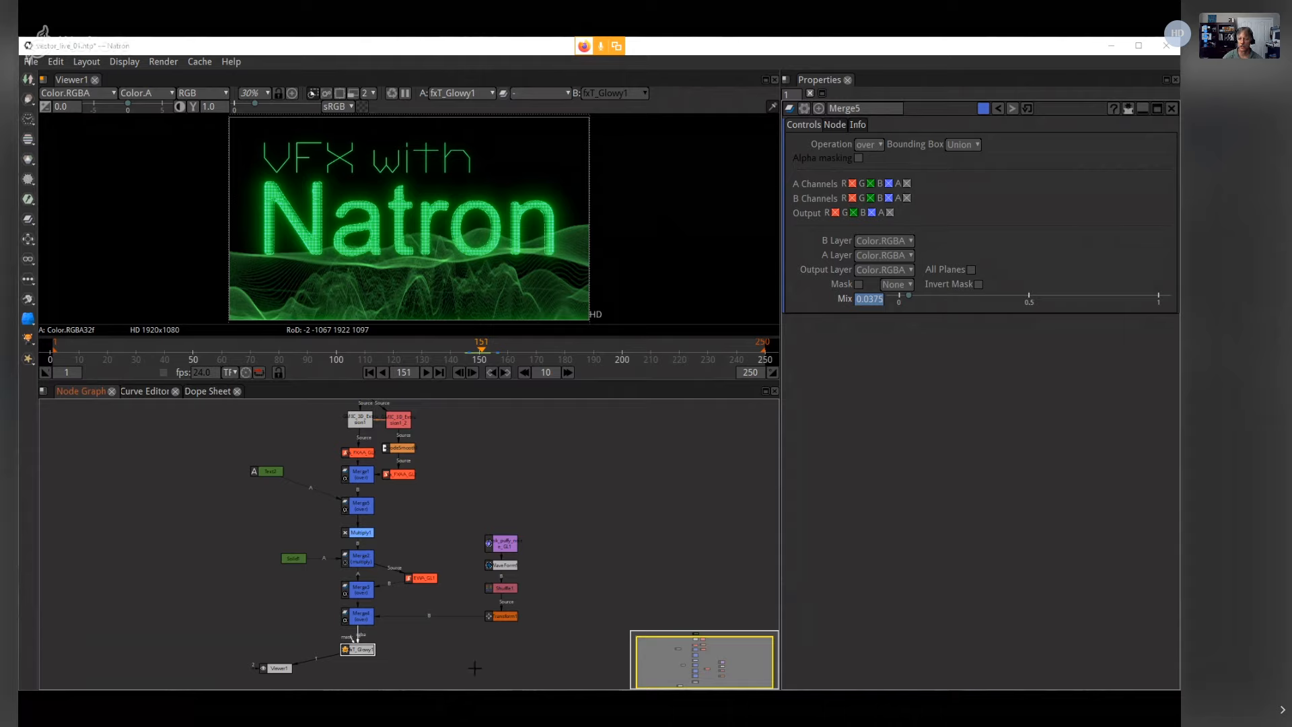
{"action": "left_click", "coordinate": [367, 651]}
Step: Switch to the full-screen playback of the green Natron title animation
{"action": "key", "text": "alt+Tab"}
{"action": "key", "text": "alt+Tab"}
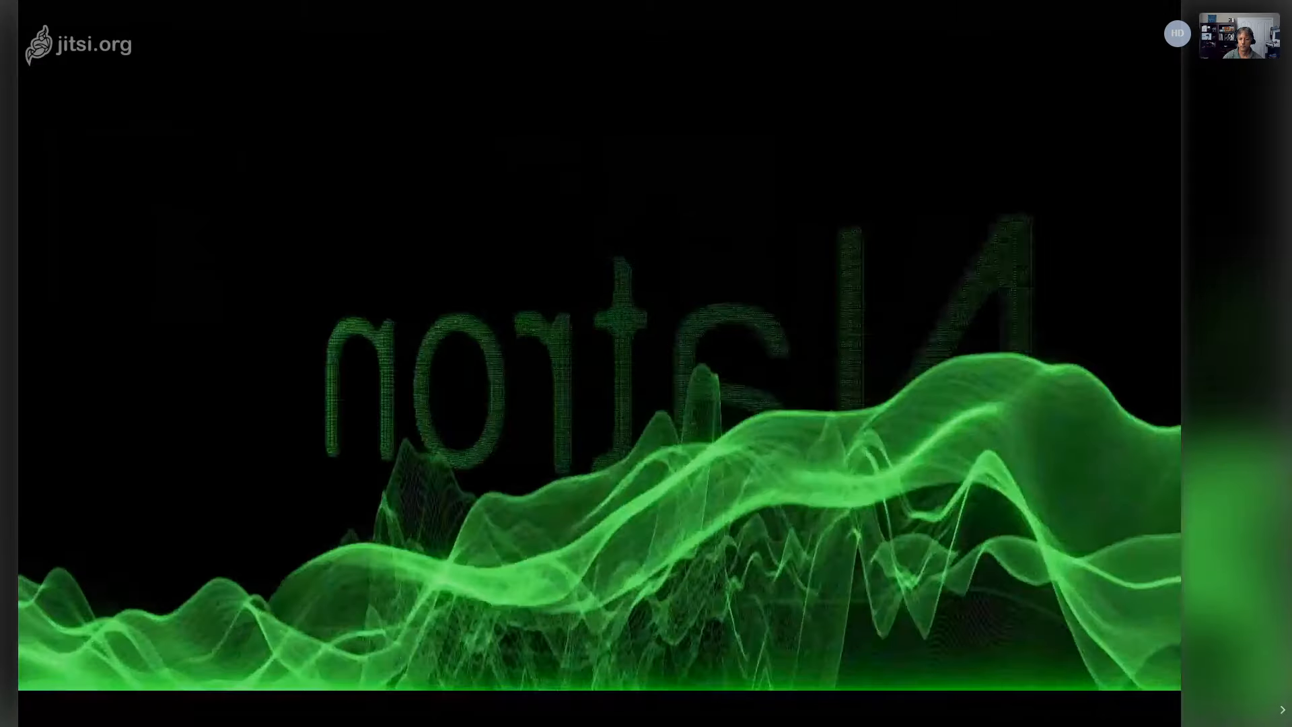